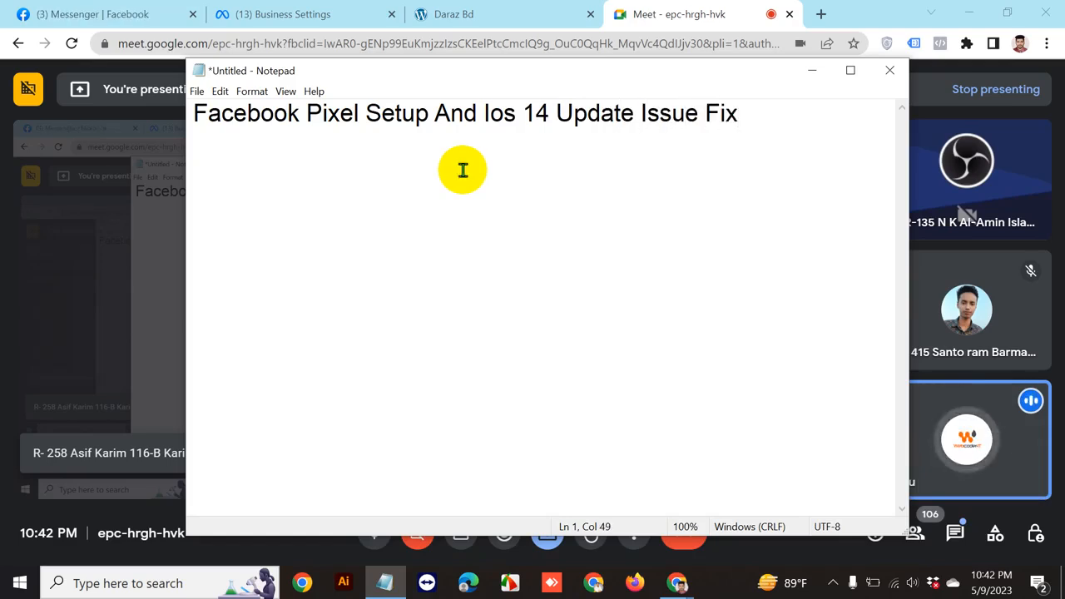
# Minimize the Facebook Pixel Setup note in Notepad and switch to the Meta Business Settings page in the browser
pyautogui.moveTo(766, 123); pyautogui.dragTo(219, 111)
pyautogui.click(680, 199)
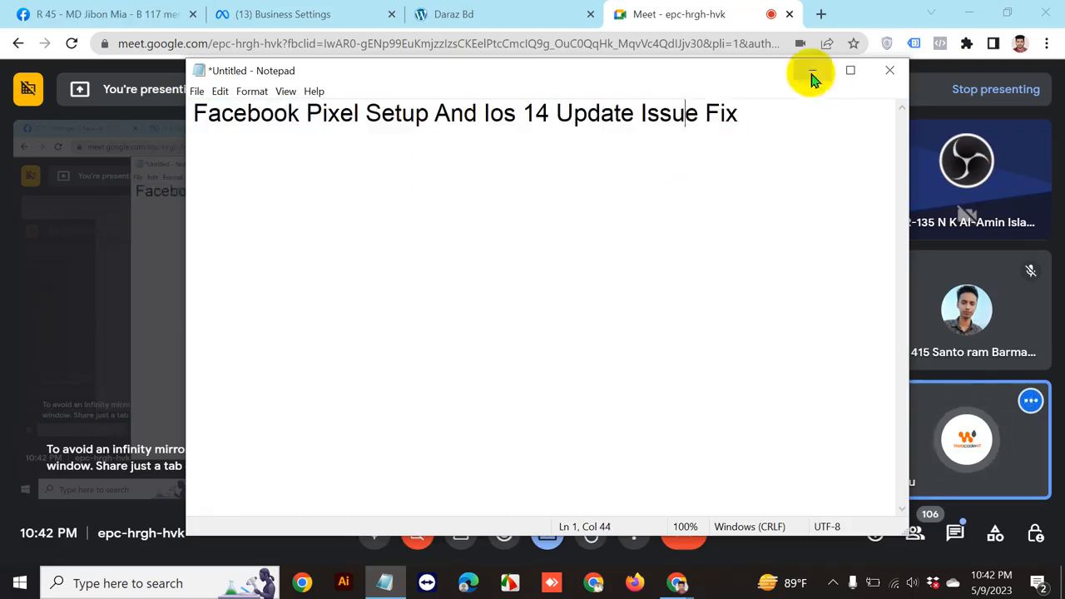
pyautogui.click(812, 73)
pyautogui.click(326, 15)
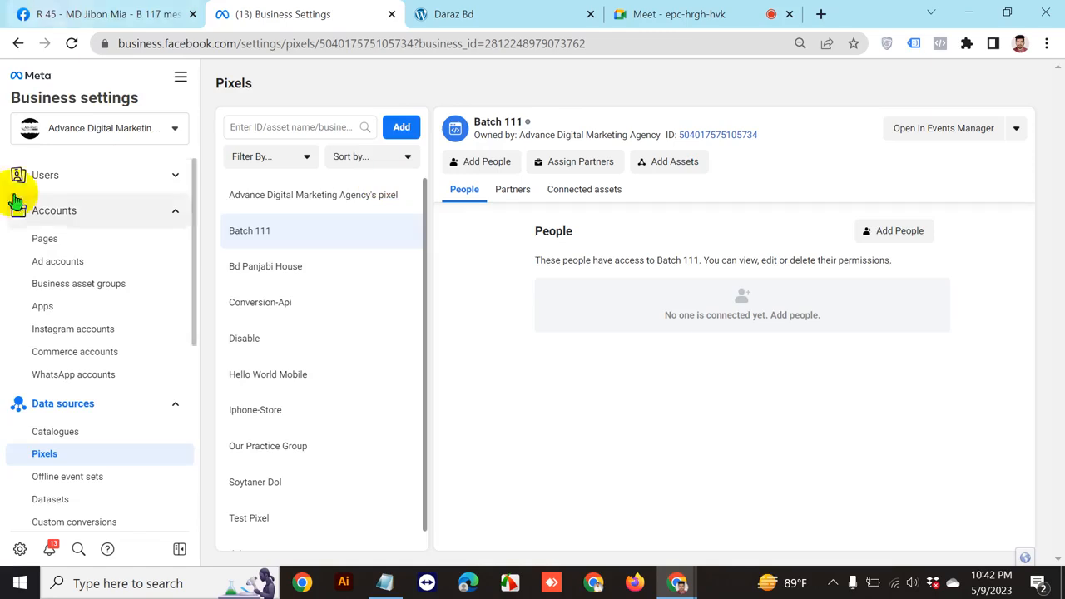
# Look through the existing pixels, viewing Advance Digital Marketing Agency's pixel, Bd Panjabi House, Conversion-Api and Iphone-Store
pyautogui.scroll(-3, 137, 279)
pyautogui.scroll(2, 133, 333)
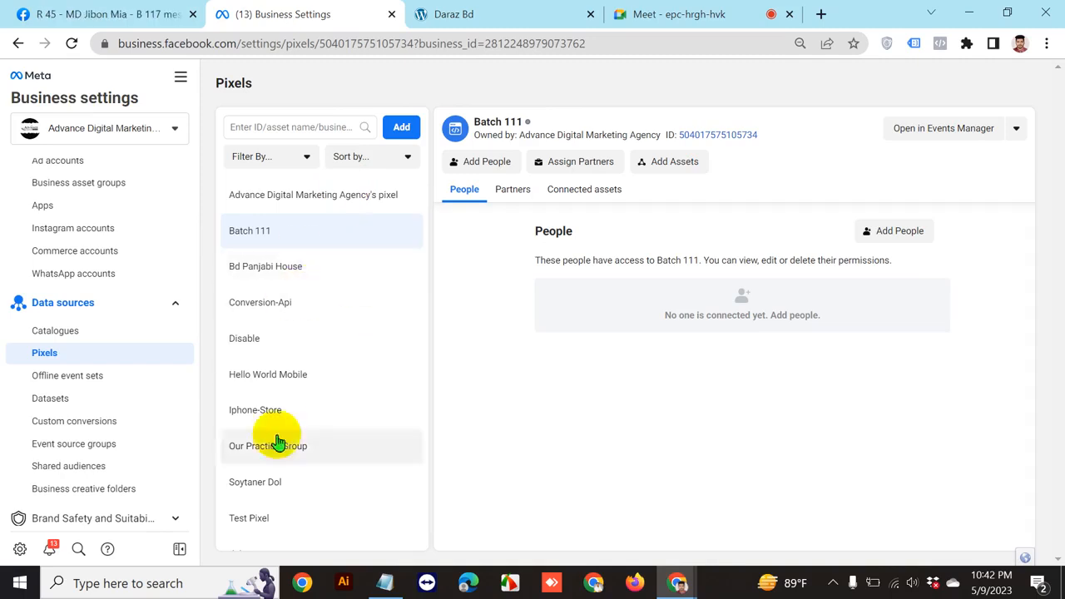
pyautogui.scroll(-1, 291, 358)
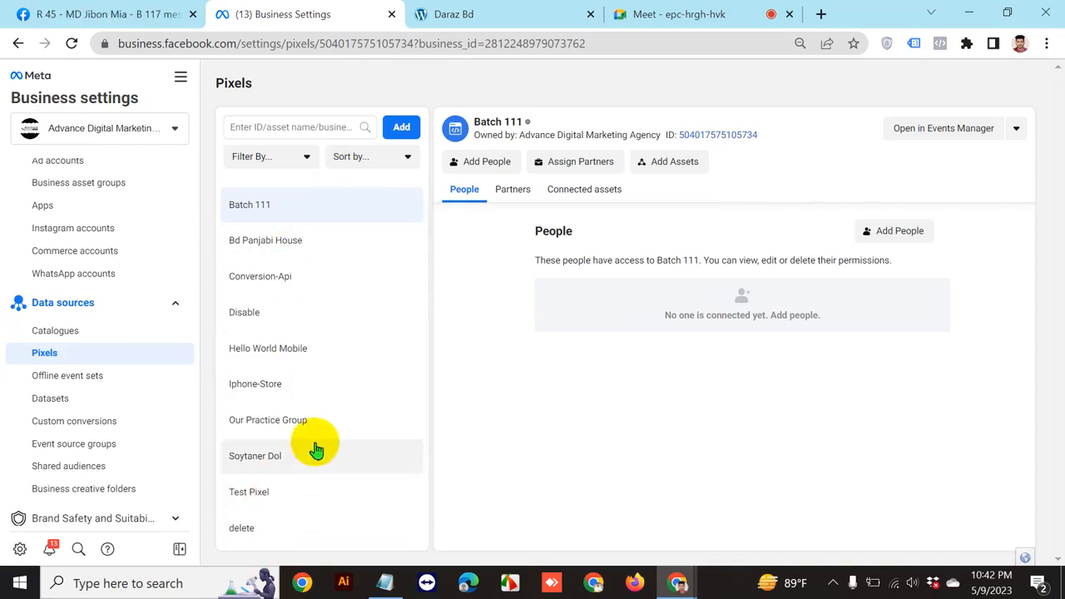
pyautogui.scroll(1, 331, 375)
pyautogui.click(347, 200)
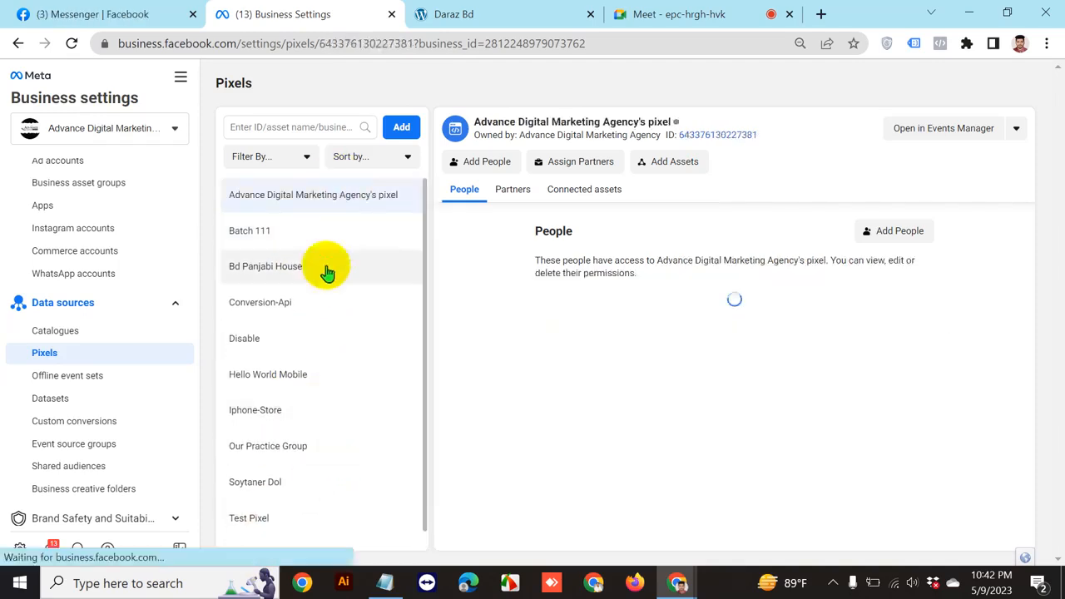
pyautogui.click(324, 268)
pyautogui.click(323, 304)
pyautogui.click(349, 406)
pyautogui.scroll(-1, 356, 391)
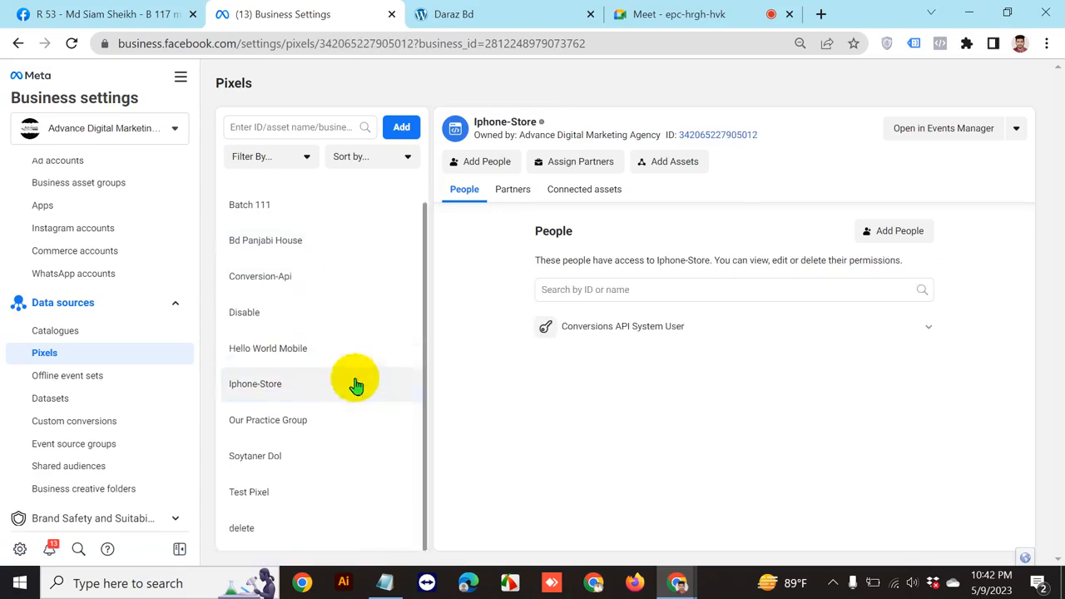
pyautogui.scroll(1, 269, 408)
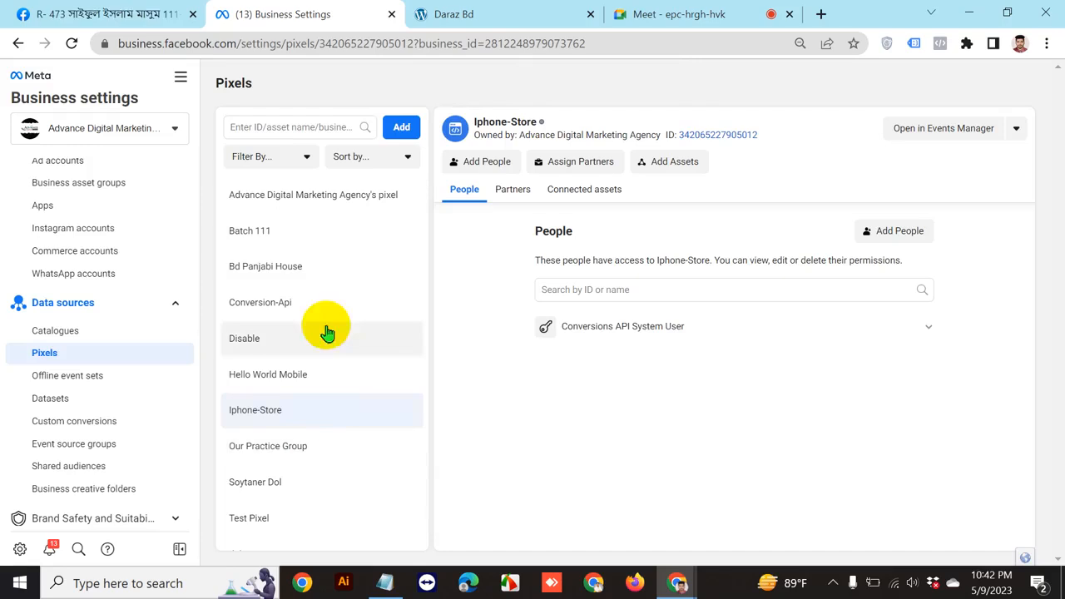
pyautogui.click(402, 126)
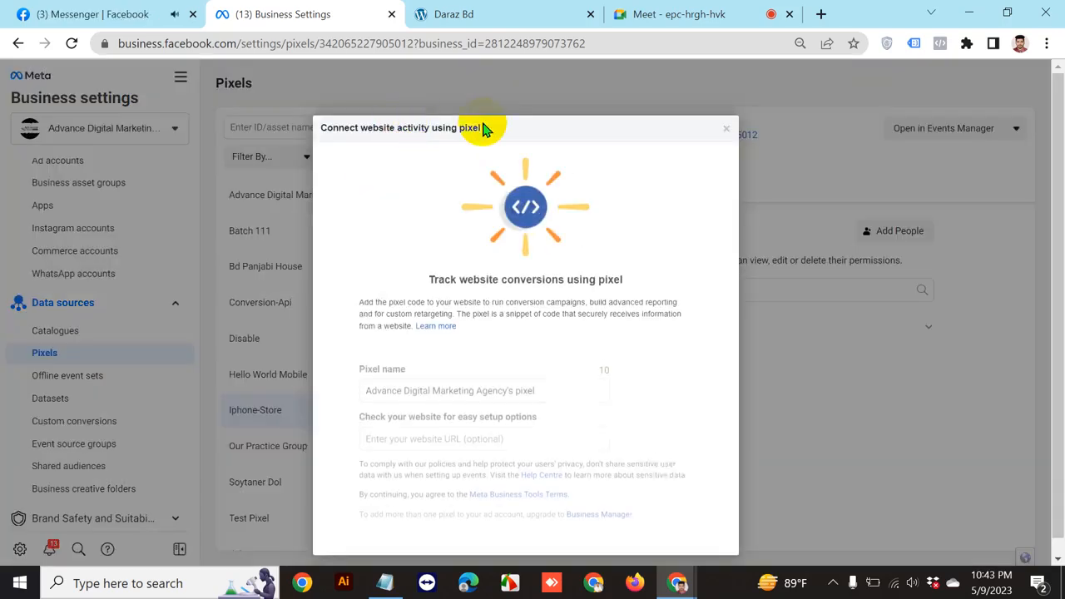
pyautogui.moveTo(483, 128); pyautogui.dragTo(442, 113)
pyautogui.click(541, 135)
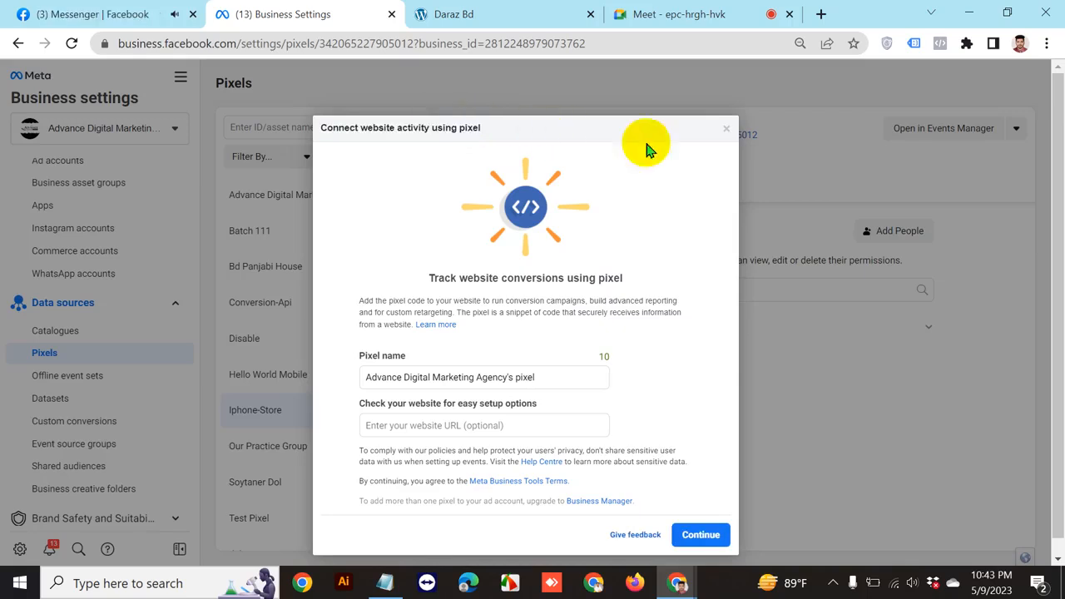
pyautogui.click(725, 142)
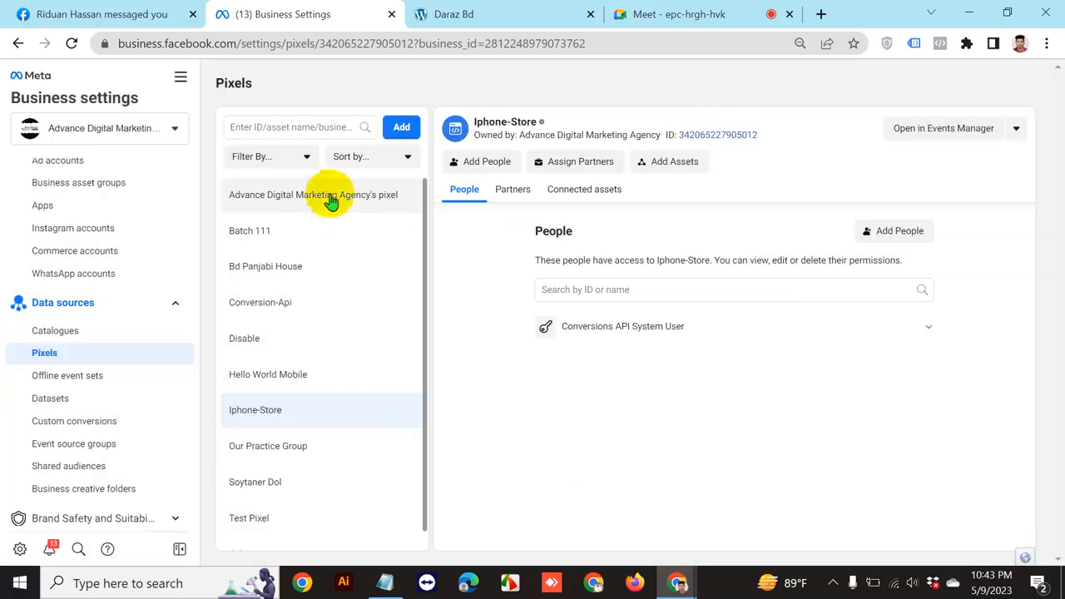
# Check the Iphone-Store pixel's activity status and take a look at the Daraz Bd store website
pyautogui.click(539, 120)
pyautogui.click(542, 123)
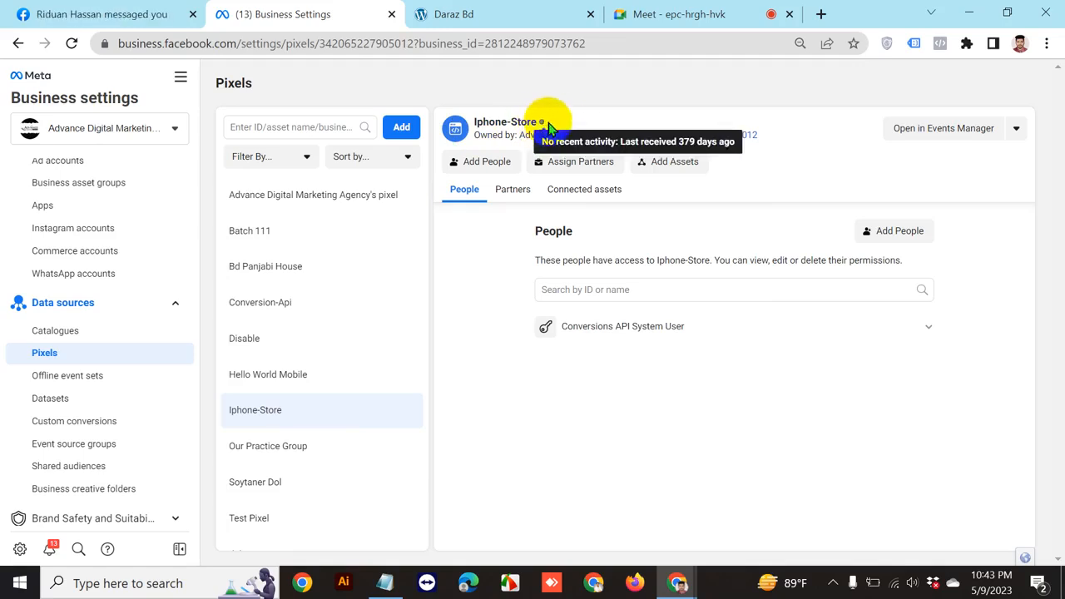
pyautogui.click(549, 18)
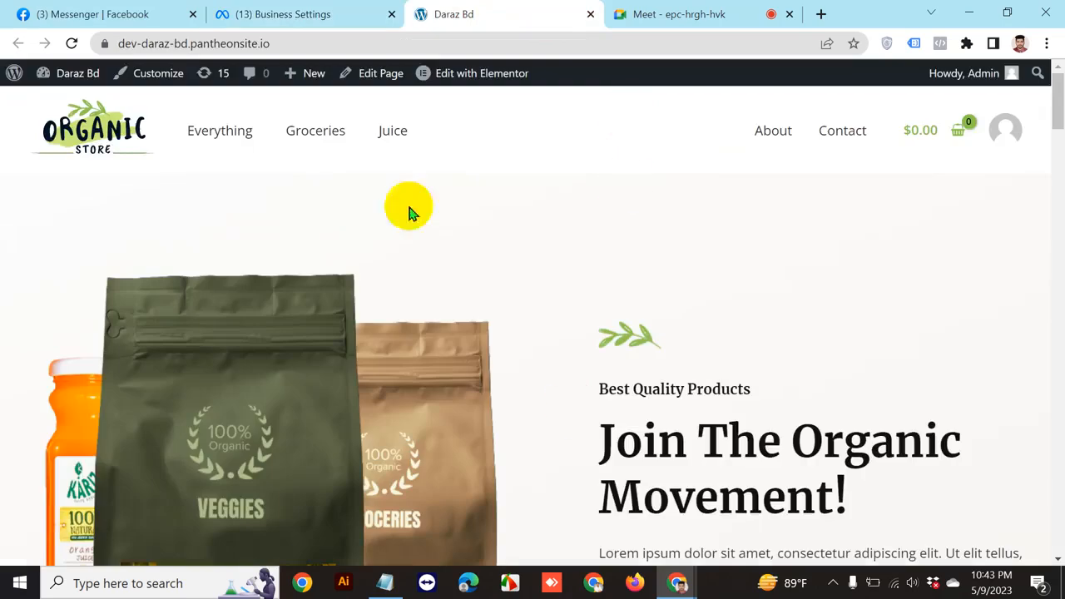
pyautogui.click(333, 14)
pyautogui.moveTo(542, 124)
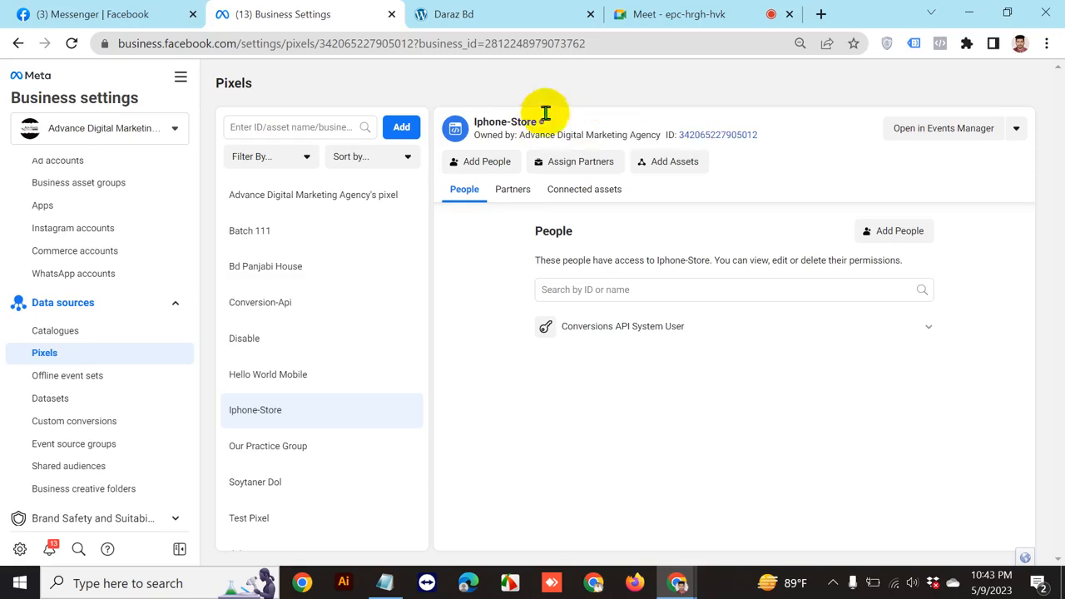
pyautogui.moveTo(474, 125); pyautogui.dragTo(544, 119)
pyautogui.click(630, 98)
pyautogui.click(562, 70)
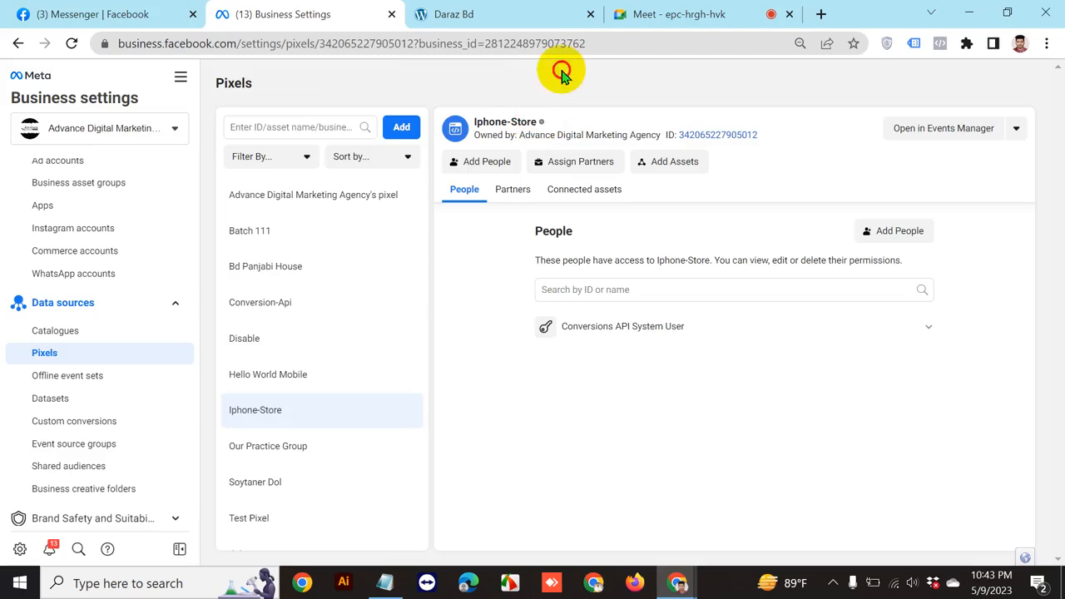
# Start adding a new pixel and name it Batch 116
pyautogui.click(402, 126)
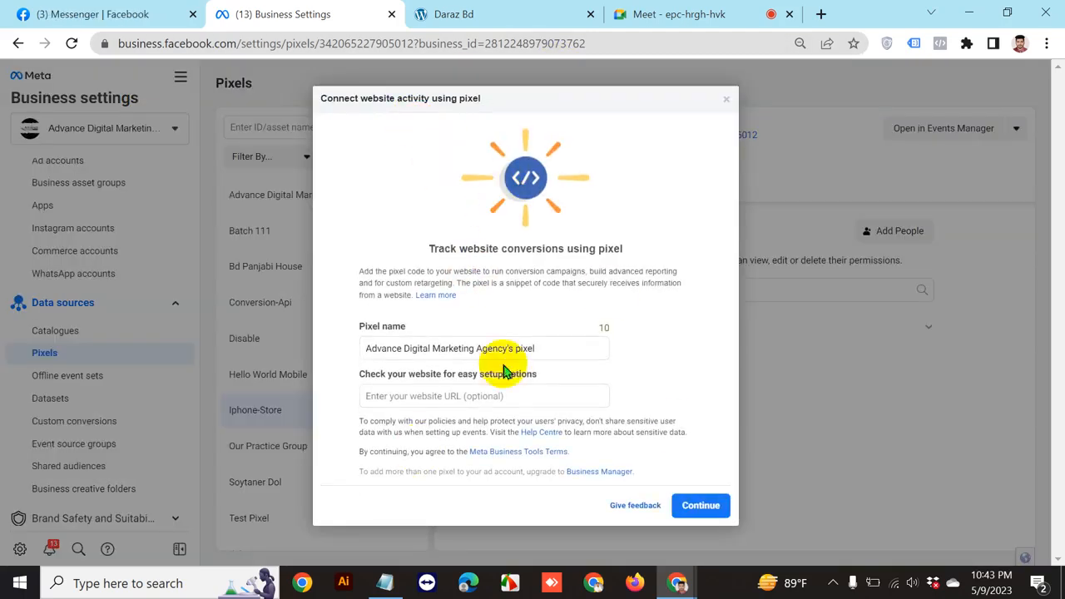
pyautogui.click(542, 348)
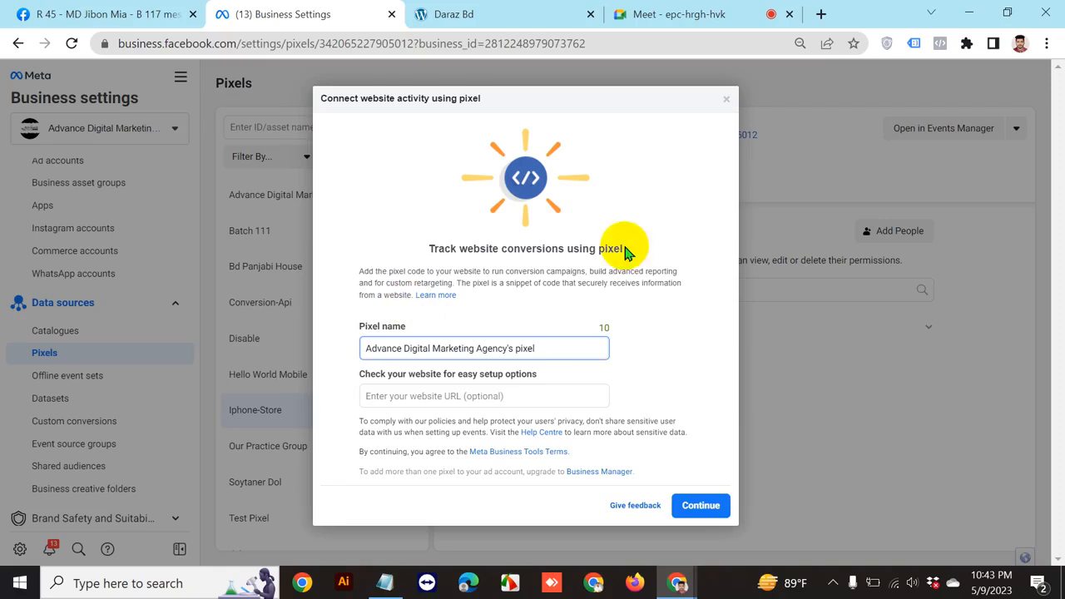
pyautogui.moveTo(571, 348); pyautogui.dragTo(373, 347)
pyautogui.click(606, 347)
pyautogui.moveTo(606, 347); pyautogui.dragTo(367, 347)
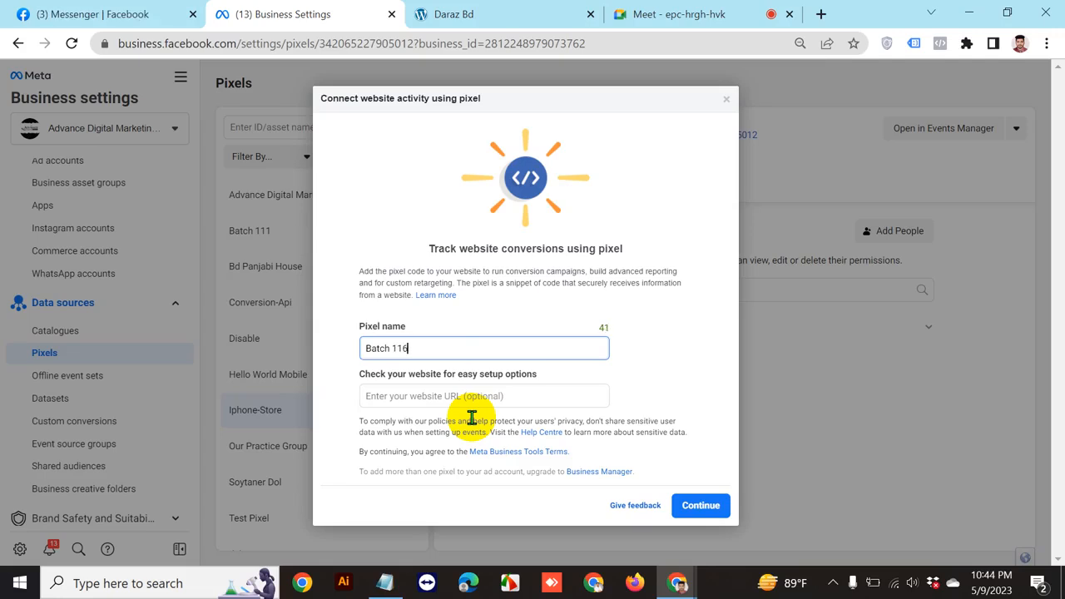
pyautogui.click(485, 396)
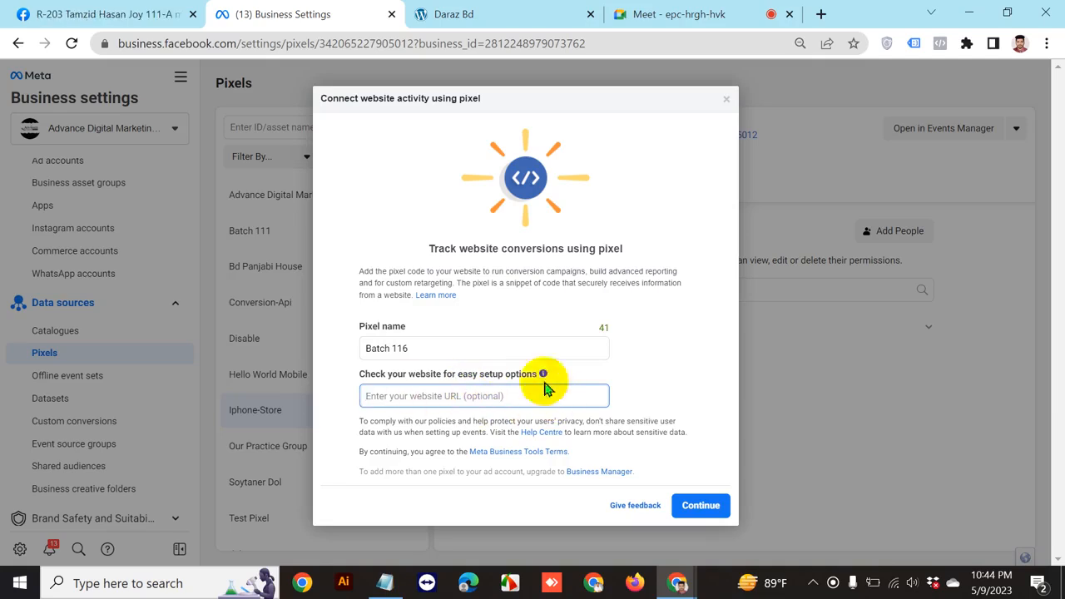
pyautogui.click(371, 396)
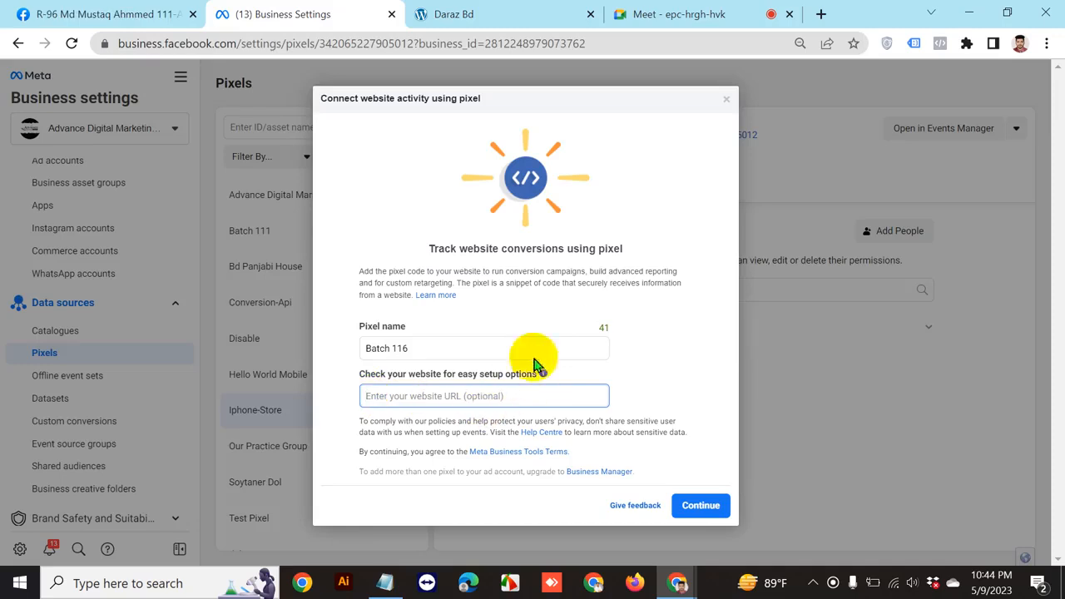
pyautogui.click(488, 12)
pyautogui.click(287, 46)
pyautogui.click(336, 45)
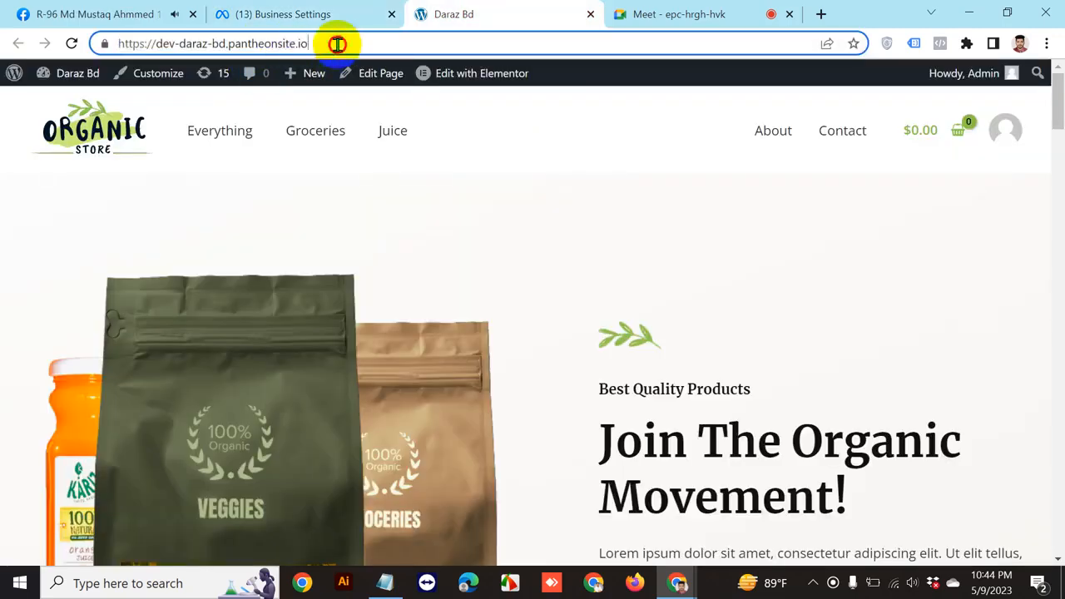
pyautogui.rightClick(336, 41)
pyautogui.tripleClick(298, 43)
pyautogui.rightClick(298, 41)
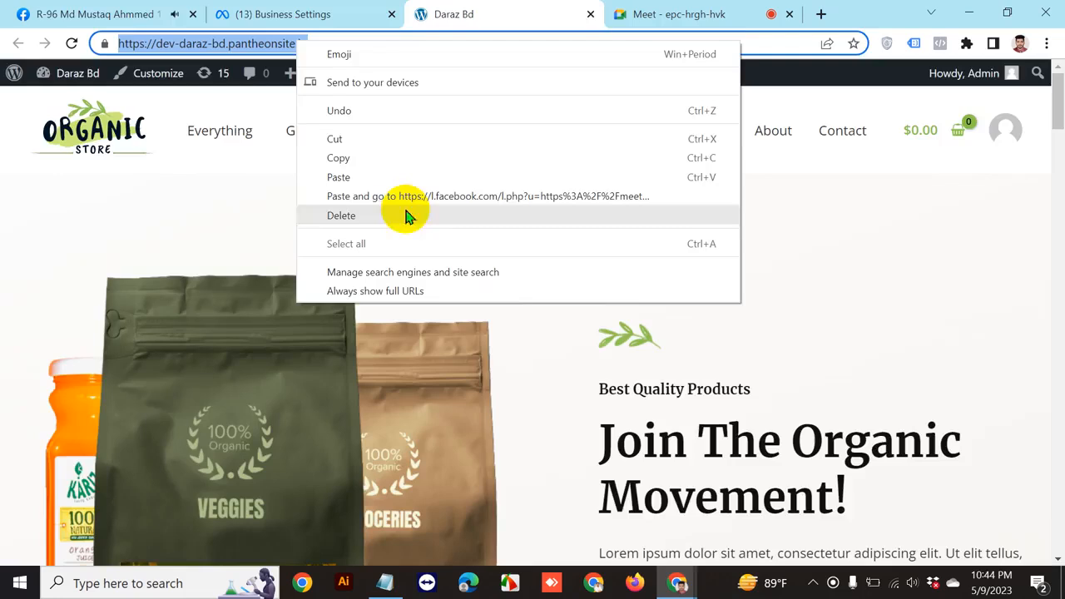
pyautogui.click(399, 158)
pyautogui.click(337, 15)
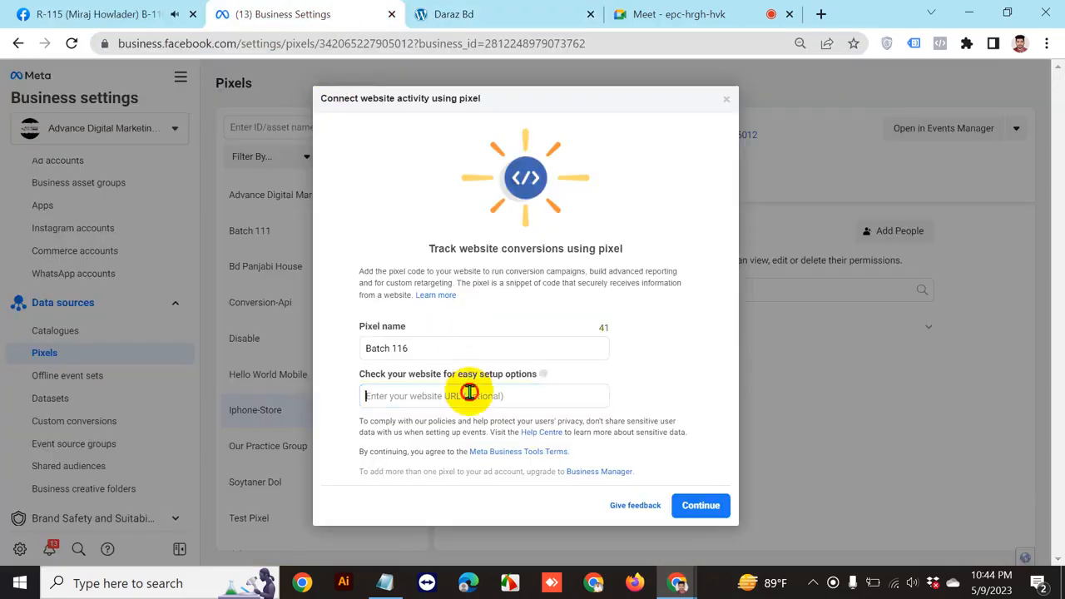
pyautogui.hotkey('ctrl', 'v')
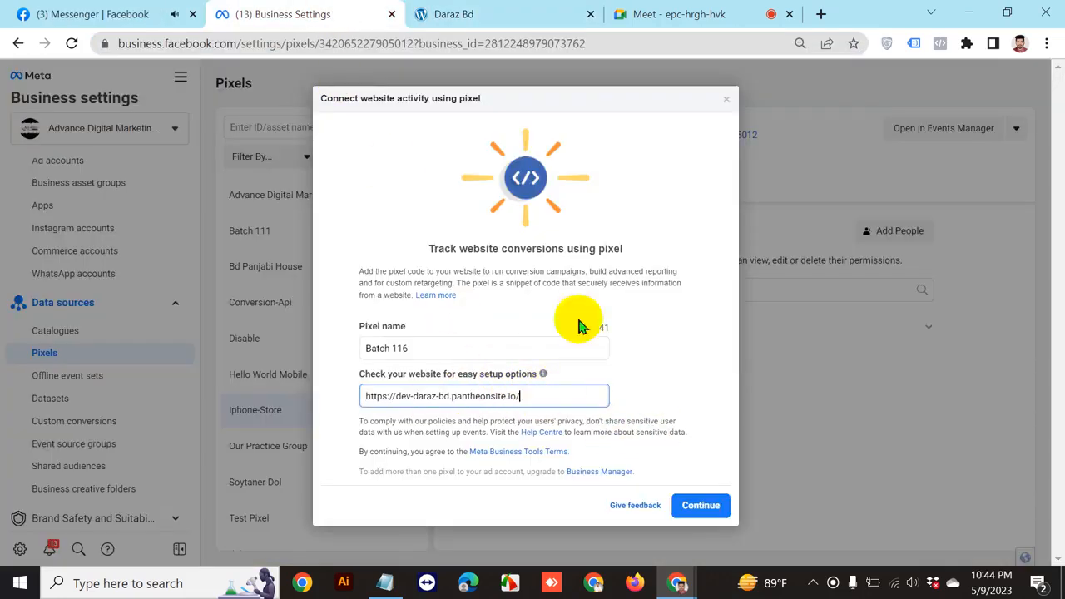
pyautogui.click(701, 506)
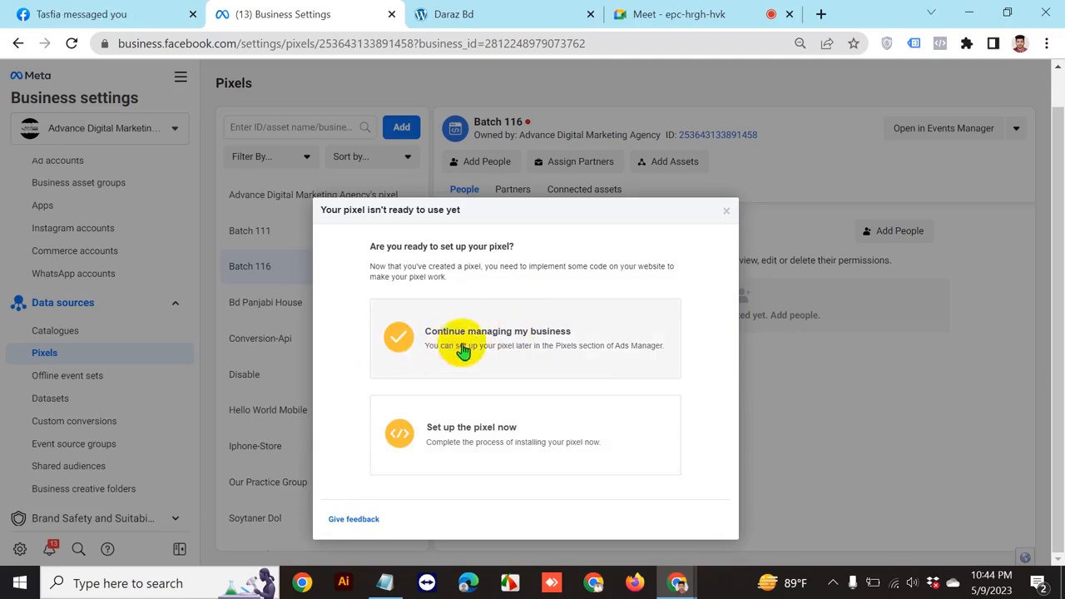
# Set up the Batch 116 pixel now by manual code installation and copy its base code to the clipboard
pyautogui.click(510, 431)
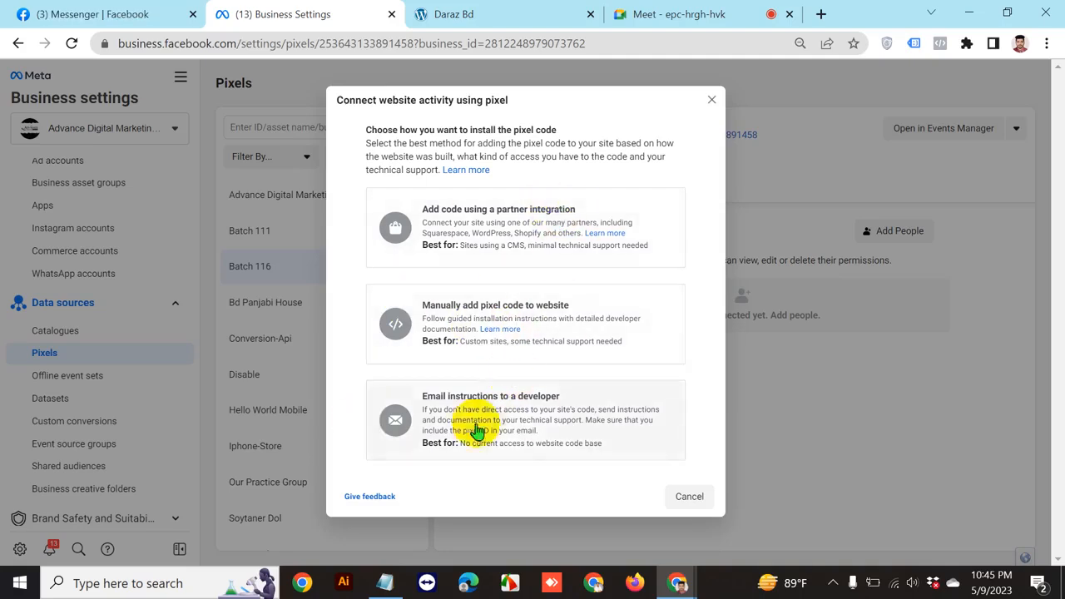
pyautogui.click(517, 309)
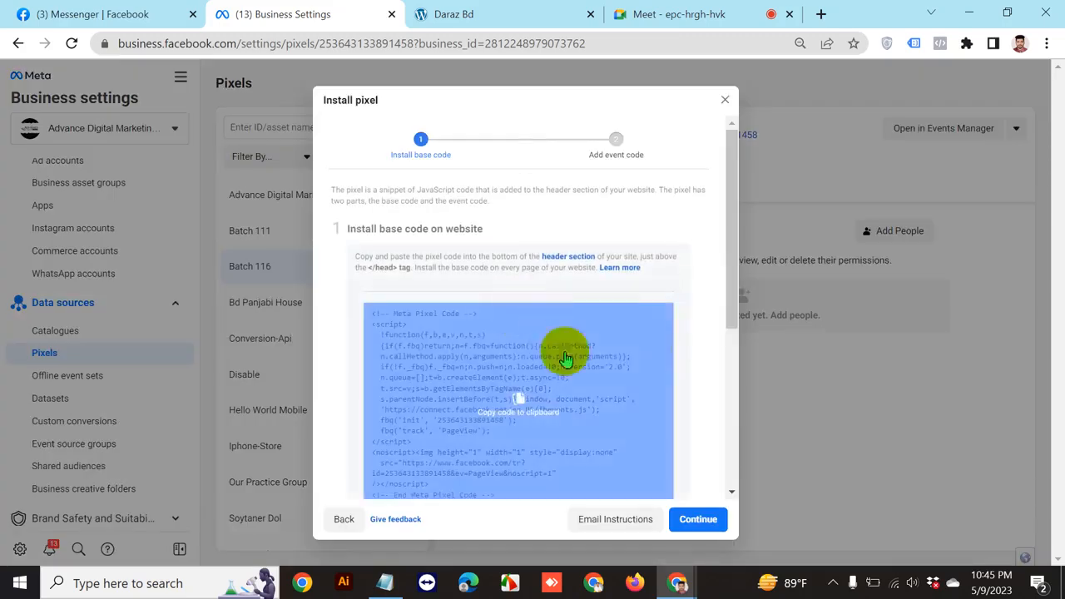
pyautogui.moveTo(721, 228); pyautogui.dragTo(727, 257)
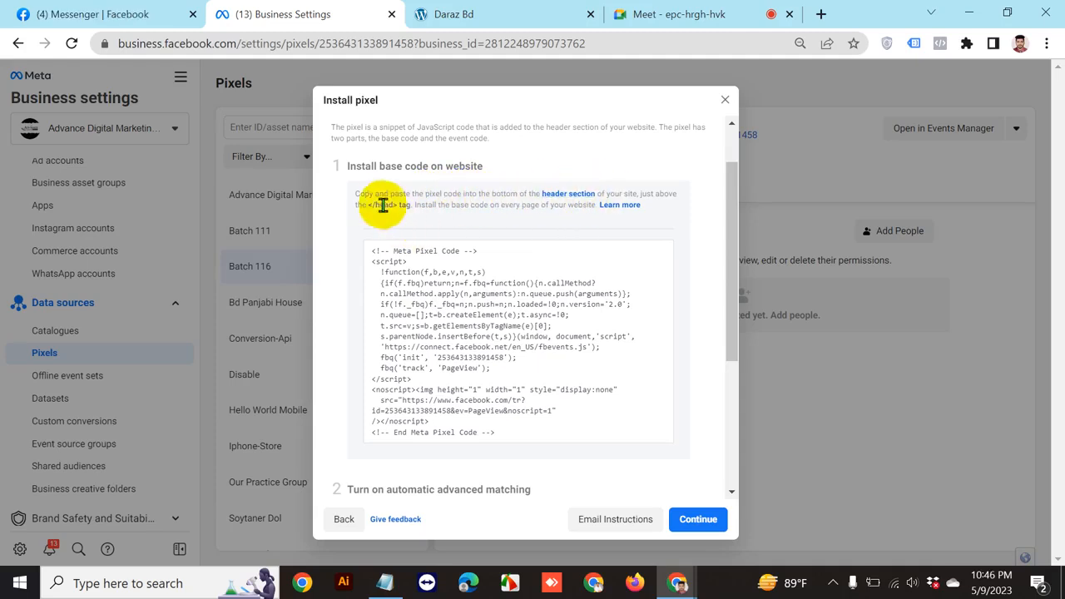
pyautogui.moveTo(368, 206); pyautogui.dragTo(393, 206)
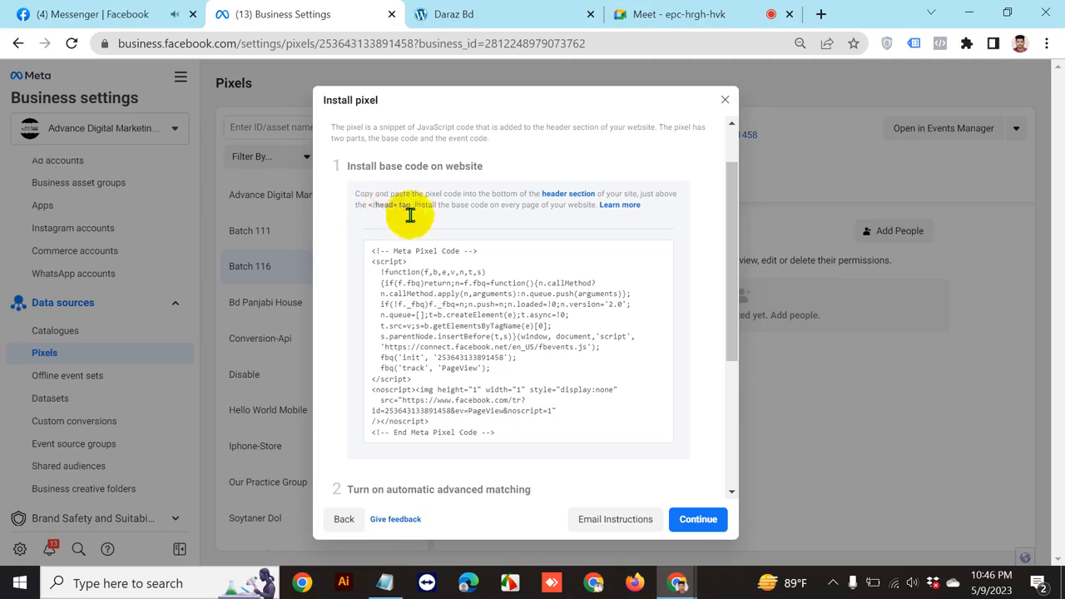
pyautogui.moveTo(524, 352)
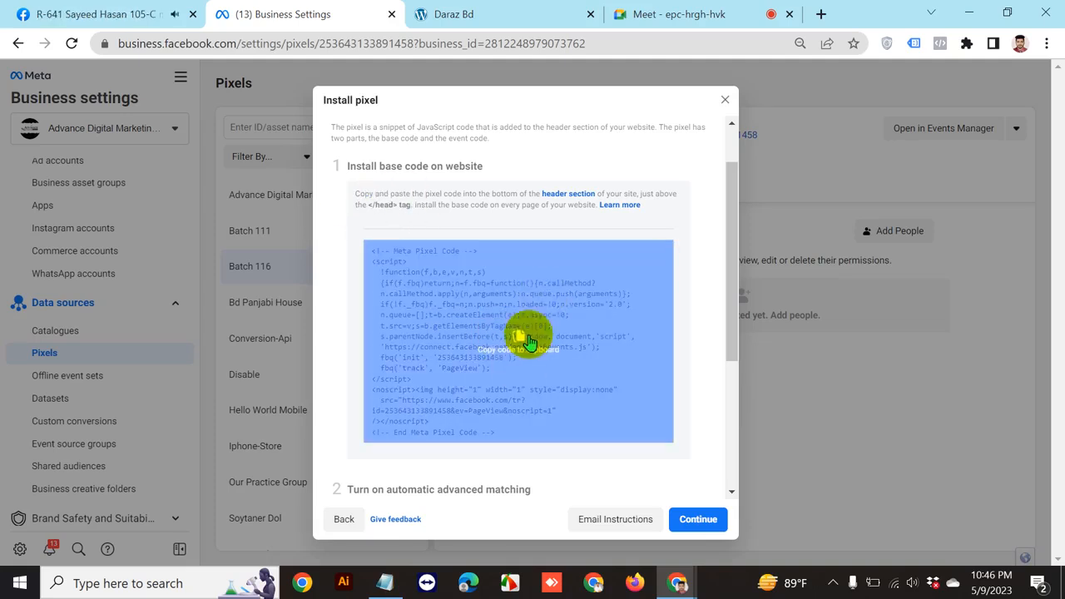
pyautogui.click(526, 348)
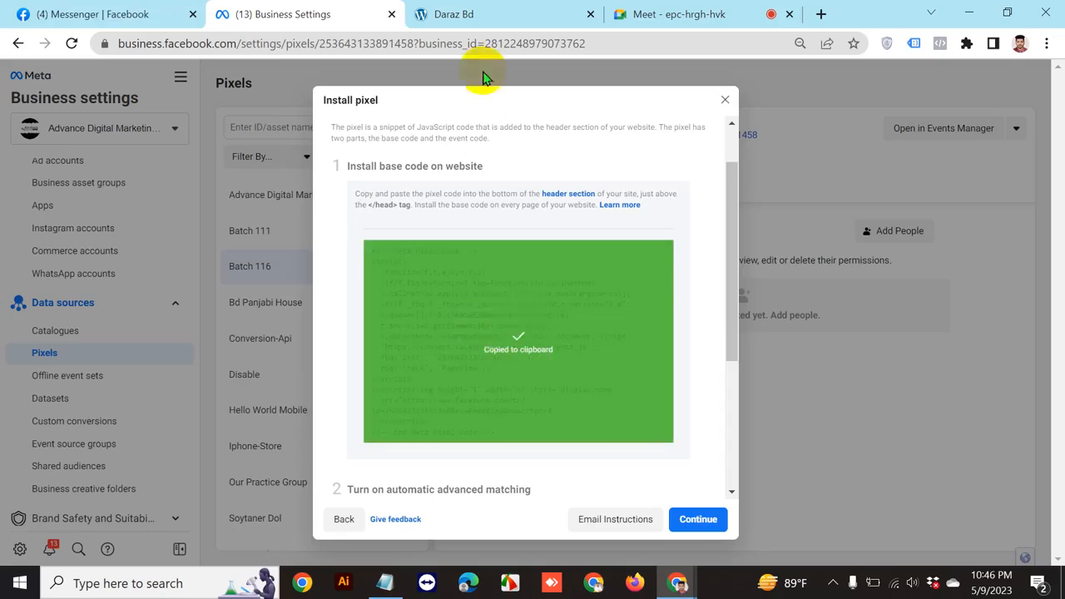
# Go to the Daraz Bd site's WordPress dashboard and open the Theme File Editor
pyautogui.click(499, 10)
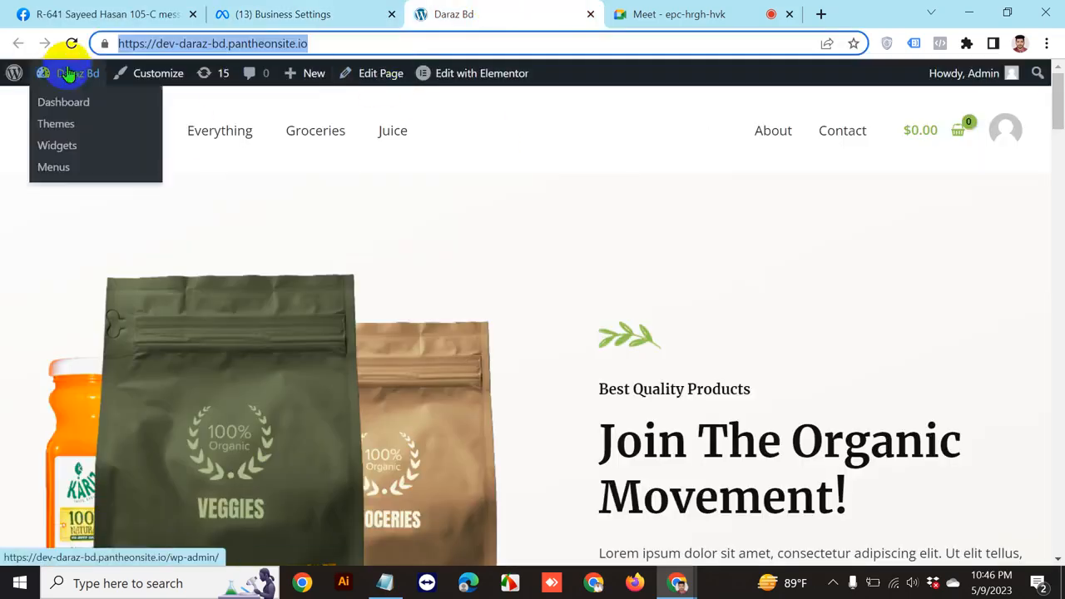
pyautogui.click(63, 101)
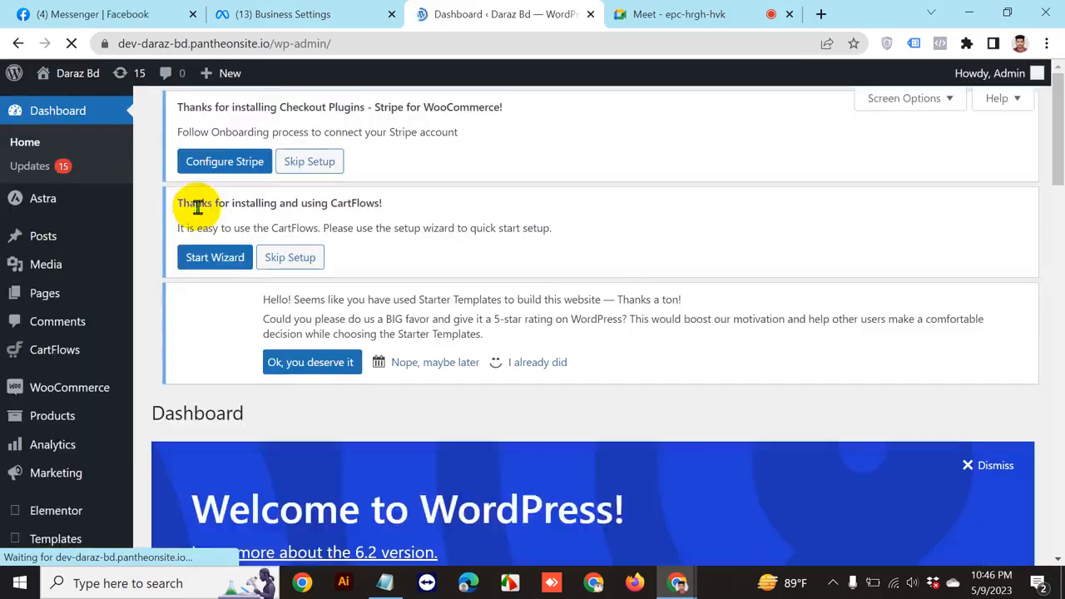
pyautogui.scroll(-1, 78, 324)
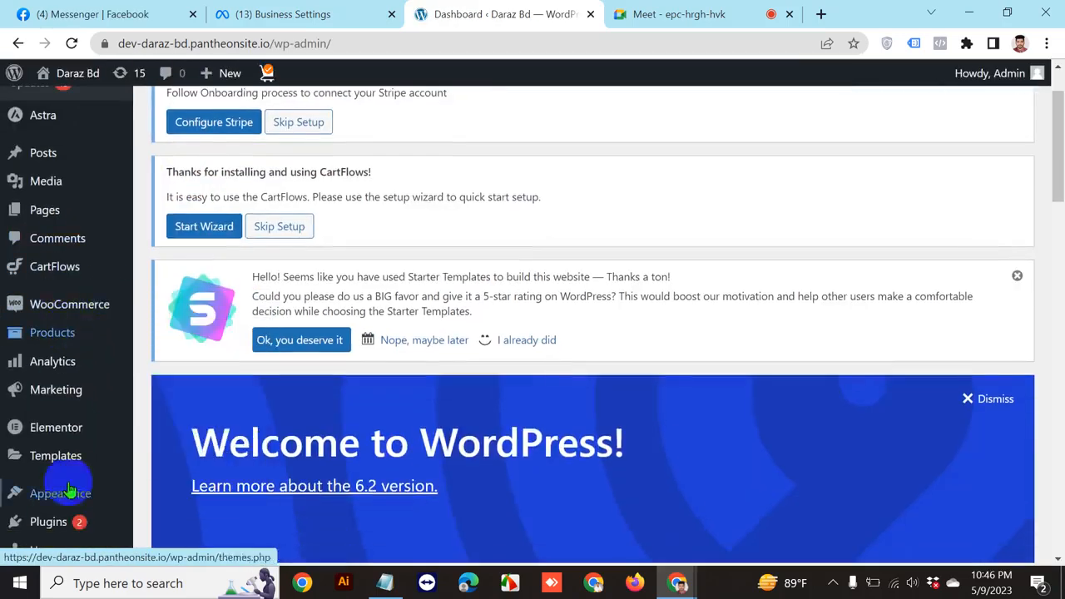
pyautogui.scroll(-2, 86, 382)
pyautogui.moveTo(66, 402)
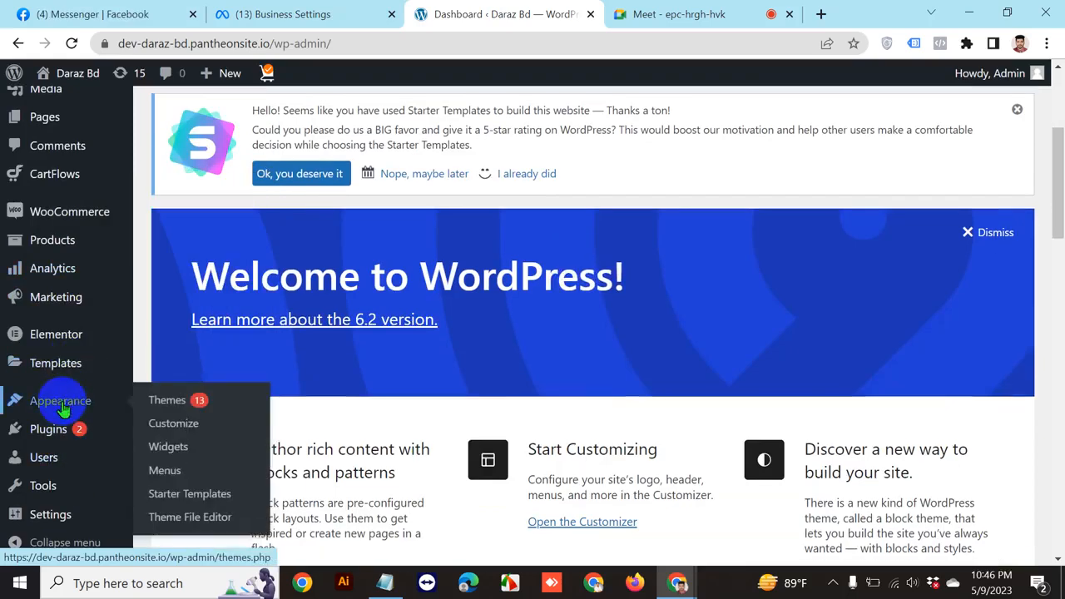
pyautogui.click(190, 518)
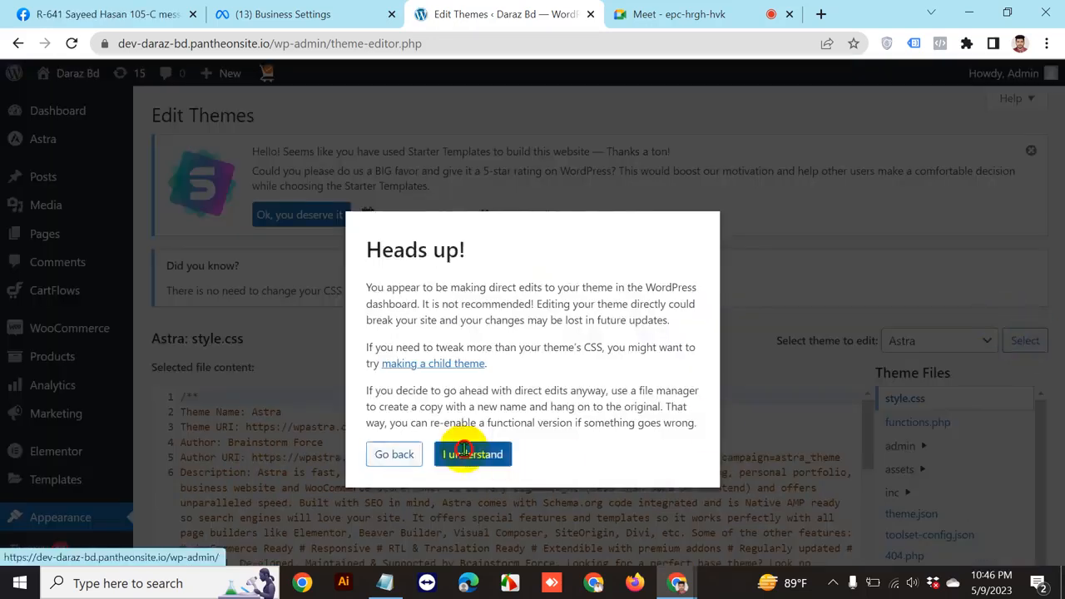
# Accept the direct theme editing warning and open the Astra theme's header.php file at its head section
pyautogui.click(467, 454)
pyautogui.scroll(-3, 1043, 371)
pyautogui.scroll(-2, 946, 285)
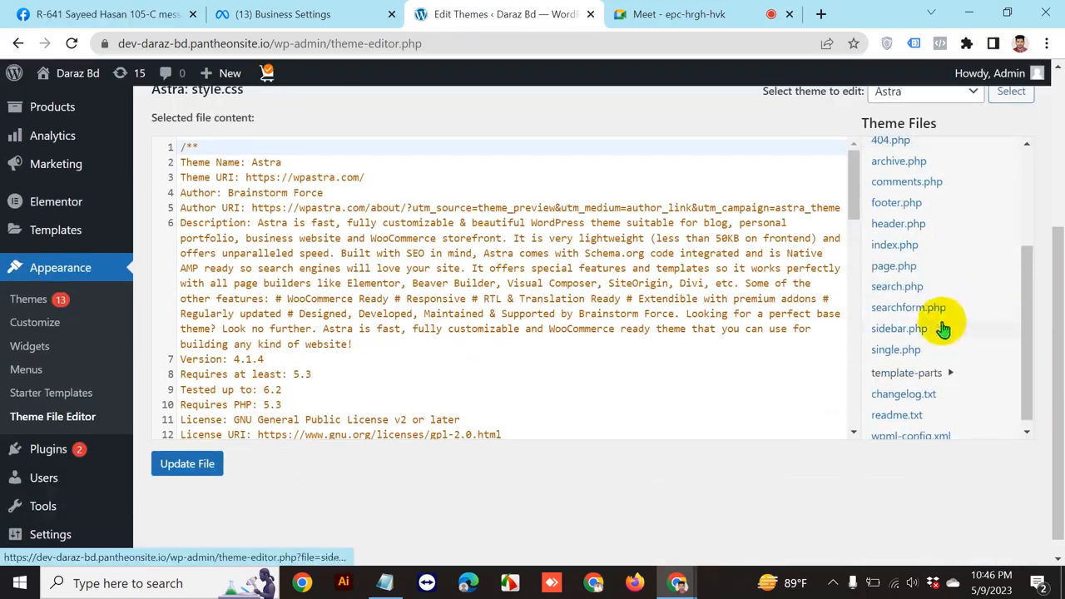
pyautogui.click(937, 223)
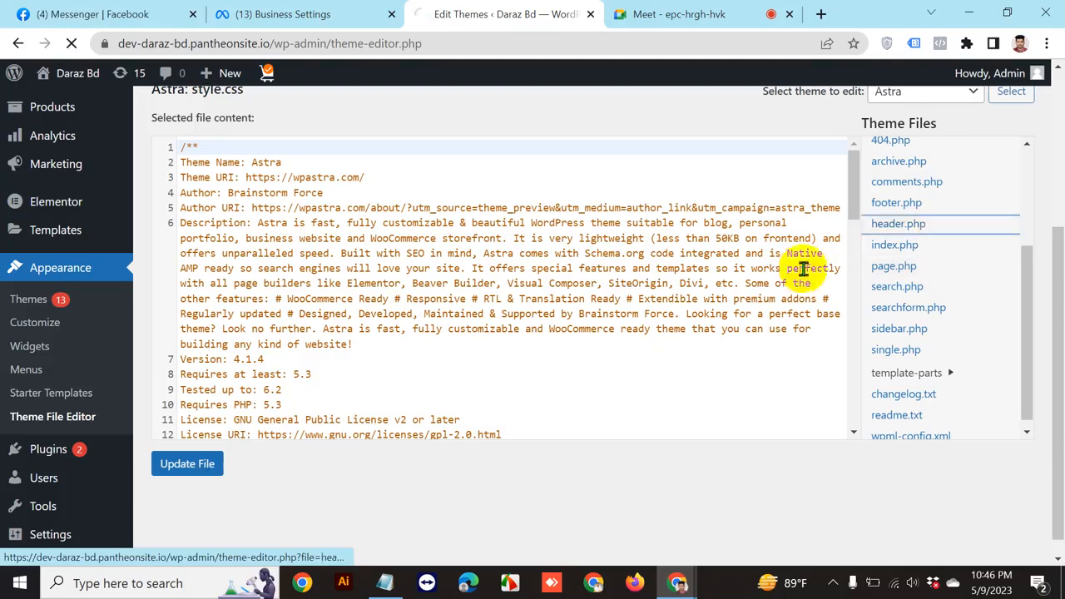
pyautogui.scroll(-2, 561, 269)
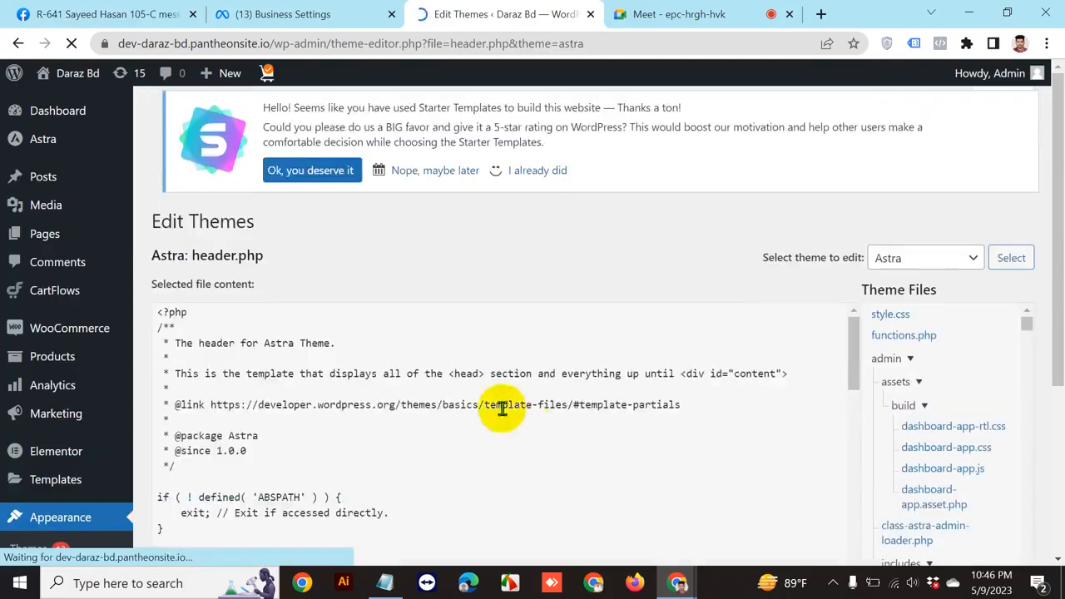
pyautogui.scroll(-3, 514, 391)
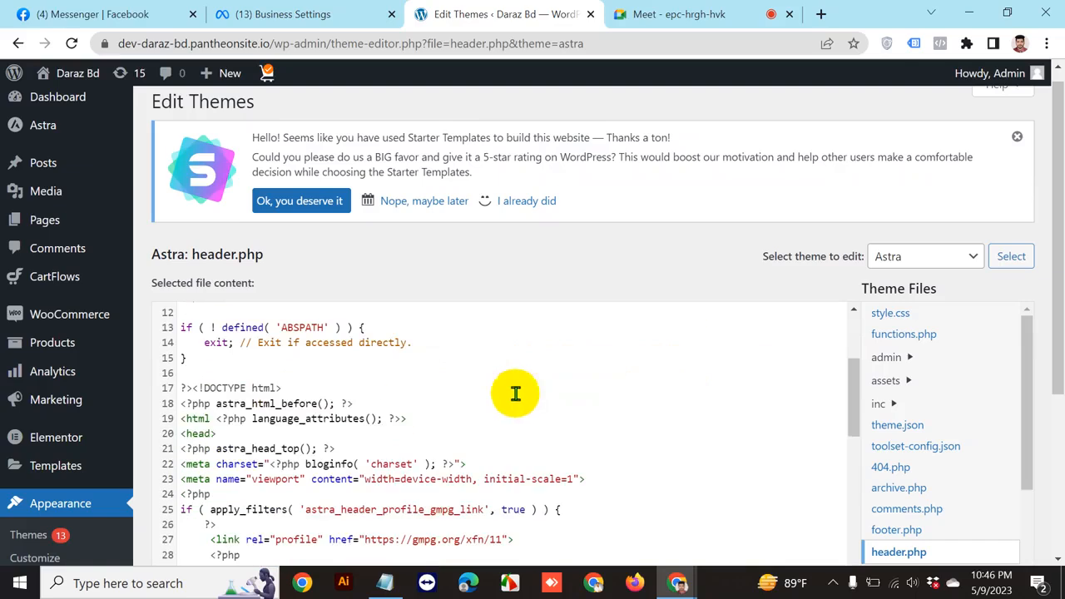
# Paste the copied Meta pixel base code on new lines below the astra_head_top() line in the head section of header.php
pyautogui.click(227, 433)
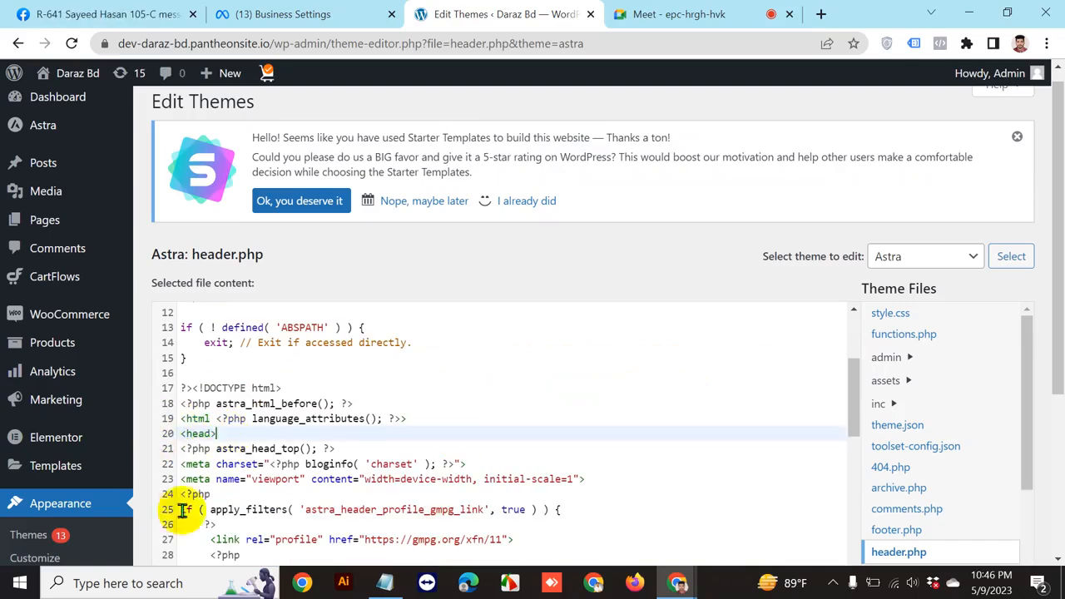
pyautogui.click(356, 449)
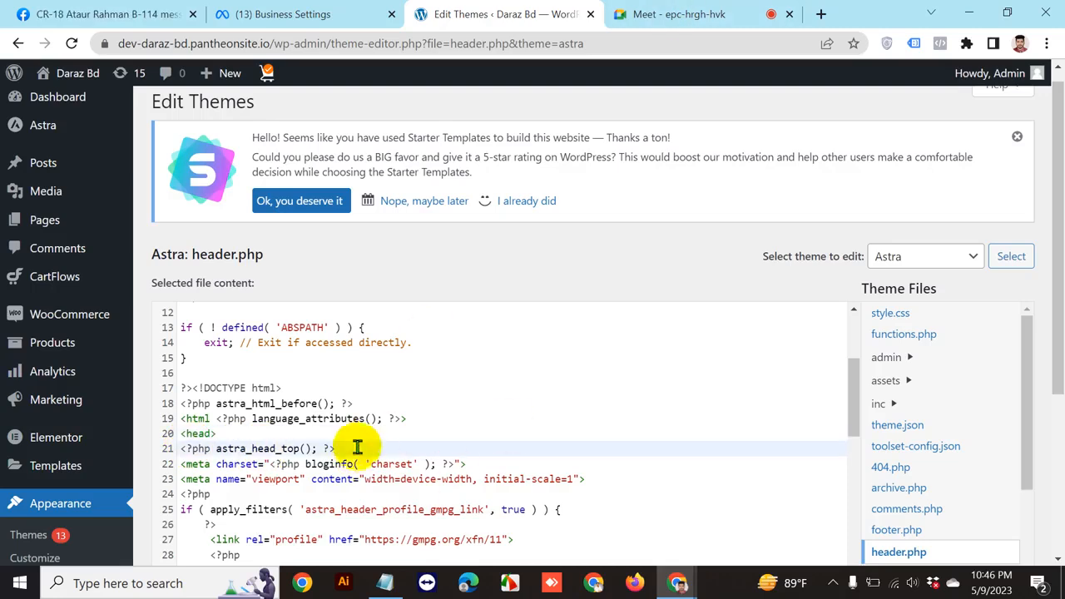
pyautogui.click(220, 424)
pyautogui.click(361, 446)
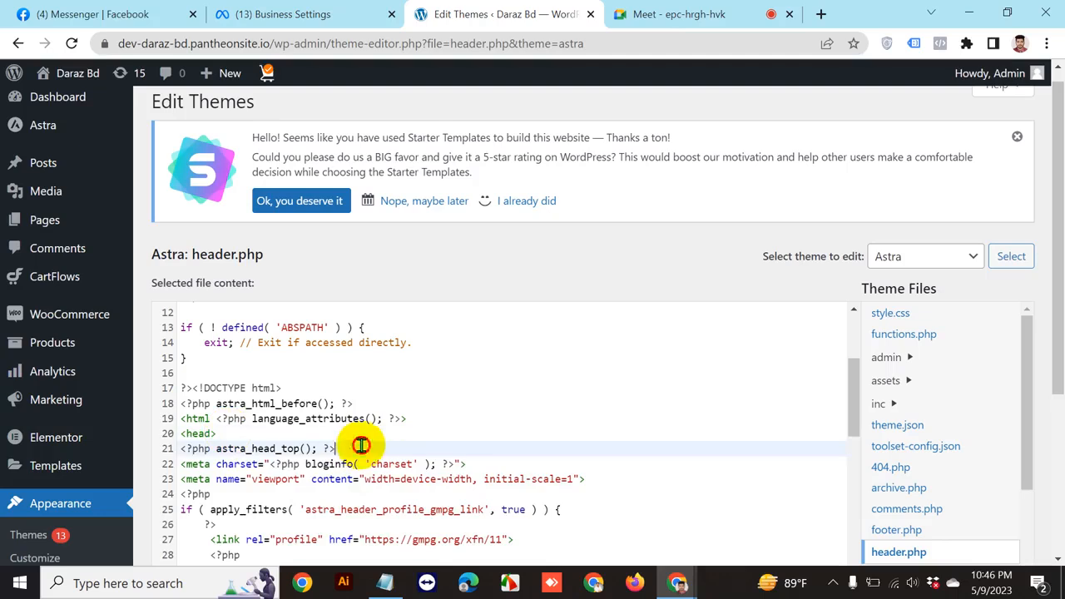
pyautogui.press('Return')
pyautogui.press('Return')
pyautogui.press('Return')
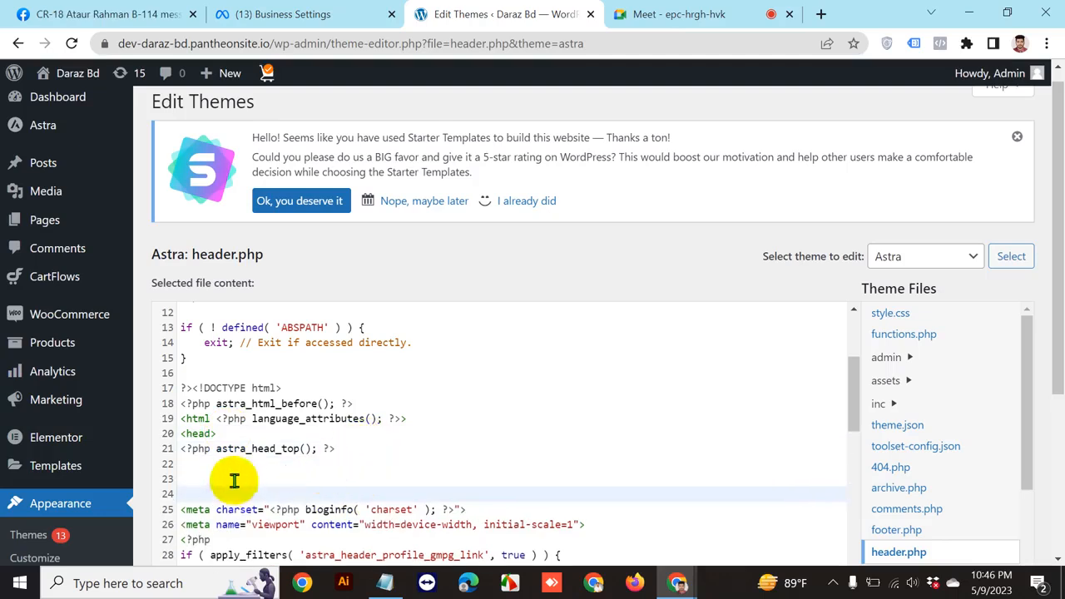
pyautogui.press('Return')
pyautogui.press('Up')
pyautogui.press('Tab')
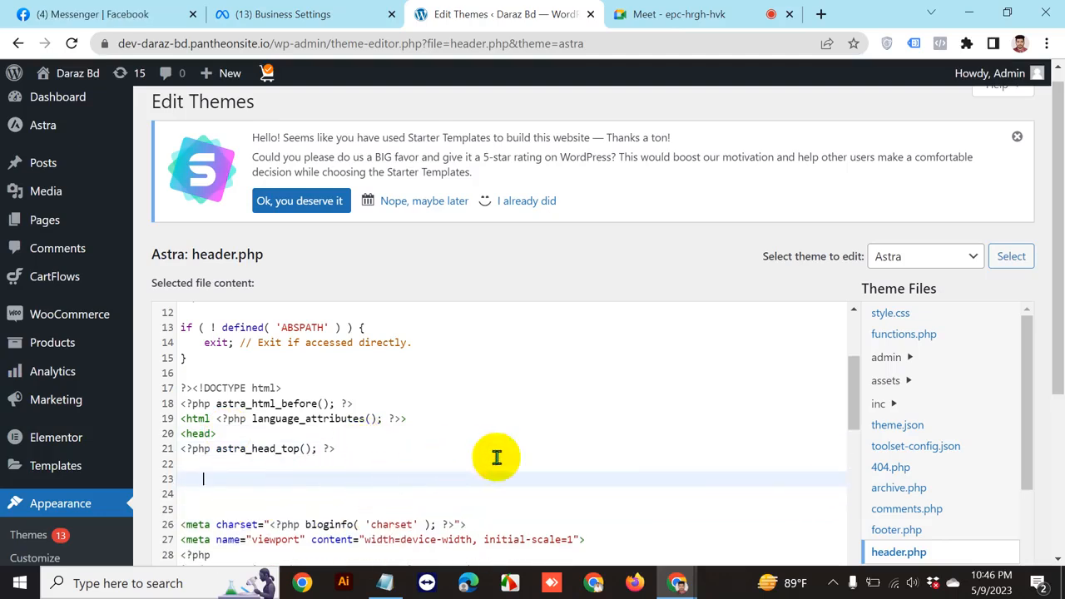
pyautogui.hotkey('ctrl', 'v')
# Save the edited header.php by updating the file
pyautogui.scroll(-3, 620, 379)
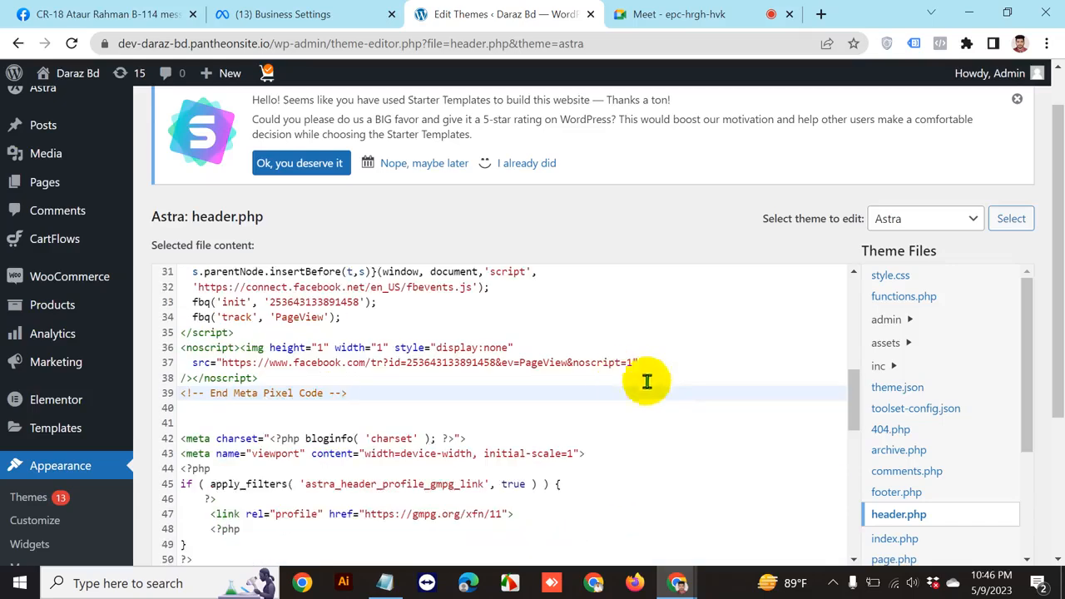
pyautogui.scroll(-3, 1026, 399)
pyautogui.scroll(-4, 1049, 382)
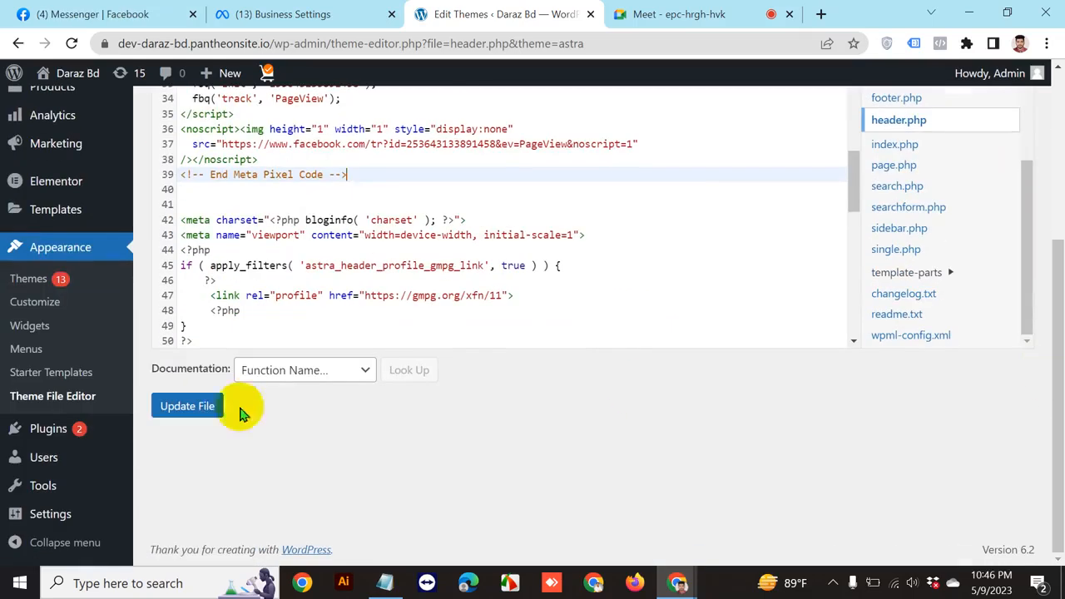
pyautogui.click(186, 405)
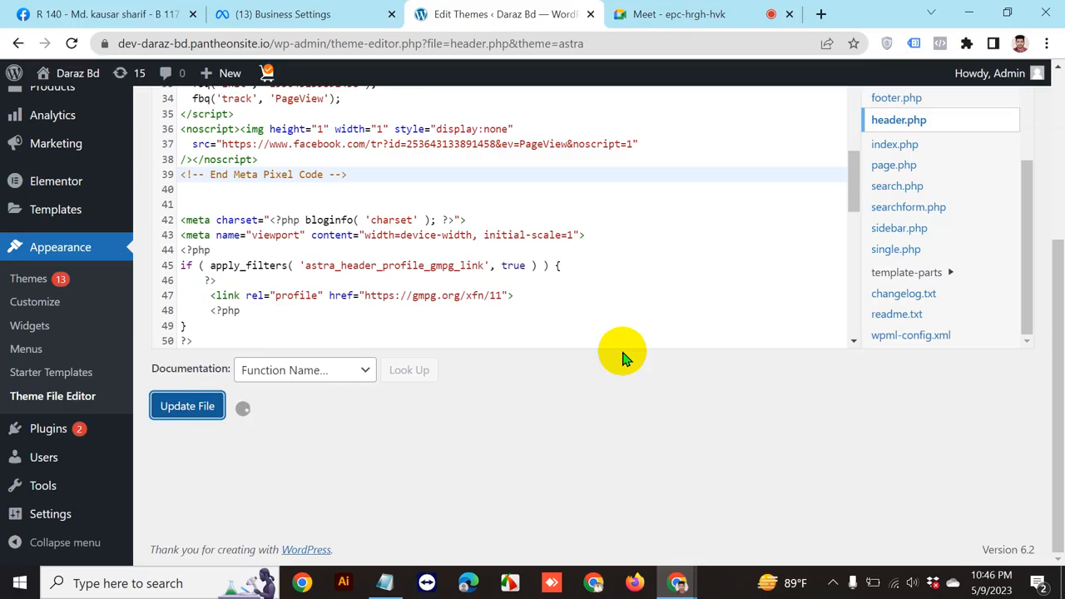
# Return to the pixel installation in Meta Business Settings and turn on automatic advanced matching with all customer information types enabled
pyautogui.click(278, 14)
pyautogui.scroll(-3, 707, 321)
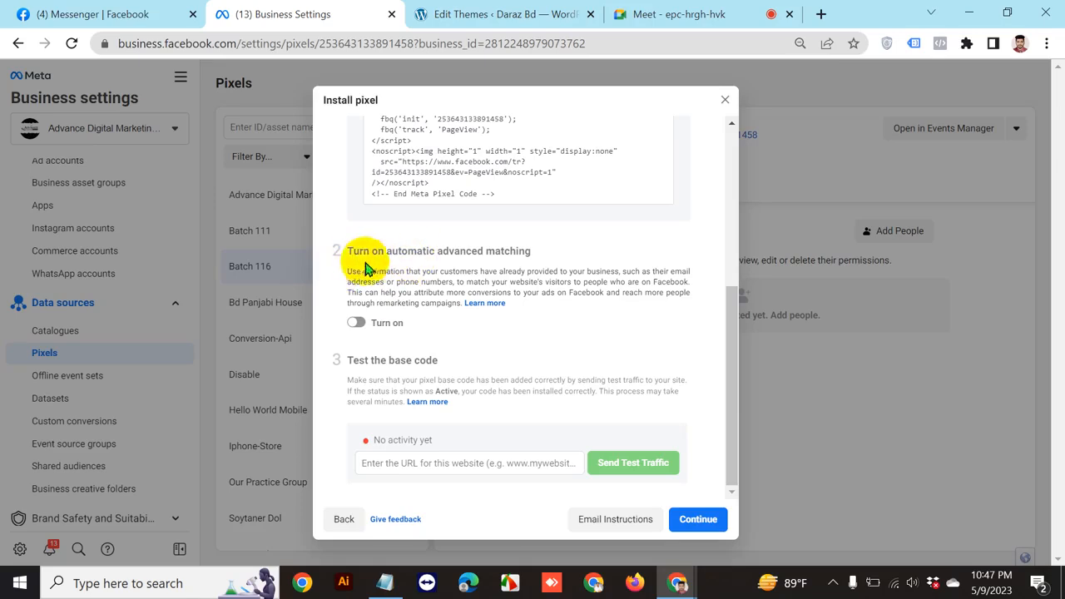
pyautogui.click(356, 322)
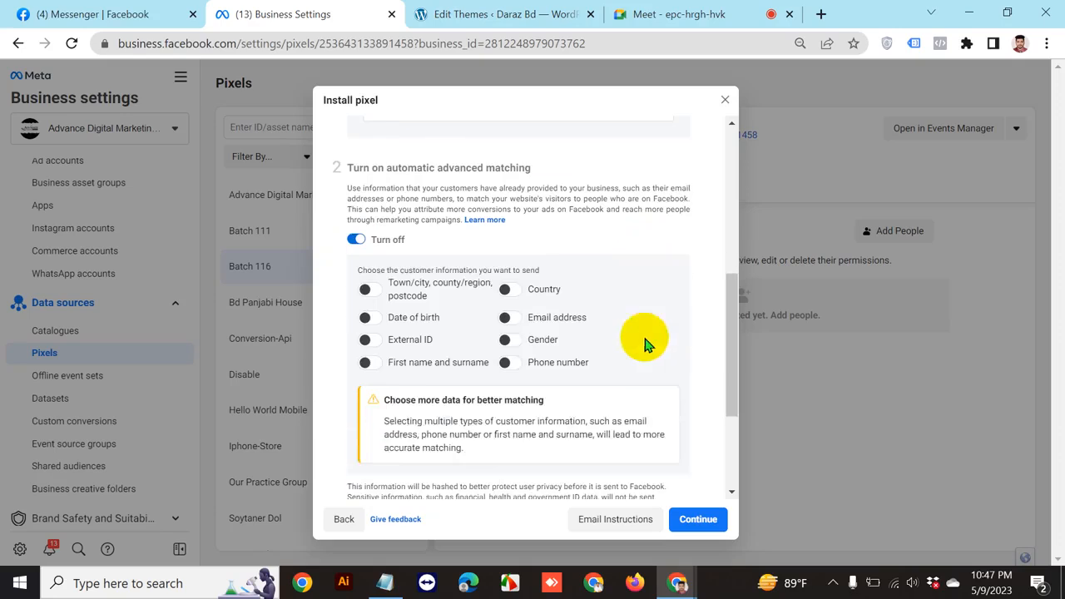
pyautogui.click(362, 254)
pyautogui.click(356, 323)
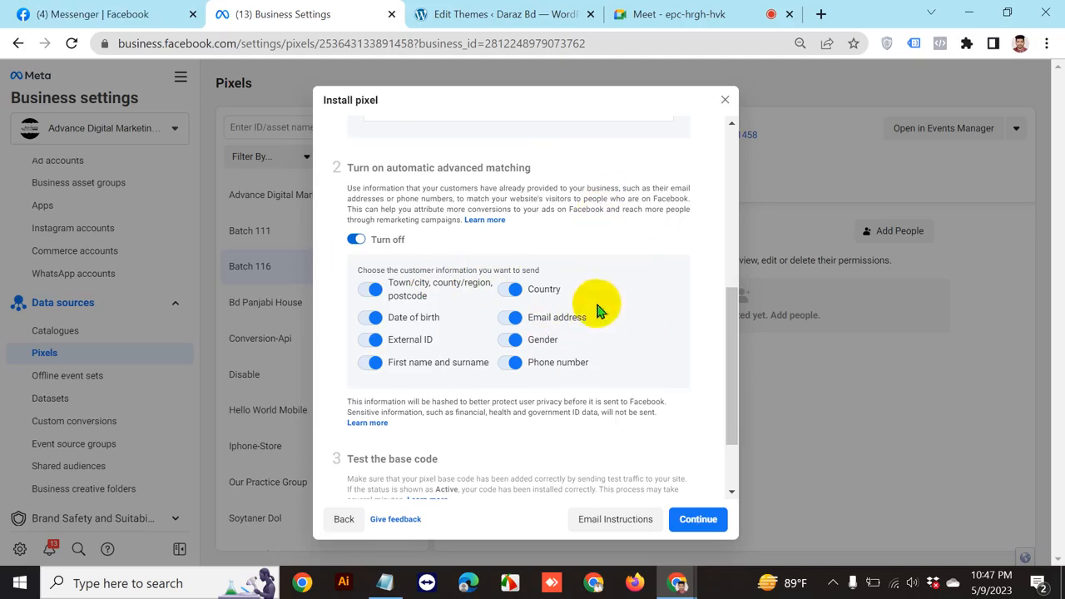
pyautogui.scroll(-1, 597, 307)
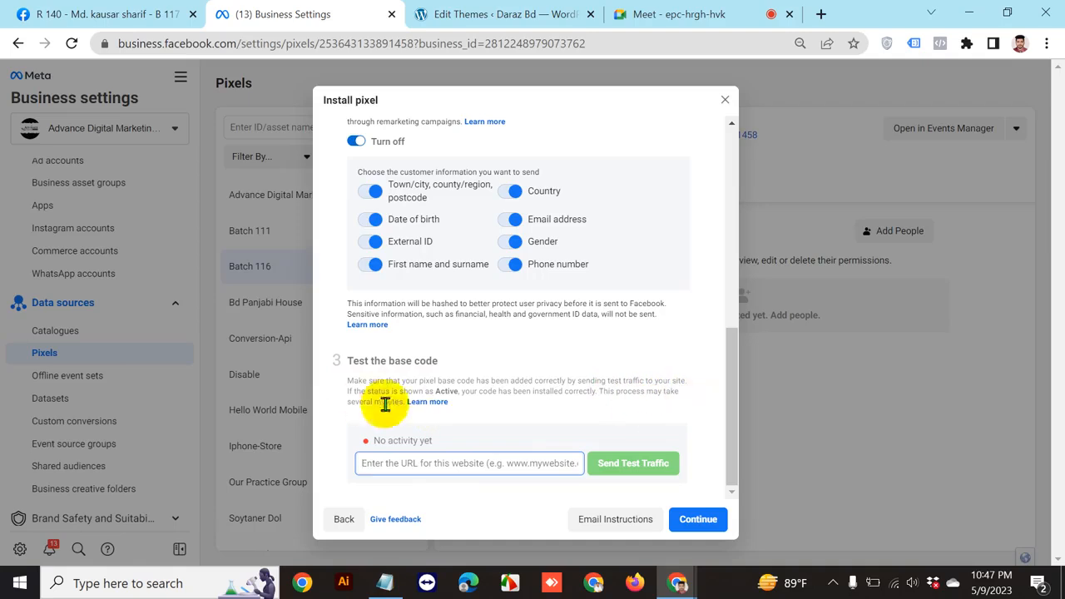
pyautogui.click(545, 14)
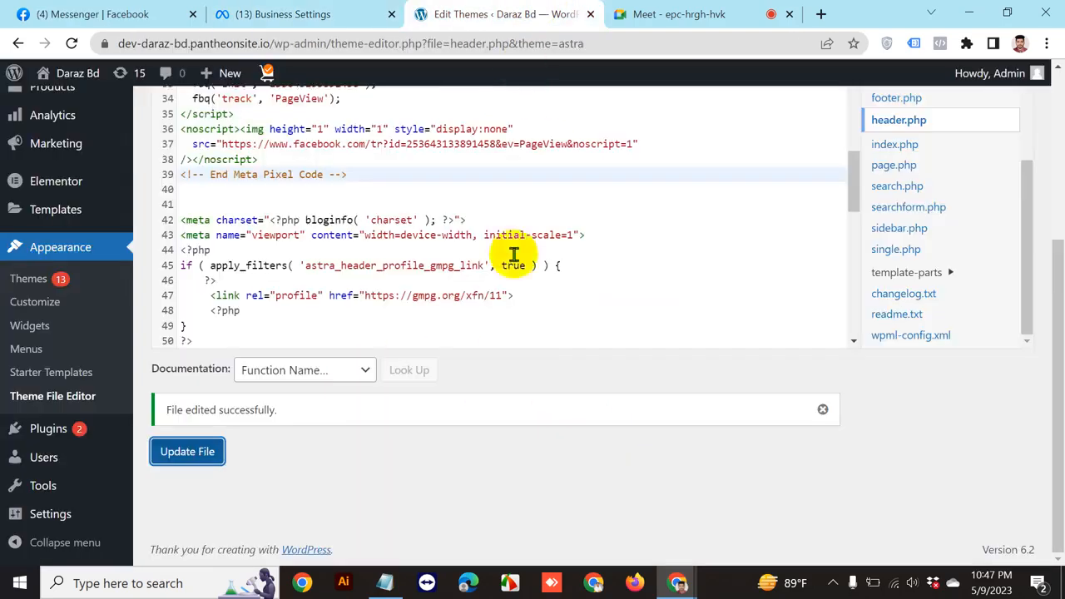
pyautogui.scroll(5, 528, 302)
pyautogui.scroll(-2, 385, 200)
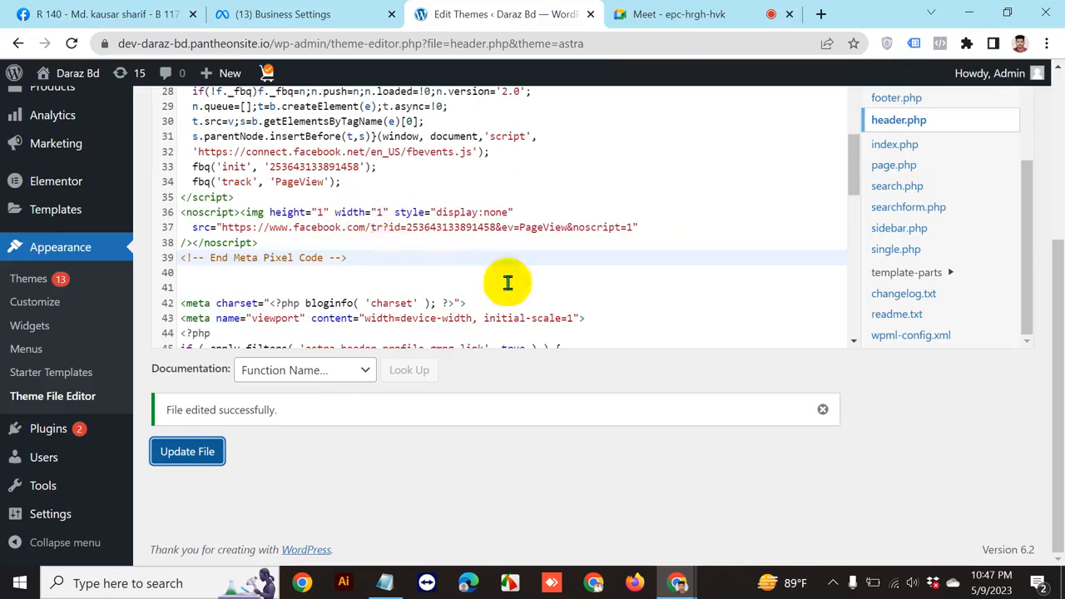
pyautogui.click(283, 14)
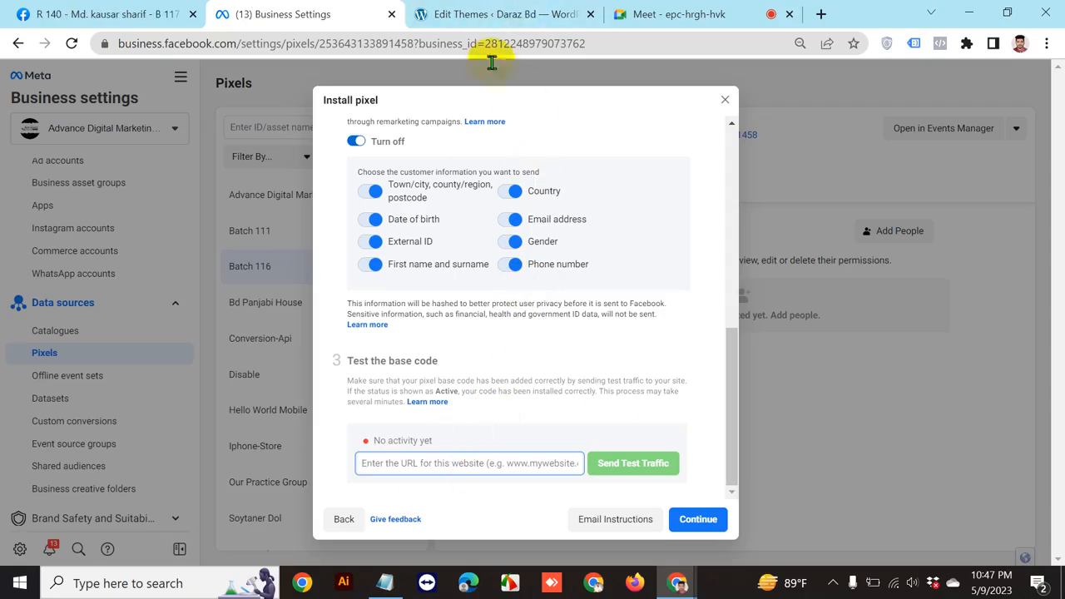
pyautogui.click(491, 15)
pyautogui.click(343, 42)
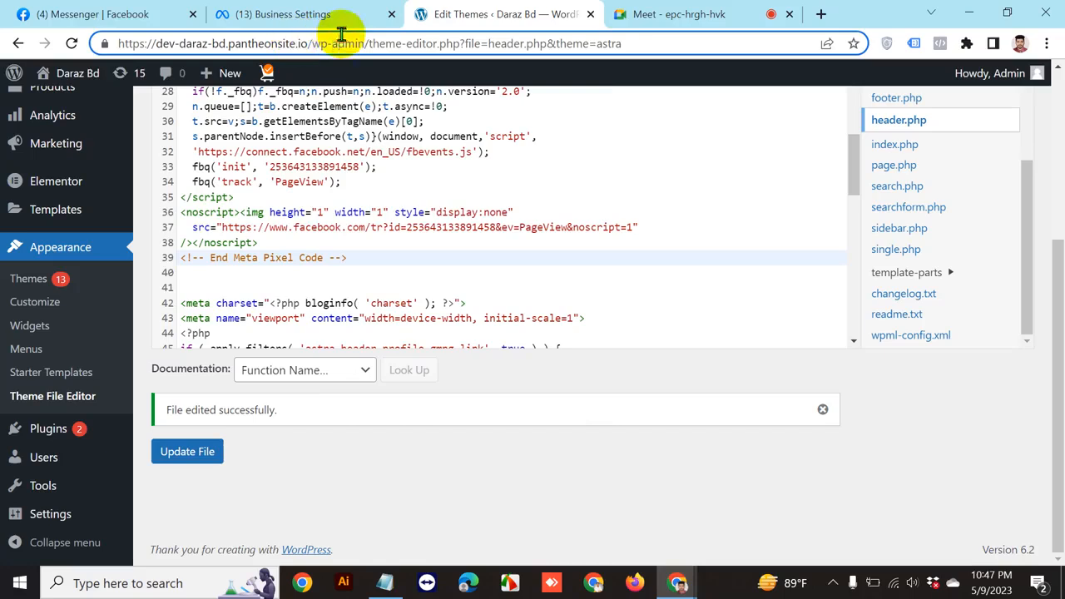
pyautogui.moveTo(314, 42); pyautogui.dragTo(135, 41)
pyautogui.rightClick(135, 41)
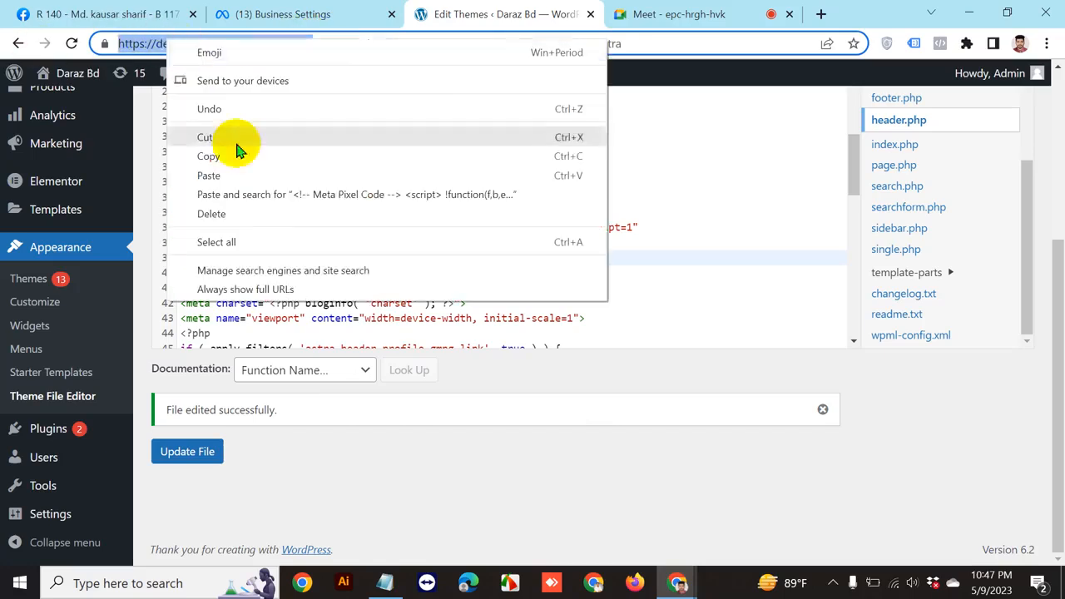
pyautogui.click(248, 153)
pyautogui.click(333, 12)
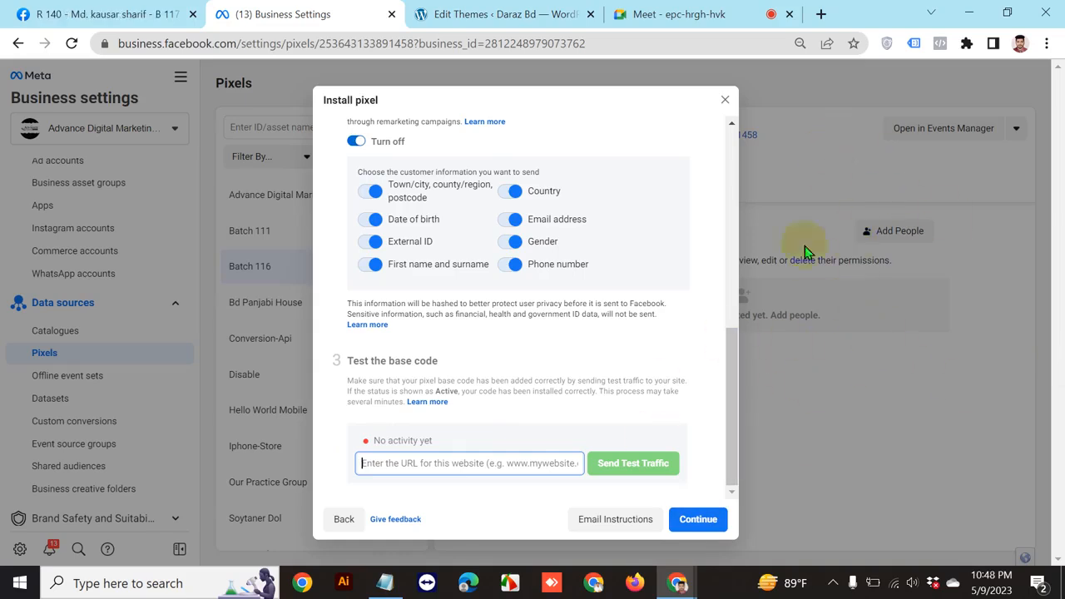
pyautogui.click(511, 14)
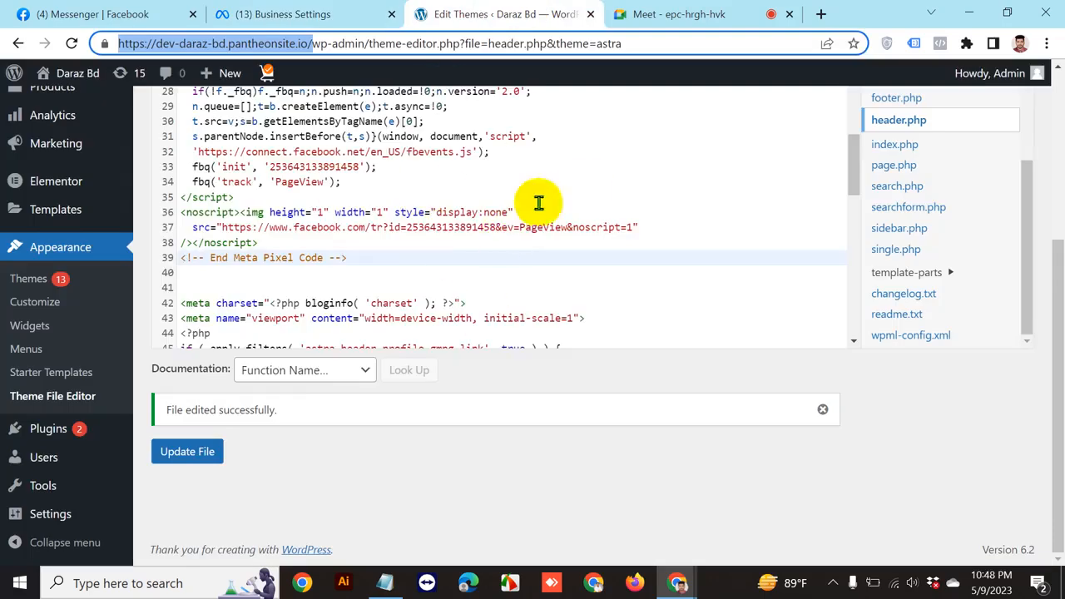
pyautogui.scroll(3, 416, 228)
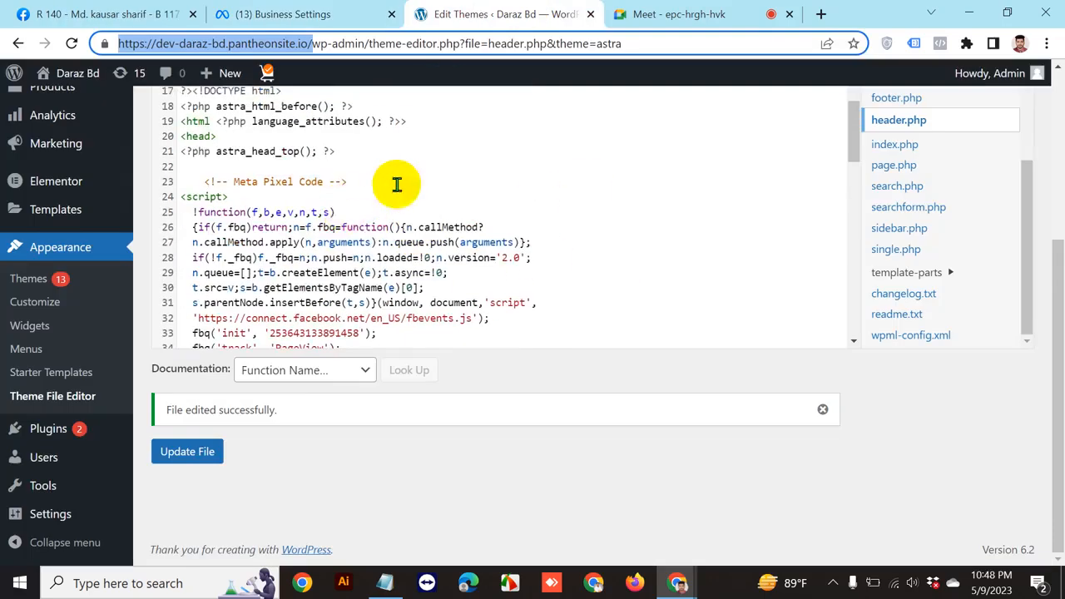
pyautogui.scroll(-2, 397, 184)
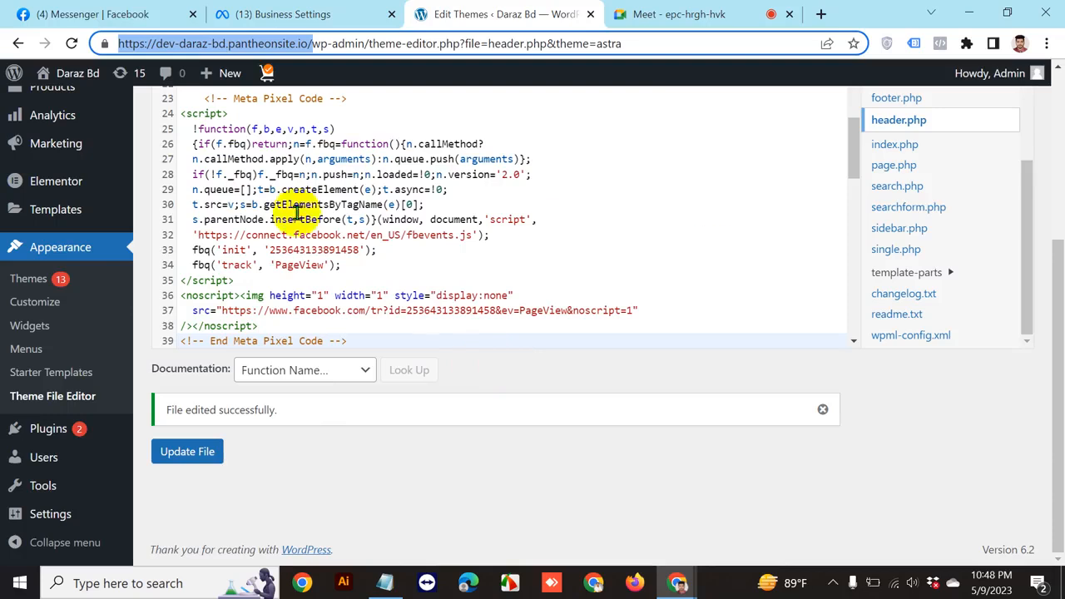
pyautogui.scroll(-5, 410, 241)
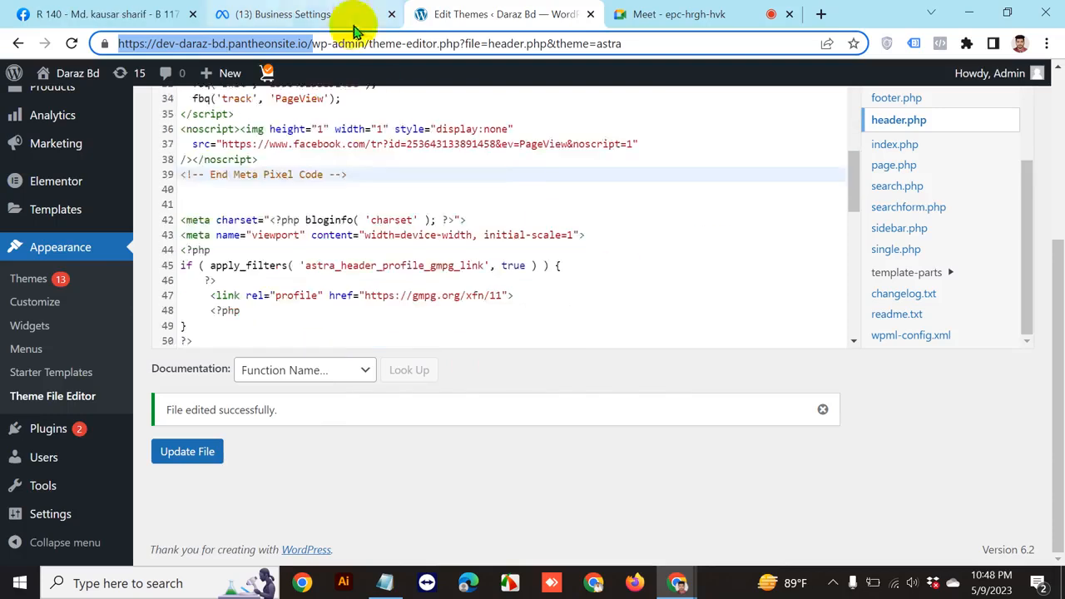
pyautogui.click(356, 17)
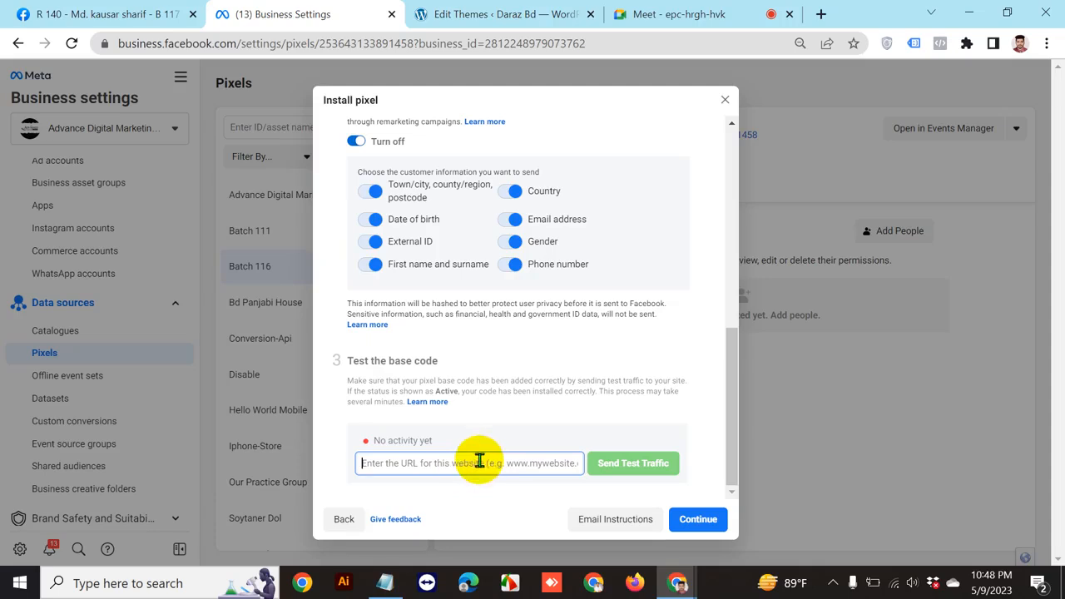
pyautogui.hotkey('ctrl', 'v')
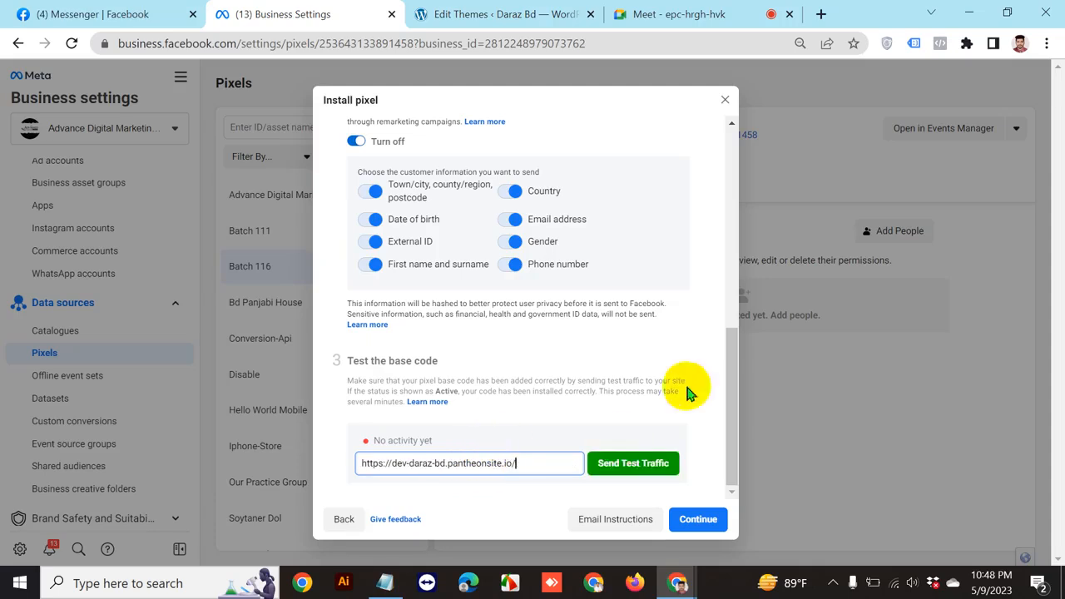
pyautogui.click(636, 464)
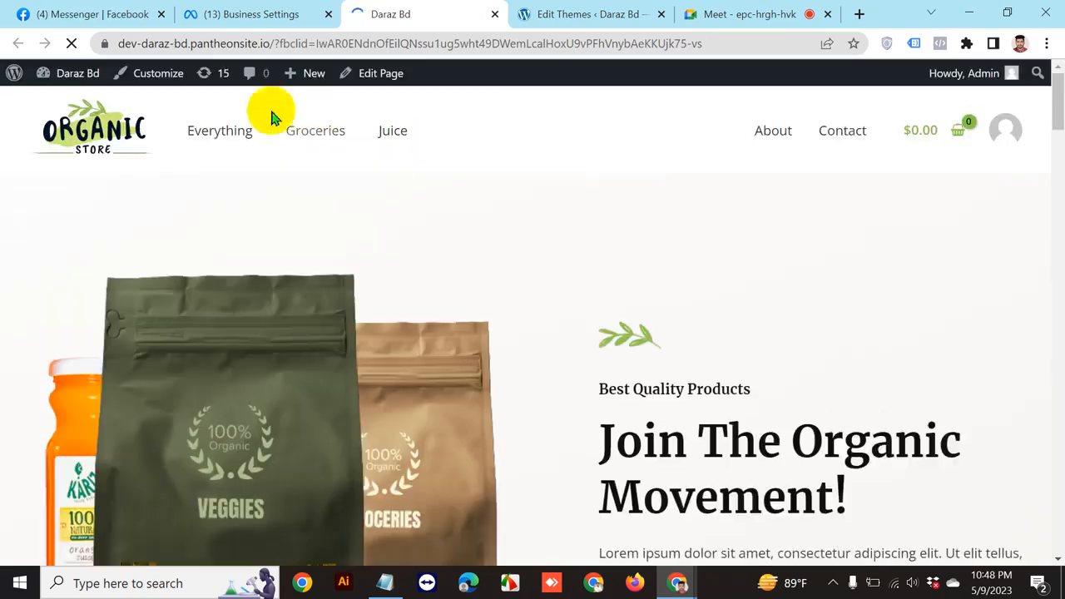
# Browse the Daraz Bd home page and the products in its Groceries category
pyautogui.scroll(-20, 916, 285)
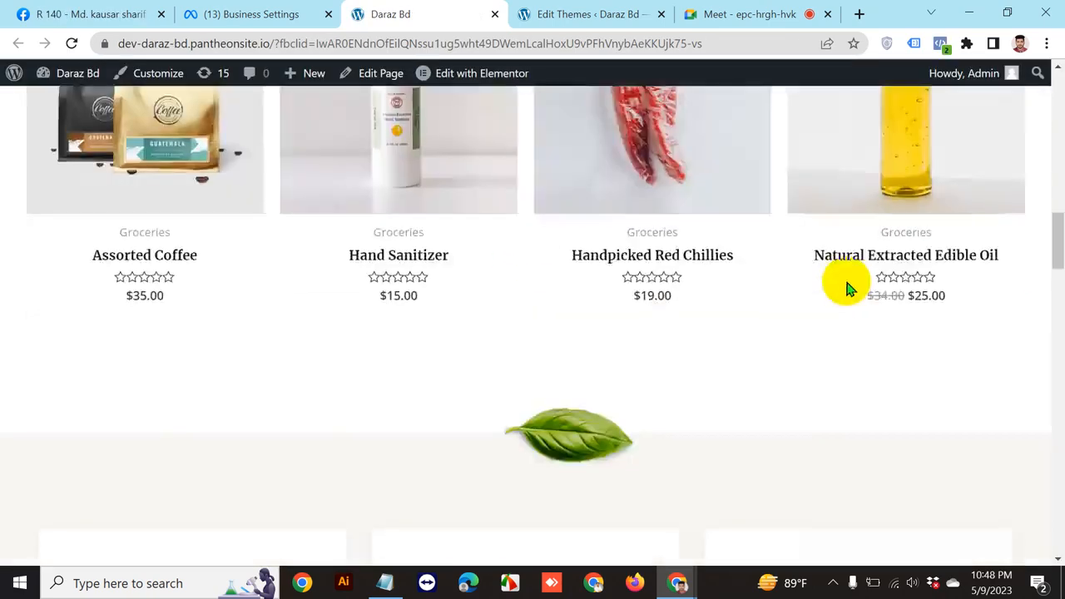
pyautogui.scroll(-15, 847, 267)
pyautogui.scroll(10, 847, 260)
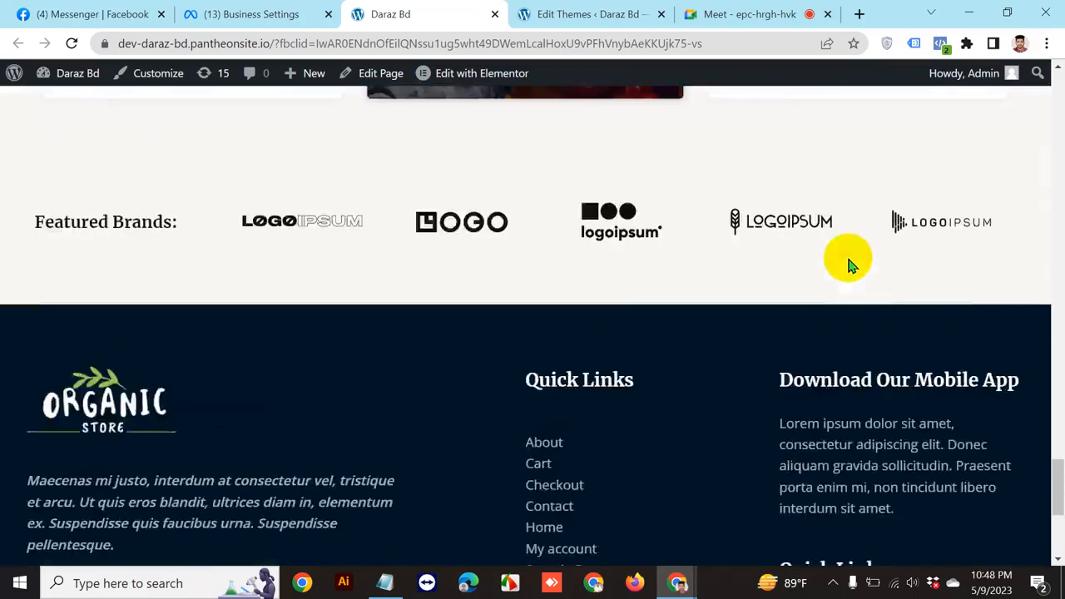
pyautogui.moveTo(1056, 398); pyautogui.dragTo(1050, 10)
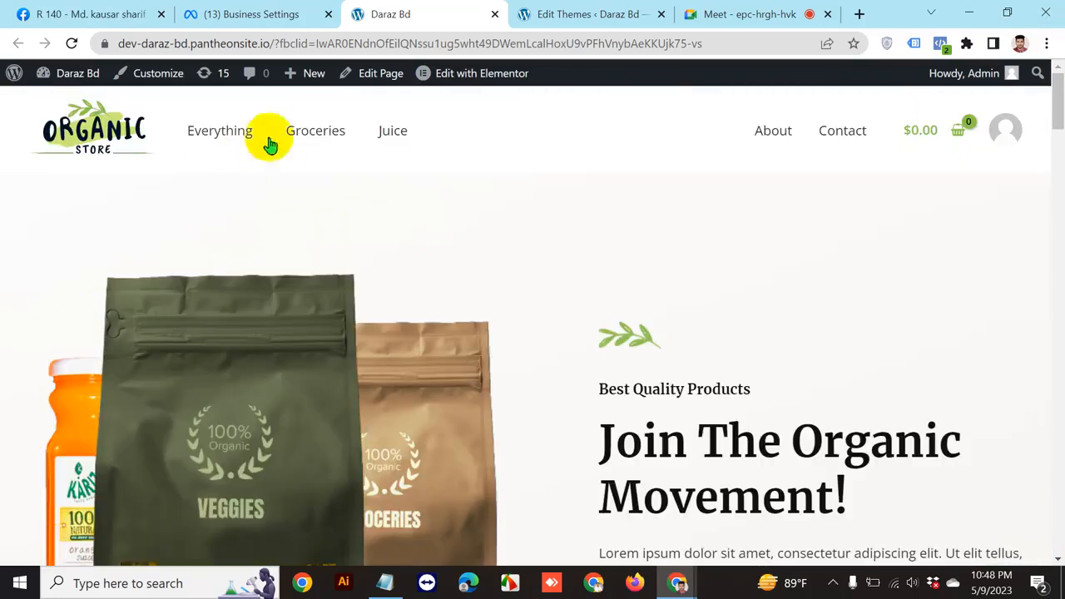
pyautogui.click(319, 132)
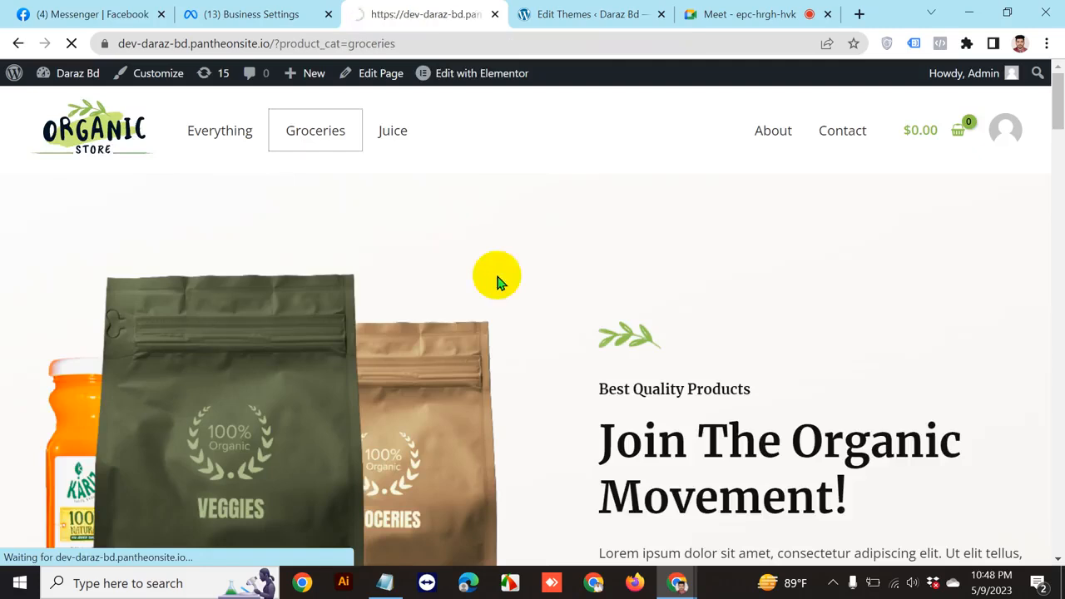
pyautogui.scroll(-8, 628, 255)
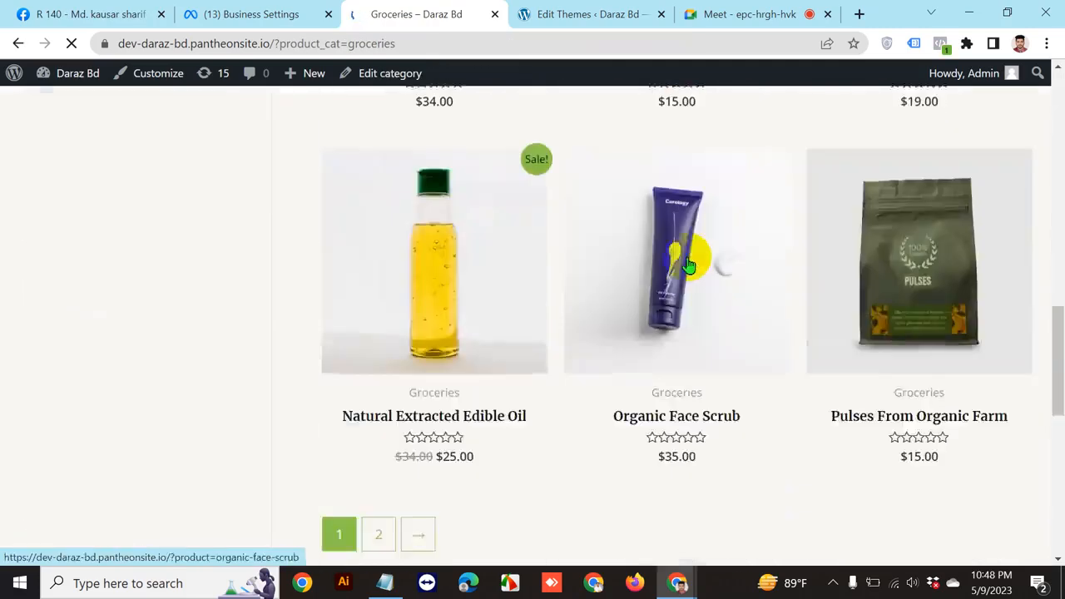
pyautogui.scroll(-7, 652, 255)
pyautogui.scroll(5, 544, 291)
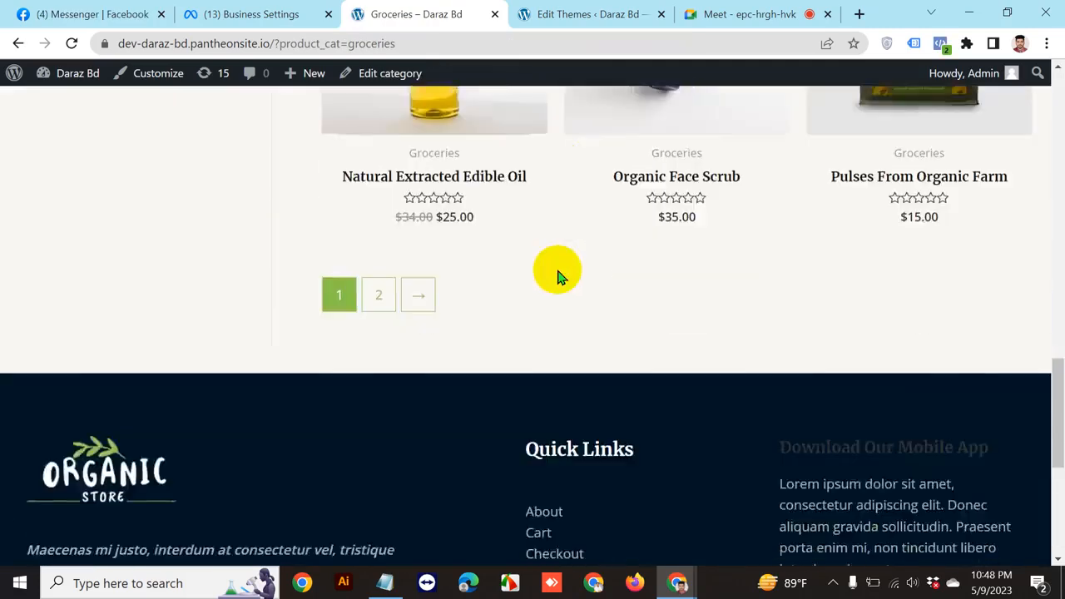
# Finish viewing the Groceries category and browse the Juice category of the Daraz Bd store
pyautogui.scroll(-5, 558, 277)
pyautogui.scroll(15, 560, 283)
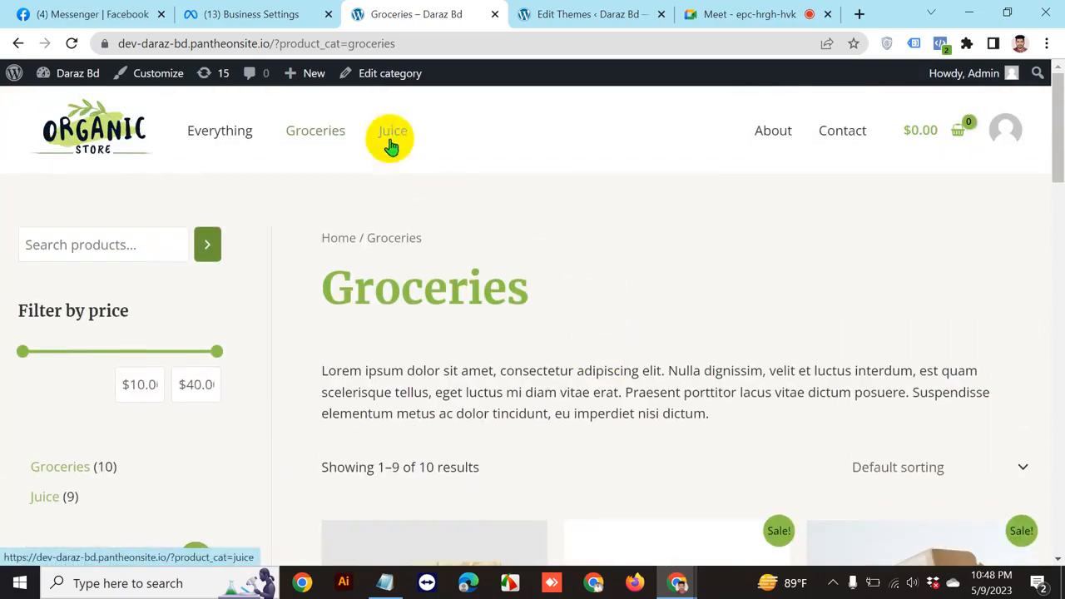
pyautogui.click(392, 131)
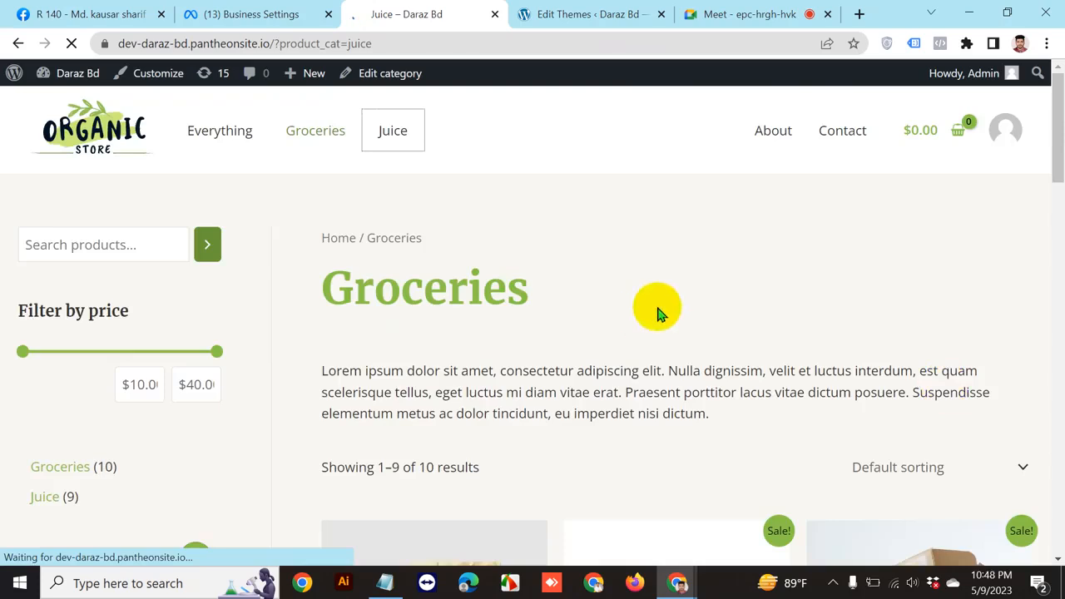
pyautogui.scroll(-8, 668, 304)
pyautogui.scroll(-10, 667, 304)
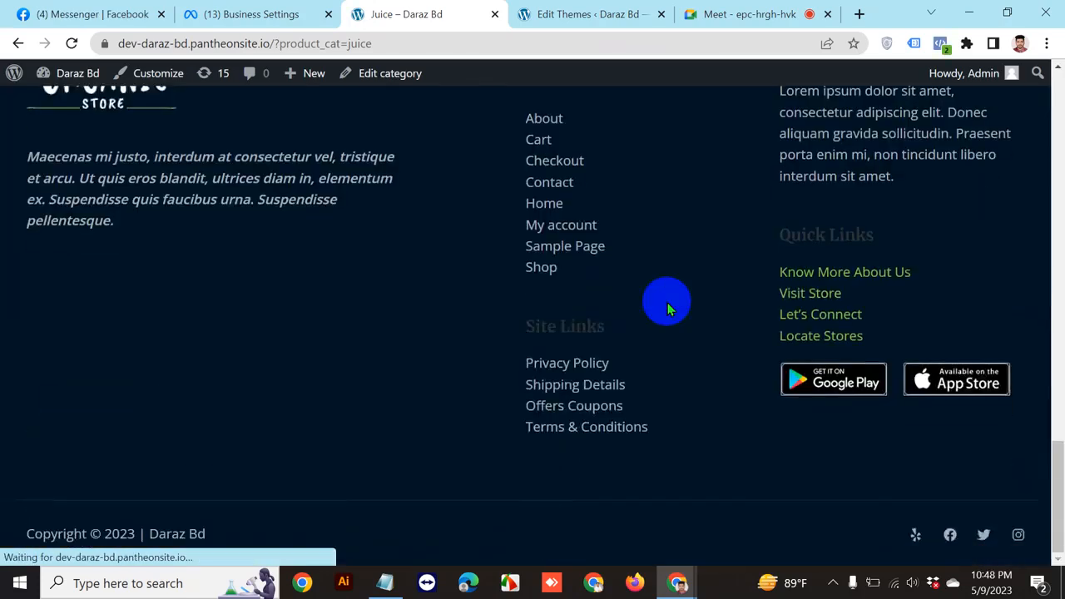
pyautogui.scroll(15, 668, 307)
pyautogui.scroll(6, 669, 307)
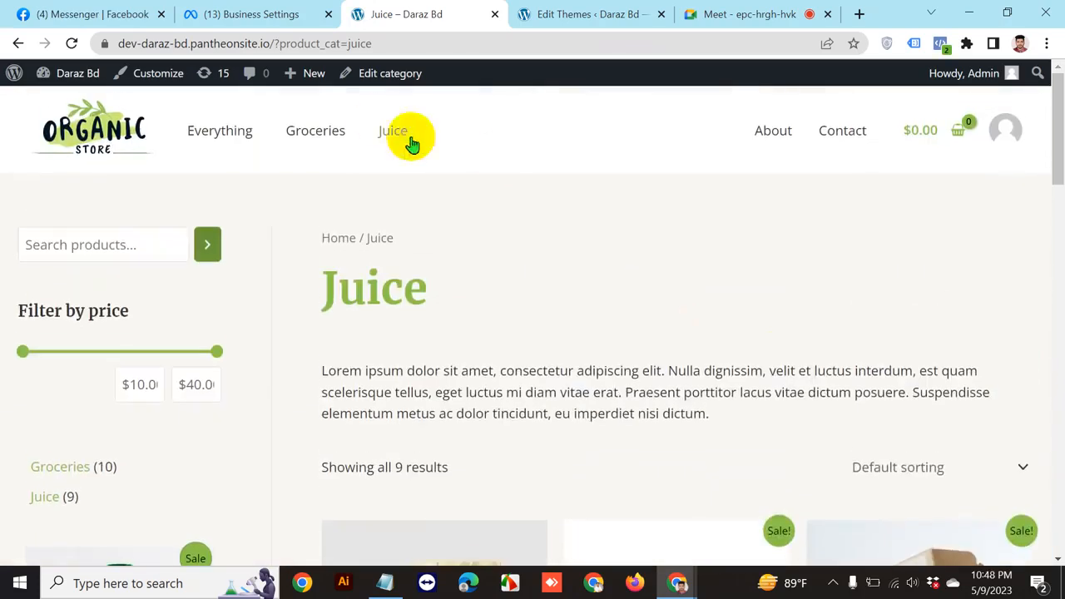
# Return to the Batch 116 pixel installation in Meta Business Settings and continue to the event setup stage
pyautogui.click(248, 15)
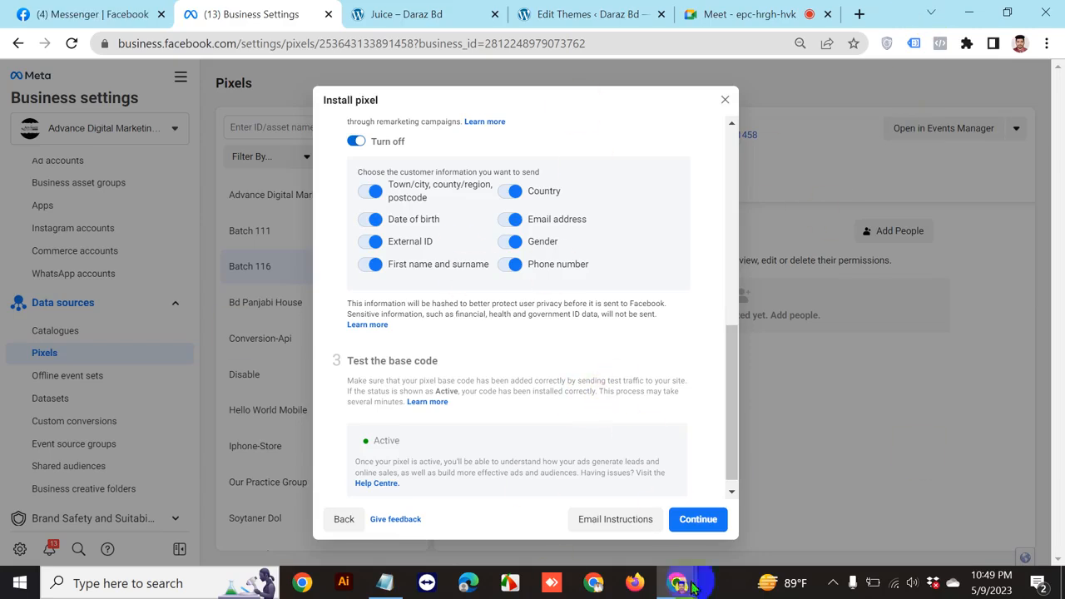
pyautogui.click(698, 520)
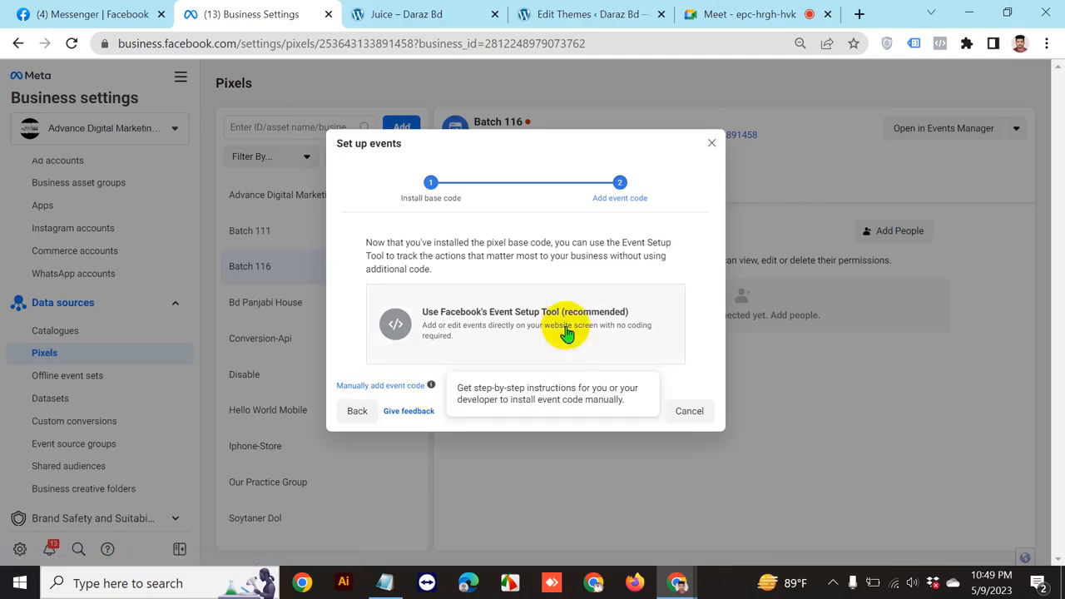
pyautogui.moveTo(383, 395)
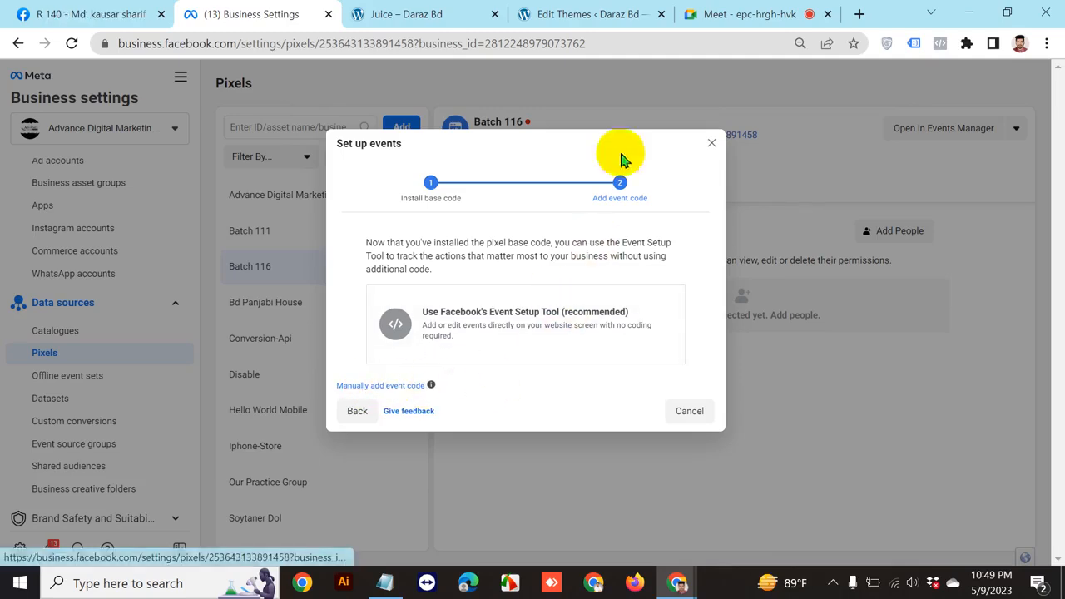
# Review the Meta pixel code in the theme's header.php alongside the event setup options
pyautogui.click(435, 12)
pyautogui.click(541, 13)
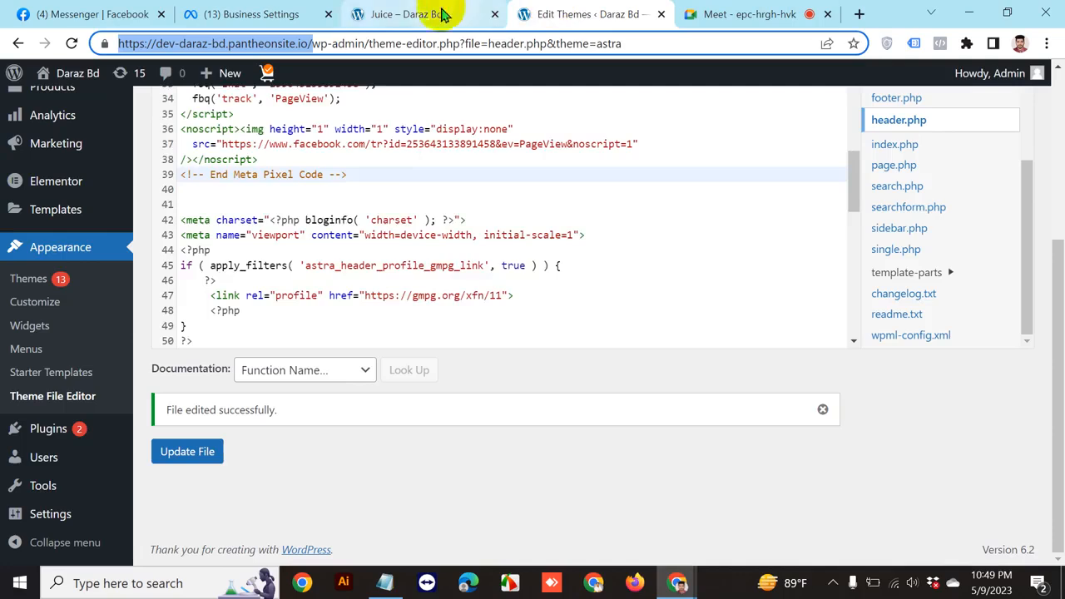
pyautogui.scroll(2, 376, 219)
pyautogui.scroll(-2, 278, 241)
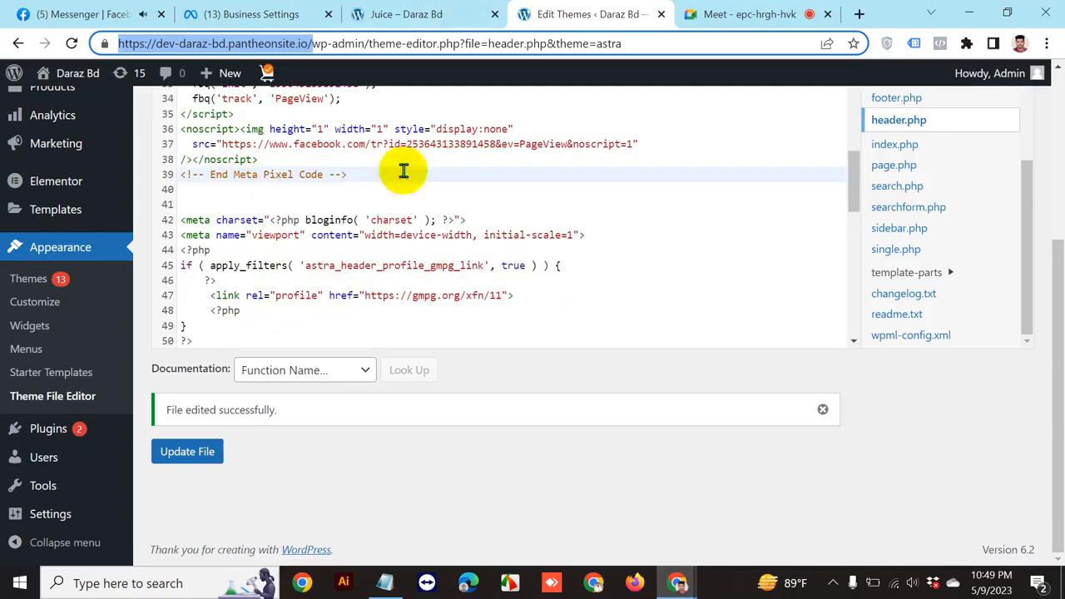
pyautogui.click(388, 14)
pyautogui.click(269, 17)
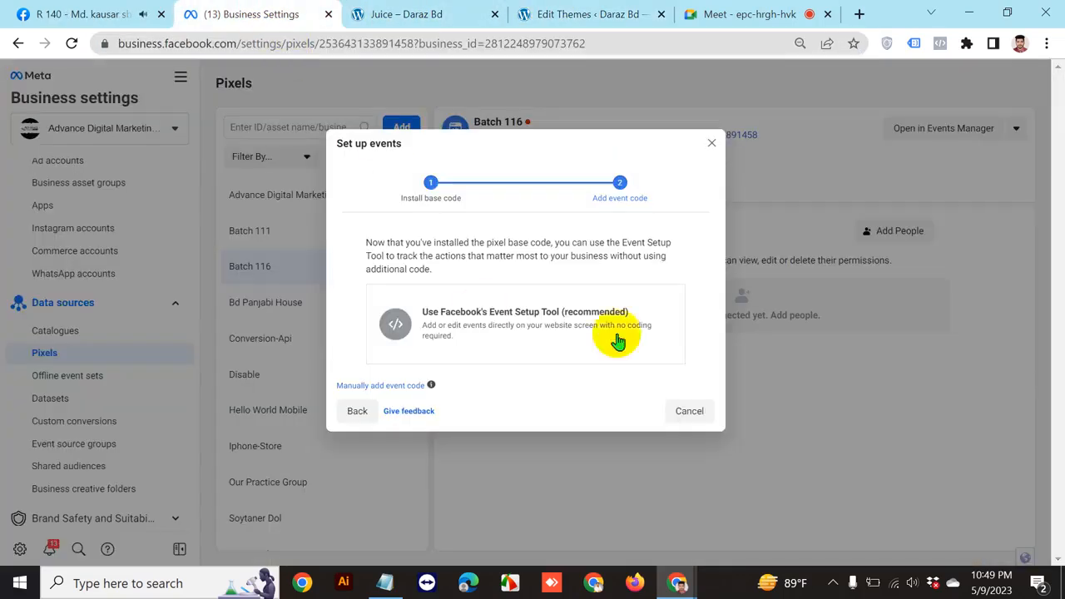
pyautogui.click(588, 17)
pyautogui.scroll(10, 552, 238)
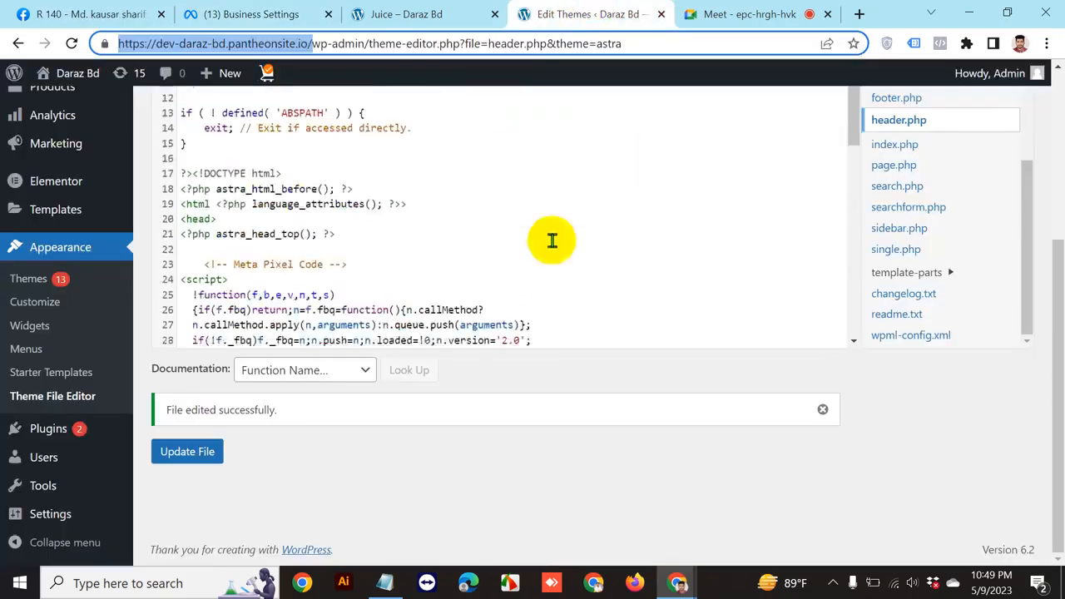
# Open the Daraz Bd store's home page and view its hero section
pyautogui.click(416, 16)
pyautogui.click(88, 119)
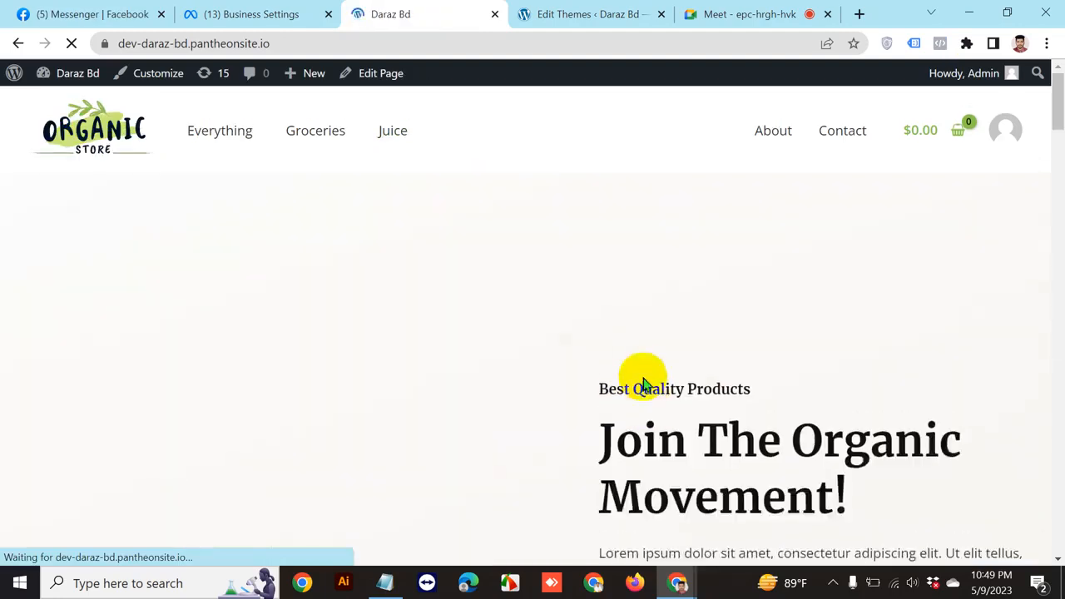
pyautogui.scroll(-2, 404, 362)
pyautogui.scroll(-2, 403, 362)
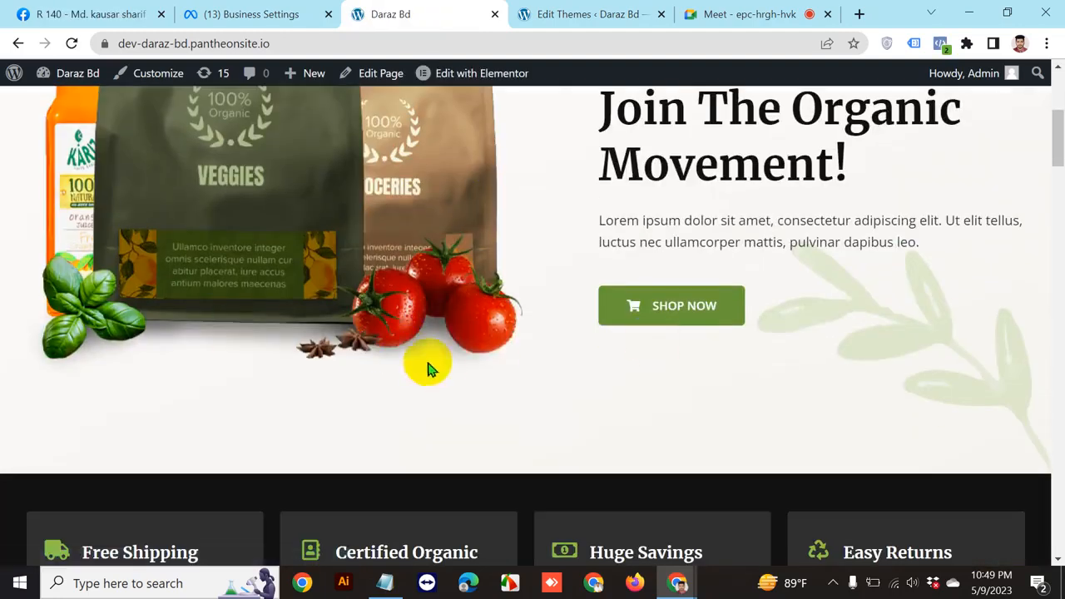
# Switch to Notepad and list the events View content, Add To Cart, Checkout and Purchase below the heading
pyautogui.click(384, 583)
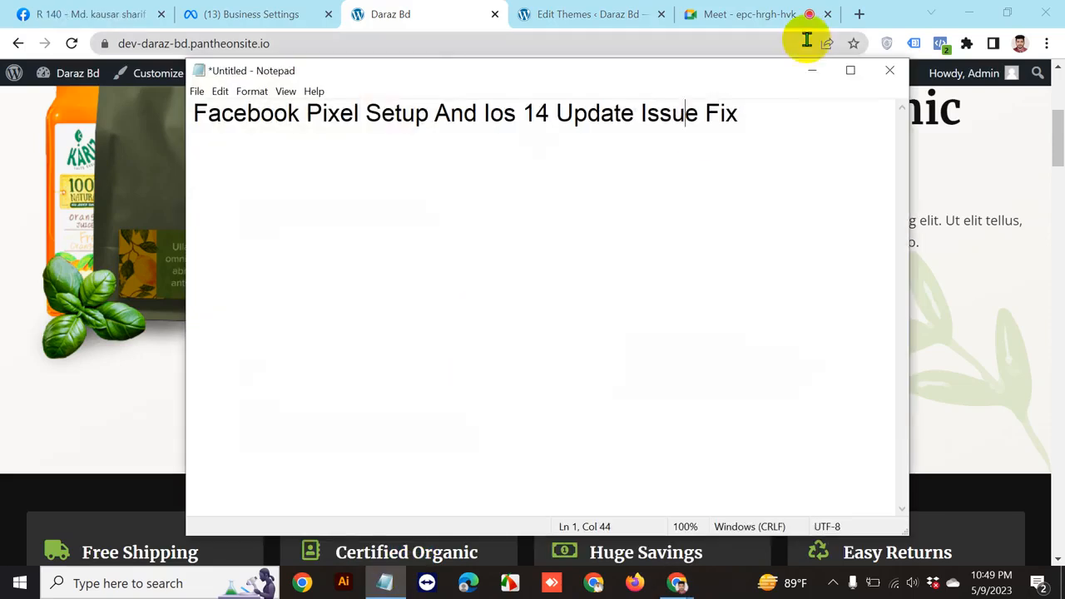
pyautogui.click(776, 132)
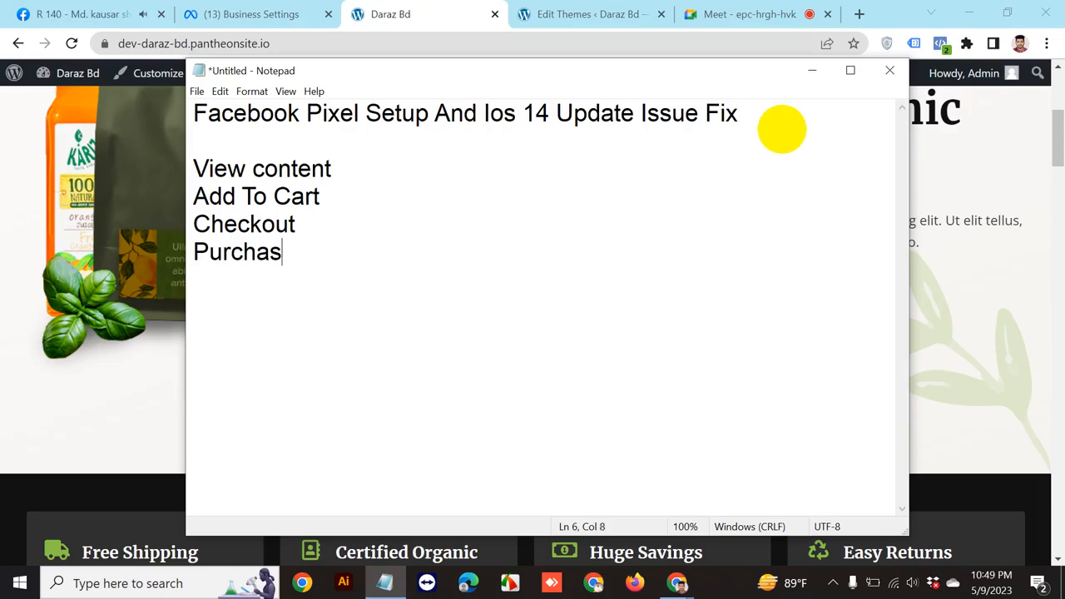
pyautogui.moveTo(297, 255); pyautogui.dragTo(194, 171)
pyautogui.click(398, 241)
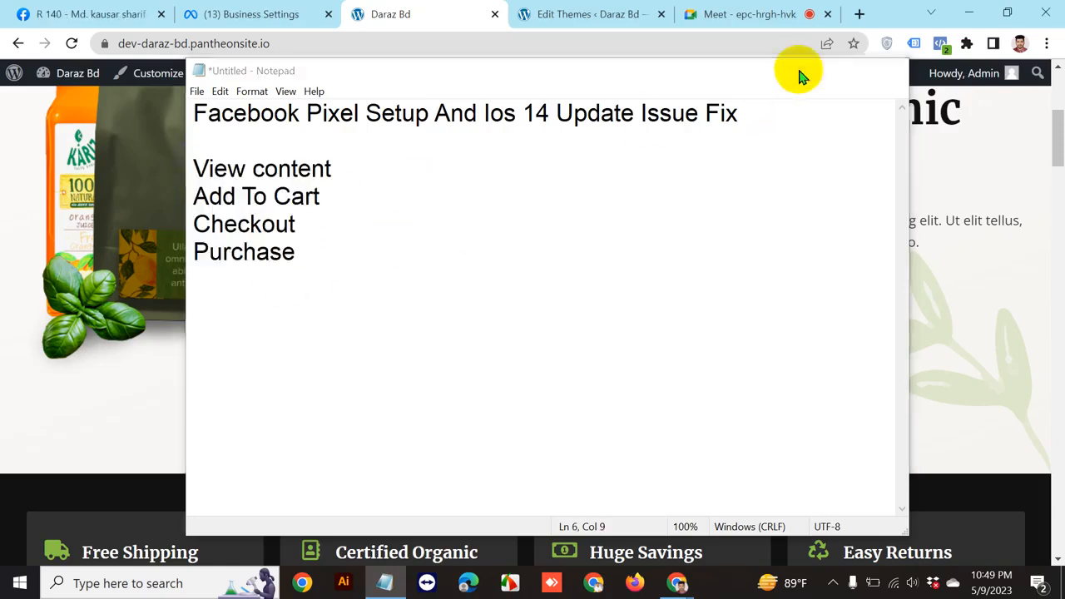
pyautogui.click(812, 71)
# Look over the Best Selling Products section of the Daraz Bd home page
pyautogui.scroll(2, 583, 291)
pyautogui.scroll(-4, 399, 386)
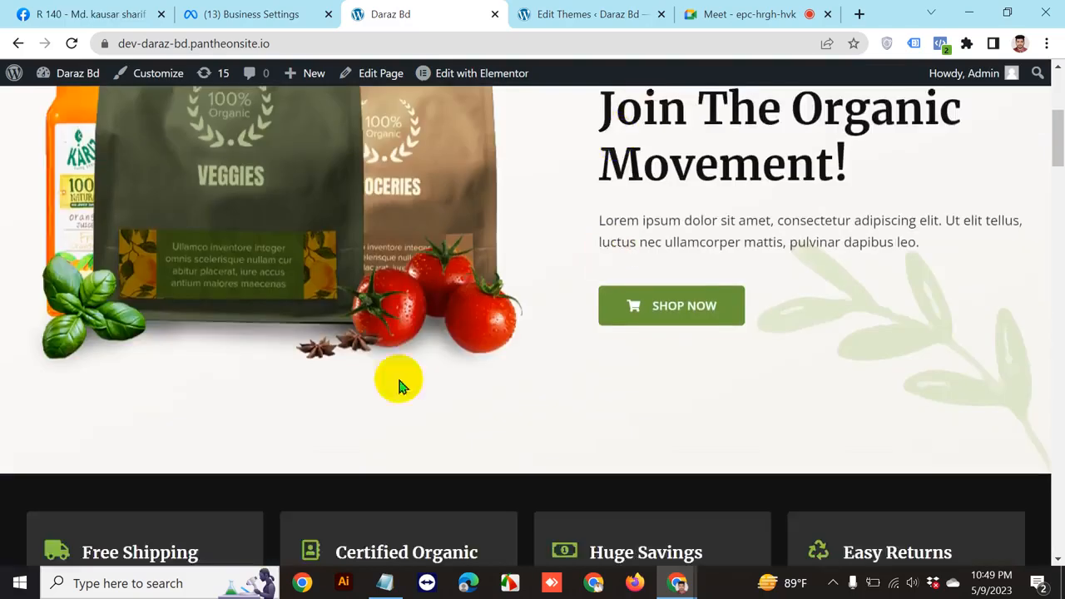
pyautogui.scroll(-5, 601, 312)
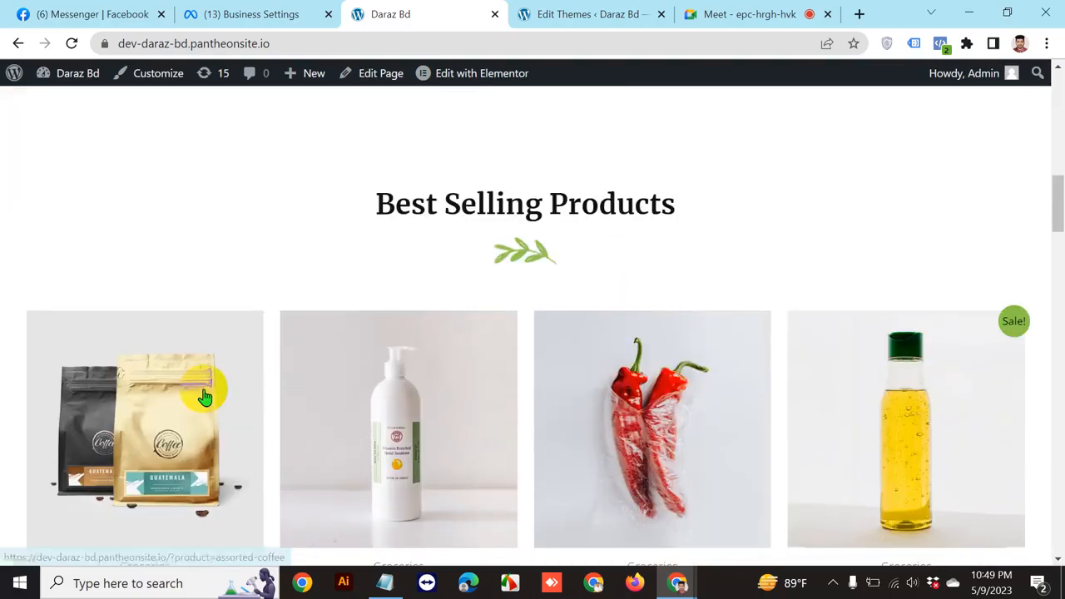
# Review the listed events View content, Add To Cart, Checkout and Purchase in the Notepad notes
pyautogui.click(384, 583)
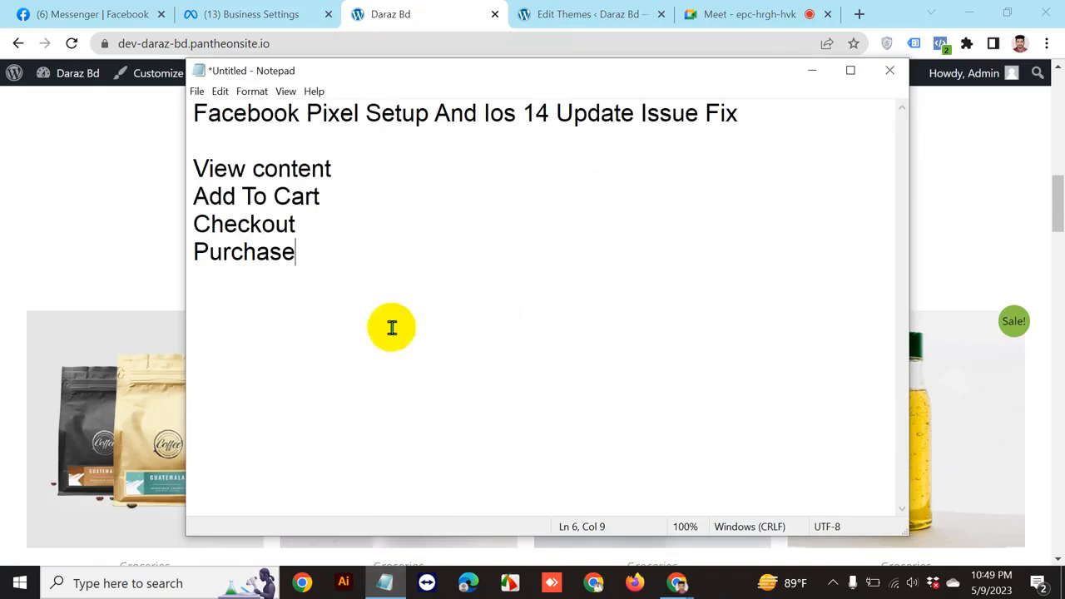
pyautogui.moveTo(329, 193); pyautogui.dragTo(195, 198)
pyautogui.moveTo(300, 223); pyautogui.dragTo(196, 224)
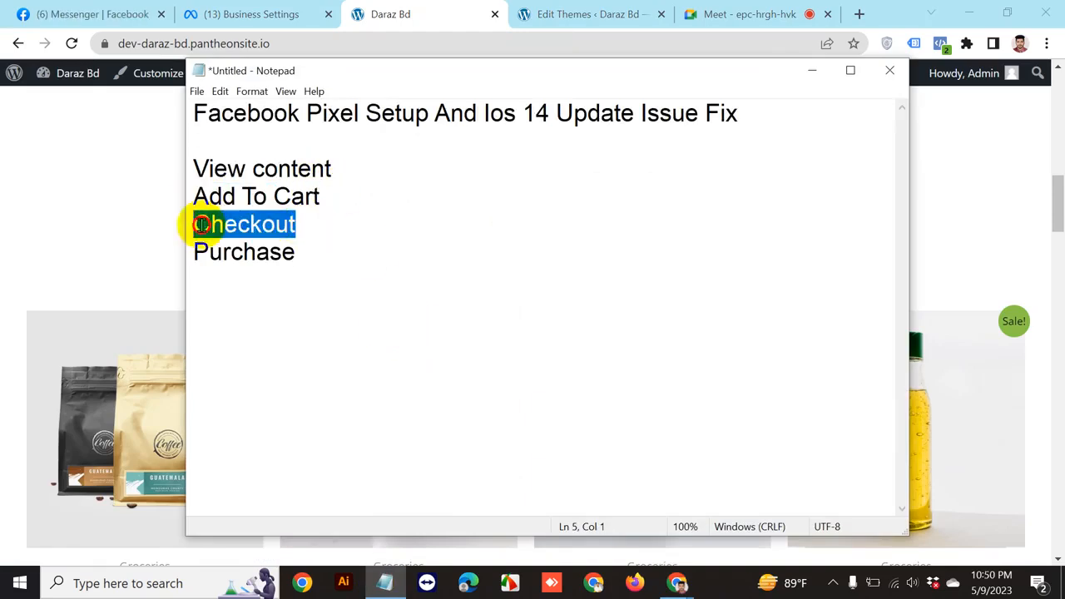
pyautogui.moveTo(349, 260); pyautogui.dragTo(174, 242)
pyautogui.click(316, 261)
pyautogui.moveTo(316, 262); pyautogui.dragTo(193, 165)
pyautogui.click(295, 250)
pyautogui.moveTo(296, 249); pyautogui.dragTo(203, 172)
pyautogui.click(302, 219)
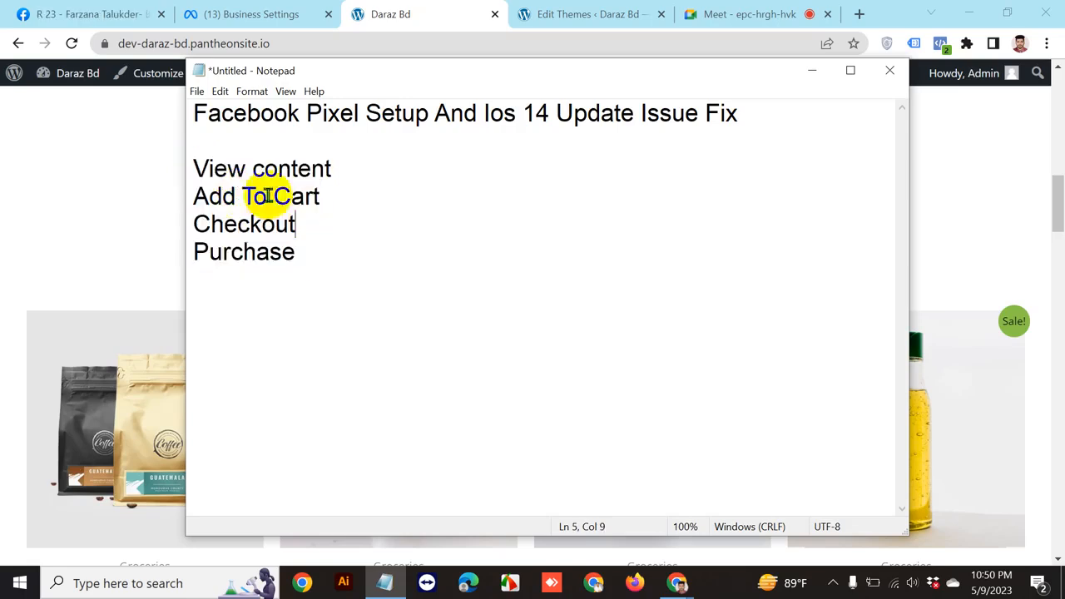
pyautogui.moveTo(200, 172)
pyautogui.mouseDown()
pyautogui.moveTo(290, 255)
pyautogui.moveTo(319, 243)
pyautogui.moveTo(217, 219)
pyautogui.moveTo(187, 167)
pyautogui.mouseUp()
pyautogui.click(300, 255)
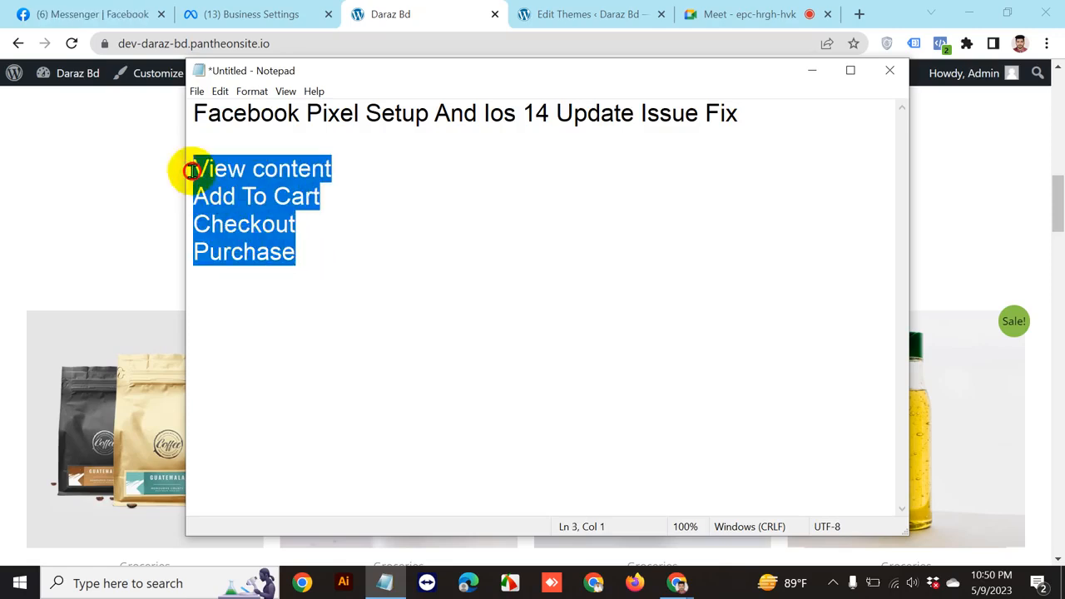
pyautogui.moveTo(322, 263)
pyautogui.mouseDown()
pyautogui.moveTo(283, 252)
pyautogui.moveTo(196, 168)
pyautogui.moveTo(290, 243)
pyautogui.moveTo(250, 221)
pyautogui.moveTo(198, 170)
pyautogui.moveTo(285, 221)
pyautogui.moveTo(307, 250)
pyautogui.mouseUp()
pyautogui.click(241, 166)
pyautogui.click(323, 251)
pyautogui.click(200, 169)
pyautogui.click(307, 250)
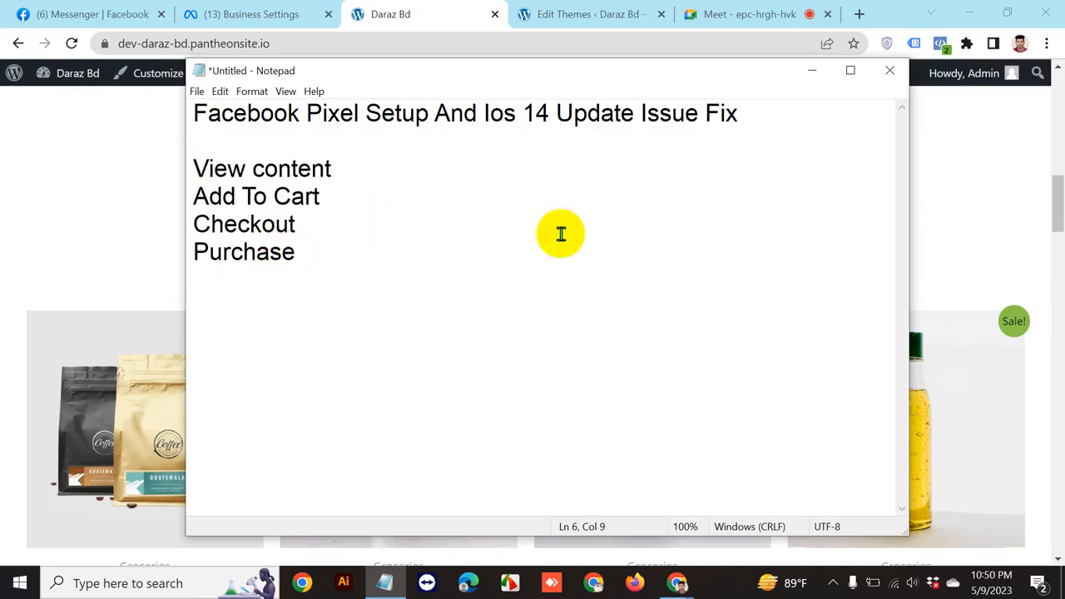
# Return to the Batch 116 event setup in Meta Business Settings and choose Facebook's Event Setup Tool
pyautogui.click(822, 81)
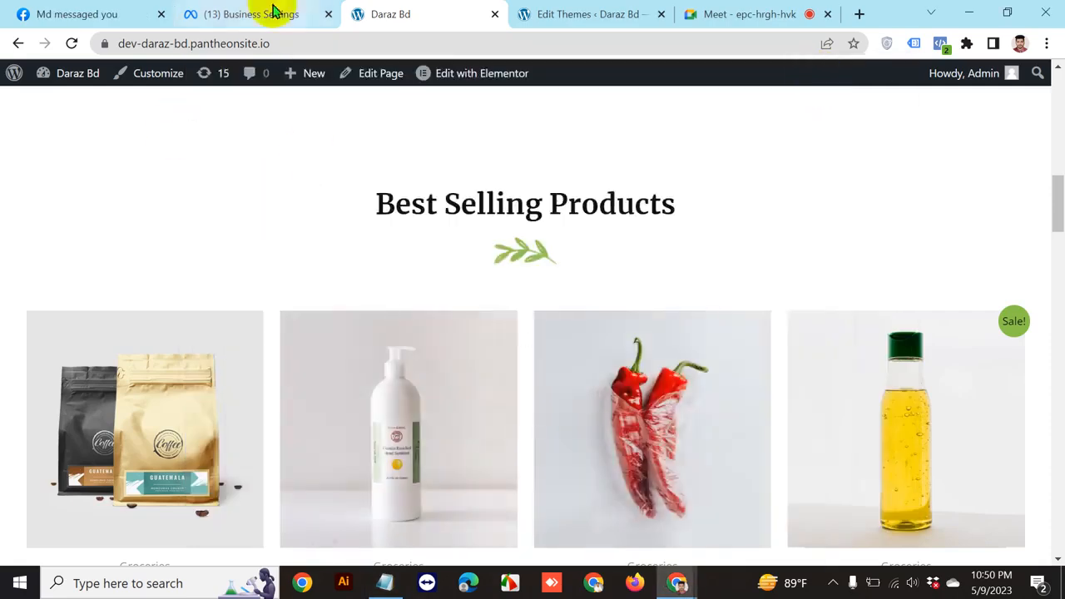
pyautogui.click(271, 12)
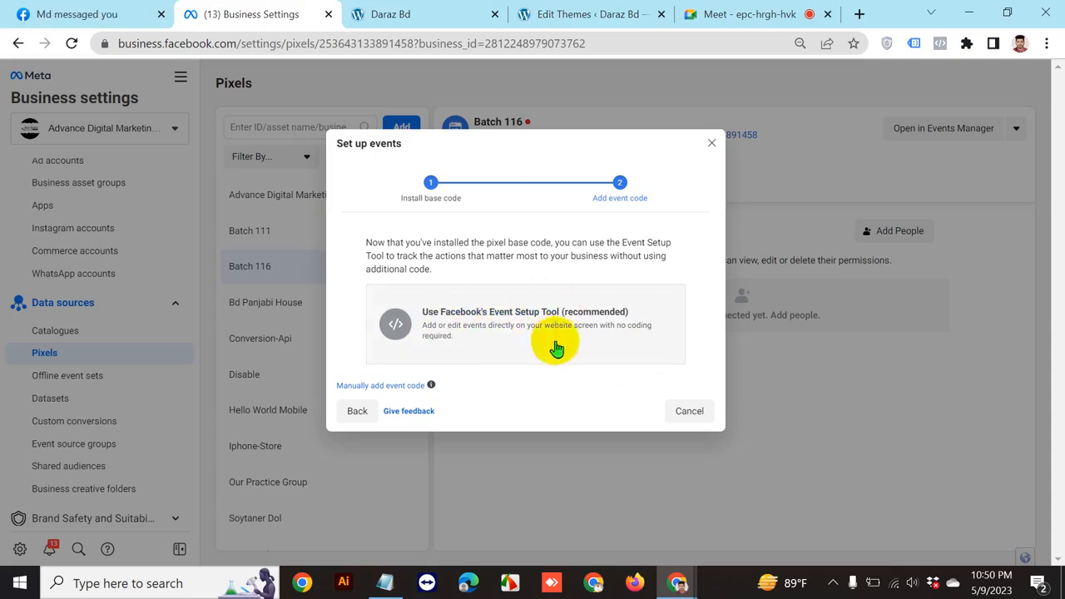
pyautogui.click(533, 325)
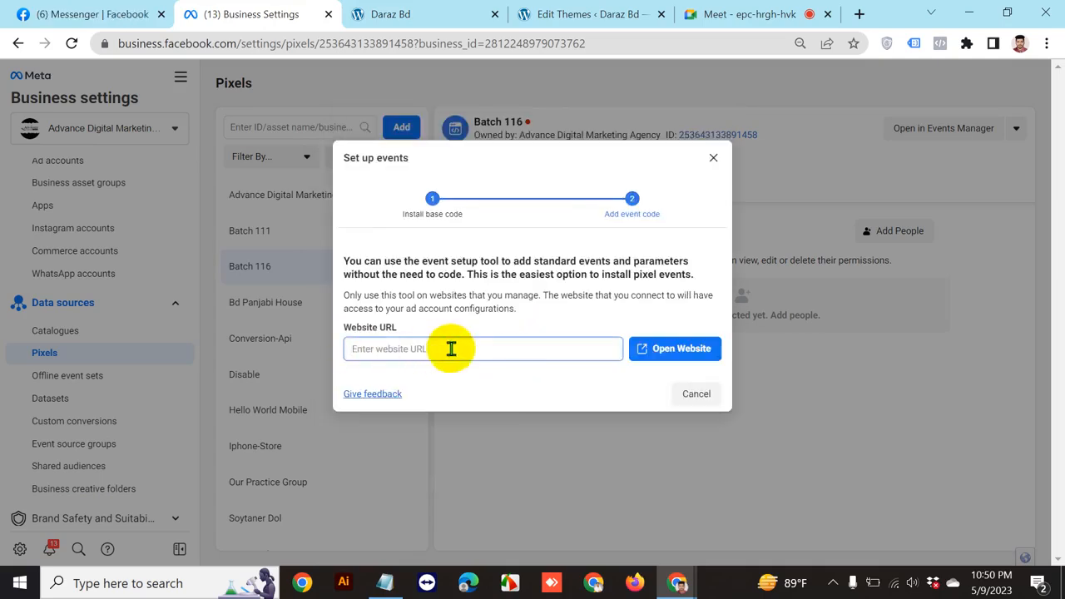
pyautogui.click(372, 10)
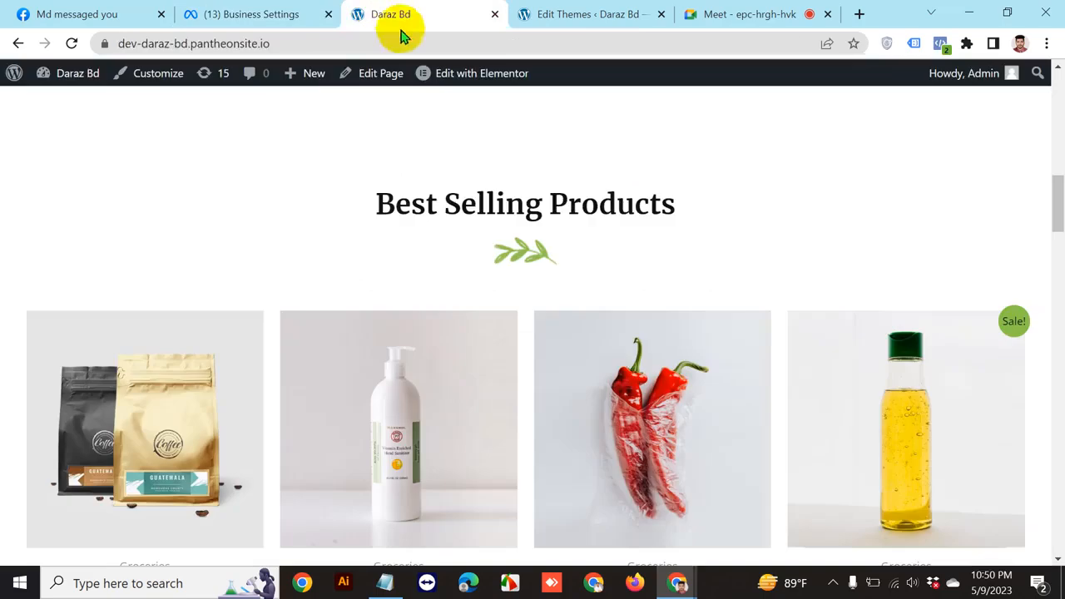
pyautogui.doubleClick(333, 45)
pyautogui.hotkey('ctrl', 'a')
pyautogui.rightClick(334, 45)
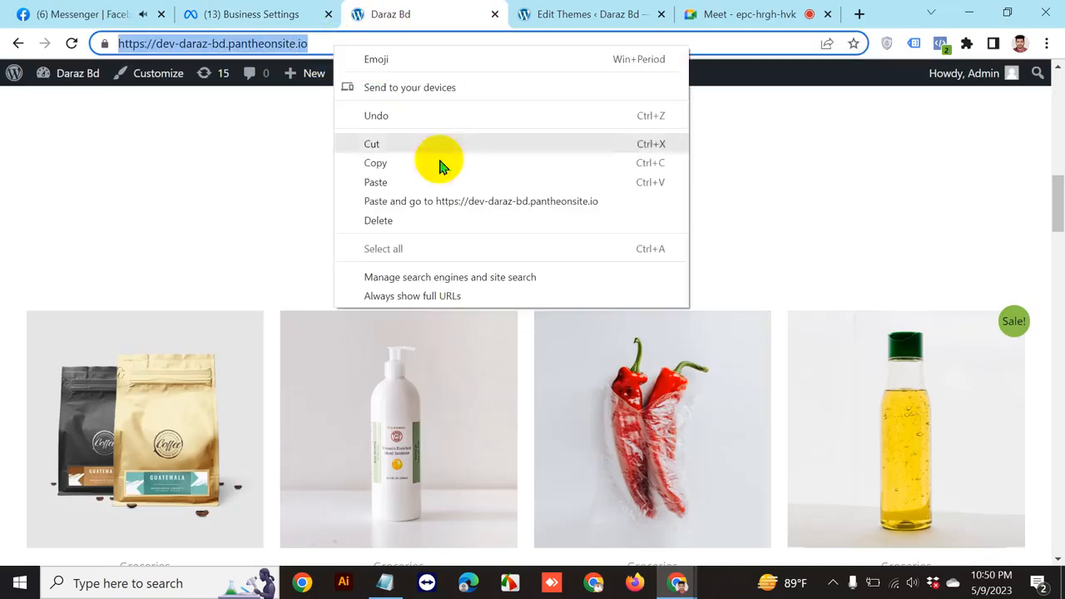
pyautogui.click(430, 161)
pyautogui.click(266, 12)
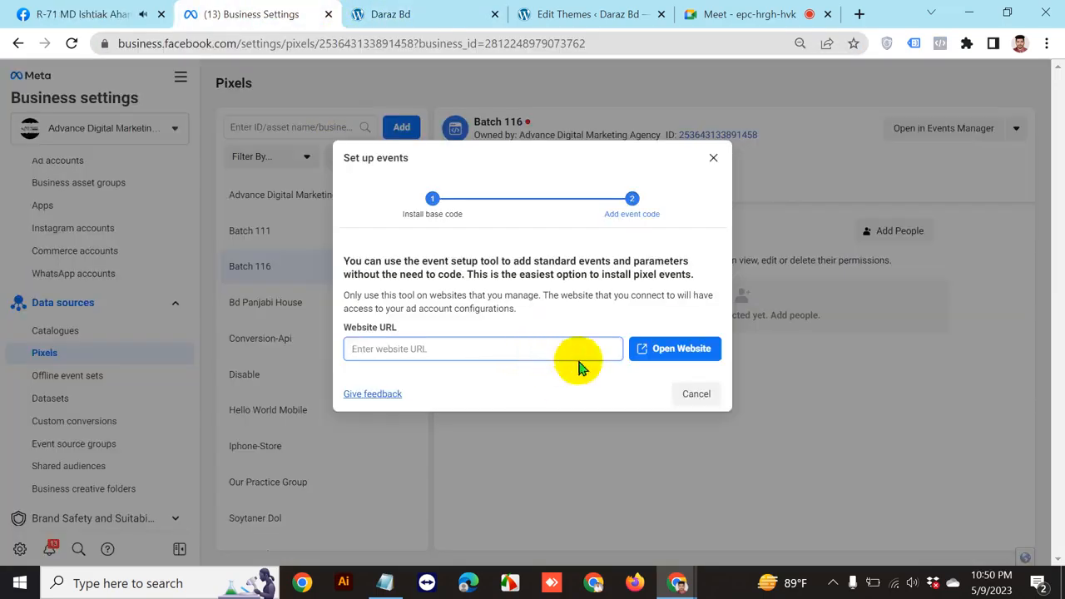
pyautogui.hotkey('ctrl', 'v')
pyautogui.click(681, 349)
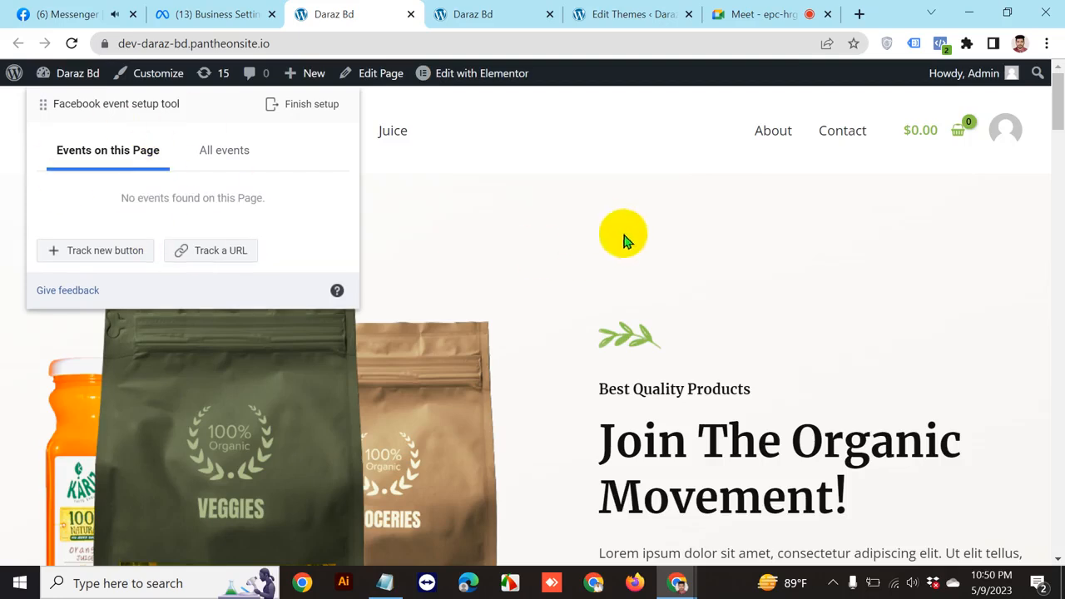
# Examine the Facebook event setup tool's tracking options and the Best Selling Products on the home page
pyautogui.scroll(-10, 636, 250)
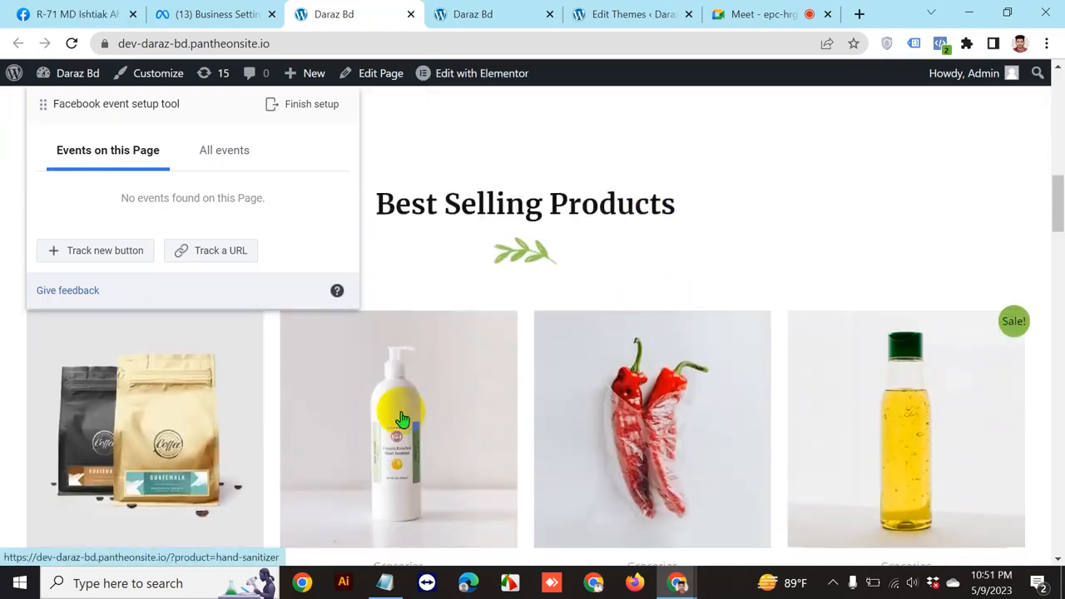
pyautogui.scroll(1, 403, 417)
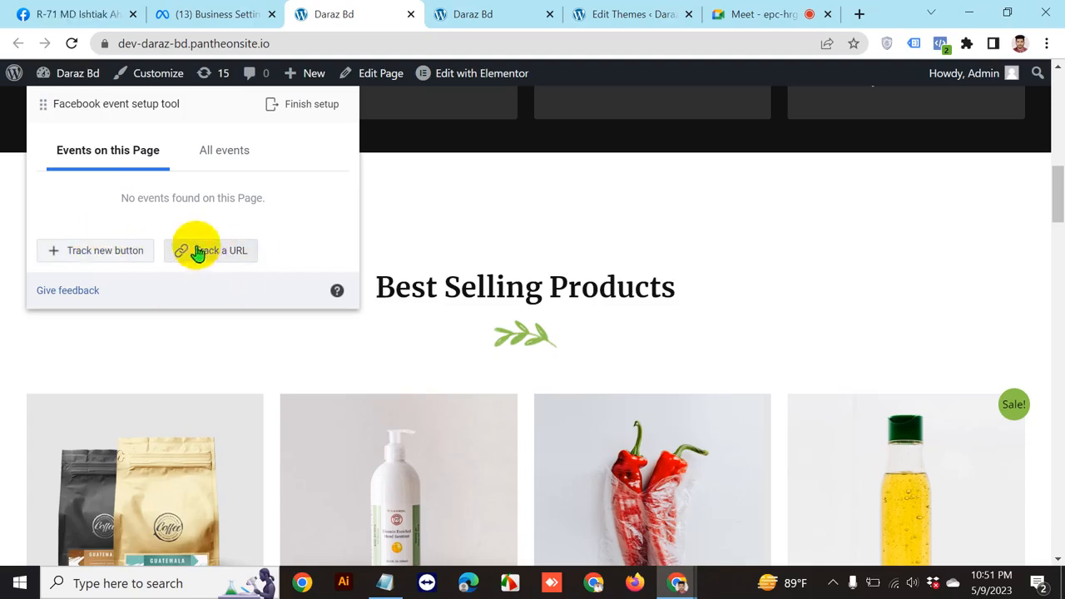
pyautogui.scroll(-2, 738, 300)
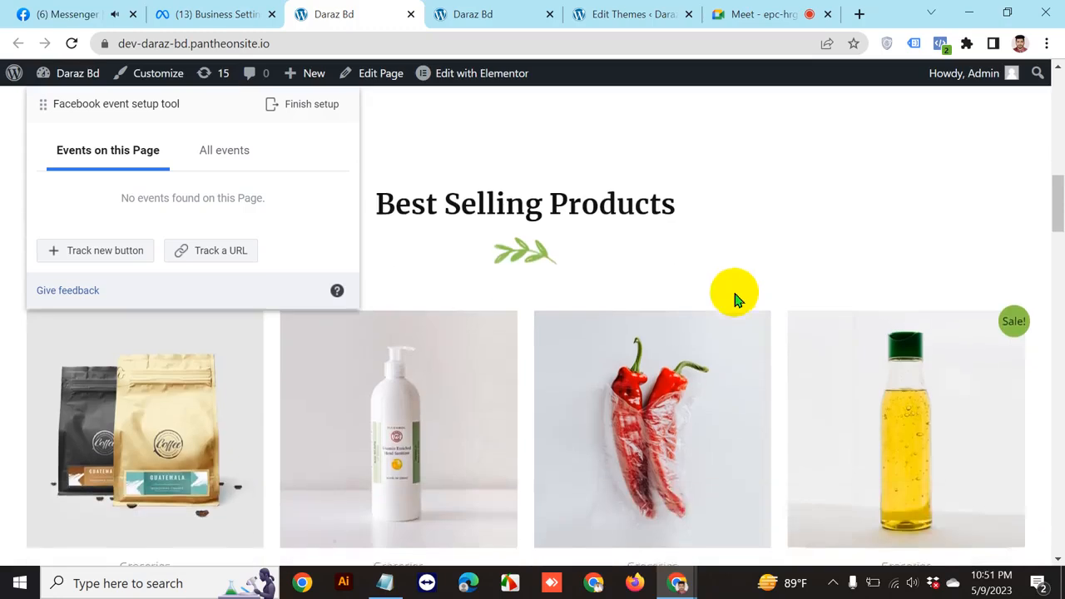
pyautogui.scroll(1, 510, 433)
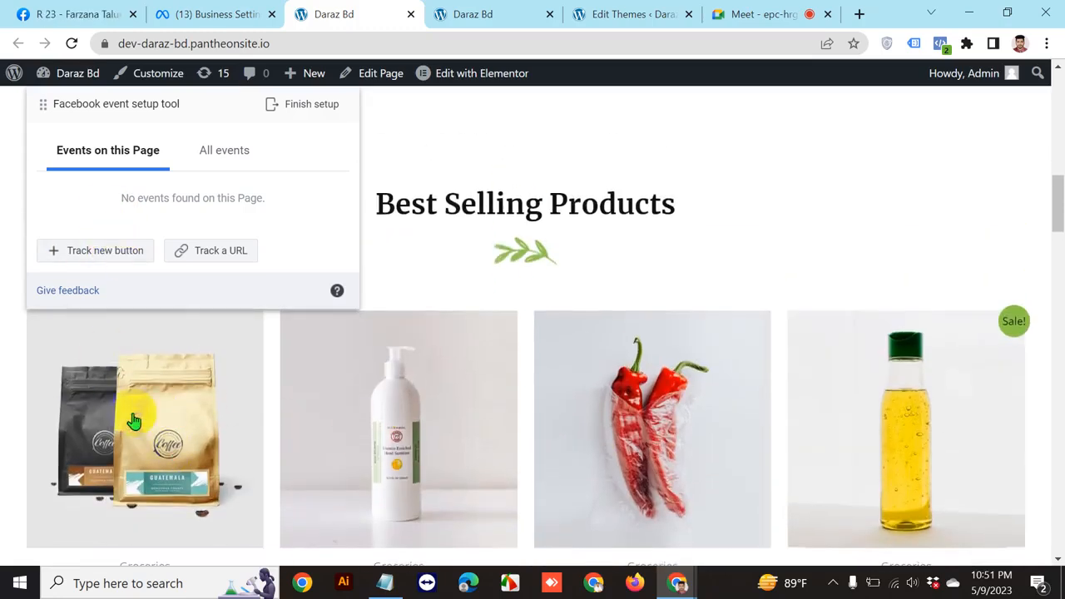
pyautogui.scroll(2, 169, 435)
pyautogui.scroll(-2, 169, 431)
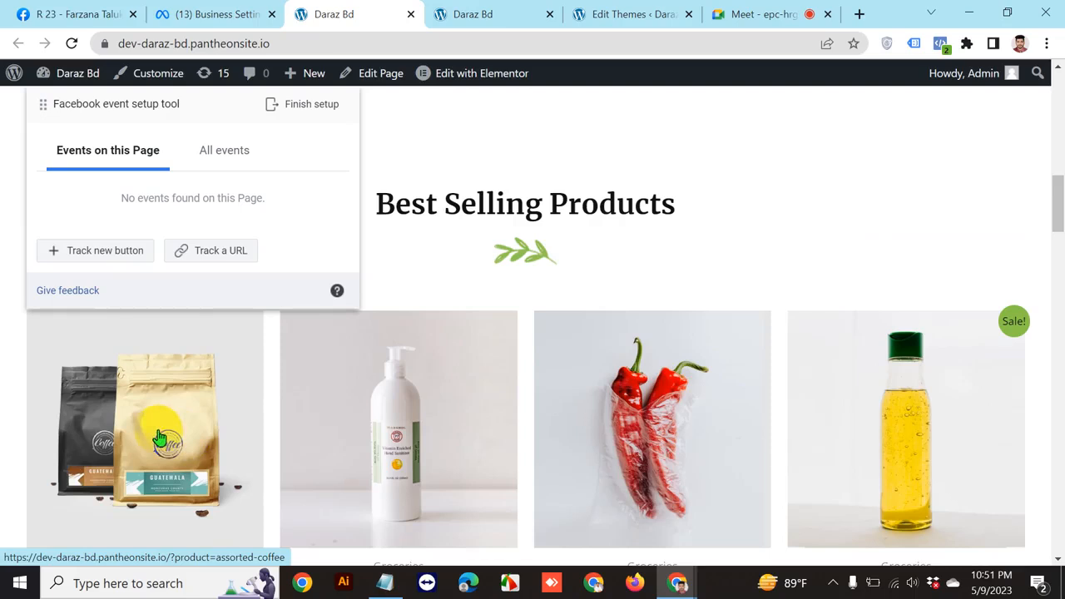
# Compare the View content entry in the Notepad notes with the Best Selling Products on the store's home page
pyautogui.scroll(1, 162, 439)
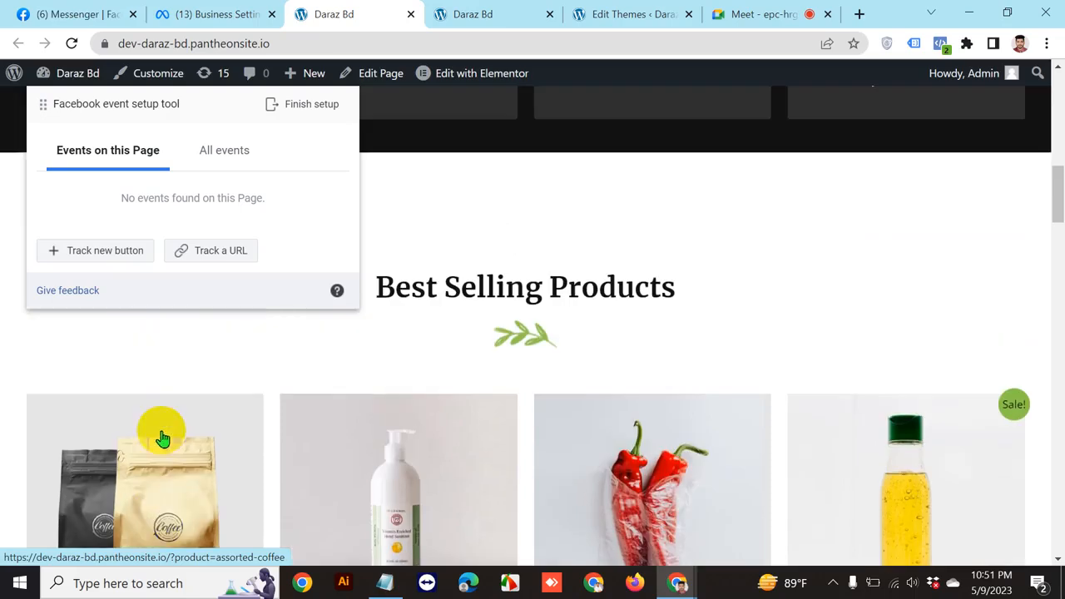
pyautogui.scroll(-1, 463, 357)
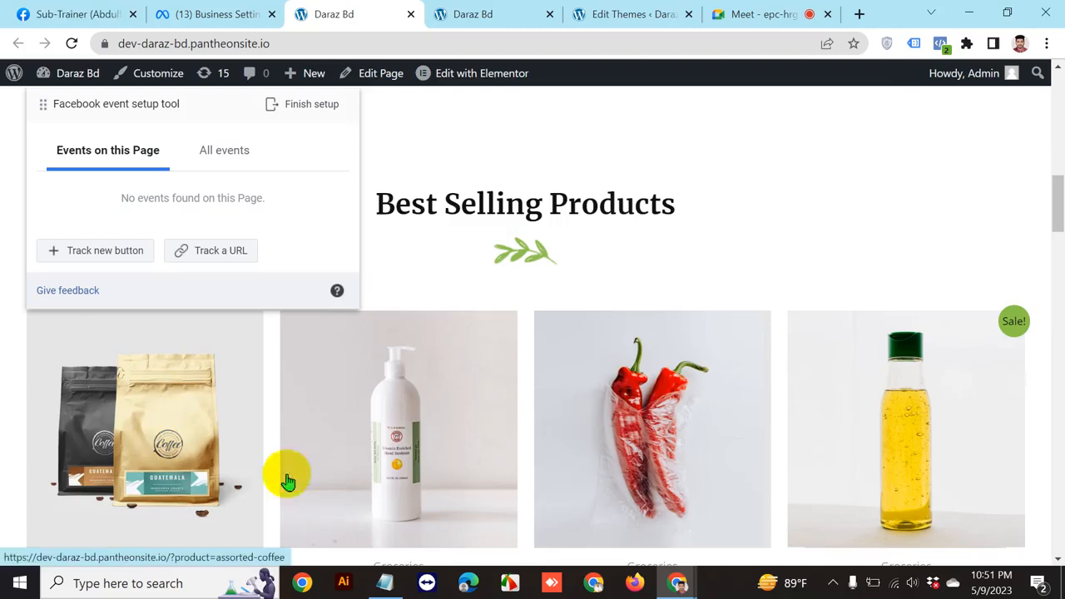
pyautogui.click(384, 583)
pyautogui.click(333, 168)
pyautogui.moveTo(333, 168); pyautogui.dragTo(185, 171)
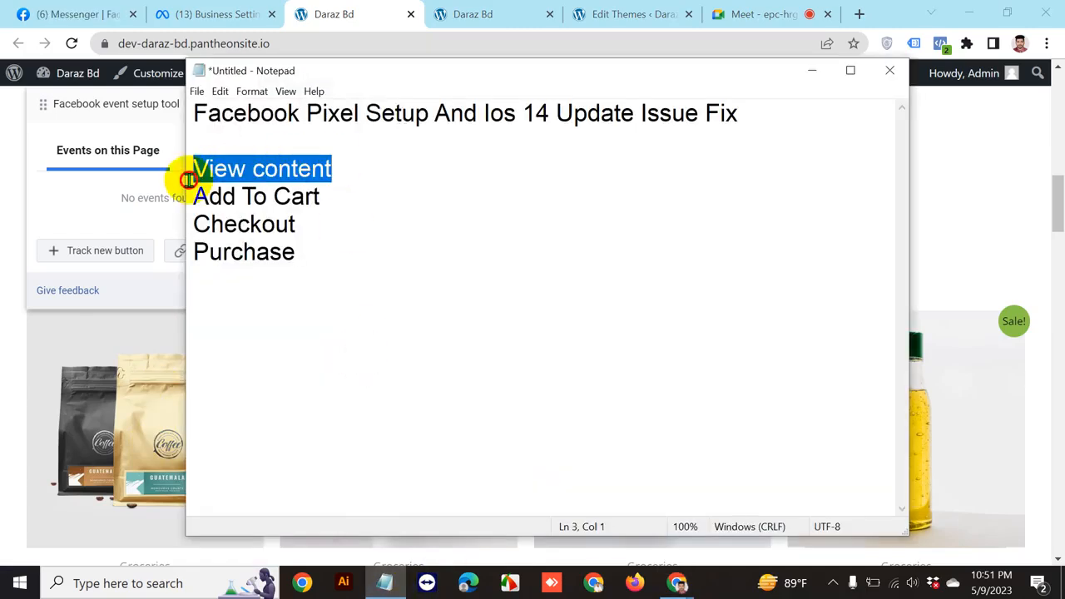
pyautogui.click(812, 70)
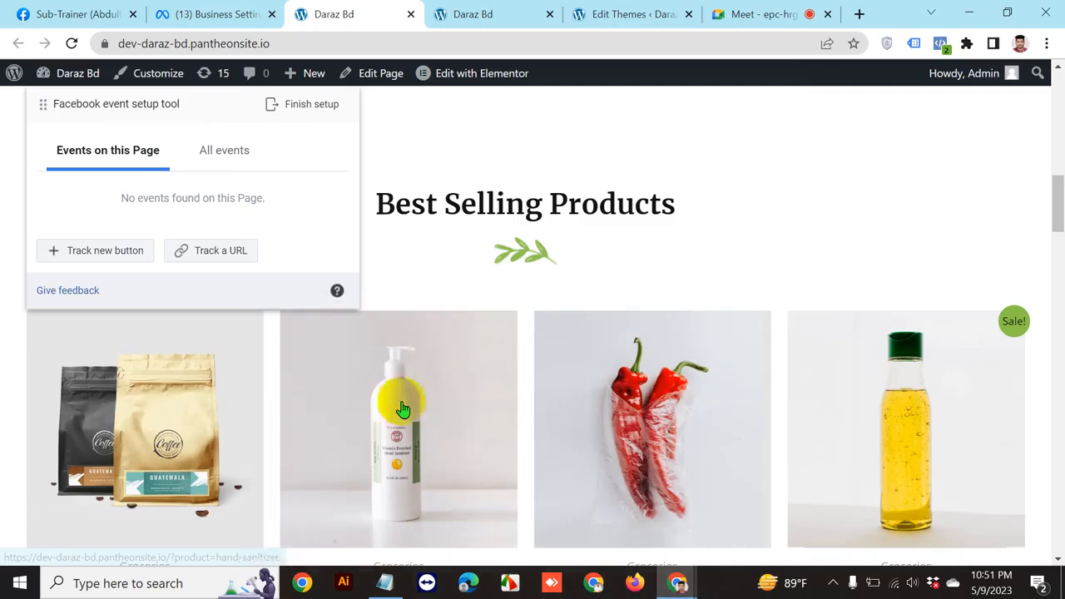
pyautogui.scroll(-2, 922, 433)
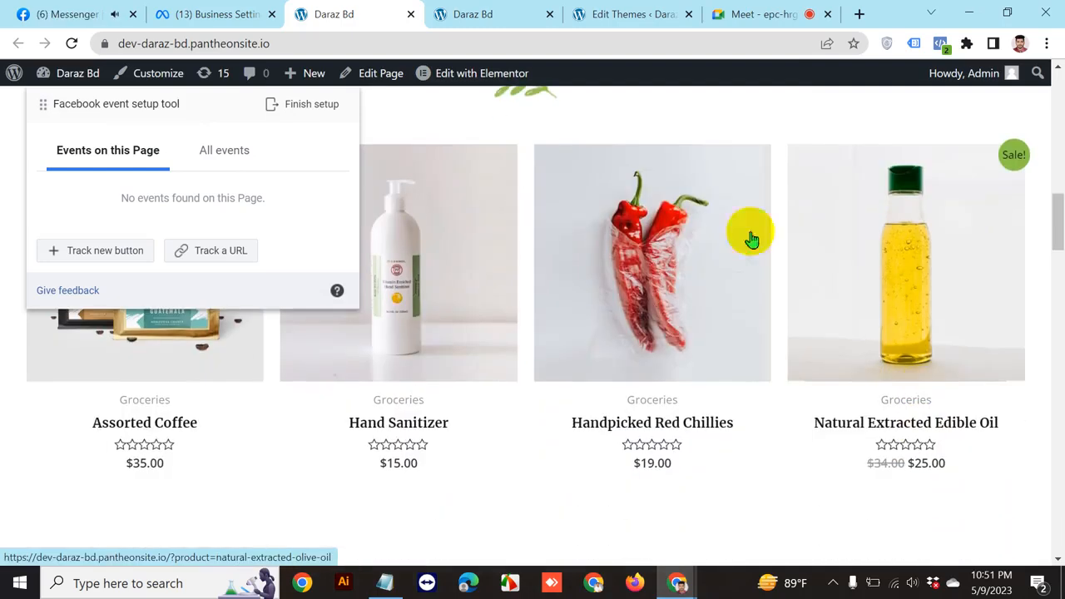
pyautogui.click(910, 276)
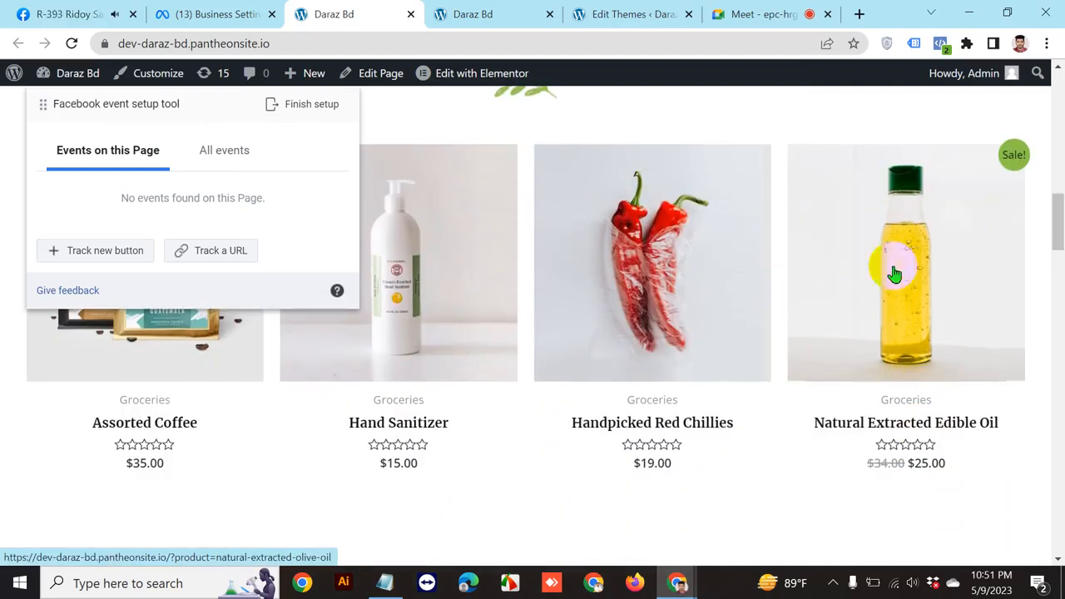
pyautogui.click(385, 584)
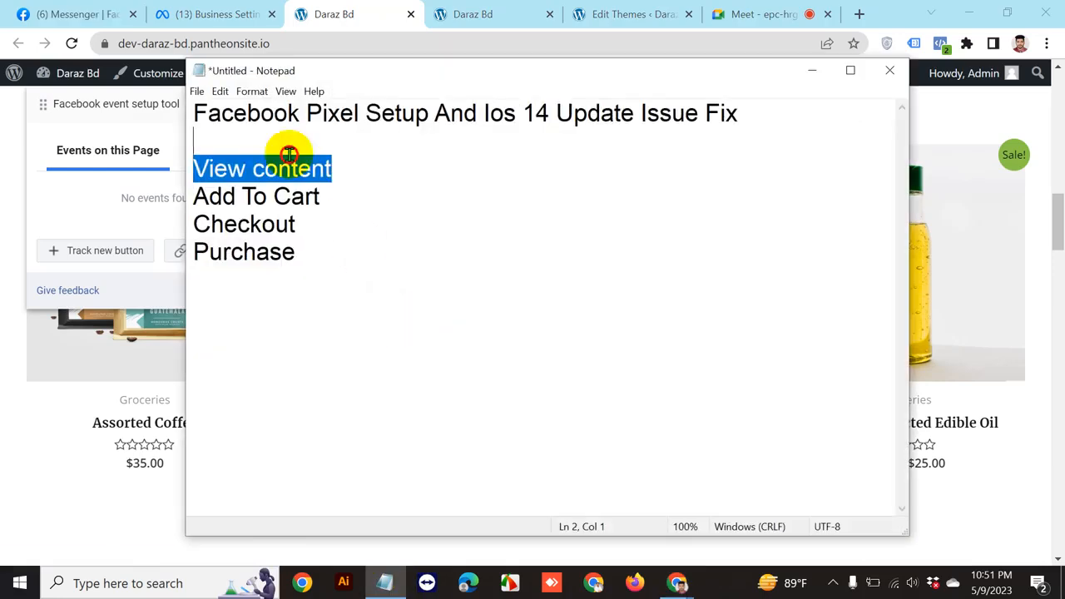
pyautogui.keyDown('shift'); pyautogui.click(228, 166); pyautogui.keyUp('shift')
pyautogui.click(813, 71)
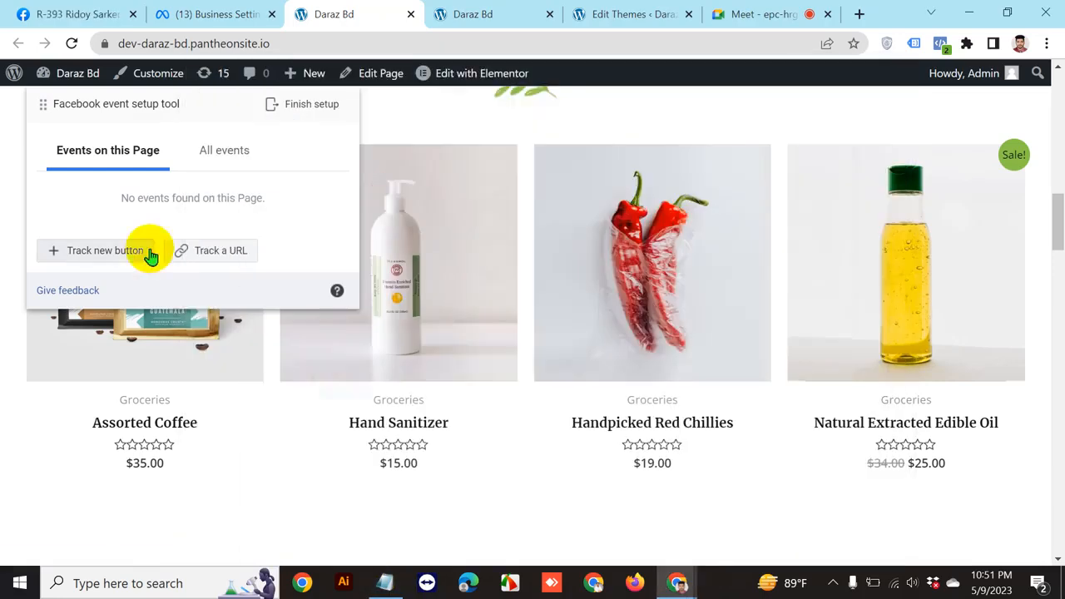
# Open the Assorted Coffee product page and examine the product part of its web address
pyautogui.scroll(2, 188, 373)
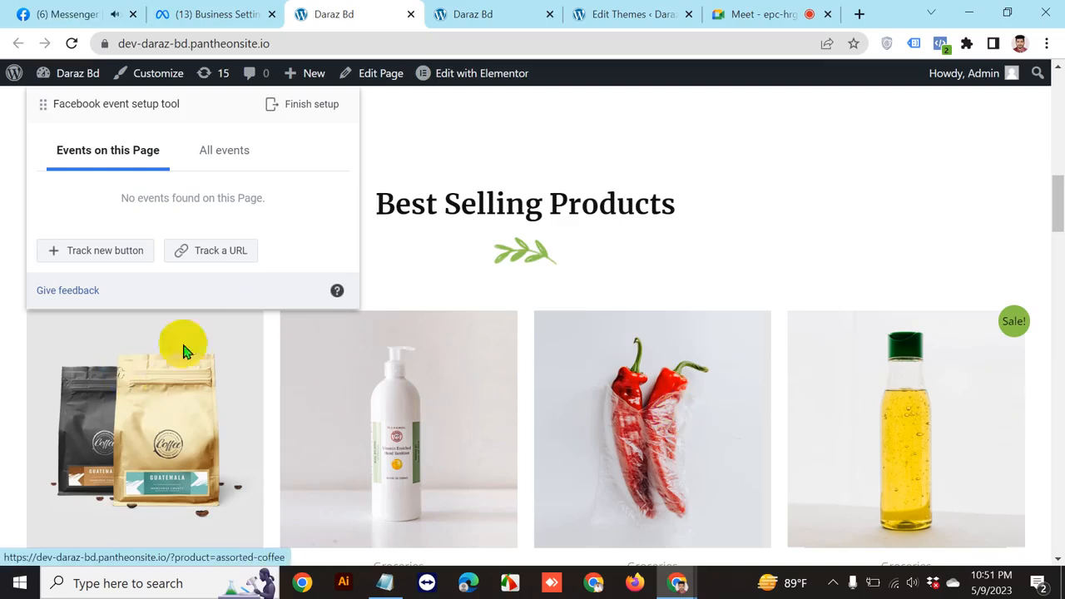
pyautogui.click(175, 422)
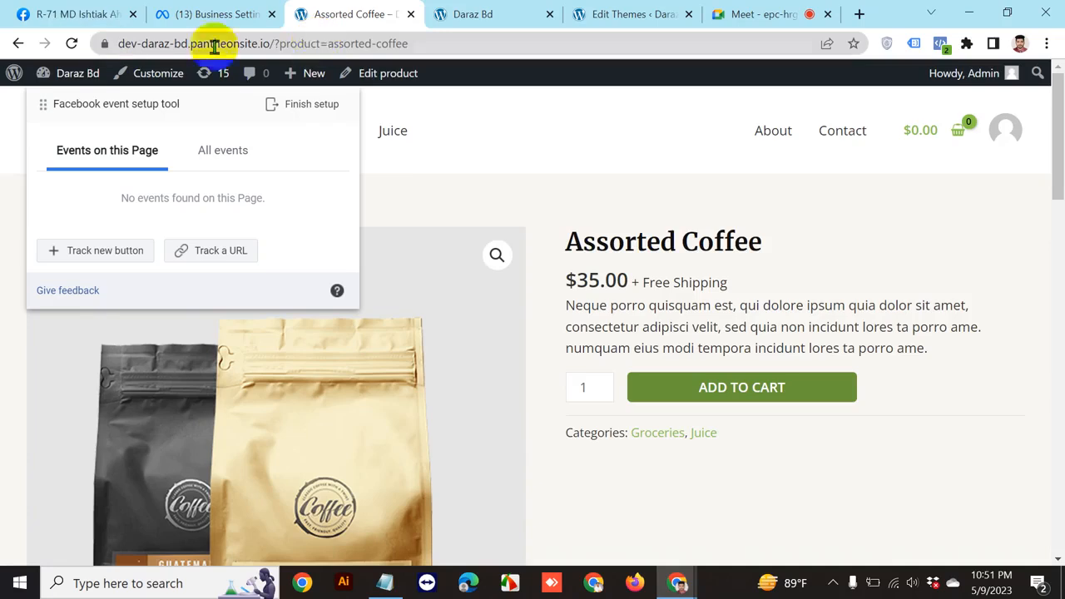
pyautogui.click(459, 43)
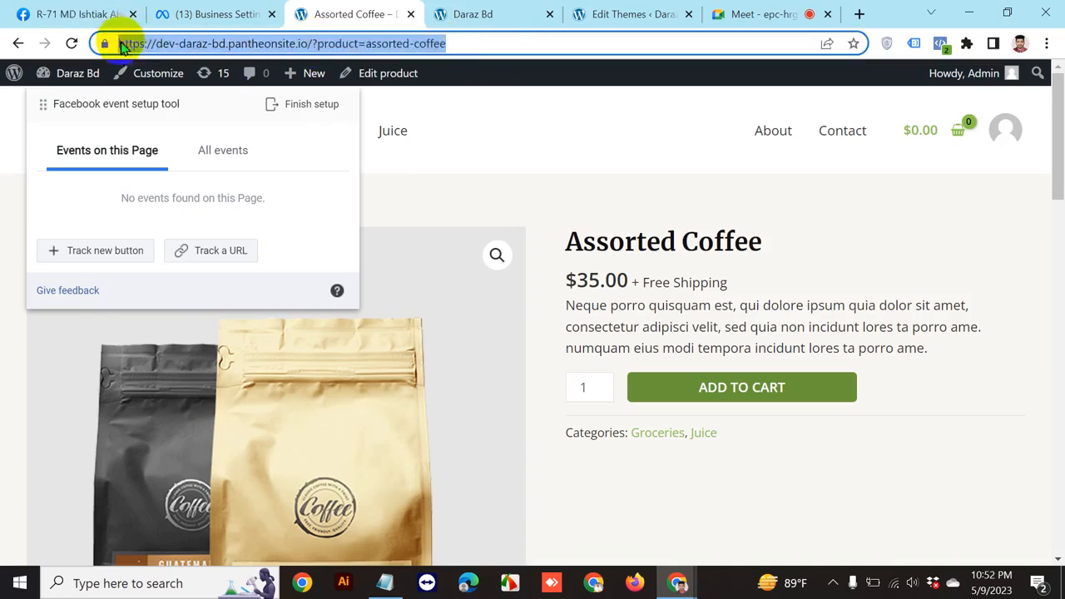
pyautogui.click(462, 42)
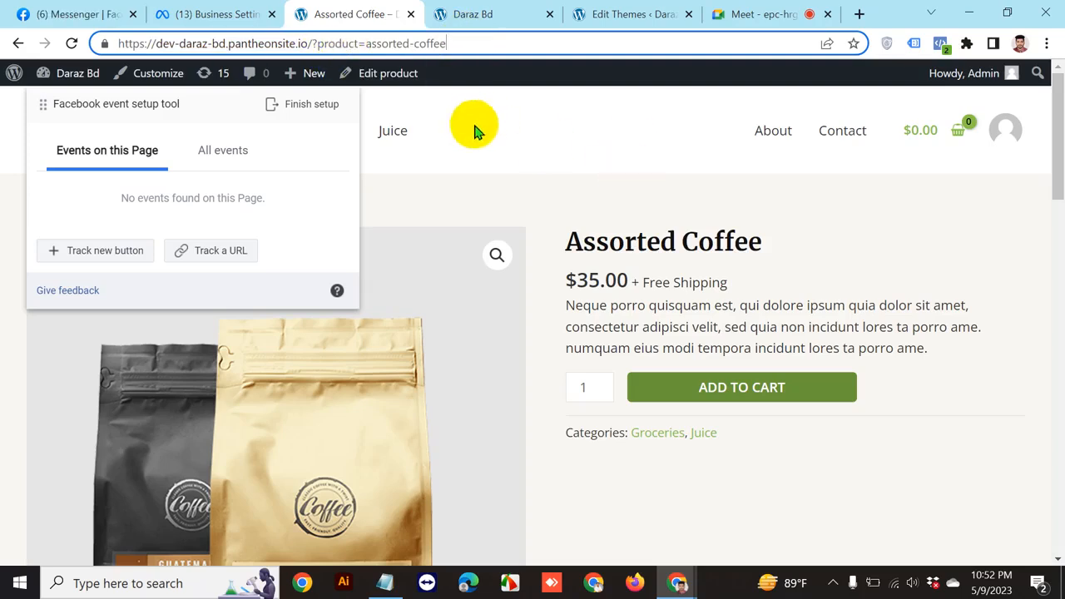
pyautogui.click(380, 43)
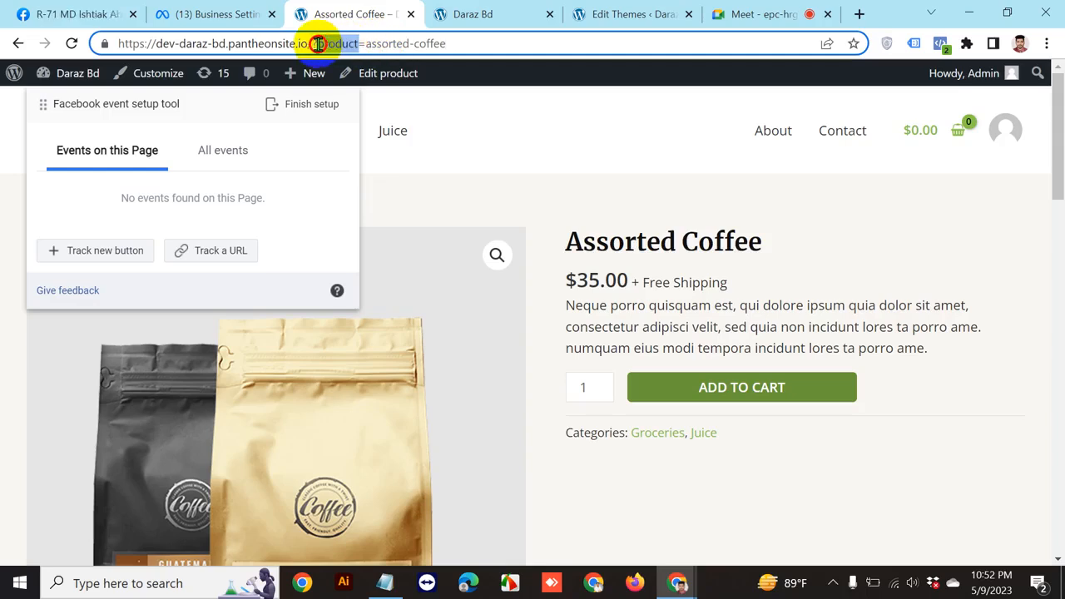
pyautogui.moveTo(355, 39); pyautogui.dragTo(315, 48)
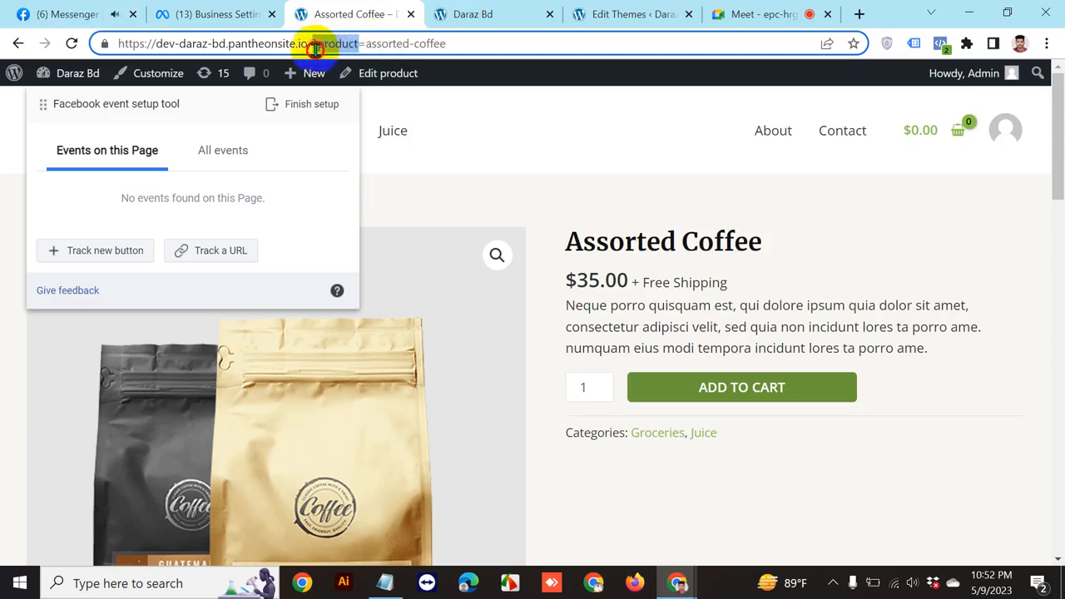
# Open the Hand Sanitizer page from the related products and examine the product part of its web address
pyautogui.scroll(-10, 730, 262)
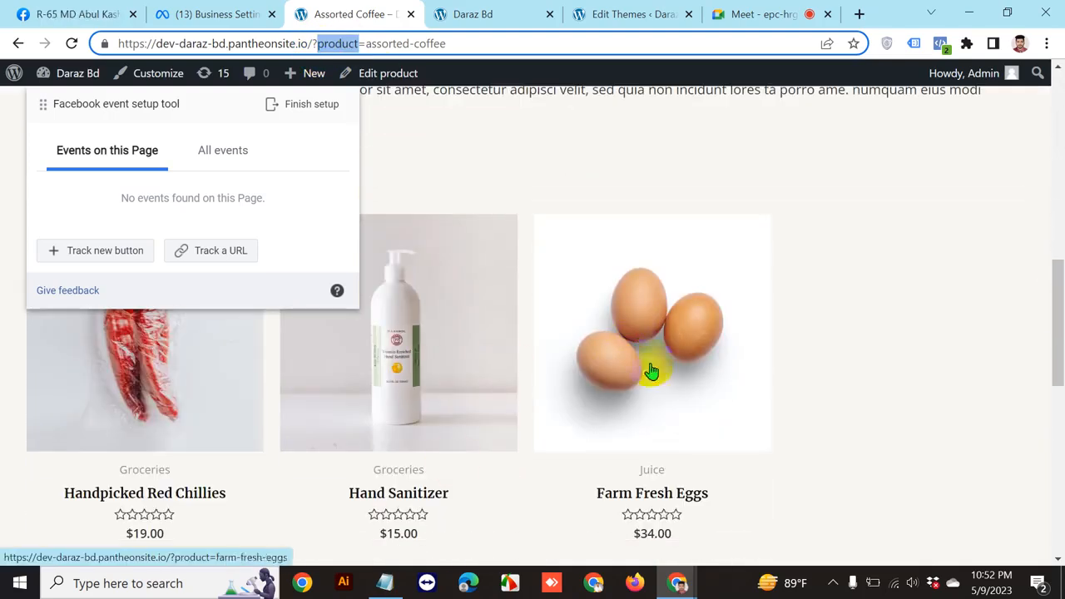
pyautogui.click(432, 343)
pyautogui.click(509, 250)
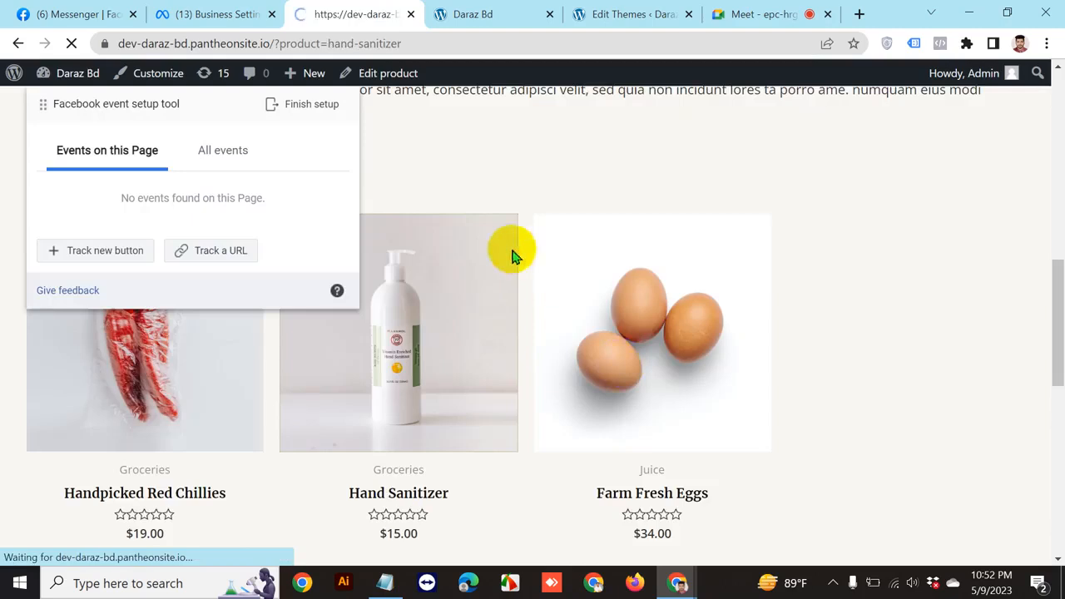
pyautogui.tripleClick(304, 46)
pyautogui.doubleClick(338, 48)
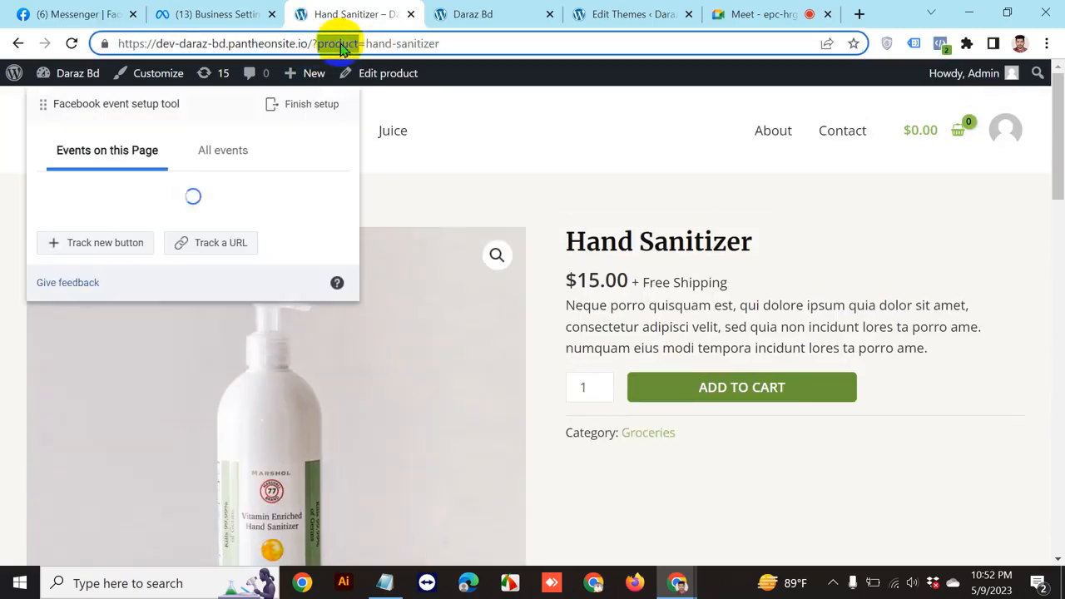
pyautogui.moveTo(340, 50); pyautogui.dragTo(440, 43)
pyautogui.click(447, 42)
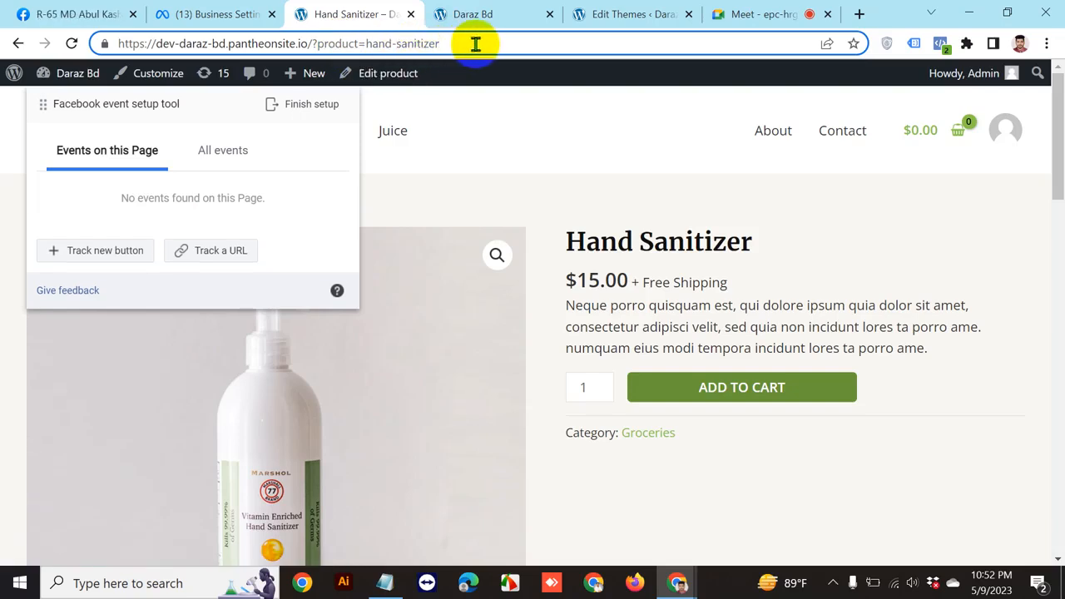
pyautogui.moveTo(458, 40); pyautogui.dragTo(107, 40)
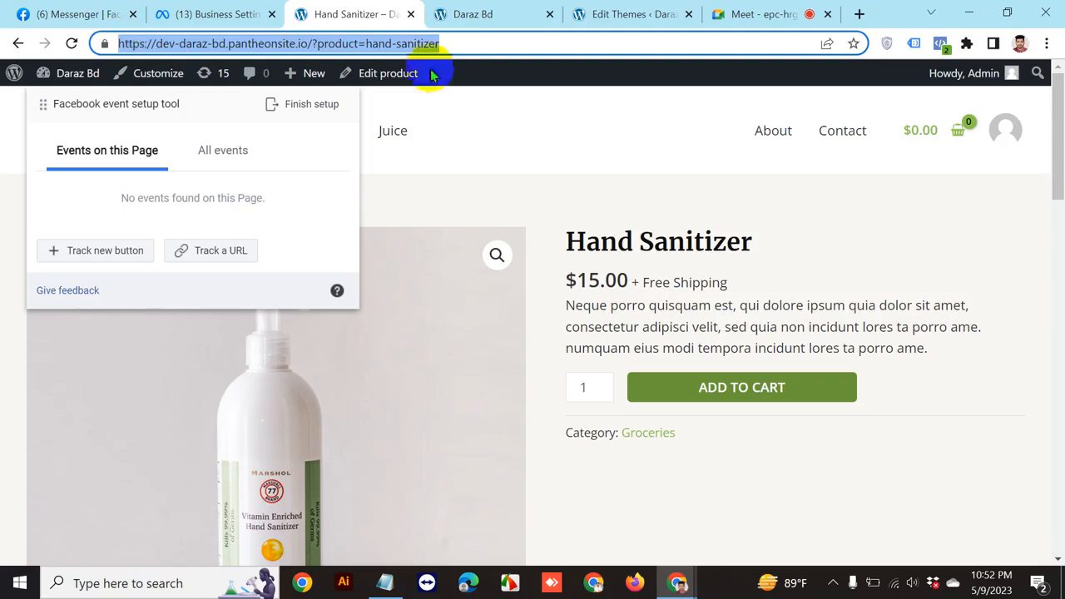
pyautogui.click(472, 43)
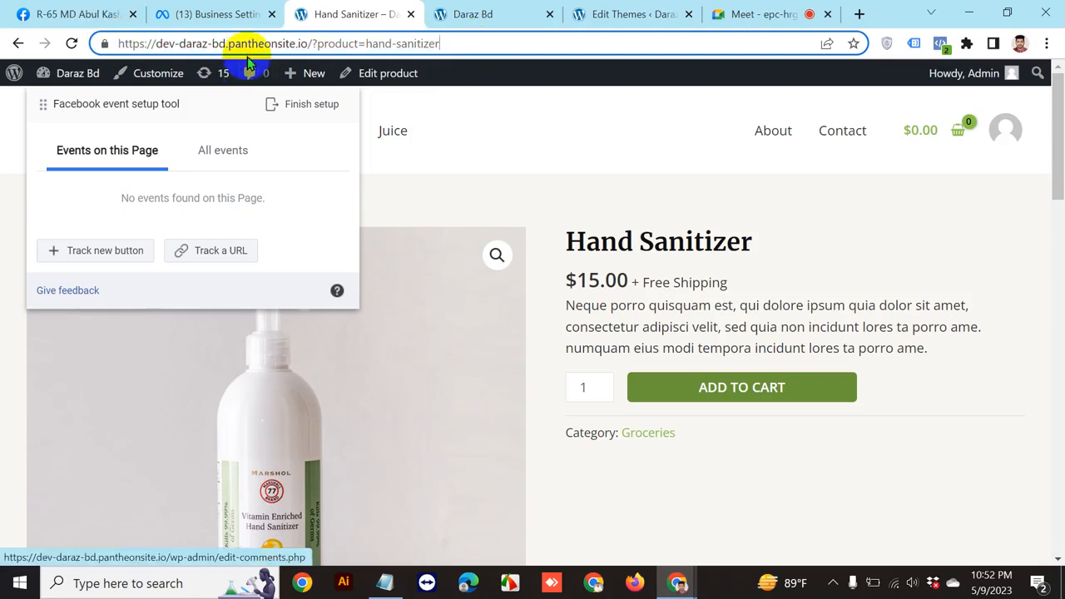
# Start tracking an event by URL on the Hand Sanitizer page and set its match rule to URL contains
pyautogui.click(225, 254)
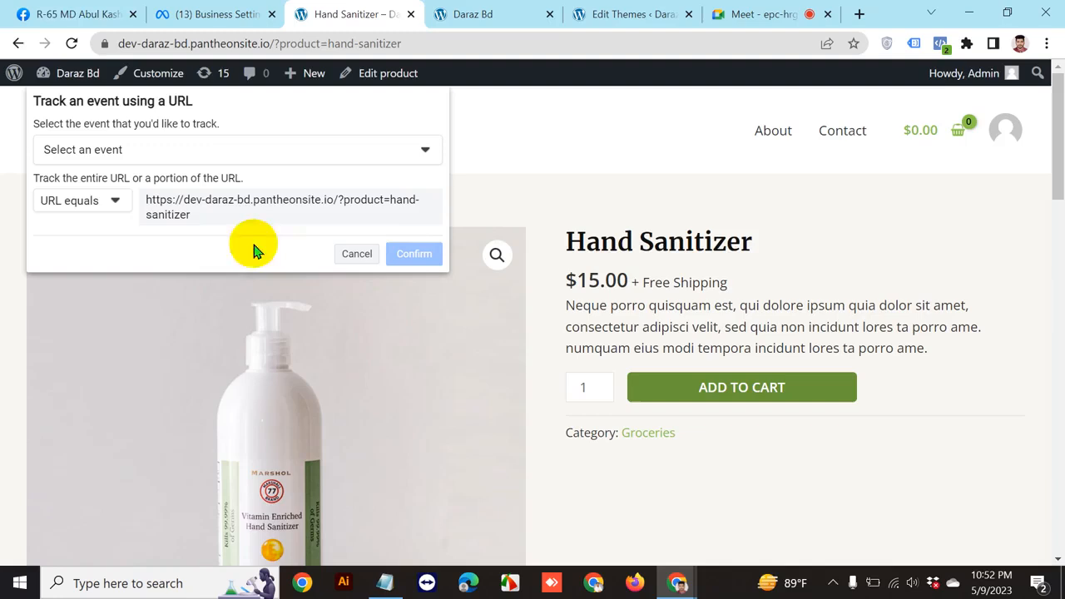
pyautogui.click(111, 204)
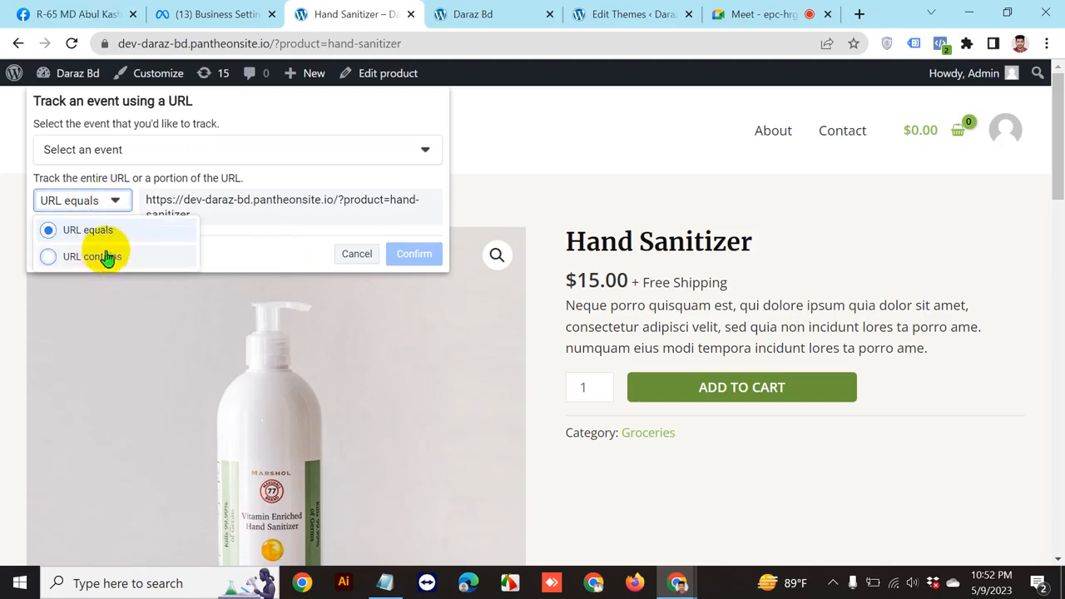
pyautogui.click(296, 208)
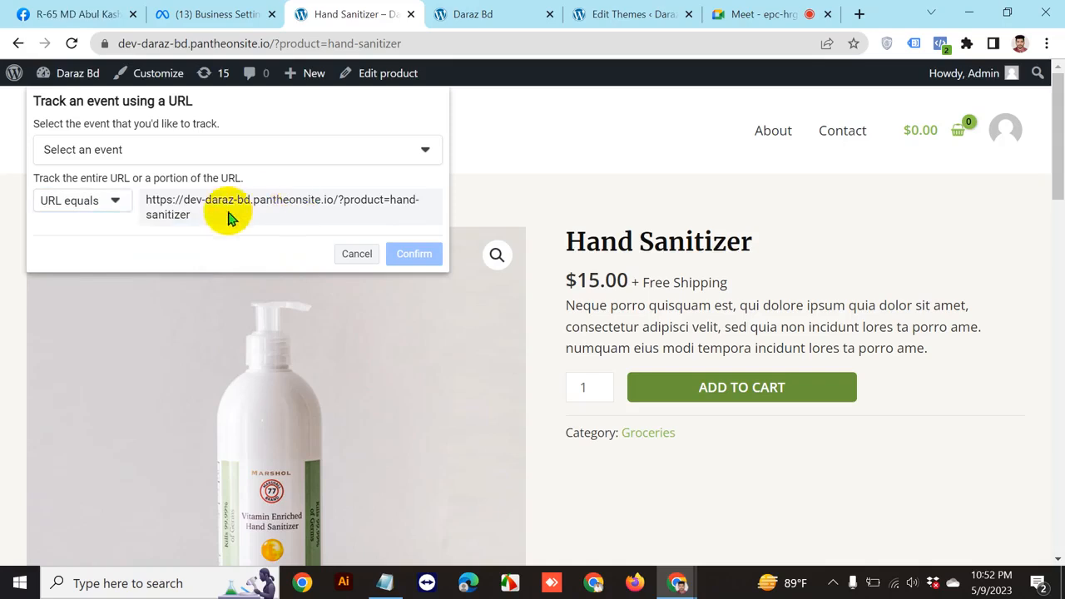
pyautogui.moveTo(207, 216); pyautogui.dragTo(144, 197)
pyautogui.click(209, 213)
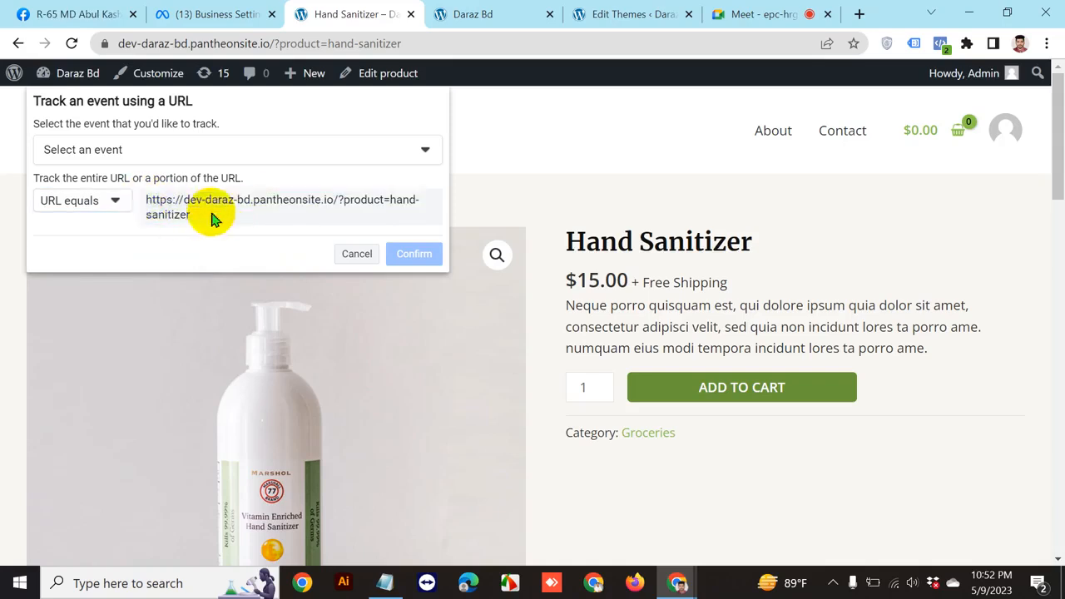
pyautogui.click(118, 206)
pyautogui.click(117, 258)
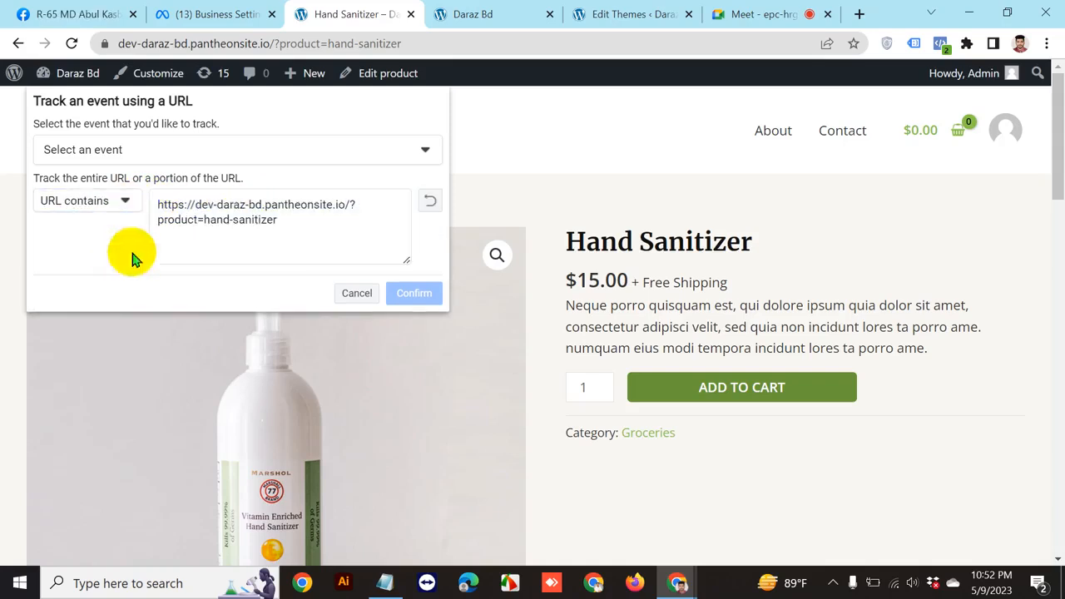
# Shorten the tracked URL text to just the word product
pyautogui.click(258, 242)
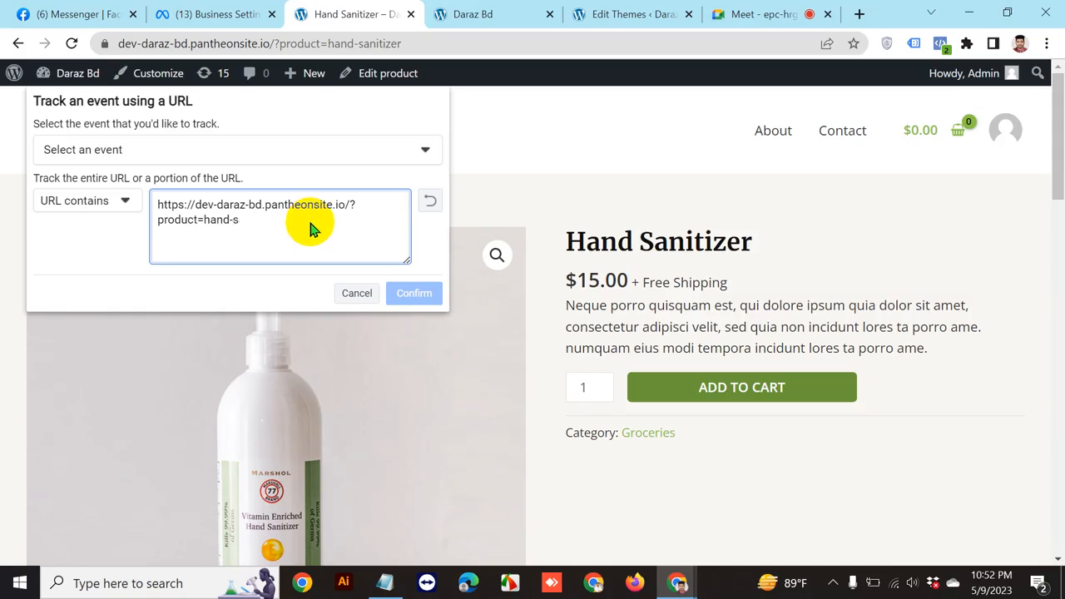
pyautogui.press('BackSpace')
pyautogui.click(388, 209)
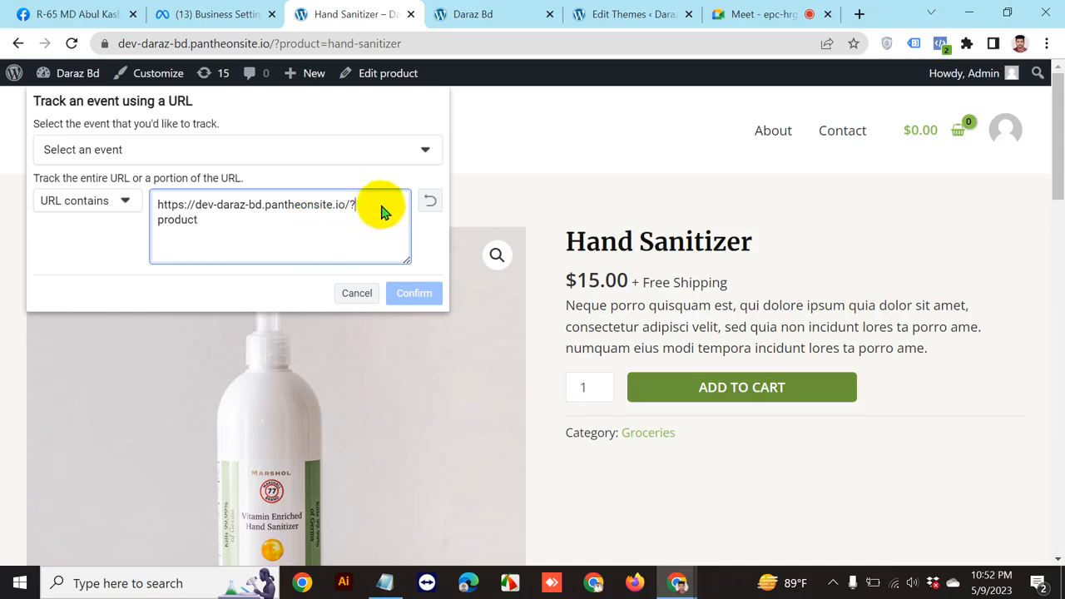
pyautogui.press('BackSpace')
pyautogui.press('BackSpace')
pyautogui.press('BackSpace')
pyautogui.press('BackSpace')
pyautogui.press('BackSpace')
pyautogui.press('BackSpace')
pyautogui.press('BackSpace')
pyautogui.press('BackSpace')
pyautogui.press('BackSpace')
pyautogui.press('BackSpace')
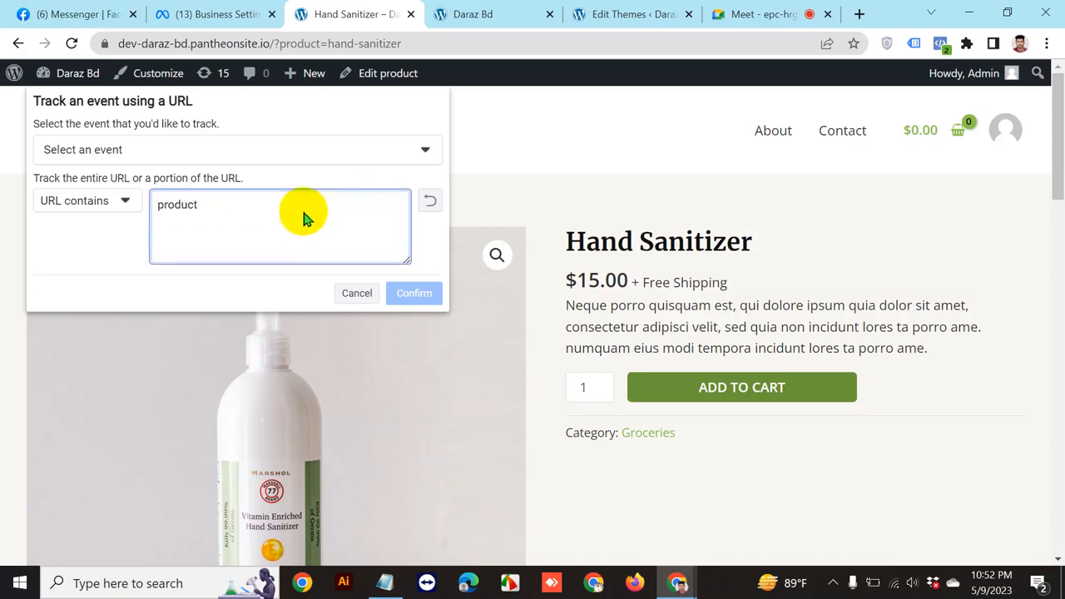
# Choose View content as the event to track and review its URL contains rule for product
pyautogui.click(197, 155)
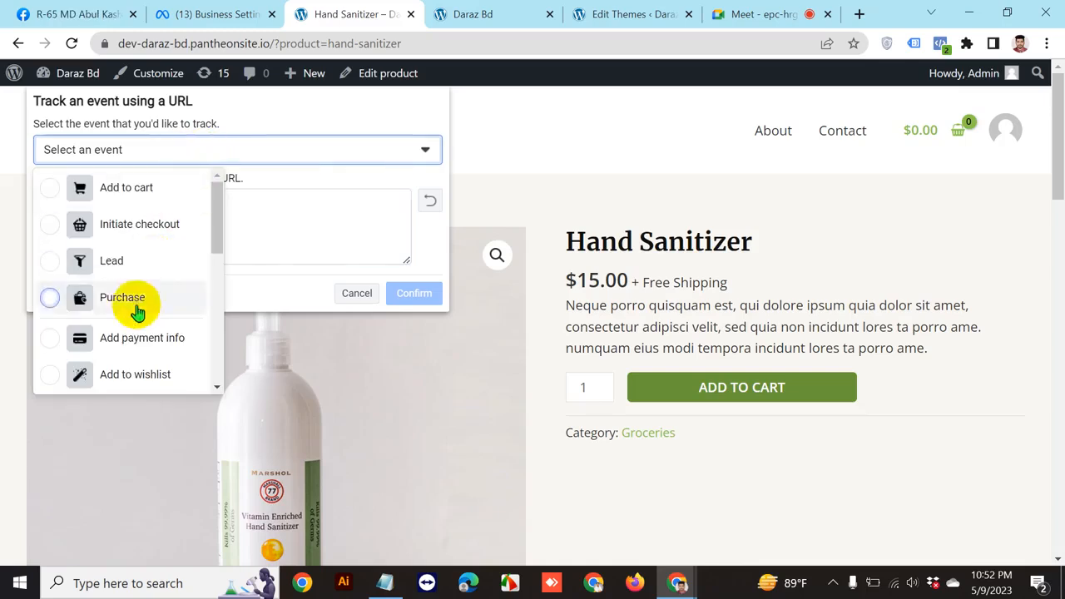
pyautogui.scroll(-4, 172, 257)
pyautogui.scroll(-5, 161, 323)
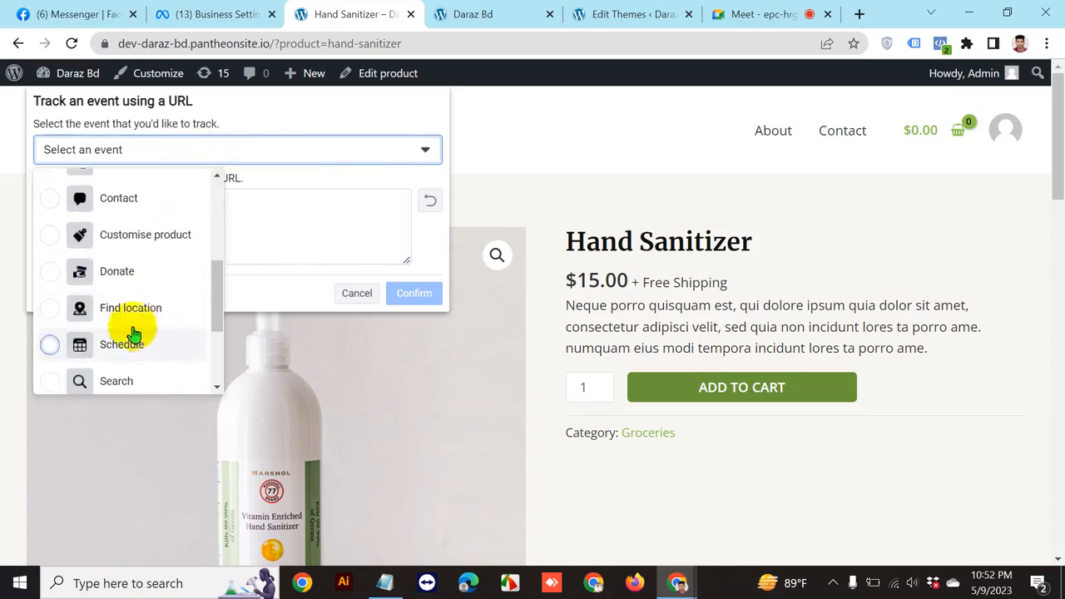
pyautogui.scroll(10, 143, 340)
pyautogui.scroll(-5, 158, 250)
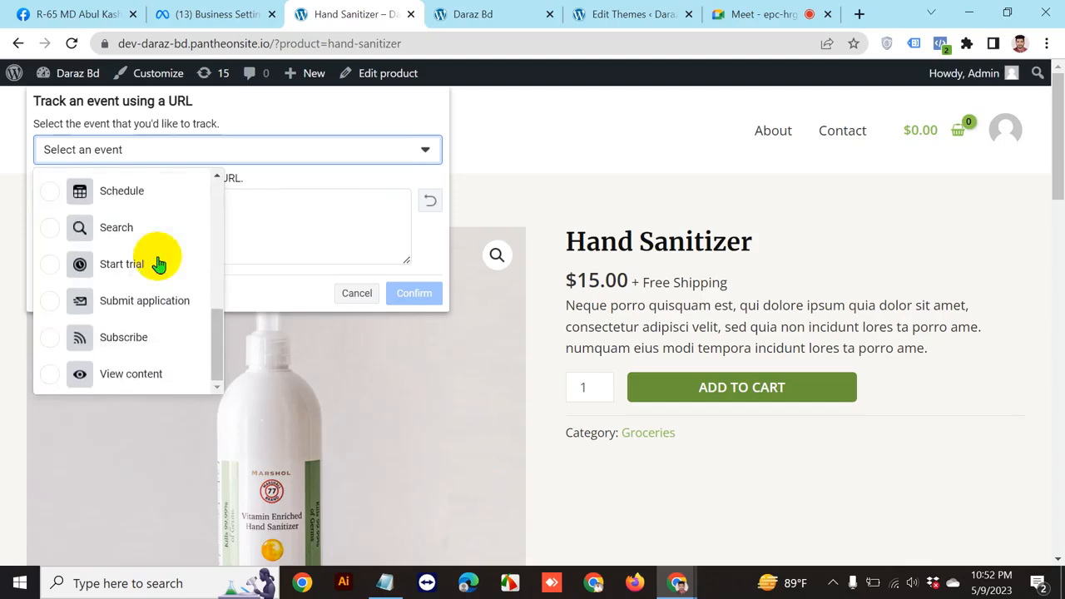
pyautogui.click(142, 374)
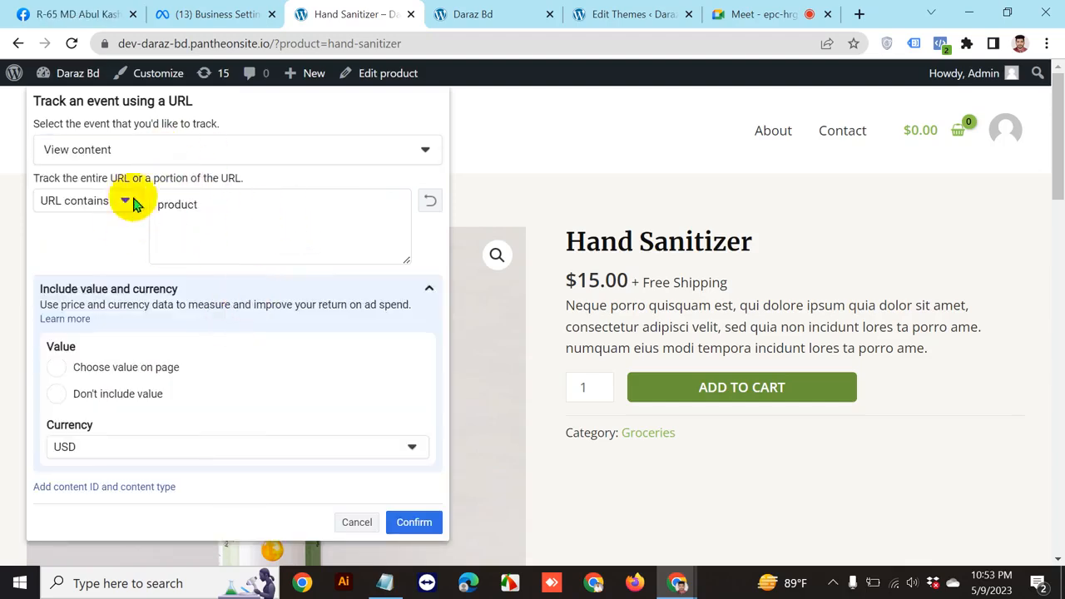
pyautogui.click(214, 210)
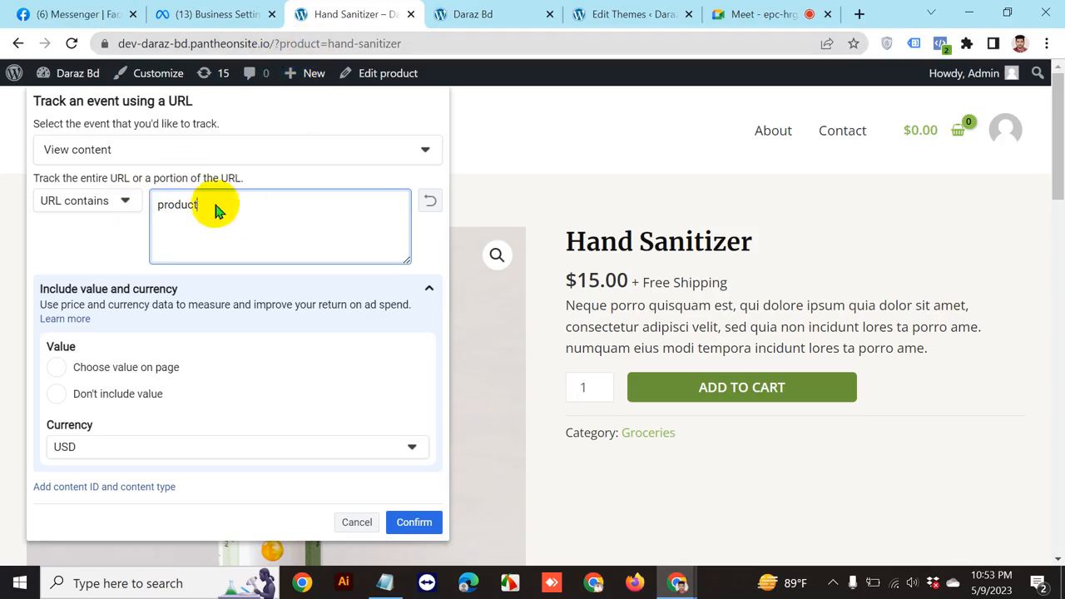
pyautogui.click(122, 201)
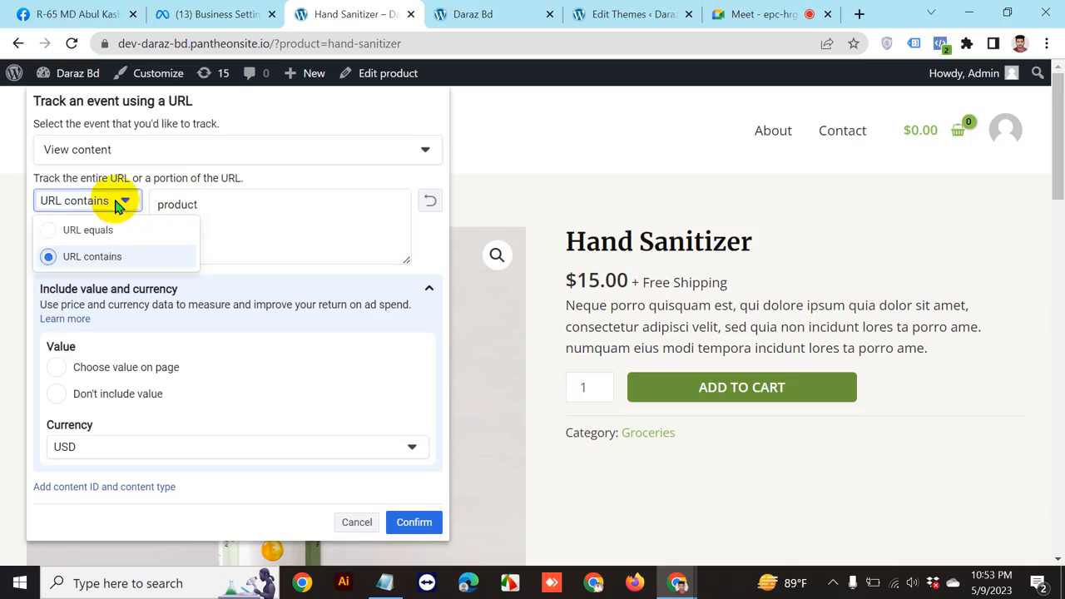
pyautogui.click(340, 221)
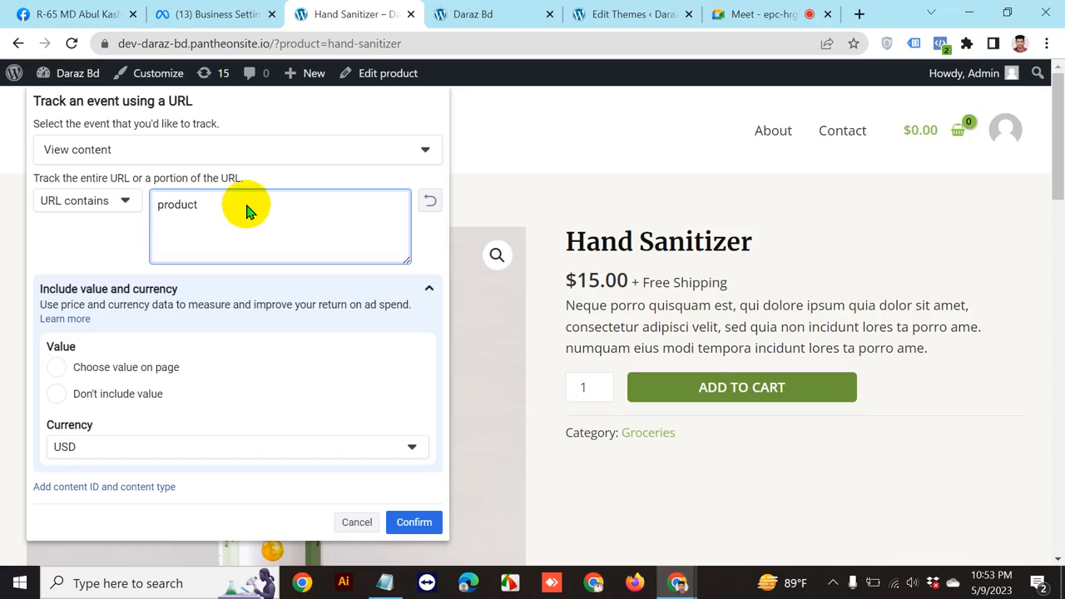
# Check the product part of the Hand Sanitizer web address and confirm the View content event for URLs containing product
pyautogui.scroll(-9, 975, 280)
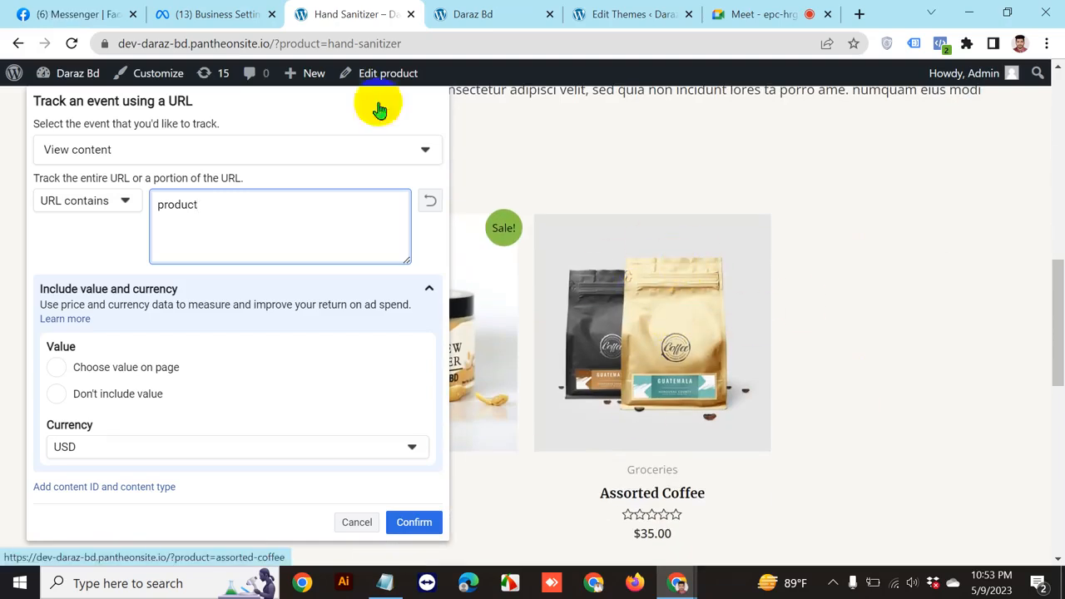
pyautogui.click(306, 43)
pyautogui.moveTo(282, 43); pyautogui.dragTo(283, 43)
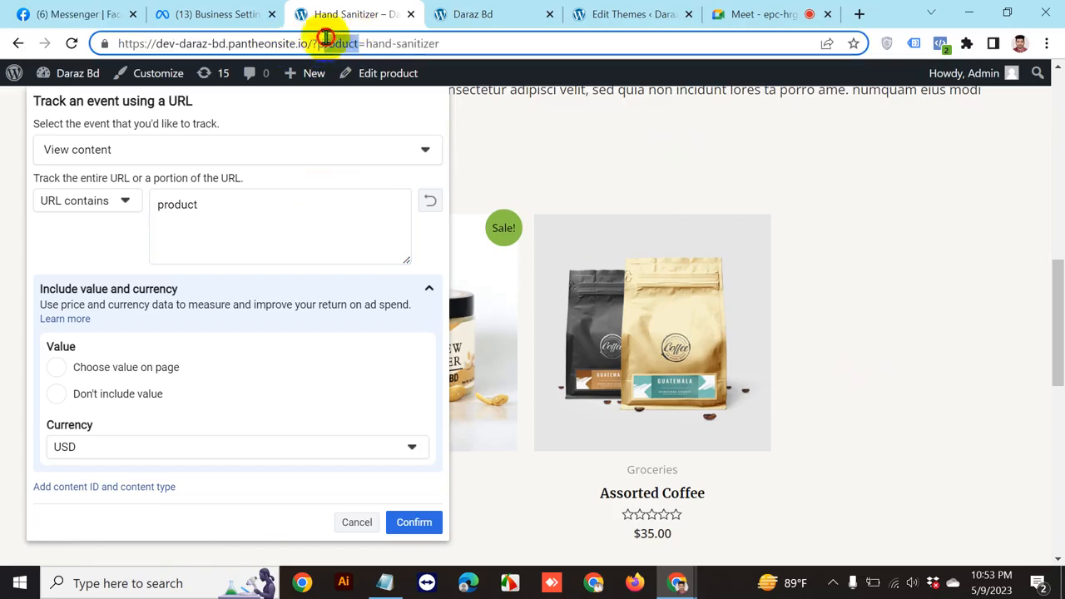
pyautogui.click(452, 45)
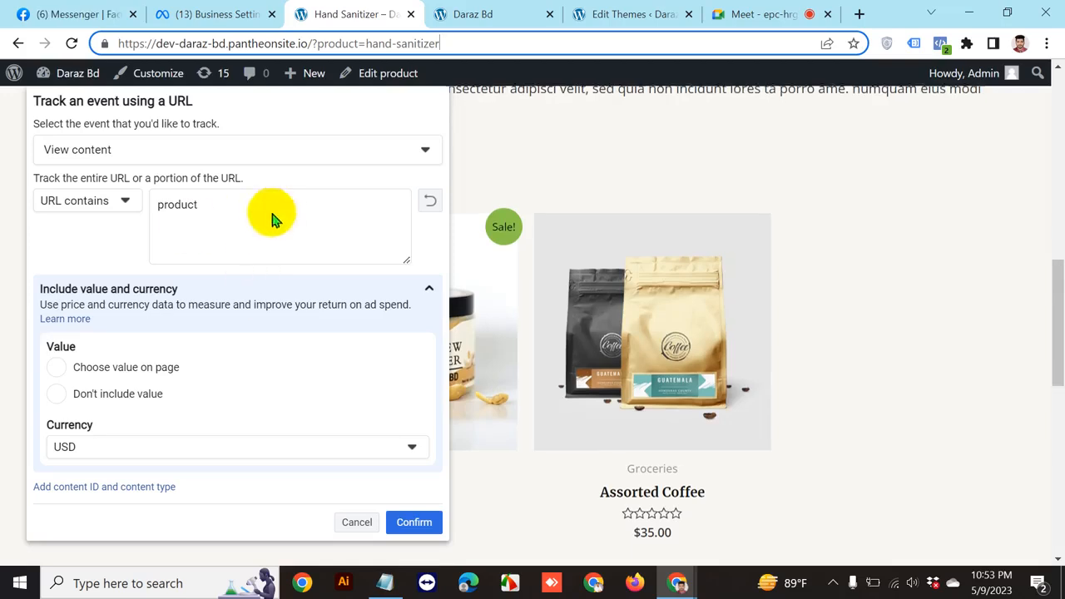
pyautogui.scroll(-2, 270, 224)
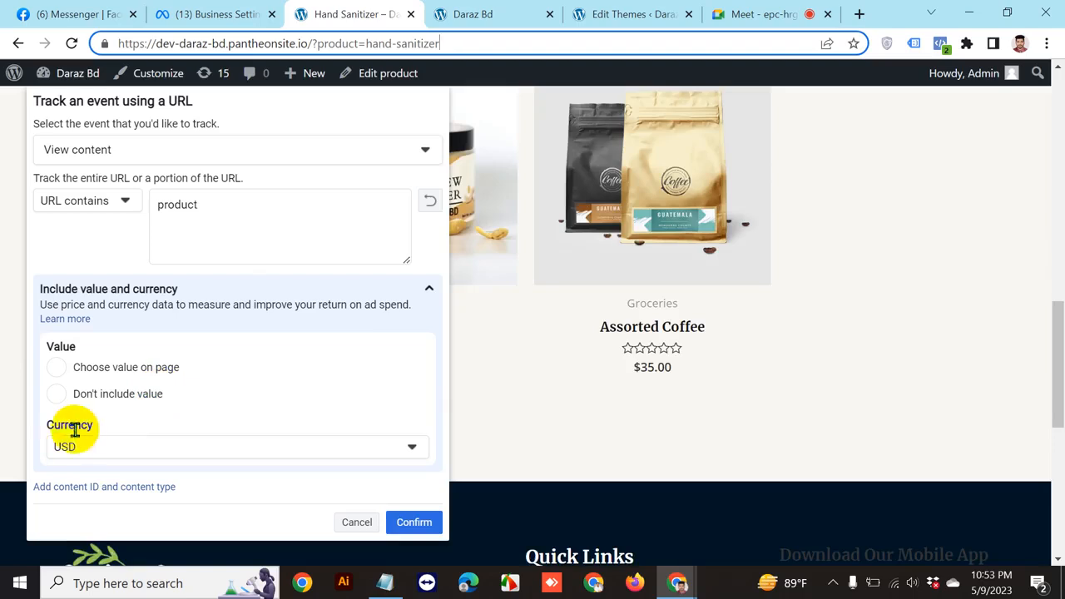
pyautogui.scroll(5, 761, 321)
pyautogui.scroll(3, 765, 326)
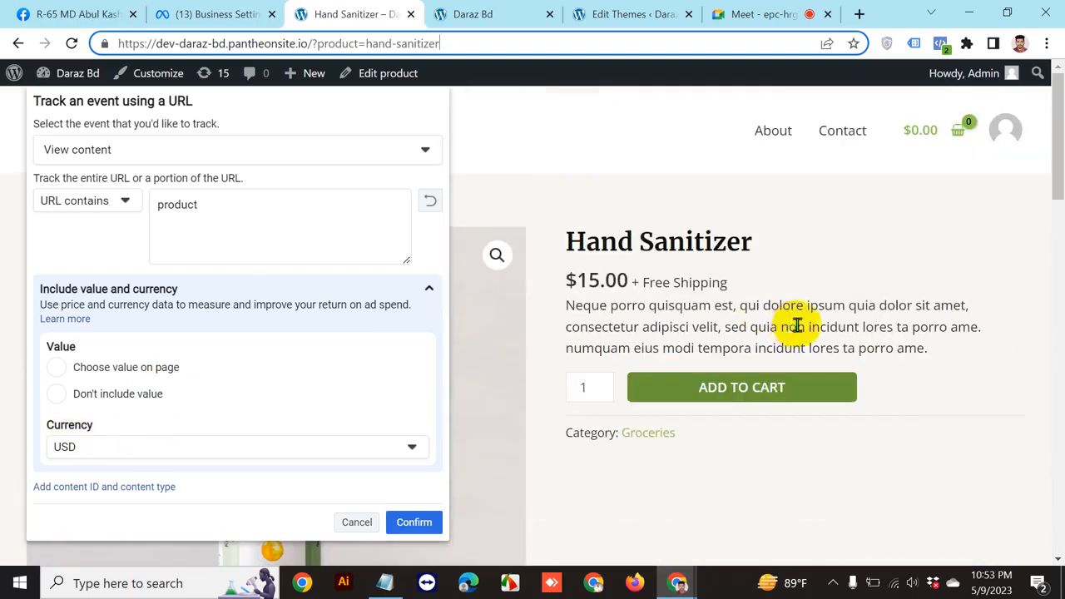
pyautogui.moveTo(575, 277); pyautogui.dragTo(676, 441)
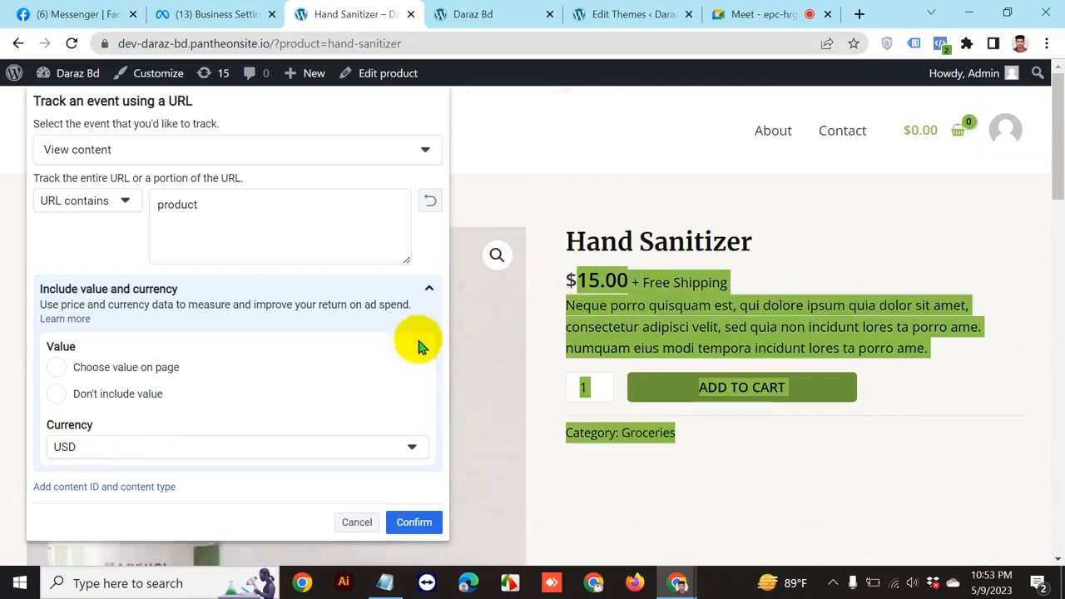
pyautogui.click(381, 349)
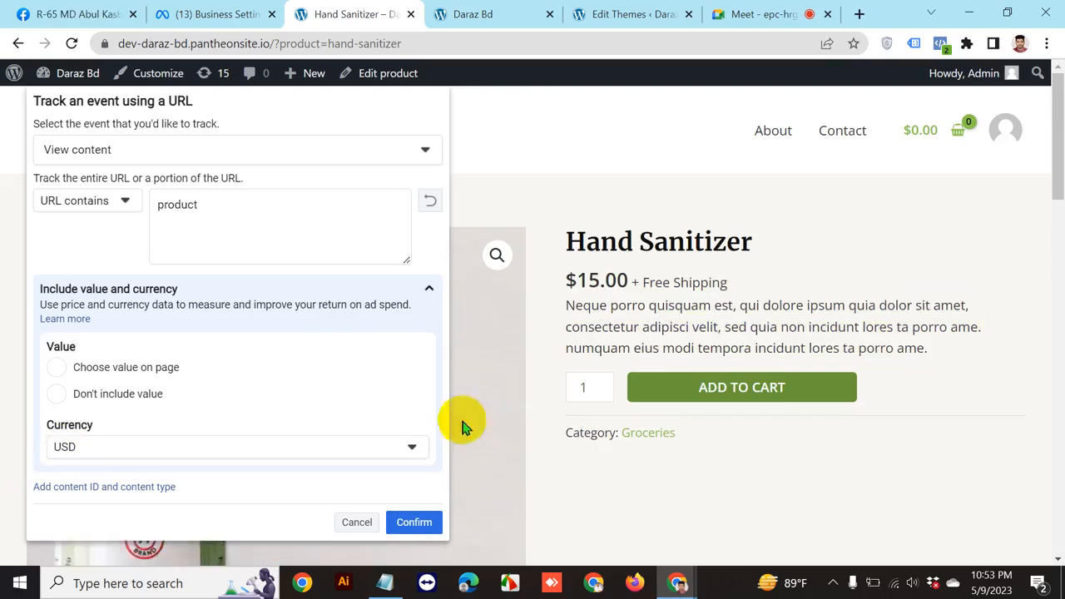
pyautogui.click(414, 523)
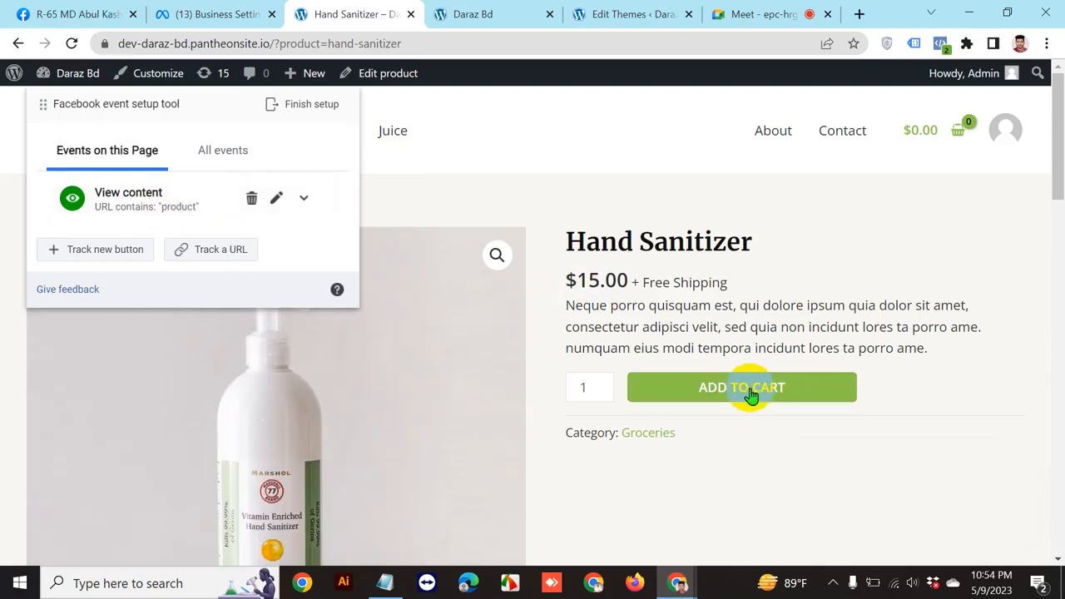
# Add Hand Sanitizer to the cart, view the cart and examine the page_id part of its web address
pyautogui.click(751, 393)
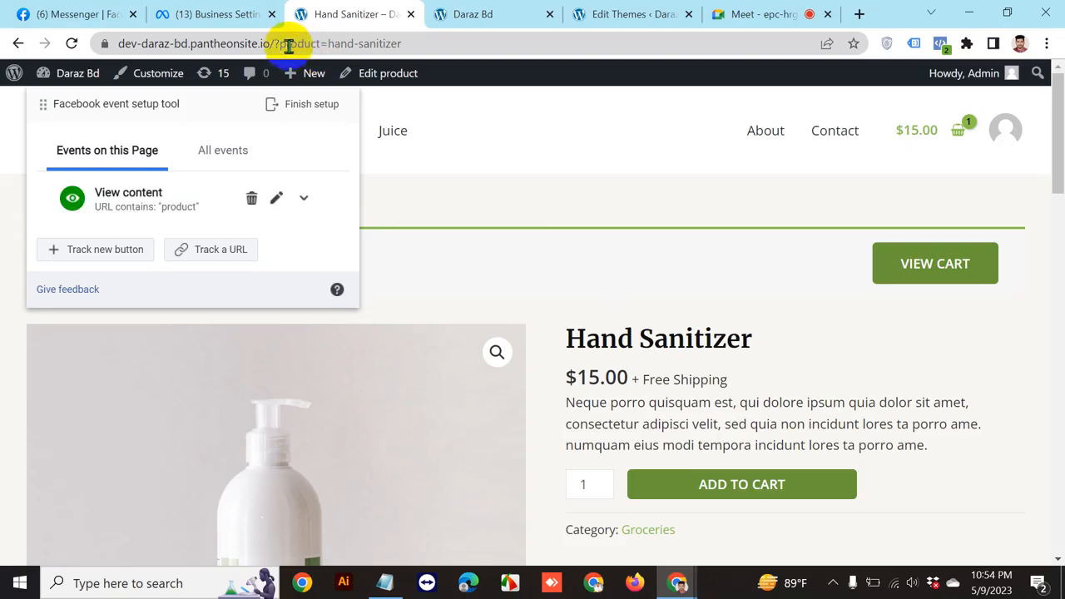
pyautogui.click(935, 266)
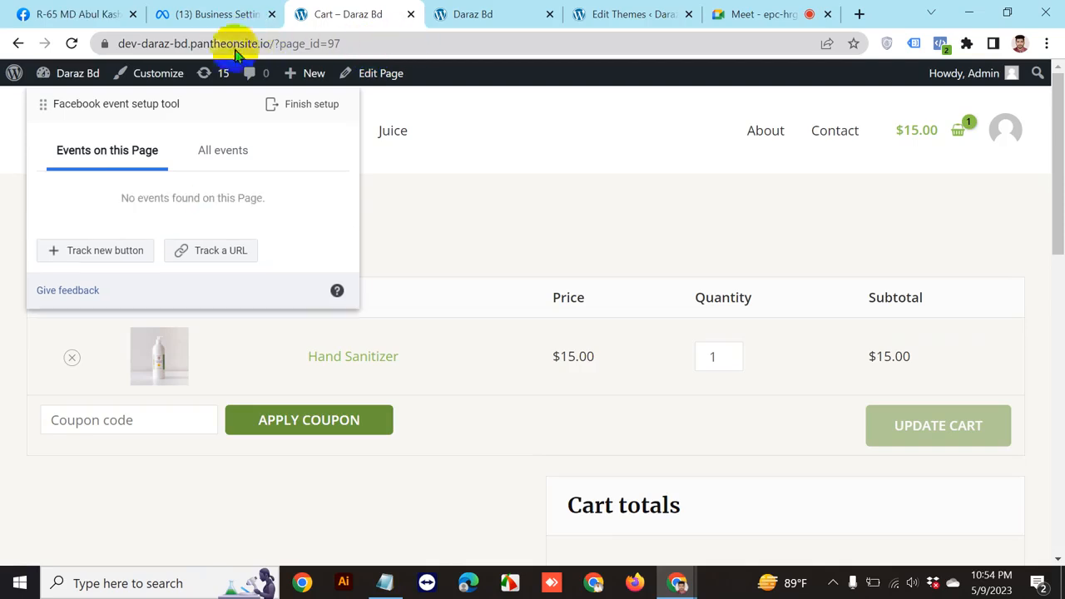
pyautogui.click(361, 43)
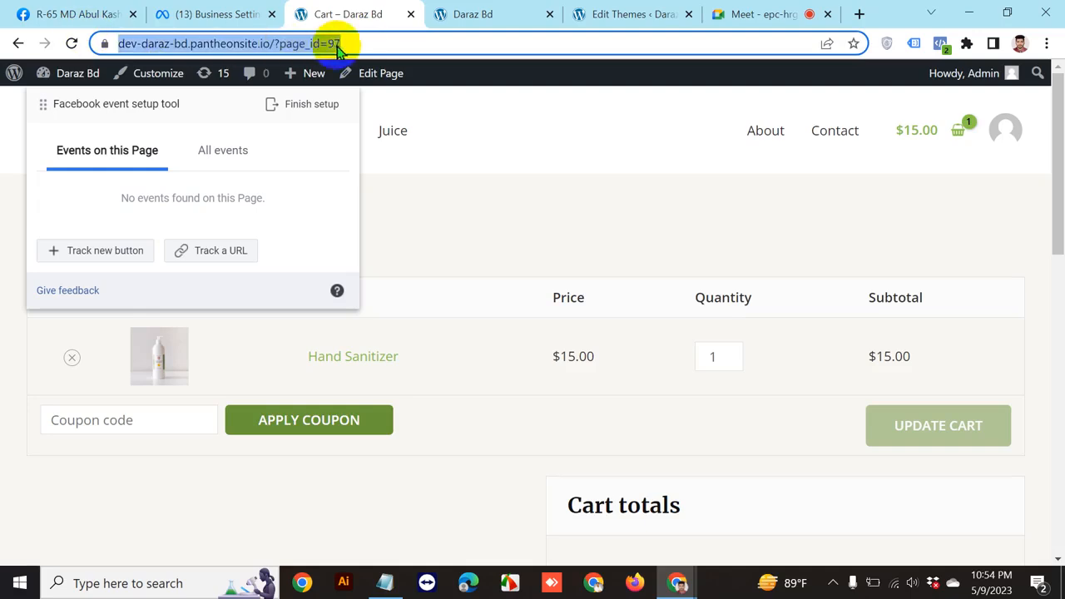
pyautogui.click(376, 45)
pyautogui.moveTo(385, 45); pyautogui.dragTo(310, 45)
pyautogui.moveTo(388, 45); pyautogui.dragTo(317, 49)
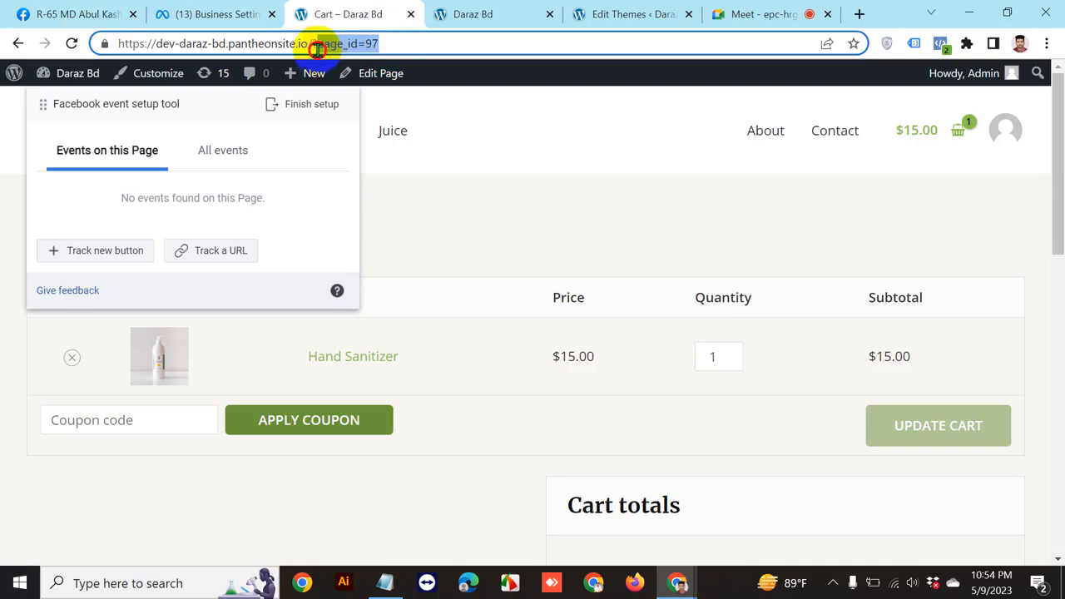
pyautogui.moveTo(399, 42); pyautogui.dragTo(310, 42)
pyautogui.click(411, 44)
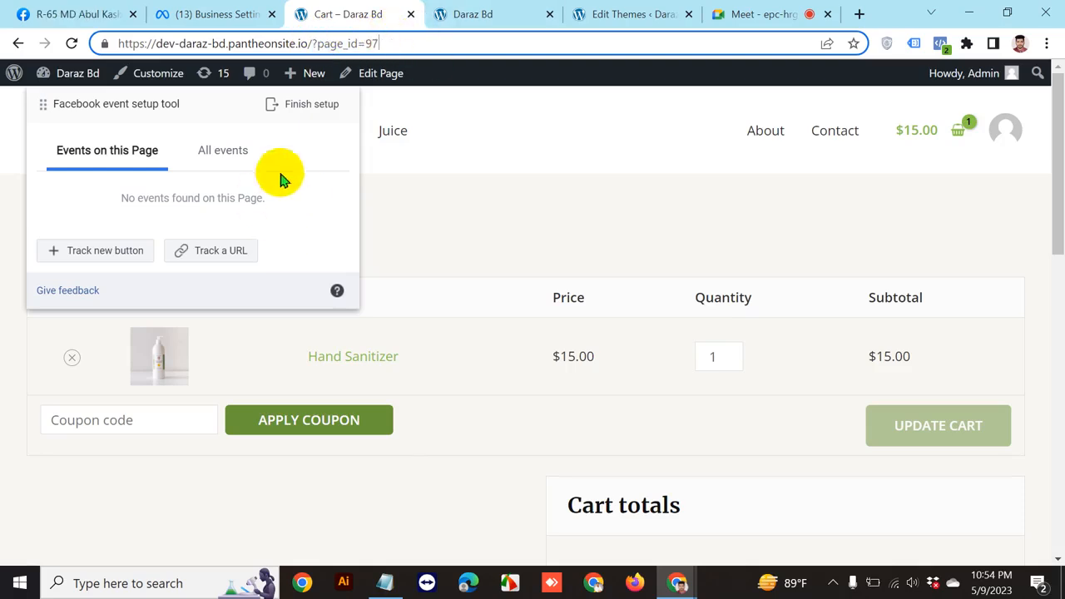
# Look over the cart totals and return to the Hand Sanitizer product page, resubmitting its form data
pyautogui.scroll(-2, 641, 354)
pyautogui.scroll(-2, 791, 475)
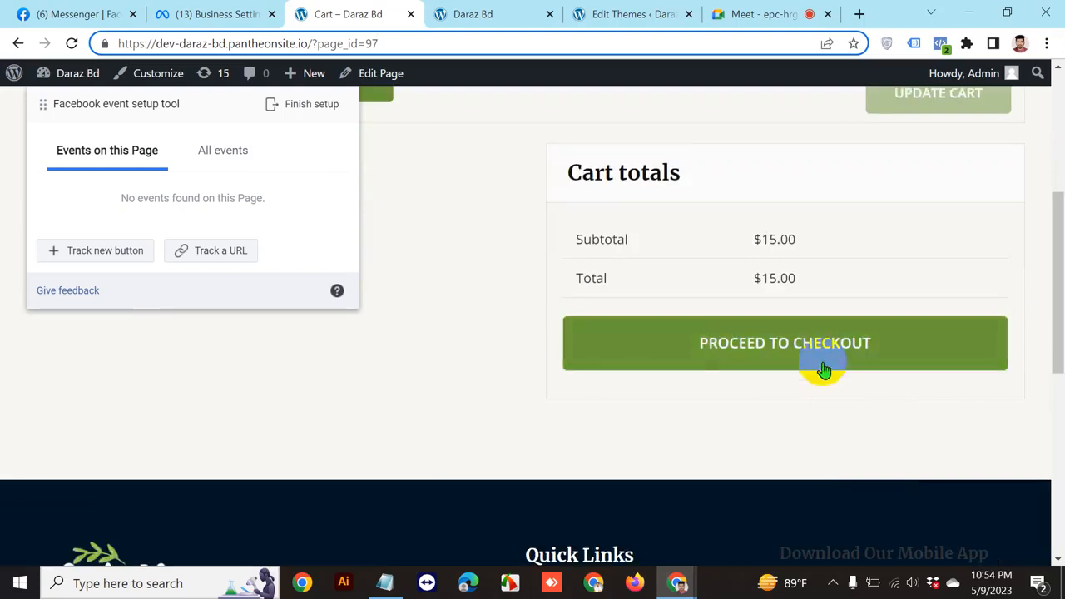
pyautogui.scroll(2, 930, 397)
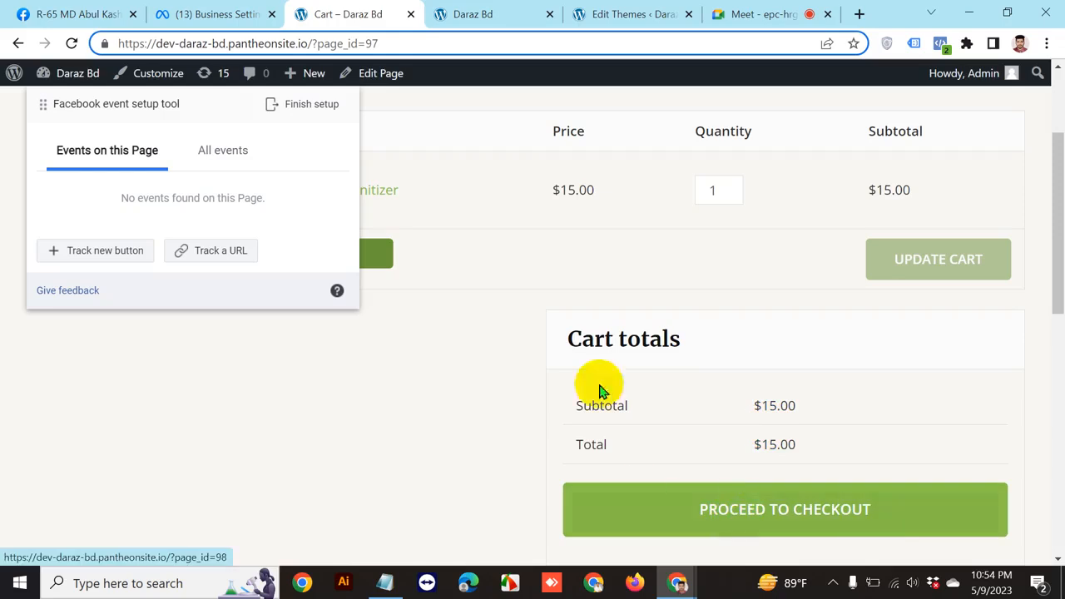
pyautogui.click(18, 45)
pyautogui.click(72, 43)
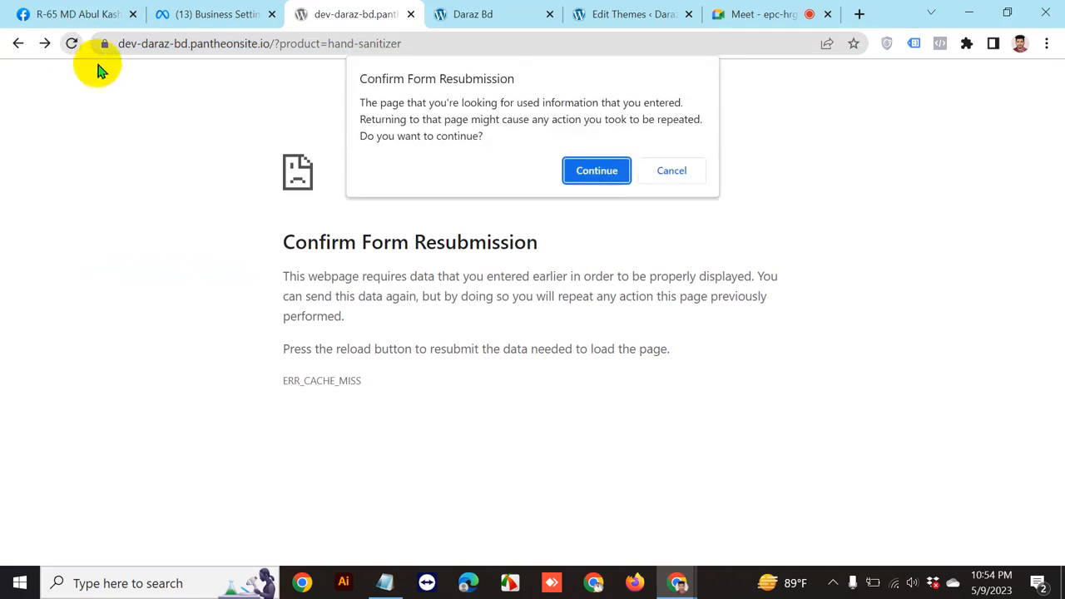
pyautogui.click(596, 169)
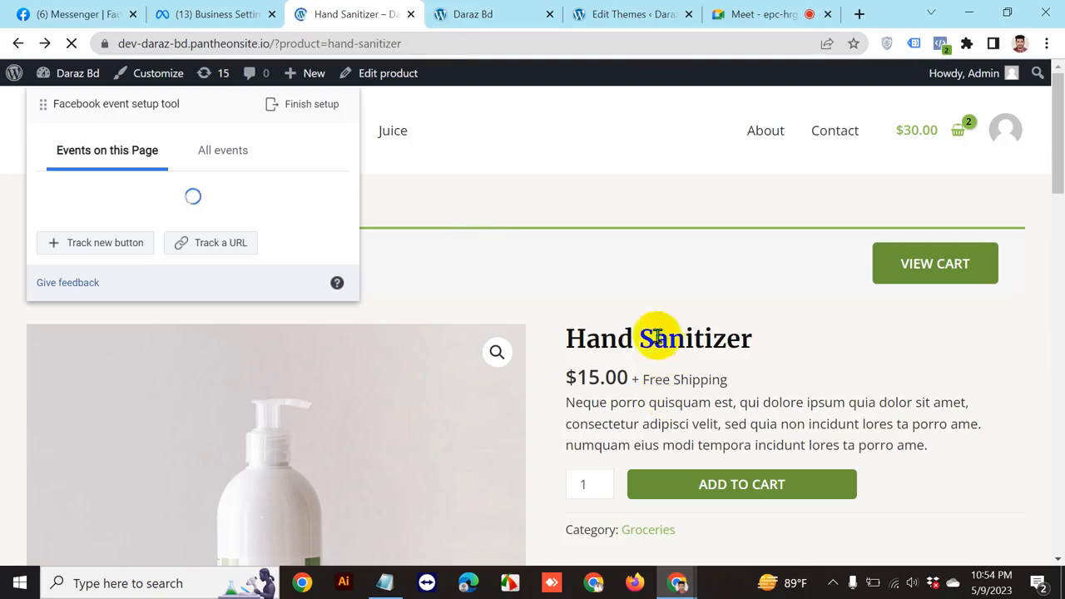
pyautogui.moveTo(679, 337); pyautogui.dragTo(703, 323)
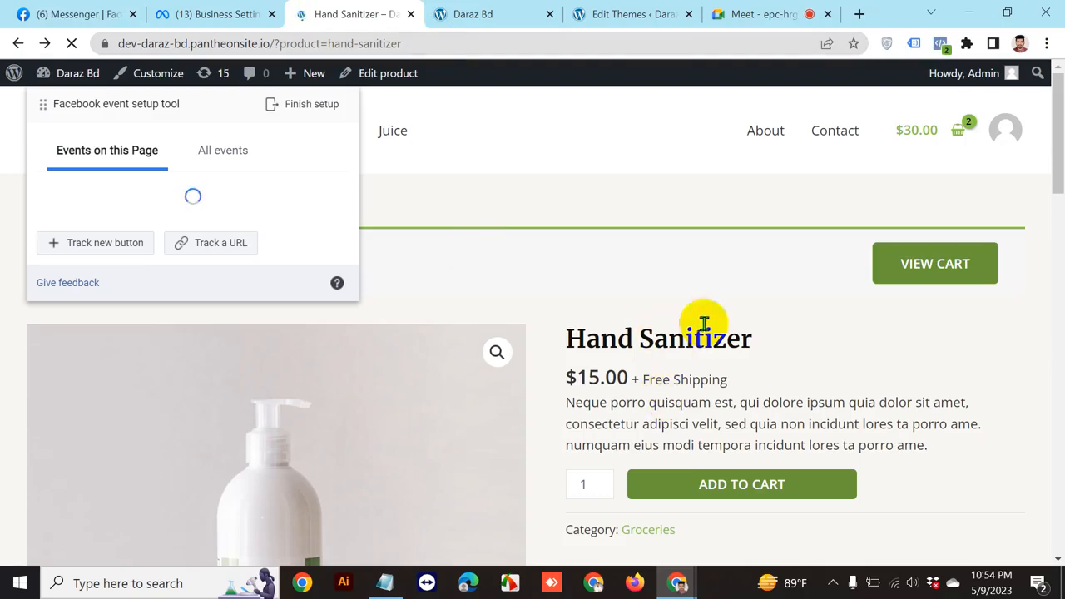
# Track the Hand Sanitizer page's Add to cart button as an Add to cart event and confirm it
pyautogui.click(106, 252)
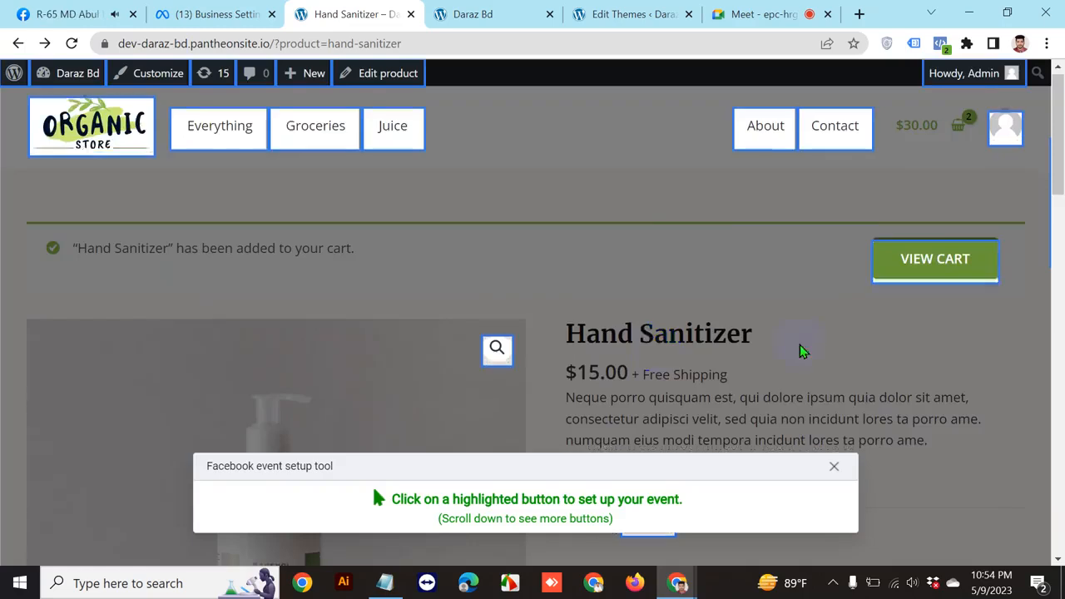
pyautogui.scroll(-2, 751, 339)
pyautogui.click(732, 323)
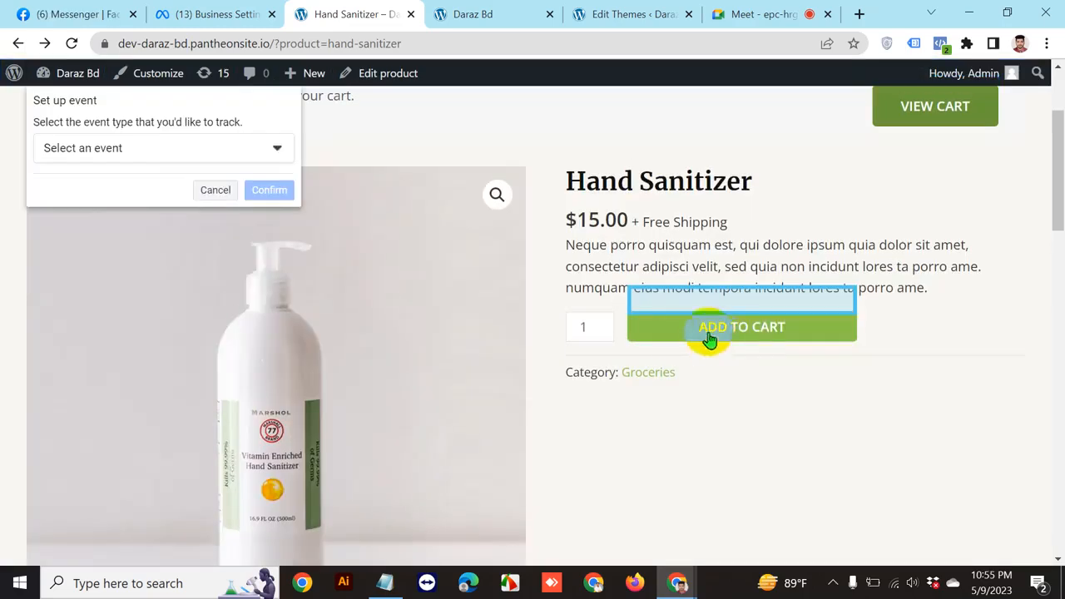
pyautogui.click(126, 148)
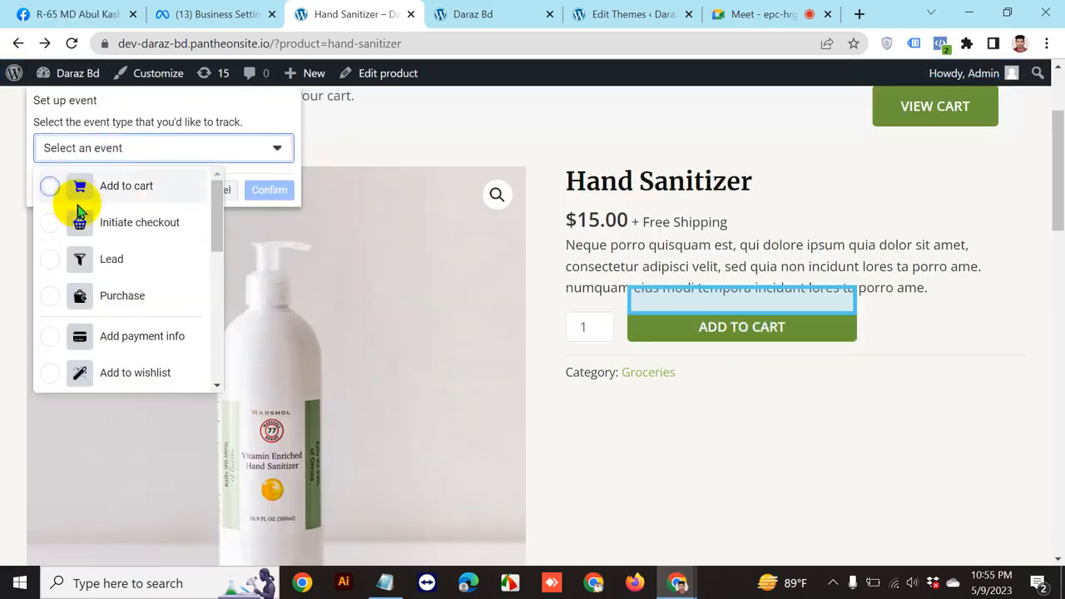
pyautogui.click(49, 187)
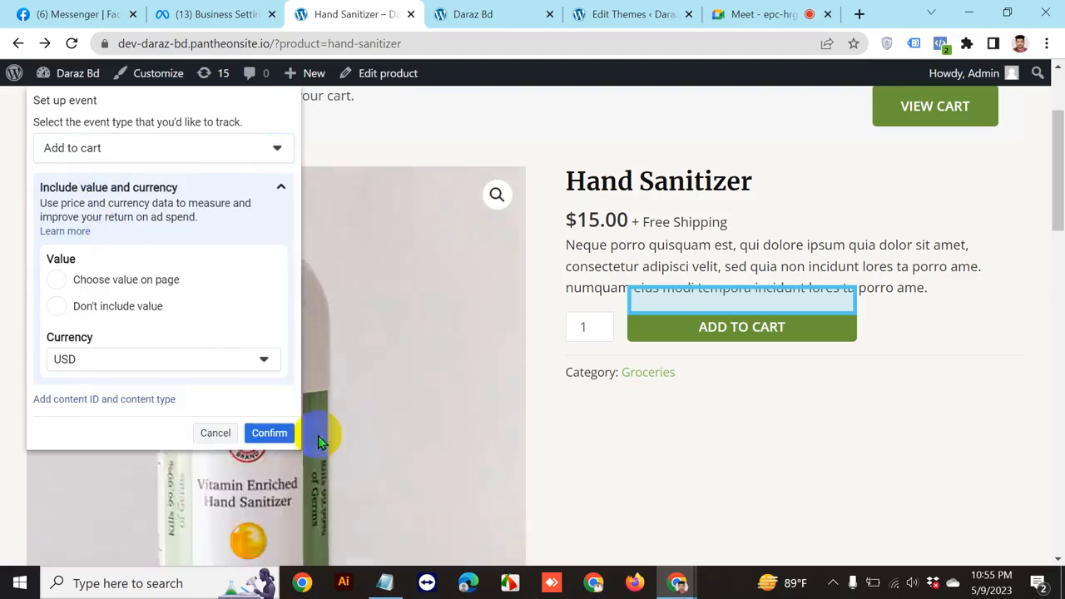
pyautogui.click(269, 433)
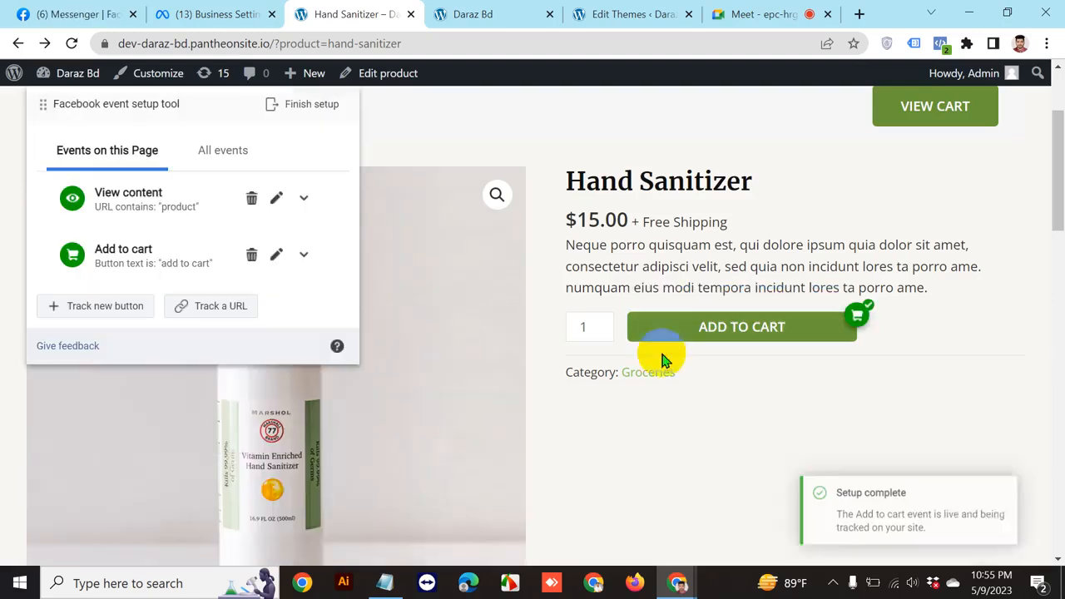
# Open the cart page and review all events configured so far in the event setup tool
pyautogui.scroll(2, 845, 398)
pyautogui.click(935, 263)
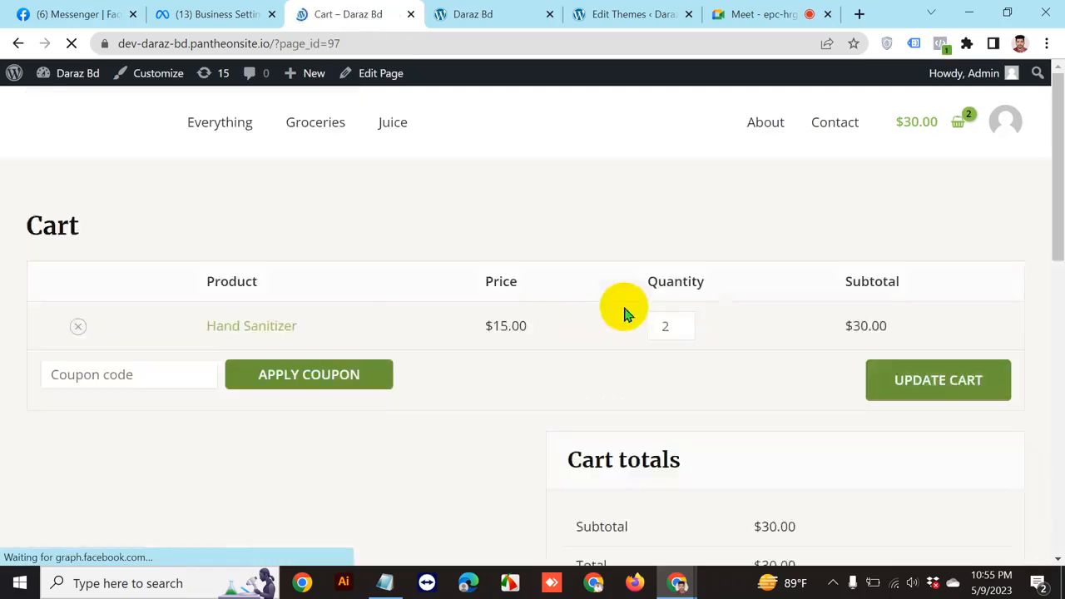
pyautogui.scroll(-5, 672, 383)
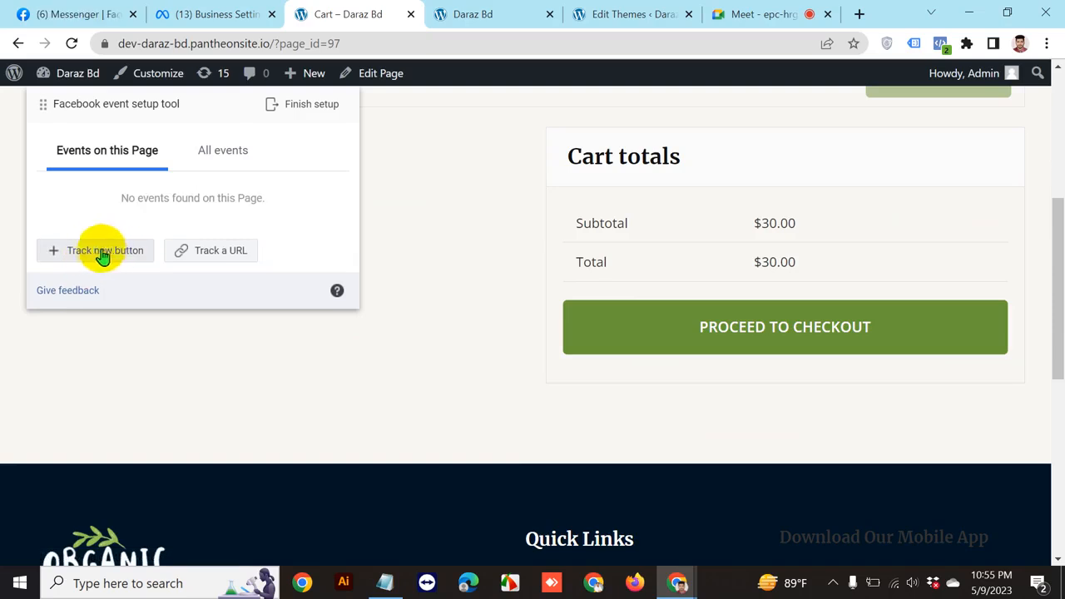
pyautogui.click(221, 153)
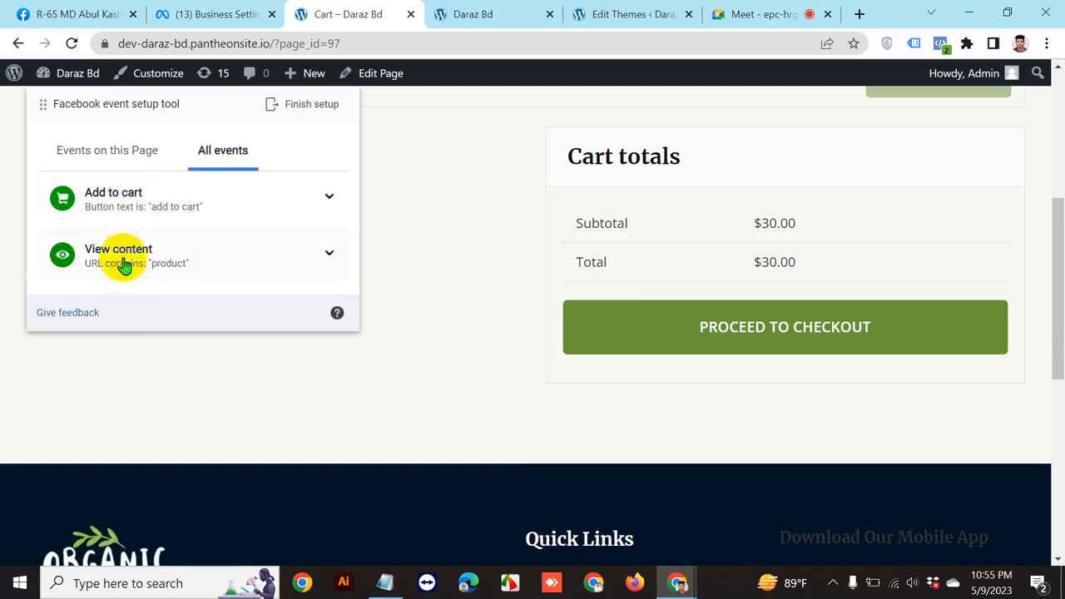
pyautogui.click(106, 164)
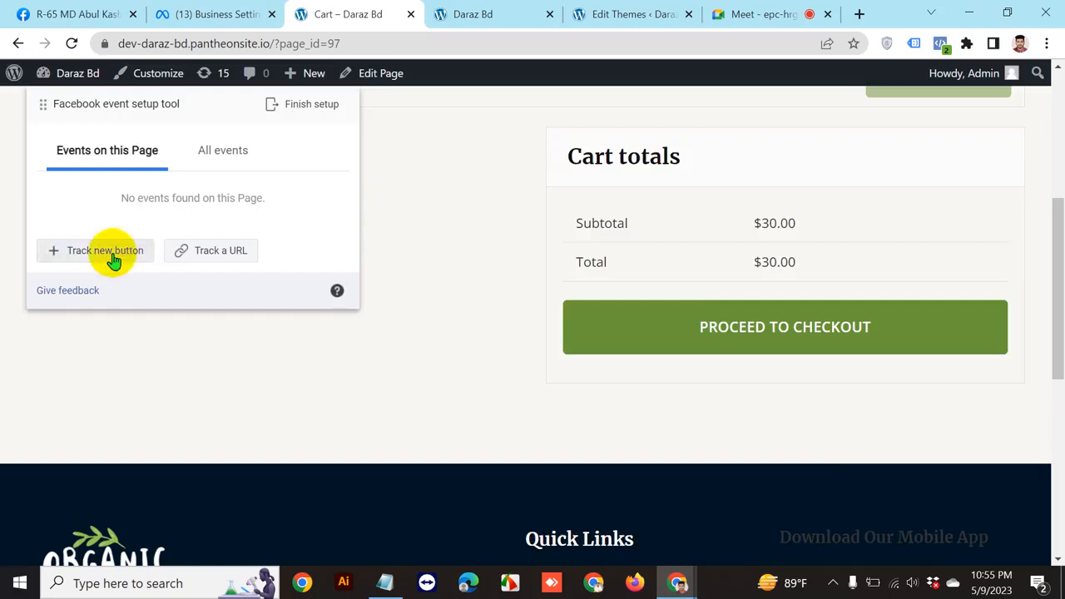
# Track the cart page's Proceed to checkout button as an Initiate checkout event and confirm it
pyautogui.click(112, 255)
pyautogui.click(693, 337)
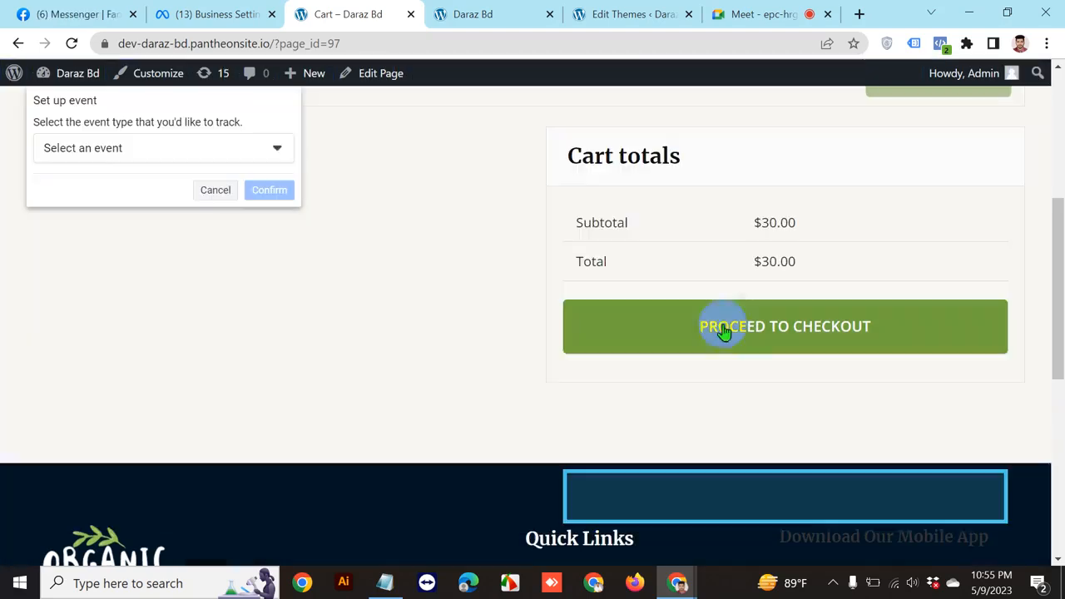
pyautogui.click(196, 149)
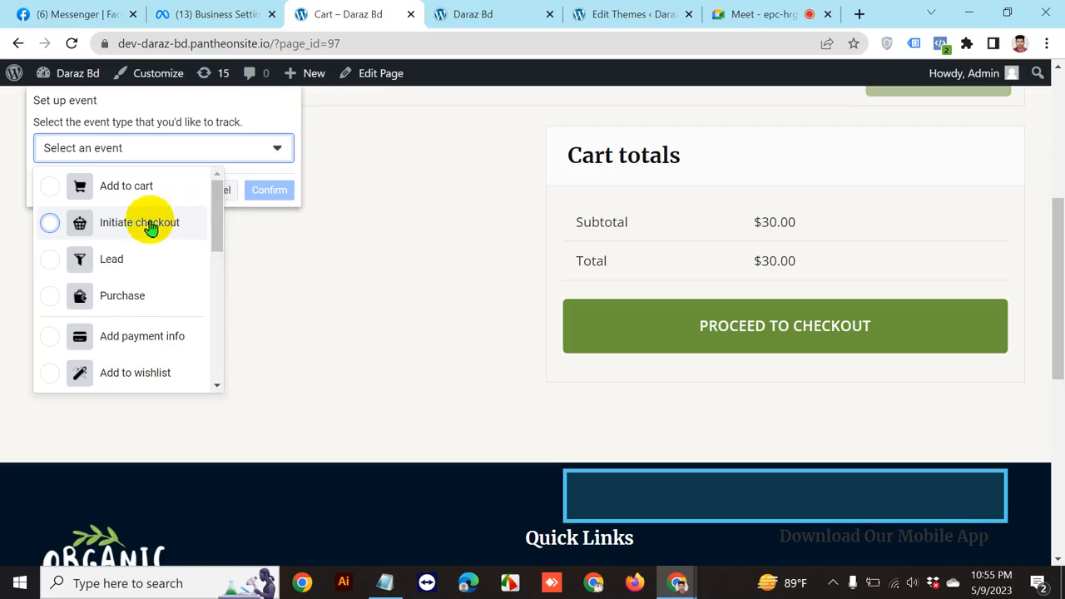
pyautogui.click(151, 227)
pyautogui.scroll(-2, 200, 266)
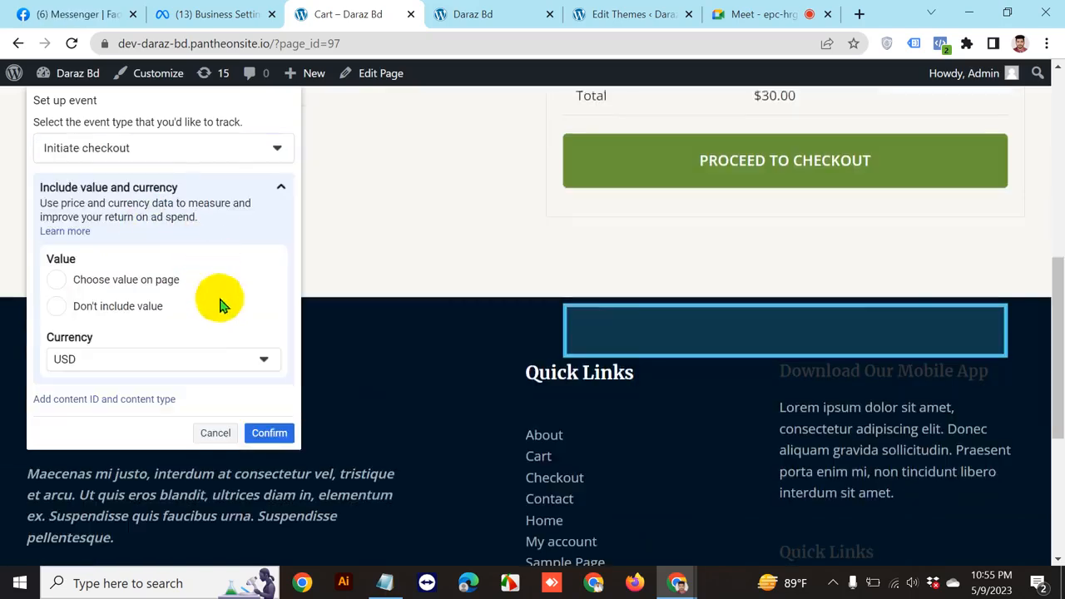
pyautogui.click(269, 433)
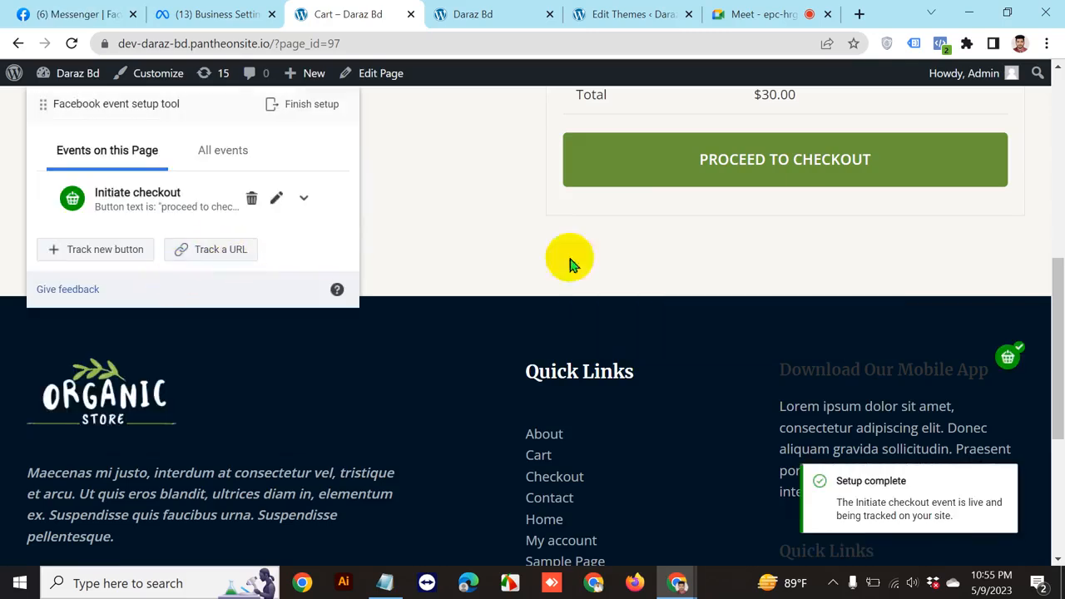
# Start tracking a new button on the cart page and examine which of its buttons can be selected
pyautogui.scroll(2, 756, 338)
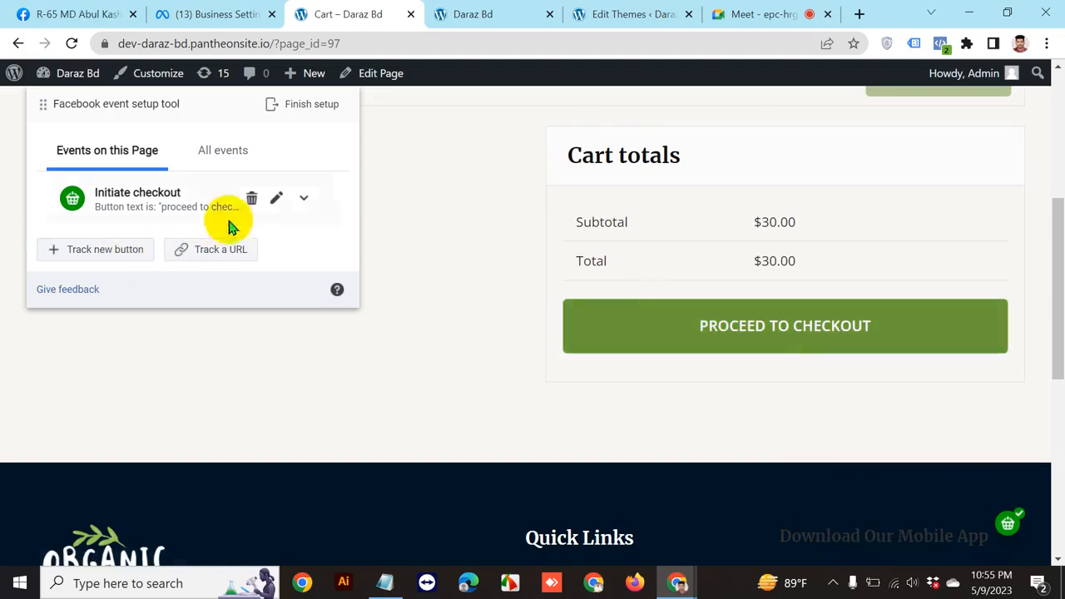
pyautogui.click(121, 258)
pyautogui.scroll(5, 673, 247)
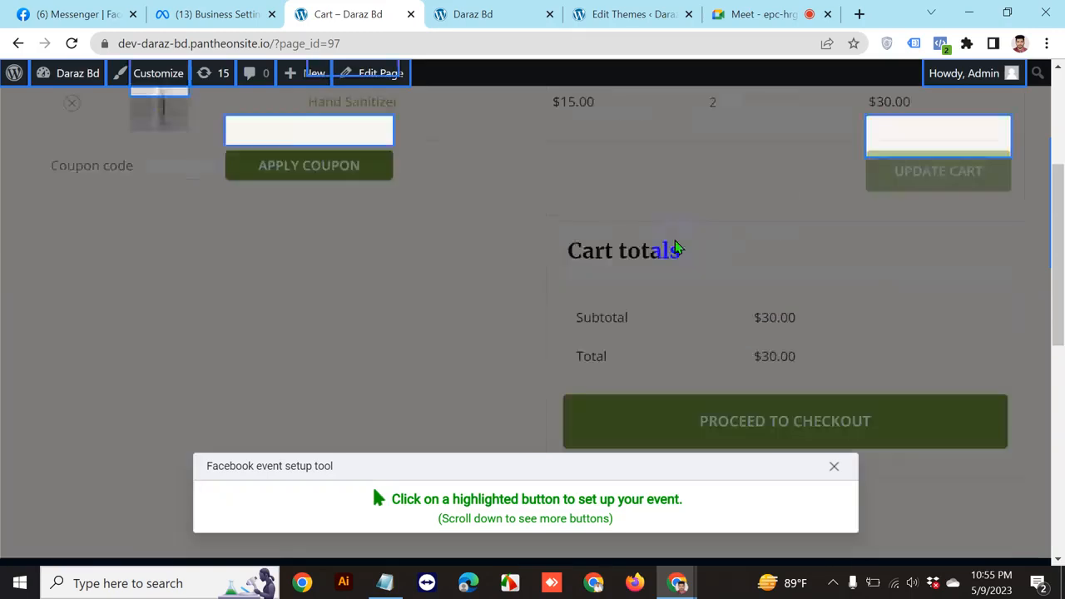
pyautogui.scroll(-5, 764, 290)
pyautogui.scroll(1, 753, 230)
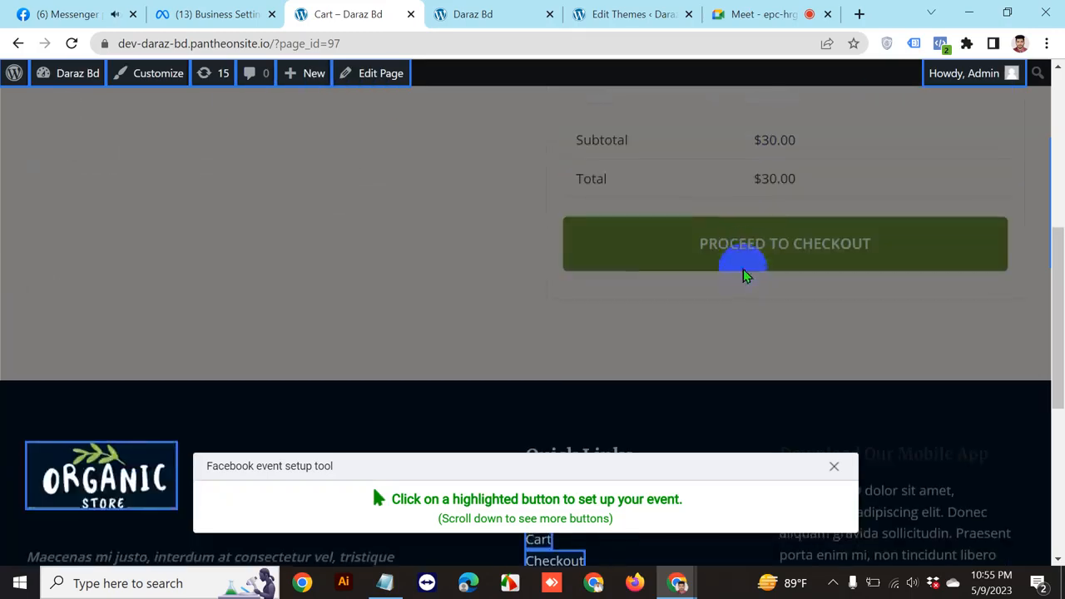
pyautogui.scroll(5, 742, 267)
pyautogui.scroll(-3, 741, 252)
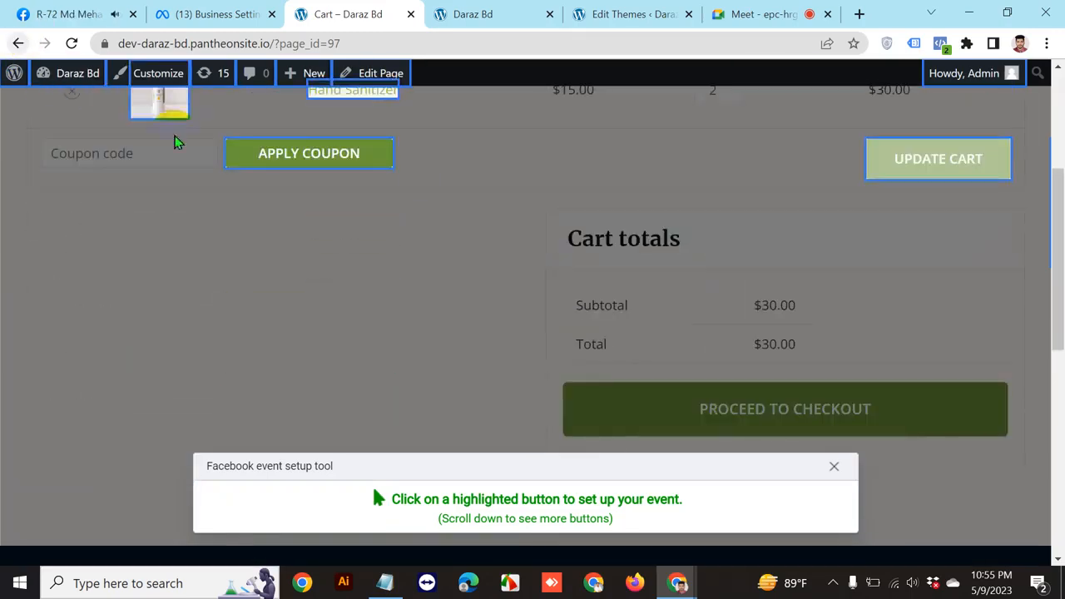
pyautogui.scroll(3, 202, 129)
# Return to the Hand Sanitizer product page, resubmitting its form data
pyautogui.click(18, 45)
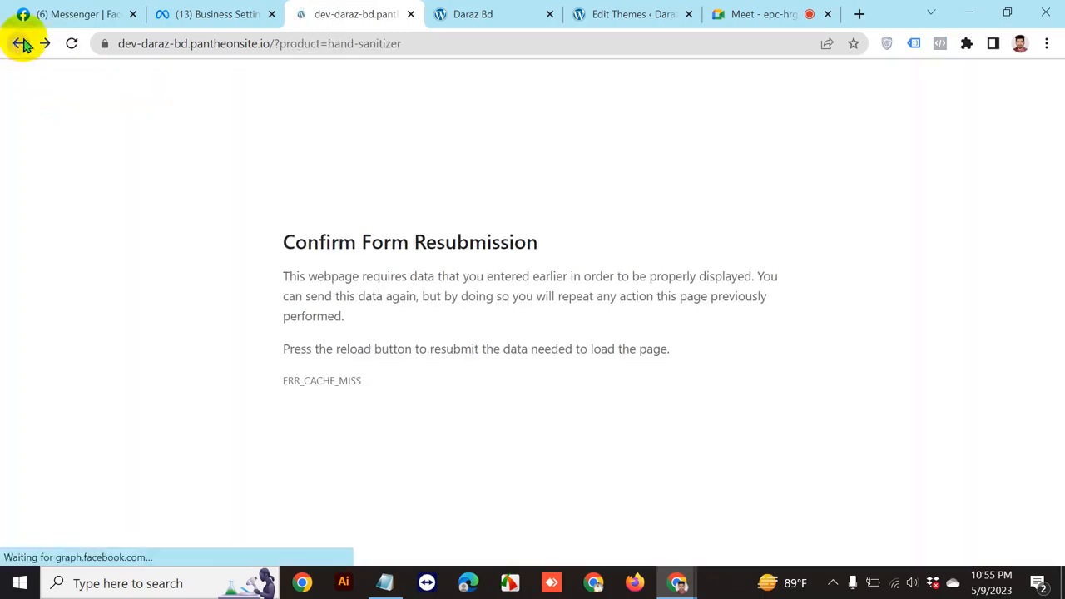
pyautogui.click(72, 44)
pyautogui.click(596, 171)
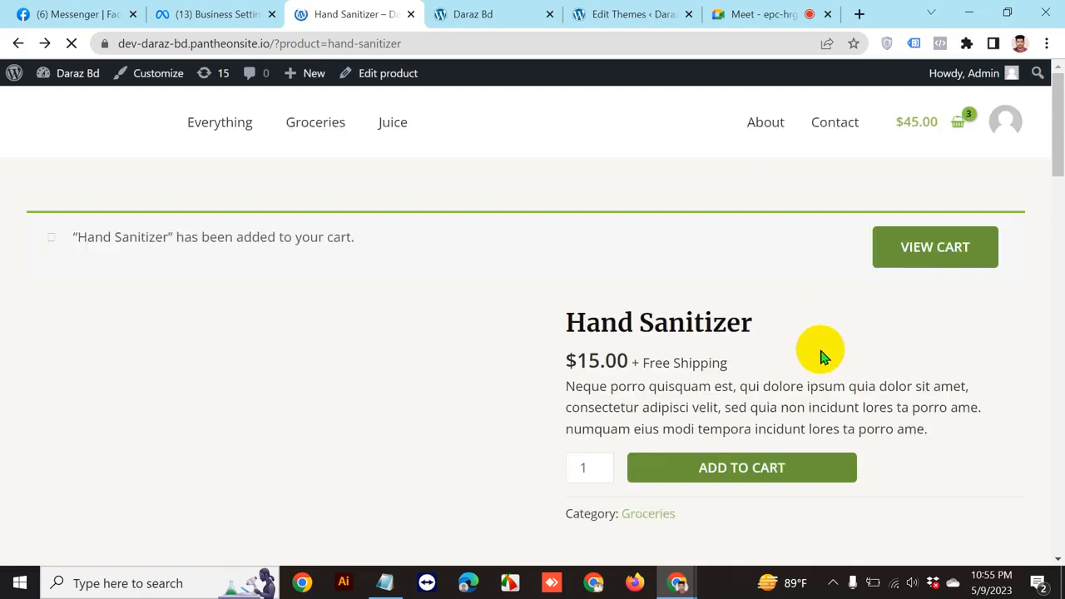
pyautogui.scroll(-2, 827, 342)
pyautogui.click(712, 317)
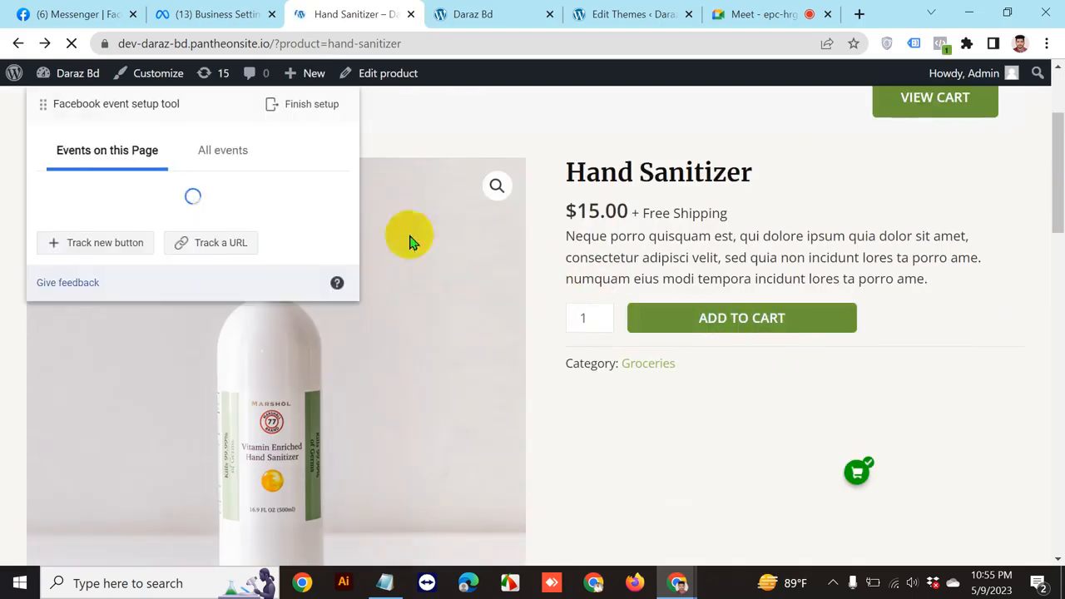
# Delete the Initiate checkout event from the list of all events, then review the events on the product page
pyautogui.click(221, 150)
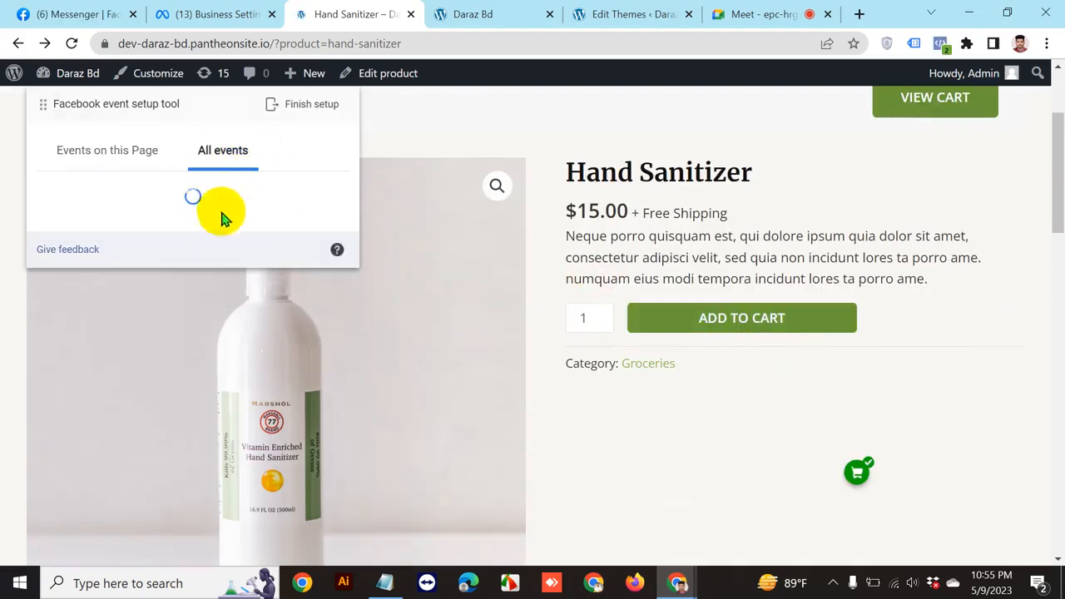
pyautogui.click(331, 254)
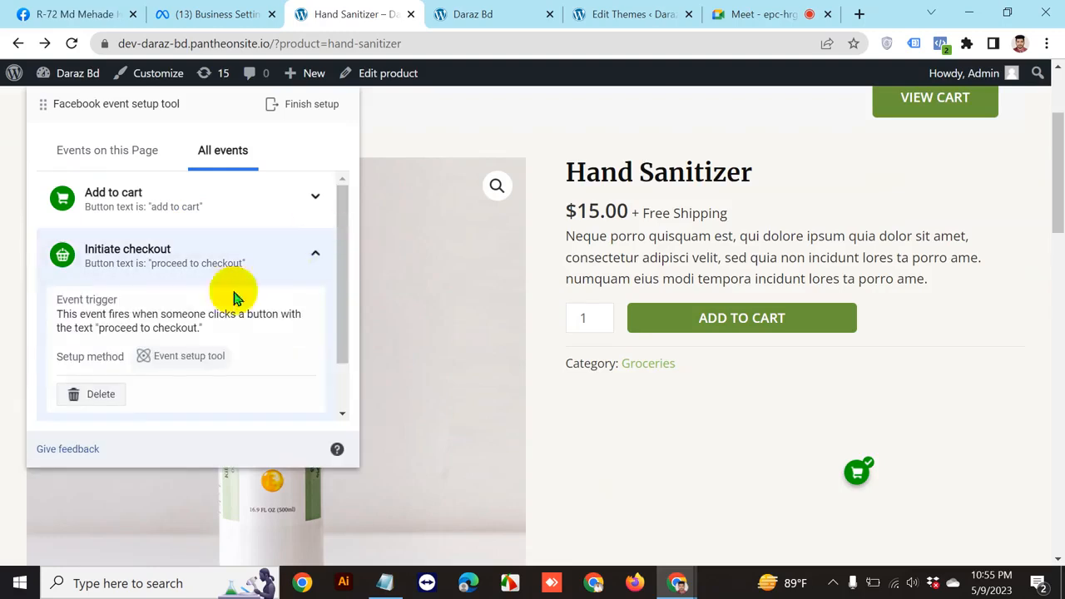
pyautogui.click(98, 391)
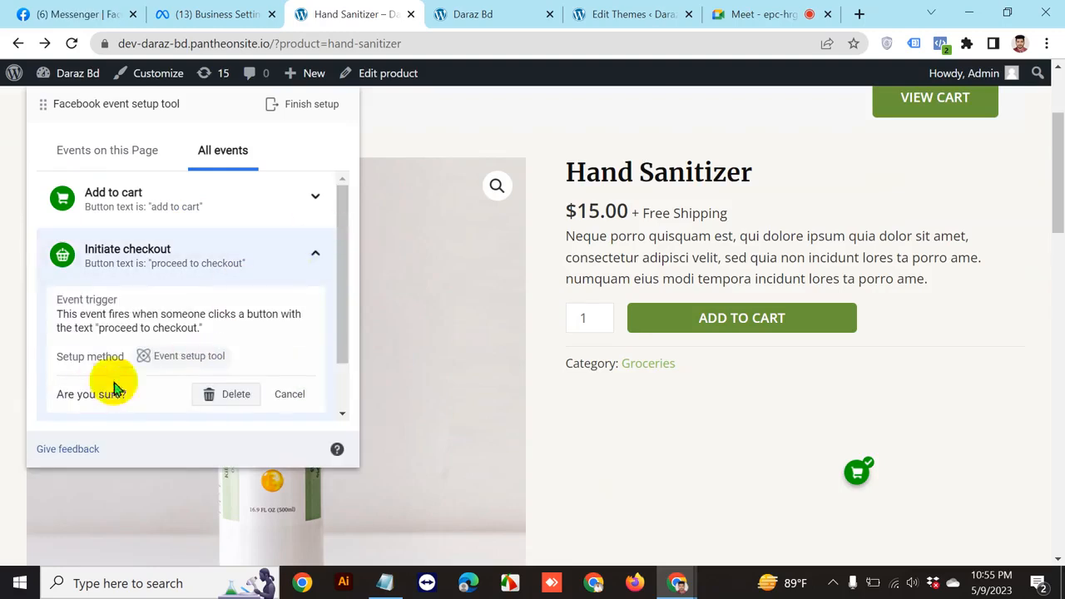
pyautogui.click(233, 395)
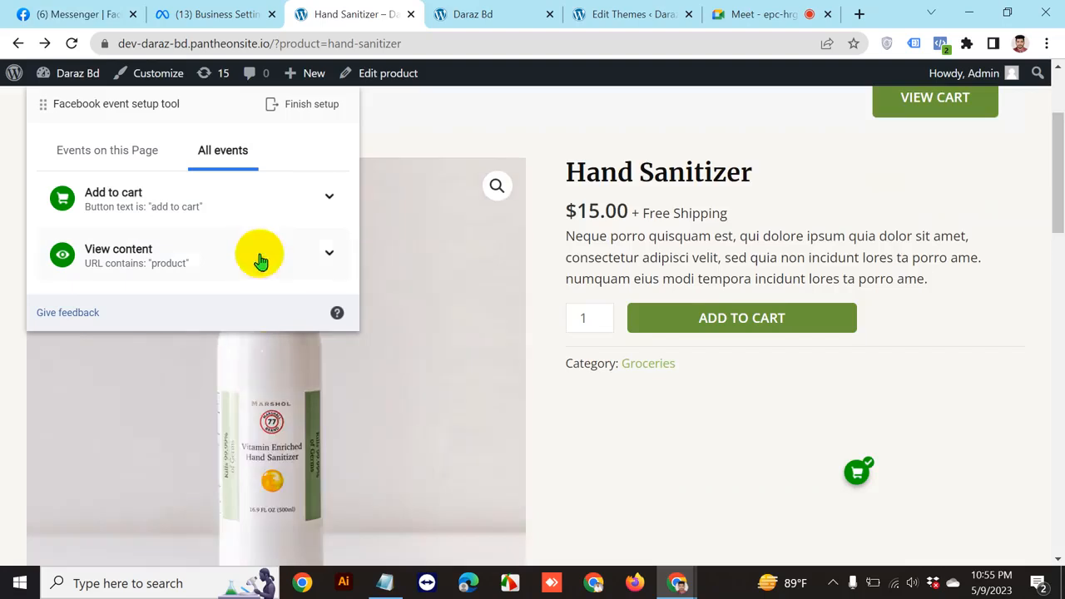
pyautogui.scroll(2, 604, 259)
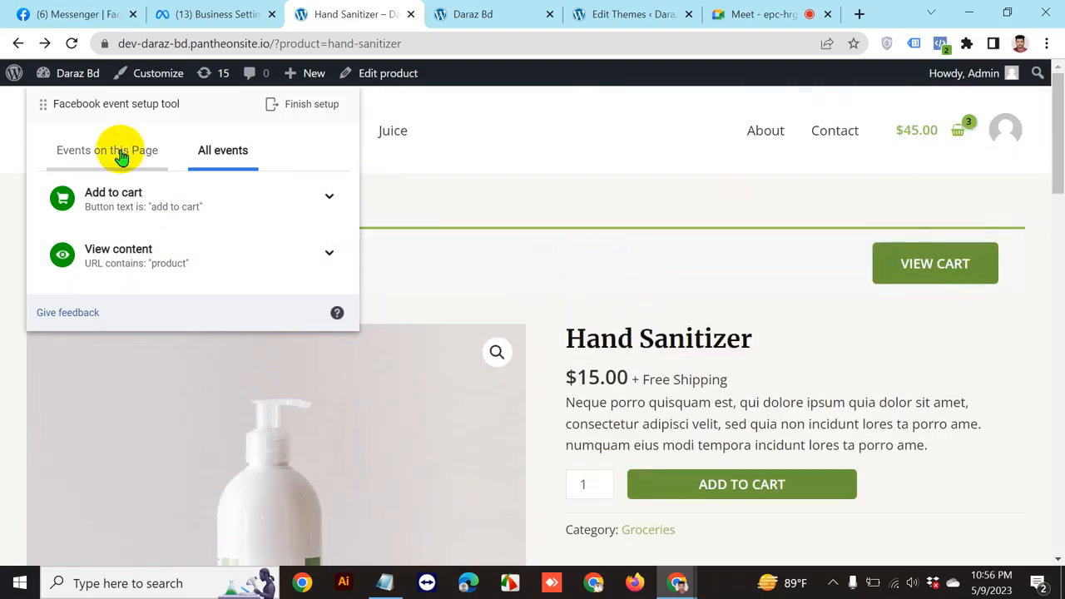
pyautogui.click(121, 157)
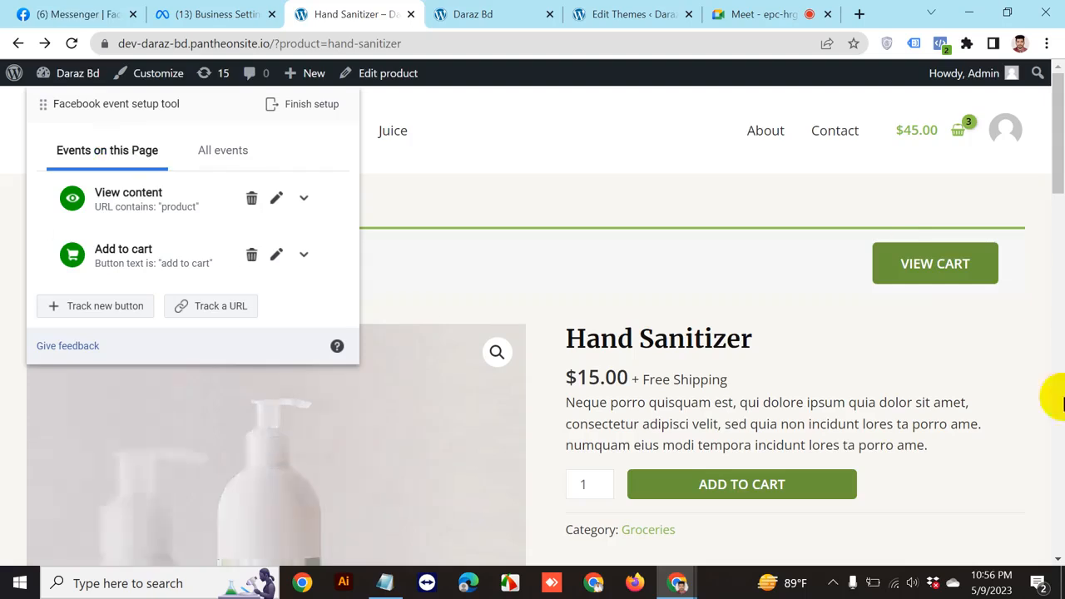
# Open the cart and track its Proceed to checkout button as an Initiate checkout event in USD, confirming the setup
pyautogui.click(910, 265)
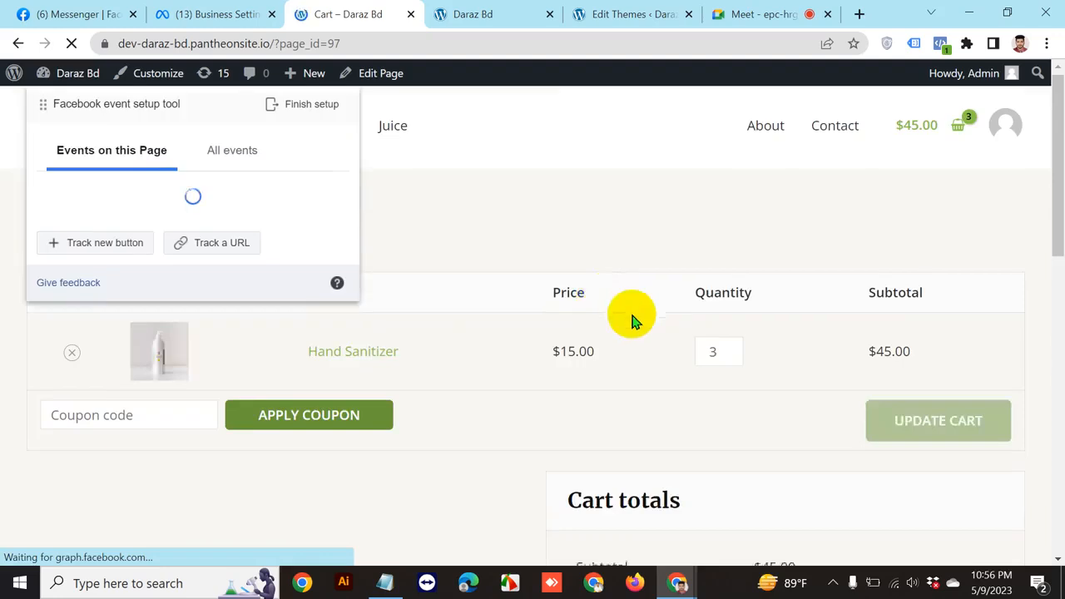
pyautogui.scroll(-2, 851, 397)
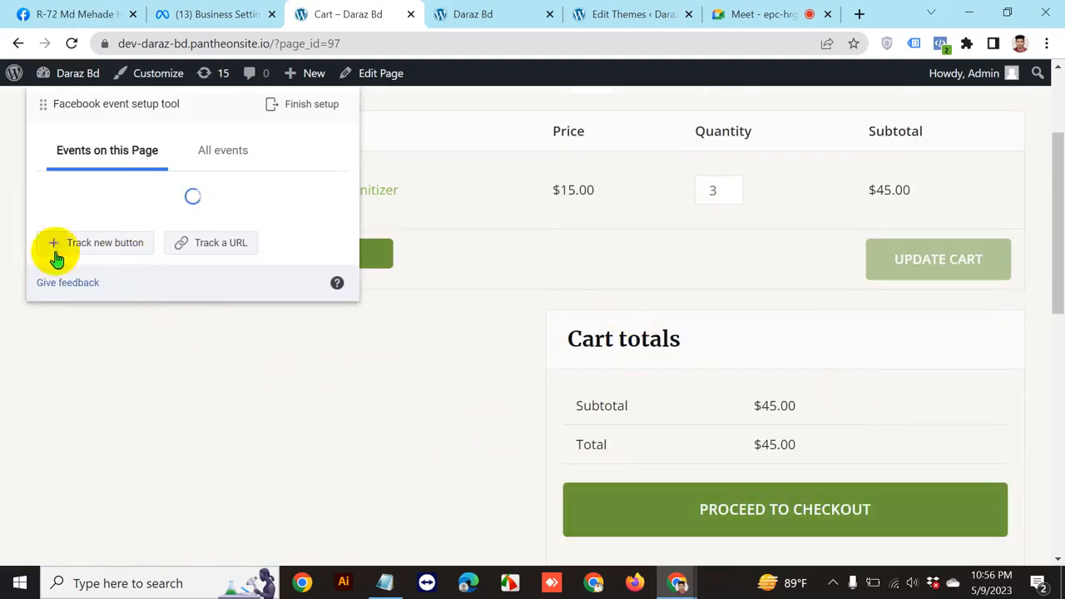
pyautogui.click(110, 251)
pyautogui.scroll(-2, 774, 357)
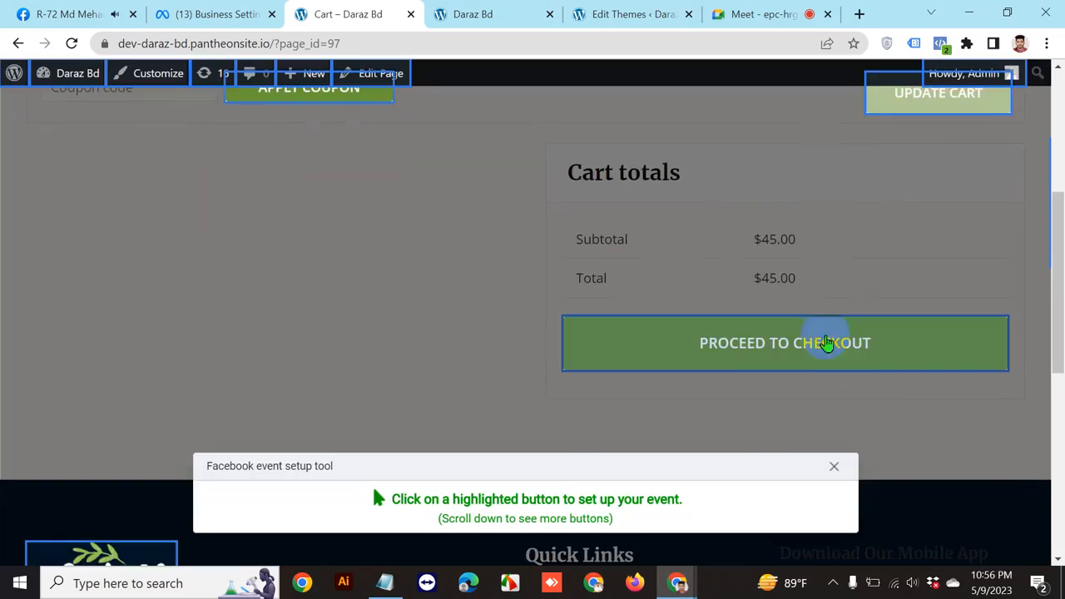
pyautogui.click(791, 338)
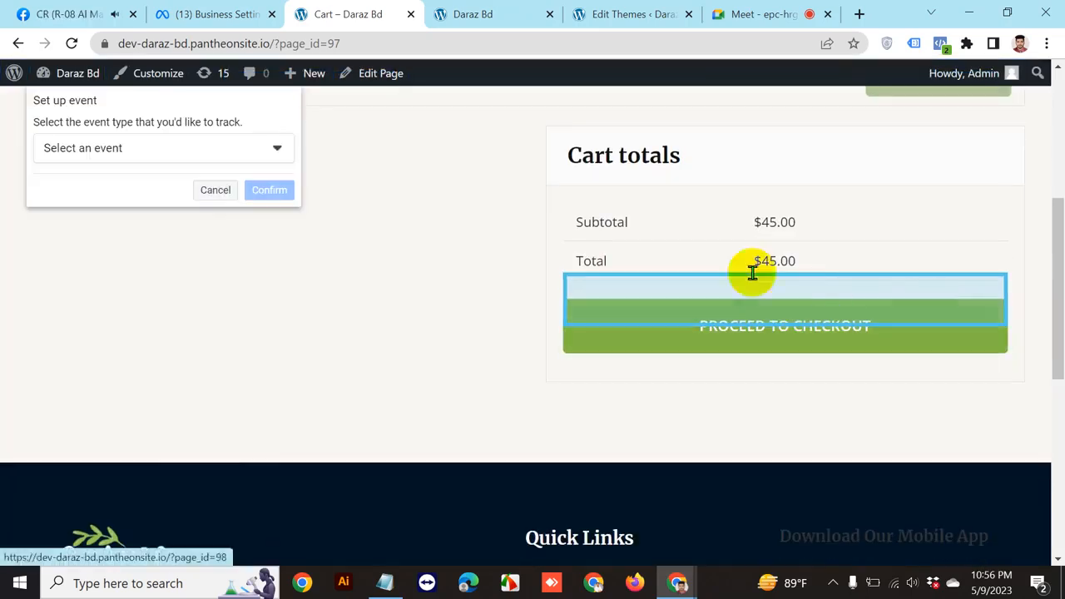
pyautogui.click(113, 148)
pyautogui.click(131, 219)
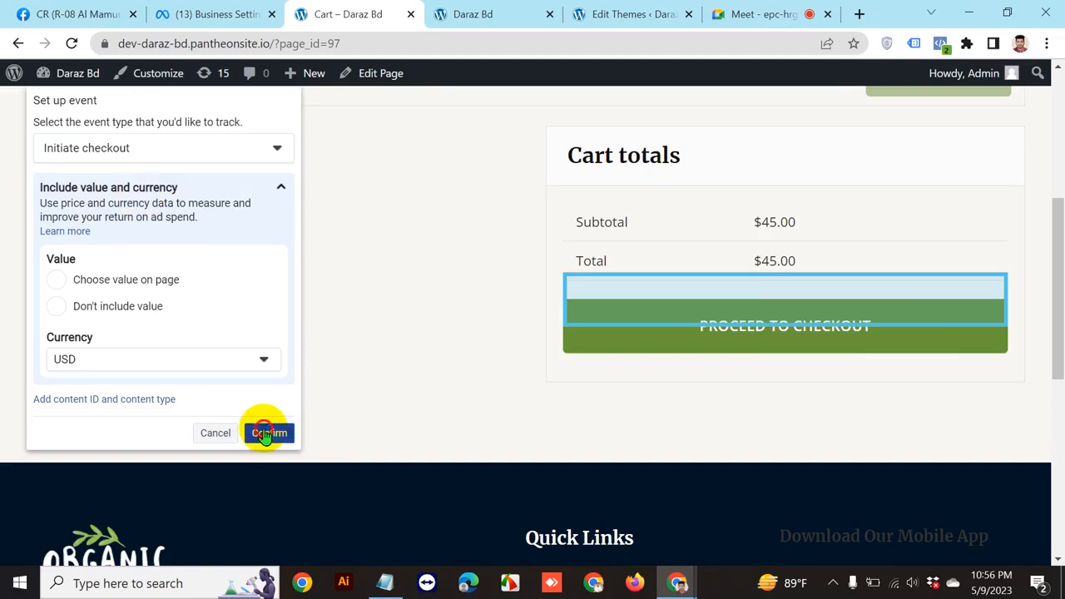
pyautogui.click(265, 433)
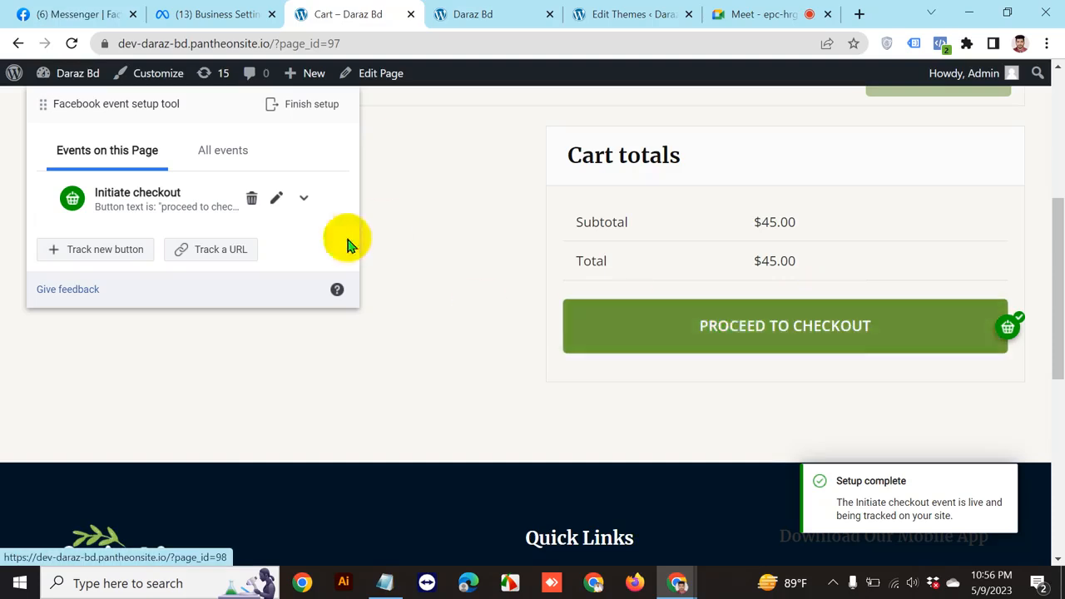
# Proceed from the cart to the checkout page and check the order summary and payment section
pyautogui.click(729, 331)
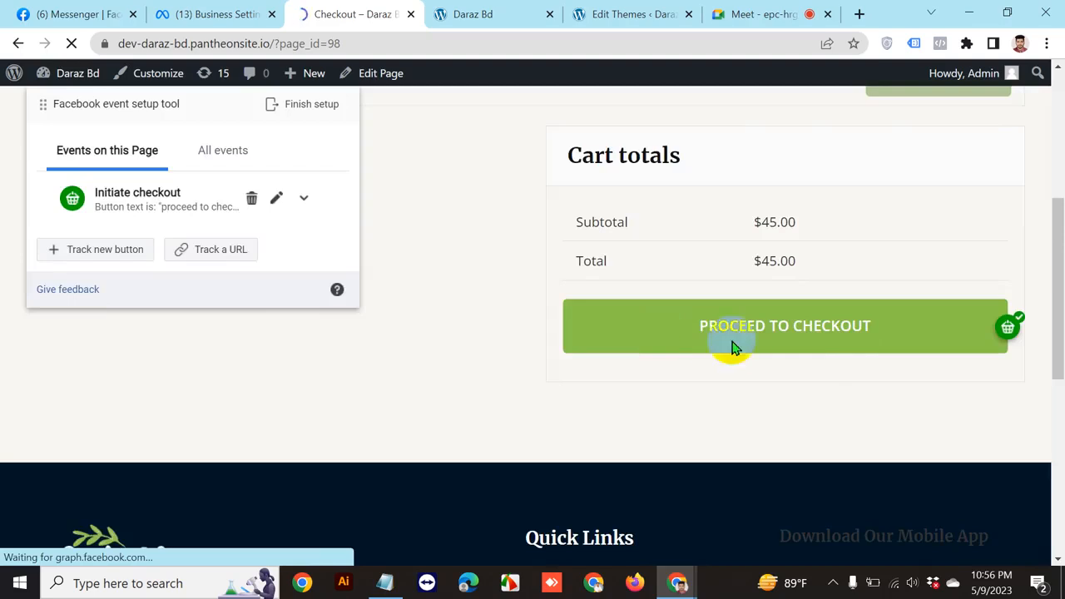
pyautogui.scroll(-3, 692, 285)
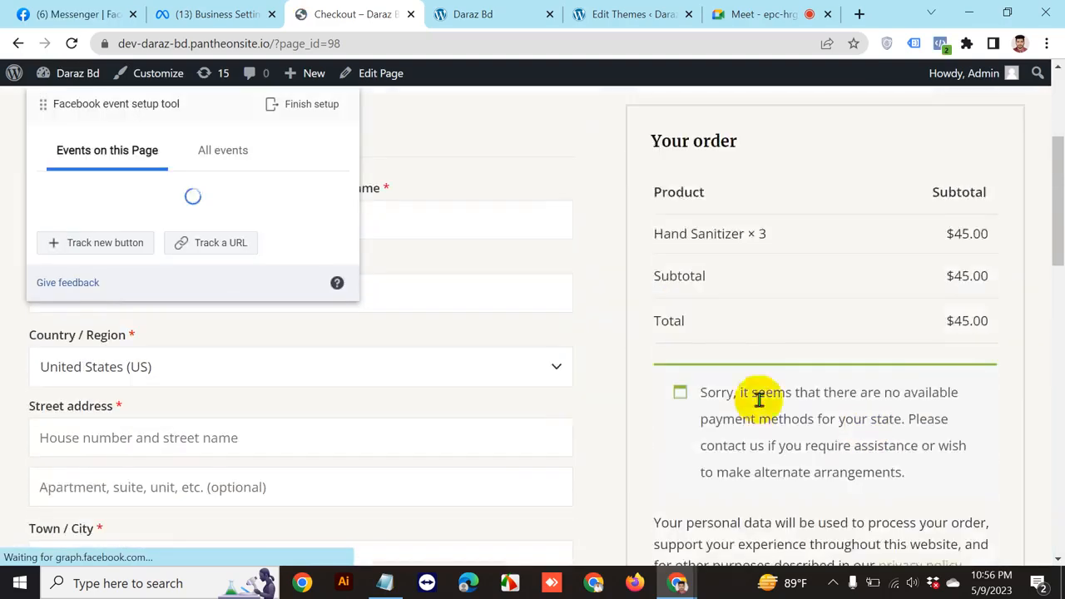
pyautogui.scroll(2, 783, 408)
pyautogui.scroll(1, 806, 403)
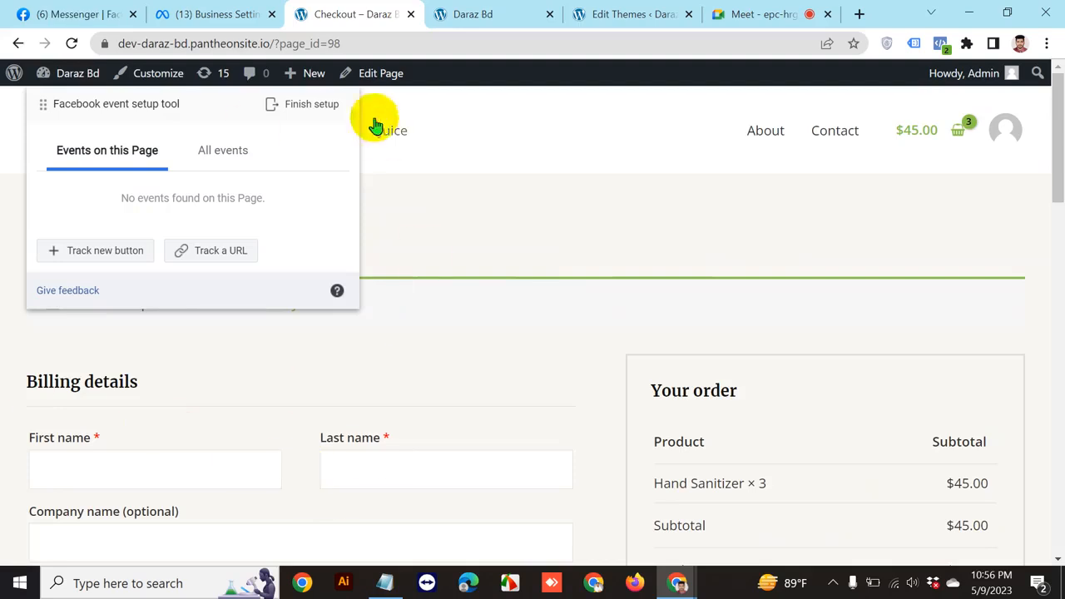
# Open the Payments section of the WooCommerce settings from the Daraz Bd admin dashboard
pyautogui.click(502, 9)
pyautogui.moveTo(60, 75)
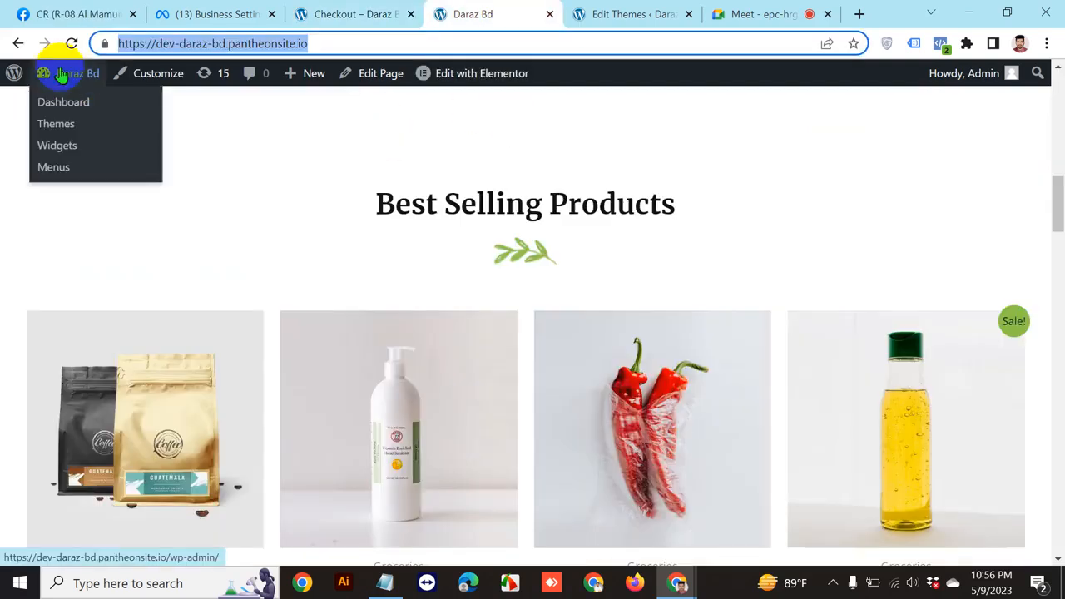
pyautogui.click(77, 103)
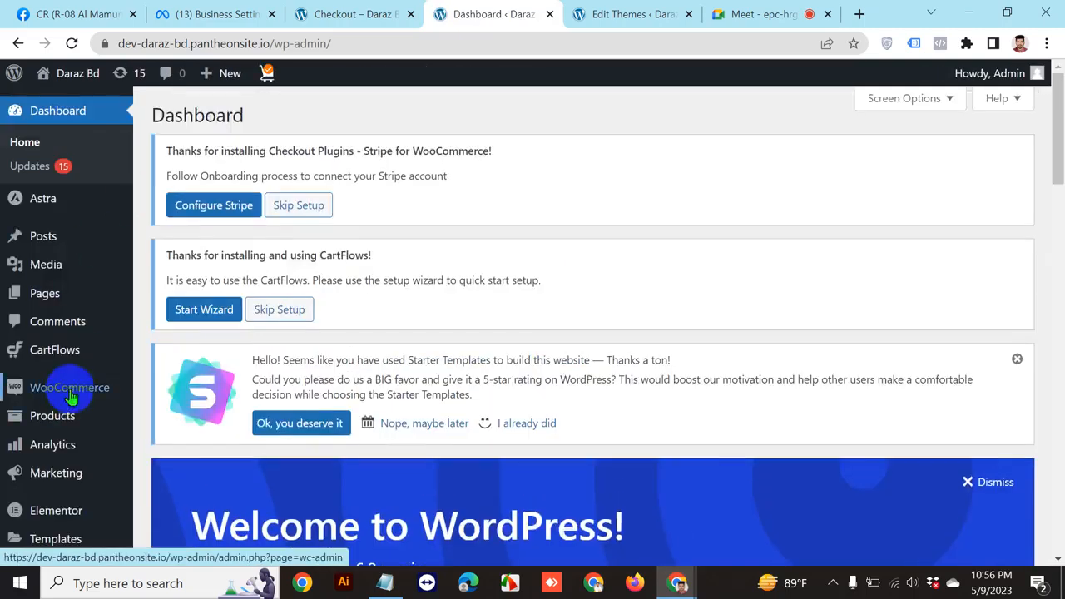
pyautogui.scroll(-2, 153, 291)
pyautogui.moveTo(83, 219)
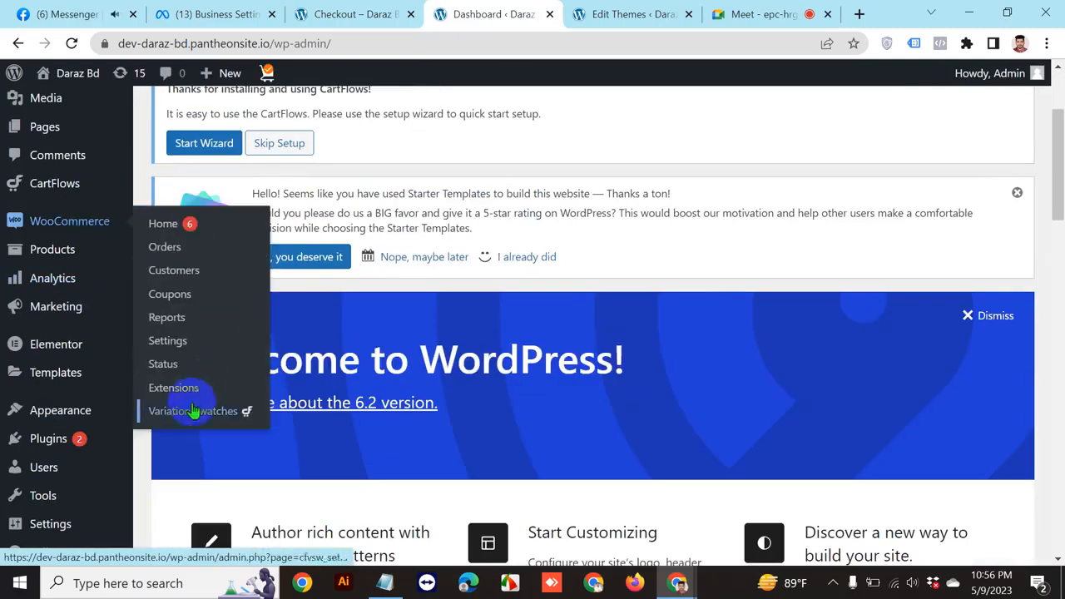
pyautogui.click(191, 346)
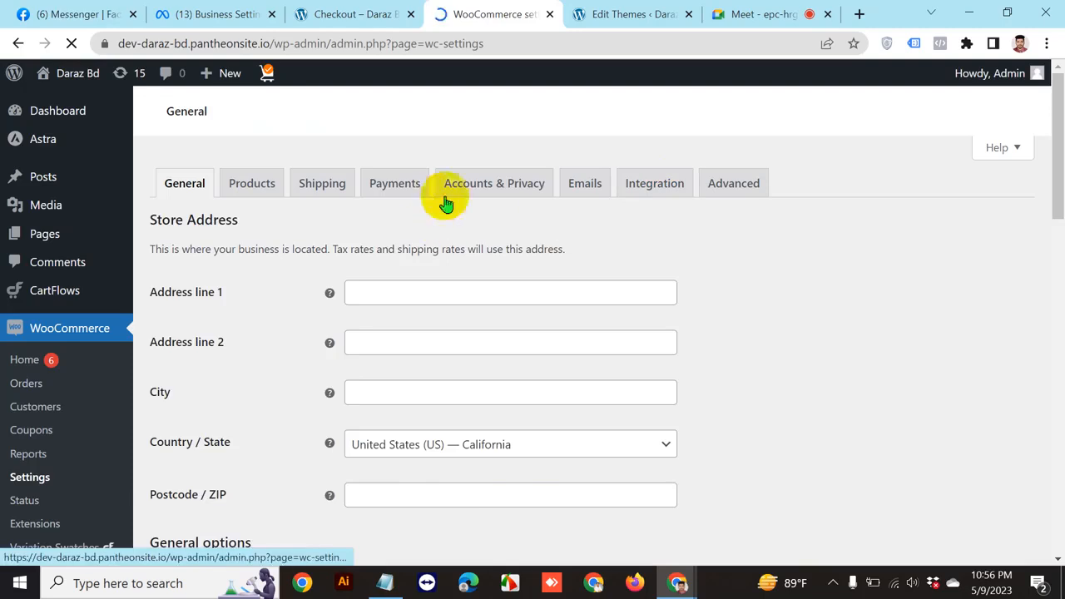
pyautogui.click(383, 190)
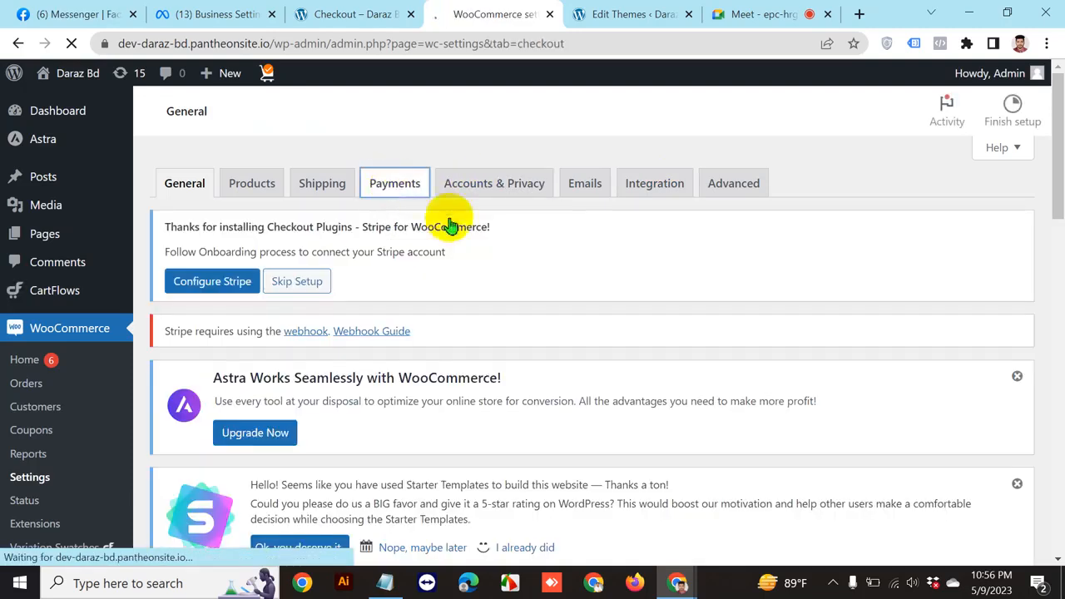
# Enable the Cash on delivery payment method and save the changes
pyautogui.scroll(-8, 804, 317)
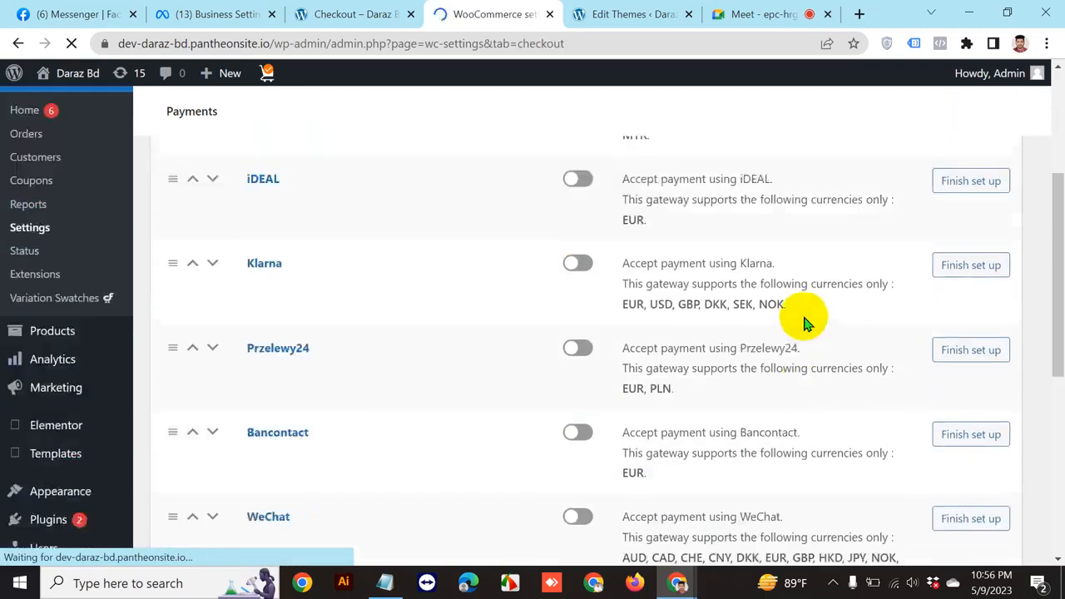
pyautogui.scroll(5, 558, 418)
pyautogui.scroll(-7, 580, 472)
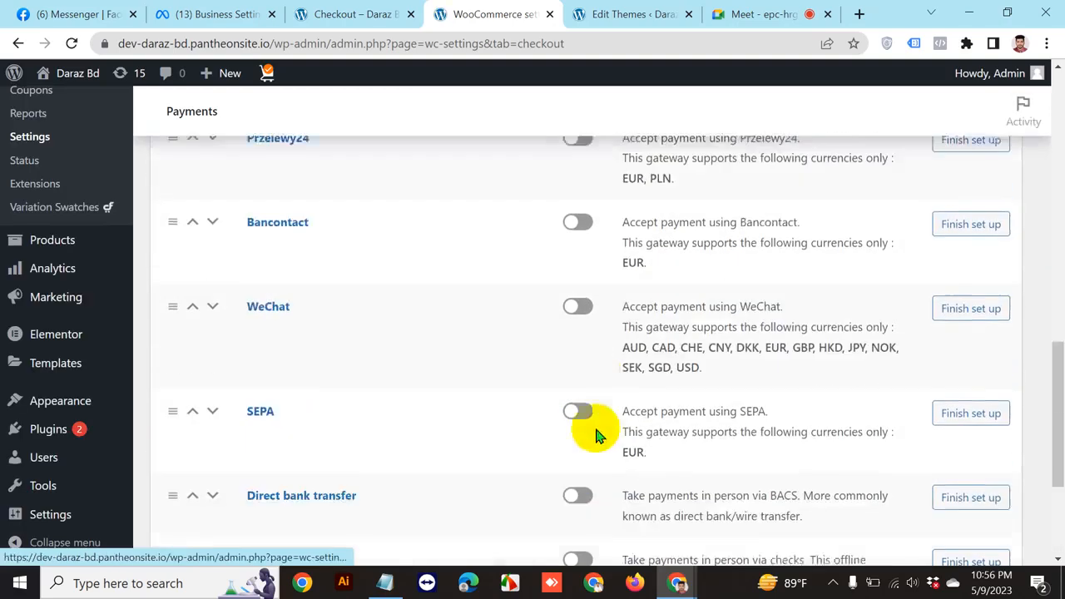
pyautogui.click(574, 289)
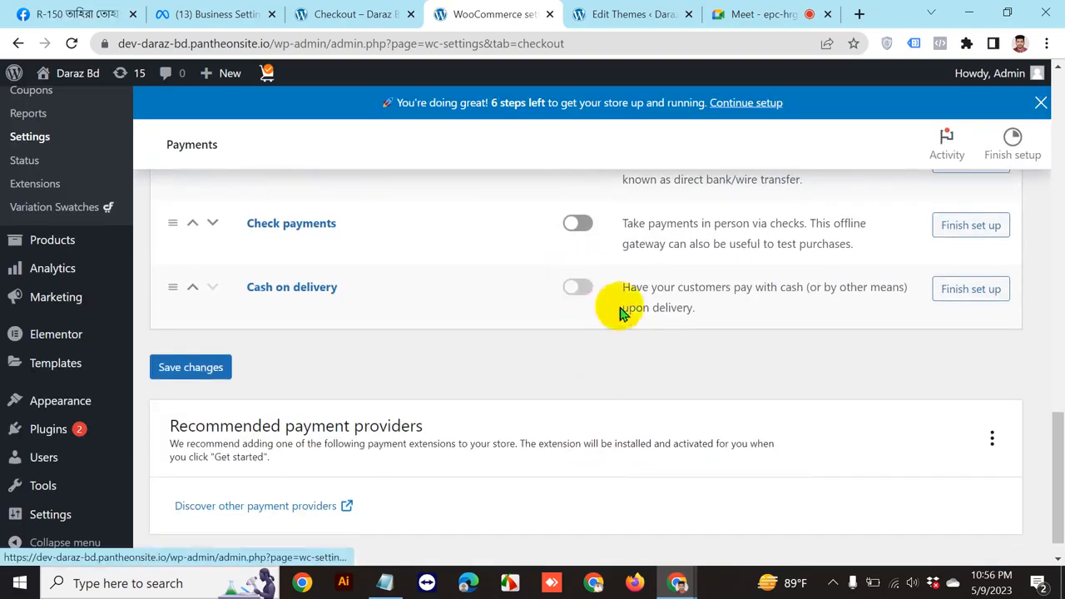
pyautogui.click(193, 369)
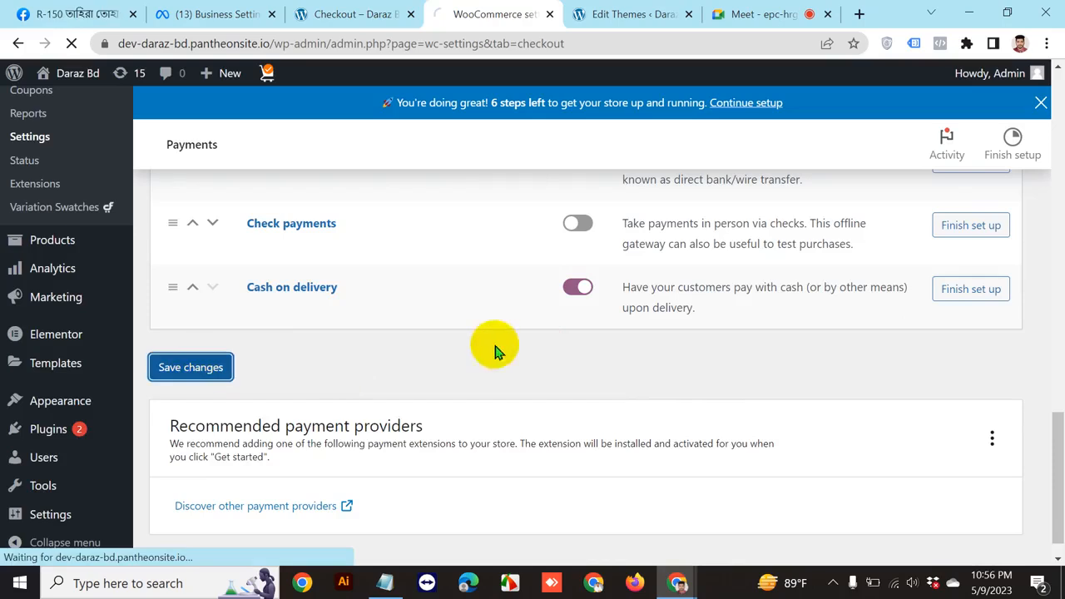
pyautogui.scroll(-10, 450, 316)
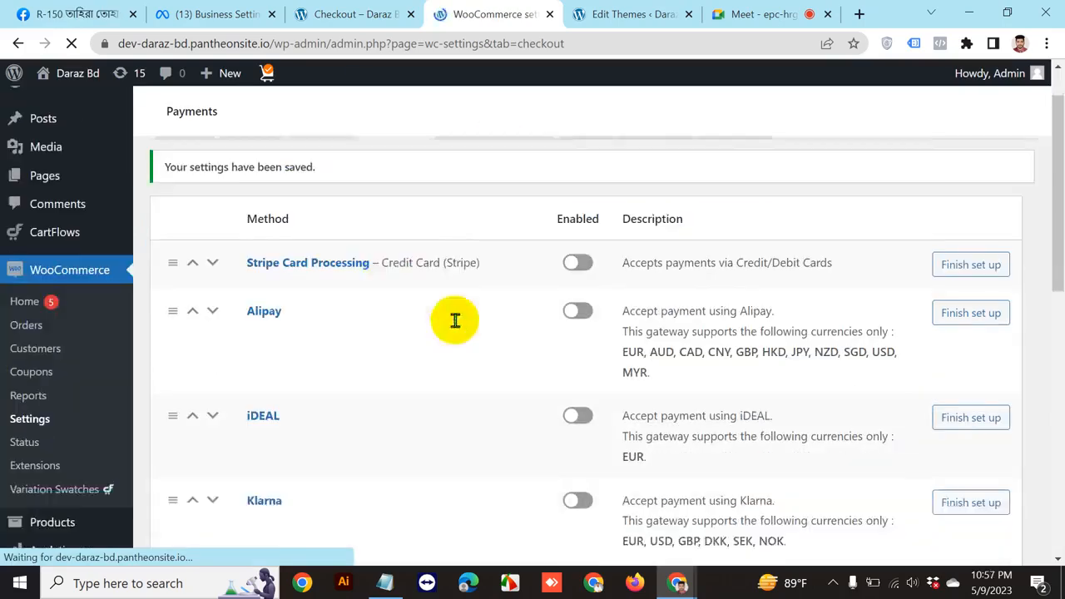
# Reload the checkout page and look over its billing and payment sections
pyautogui.click(358, 14)
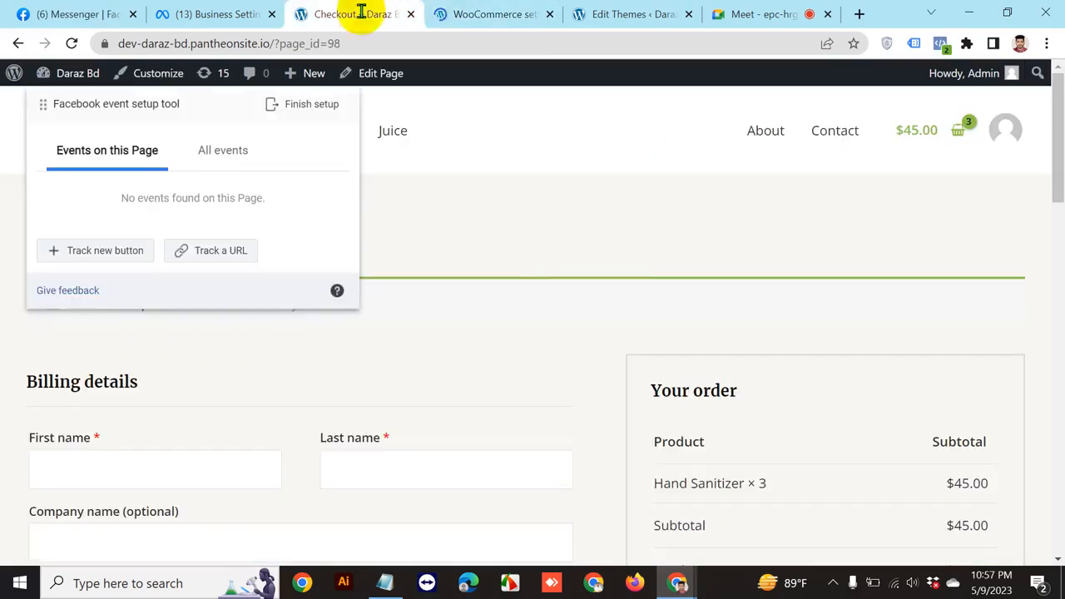
pyautogui.click(72, 45)
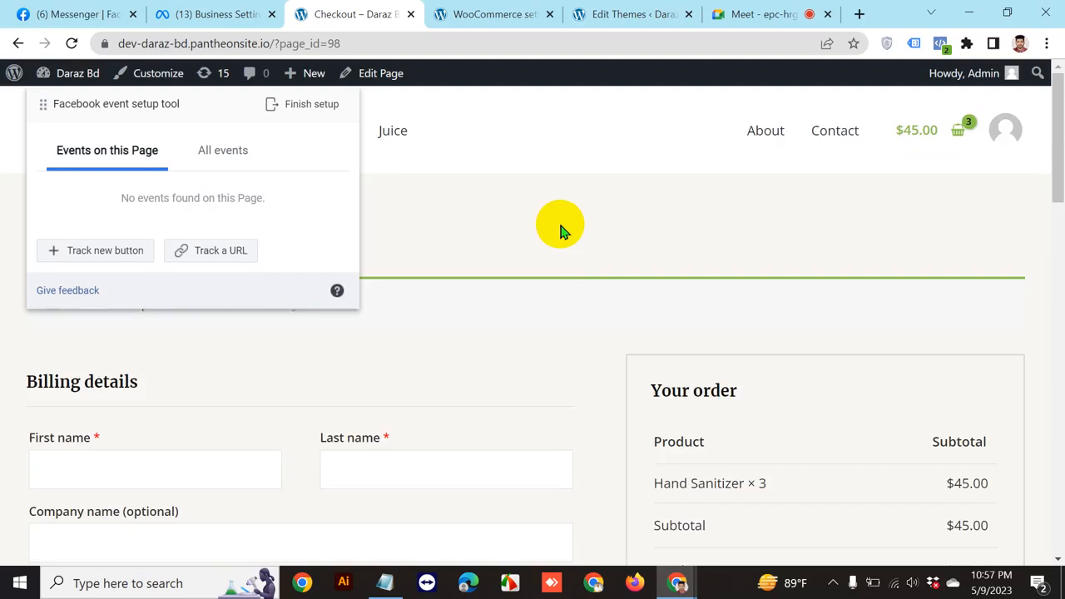
pyautogui.scroll(-7, 561, 231)
pyautogui.scroll(7, 582, 258)
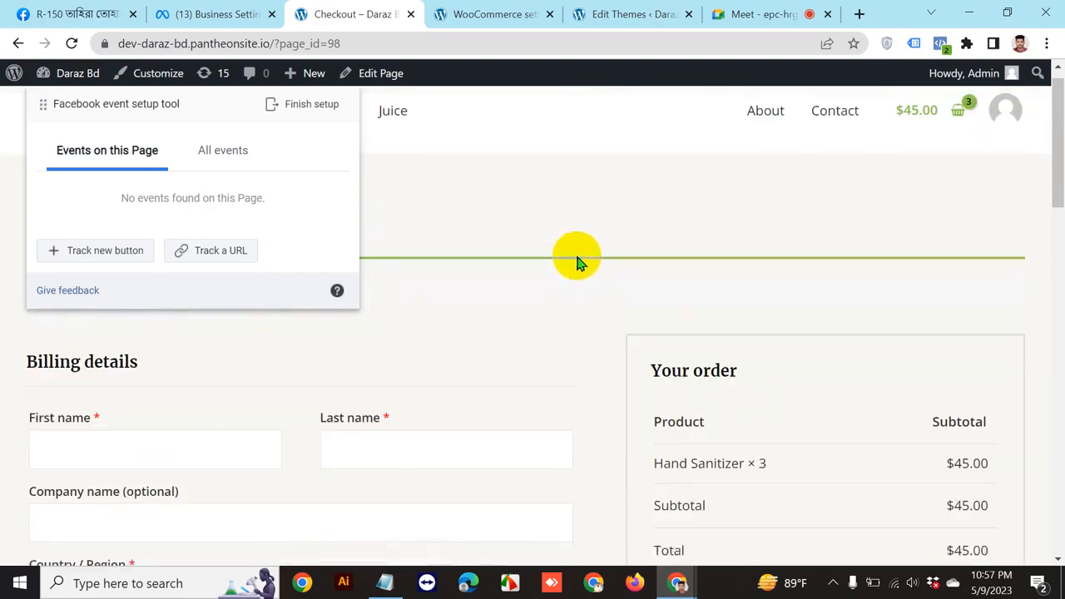
# Fill in the customer's first name and last name in the billing details of the checkout page
pyautogui.click(147, 468)
pyautogui.click(129, 515)
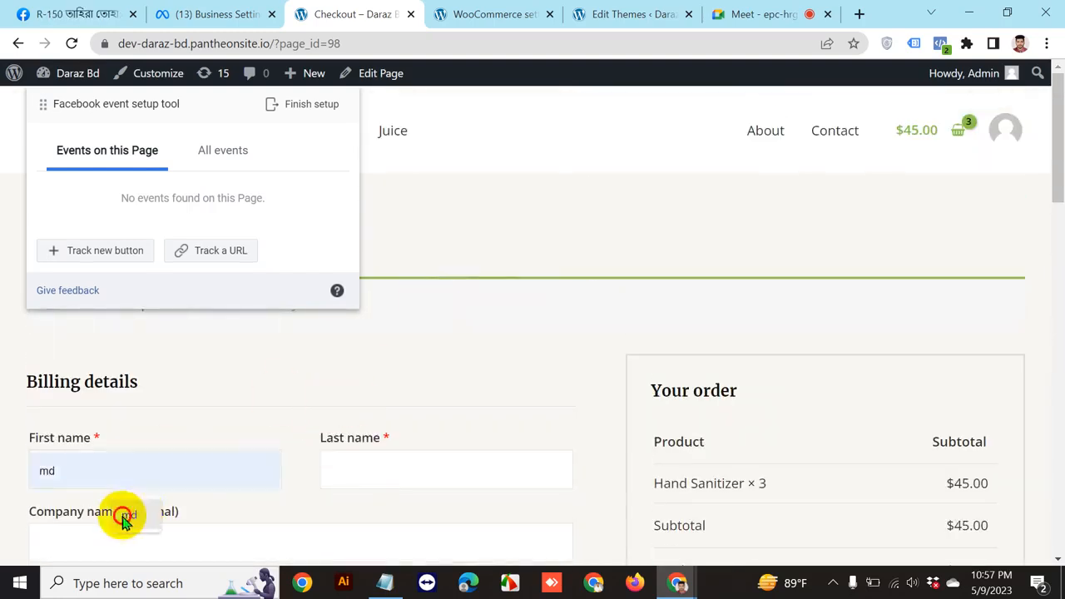
pyautogui.click(374, 475)
pyautogui.click(426, 516)
pyautogui.scroll(-1, 302, 460)
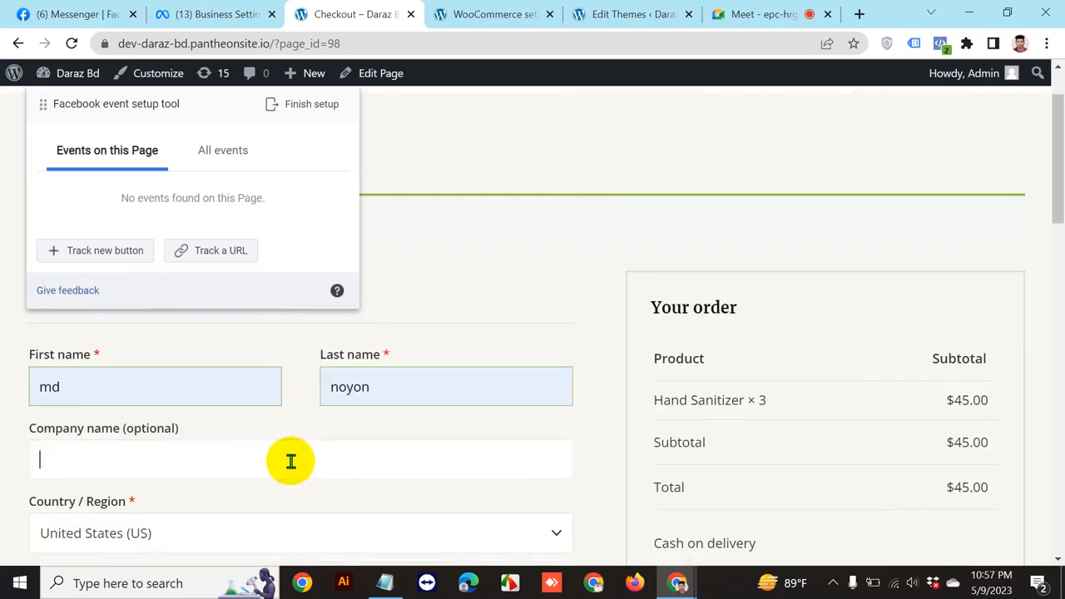
# Set the billing country/region to Bangladesh
pyautogui.scroll(-2, 362, 457)
pyautogui.click(259, 369)
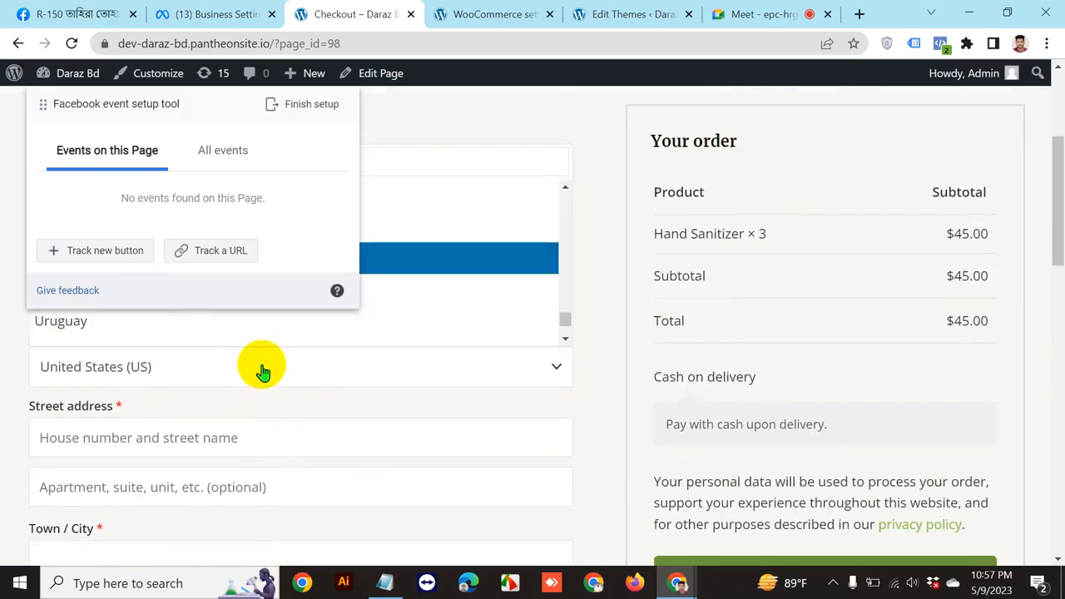
pyautogui.scroll(2, 554, 364)
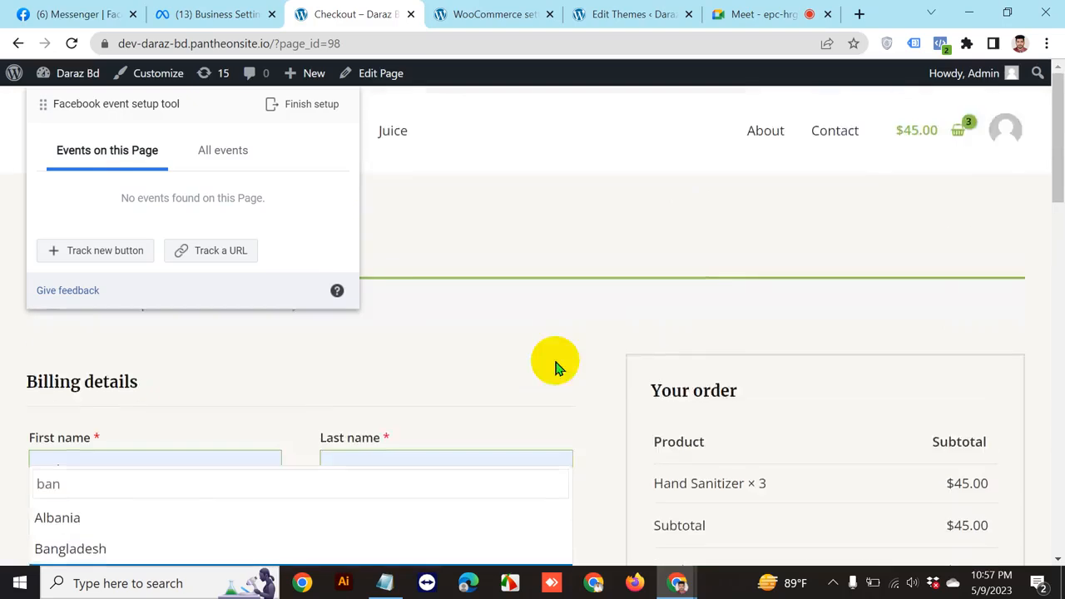
pyautogui.click(185, 474)
pyautogui.scroll(-1, 374, 435)
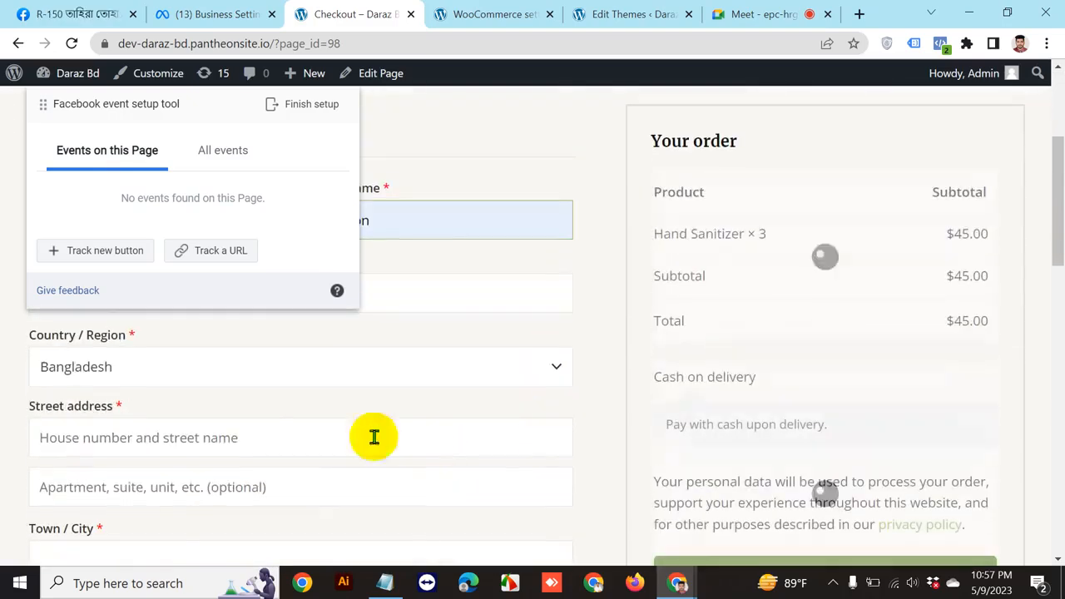
# Fill in the customer's saved street address and phone number in the billing details
pyautogui.click(250, 436)
pyautogui.click(244, 484)
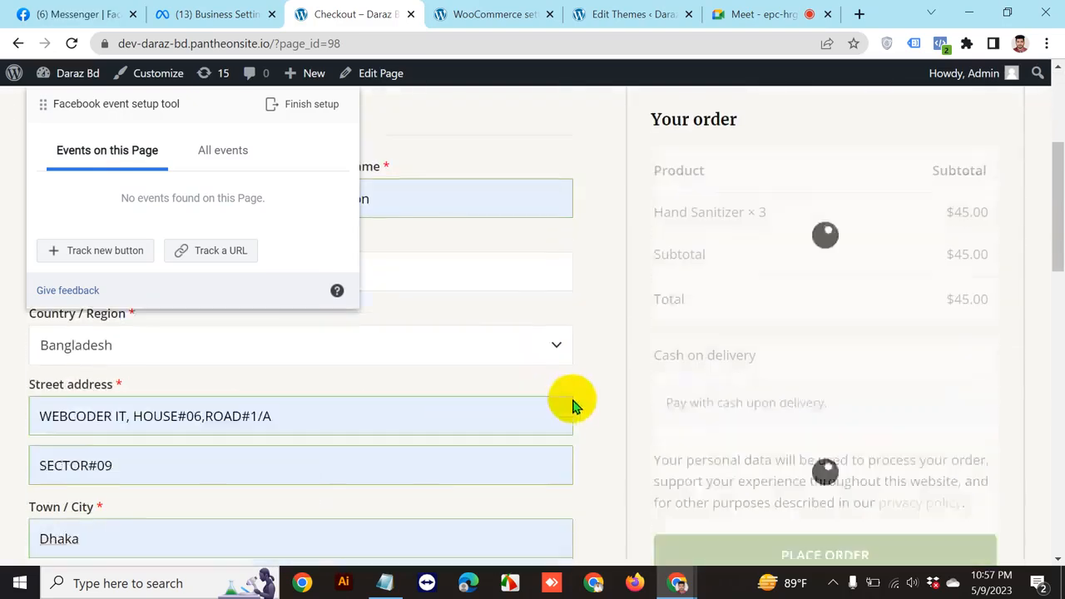
pyautogui.scroll(-3, 571, 404)
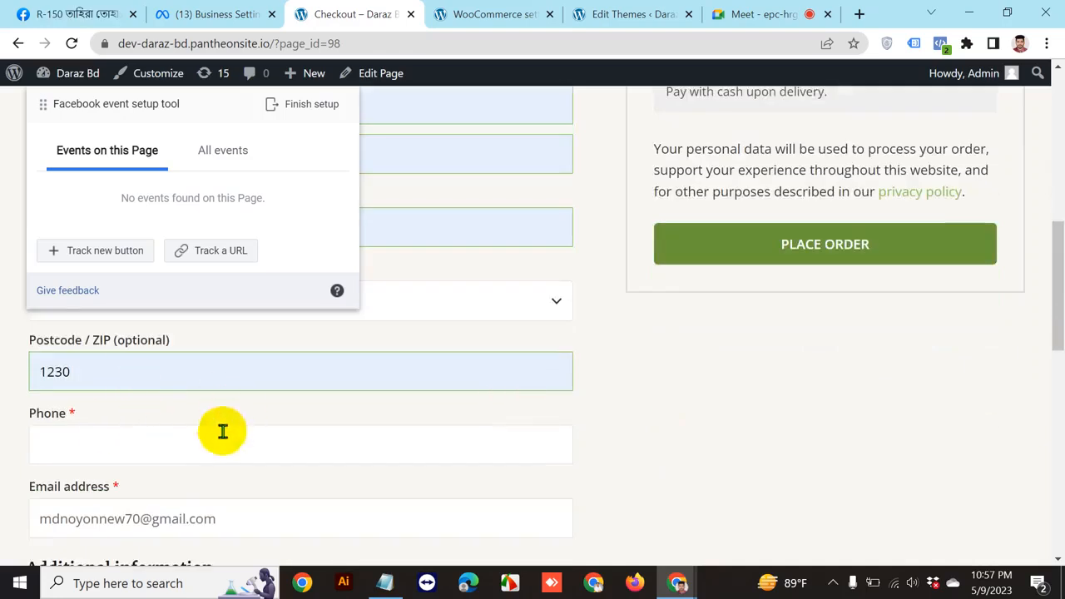
pyautogui.scroll(4, 214, 452)
pyautogui.scroll(-4, 207, 452)
pyautogui.click(172, 445)
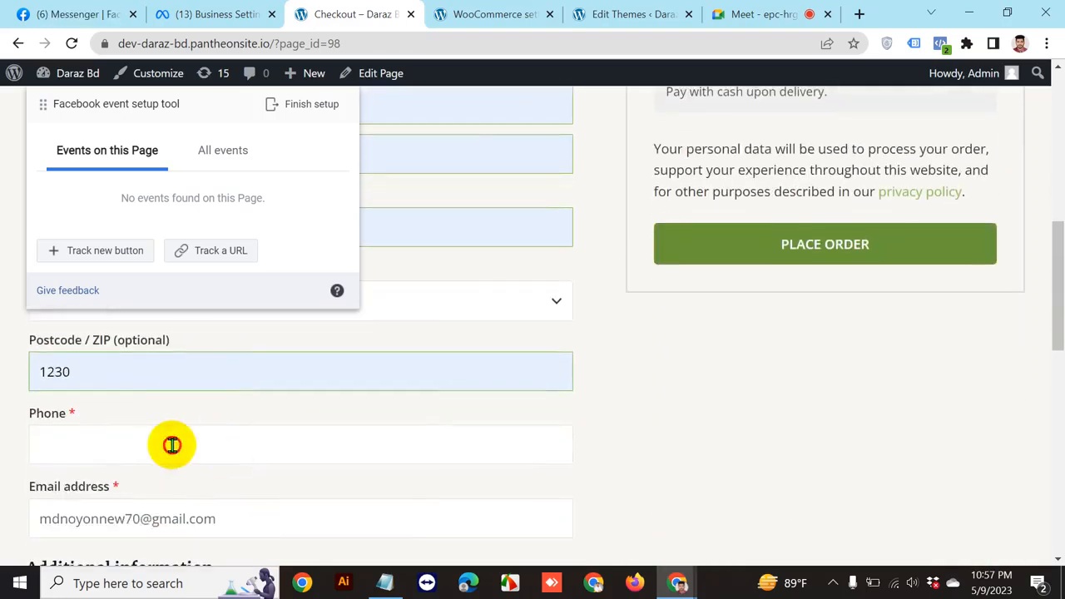
pyautogui.click(153, 490)
# Try to place the order with the billing details filled in so far
pyautogui.scroll(-1, 345, 440)
pyautogui.scroll(4, 352, 442)
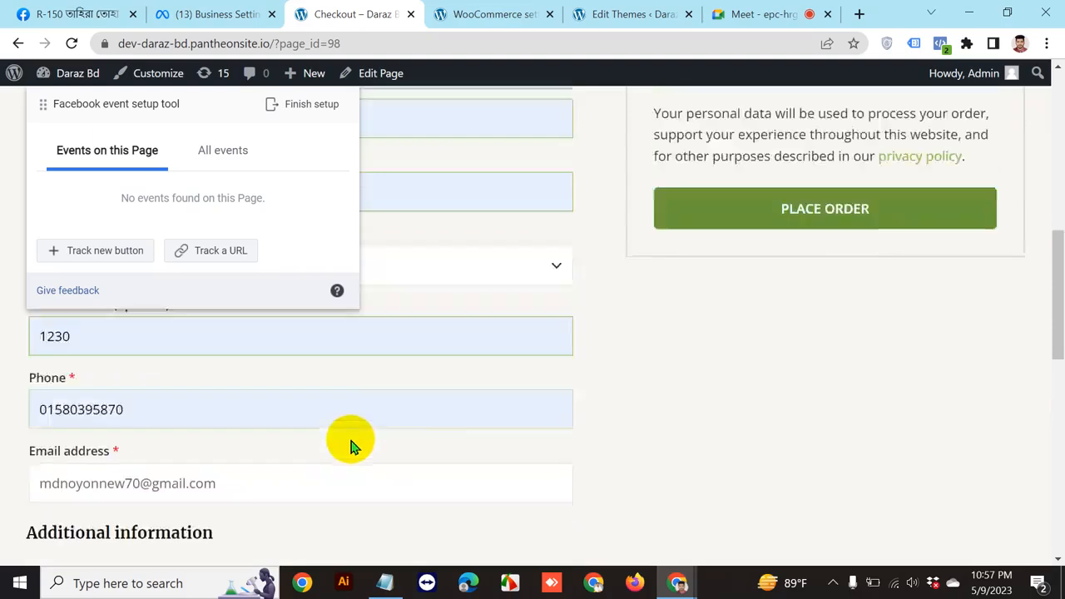
pyautogui.scroll(4, 615, 399)
pyautogui.scroll(-5, 500, 392)
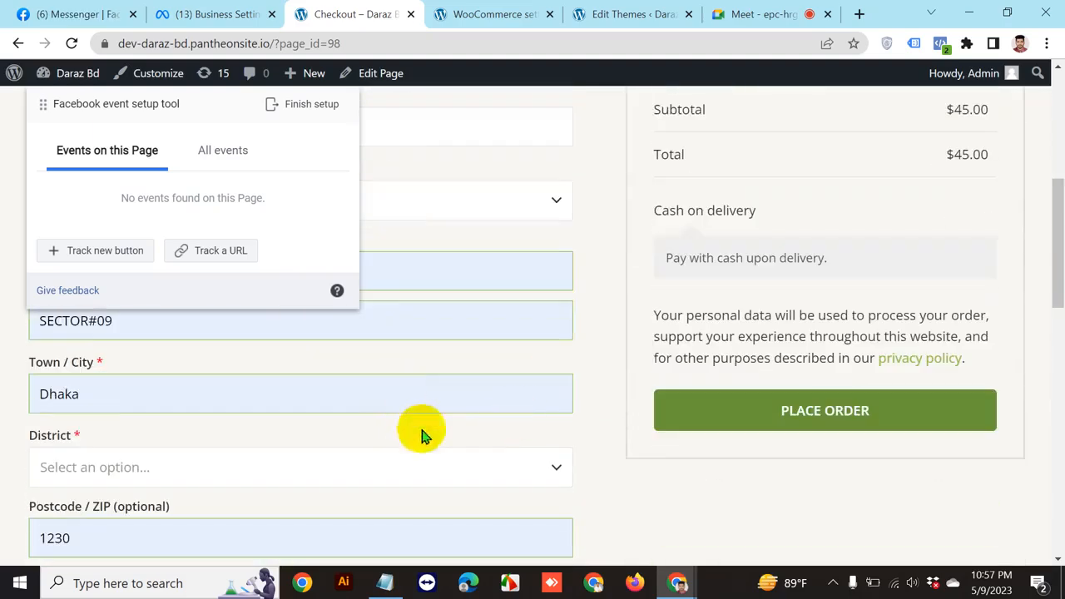
pyautogui.click(833, 410)
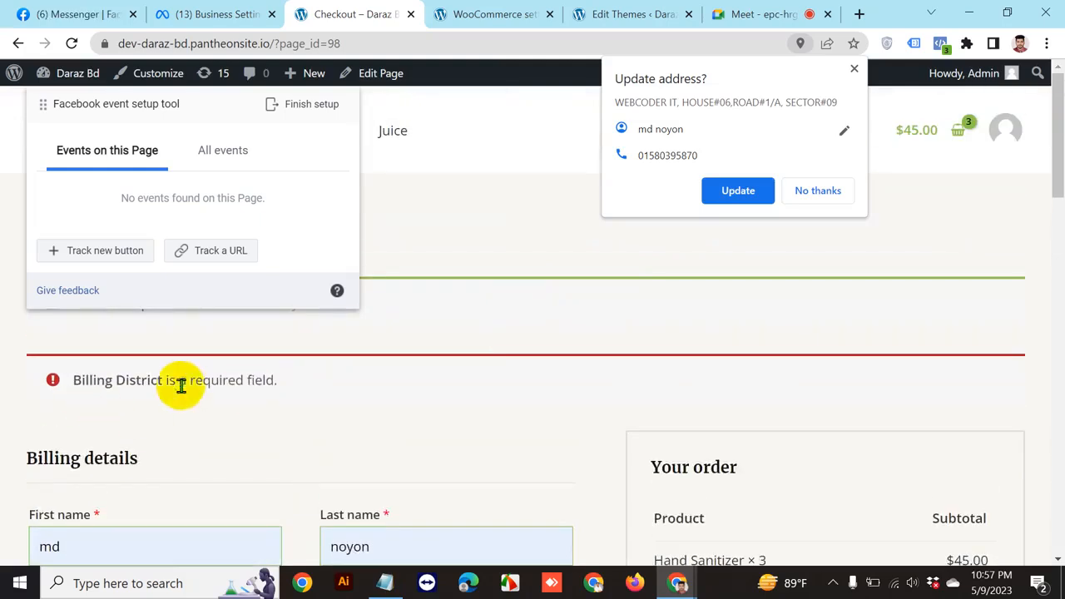
# Select Dhaka as the district in the billing details
pyautogui.scroll(-8, 350, 395)
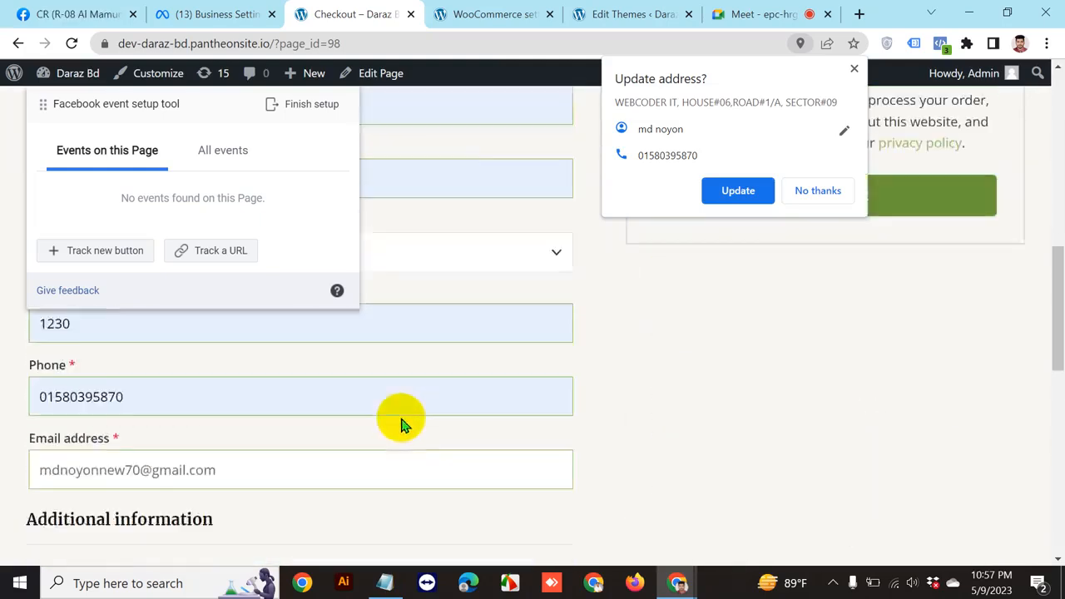
pyautogui.scroll(1, 399, 423)
pyautogui.scroll(2, 395, 419)
pyautogui.scroll(-1, 360, 391)
pyautogui.click(229, 453)
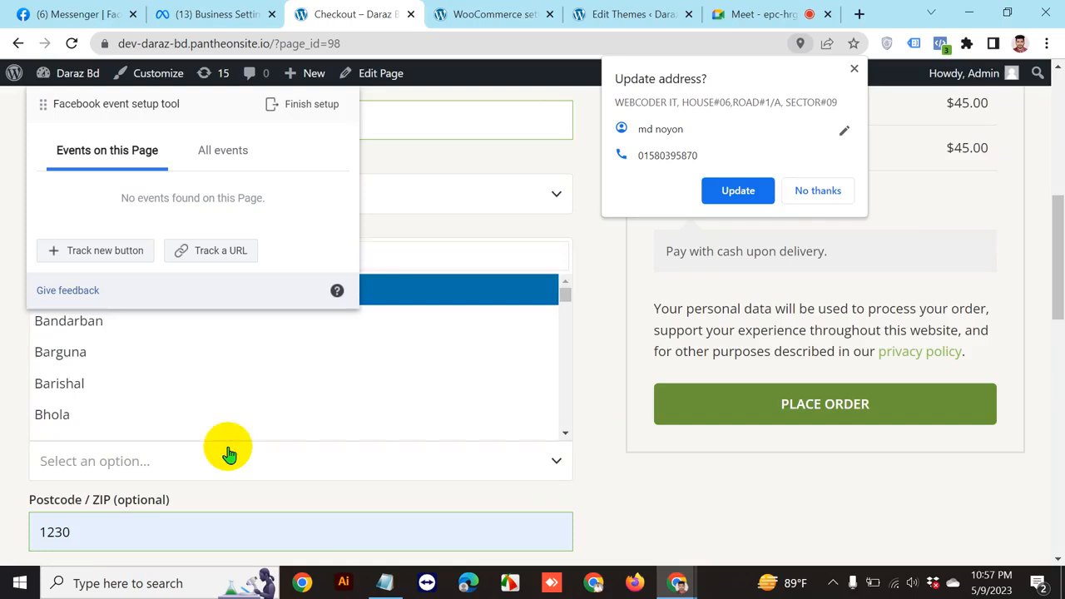
pyautogui.write('dha')
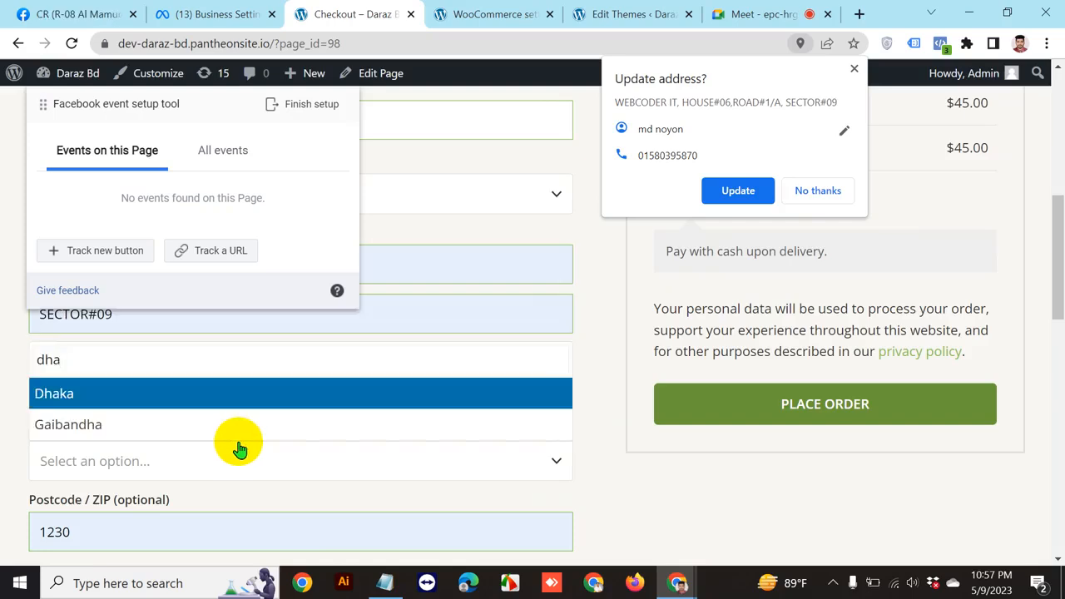
pyautogui.click(221, 401)
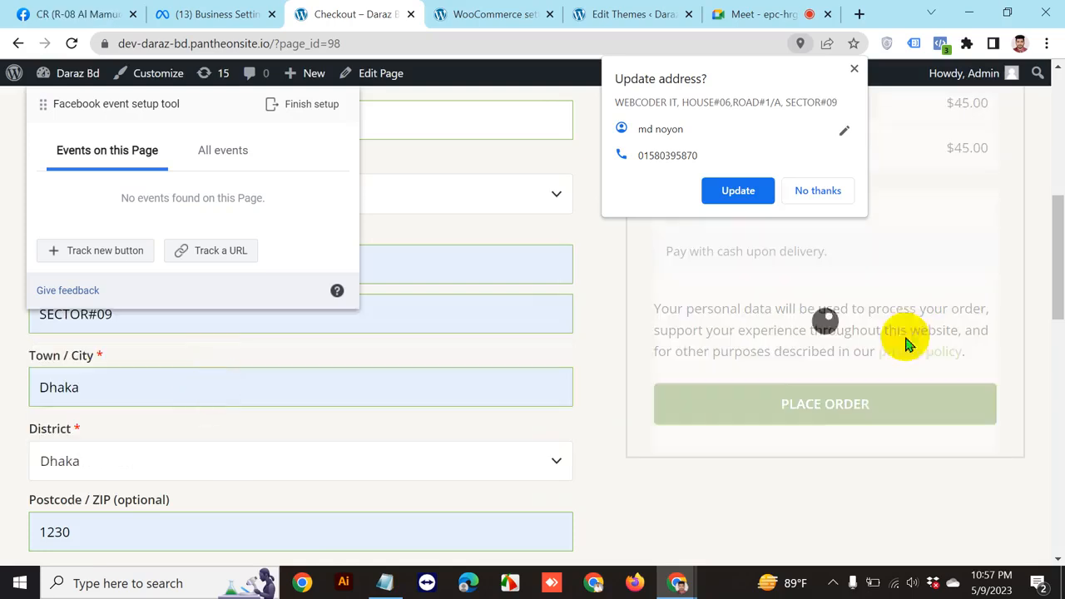
# Decline the browser's address update and place the Cash on delivery order
pyautogui.click(795, 193)
pyautogui.click(818, 407)
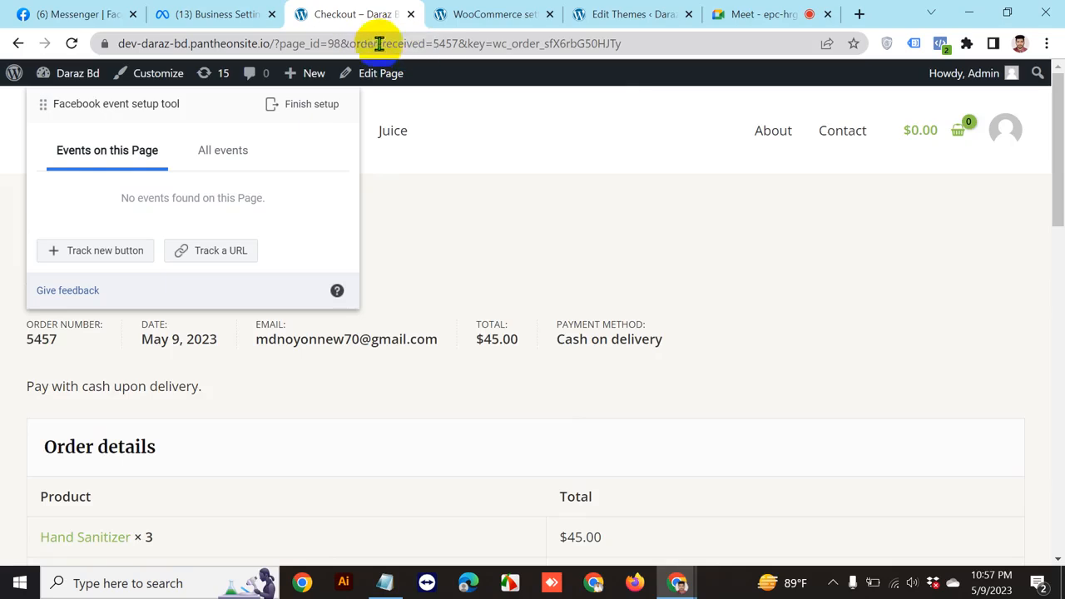
pyautogui.scroll(-5, 672, 261)
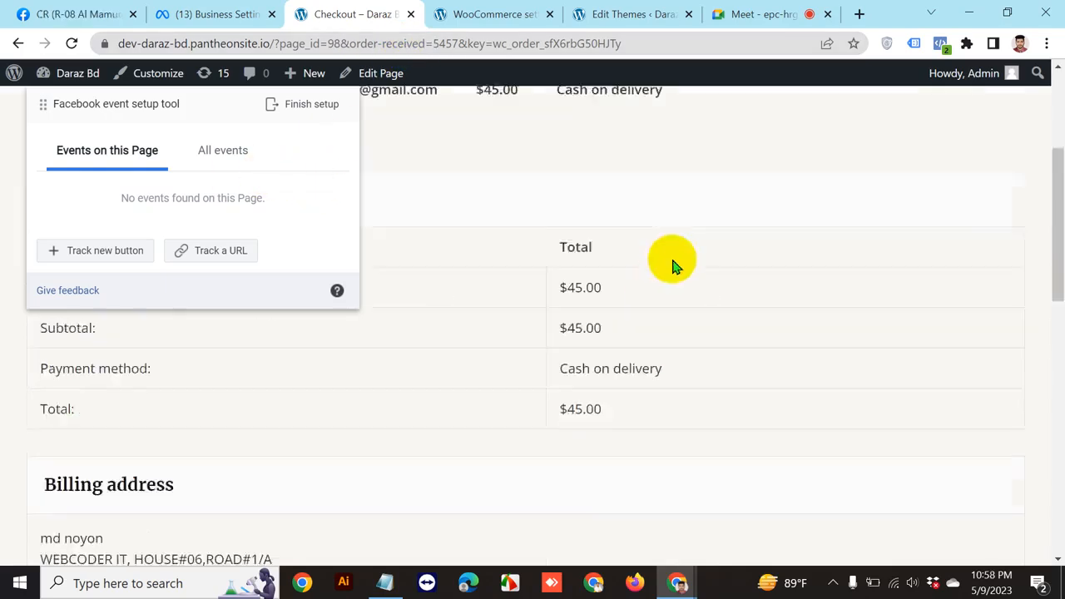
pyautogui.scroll(5, 756, 409)
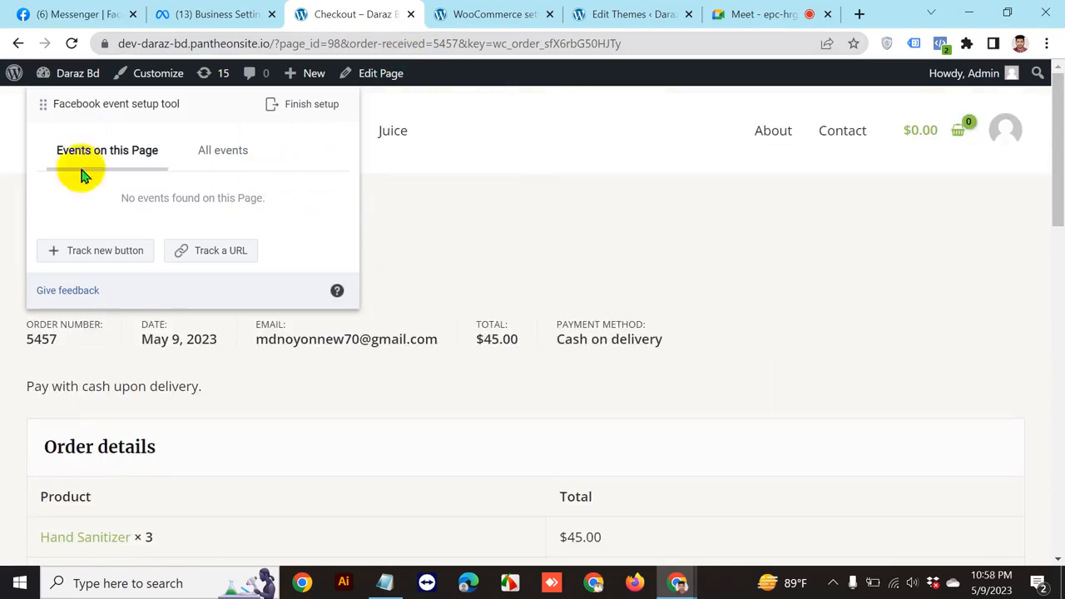
# Start tracking an event by URL on the order confirmation page, with the rule set to URL contains "order-received"
pyautogui.click(219, 251)
pyautogui.click(115, 201)
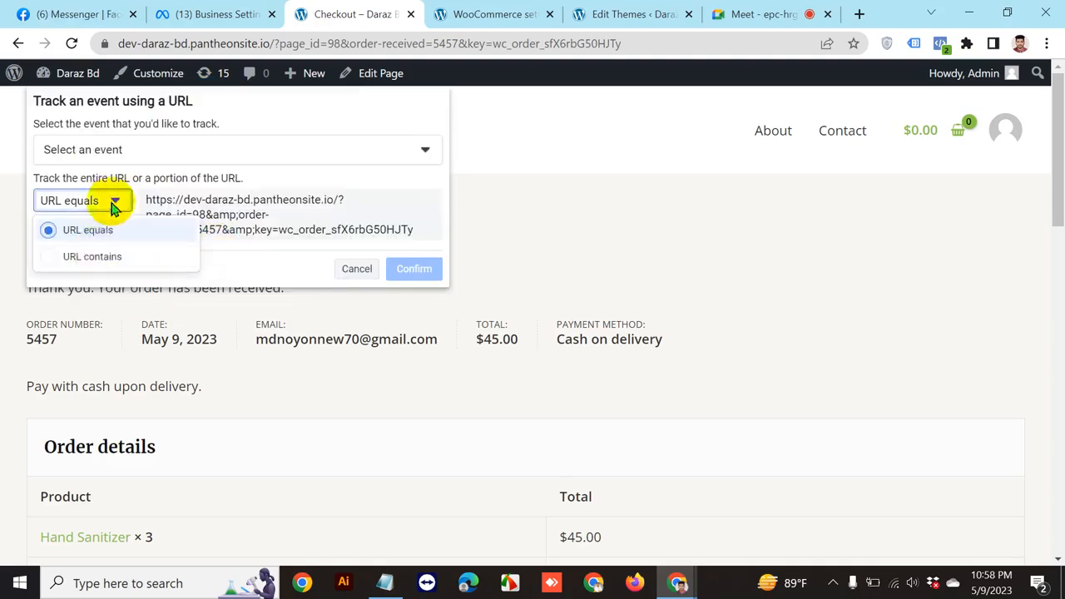
pyautogui.click(91, 255)
pyautogui.click(266, 254)
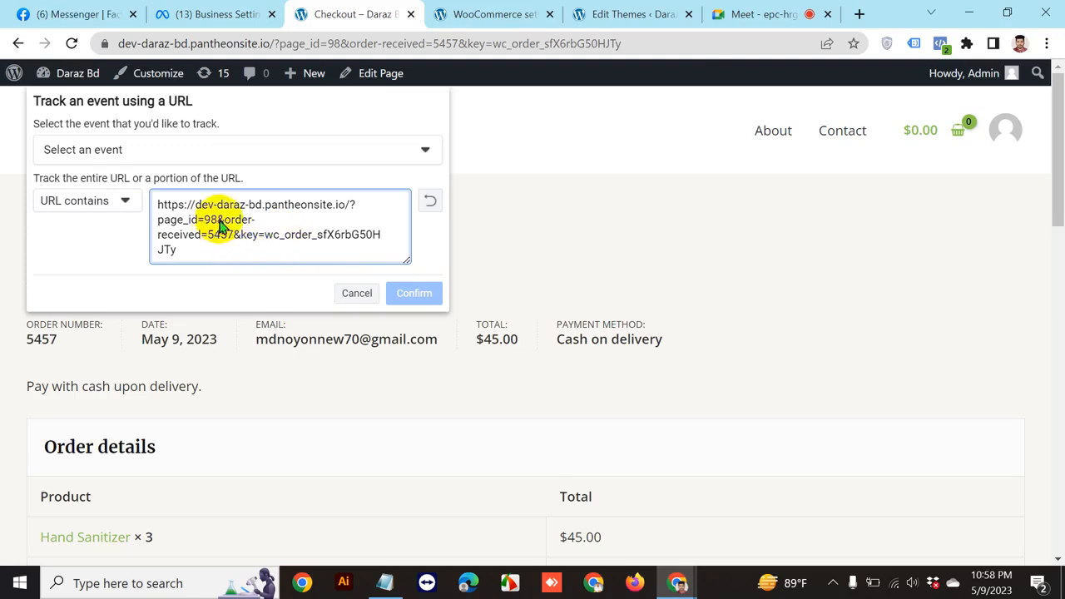
pyautogui.keyDown('shift'); pyautogui.click(179, 241); pyautogui.keyUp('shift')
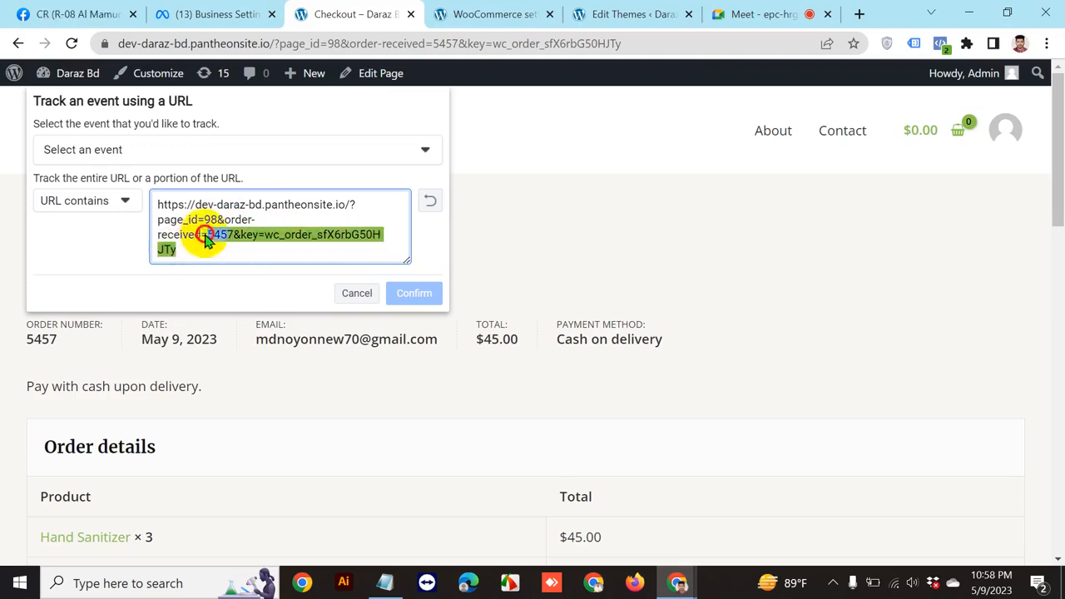
pyautogui.press('BackSpace')
pyautogui.moveTo(225, 221); pyautogui.dragTo(158, 205)
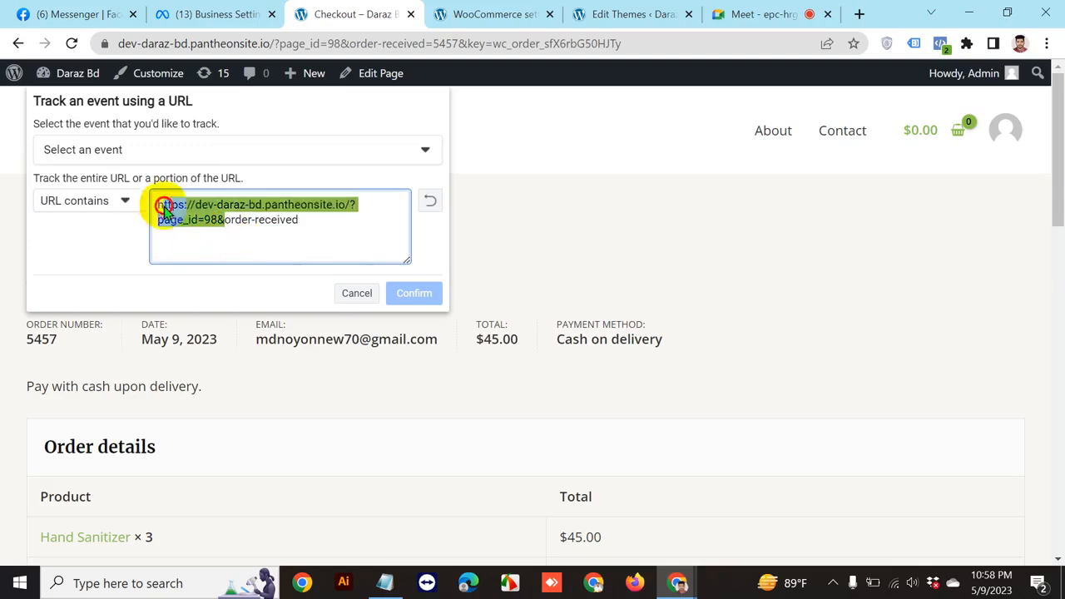
pyautogui.press('BackSpace')
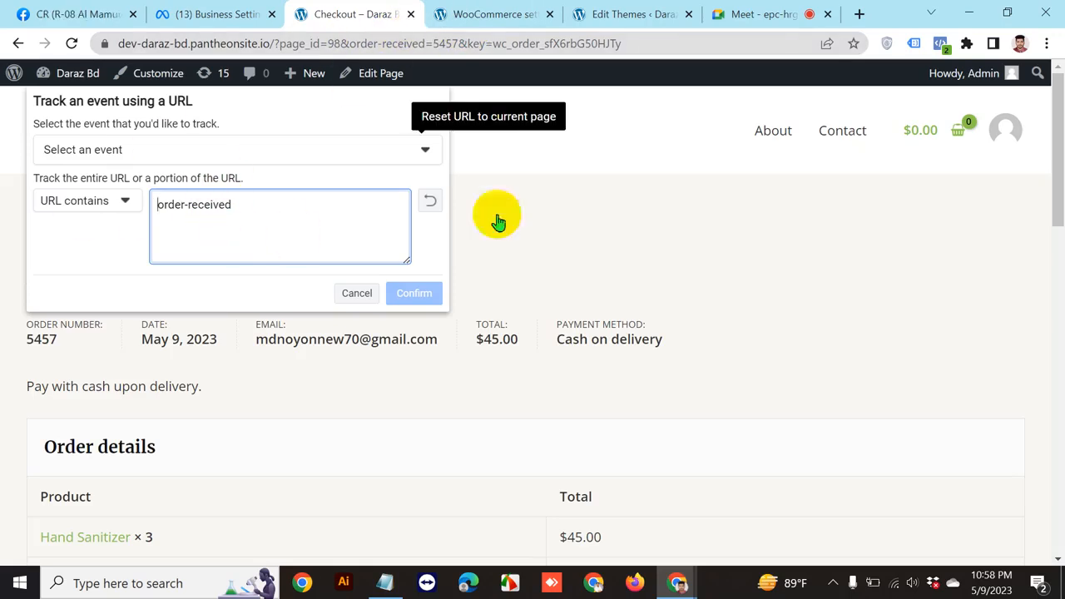
# Choose Purchase as the event for the URL rule and confirm it with USD as the currency
pyautogui.click(285, 151)
pyautogui.scroll(-3, 150, 300)
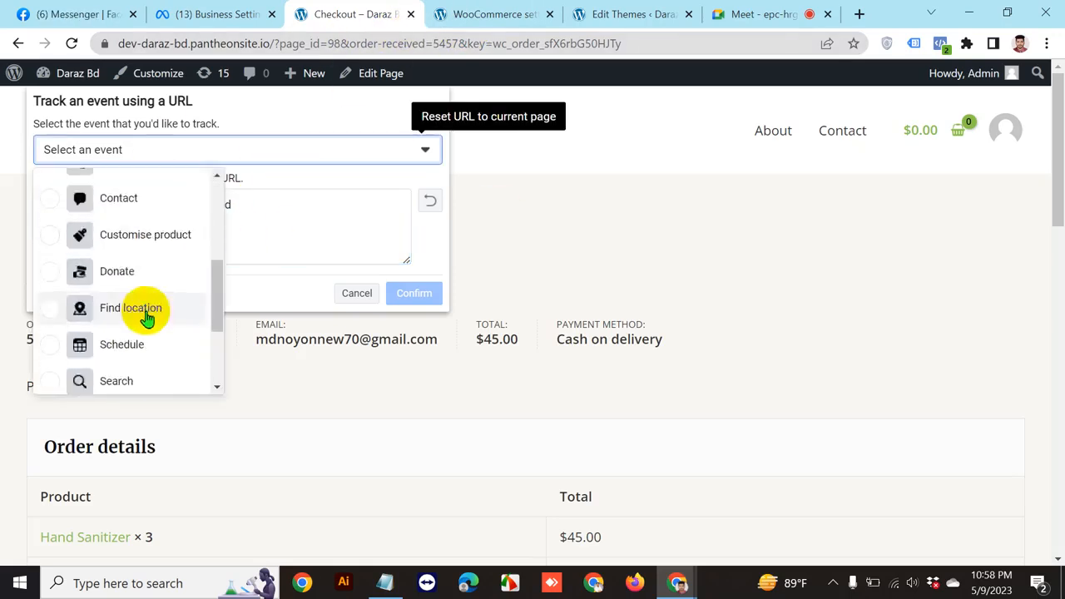
pyautogui.scroll(3, 150, 308)
pyautogui.click(140, 306)
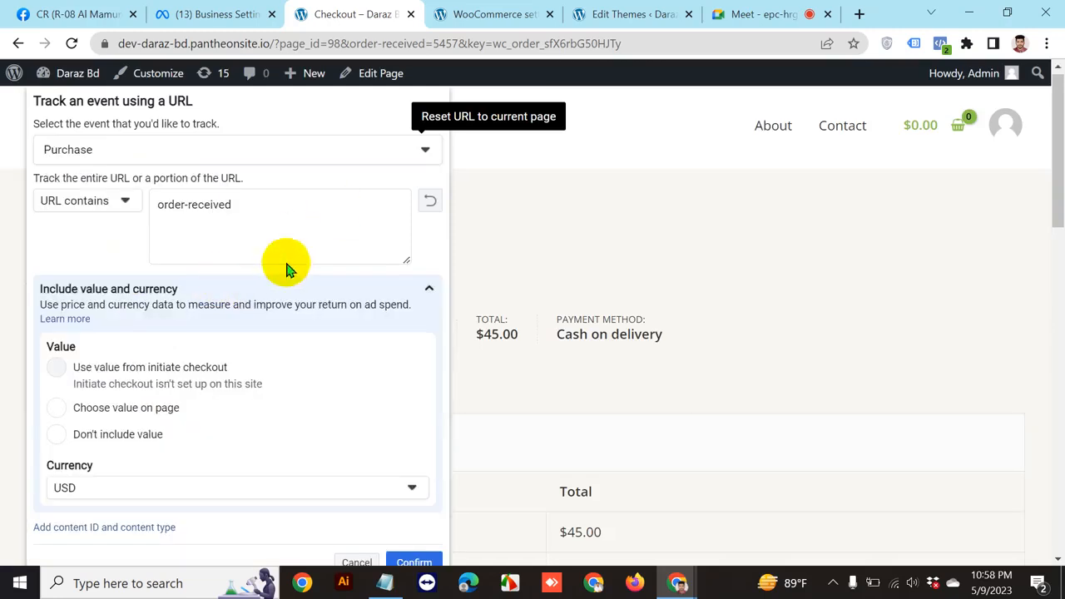
pyautogui.scroll(-3, 104, 464)
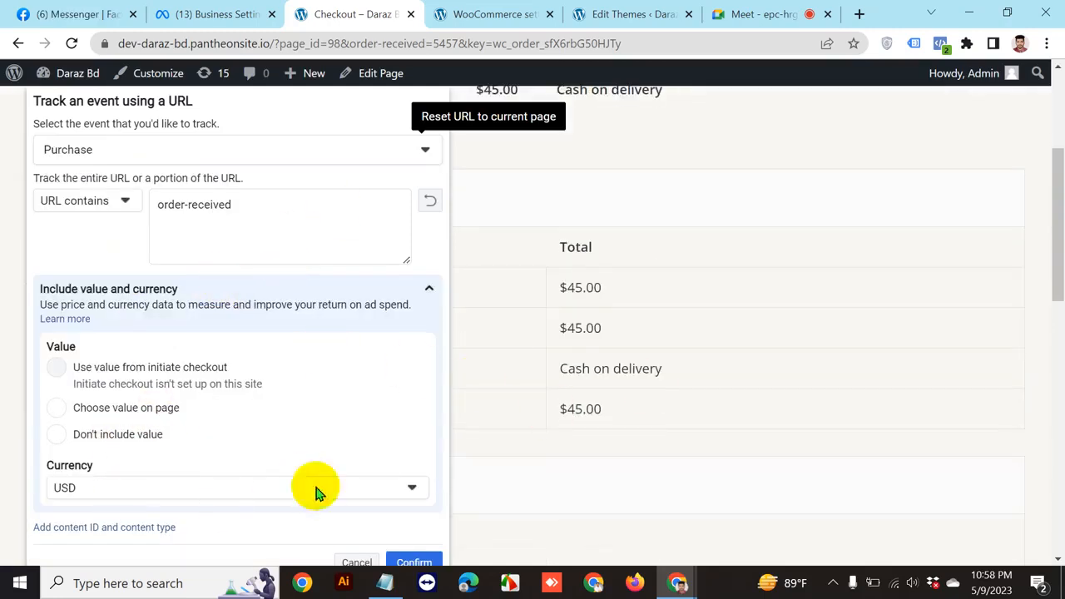
pyautogui.scroll(-1, 366, 533)
pyautogui.click(414, 564)
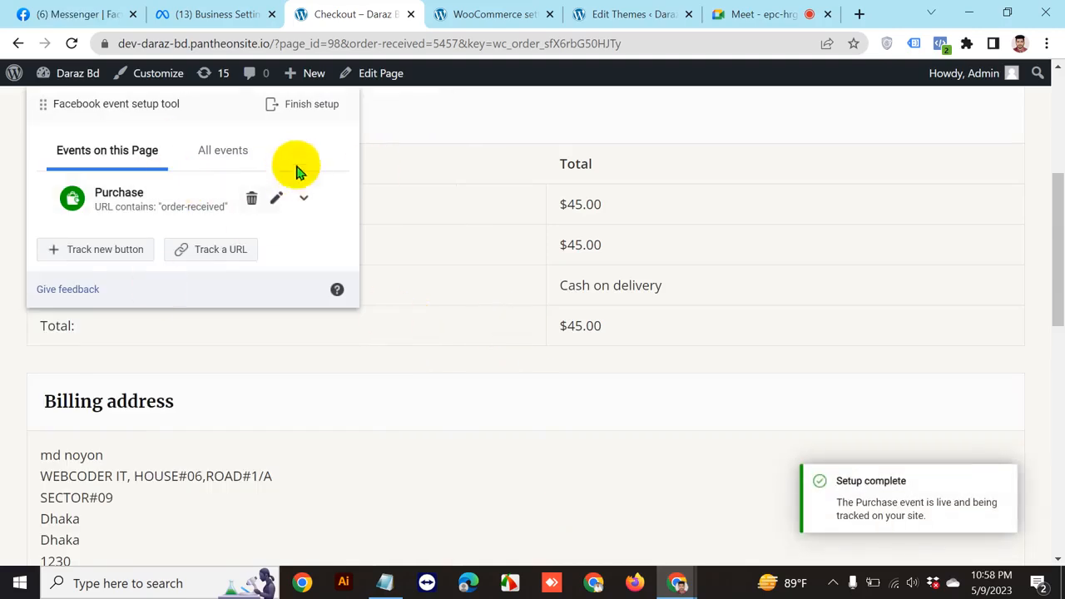
# Review all events set up on the site and compare them with the event list in the Notepad notes
pyautogui.click(234, 150)
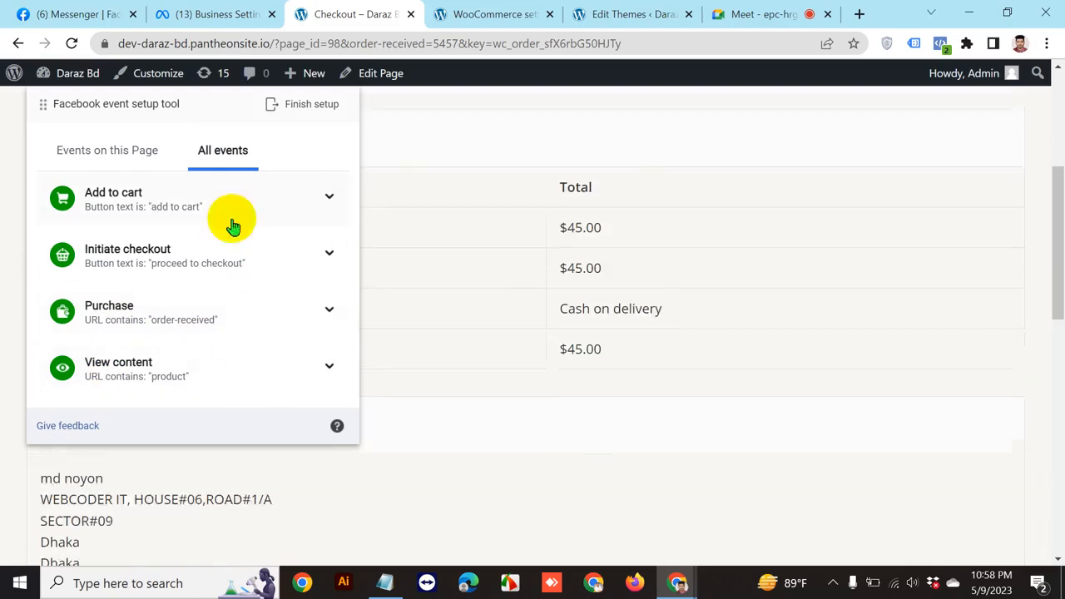
pyautogui.scroll(2, 250, 200)
pyautogui.click(383, 584)
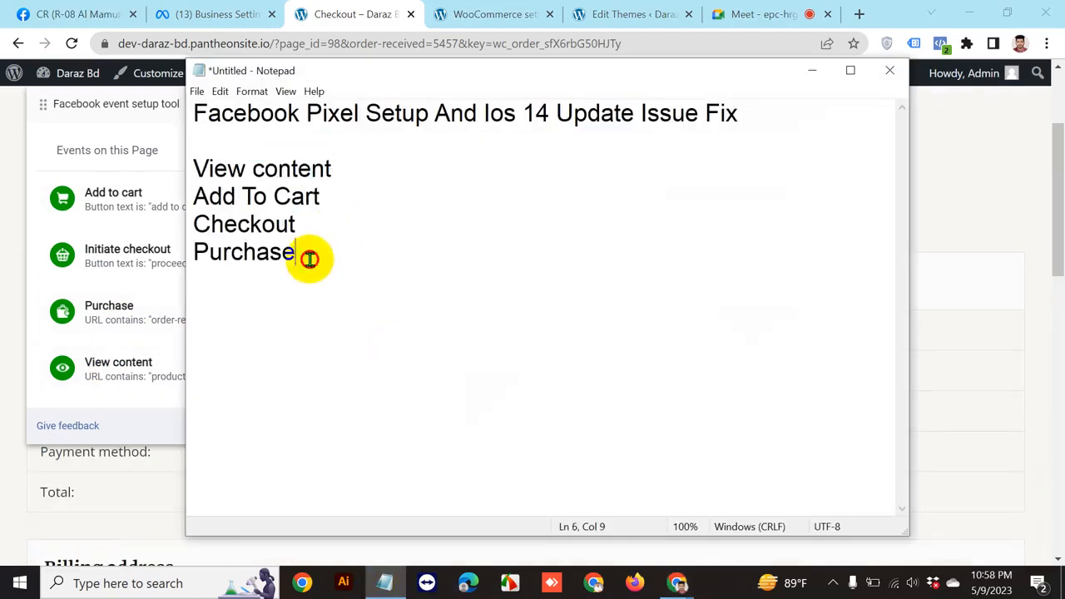
pyautogui.moveTo(308, 257); pyautogui.dragTo(191, 166)
pyautogui.click(810, 68)
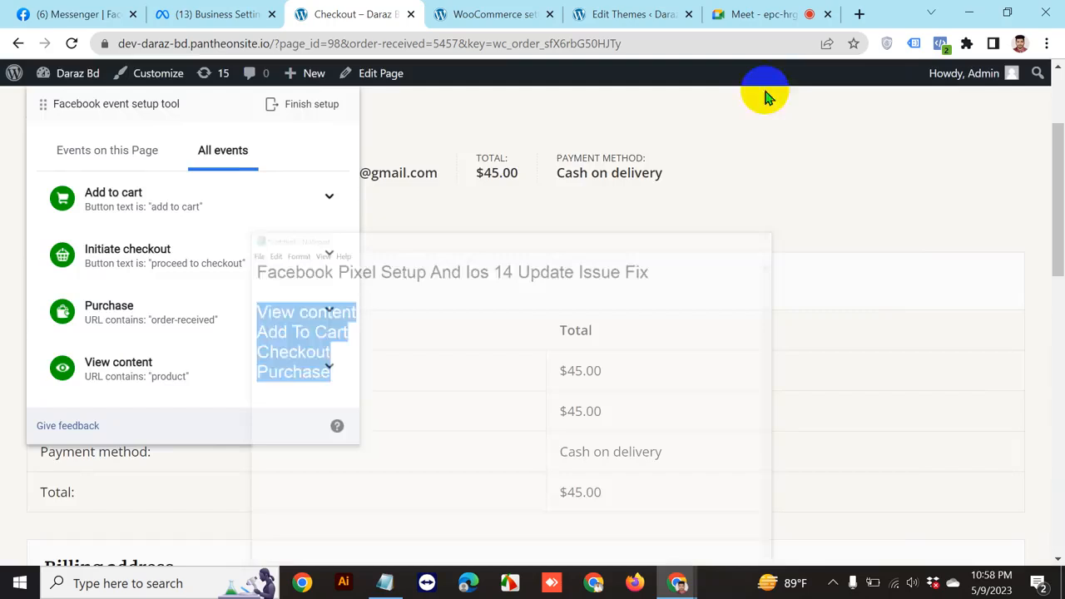
# Finish the Facebook event setup and skip the feedback survey
pyautogui.click(321, 105)
pyautogui.click(738, 510)
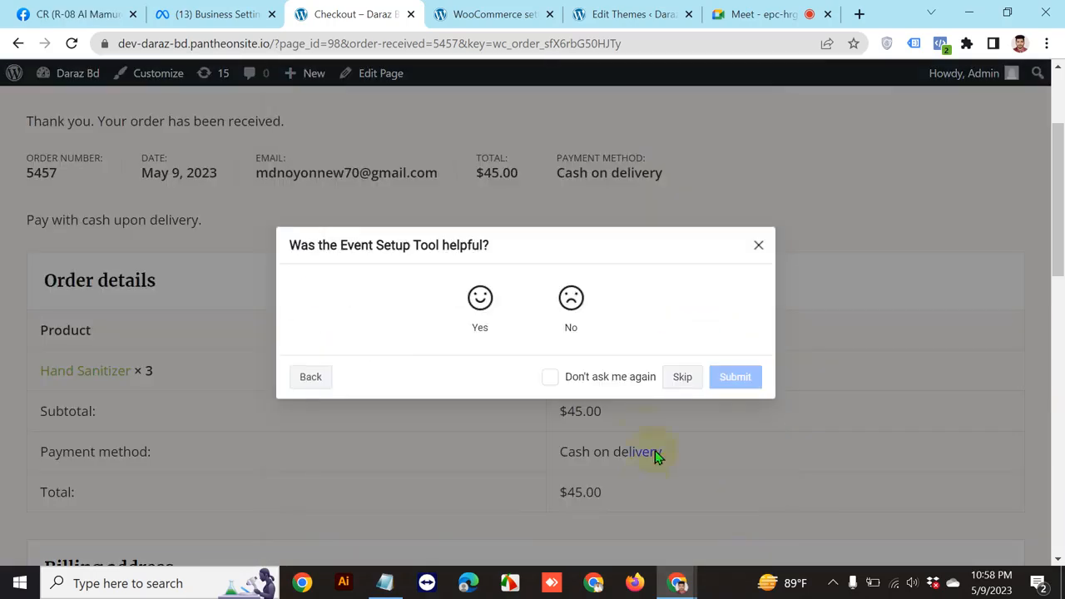
pyautogui.click(680, 395)
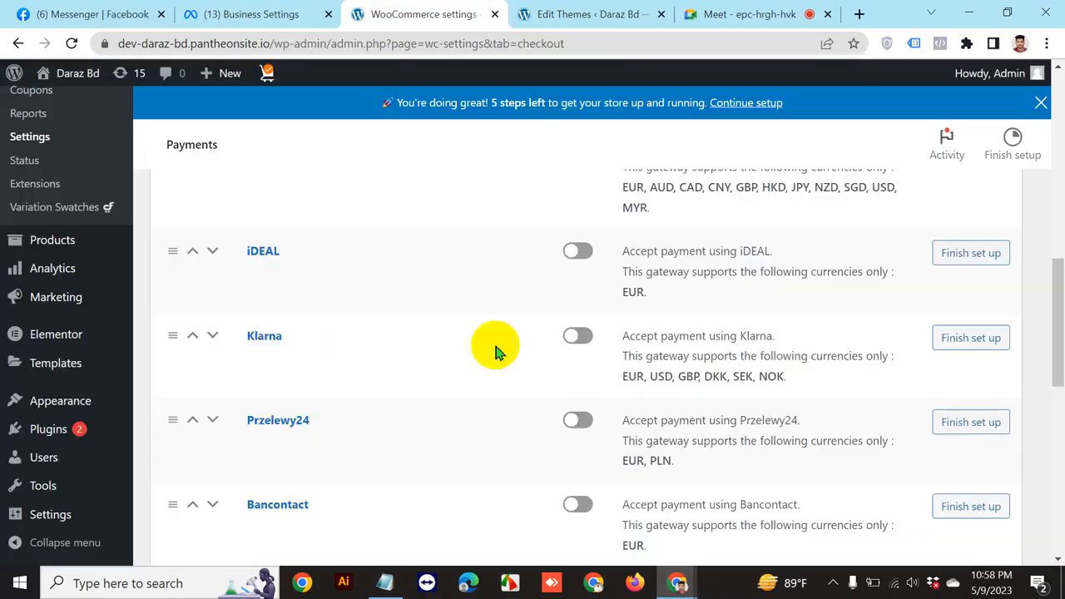
# Return to the Meta Business settings, close the Set up events dialog and reload the Batch 116 pixel page
pyautogui.click(265, 10)
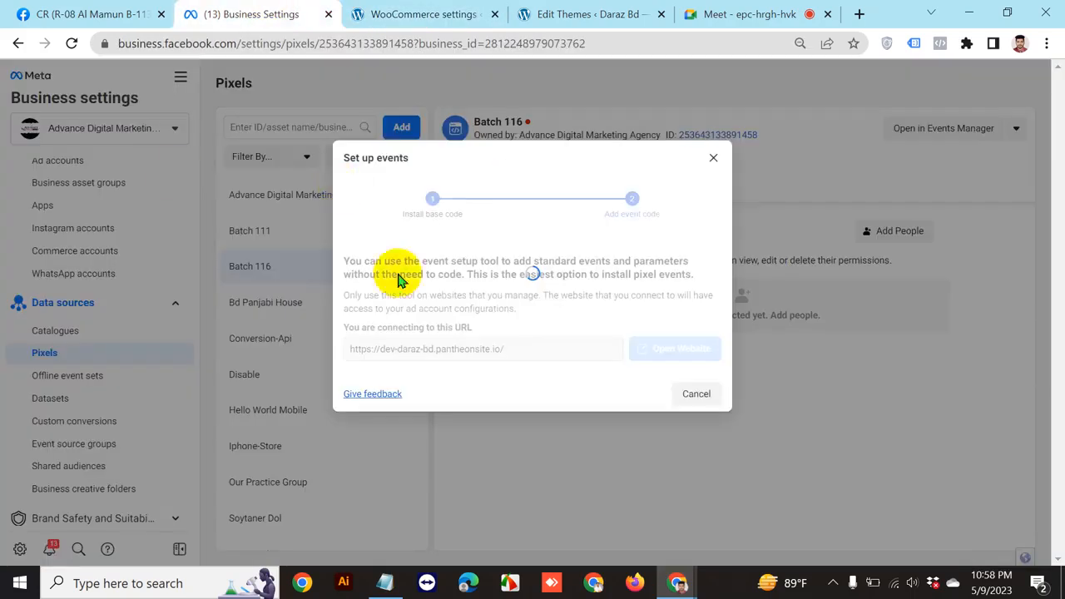
pyautogui.click(605, 288)
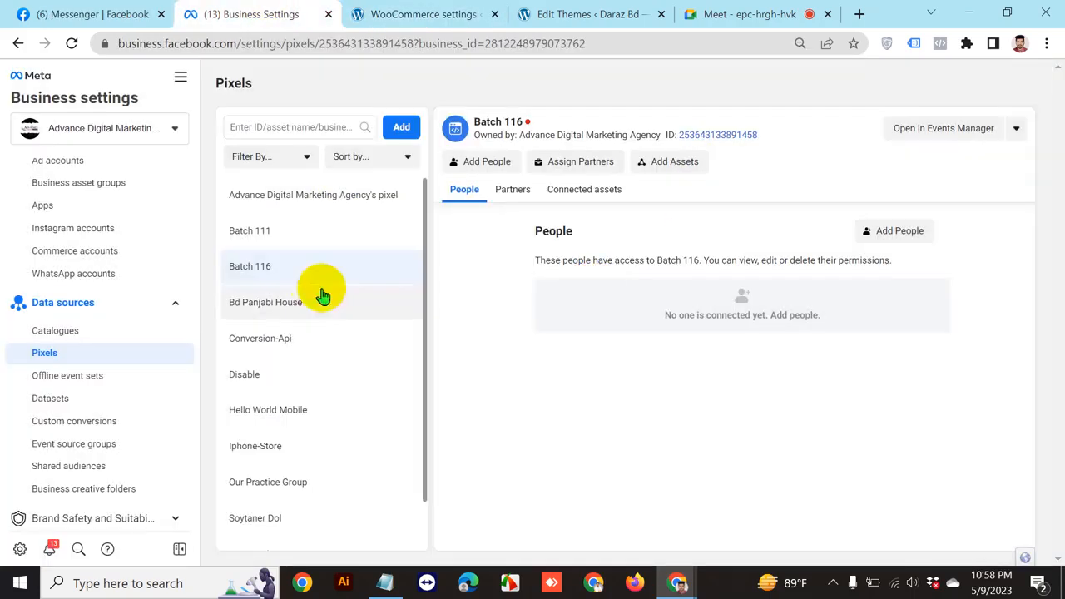
pyautogui.click(70, 44)
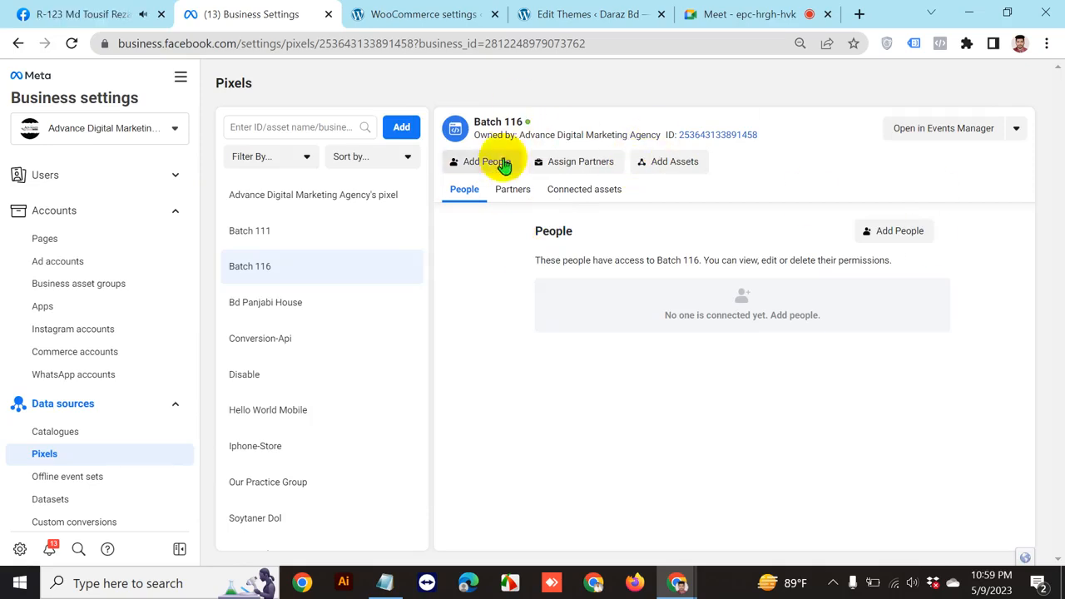
# Add all available people to the Batch 116 pixel with the full-control Manage pixels permission
pyautogui.click(499, 163)
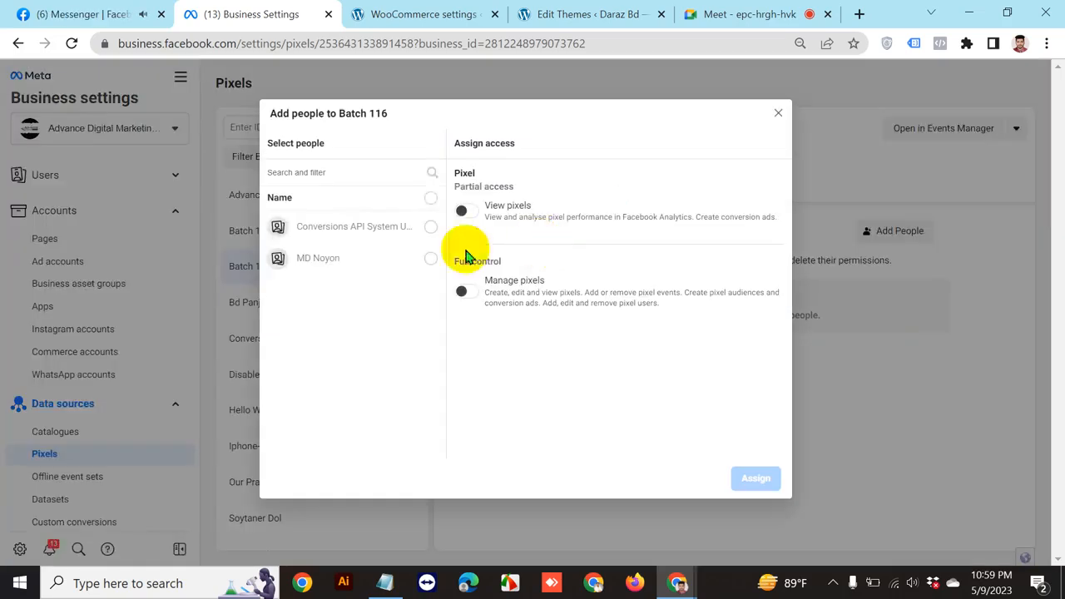
pyautogui.click(430, 198)
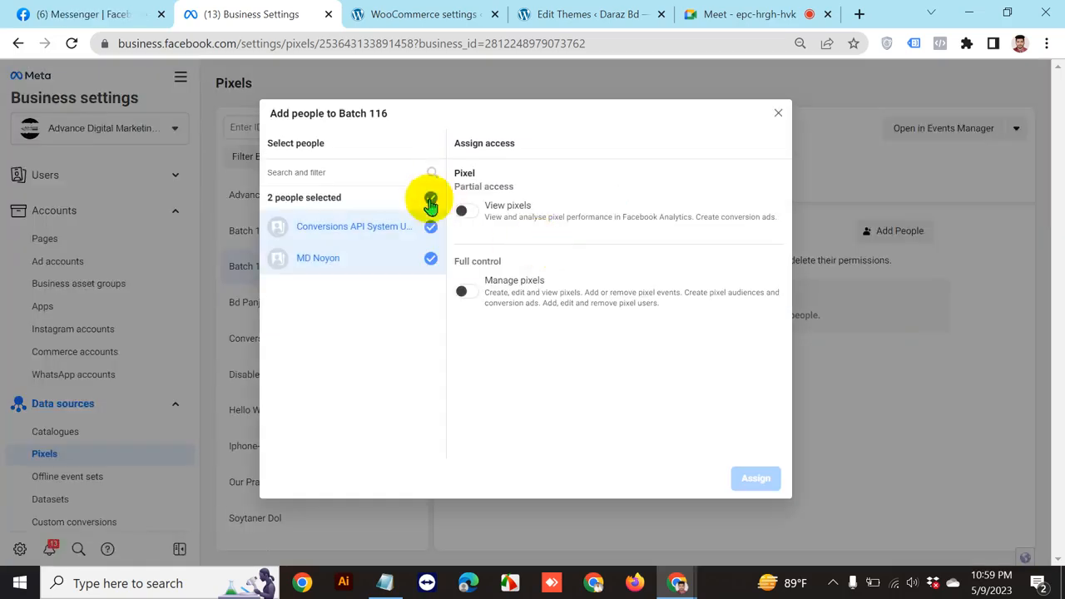
pyautogui.click(468, 296)
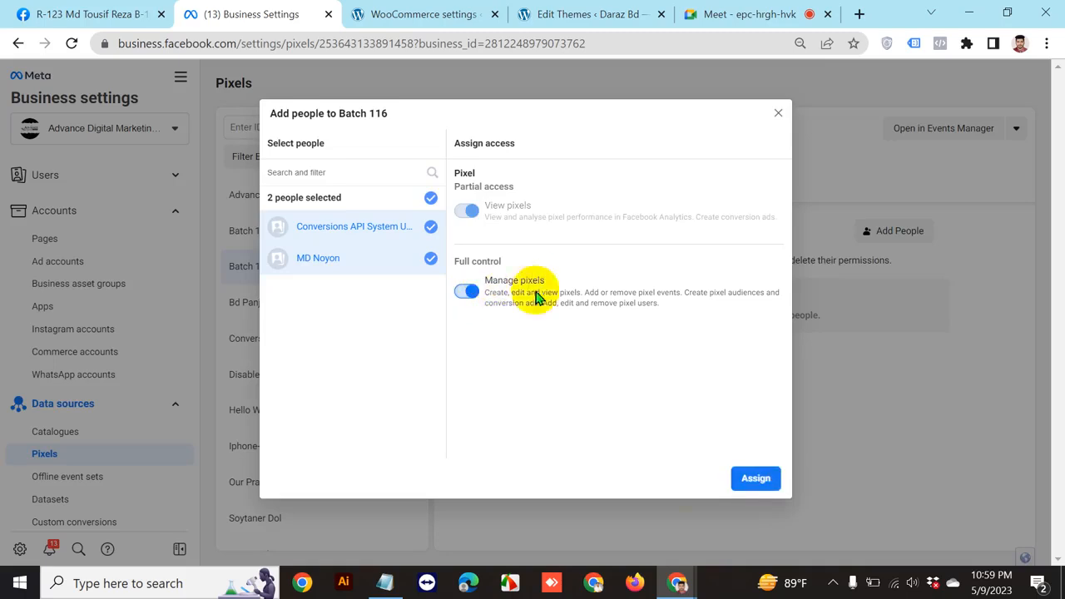
pyautogui.click(754, 478)
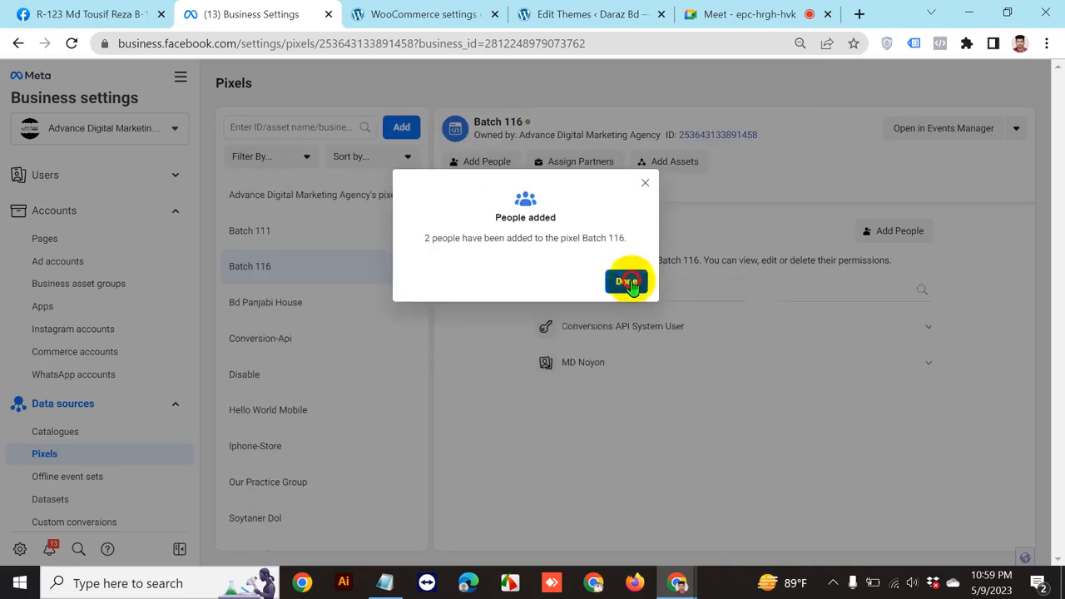
pyautogui.click(629, 283)
# Add the available ad account to the Batch 116 pixel as a connected asset
pyautogui.click(662, 164)
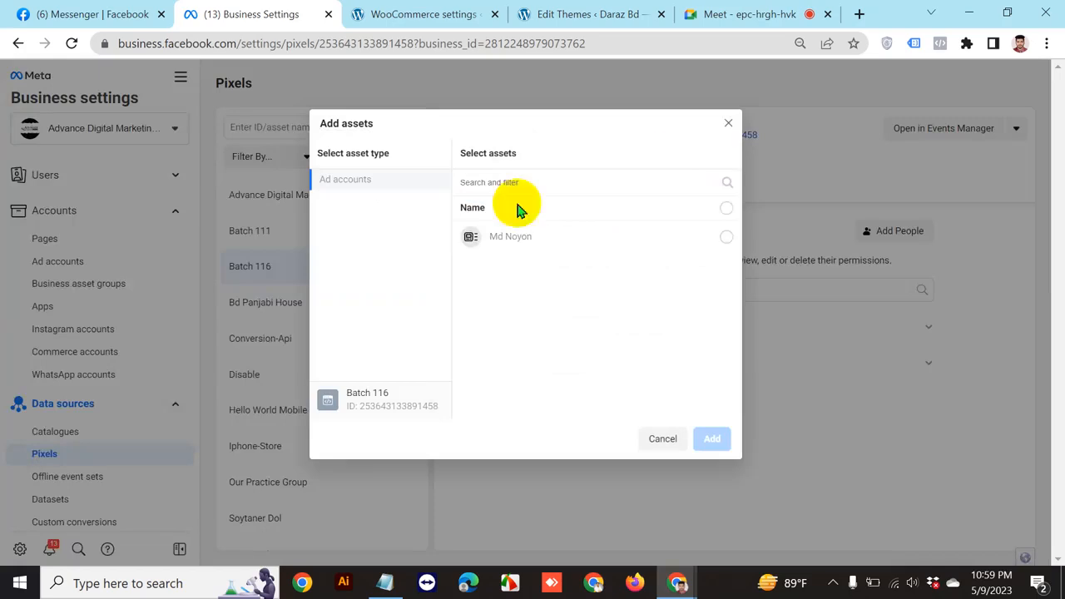
pyautogui.click(727, 209)
pyautogui.click(713, 442)
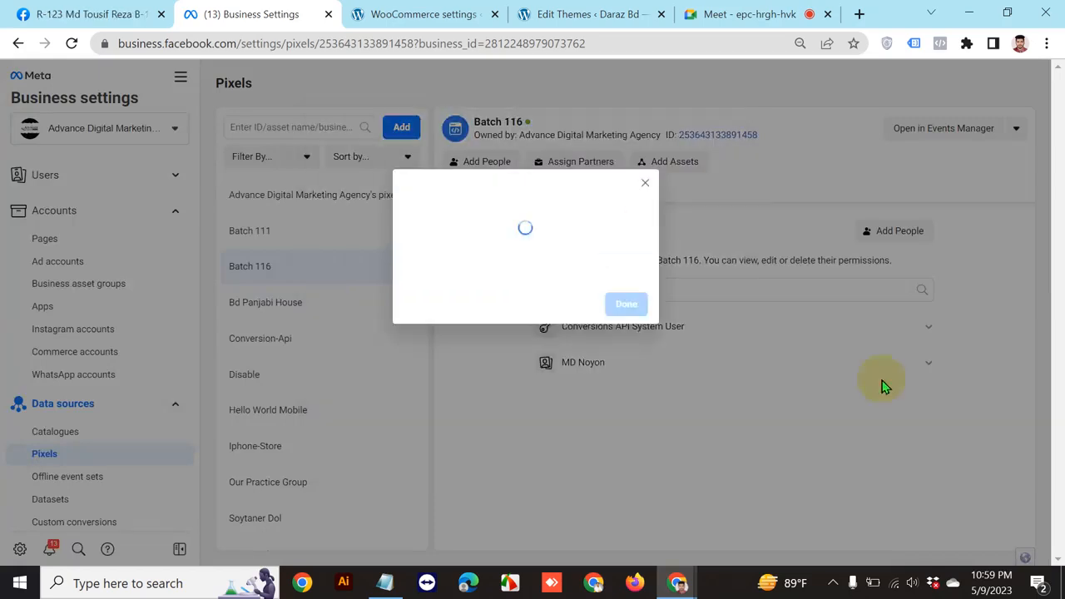
pyautogui.click(633, 281)
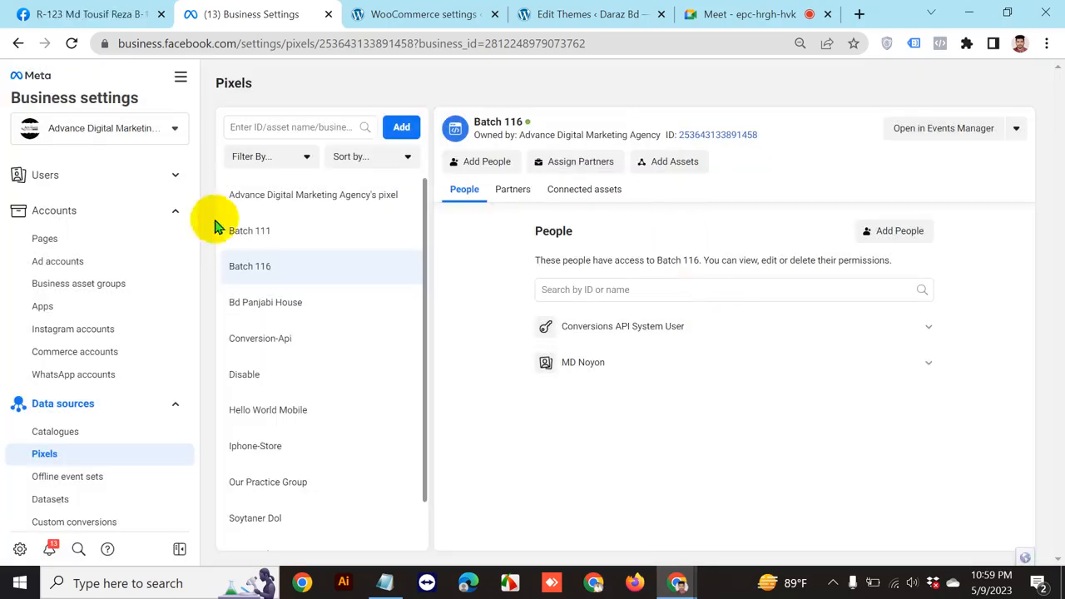
pyautogui.click(181, 76)
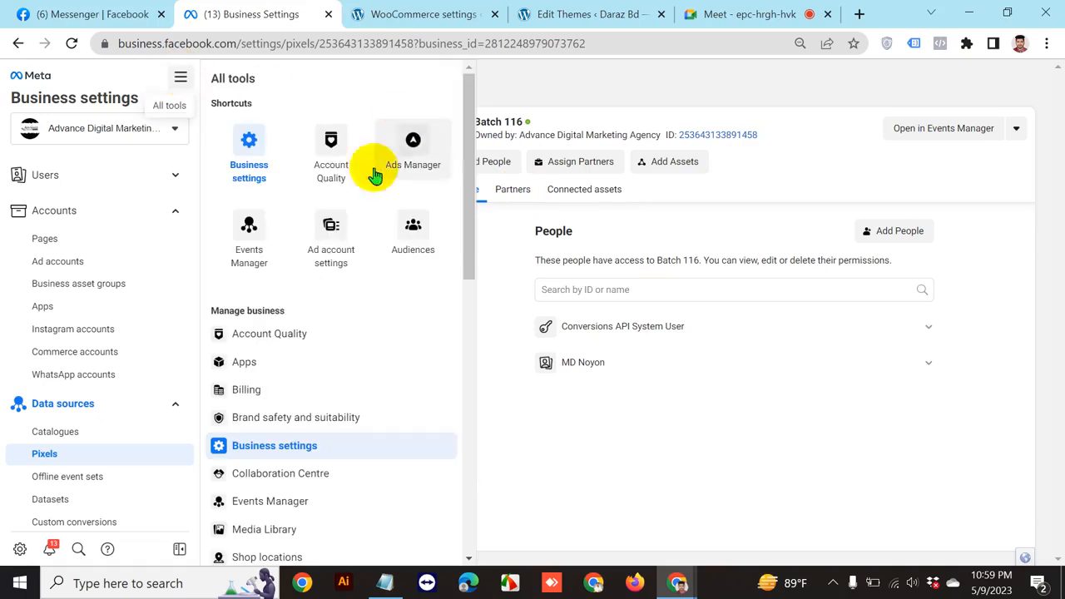
pyautogui.click(528, 116)
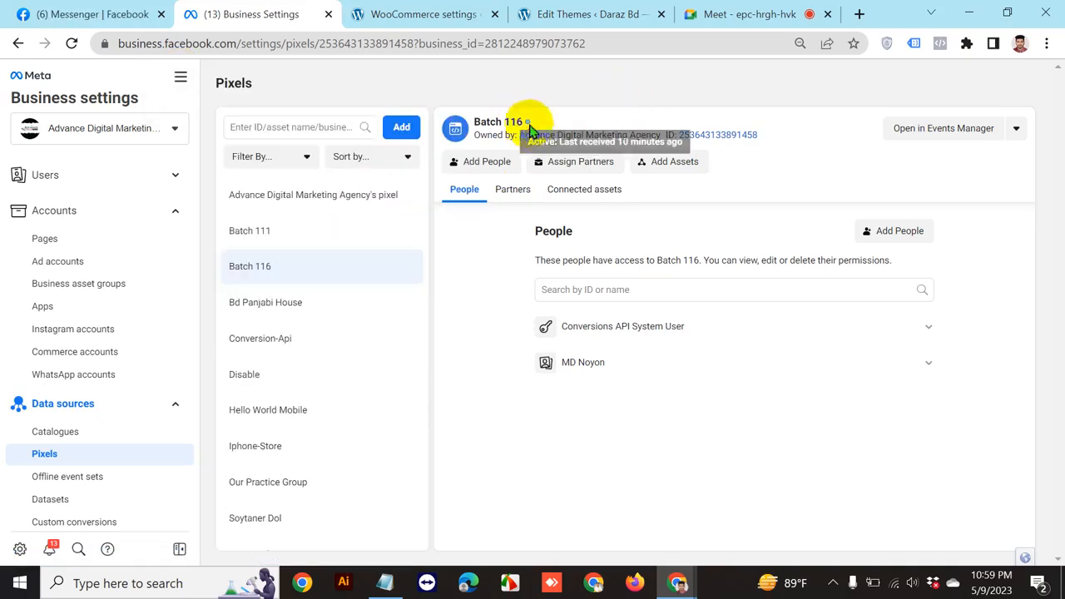
pyautogui.moveTo(528, 117); pyautogui.dragTo(477, 121)
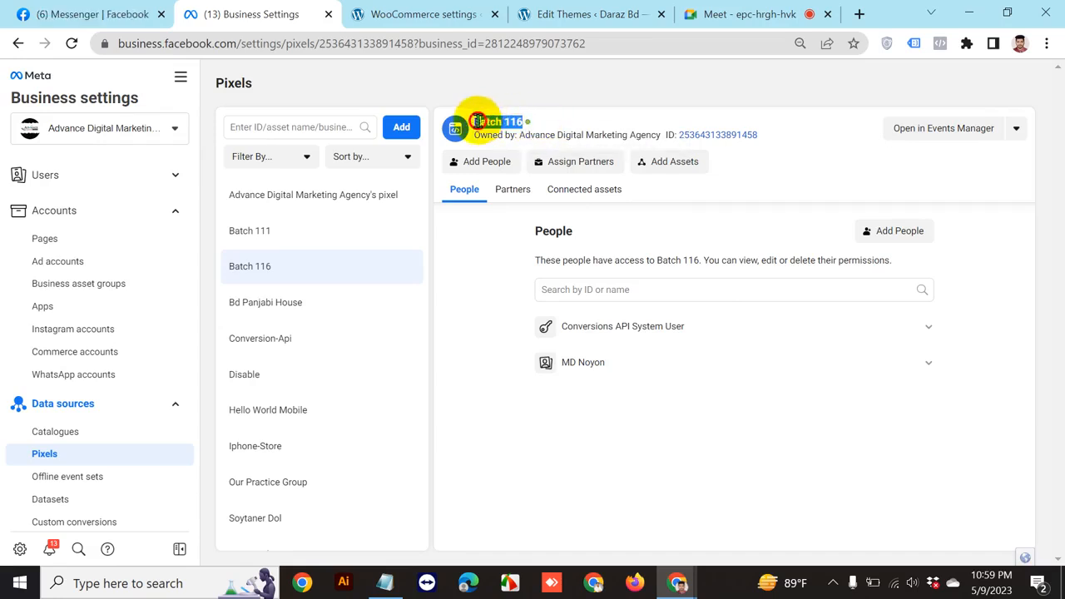
pyautogui.click(666, 166)
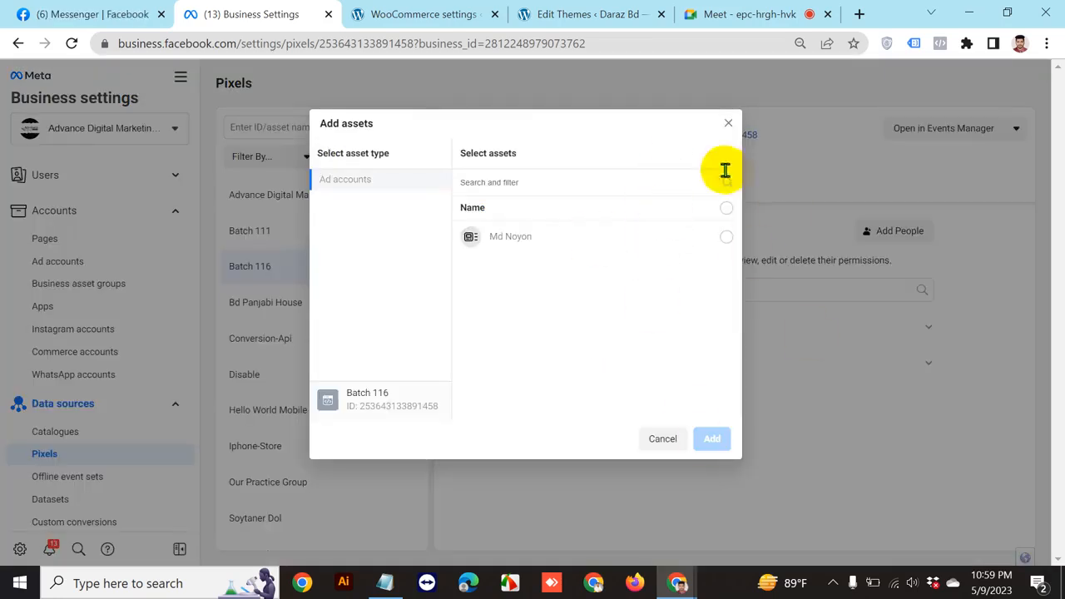
pyautogui.click(728, 123)
pyautogui.click(178, 77)
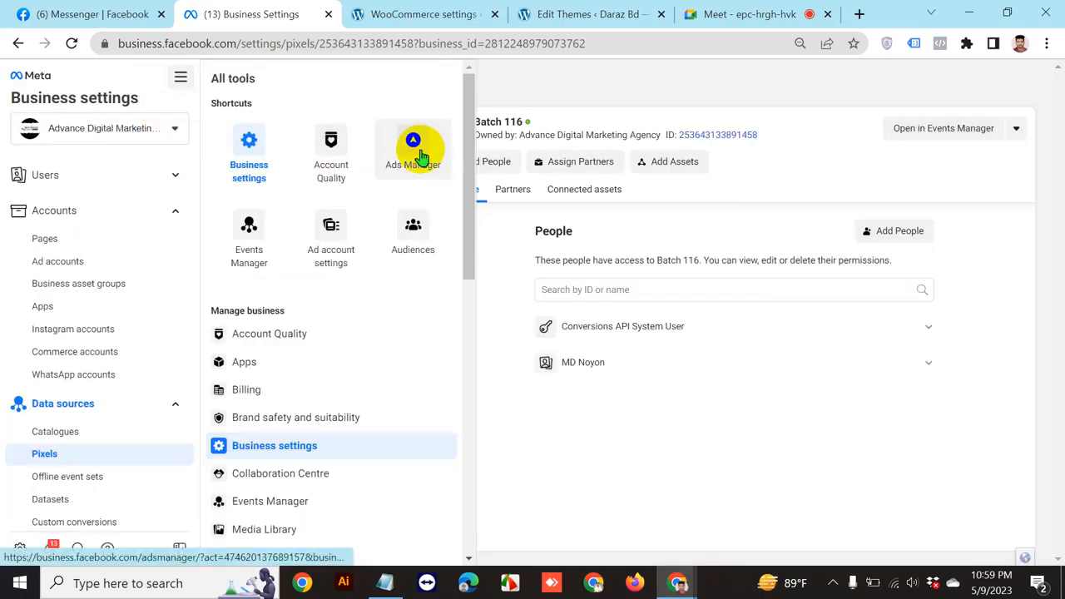
pyautogui.click(601, 109)
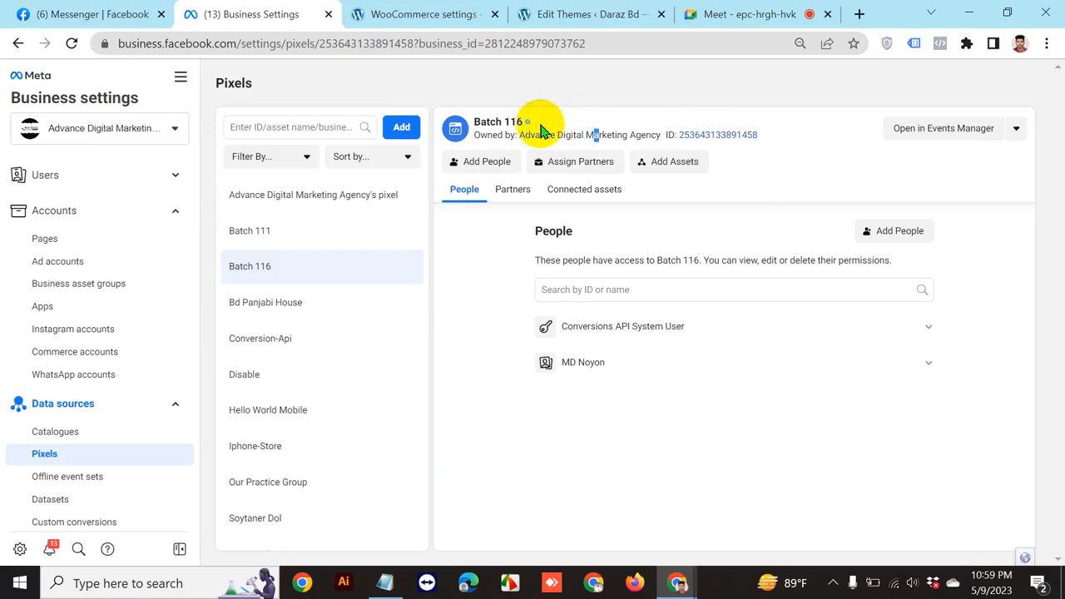
pyautogui.moveTo(544, 126); pyautogui.dragTo(515, 116)
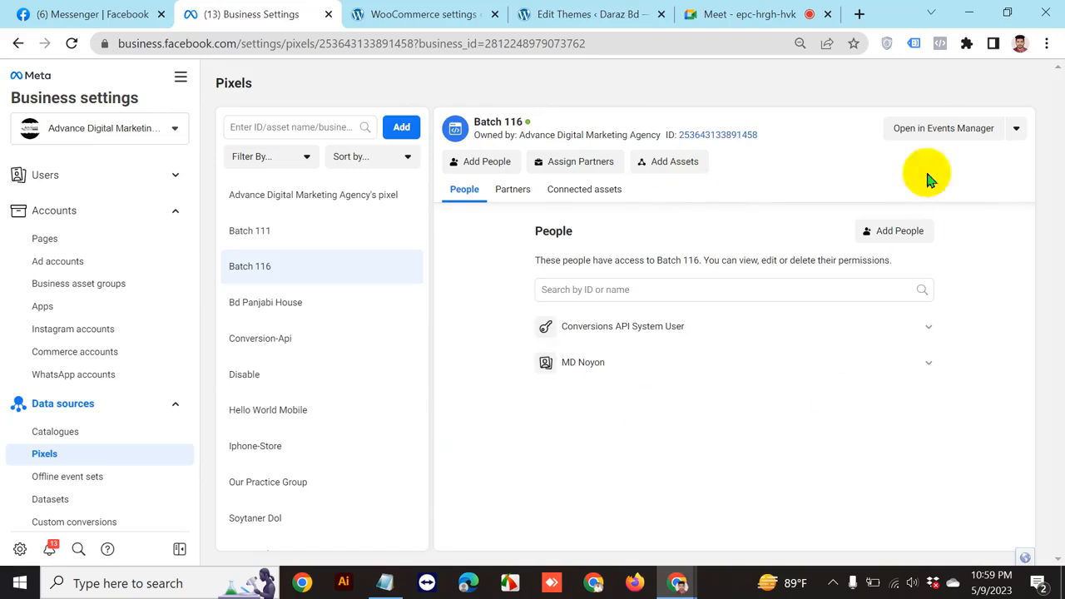
# Examine the Batch 116 event list in Events Manager and the PageView tracking line of the Meta Pixel code in Astra's header.php
pyautogui.click(934, 136)
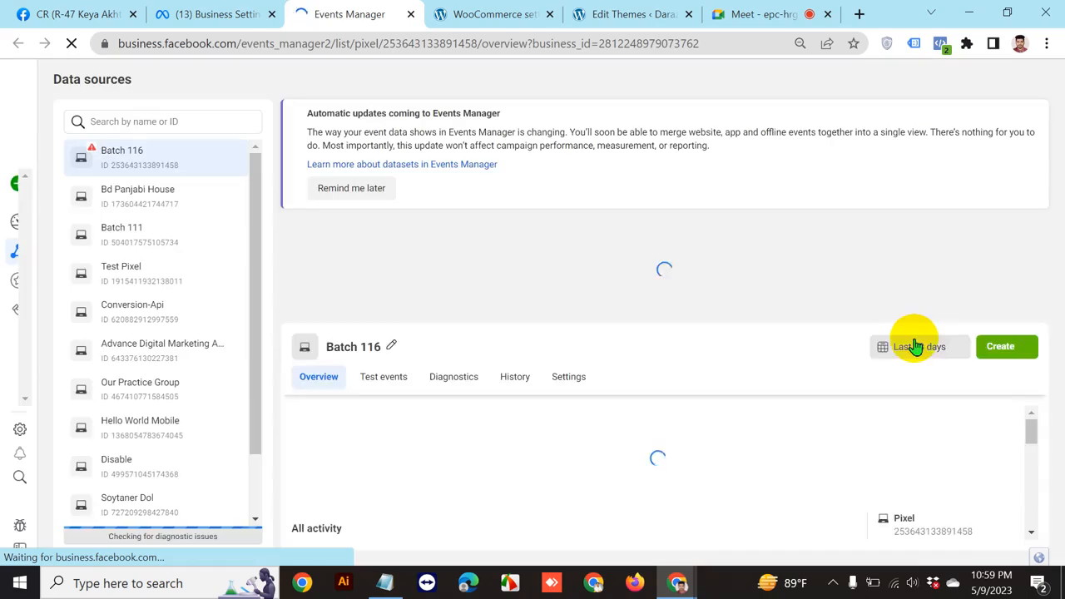
pyautogui.scroll(-5, 932, 391)
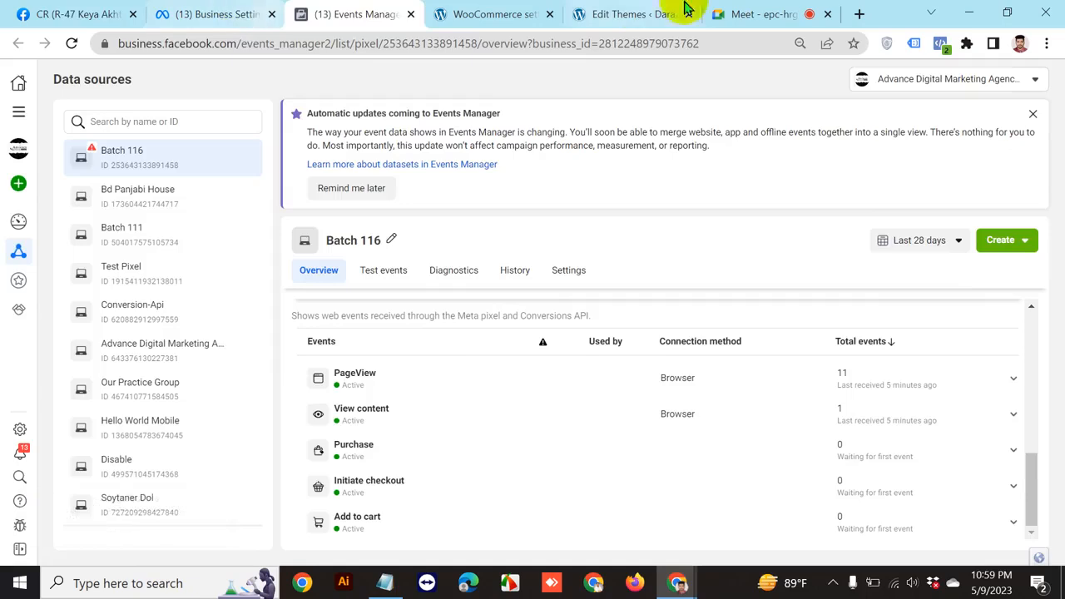
pyautogui.click(625, 12)
pyautogui.scroll(3, 587, 278)
pyautogui.scroll(-2, 625, 288)
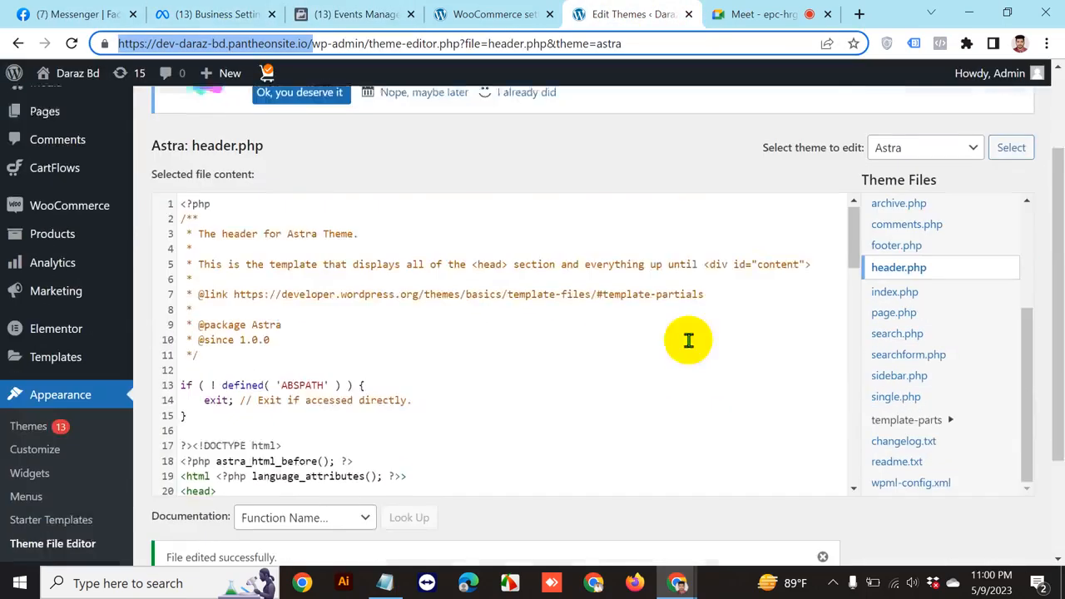
pyautogui.scroll(-4, 583, 363)
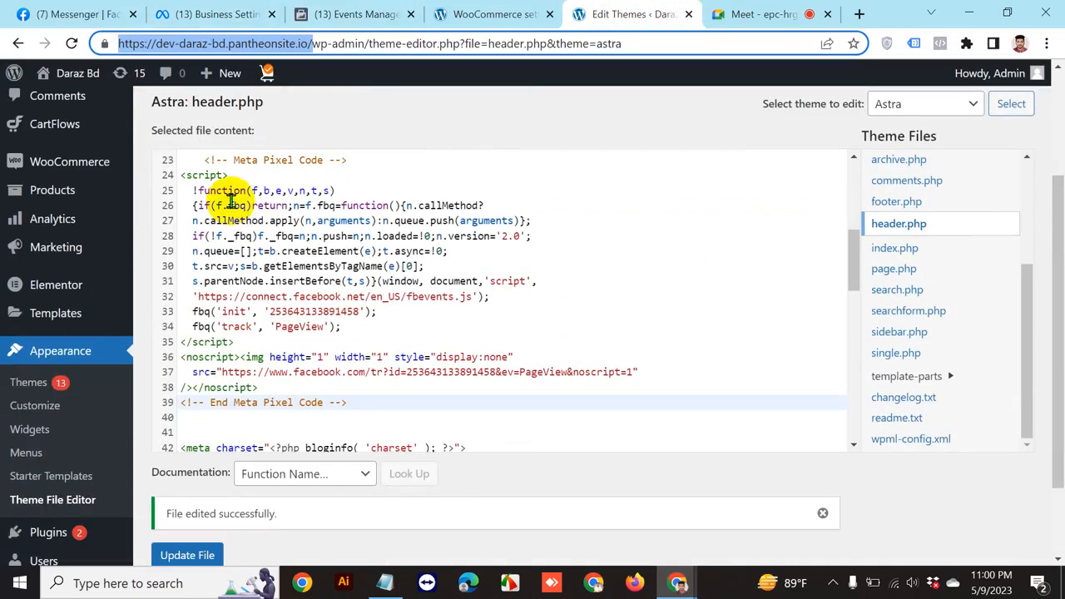
pyautogui.click(283, 326)
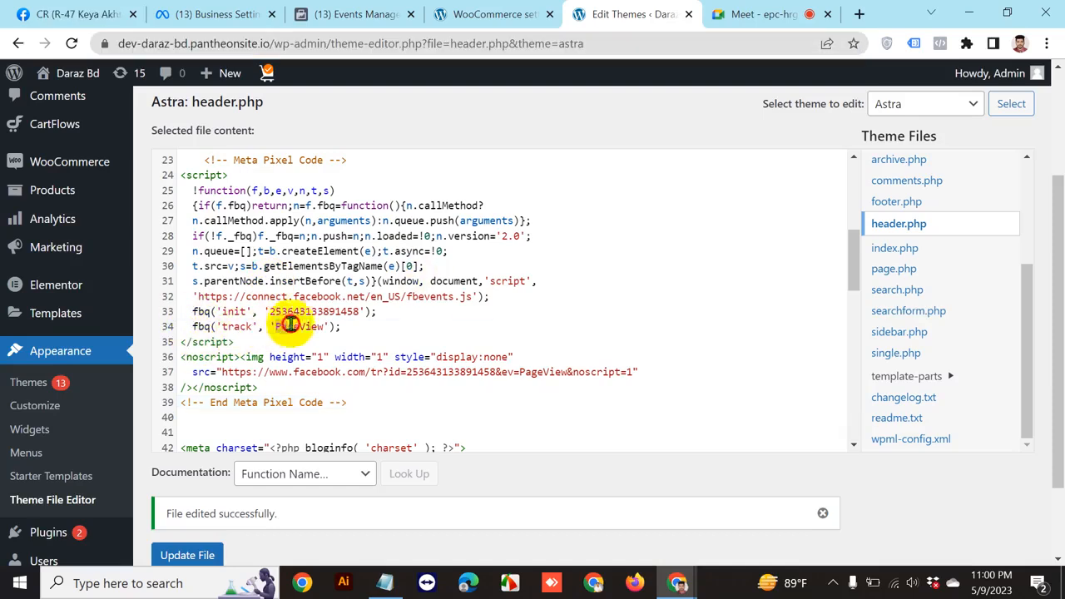
pyautogui.click(399, 327)
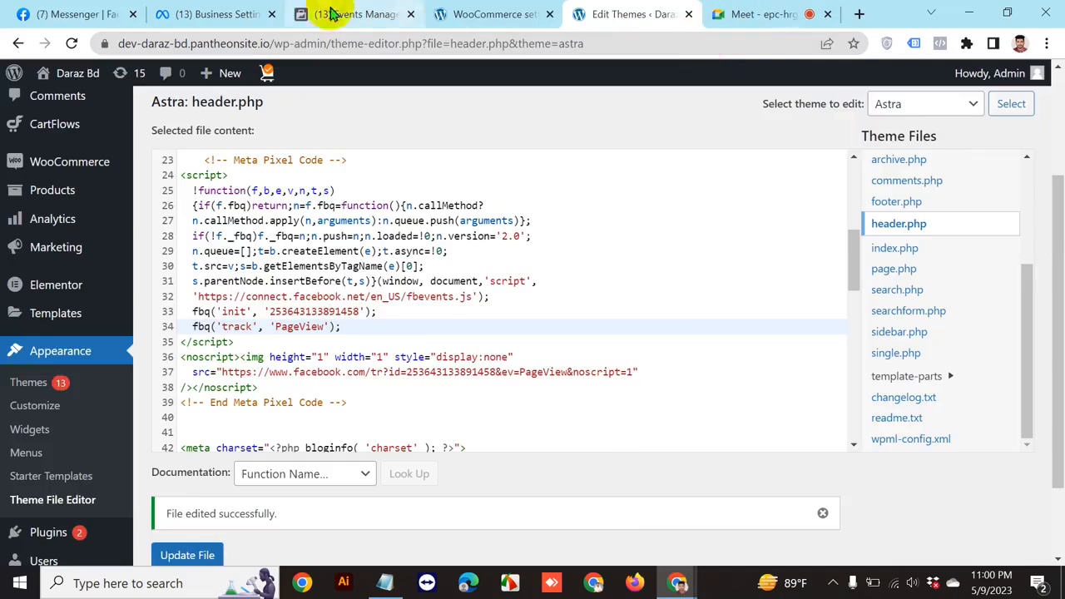
# Open the Daraz Bd storefront from the WordPress theme editor in a separate tab
pyautogui.click(462, 14)
pyautogui.scroll(1, 491, 150)
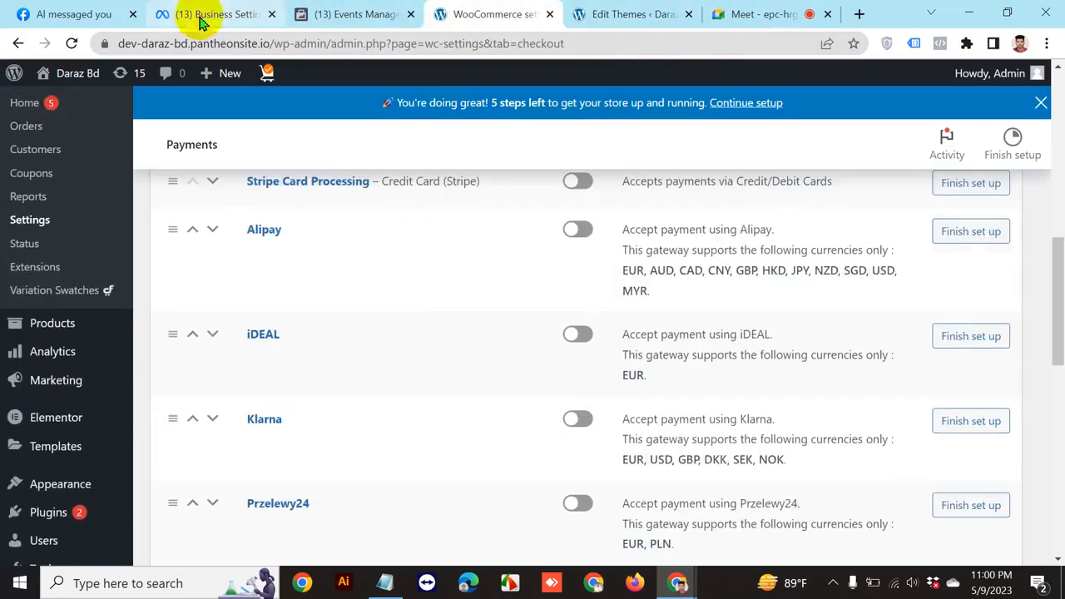
pyautogui.click(208, 14)
pyautogui.click(625, 14)
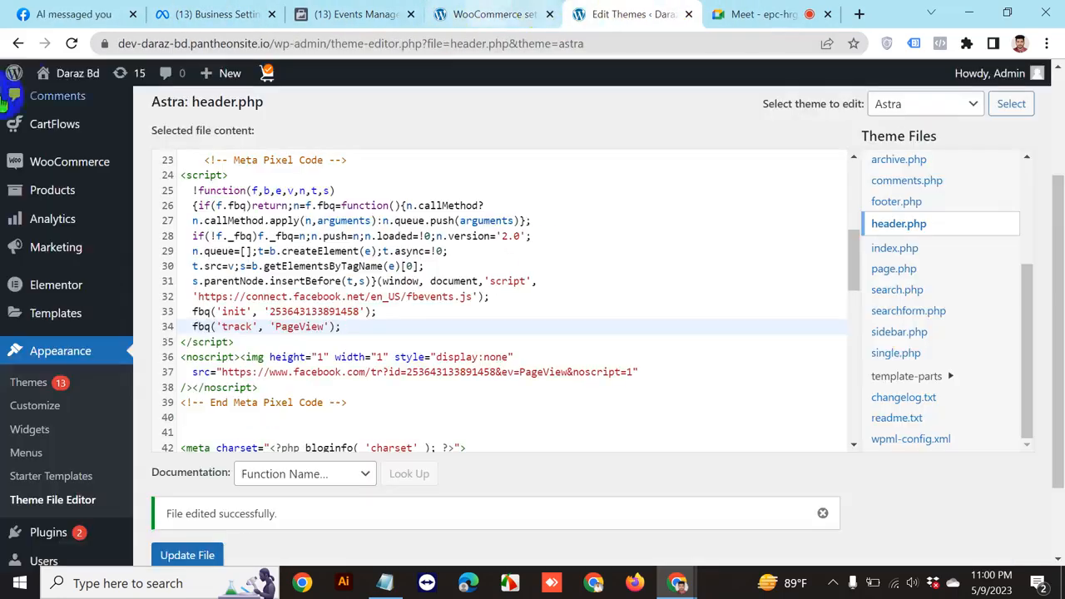
pyautogui.moveTo(38, 96)
pyautogui.middleClick(64, 108)
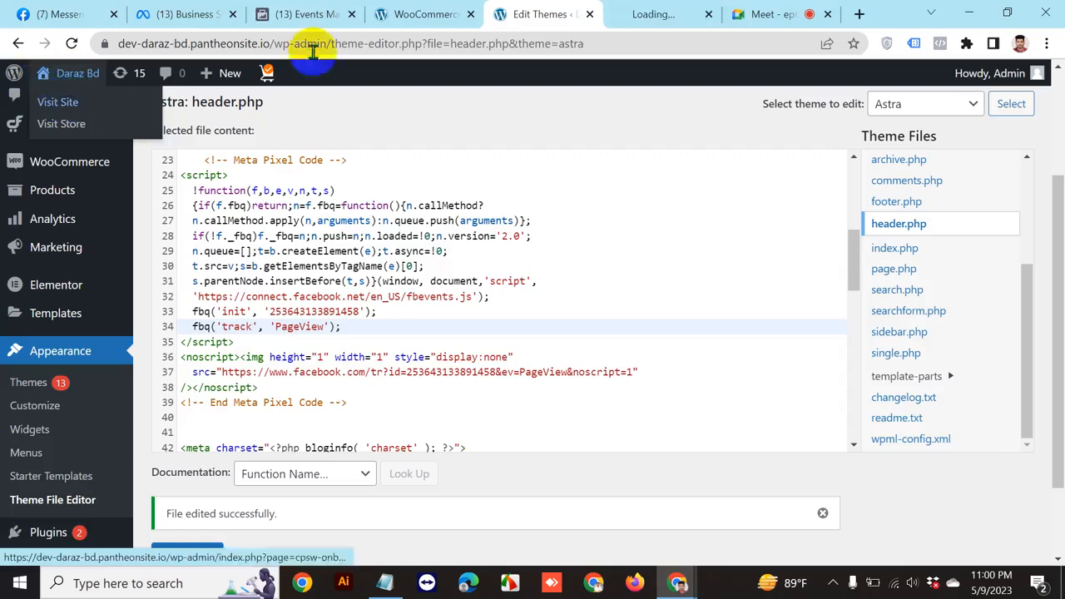
pyautogui.click(654, 12)
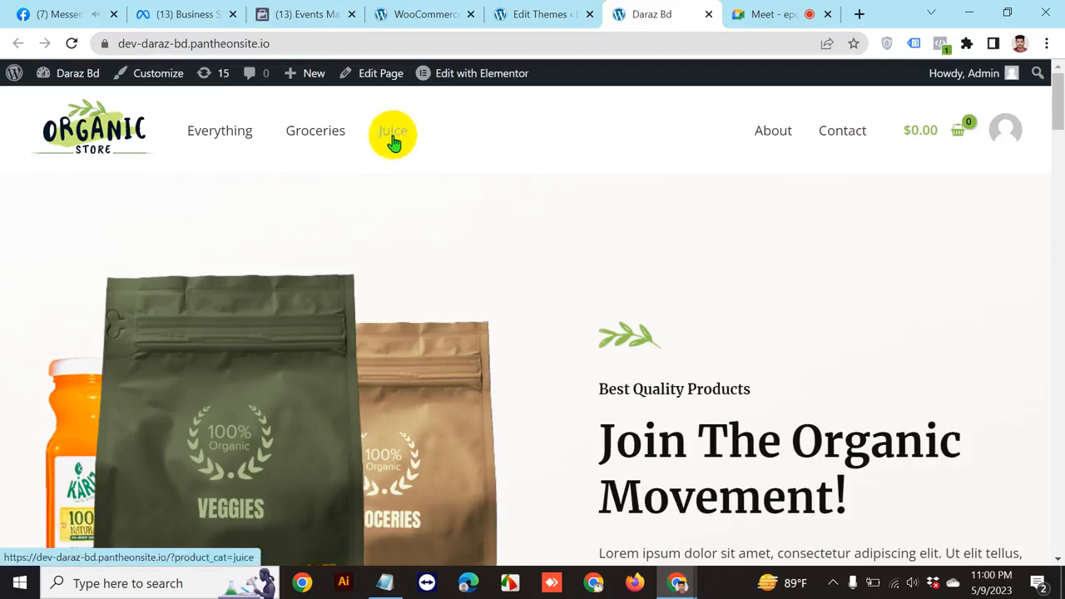
# Check the Batch 116 pixel in Business settings and its event activity in Events Manager
pyautogui.click(200, 15)
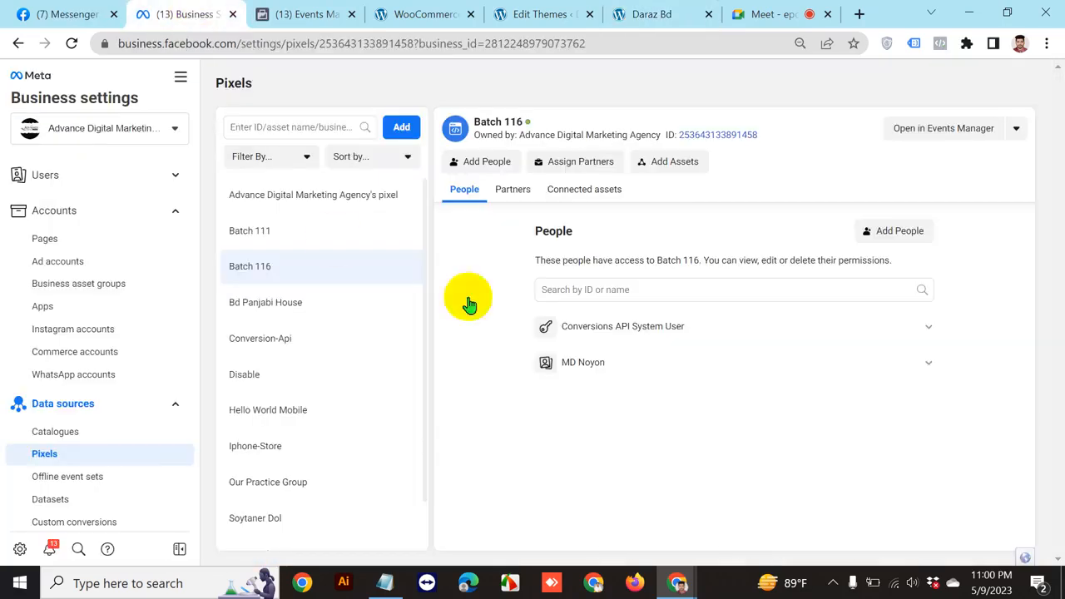
pyautogui.click(320, 17)
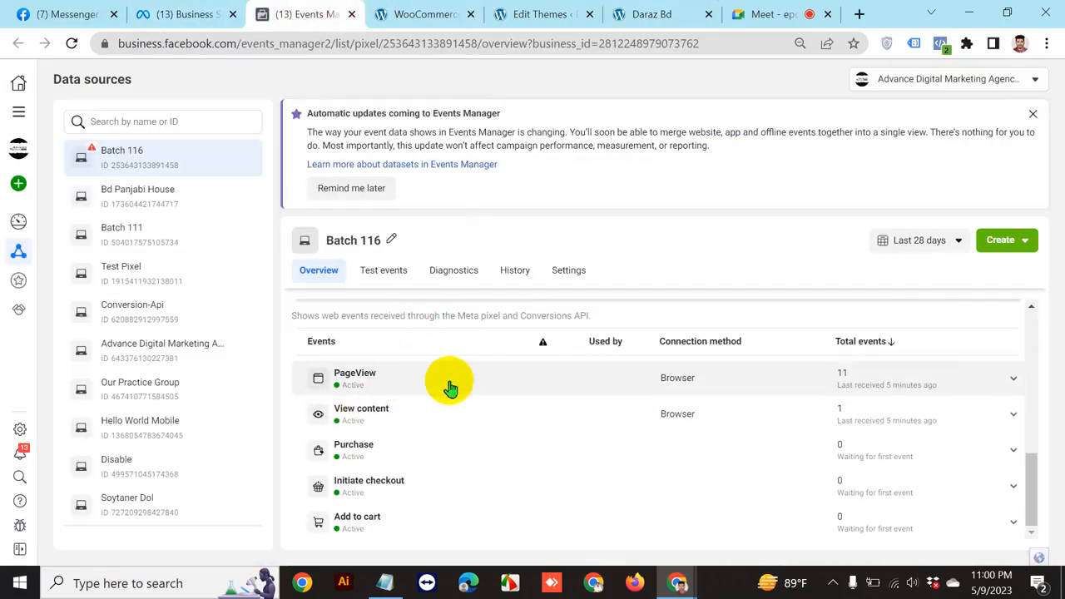
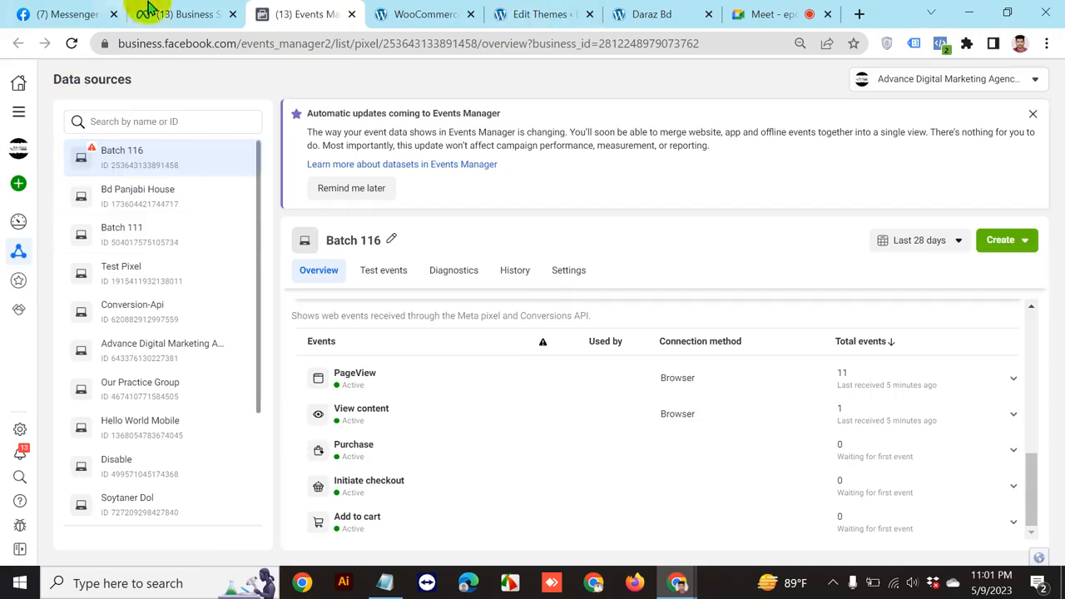
pyautogui.click(213, 15)
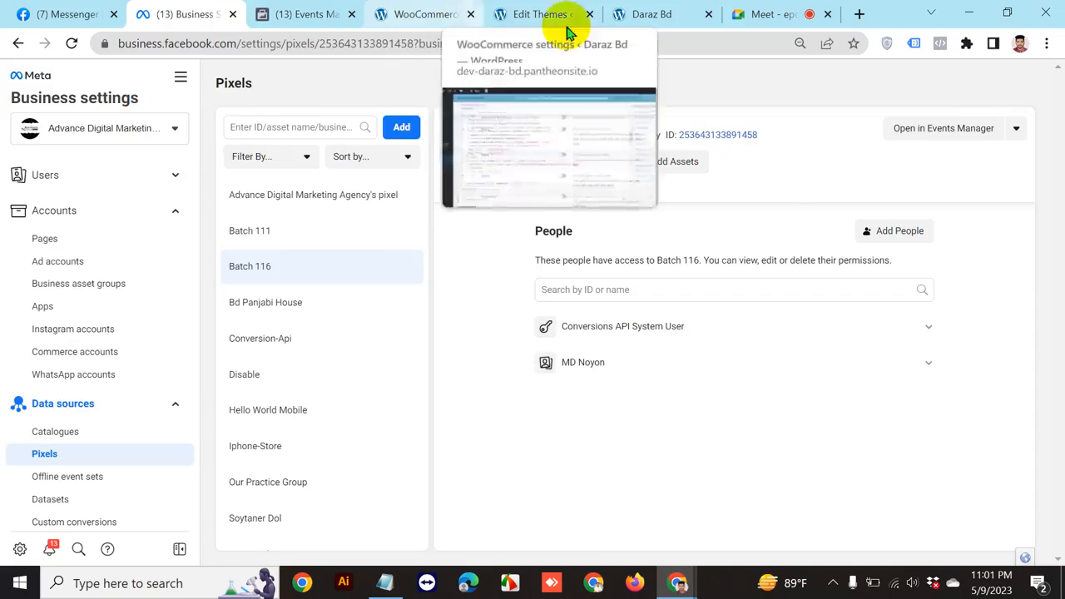
# Copy the full web address of the Daraz Bd storefront
pyautogui.click(679, 14)
pyautogui.click(291, 43)
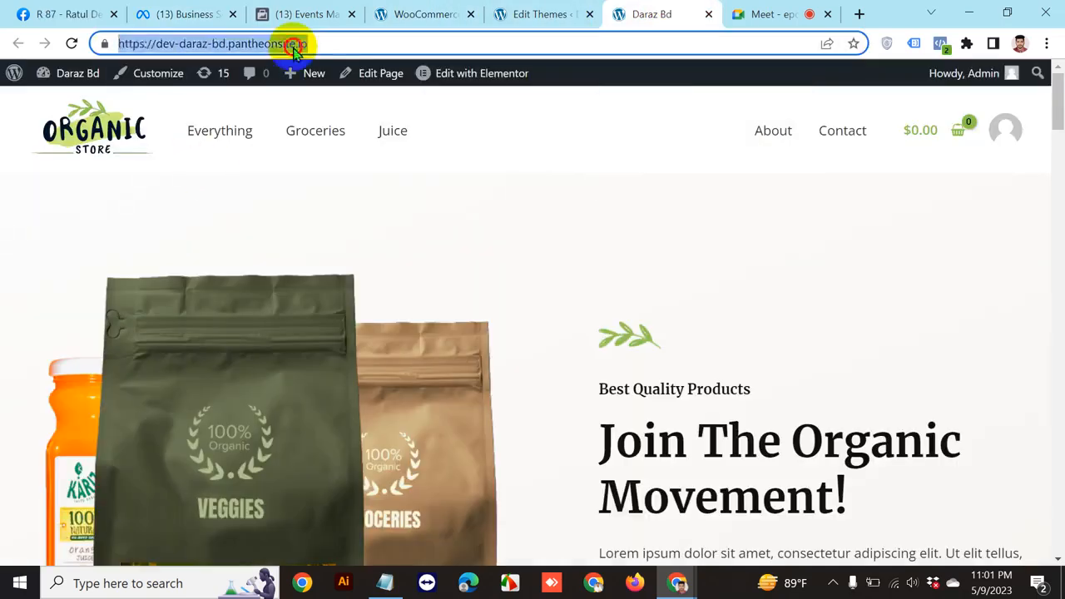
pyautogui.click(336, 45)
pyautogui.tripleClick(336, 44)
pyautogui.rightClick(337, 44)
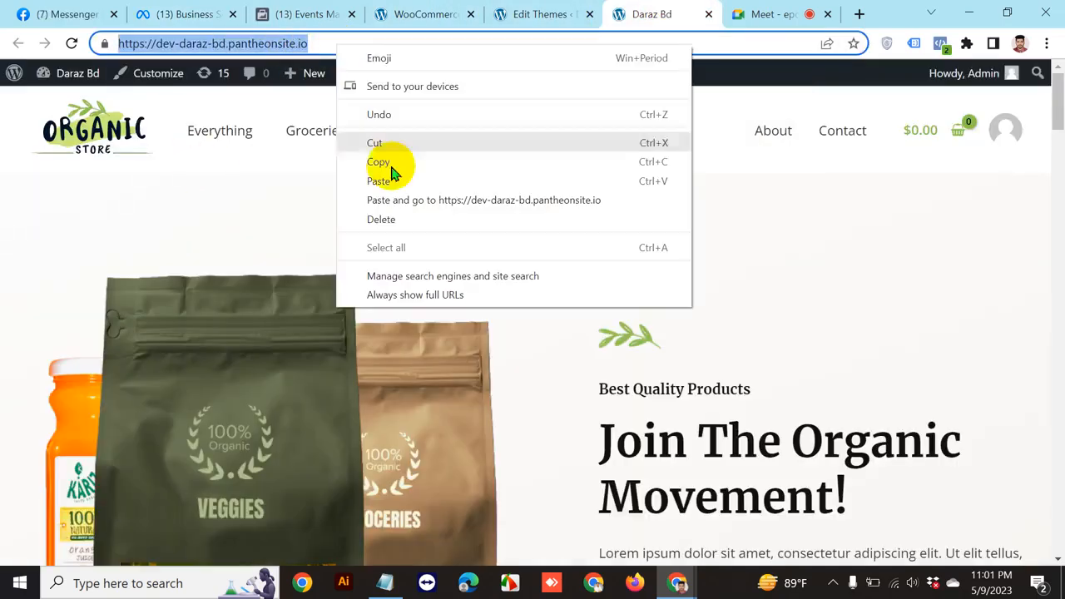
pyautogui.click(388, 162)
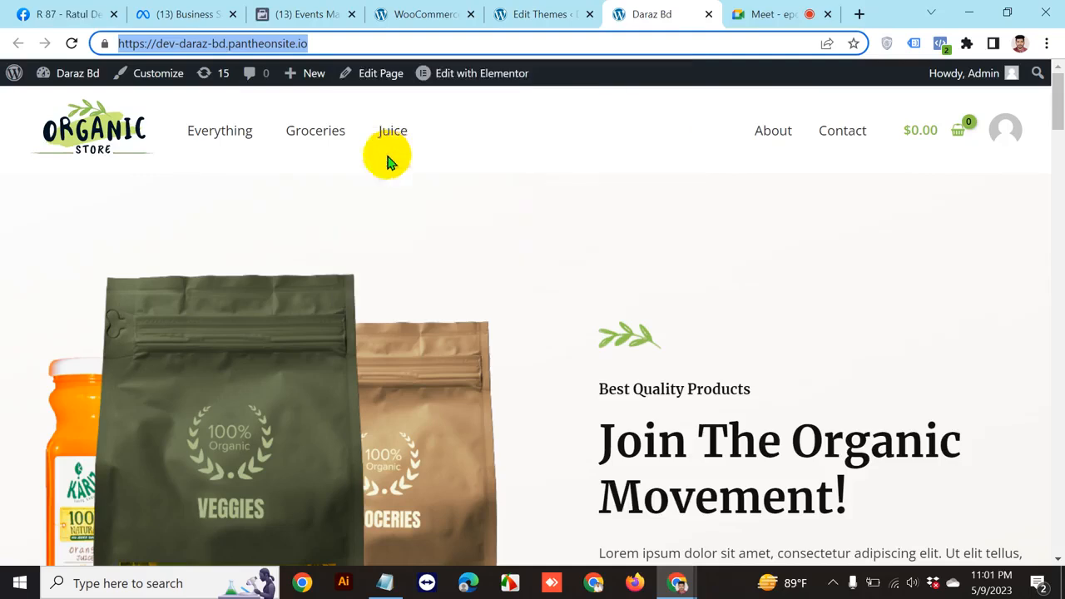
pyautogui.click(833, 584)
pyautogui.click(813, 582)
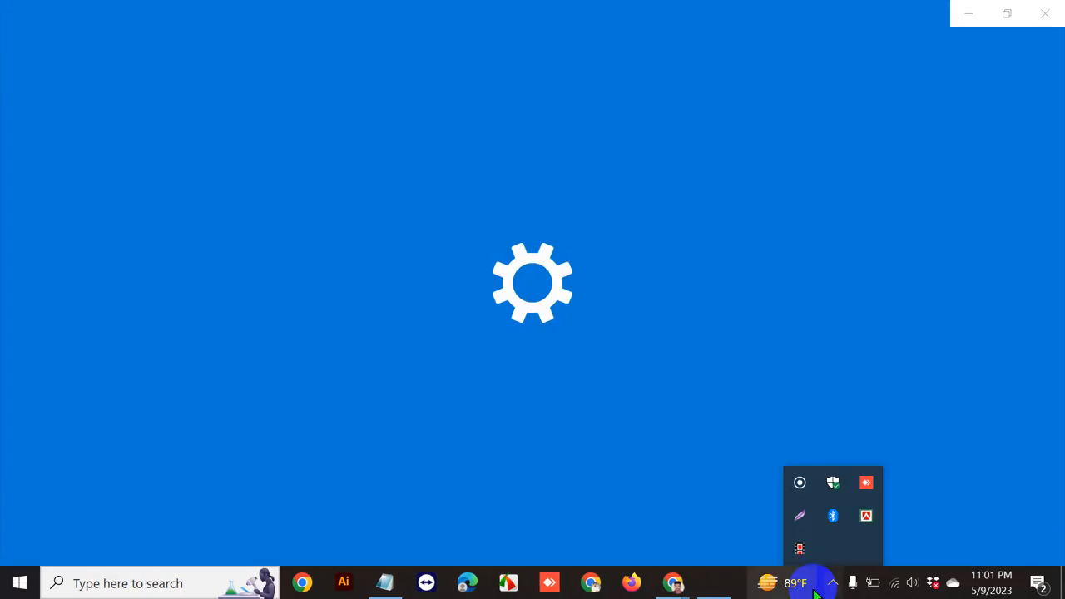
pyautogui.click(818, 589)
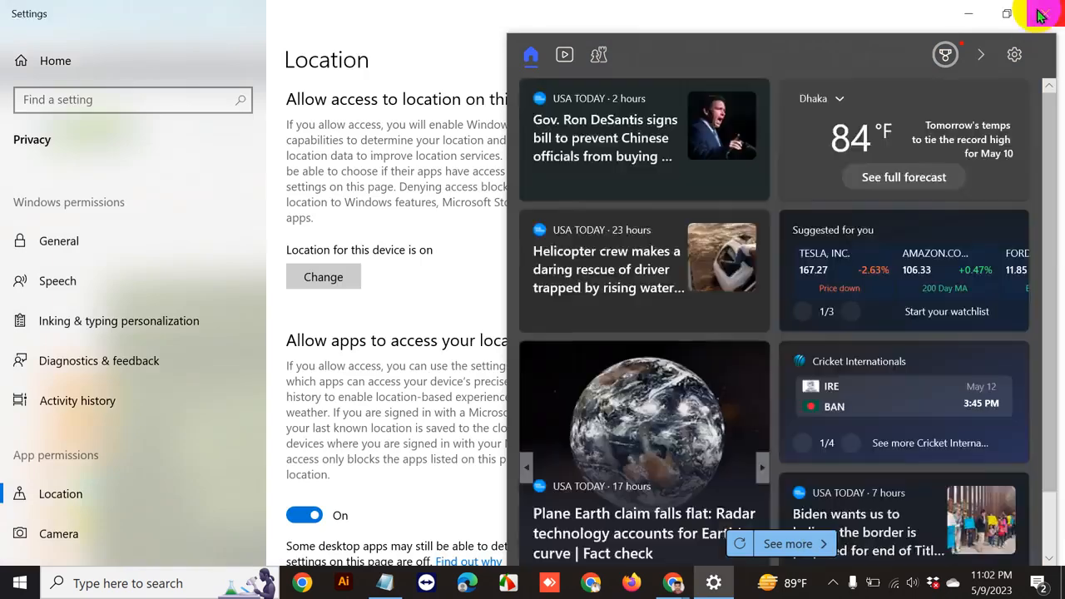
pyautogui.click(1041, 15)
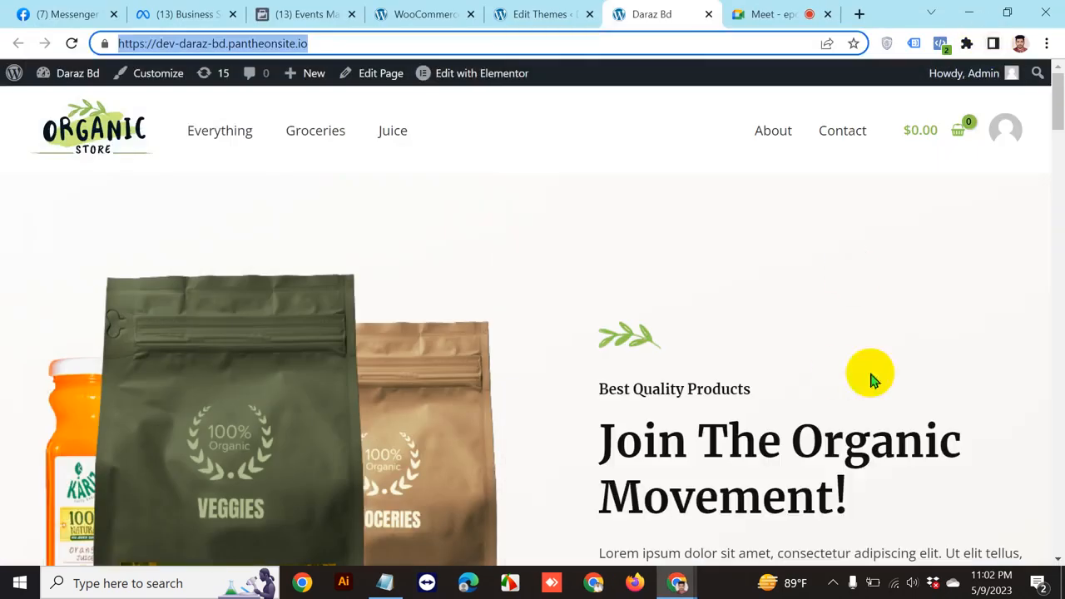
pyautogui.click(832, 585)
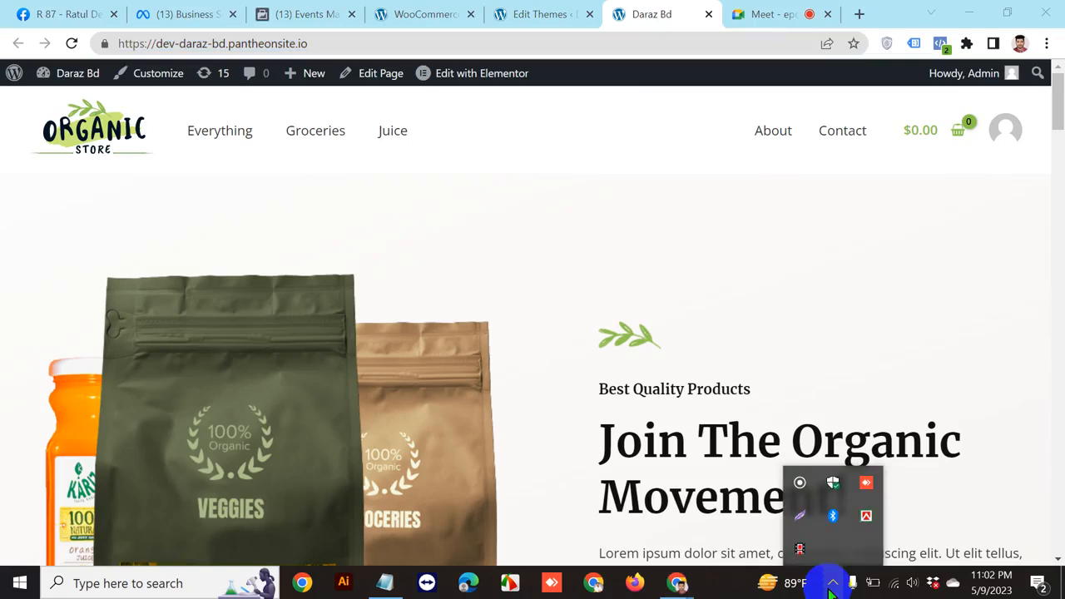
pyautogui.click(832, 584)
# Copy the Daraz Bd storefront's address again and open the business's Domains list in Business settings
pyautogui.click(283, 44)
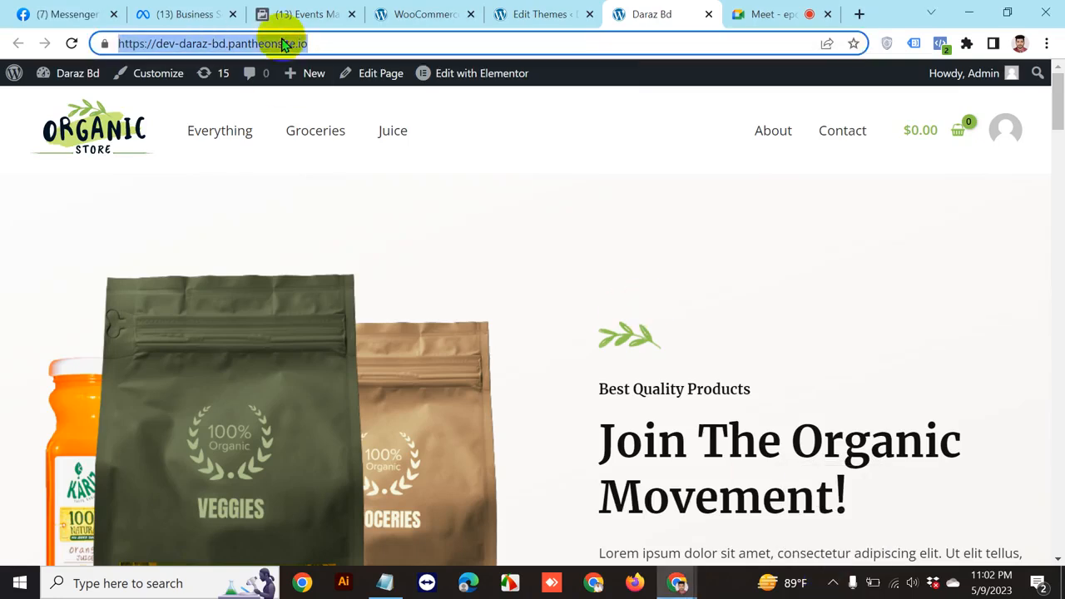
pyautogui.rightClick(283, 45)
pyautogui.click(321, 155)
pyautogui.click(185, 14)
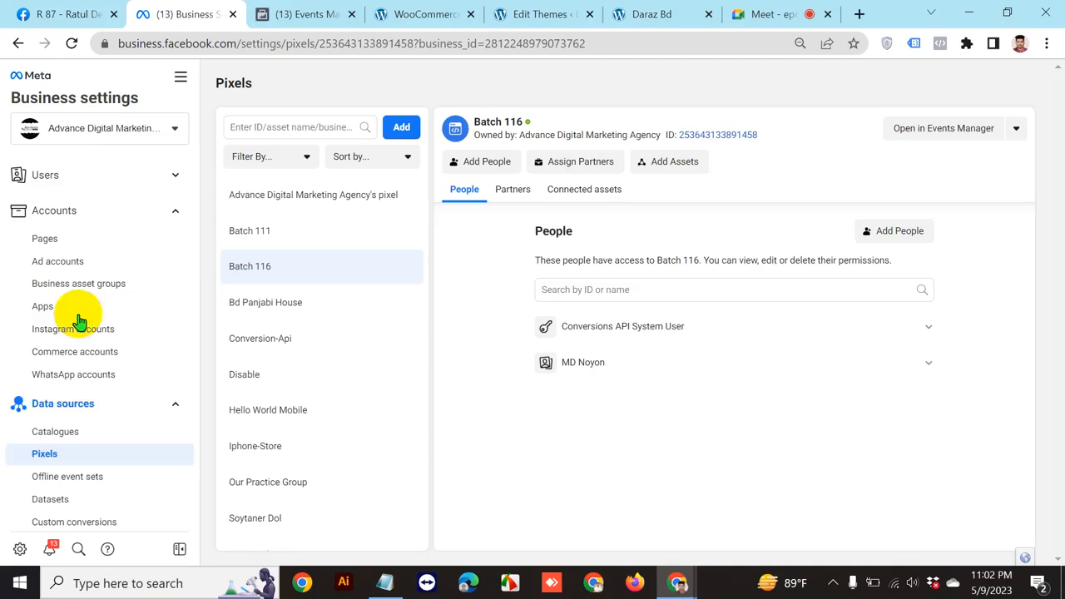
pyautogui.scroll(-3, 145, 383)
pyautogui.click(137, 375)
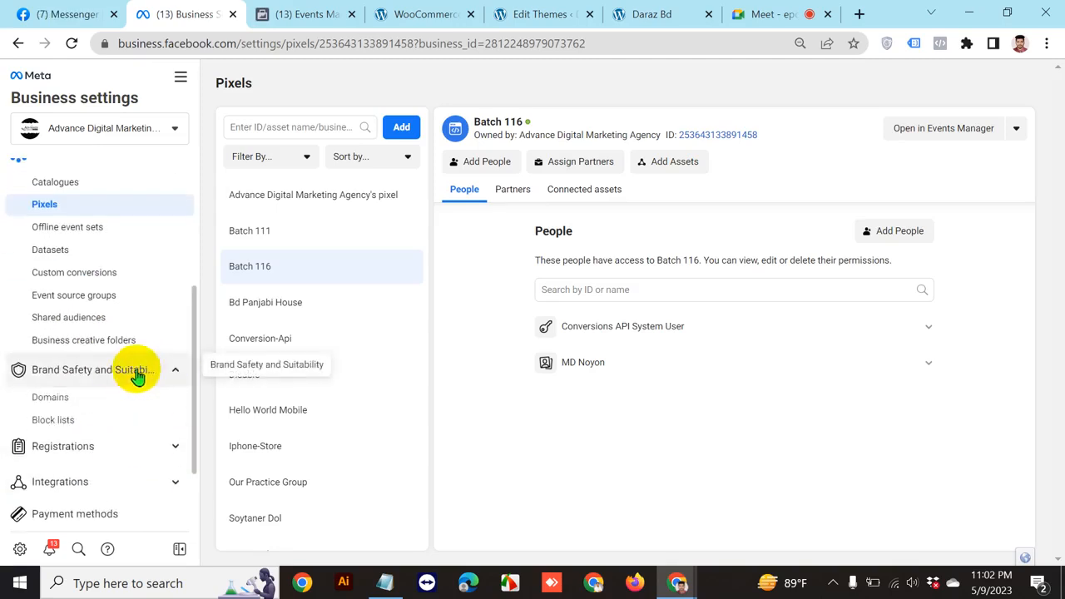
pyautogui.click(114, 398)
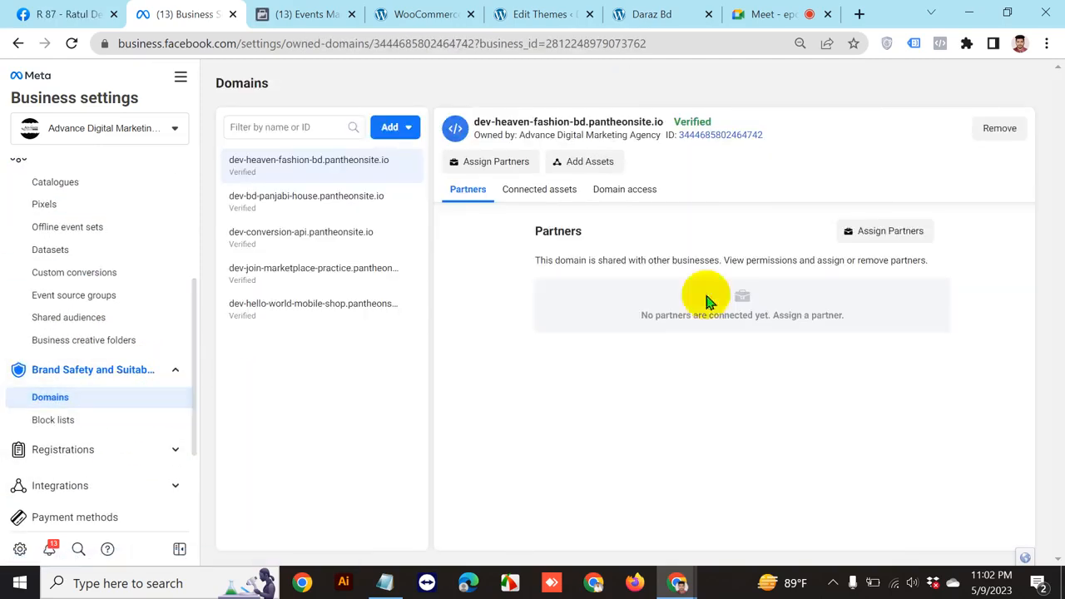
# Look through the details of the five existing domains, from dev-heaven-fashion-bd to dev-hello-world-mobile-shop
pyautogui.click(323, 199)
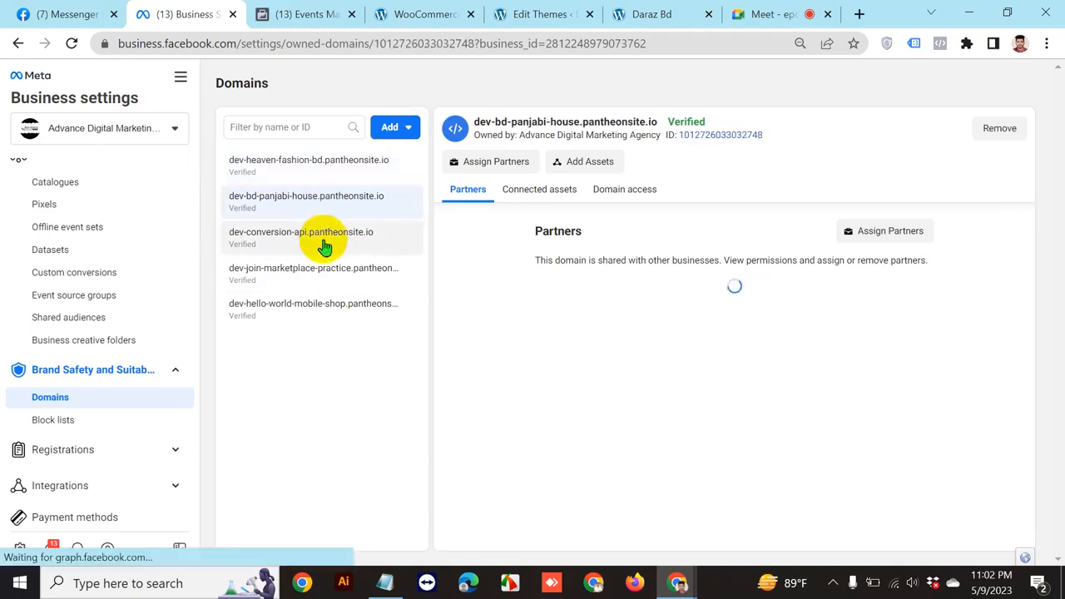
pyautogui.click(323, 242)
pyautogui.click(321, 279)
pyautogui.click(321, 309)
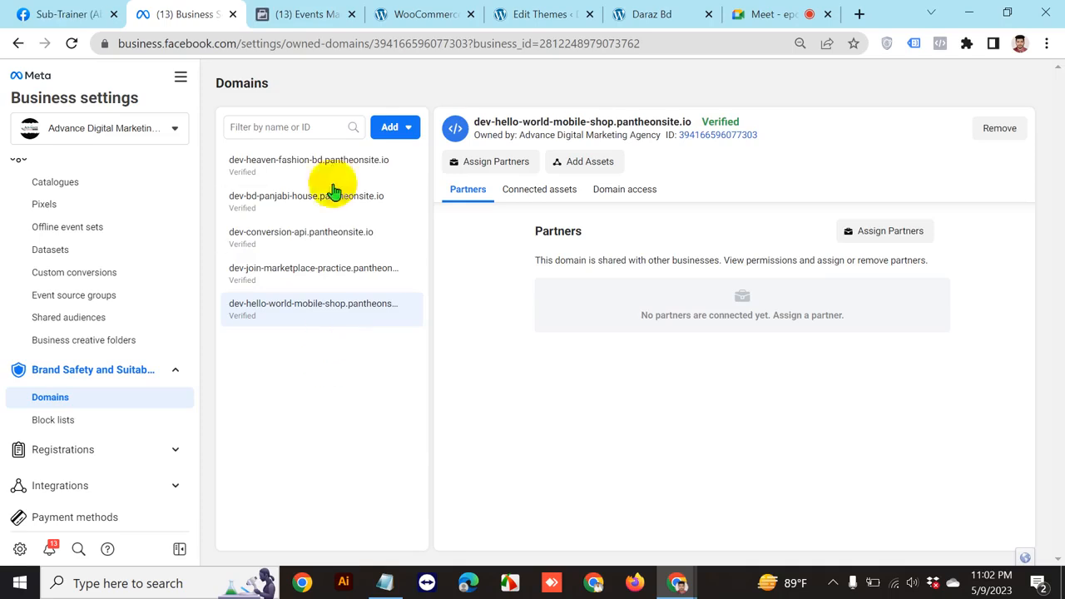
pyautogui.click(298, 162)
pyautogui.click(313, 204)
pyautogui.click(327, 249)
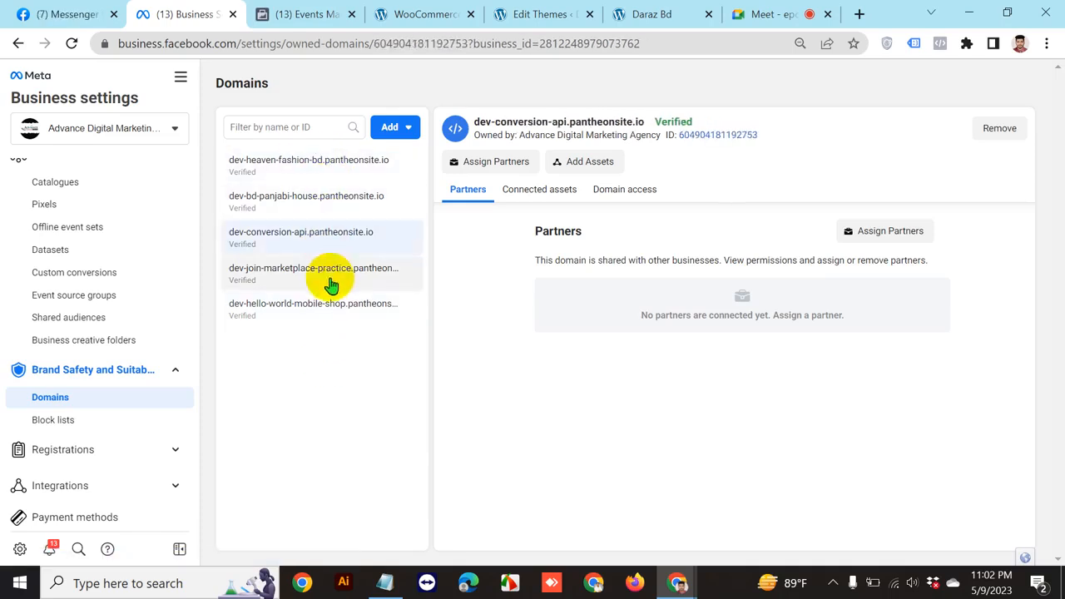
pyautogui.click(328, 276)
pyautogui.click(316, 315)
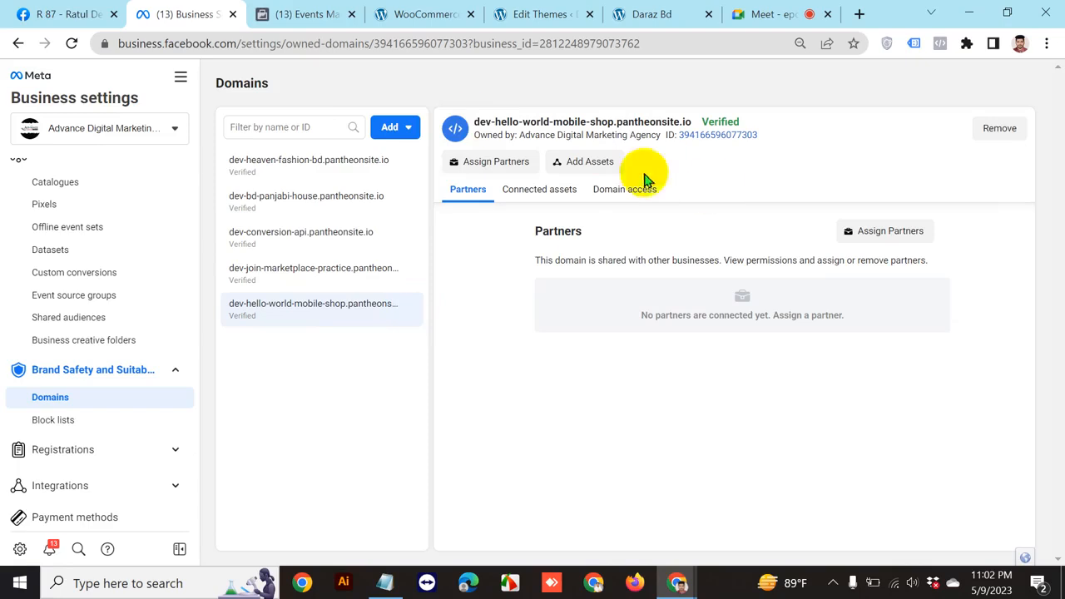
pyautogui.click(409, 131)
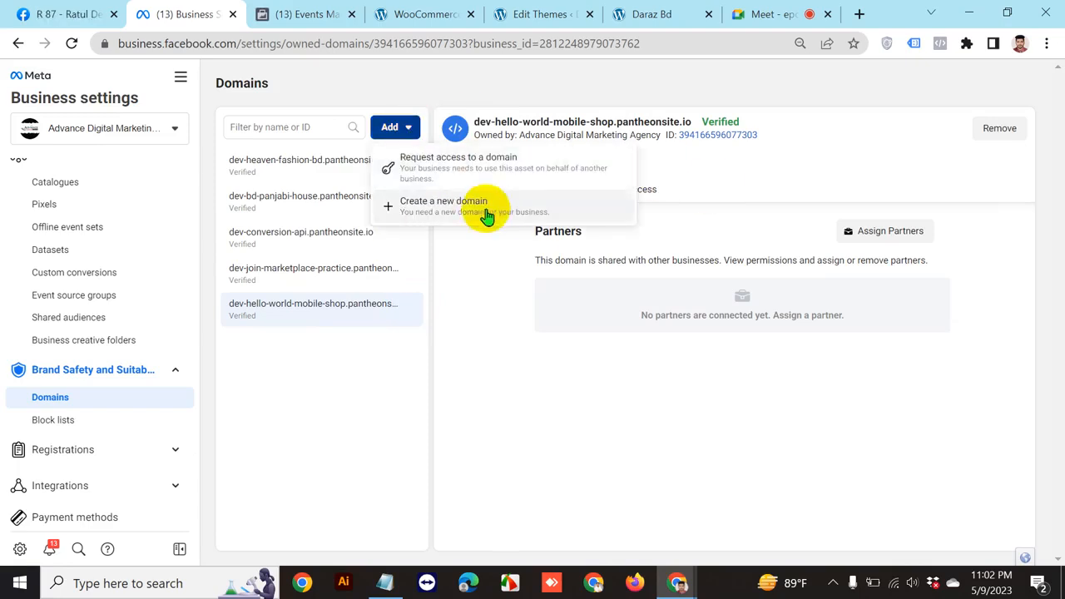
pyautogui.click(611, 377)
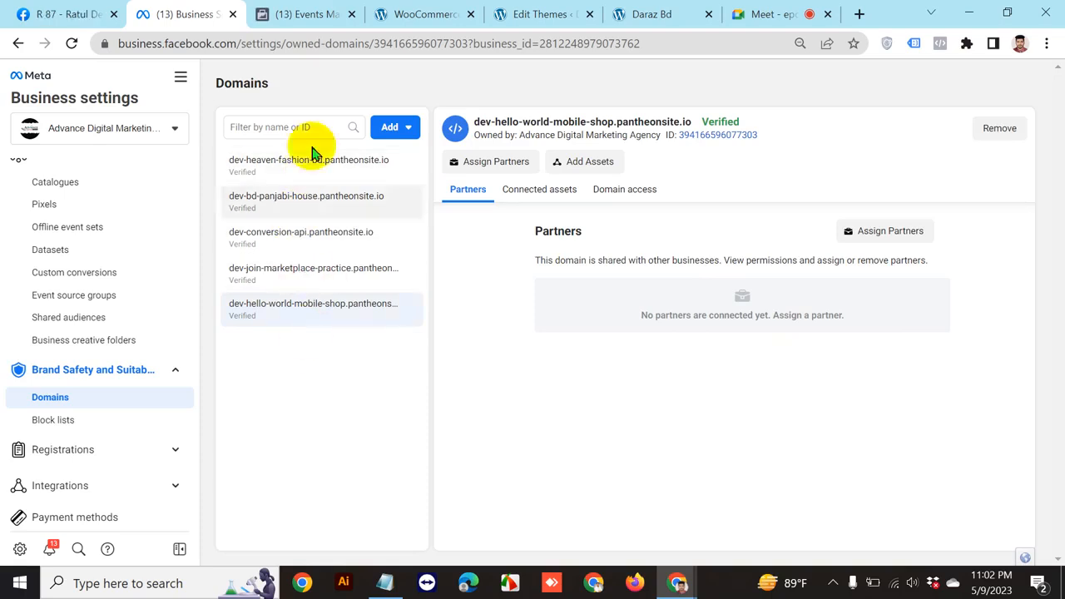
pyautogui.click(401, 129)
pyautogui.click(457, 221)
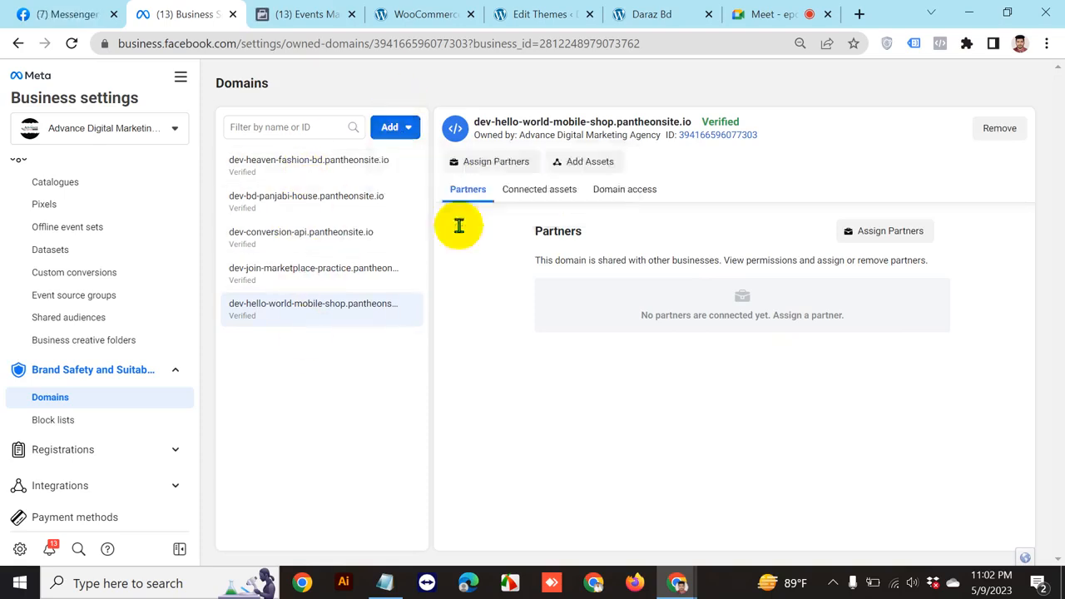
pyautogui.click(593, 358)
pyautogui.click(411, 132)
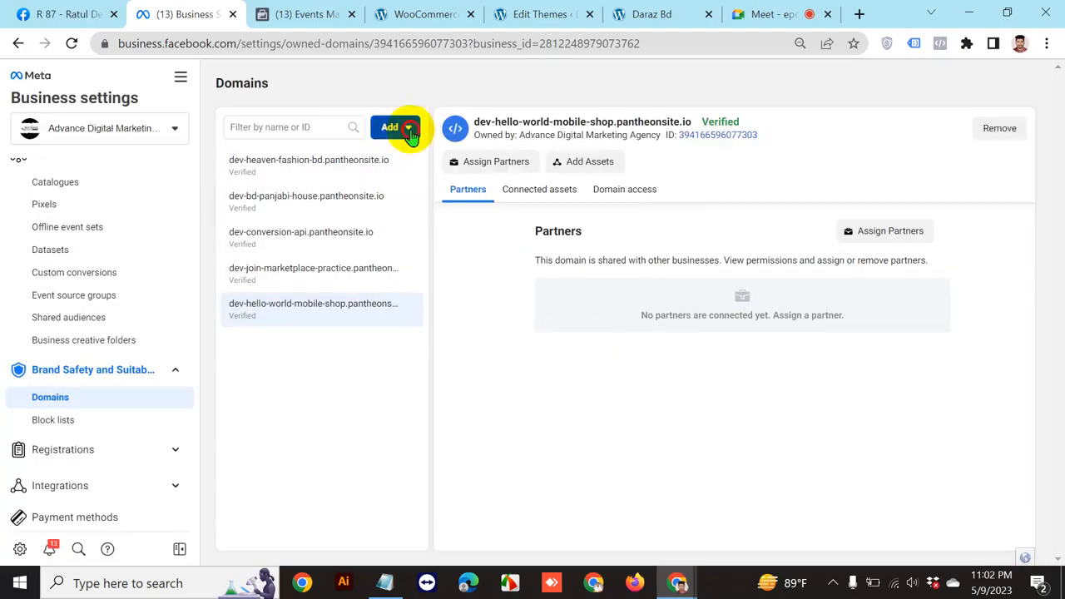
pyautogui.click(463, 219)
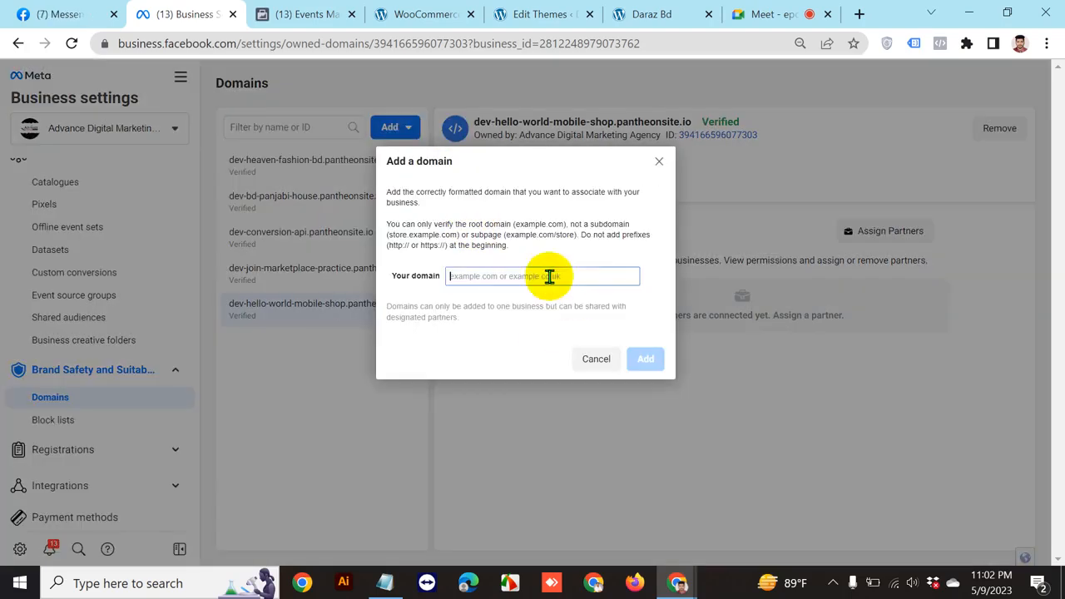
pyautogui.click(623, 281)
pyautogui.press('BackSpace')
pyautogui.press('BackSpace')
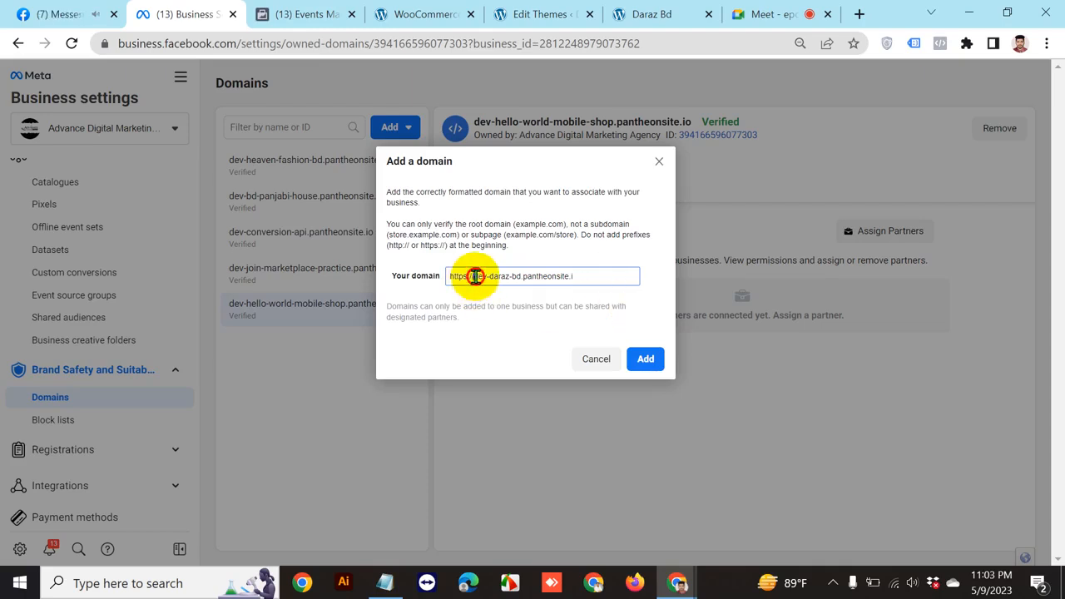
pyautogui.moveTo(475, 276); pyautogui.dragTo(435, 274)
pyautogui.press('BackSpace')
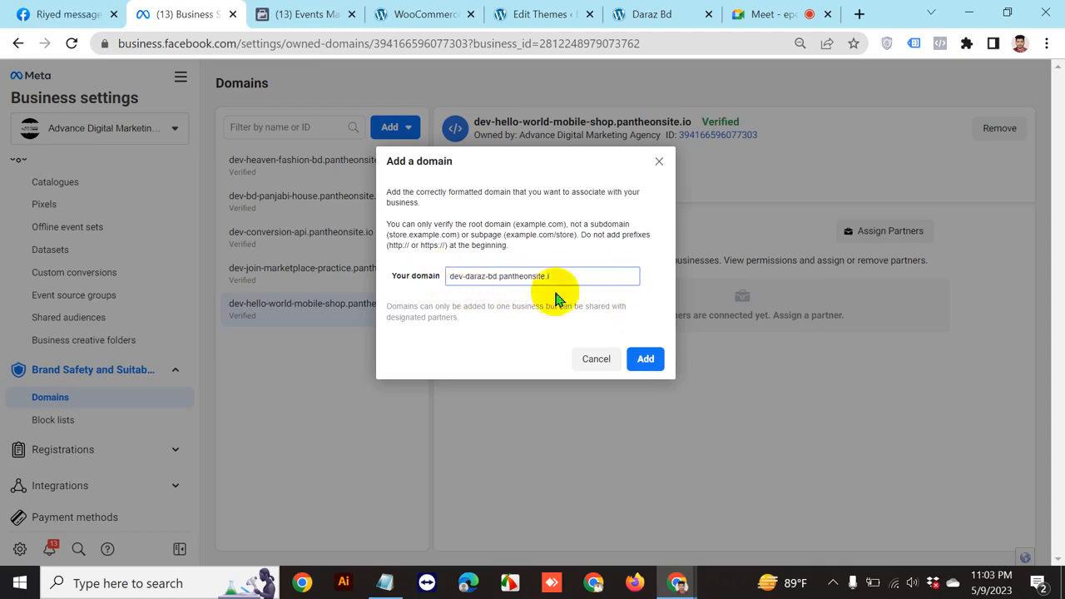
pyautogui.click(647, 358)
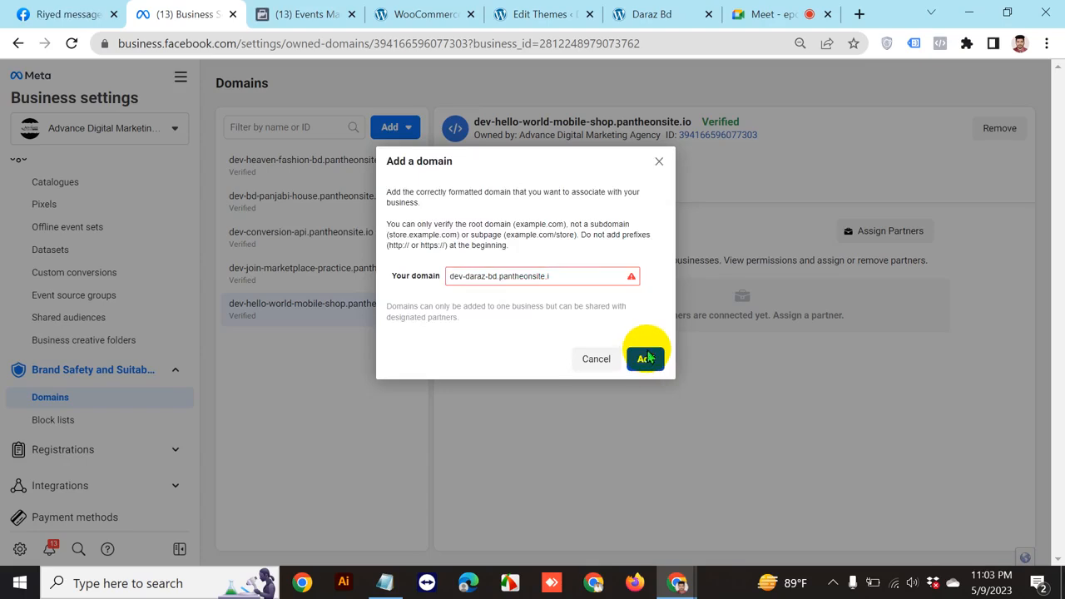
pyautogui.click(580, 282)
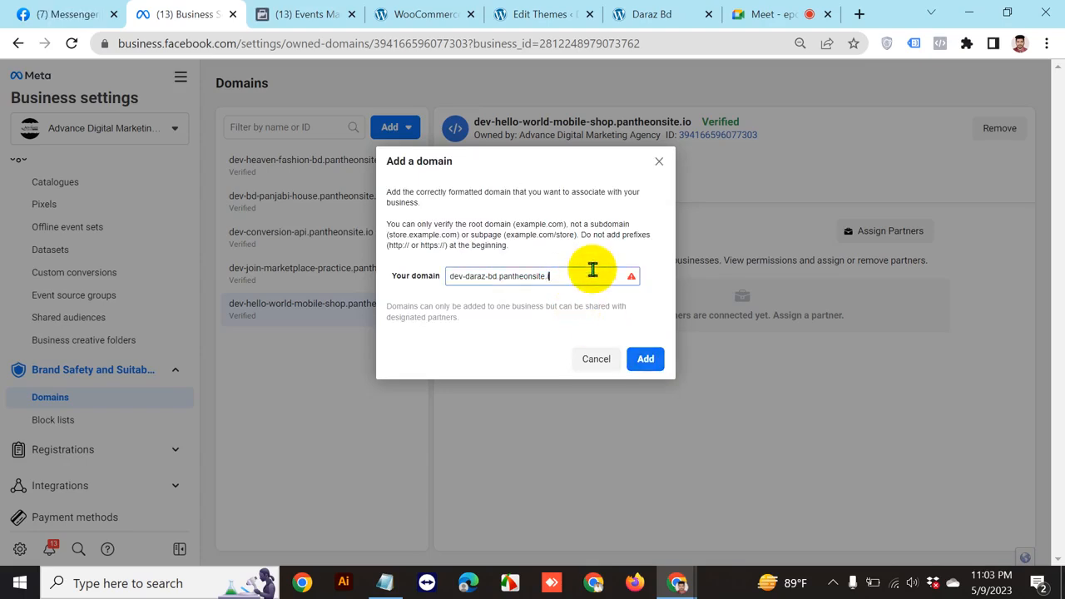
pyautogui.write('o')
pyautogui.click(633, 370)
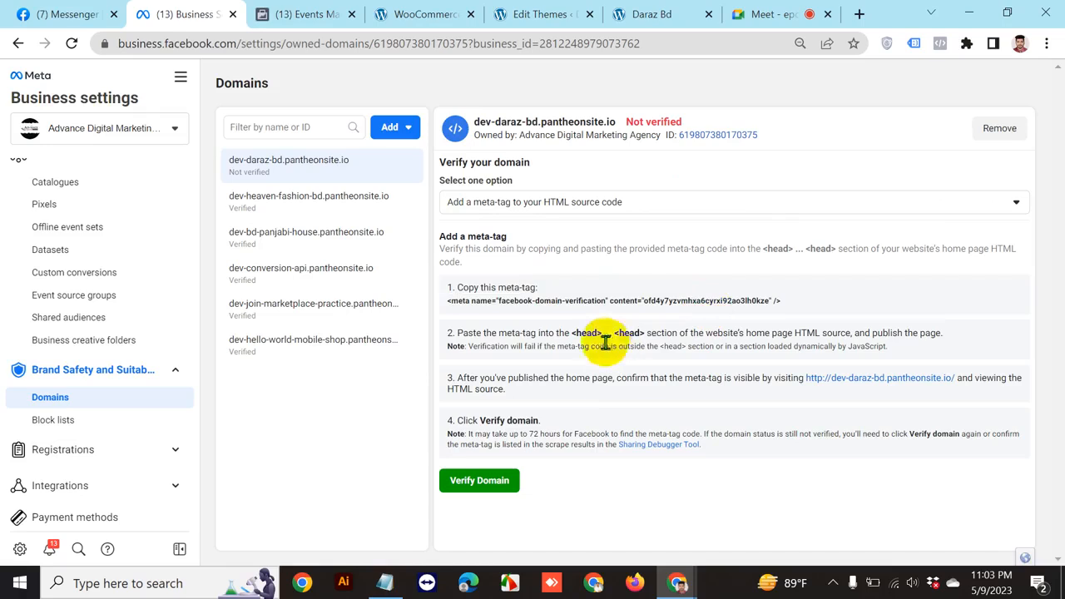
# Review the new domain's head-section instructions and verification methods, and copy its facebook-domain-verification meta-tag
pyautogui.click(647, 333)
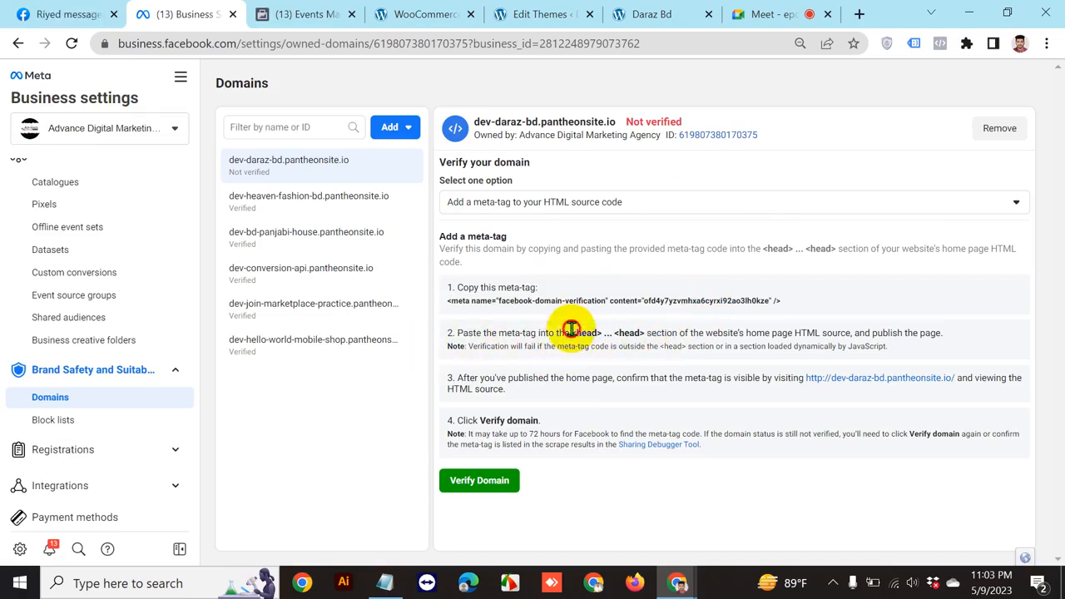
pyautogui.moveTo(612, 327); pyautogui.dragTo(616, 333)
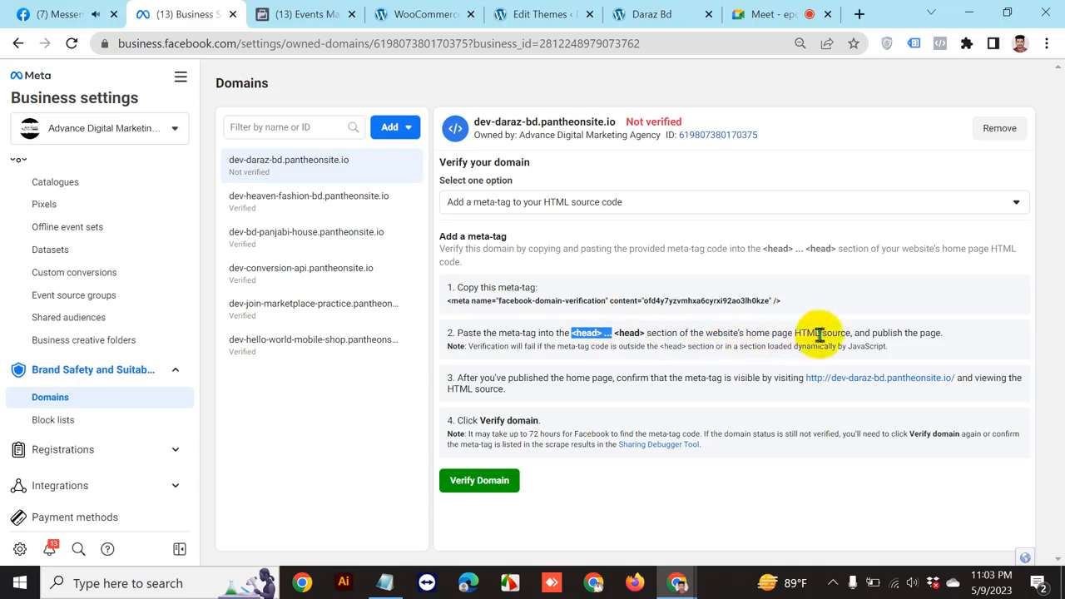
pyautogui.click(752, 336)
pyautogui.moveTo(458, 333); pyautogui.dragTo(612, 333)
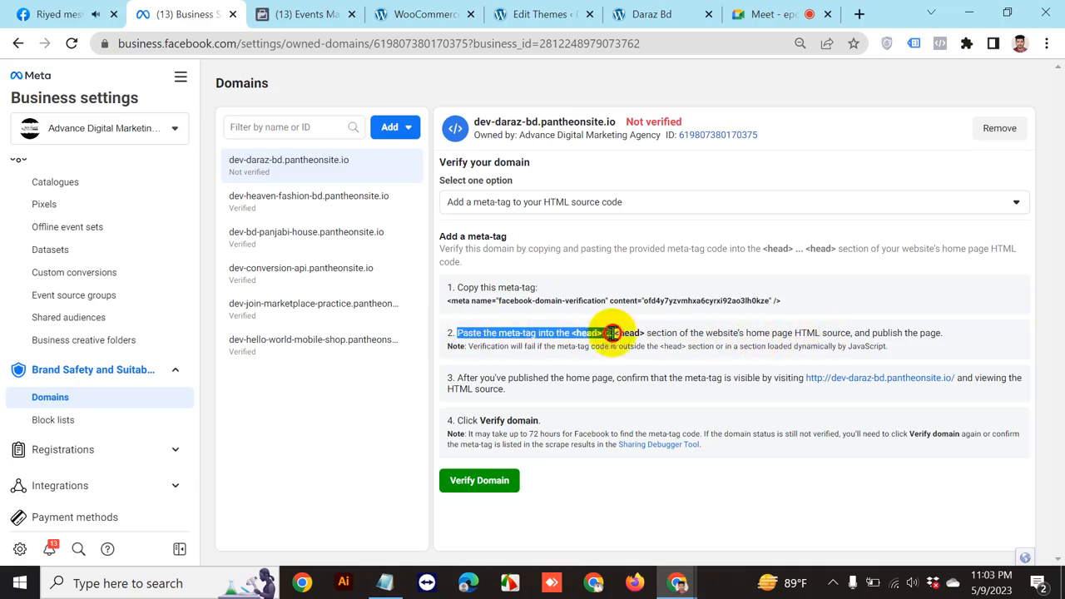
pyautogui.click(590, 305)
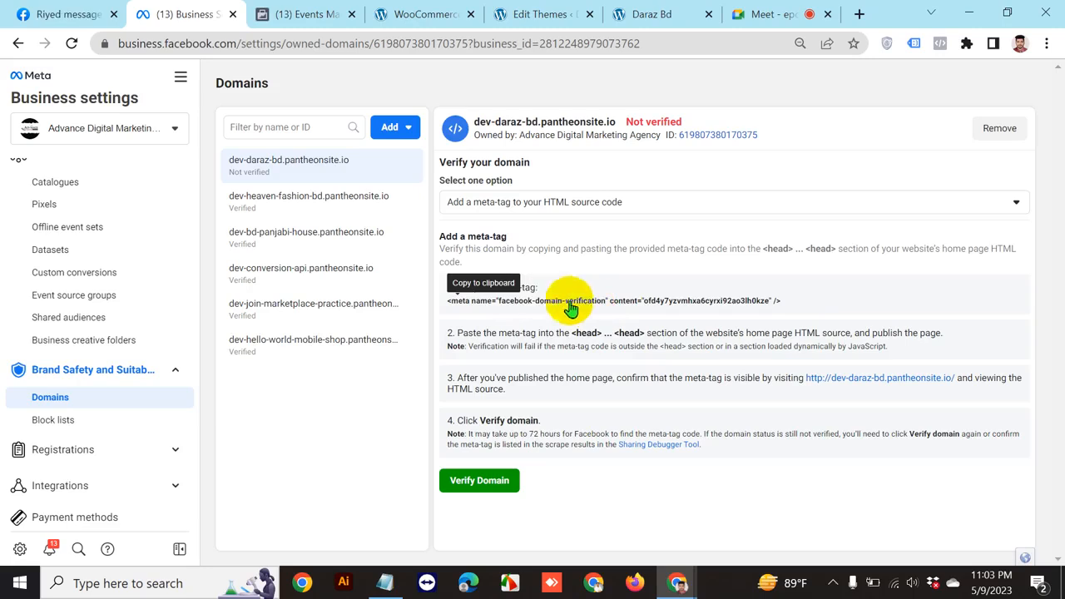
pyautogui.click(586, 205)
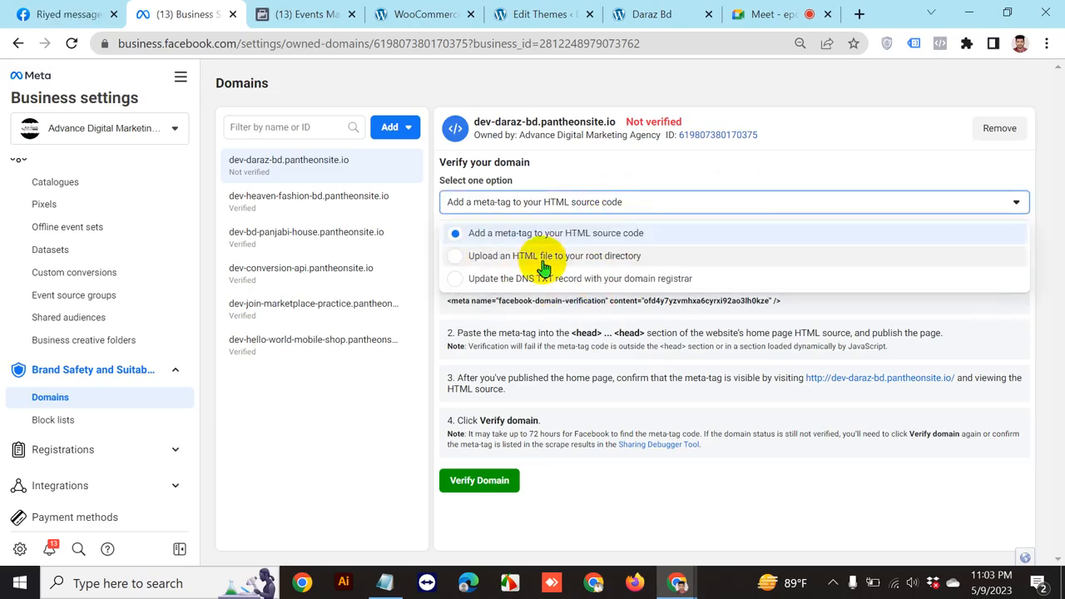
pyautogui.click(801, 166)
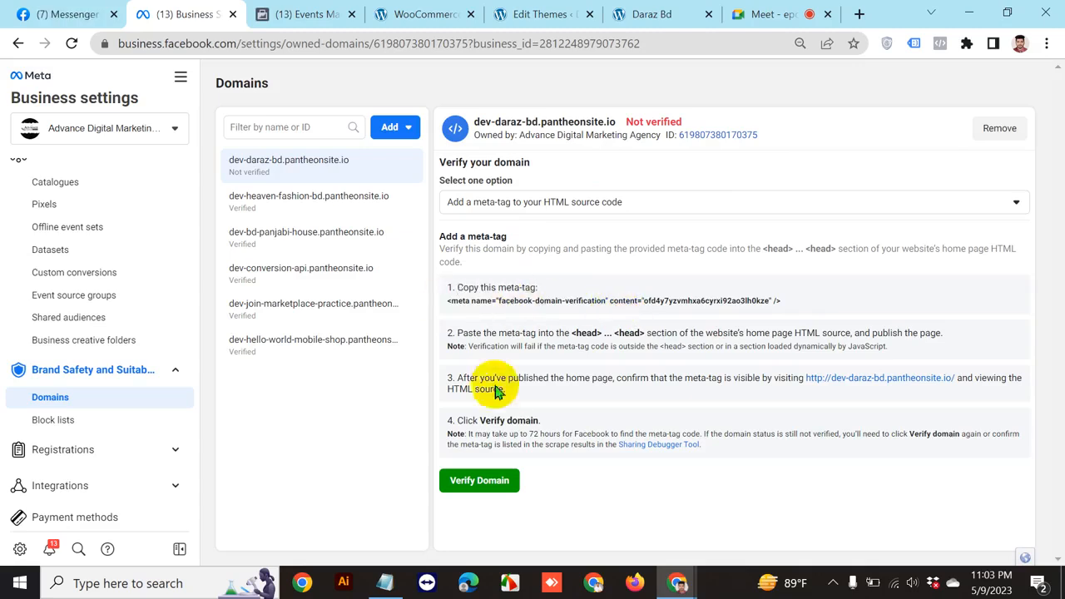
# Check the Google Meet call and return to the Daraz Bd storefront
pyautogui.click(744, 14)
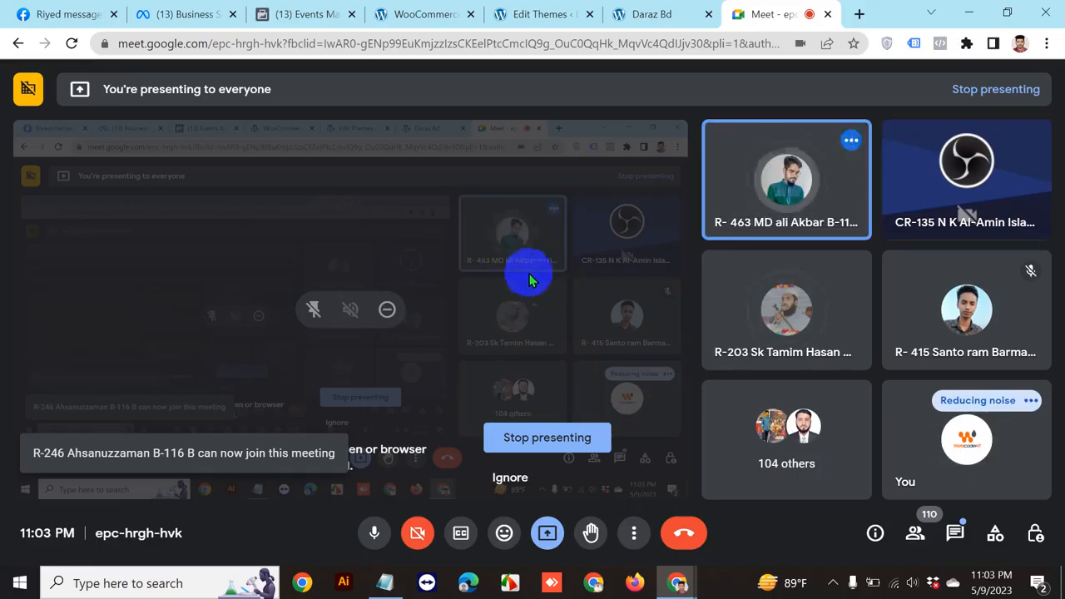
pyautogui.click(648, 15)
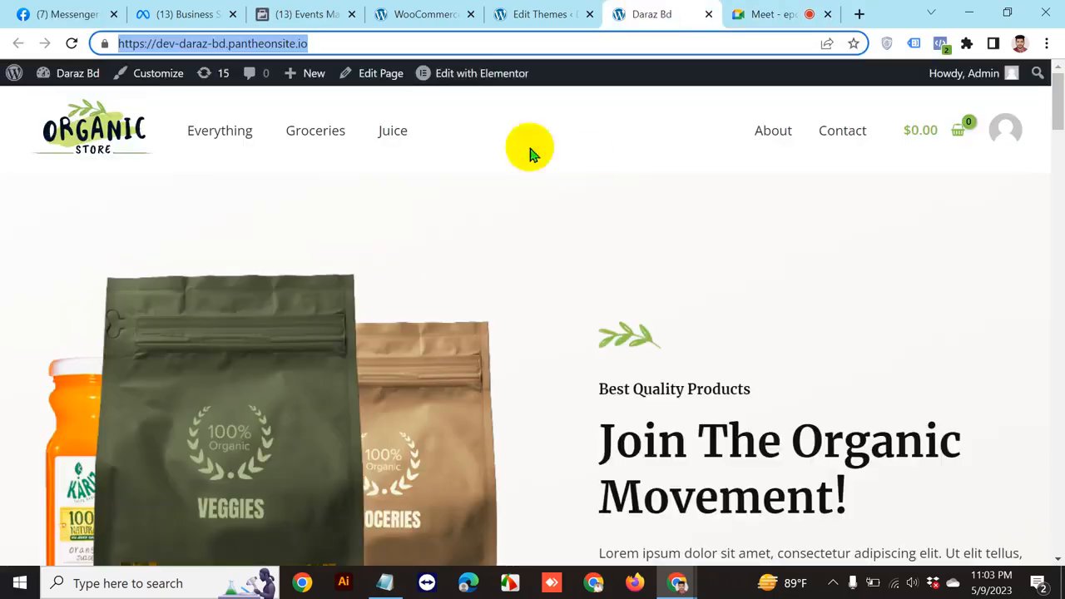
pyautogui.click(541, 14)
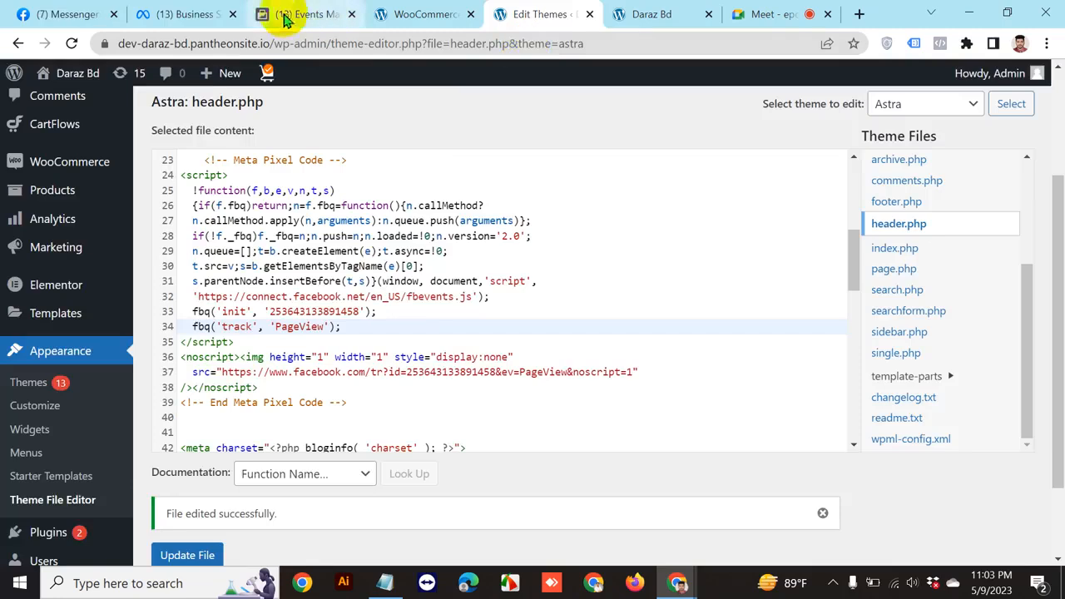
pyautogui.click(172, 16)
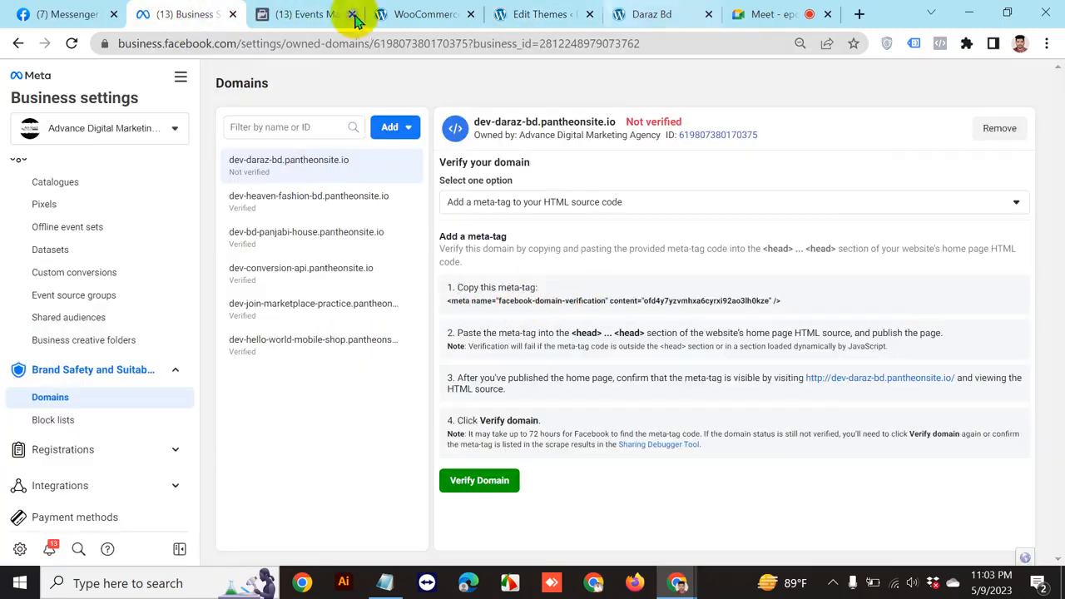
pyautogui.click(551, 14)
pyautogui.scroll(2, 412, 250)
pyautogui.scroll(1, 402, 289)
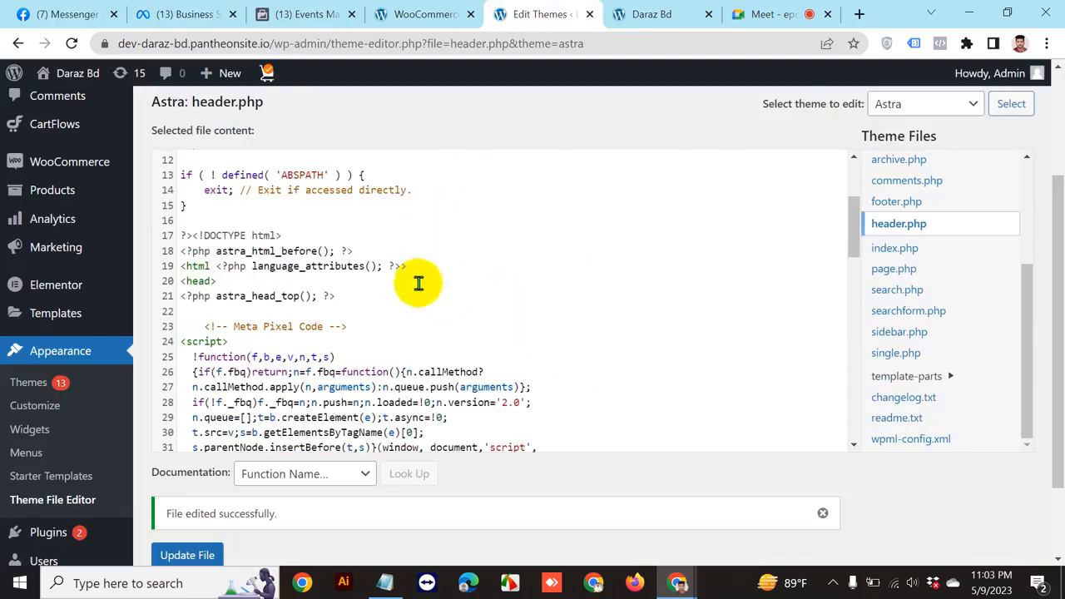
# In Meta Business settings, choose HTML file upload to the root directory for verifying dev-daraz-bd.pantheonsite.io and download the HTML verification file
pyautogui.click(188, 16)
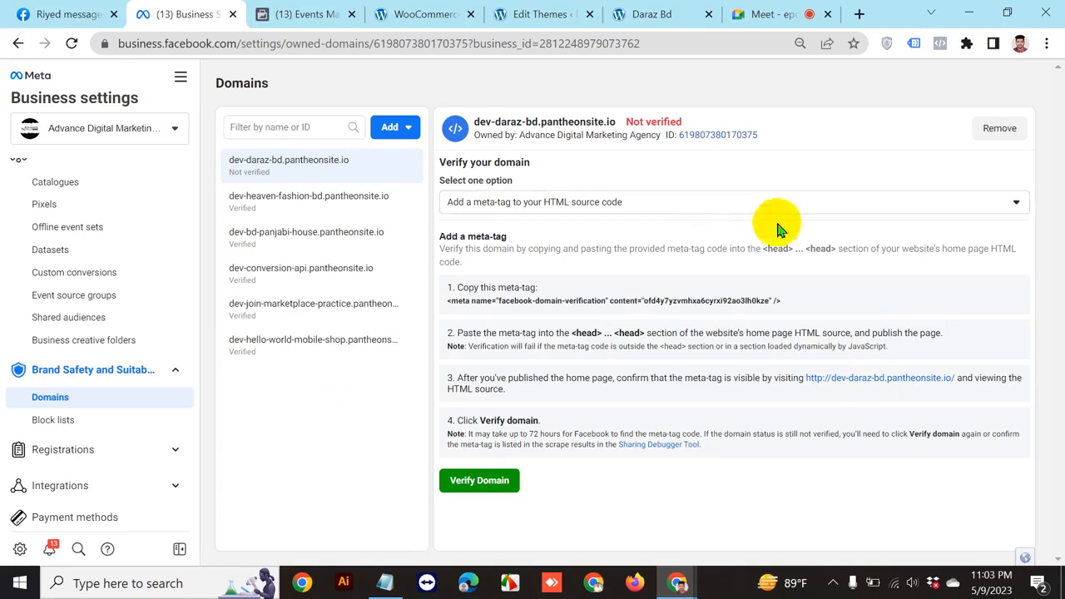
pyautogui.click(573, 200)
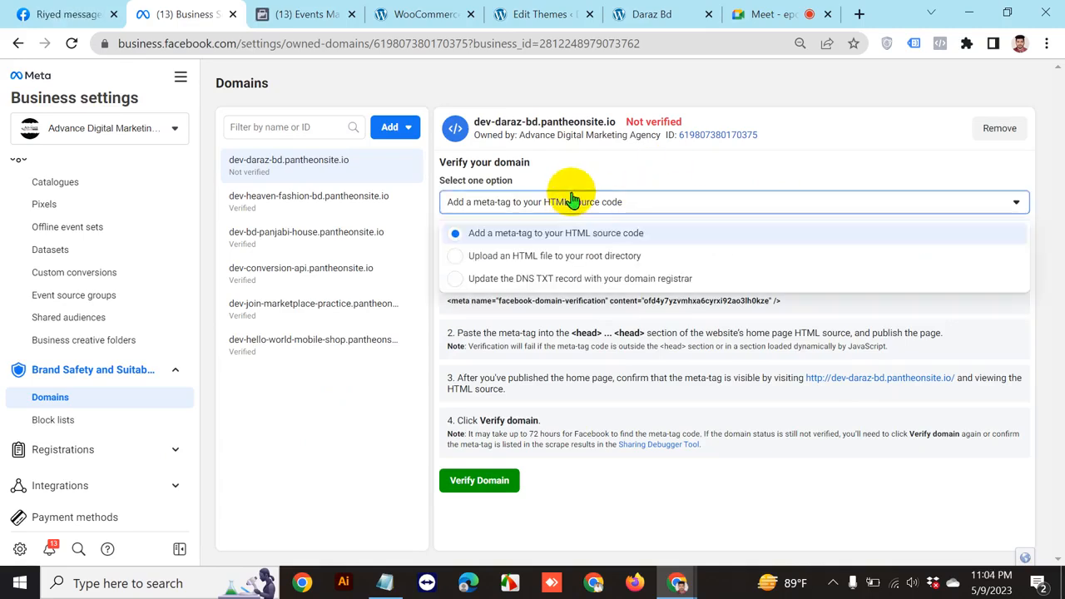
pyautogui.click(736, 167)
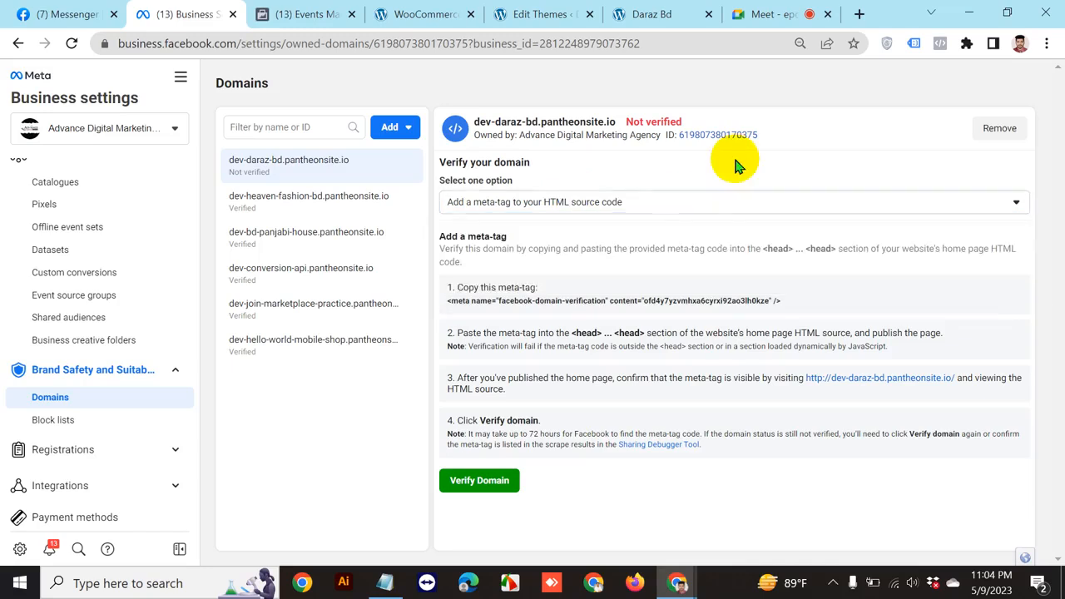
pyautogui.click(618, 204)
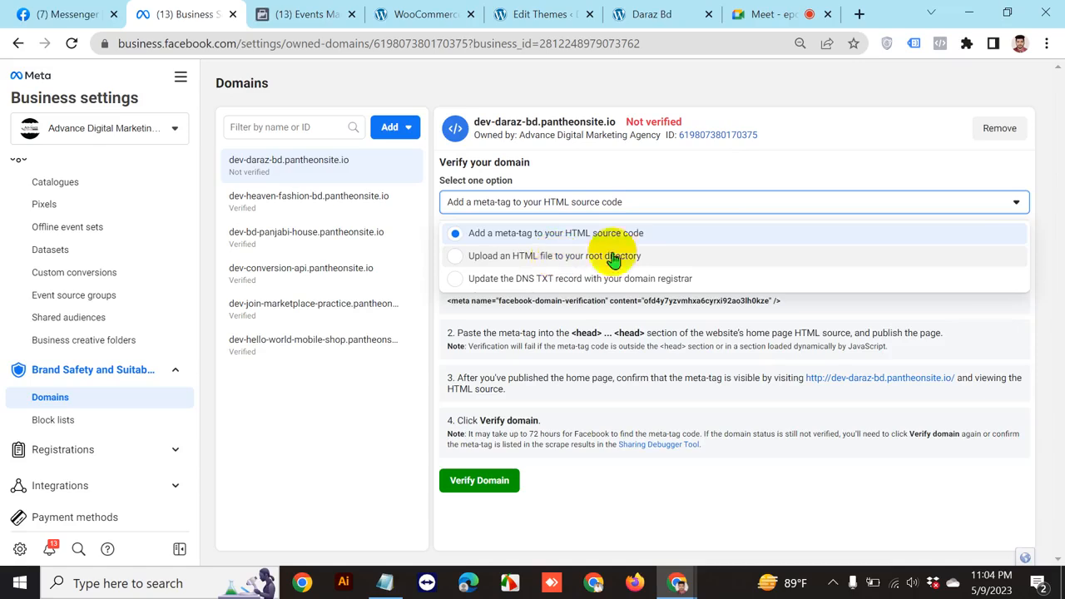
pyautogui.click(555, 256)
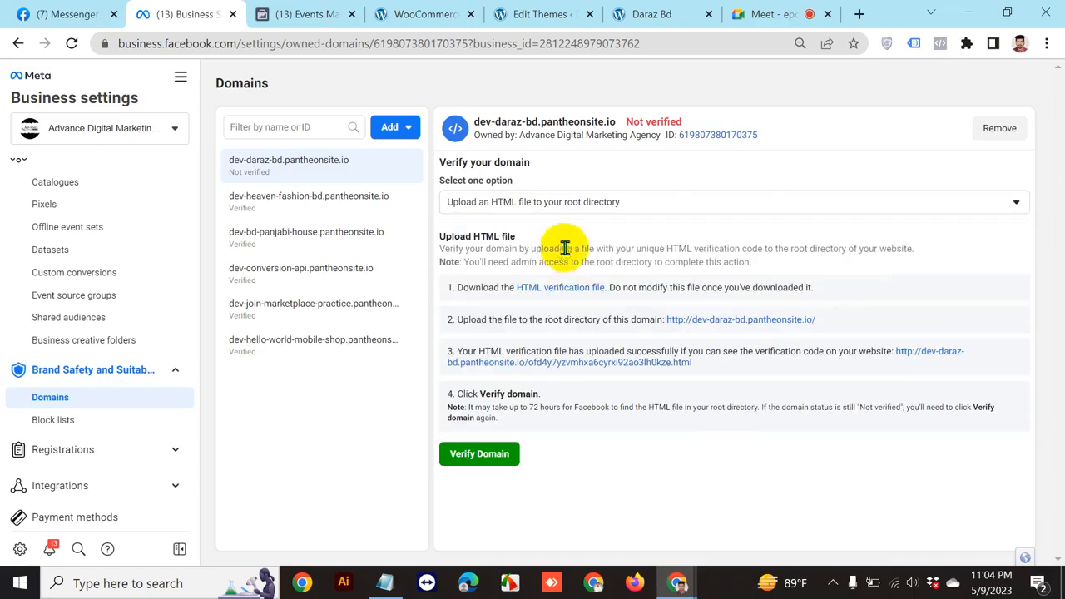
pyautogui.click(574, 292)
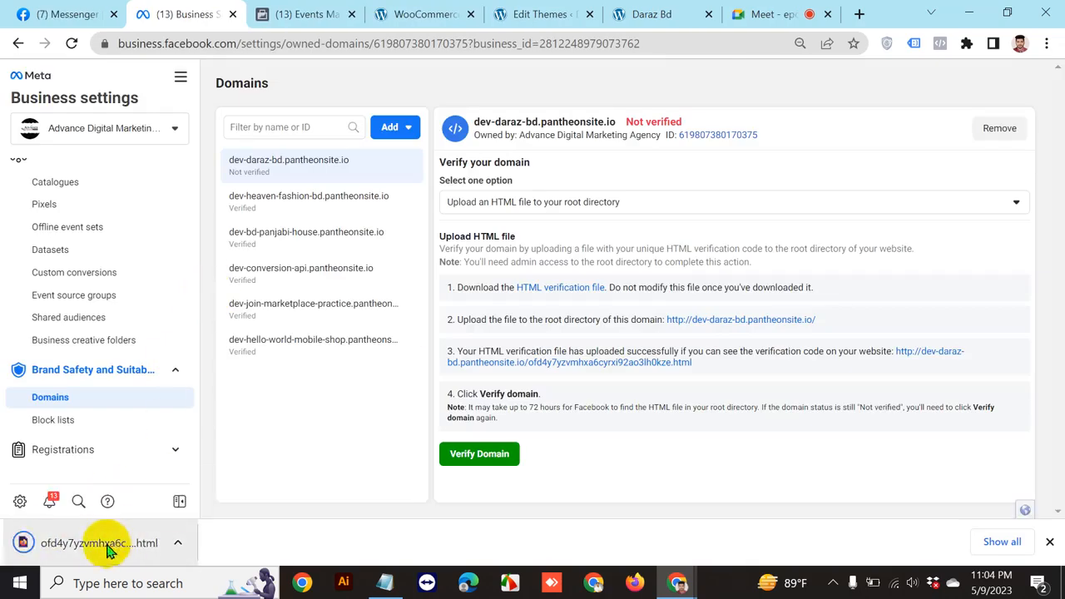
# In the WordPress admin, go to adding new plugins and search for "File Manager"
pyautogui.click(408, 17)
pyautogui.scroll(-5, 107, 249)
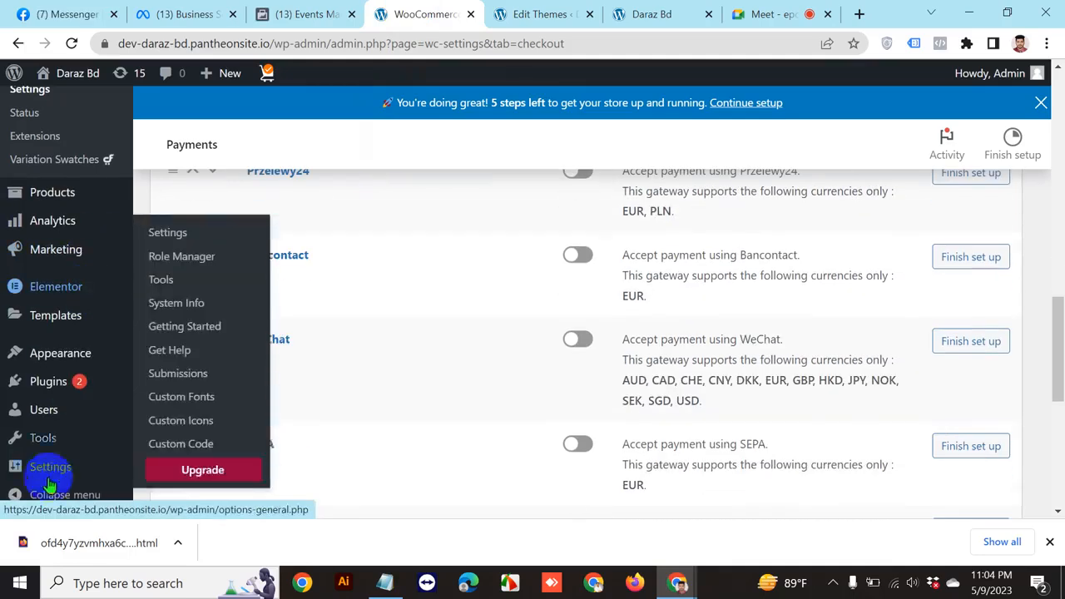
pyautogui.moveTo(37, 383)
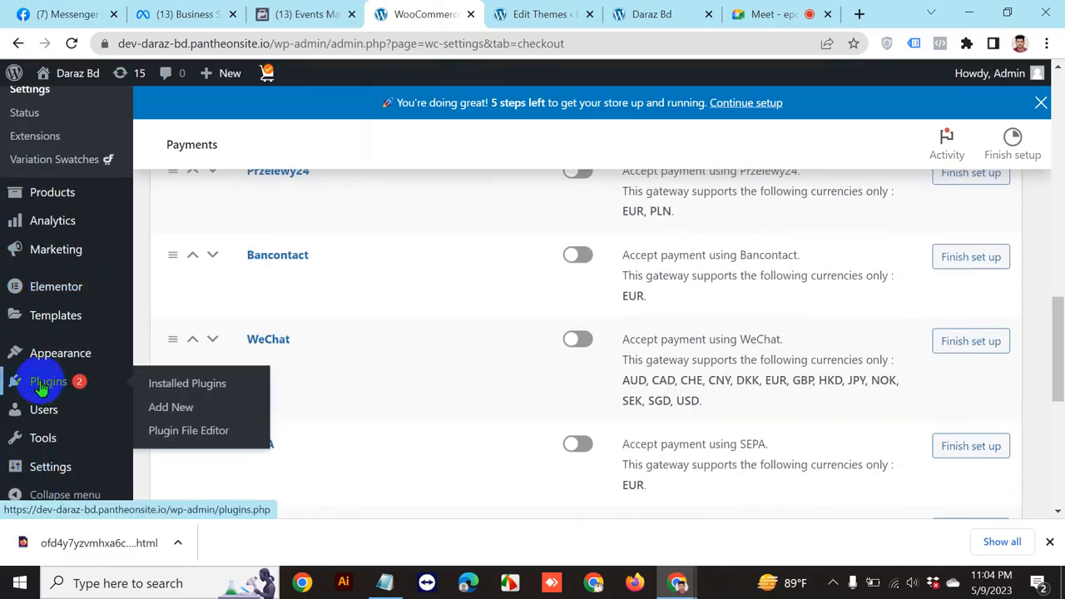
pyautogui.click(175, 408)
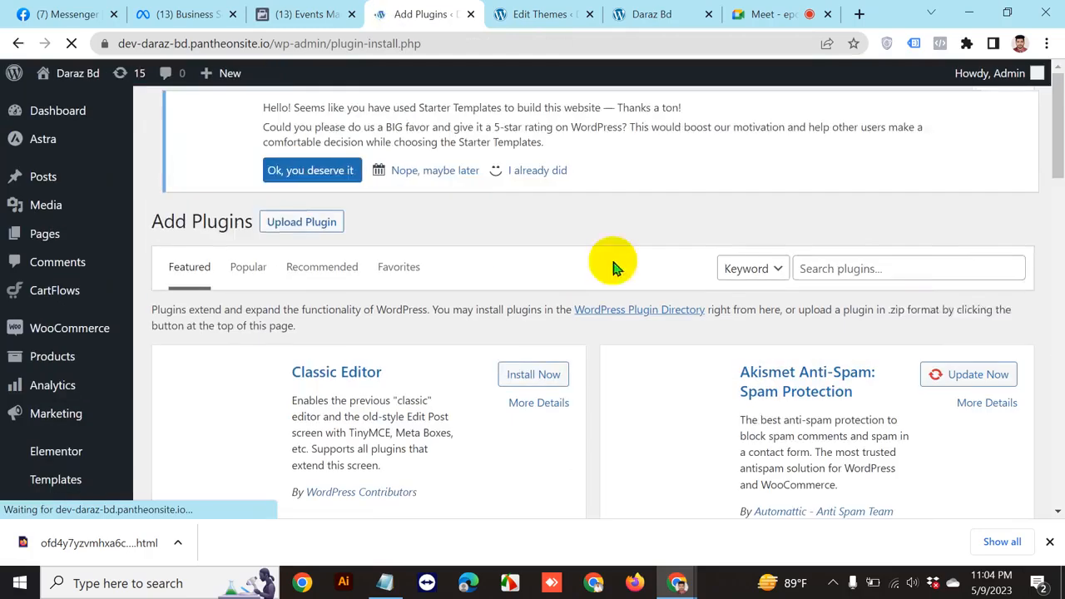
pyautogui.click(904, 266)
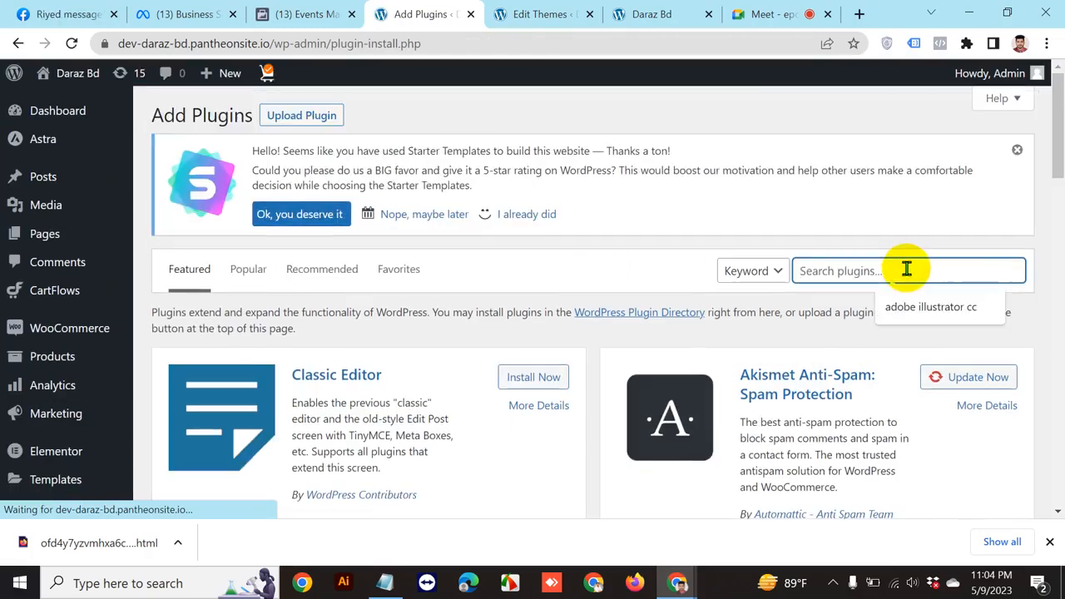
pyautogui.write('File Manager')
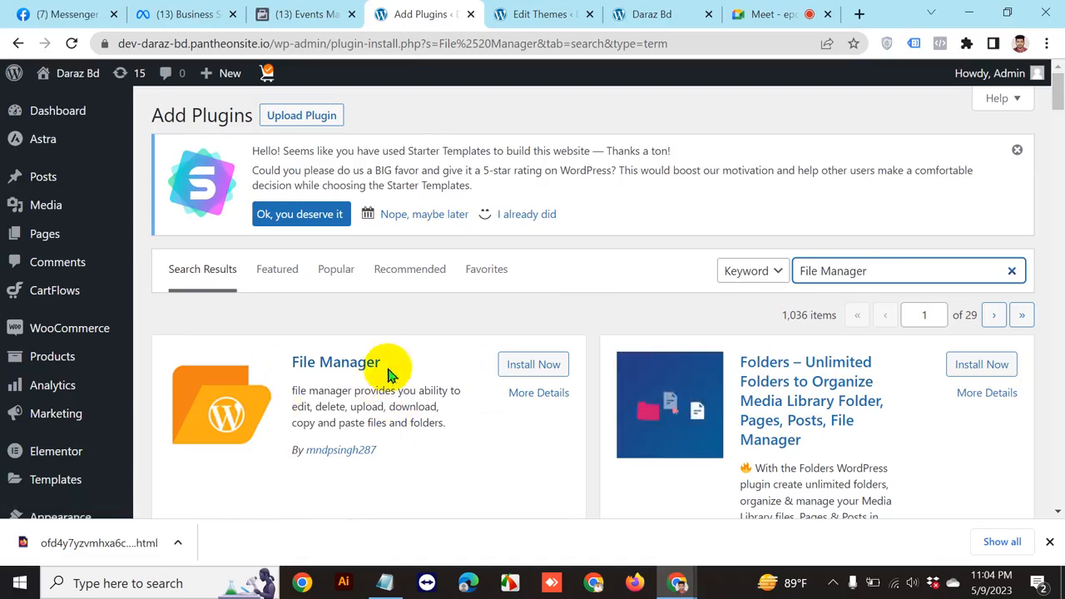
# Install and activate the File Manager plugin by mndpsingh287
pyautogui.moveTo(388, 368); pyautogui.dragTo(292, 358)
pyautogui.click(378, 311)
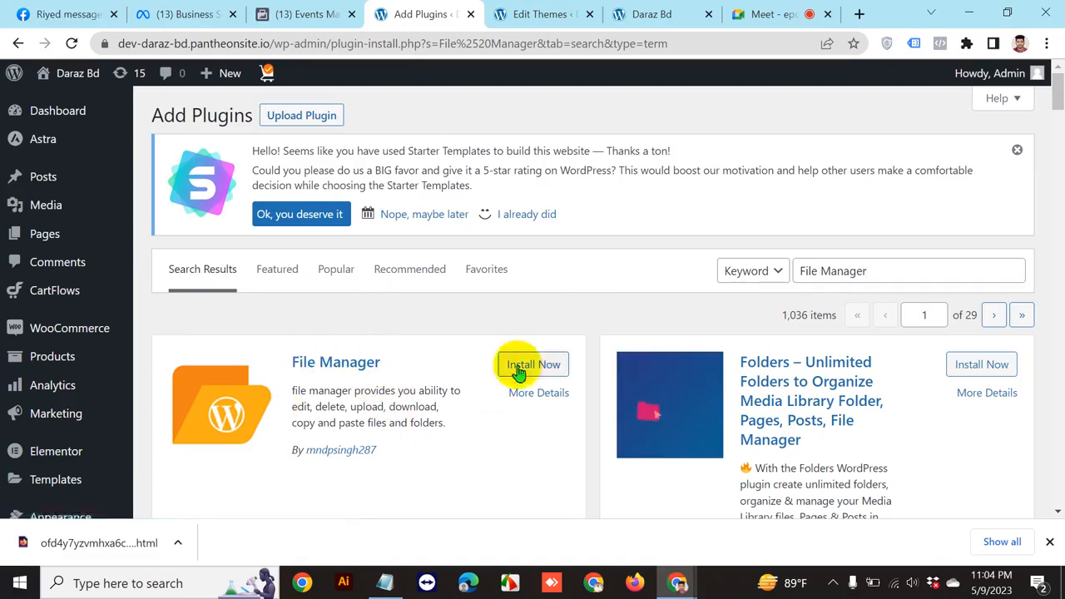
pyautogui.click(517, 369)
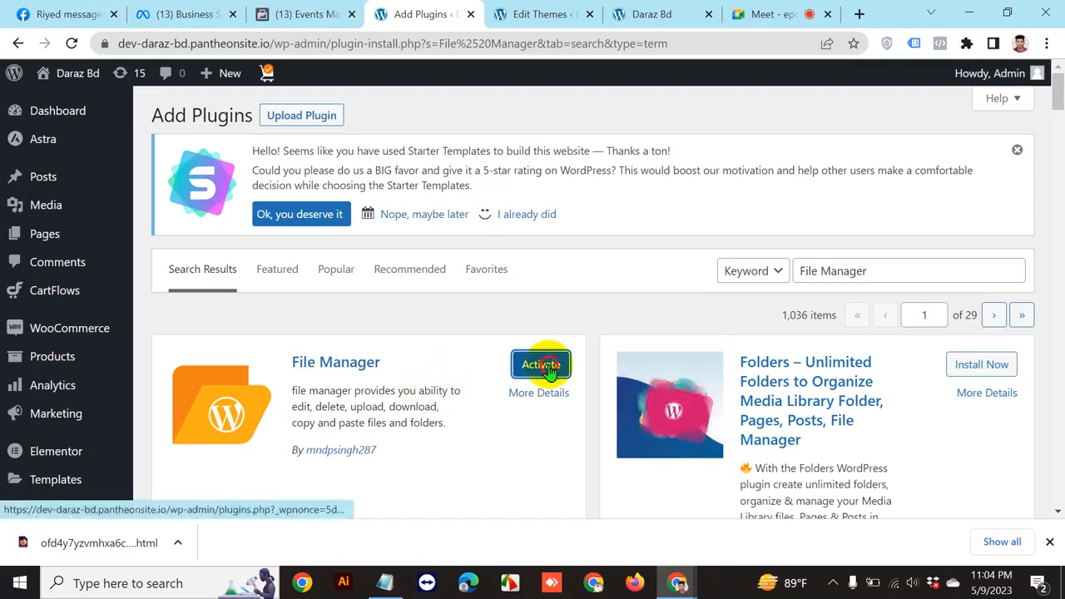
pyautogui.click(541, 364)
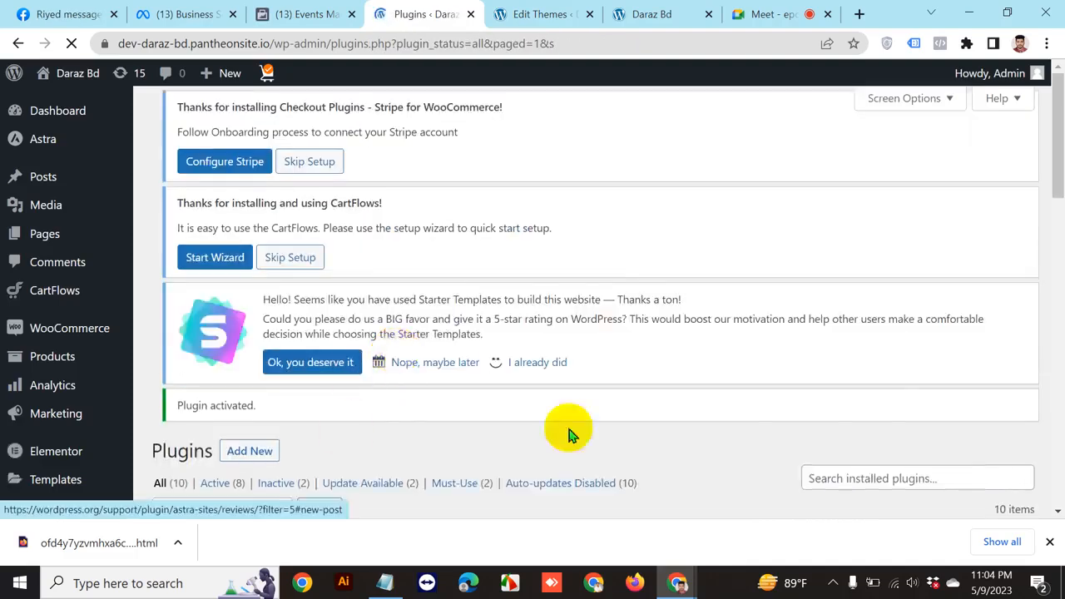
# Open WP File Manager and decline its welcome subscription offer
pyautogui.scroll(-2, 500, 416)
pyautogui.scroll(-2, 308, 408)
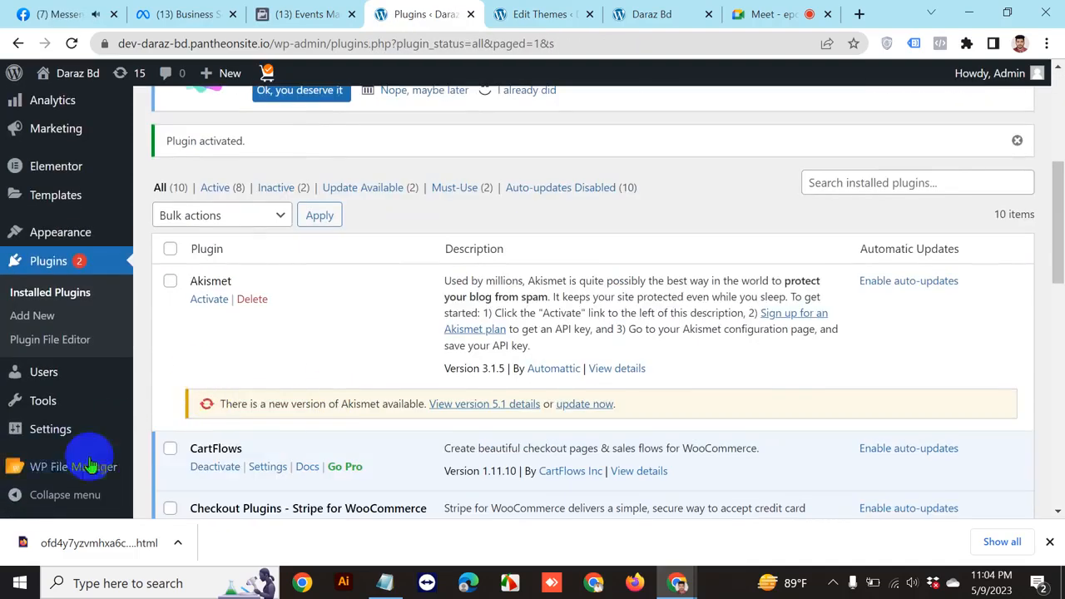
pyautogui.moveTo(54, 475)
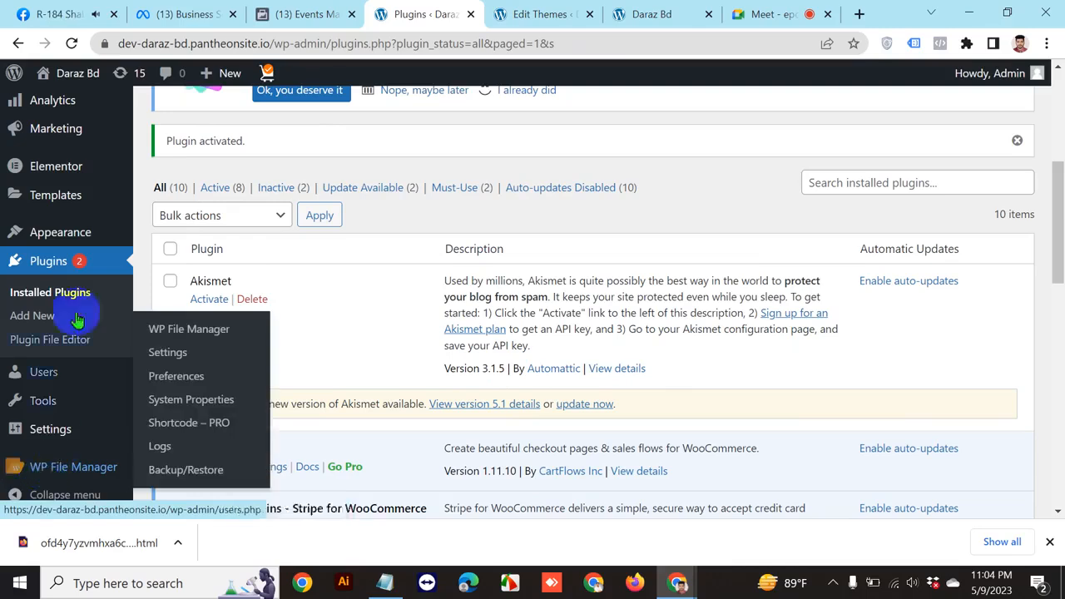
pyautogui.click(175, 333)
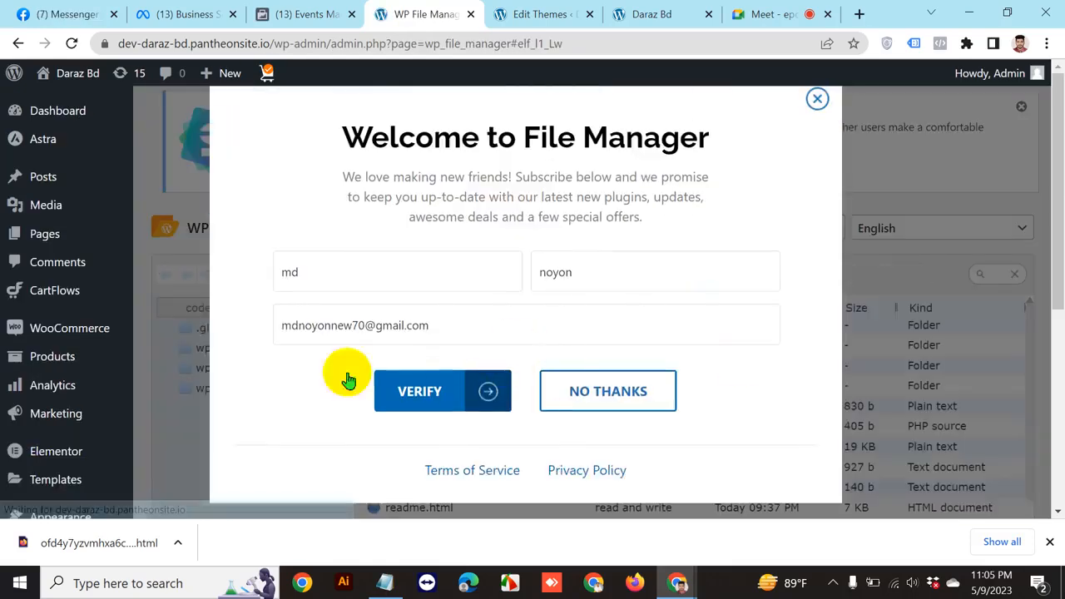
pyautogui.click(645, 399)
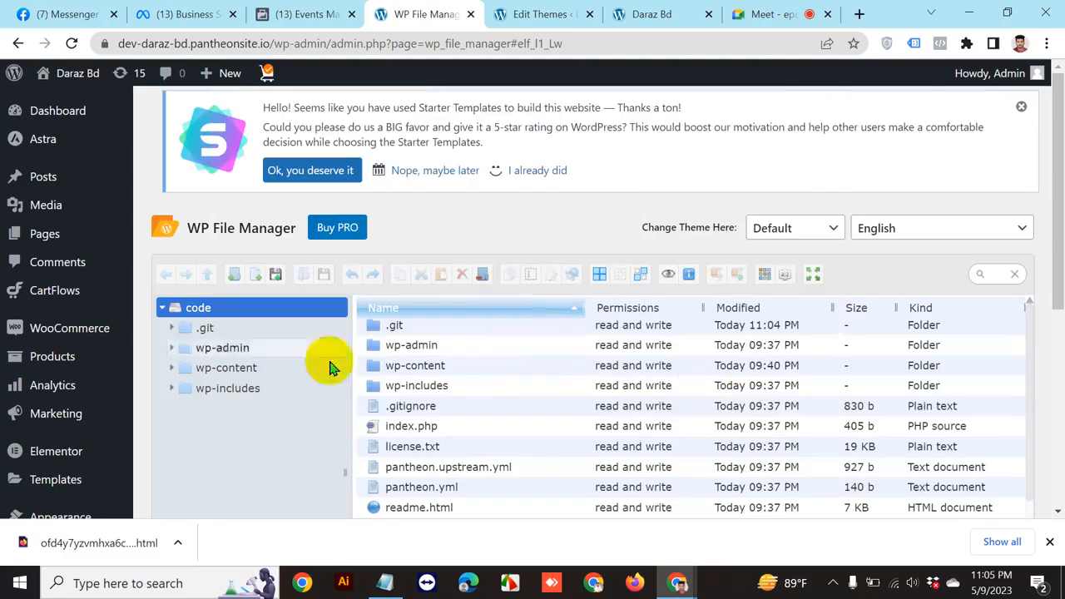
# Upload the HTML verification file from Downloads to the site's root folder "code" and reload the file manager
pyautogui.click(277, 275)
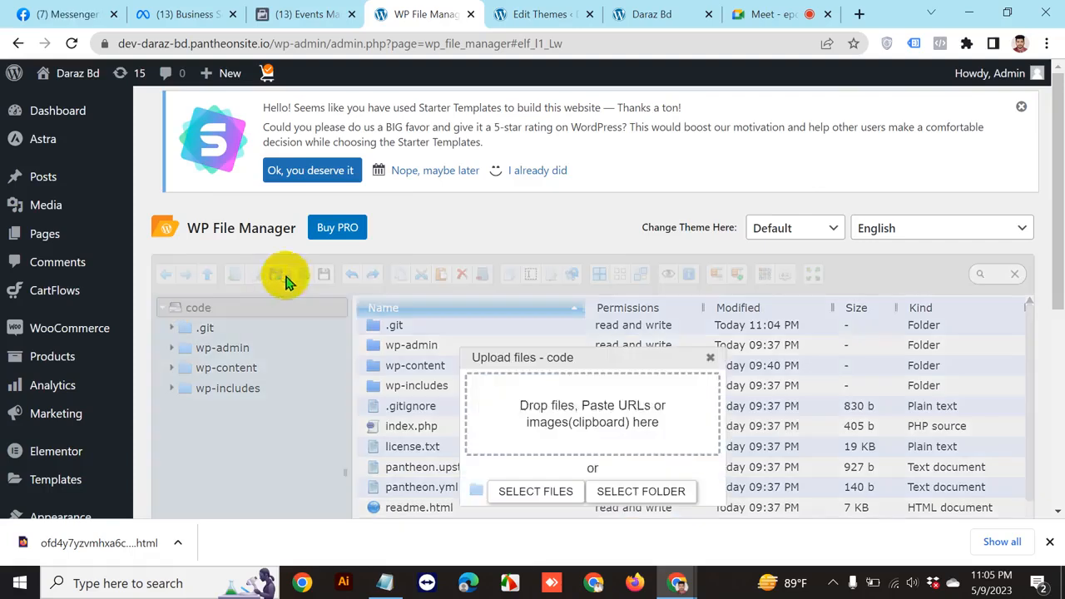
pyautogui.scroll(-3, 929, 282)
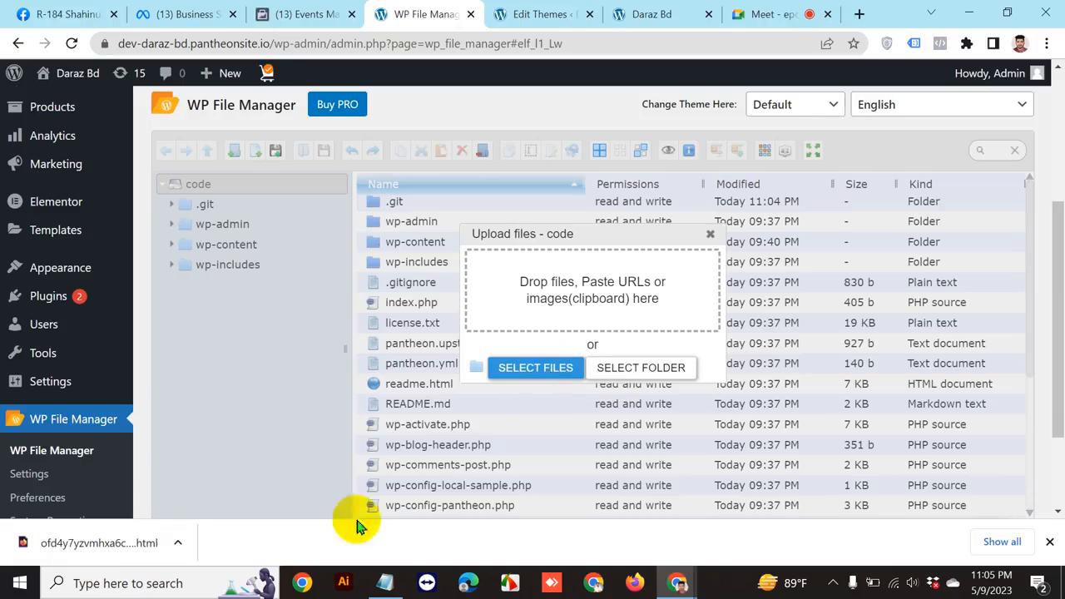
pyautogui.click(545, 370)
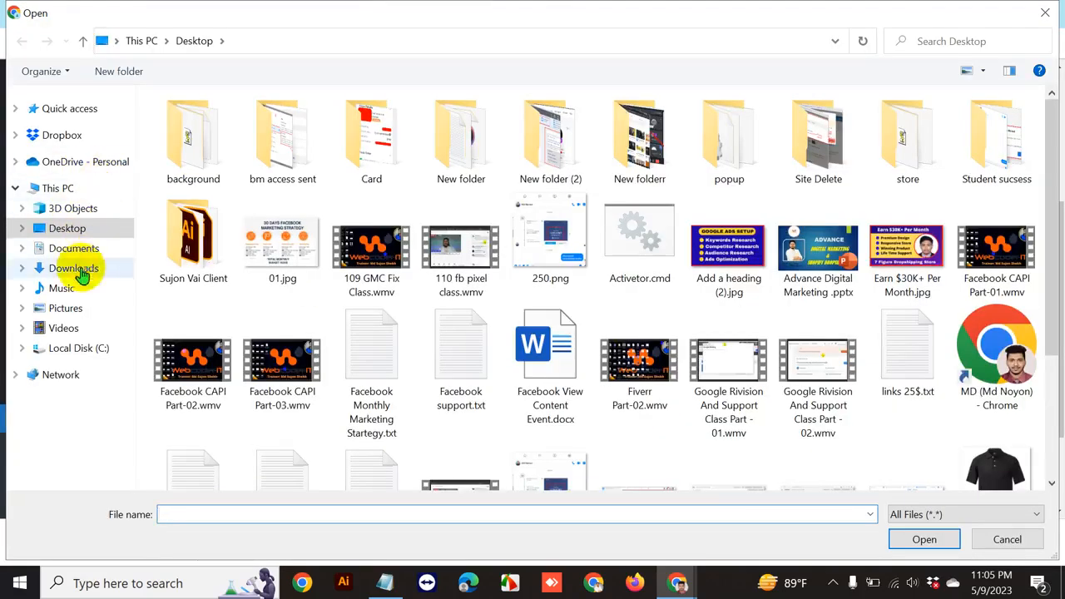
pyautogui.click(125, 268)
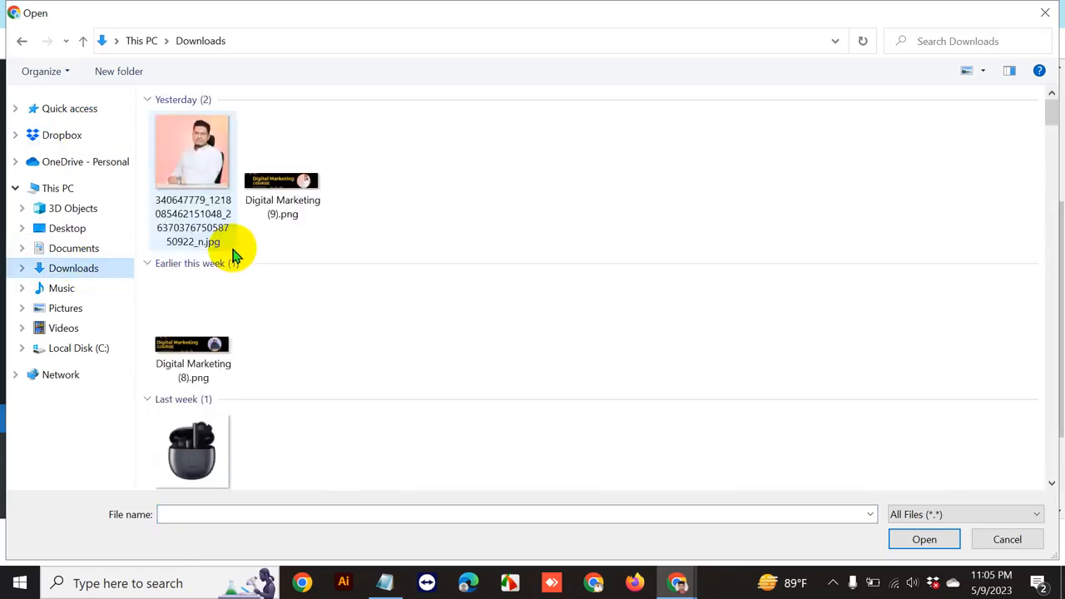
pyautogui.click(213, 163)
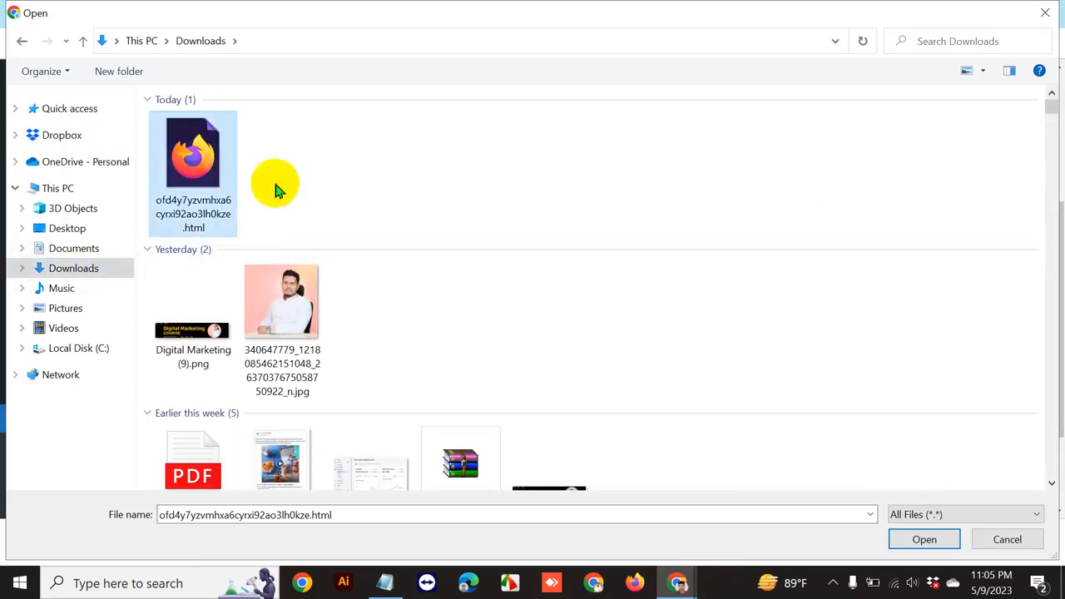
pyautogui.click(922, 539)
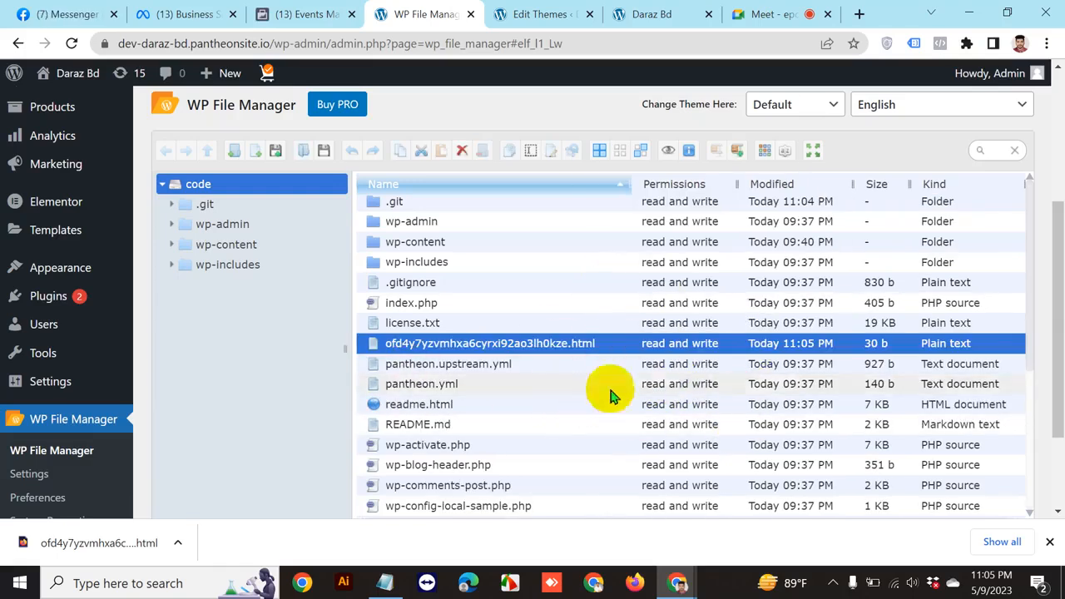
pyautogui.scroll(2, 616, 391)
pyautogui.scroll(-2, 625, 375)
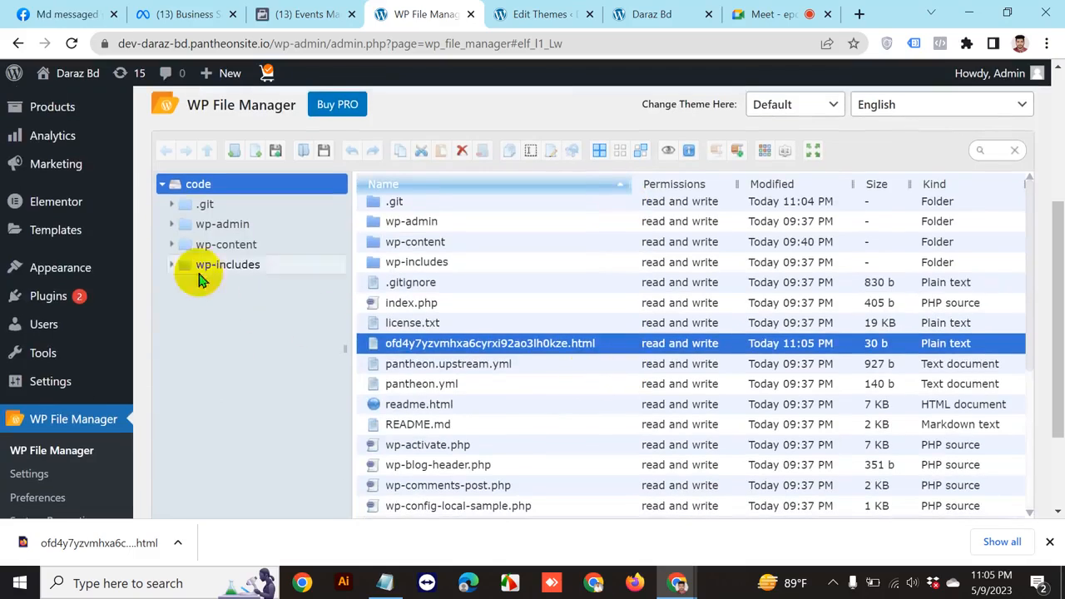
pyautogui.click(72, 45)
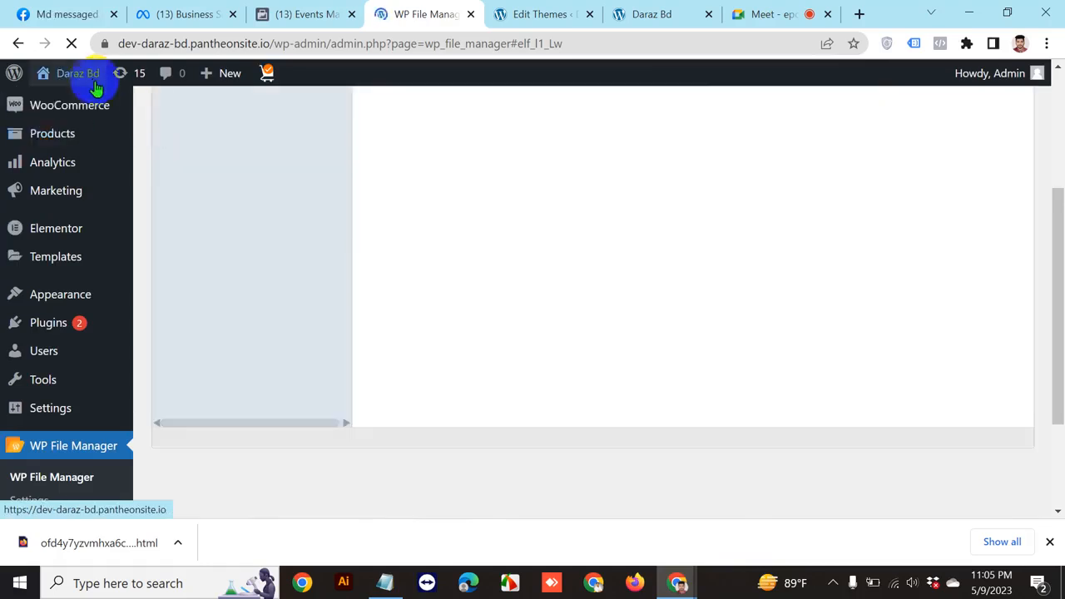
# Visit the Daraz Bd site in a new tab, look through its home page and open the Groceries category
pyautogui.moveTo(93, 83)
pyautogui.middleClick(75, 99)
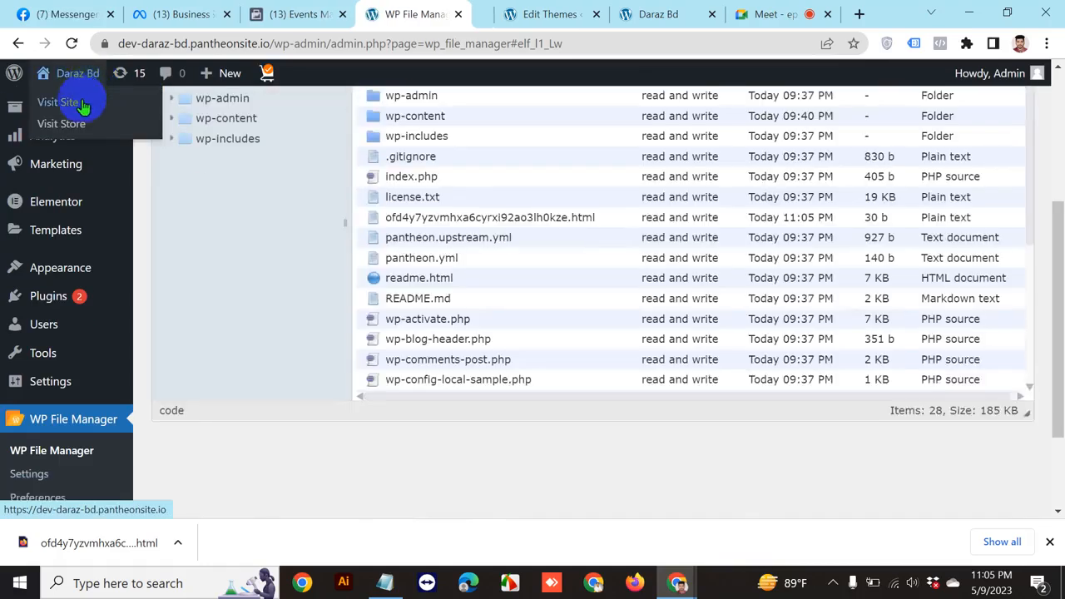
pyautogui.click(454, 12)
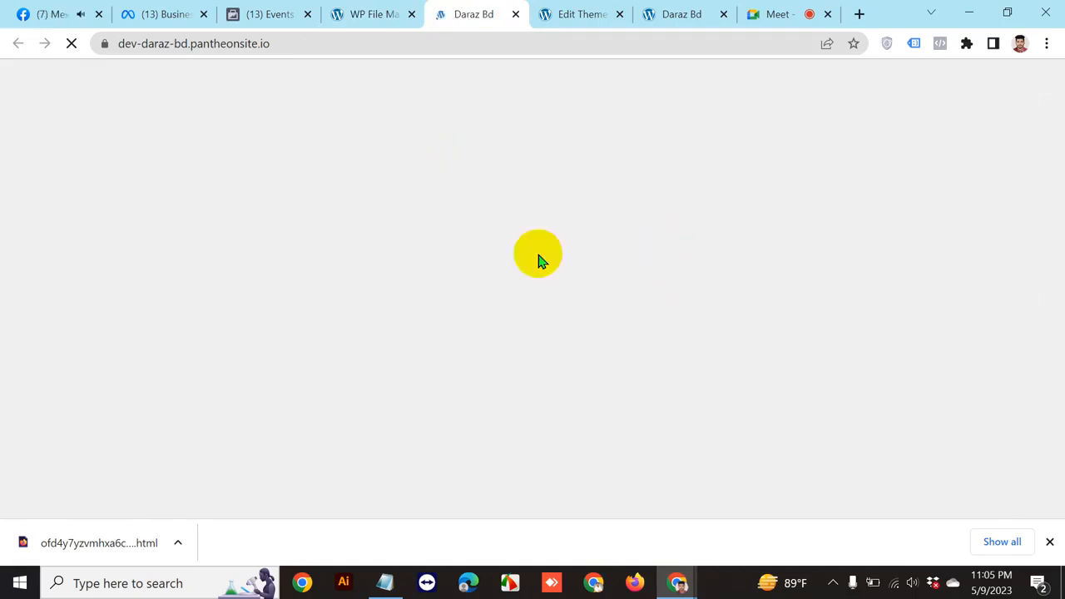
pyautogui.scroll(-10, 582, 279)
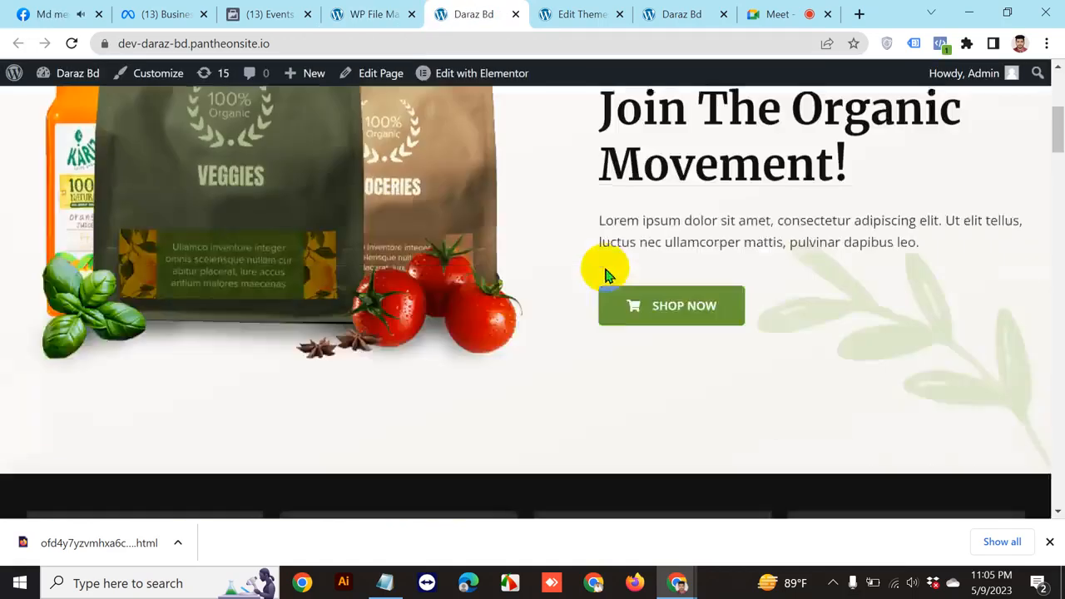
pyautogui.scroll(-20, 606, 275)
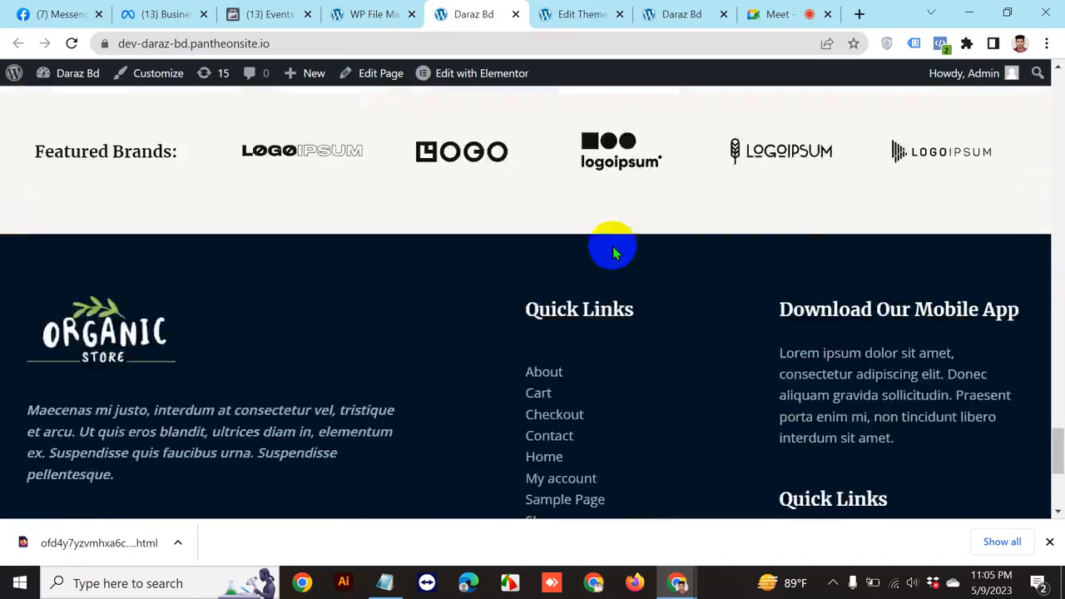
pyautogui.scroll(20, 614, 249)
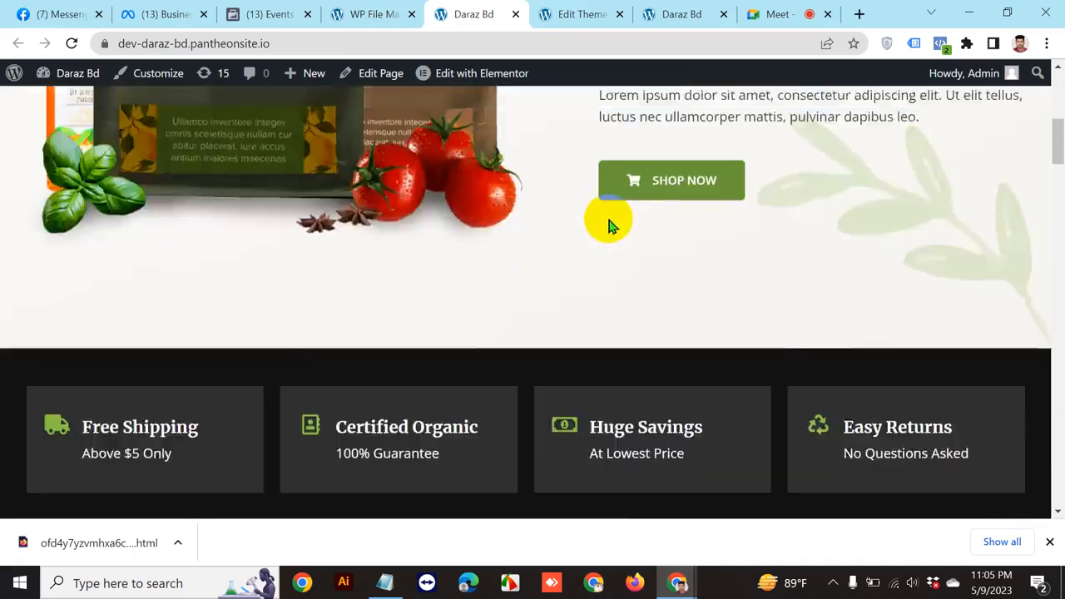
pyautogui.scroll(5, 609, 225)
pyautogui.click(339, 141)
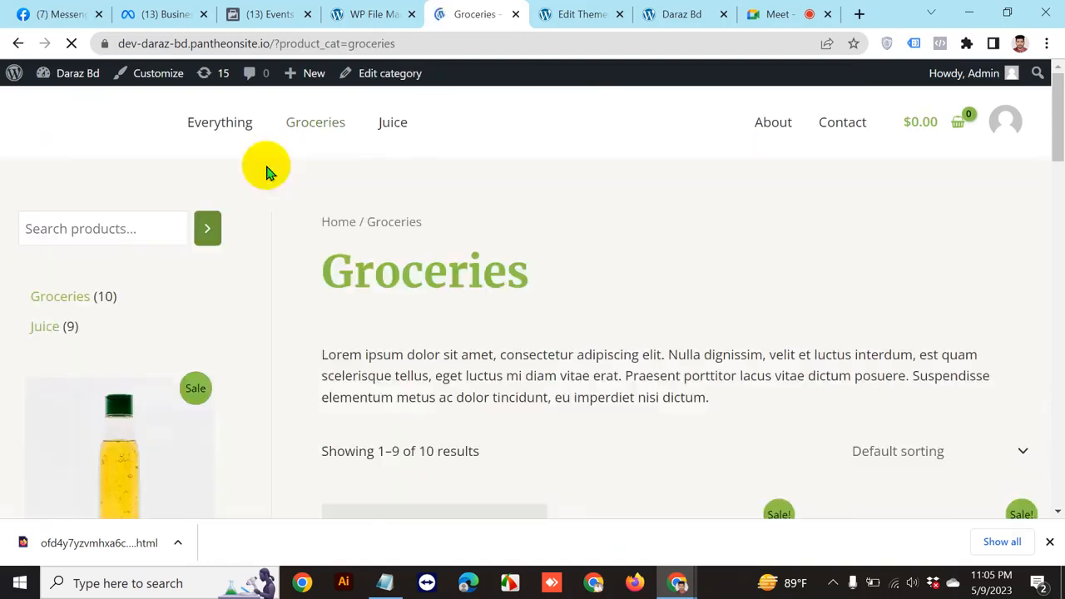
# Look through the Groceries category page and the Juice category page of the Daraz Bd site
pyautogui.scroll(-10, 857, 302)
pyautogui.scroll(-3, 858, 303)
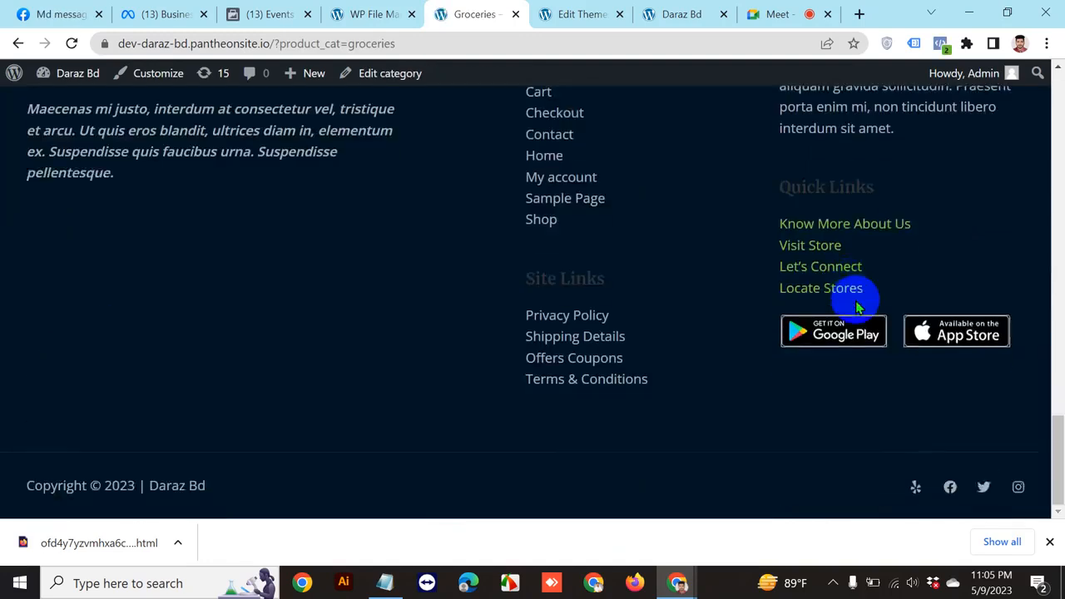
pyautogui.scroll(15, 853, 299)
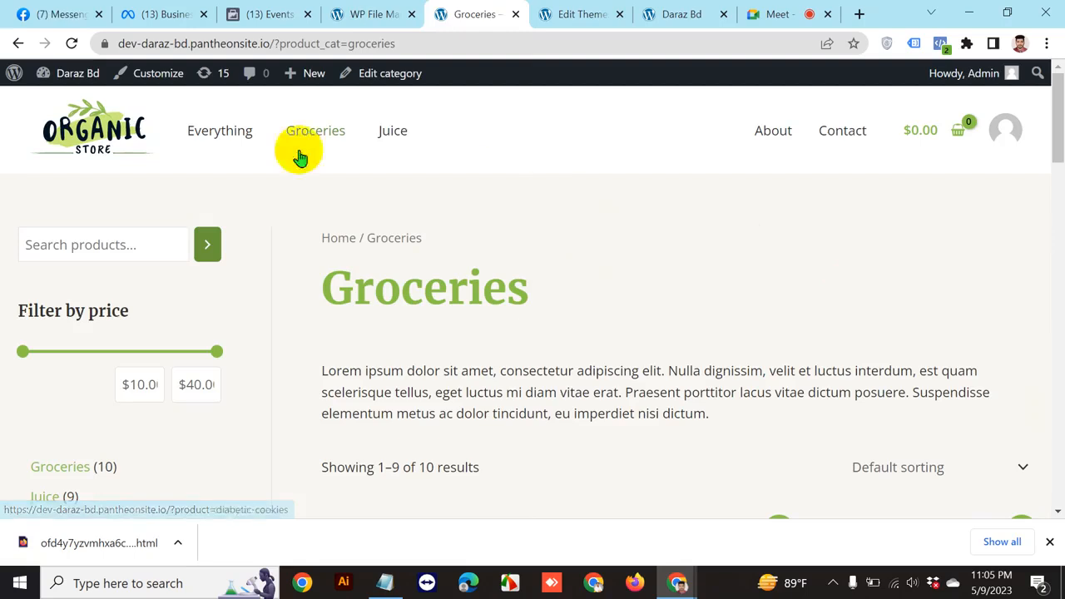
pyautogui.click(390, 129)
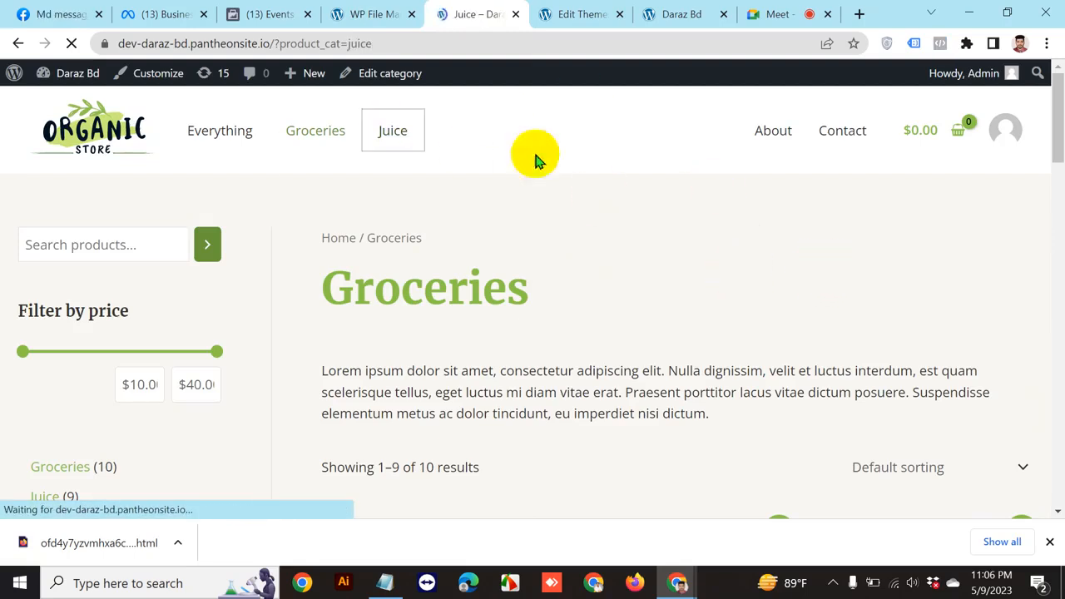
pyautogui.scroll(-12, 554, 221)
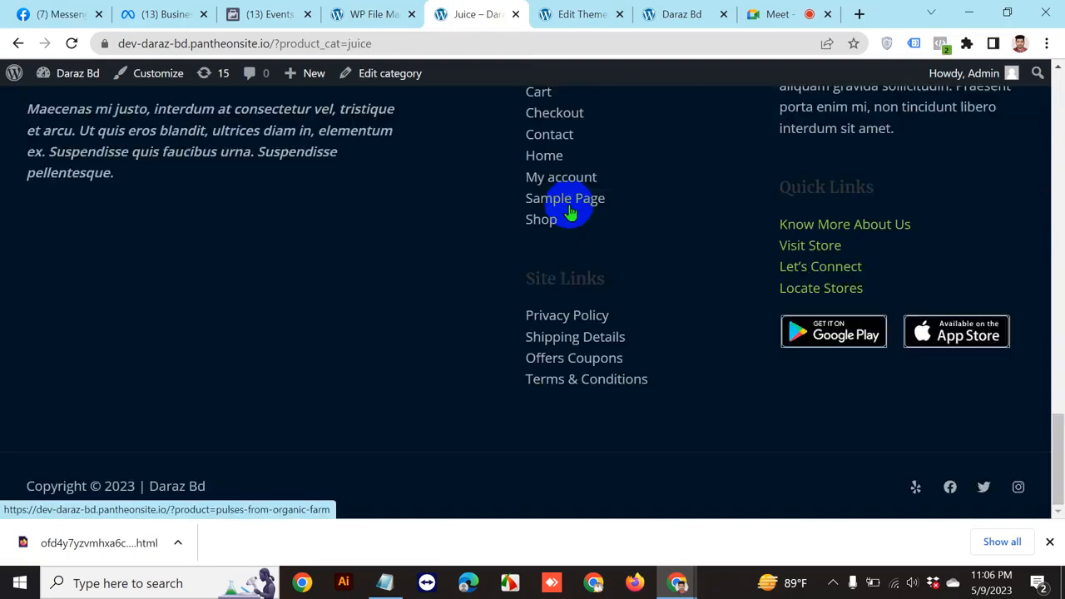
pyautogui.scroll(12, 569, 208)
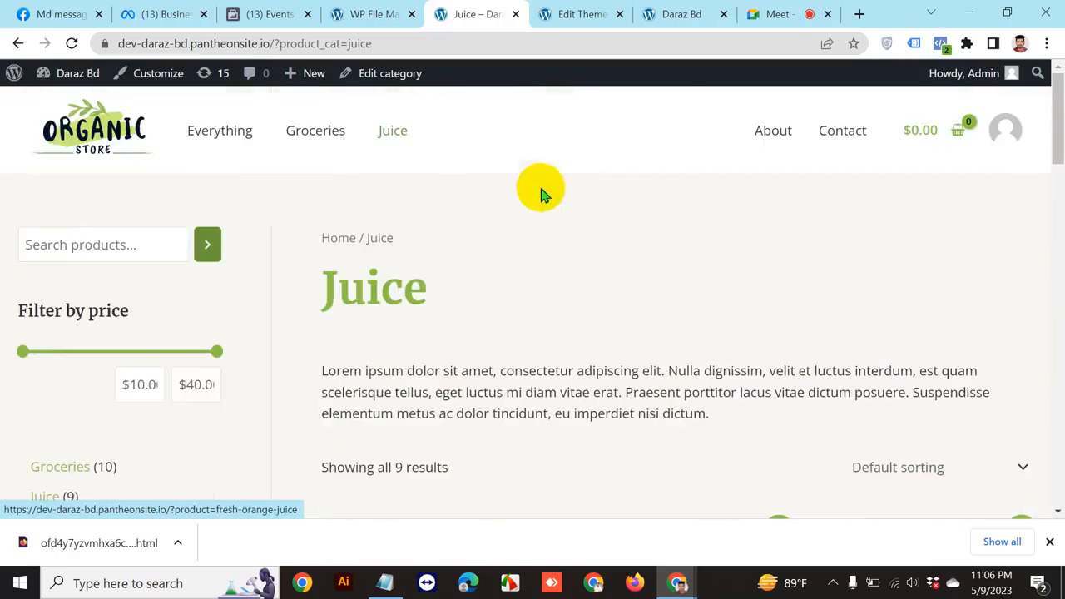
# Verify the domain dev-daraz-bd.pantheonsite.io in Meta Business settings and close the confirmation
pyautogui.click(129, 13)
pyautogui.click(481, 455)
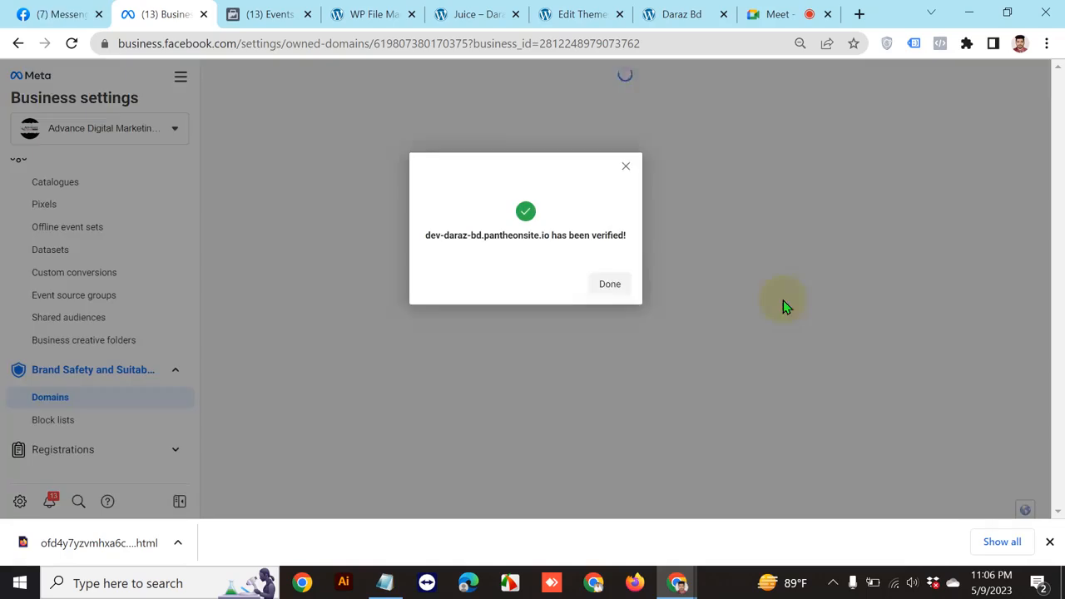
pyautogui.click(605, 286)
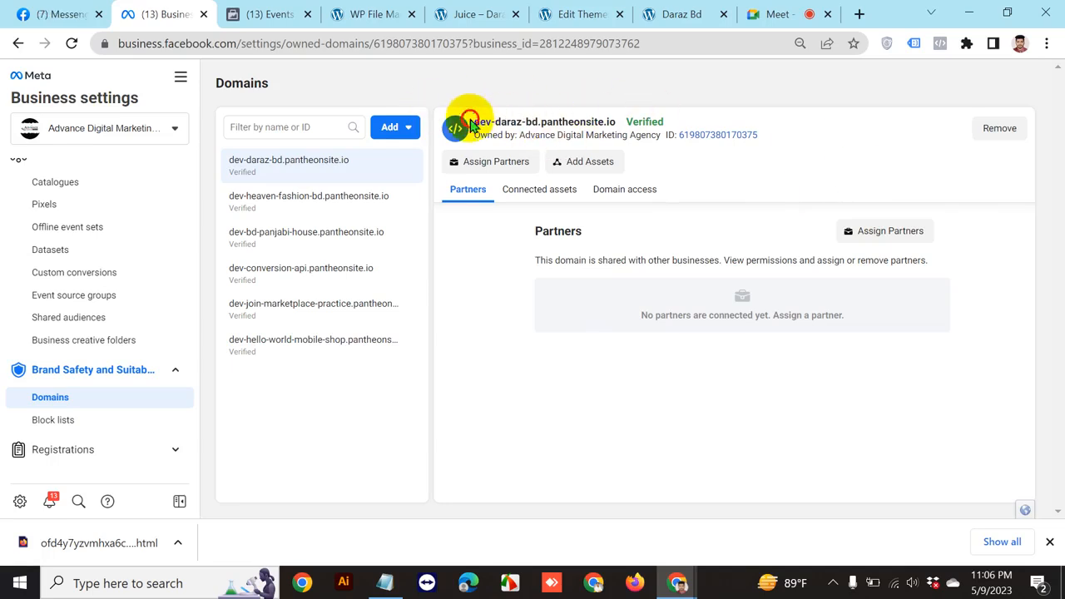
# Check the status of dev-daraz-bd.pantheonsite.io in Business settings and the HTML verification file in WP File Manager
pyautogui.moveTo(470, 123); pyautogui.dragTo(617, 119)
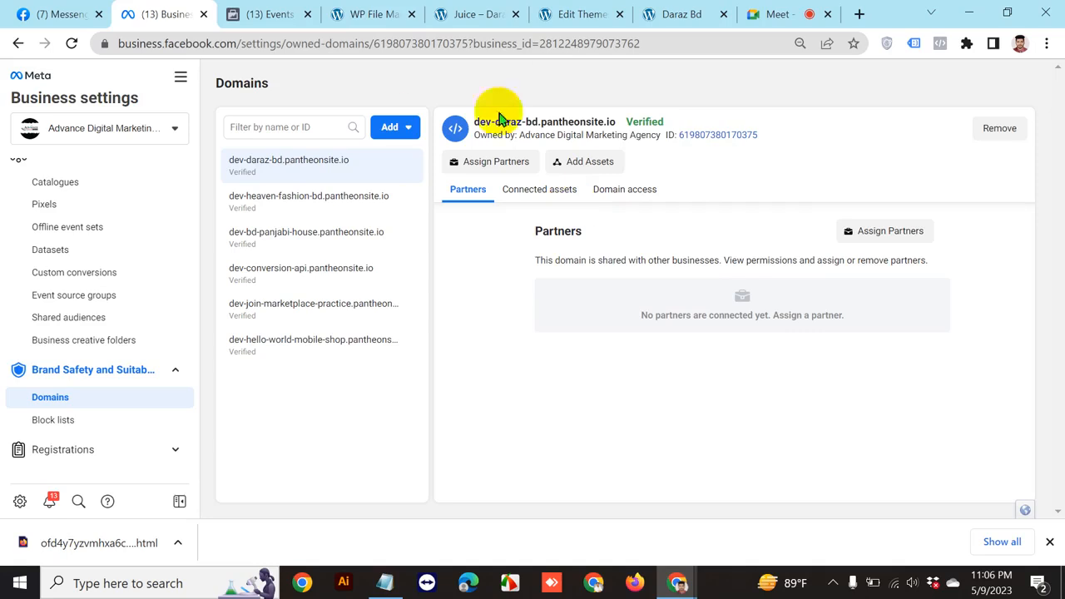
pyautogui.moveTo(612, 119); pyautogui.dragTo(494, 119)
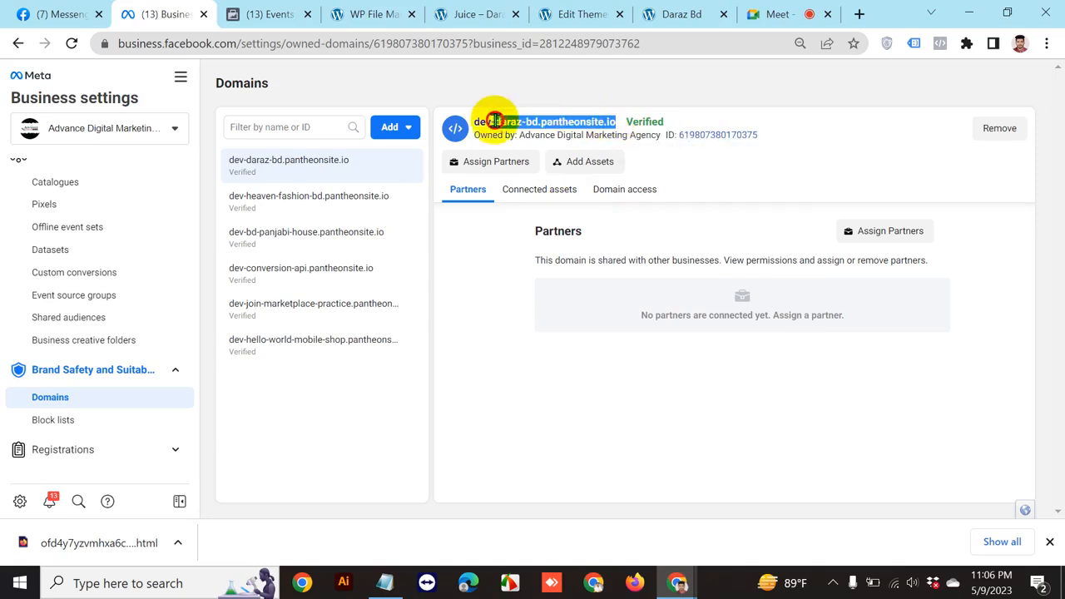
pyautogui.click(525, 99)
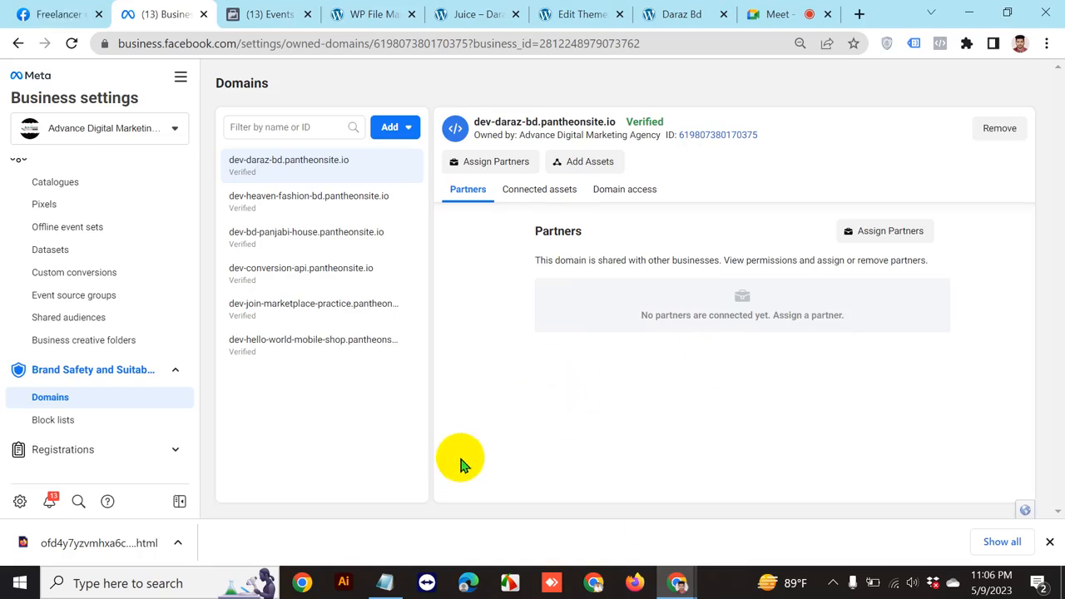
pyautogui.click(375, 13)
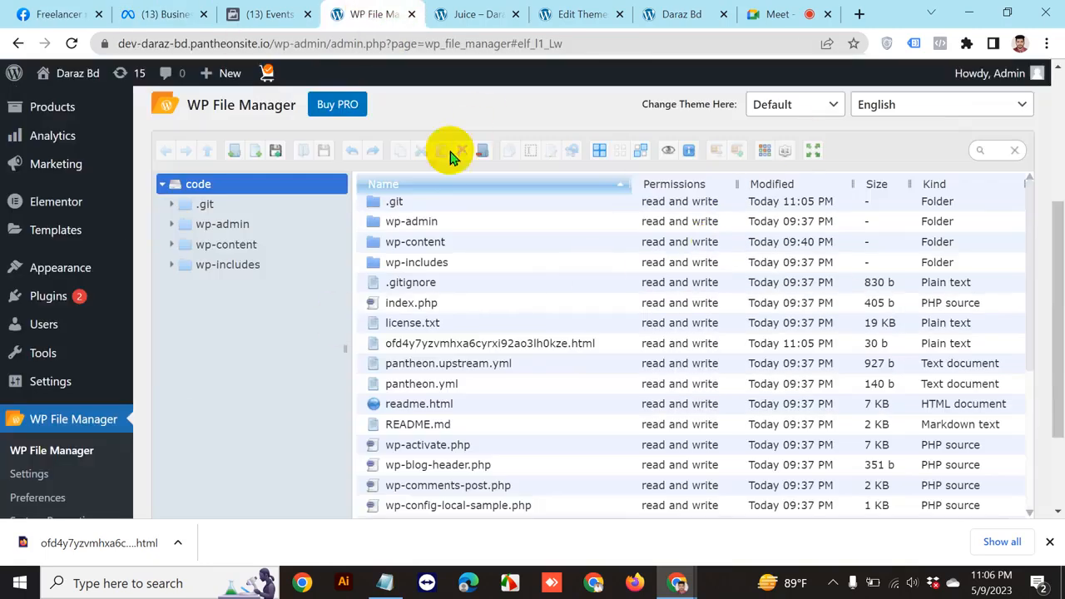
pyautogui.click(160, 15)
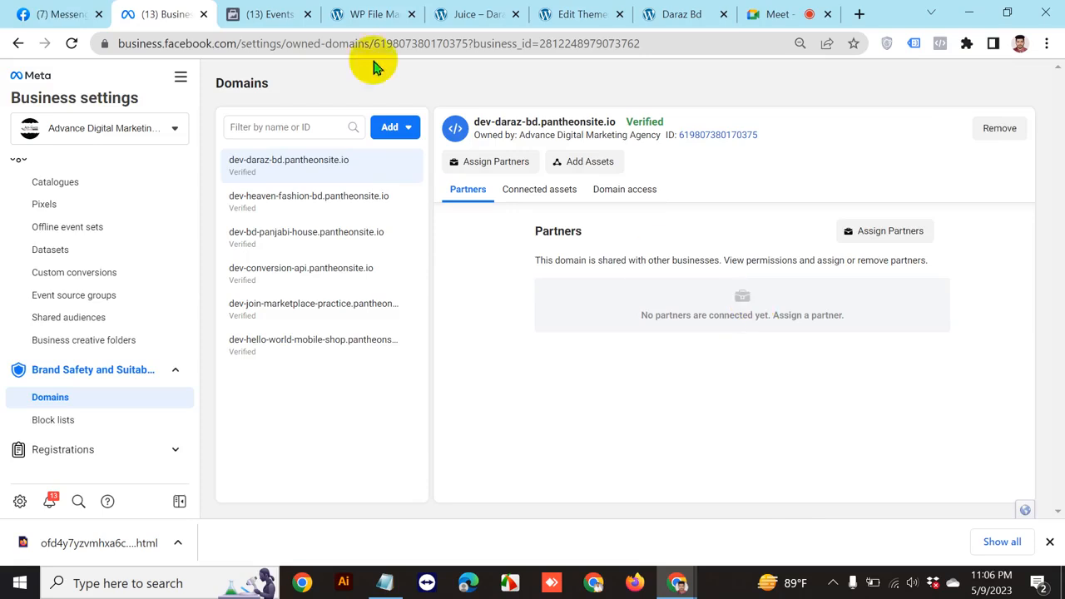
pyautogui.click(364, 13)
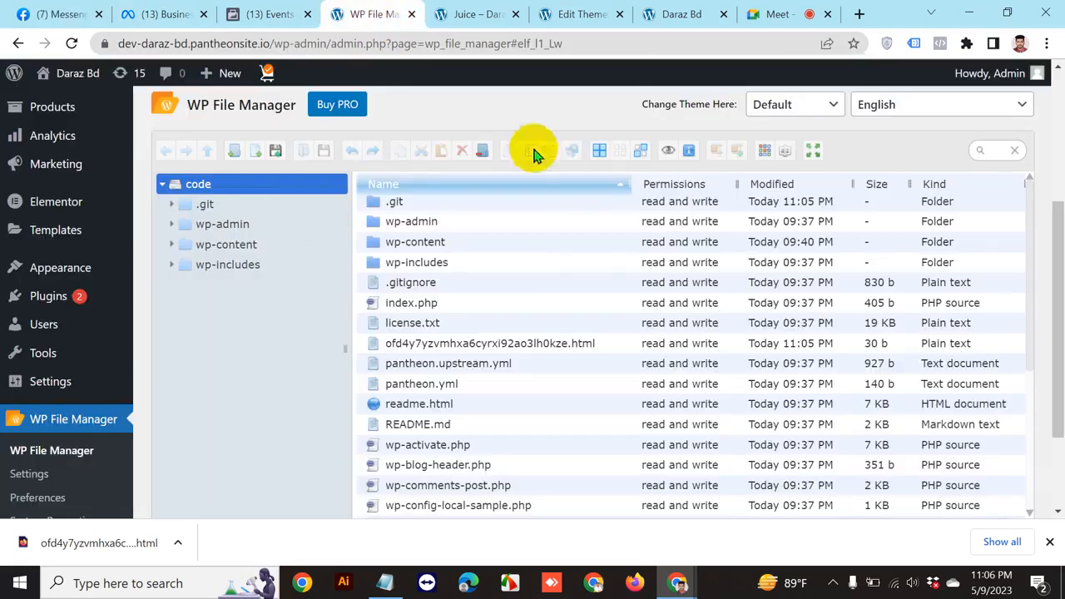
# Open the Pixels section of Meta Business settings to view the Batch 116 pixel
pyautogui.moveTo(80, 78)
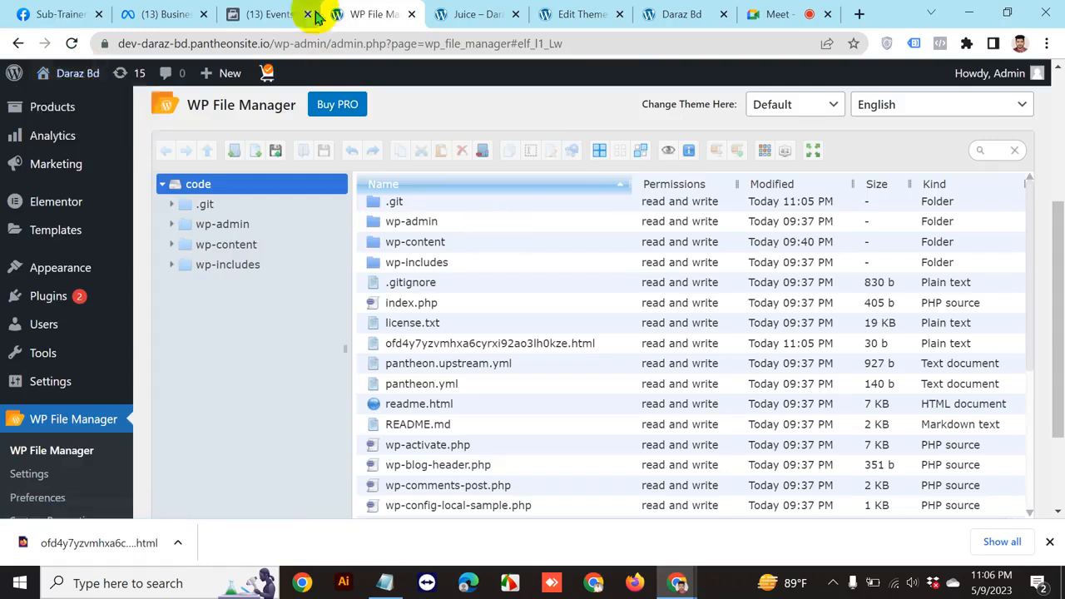
pyautogui.click(274, 12)
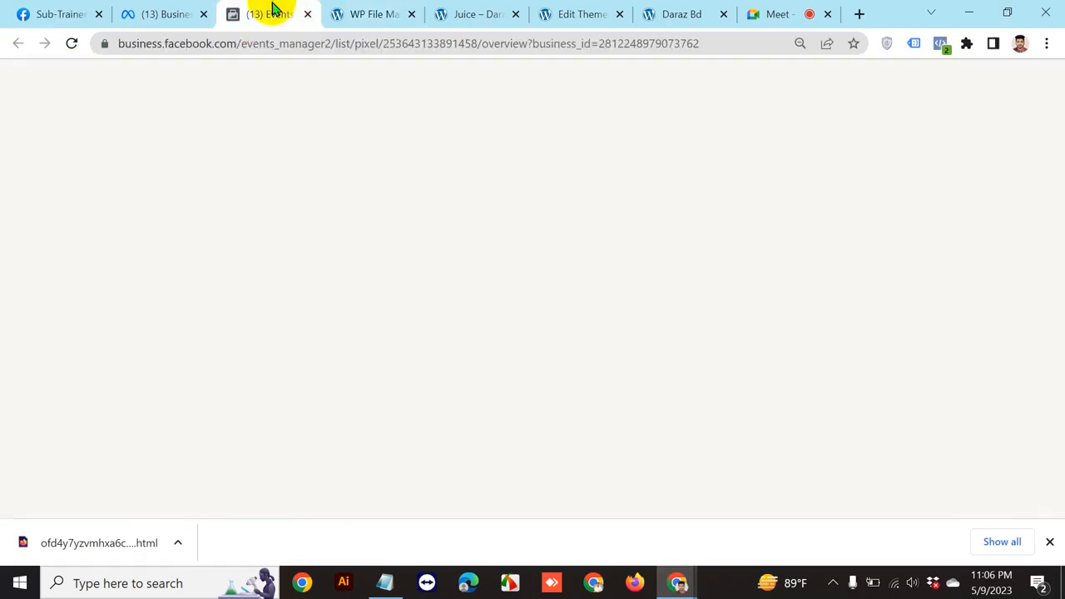
pyautogui.click(138, 12)
pyautogui.click(83, 206)
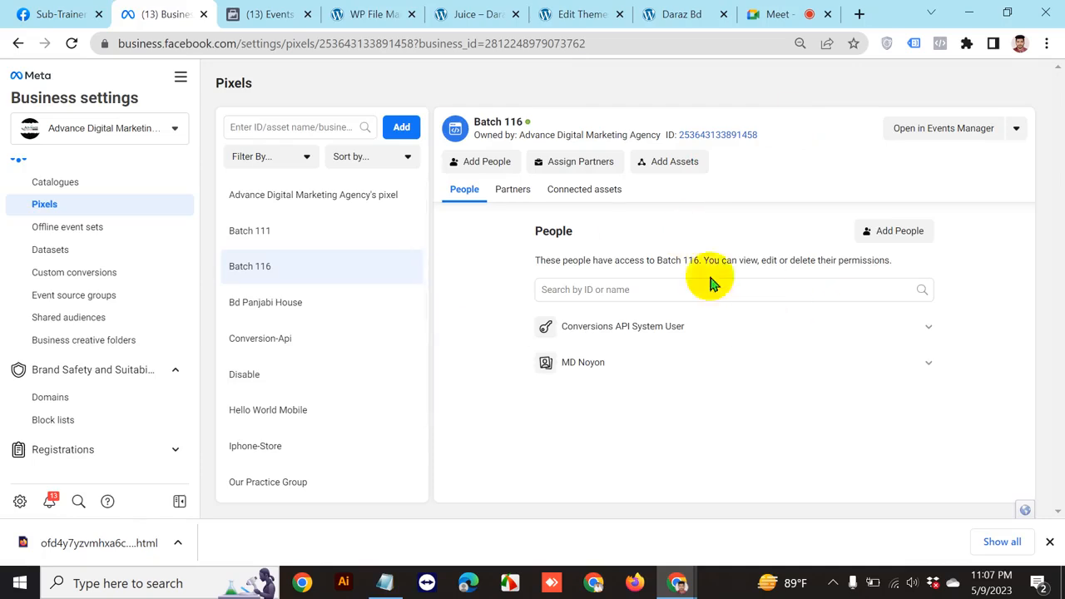
# Look over the root folder's files in WP File Manager, and open and look through the WordPress dashboard
pyautogui.click(353, 12)
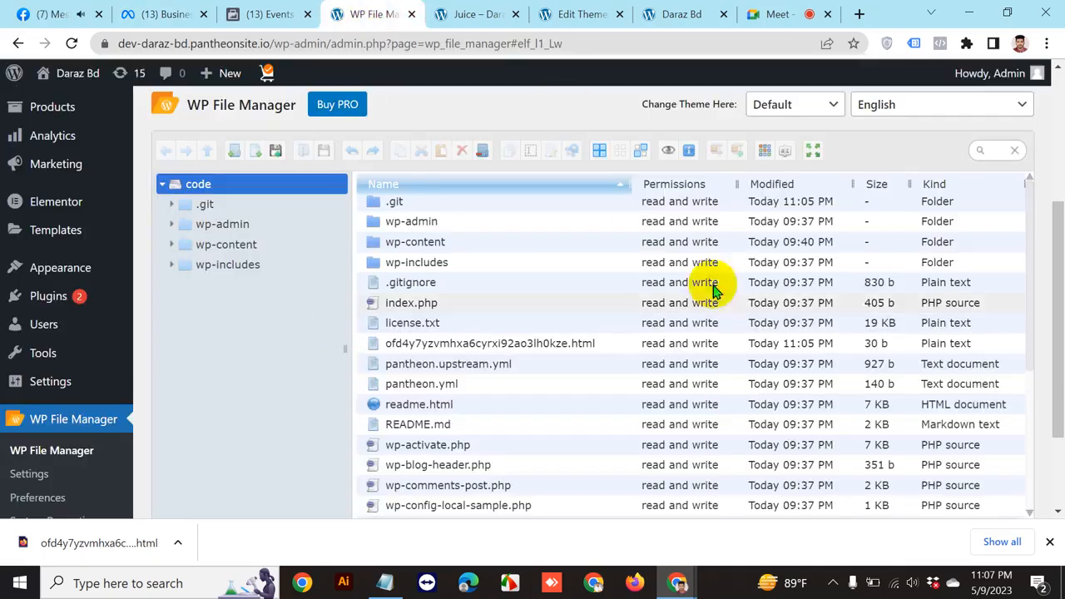
pyautogui.scroll(-5, 508, 358)
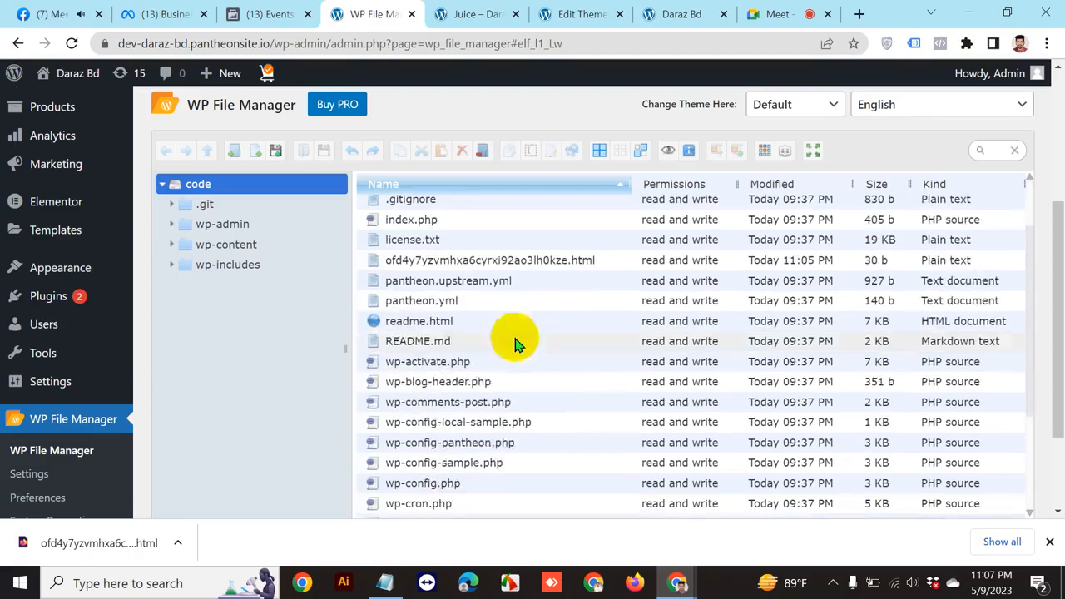
pyautogui.scroll(5, 540, 341)
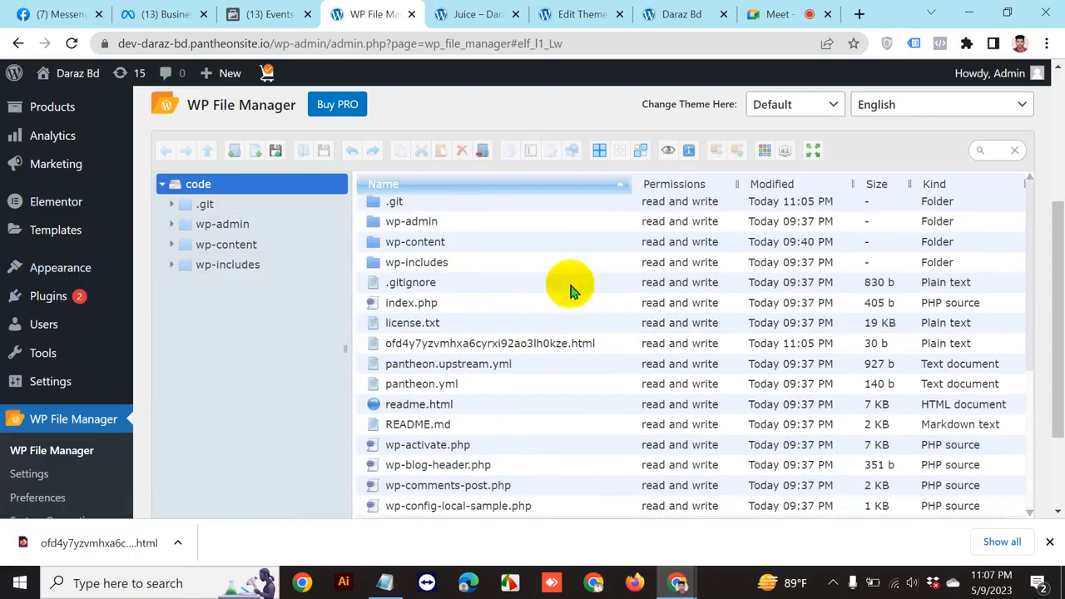
pyautogui.scroll(3, 58, 125)
pyautogui.click(68, 110)
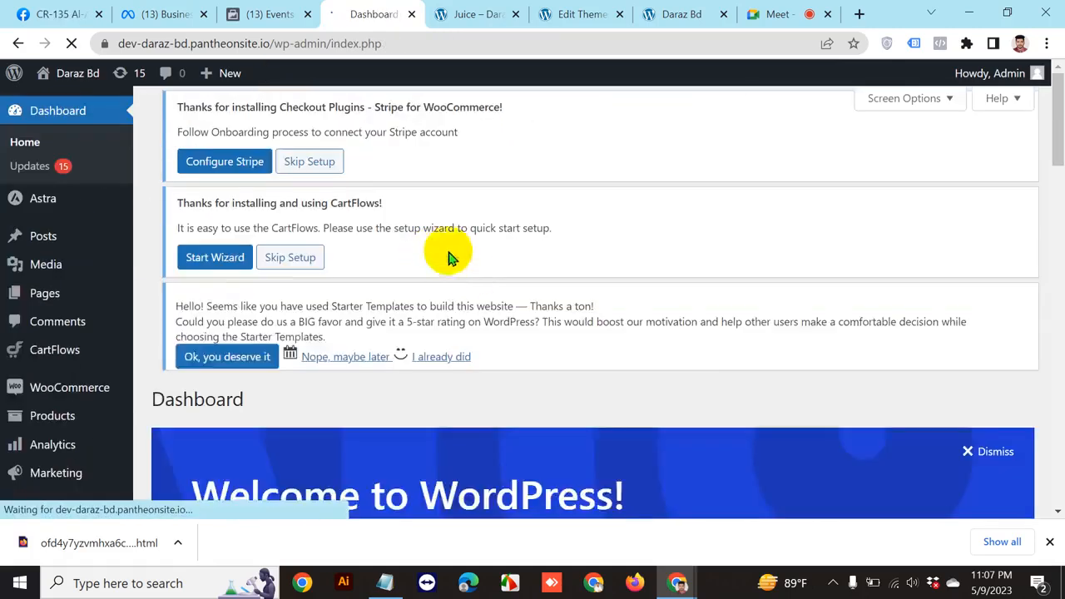
pyautogui.scroll(-3, 543, 287)
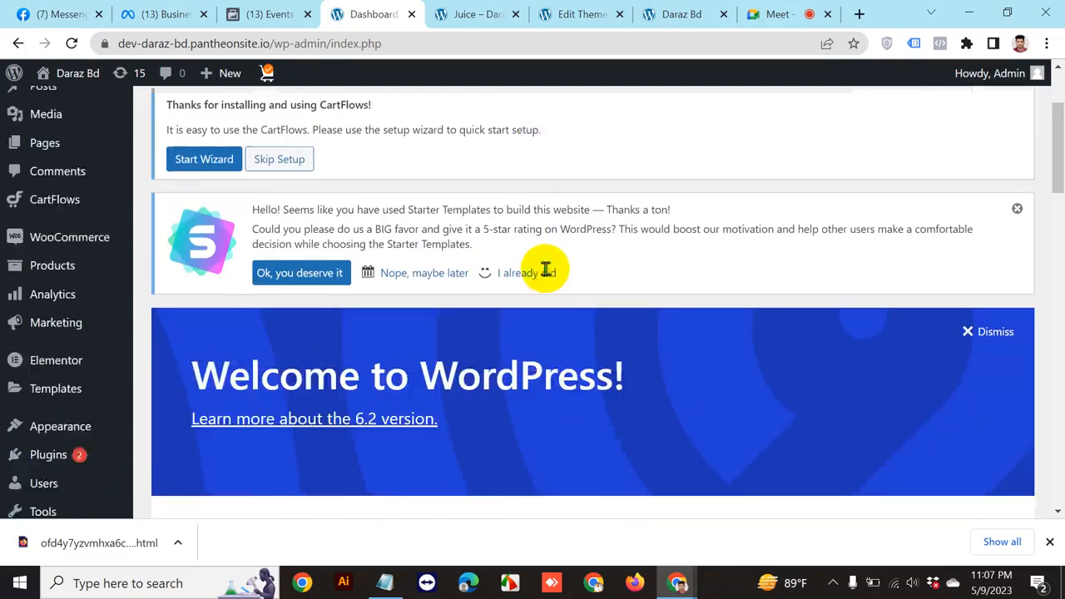
pyautogui.scroll(-5, 545, 268)
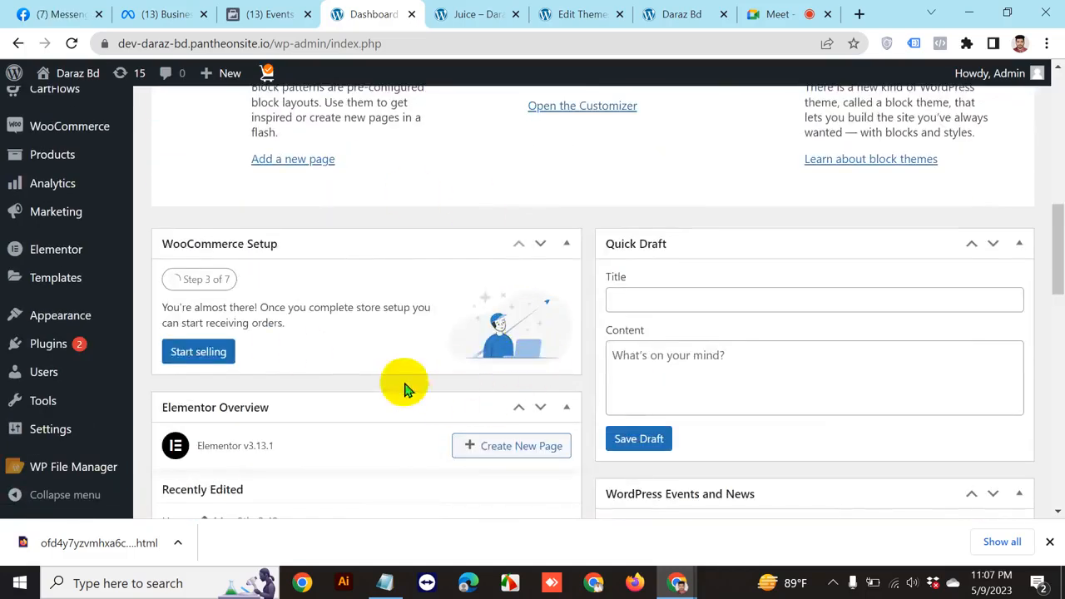
pyautogui.scroll(8, 411, 352)
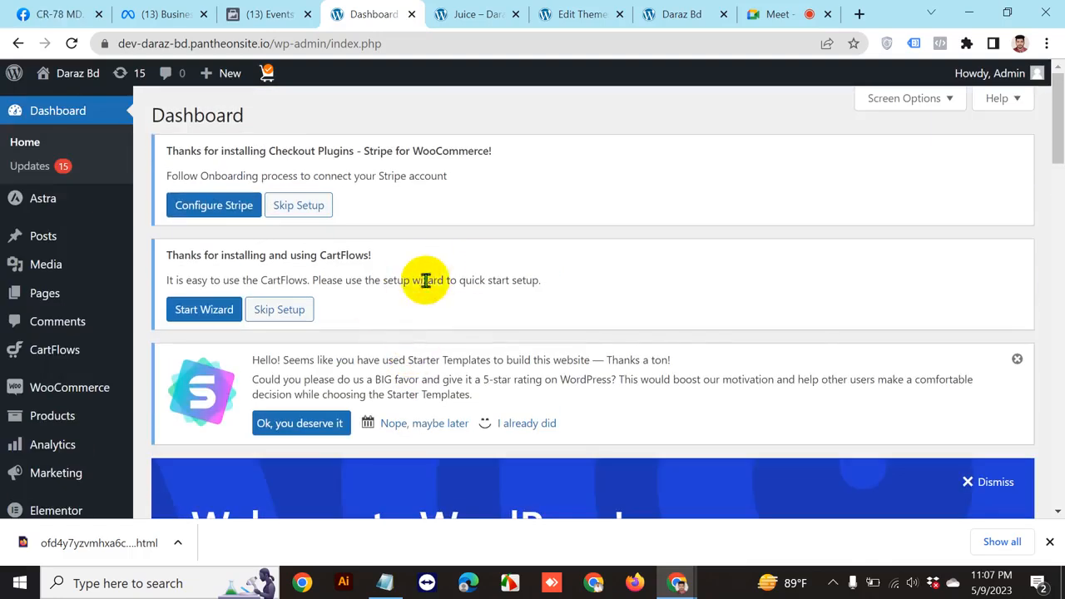
# Review the Batch 116 pixel in Events Manager and postpone the automatic updates notice
pyautogui.click(273, 10)
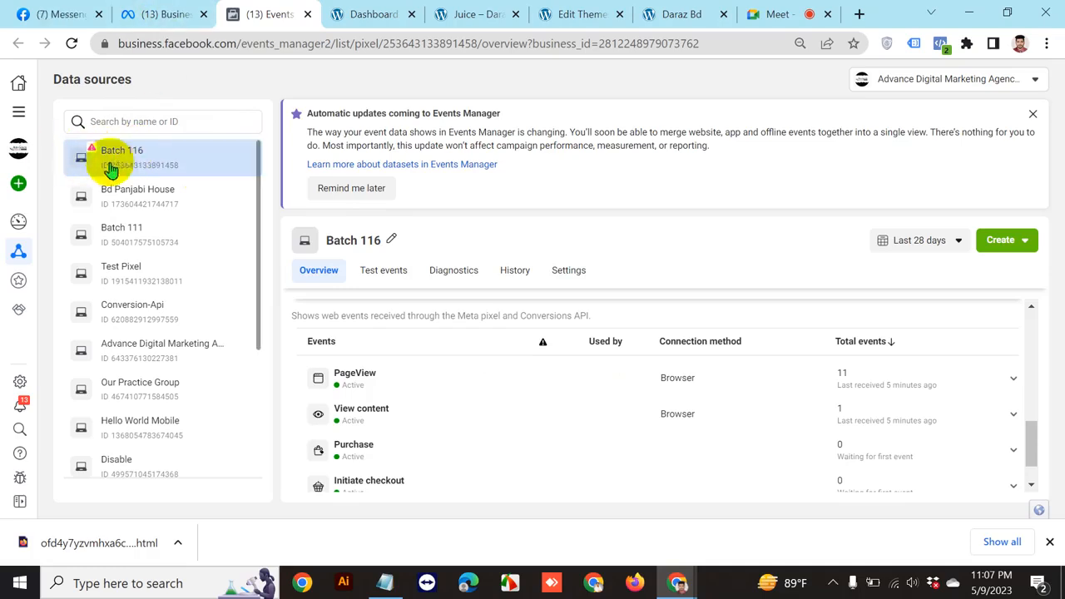
pyautogui.scroll(6, 894, 317)
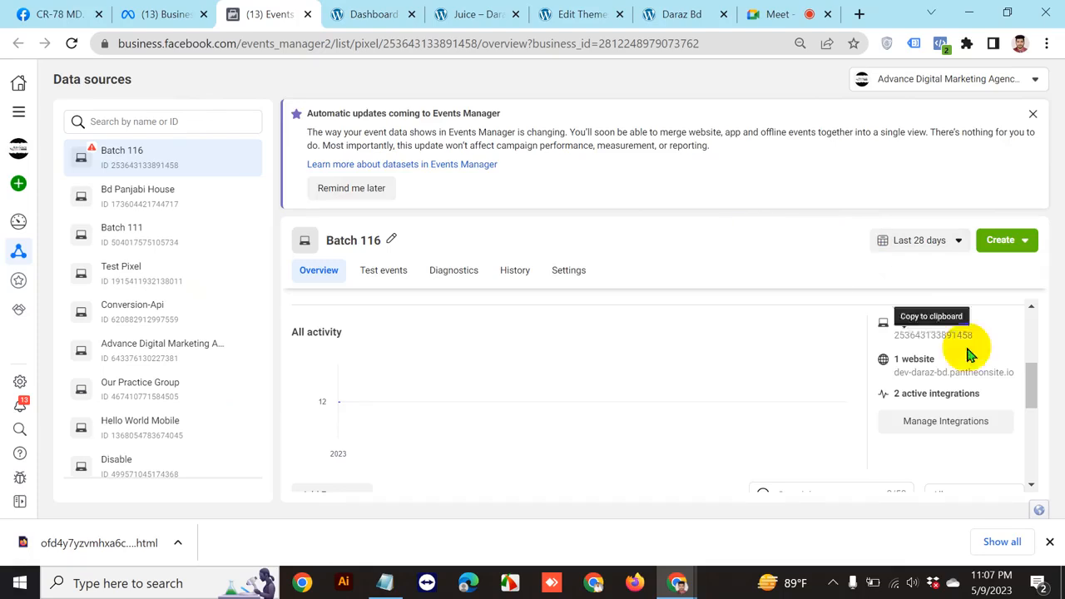
pyautogui.click(364, 188)
pyautogui.scroll(3, 903, 254)
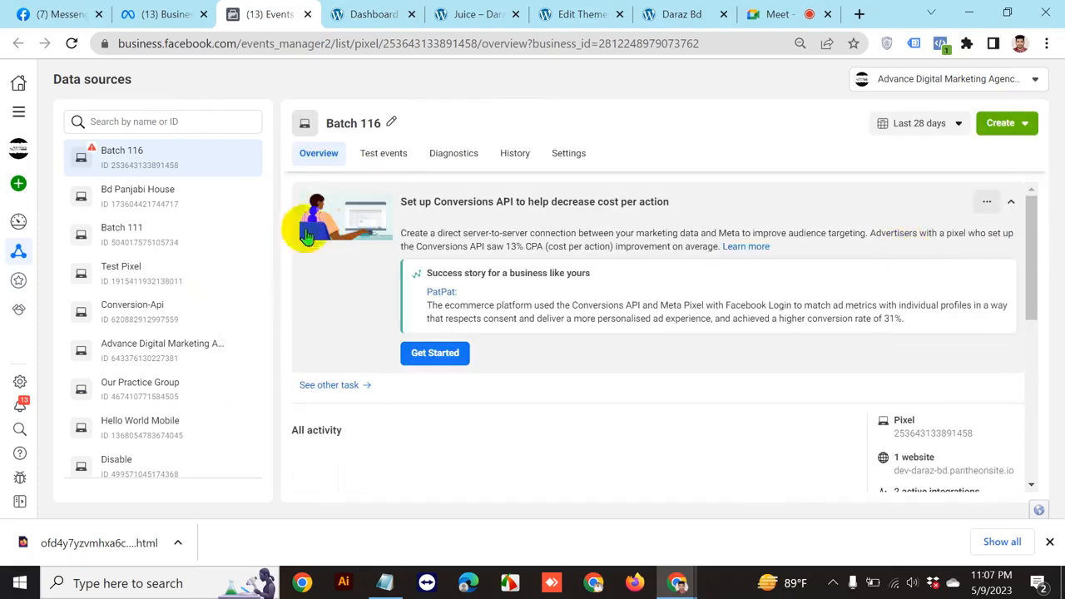
# Mark the "Set up Conversions API to help decrease cost per action" task of Batch 116 as complete
pyautogui.click(991, 203)
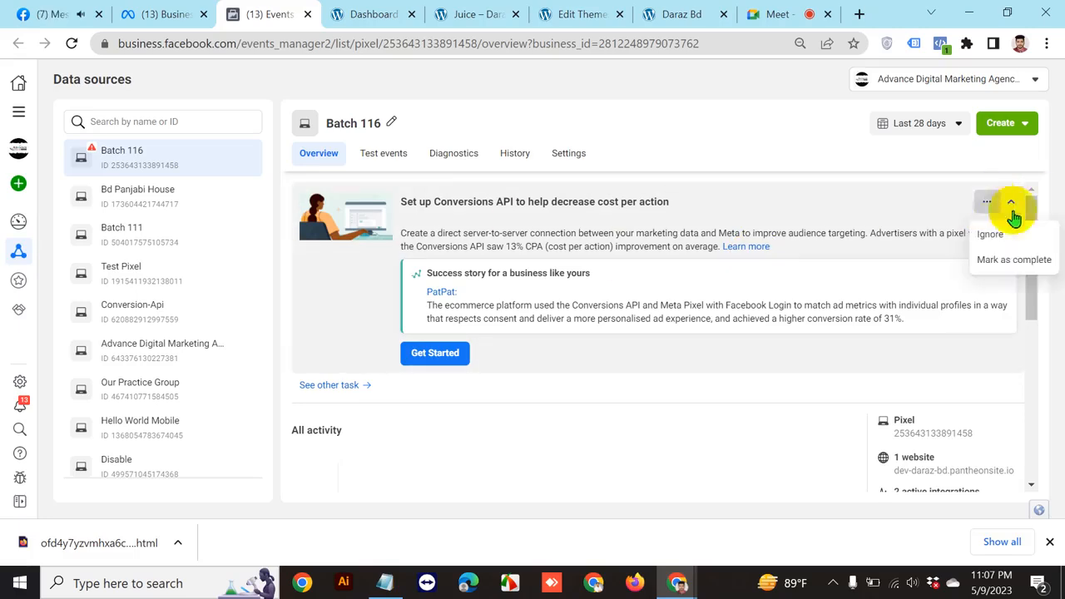
pyautogui.click(1009, 261)
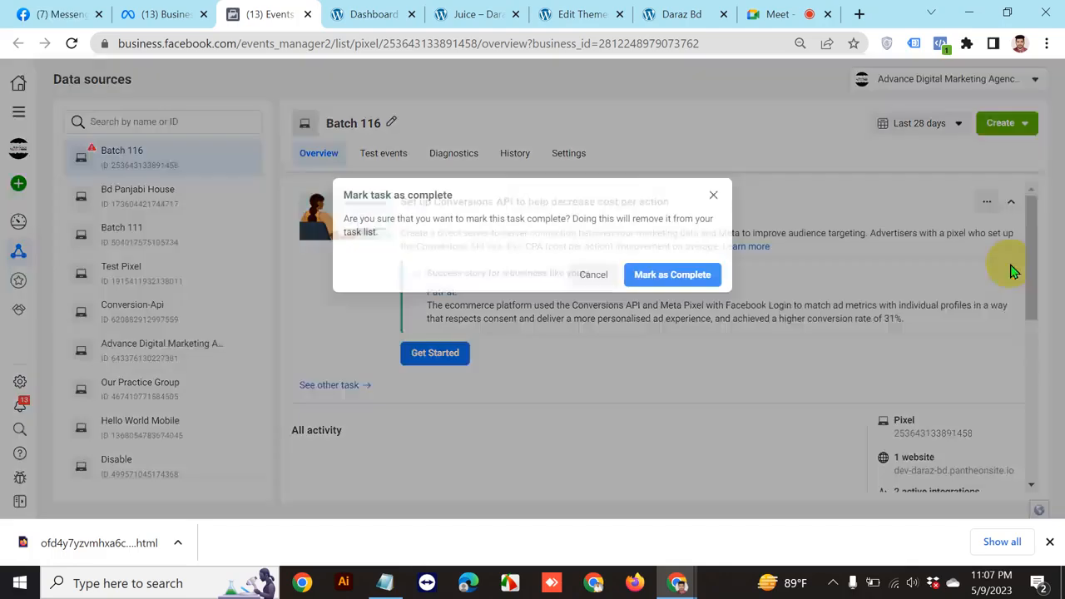
pyautogui.click(674, 275)
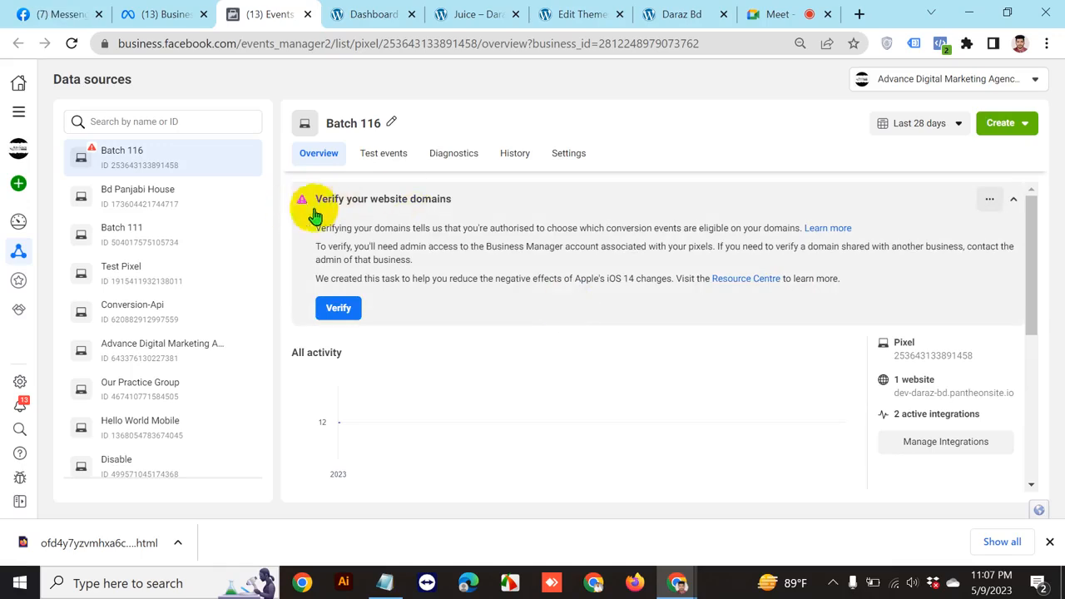
# Follow Batch 116's "Verify your website domains" task to the domain, and reopen the pixel in Events Manager from Business settings
pyautogui.click(341, 307)
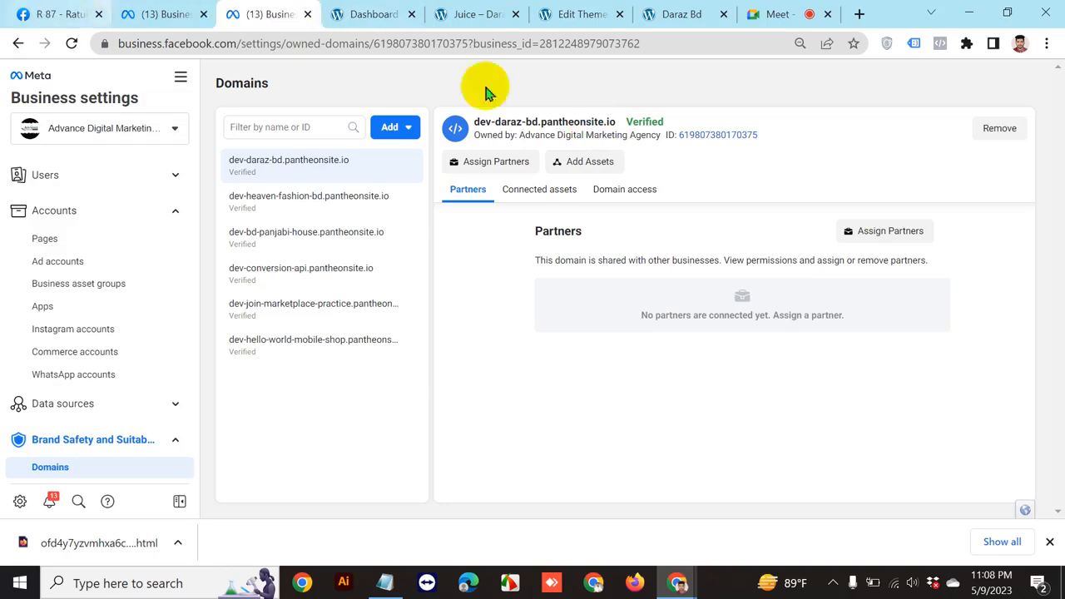
pyautogui.click(157, 13)
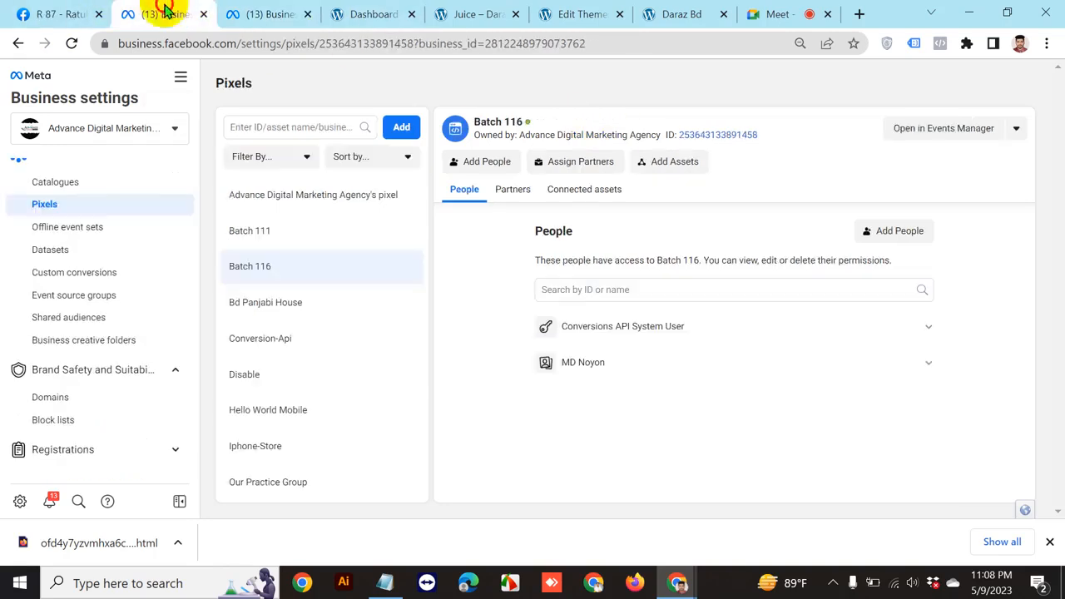
pyautogui.click(946, 125)
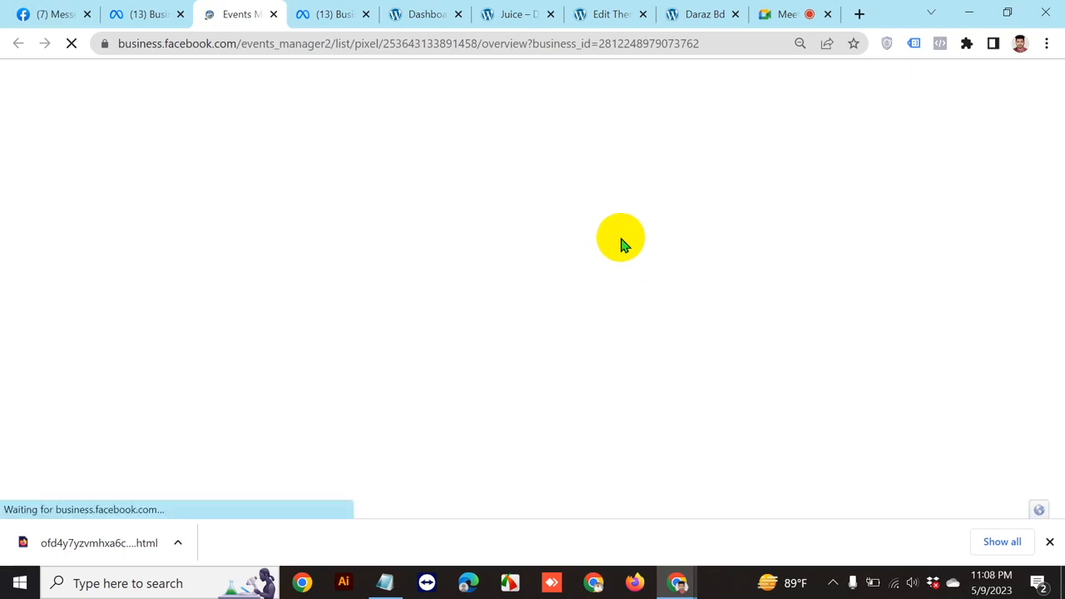
# Recheck the Domains list in Business settings and examine Batch 116's overview and events in Events Manager
pyautogui.click(331, 12)
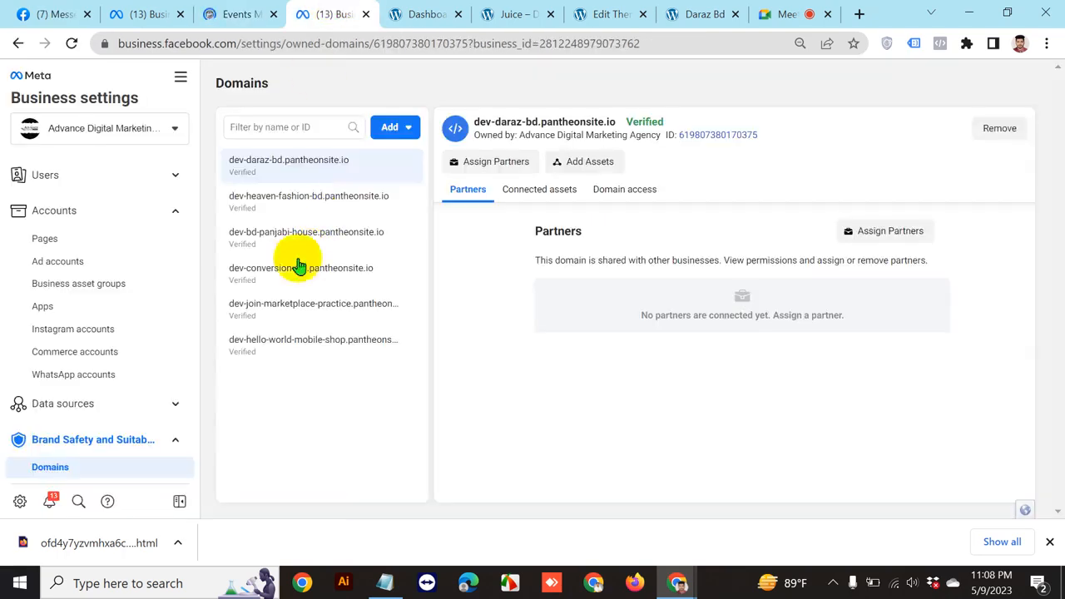
pyautogui.click(245, 17)
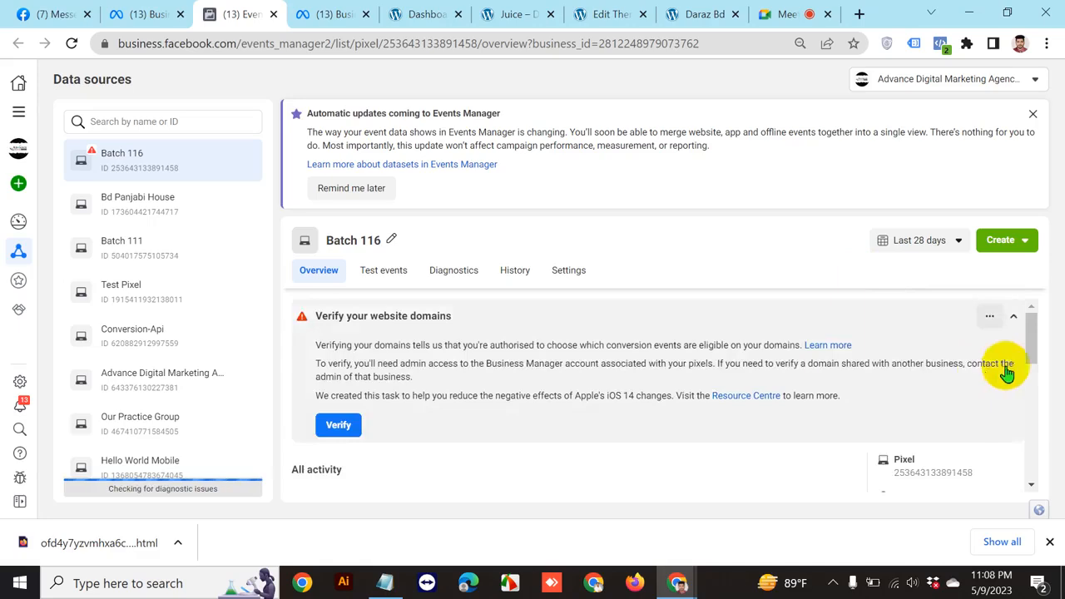
pyautogui.scroll(-5, 1007, 371)
pyautogui.scroll(2, 761, 421)
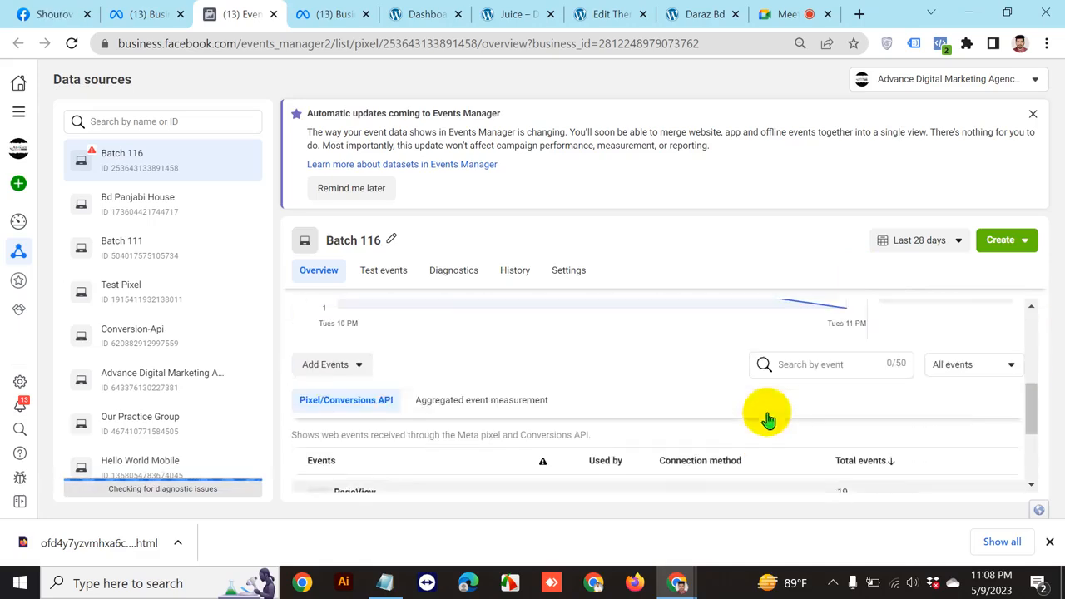
# Open the web event configurations from Batch 116's Aggregated event measurement section
pyautogui.click(450, 409)
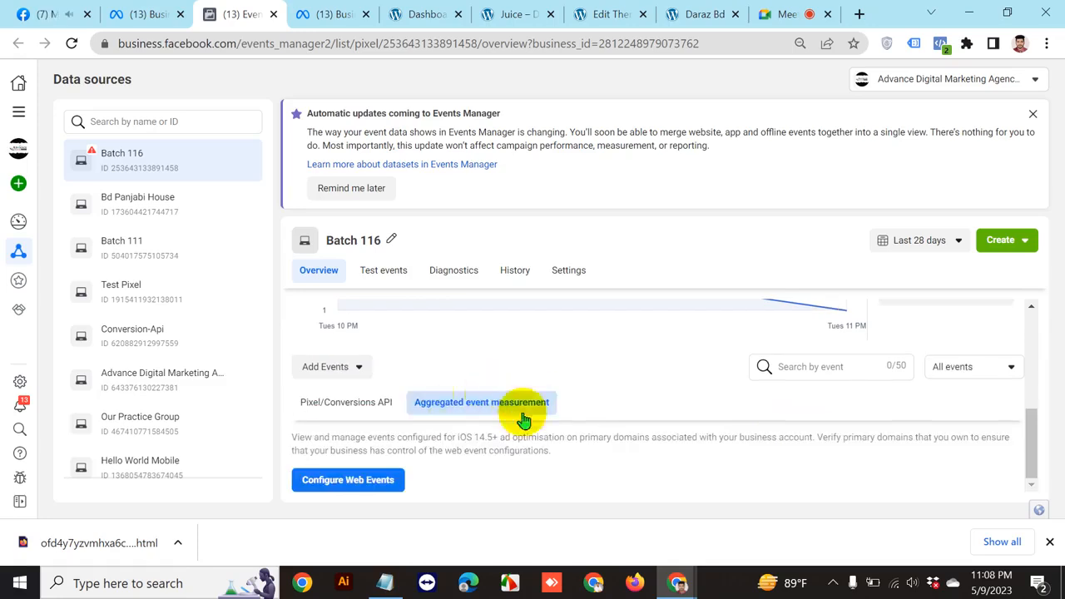
pyautogui.click(372, 483)
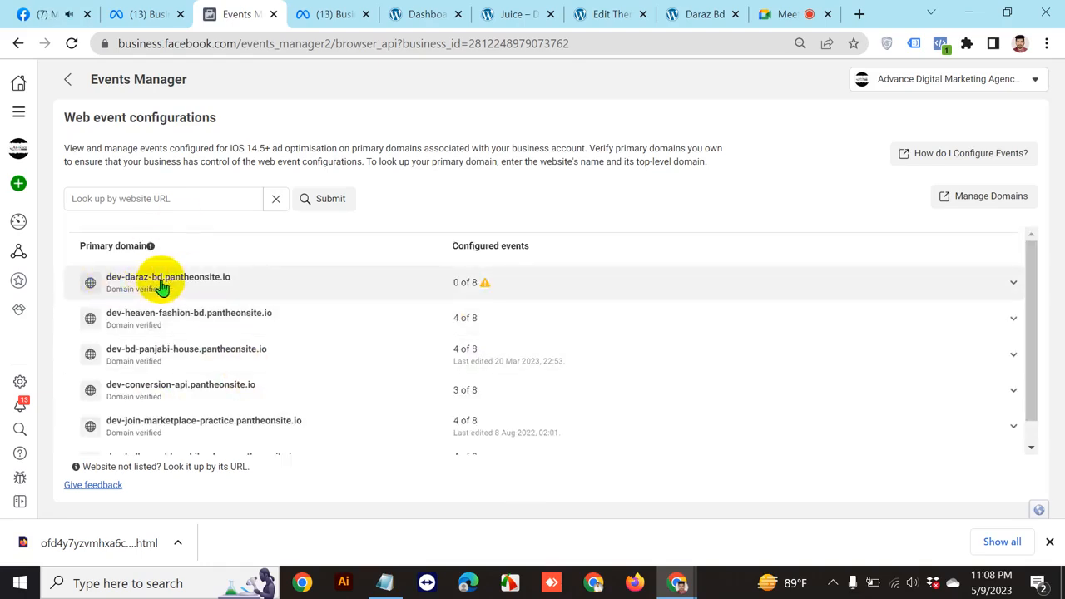
# Compare the daraz-bd domain in the WordPress dashboard address with the Business settings Domains list, and review the event list in Notepad
pyautogui.click(412, 14)
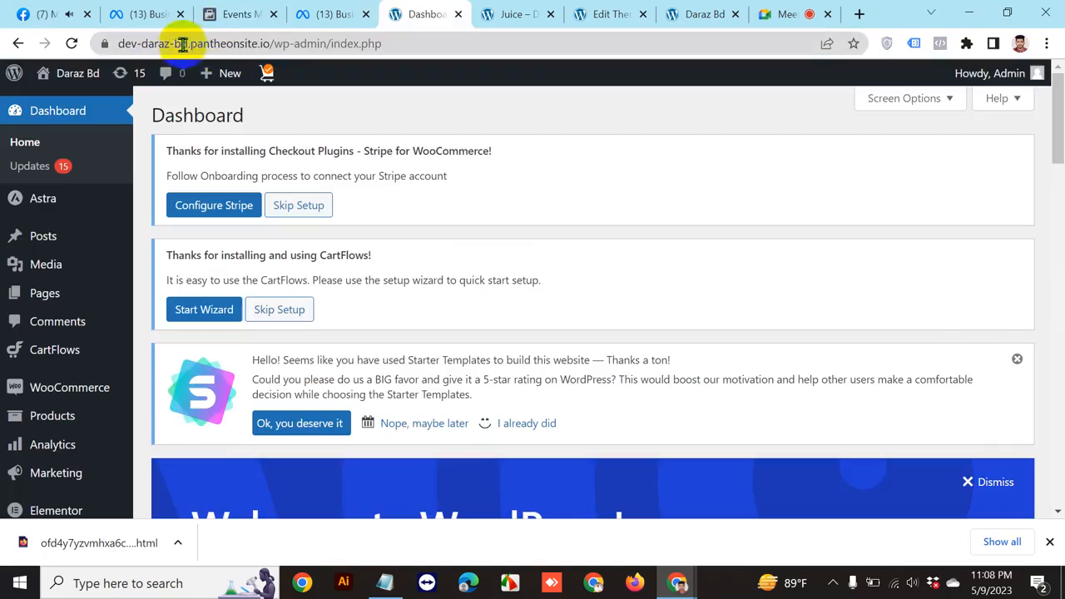
pyautogui.click(185, 44)
pyautogui.moveTo(179, 44); pyautogui.dragTo(226, 43)
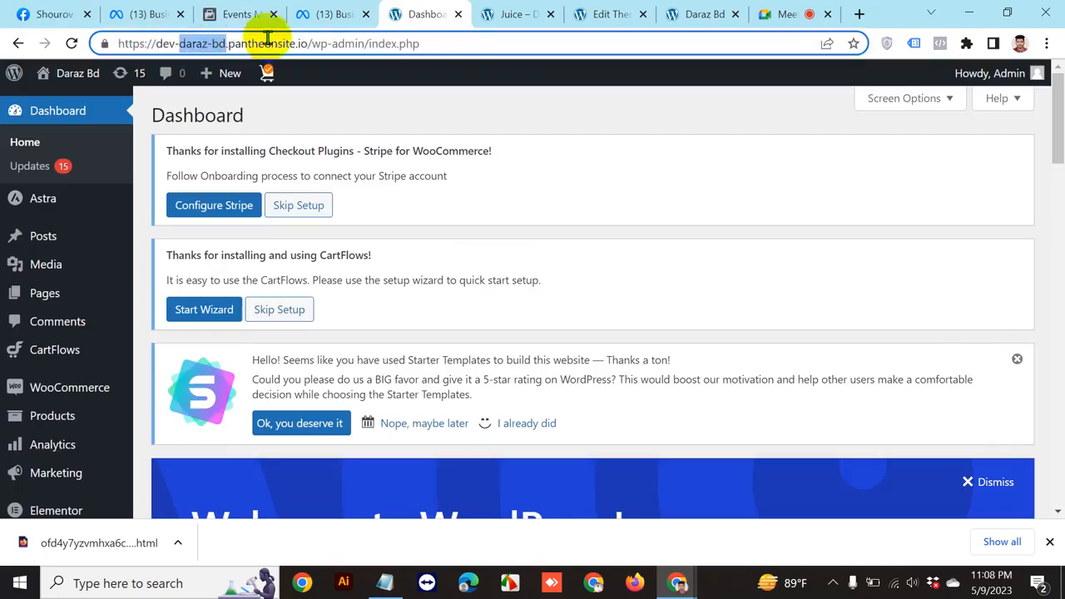
pyautogui.click(148, 14)
pyautogui.click(331, 15)
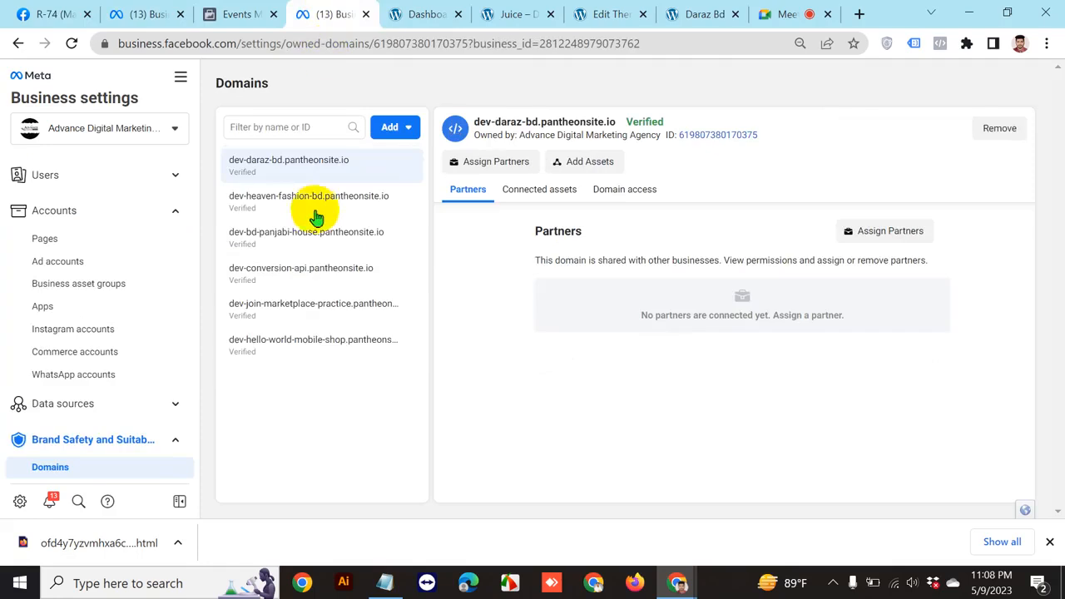
pyautogui.click(231, 15)
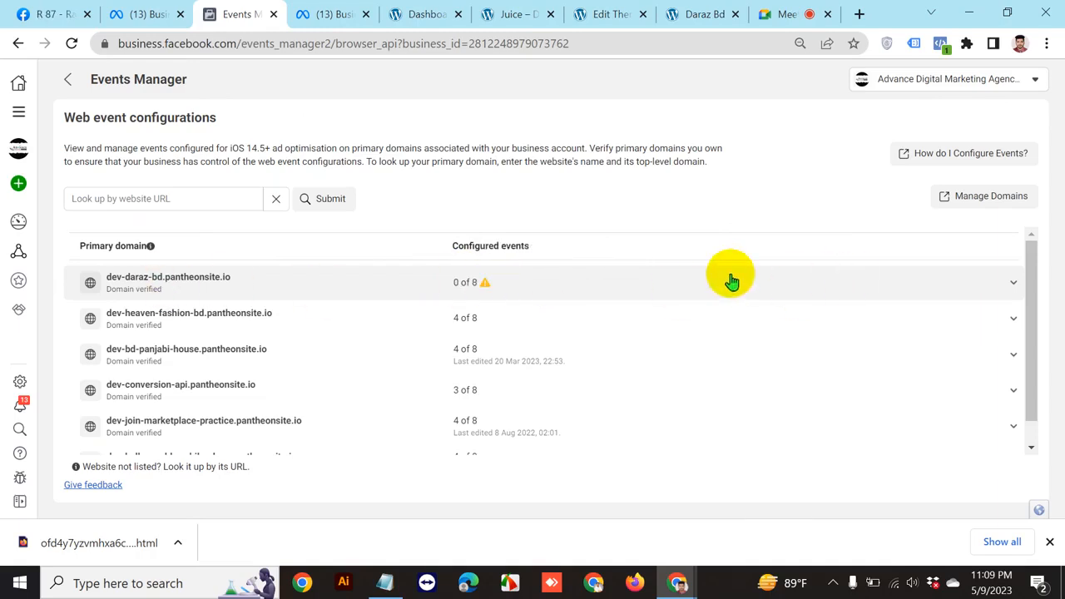
pyautogui.click(385, 582)
pyautogui.moveTo(321, 269); pyautogui.dragTo(152, 174)
pyautogui.click(812, 72)
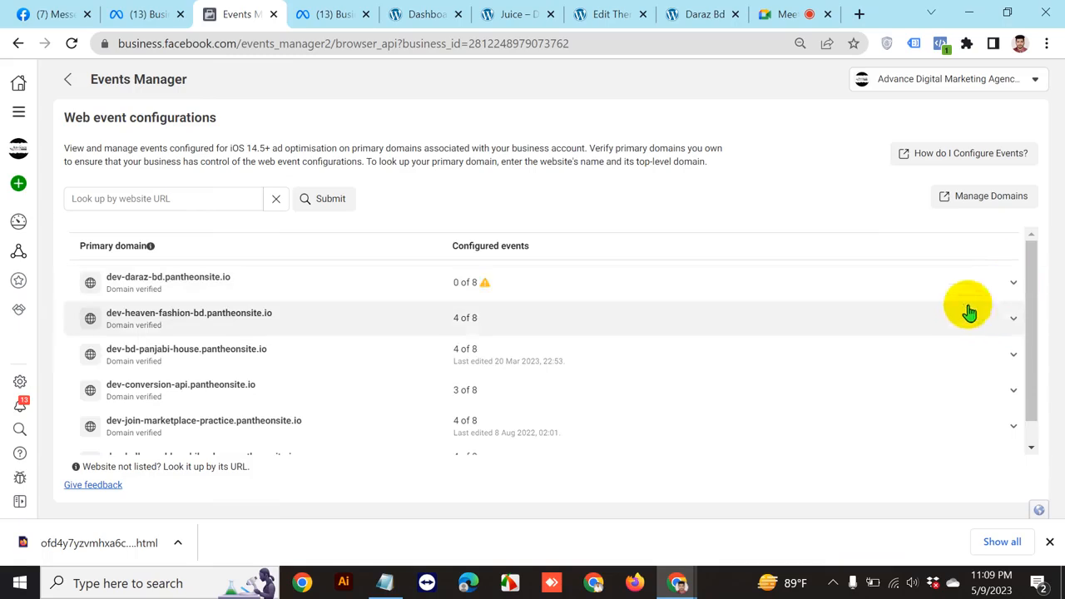
# Open dev-daraz-bd.pantheonsite.io's web event configuration for editing and add four event slots
pyautogui.click(1014, 285)
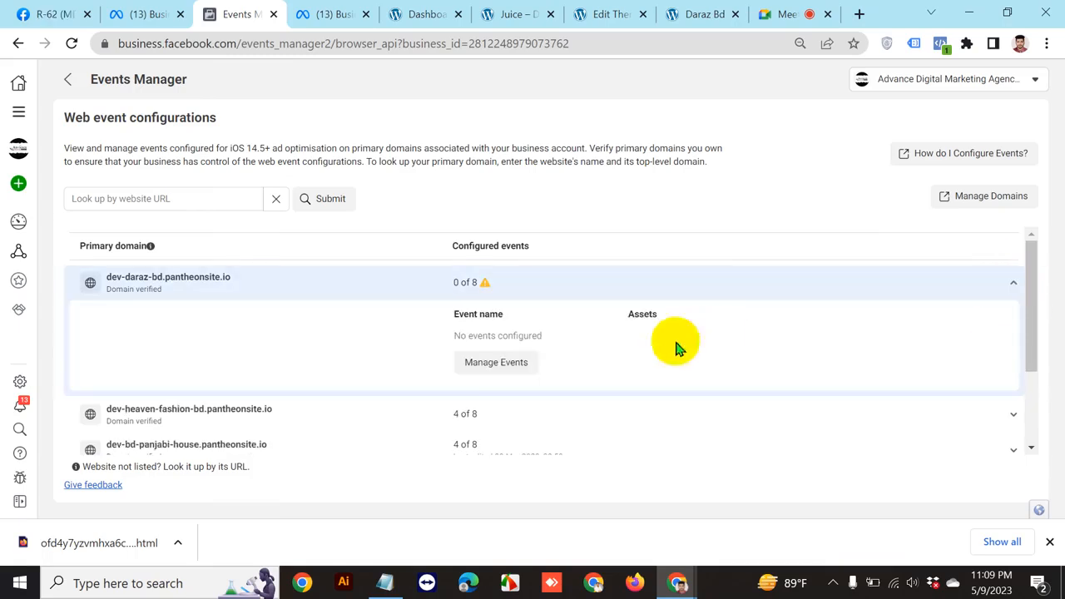
pyautogui.click(510, 363)
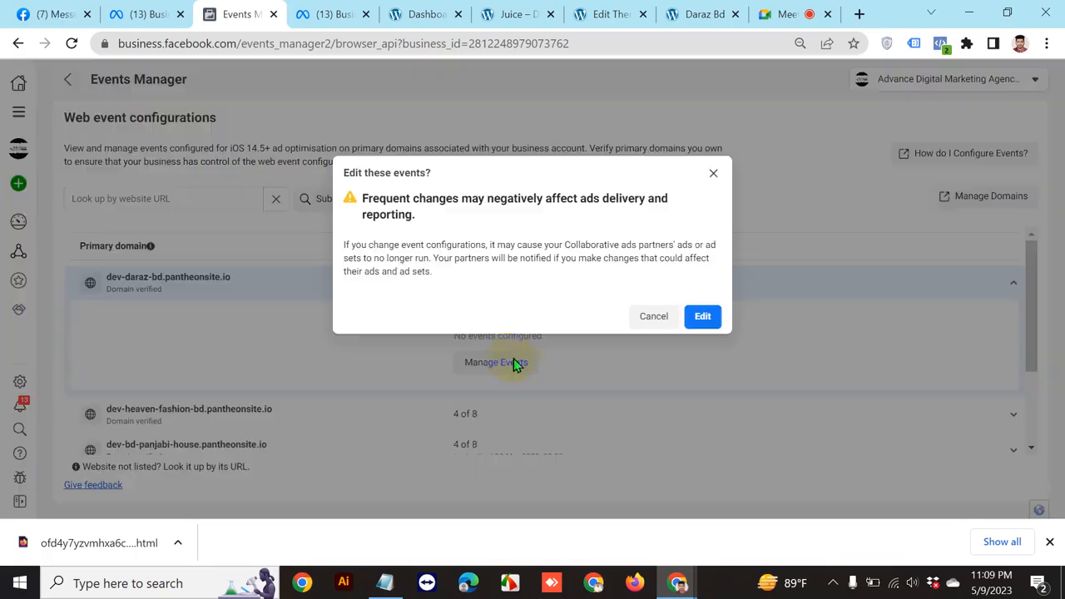
pyautogui.click(703, 320)
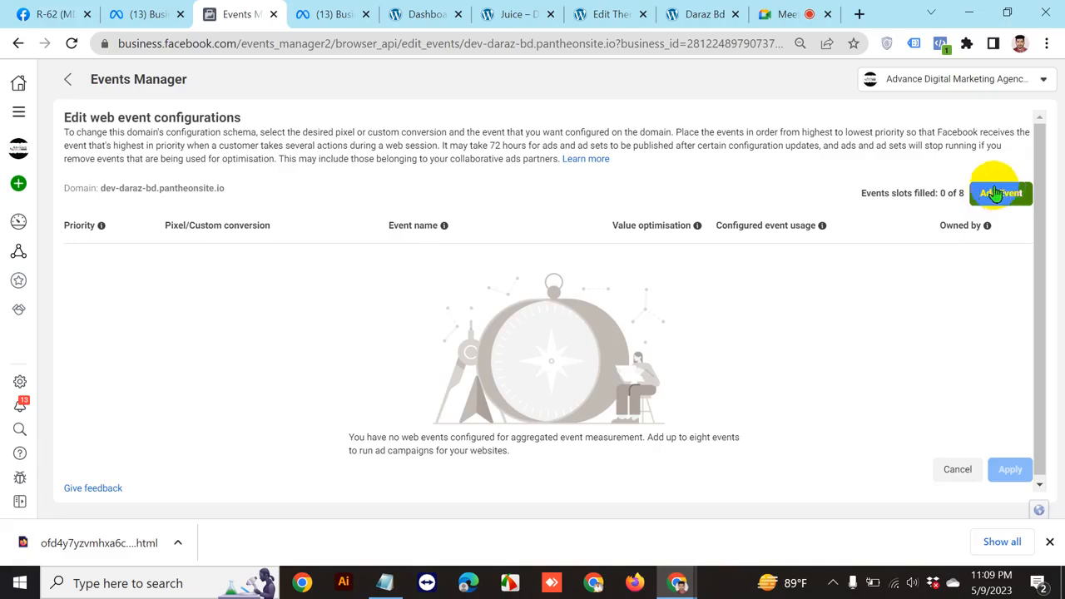
pyautogui.click(1011, 191)
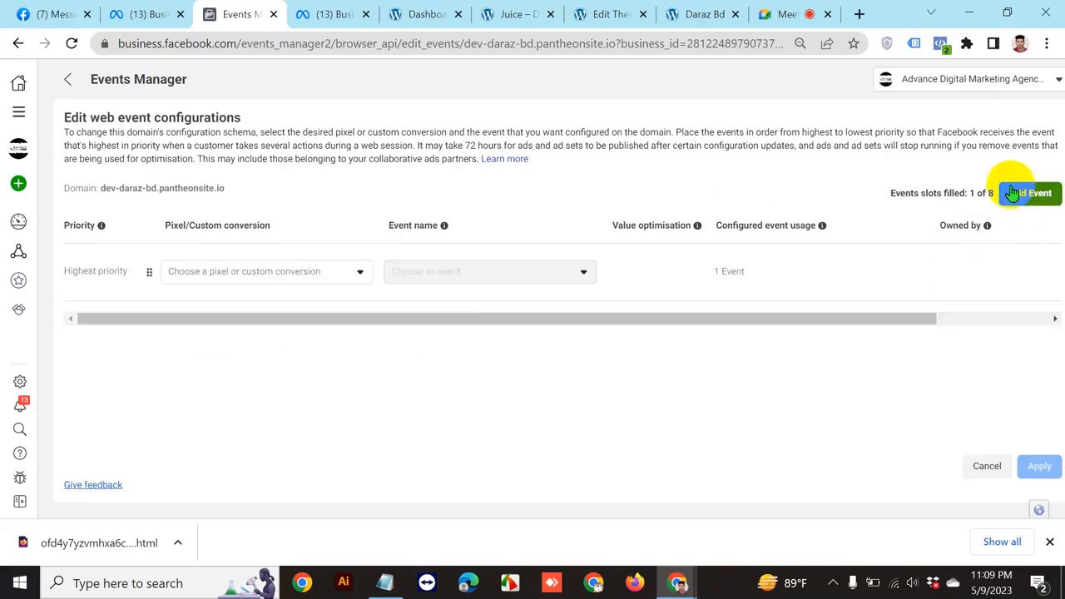
pyautogui.click(1022, 194)
pyautogui.click(1030, 194)
pyautogui.click(1030, 195)
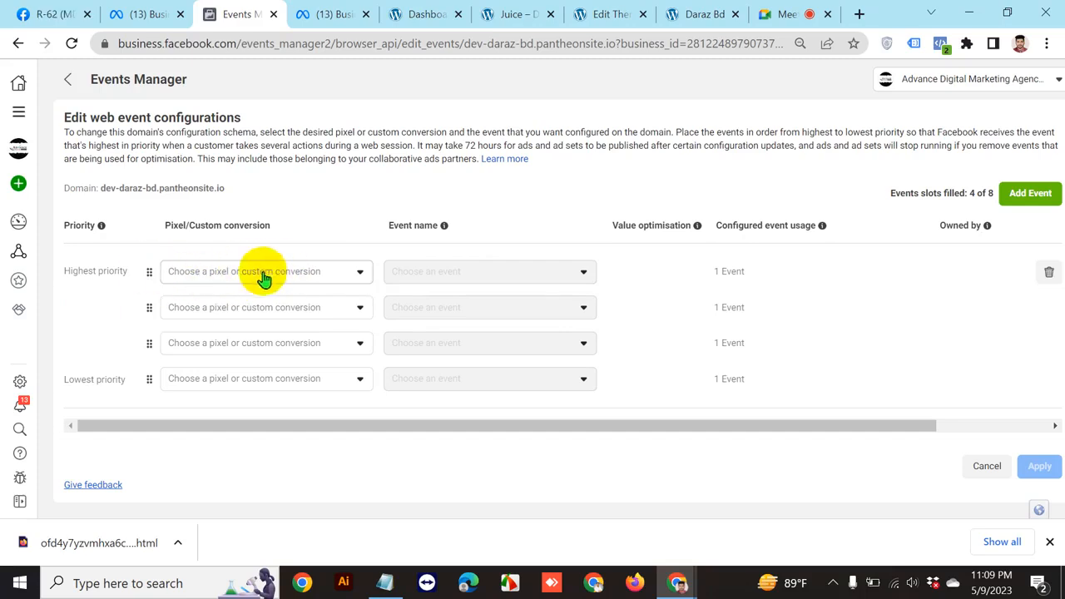
# Assign the Batch 116 pixel to all four event slots of the domain
pyautogui.click(290, 278)
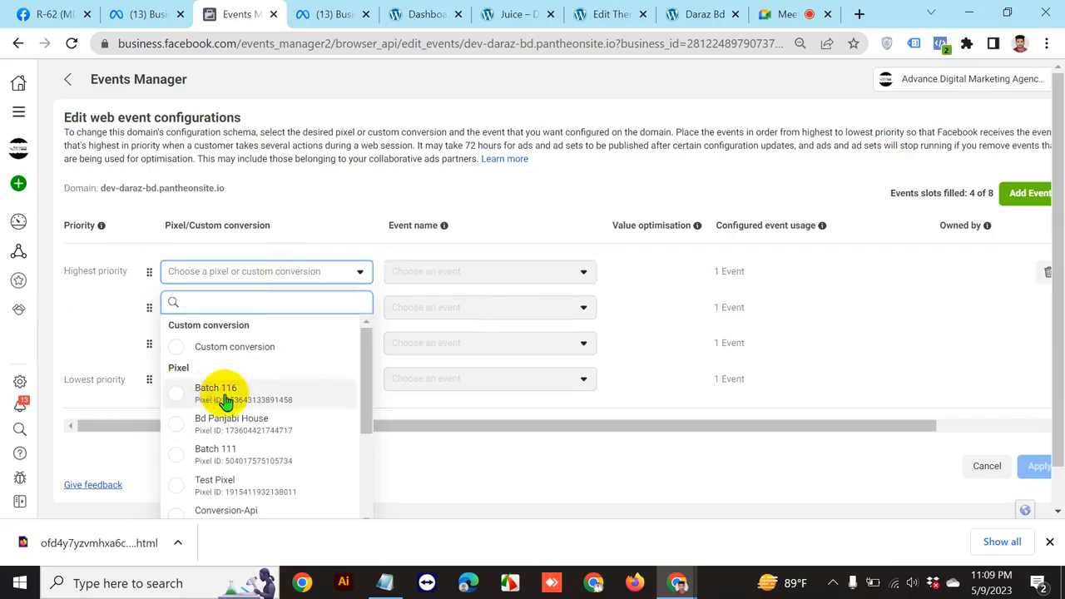
pyautogui.click(225, 401)
pyautogui.click(264, 309)
pyautogui.click(244, 421)
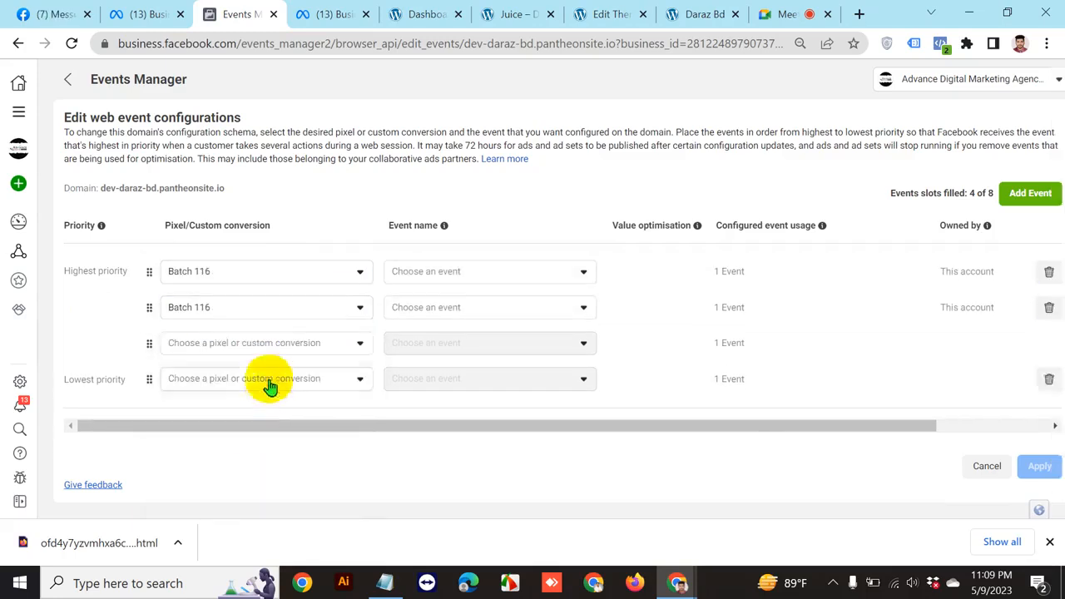
pyautogui.click(269, 347)
pyautogui.click(238, 459)
pyautogui.click(264, 389)
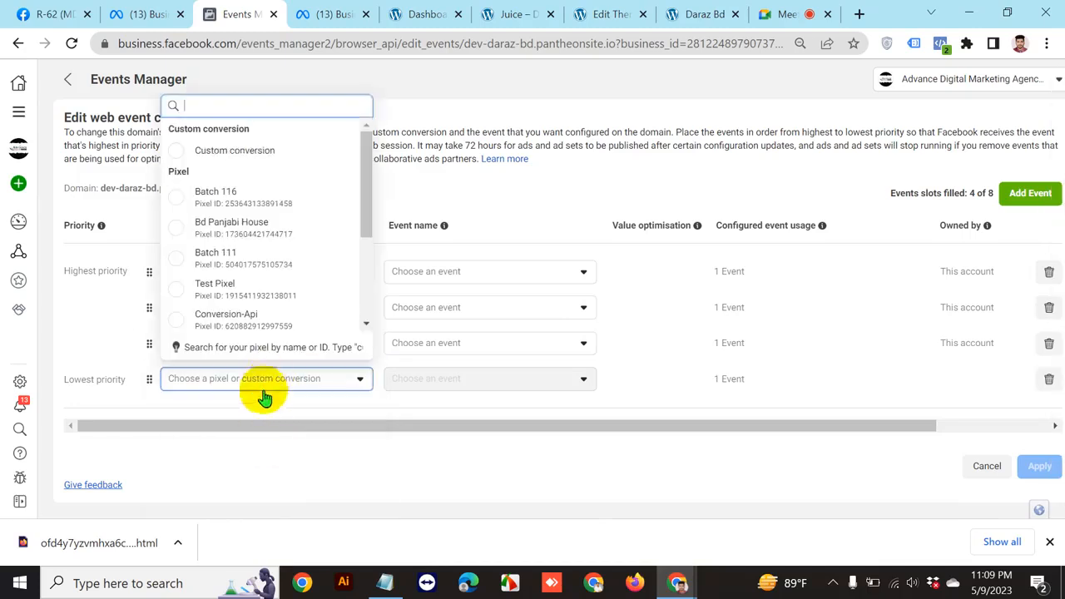
pyautogui.click(241, 197)
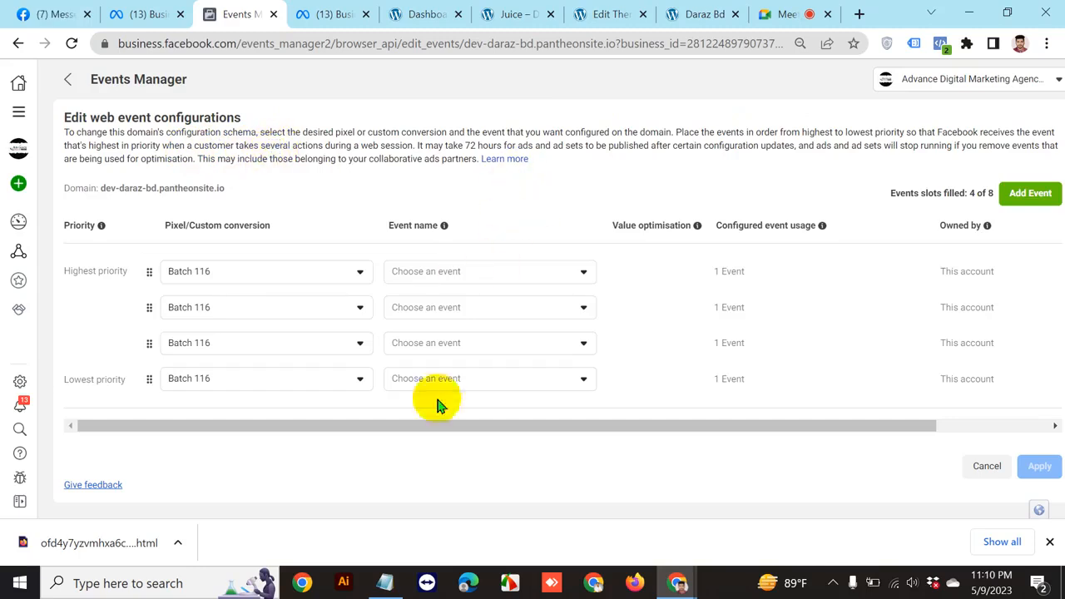
# Review the View content, Add To Cart, Checkout and Purchase list in the Notepad notes
pyautogui.click(398, 583)
pyautogui.moveTo(326, 272); pyautogui.dragTo(190, 179)
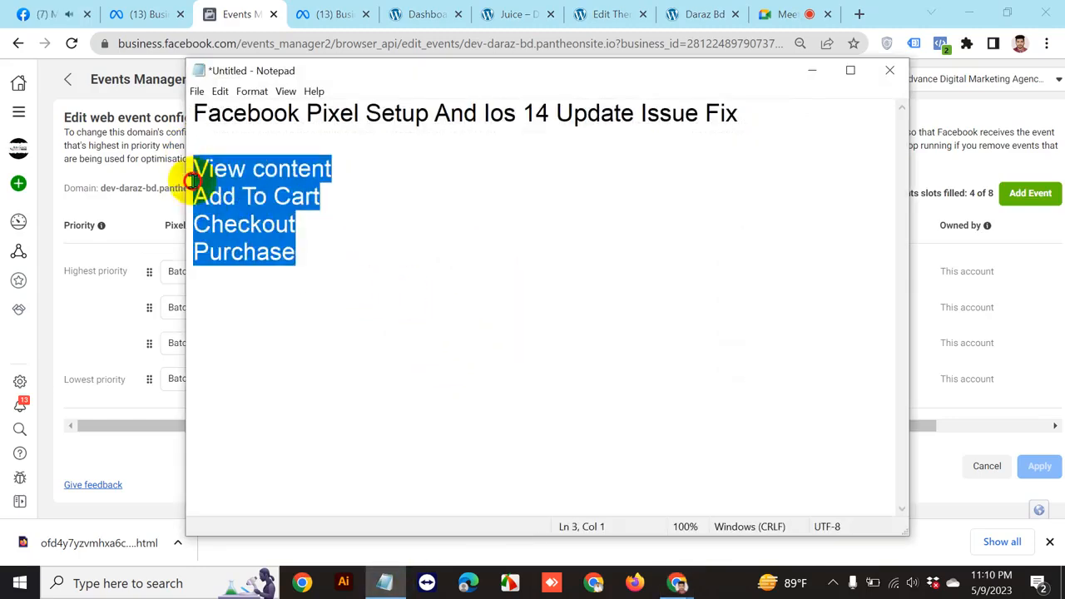
pyautogui.click(298, 250)
pyautogui.moveTo(301, 264); pyautogui.dragTo(201, 165)
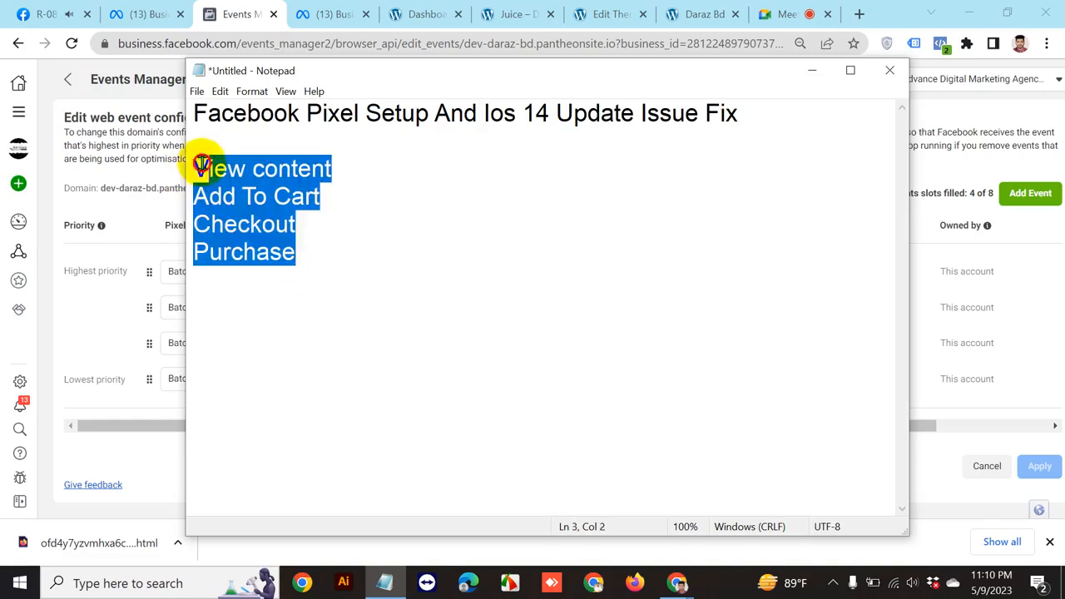
pyautogui.click(361, 240)
pyautogui.moveTo(298, 252); pyautogui.dragTo(205, 172)
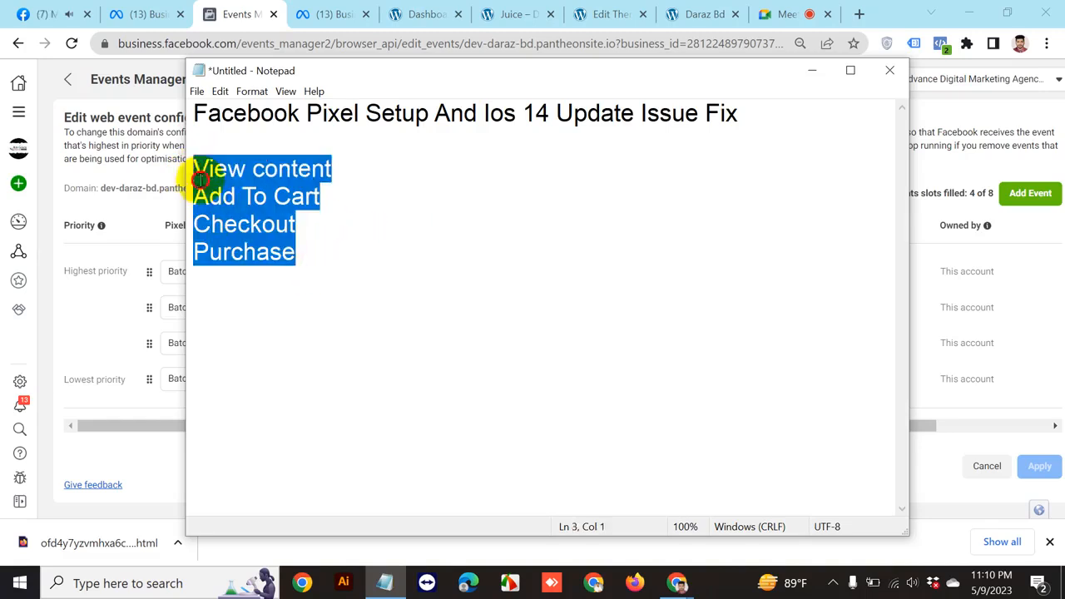
pyautogui.click(397, 227)
# Separate the four event names in the Notepad notes with blank lines, and return to the web event configuration
pyautogui.moveTo(417, 83); pyautogui.dragTo(428, 121)
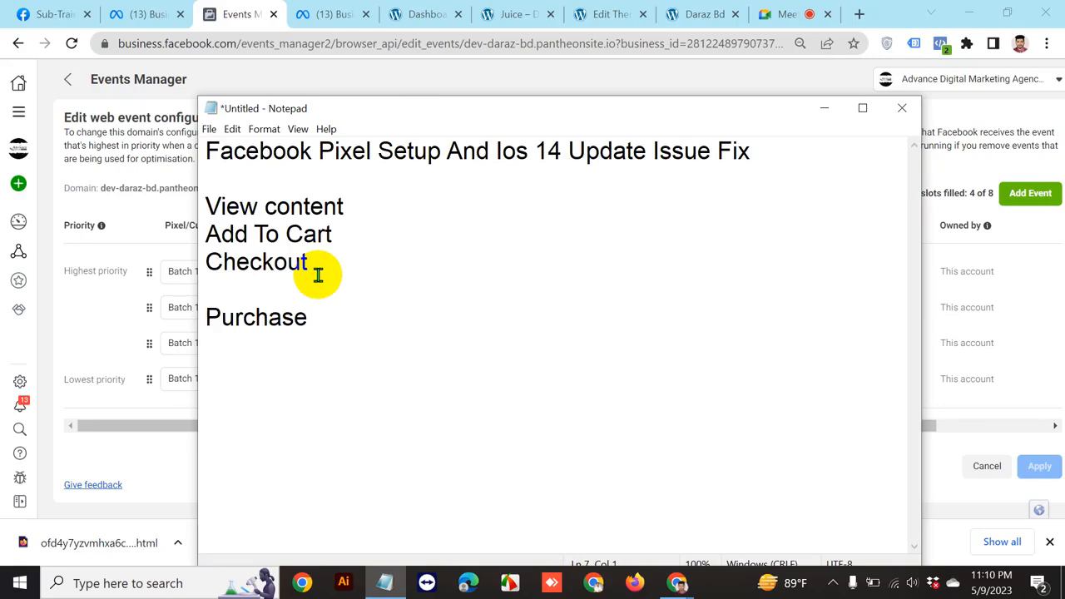
pyautogui.press('Return')
pyautogui.click(207, 233)
pyautogui.press('Return')
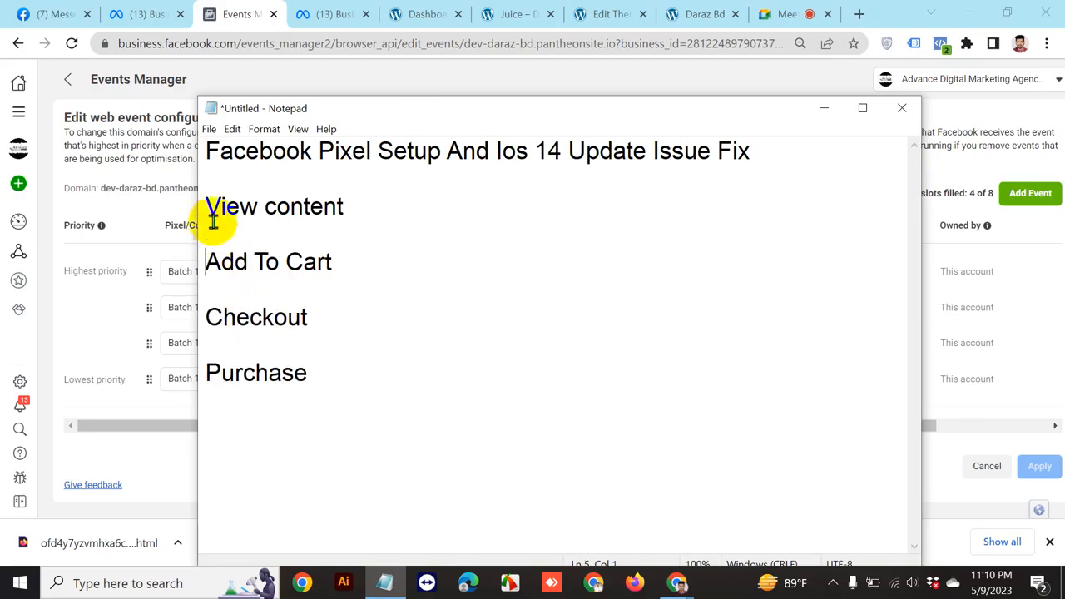
pyautogui.click(824, 107)
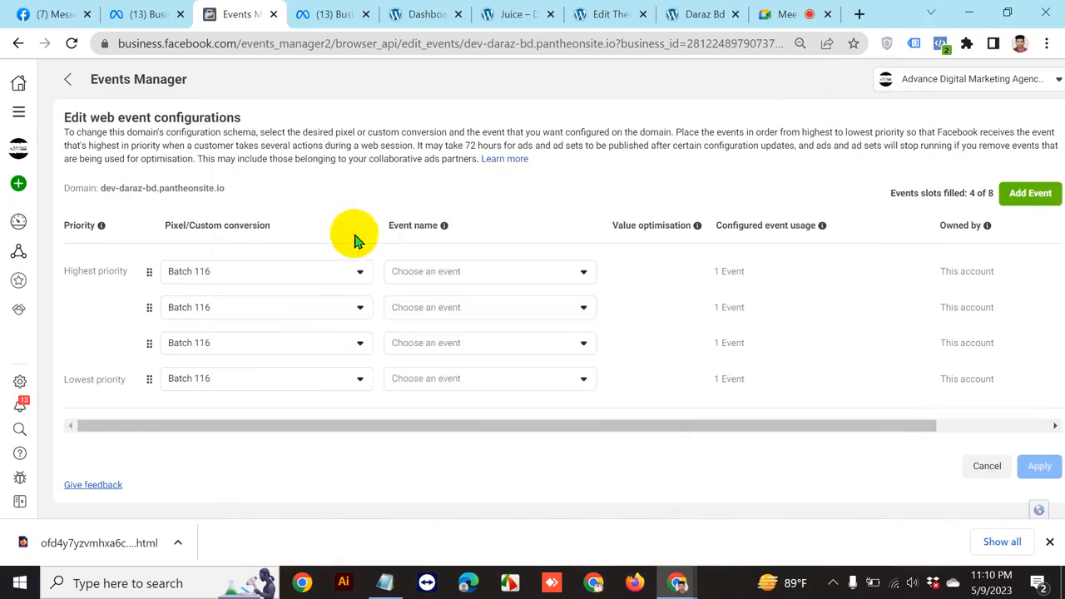
# Set Purchase as the highest-priority event and Initiate checkout as the second event
pyautogui.click(478, 277)
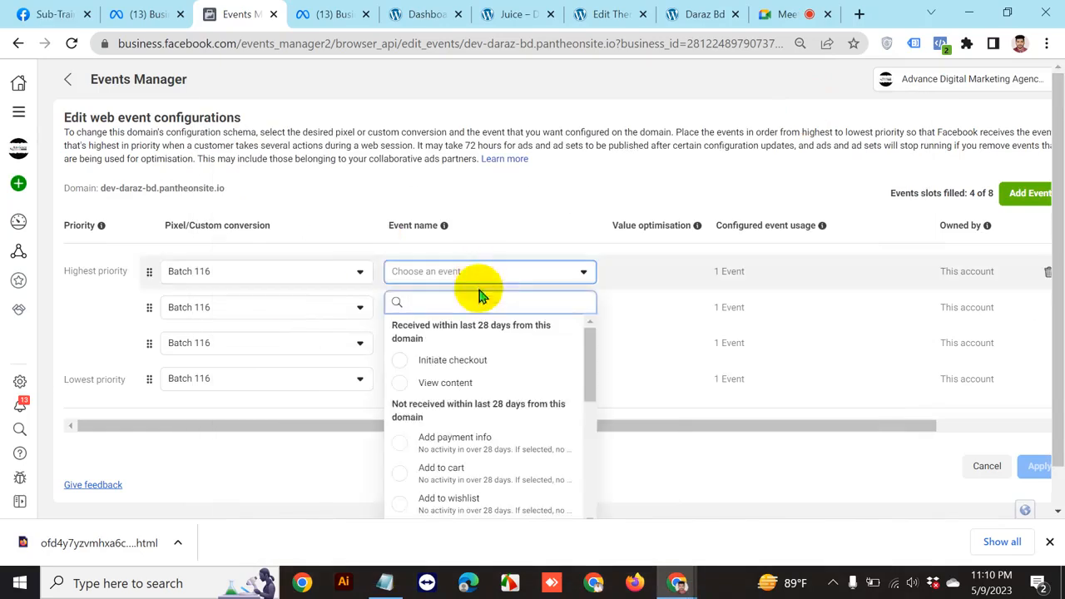
pyautogui.write('pur')
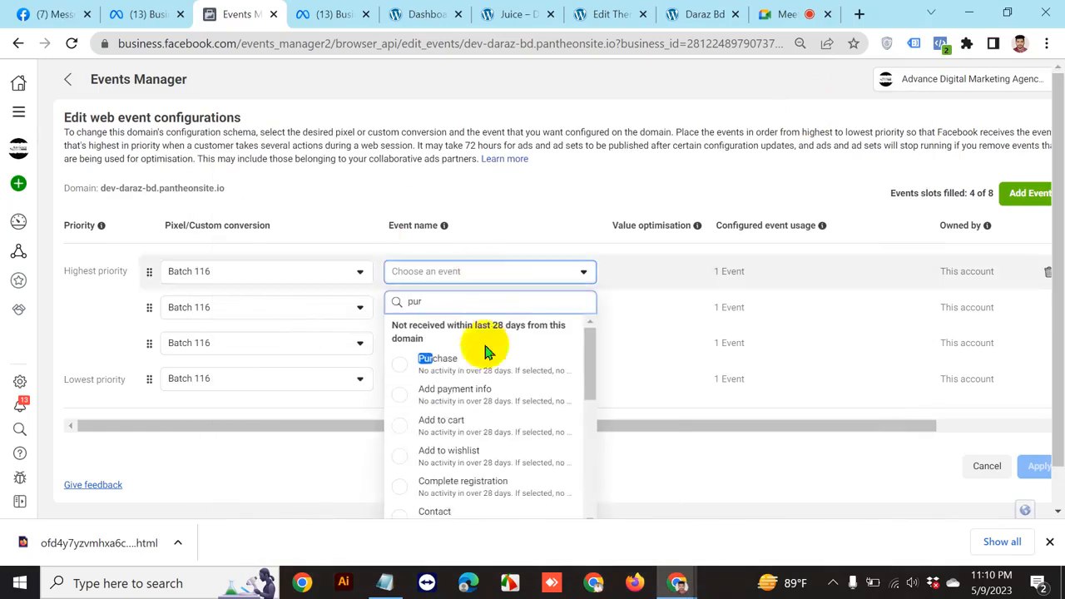
pyautogui.click(490, 356)
pyautogui.click(496, 315)
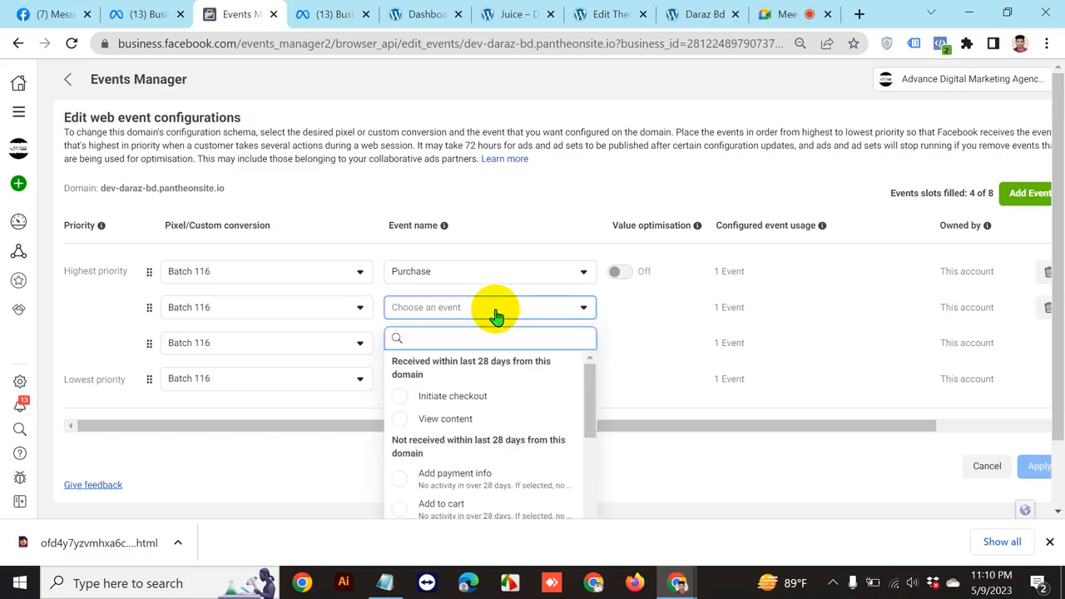
pyautogui.write('check')
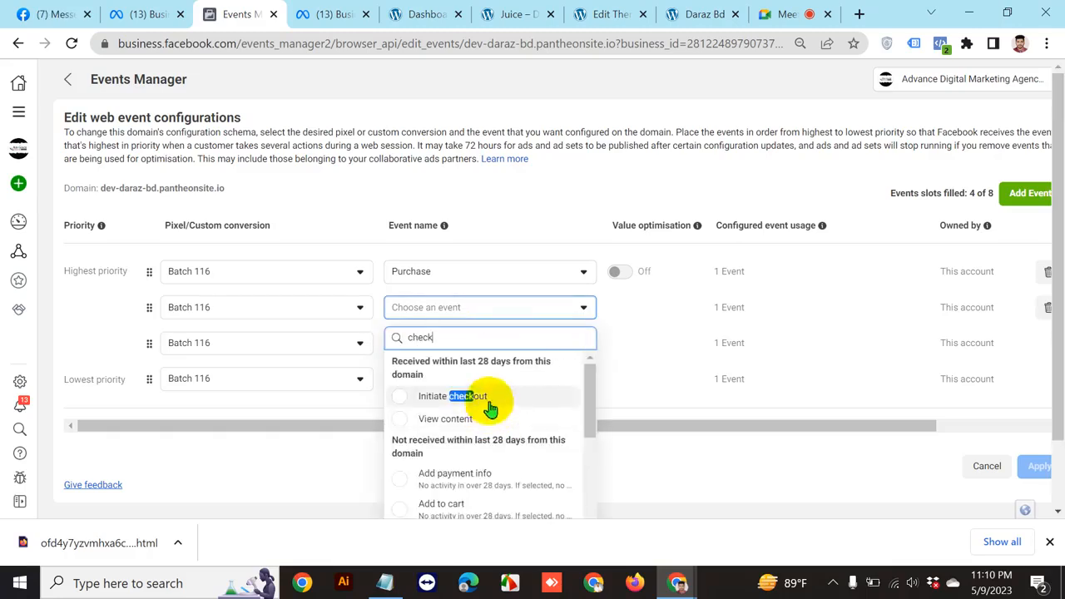
pyautogui.click(489, 400)
# Set Add to cart as the third event and View content as the lowest-priority event
pyautogui.click(481, 344)
pyautogui.write('ad')
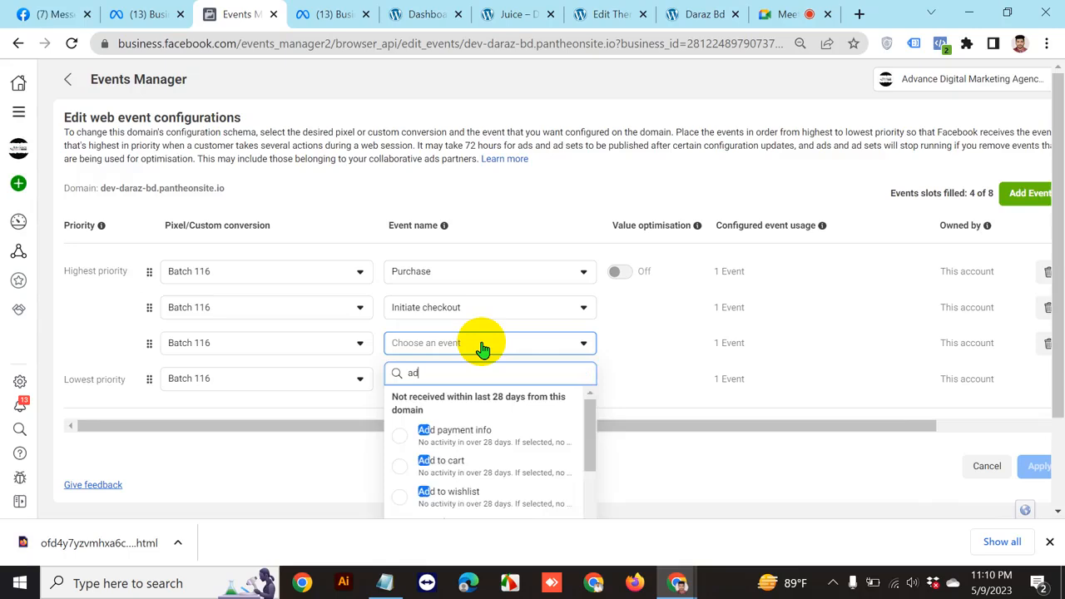
pyautogui.write('d t')
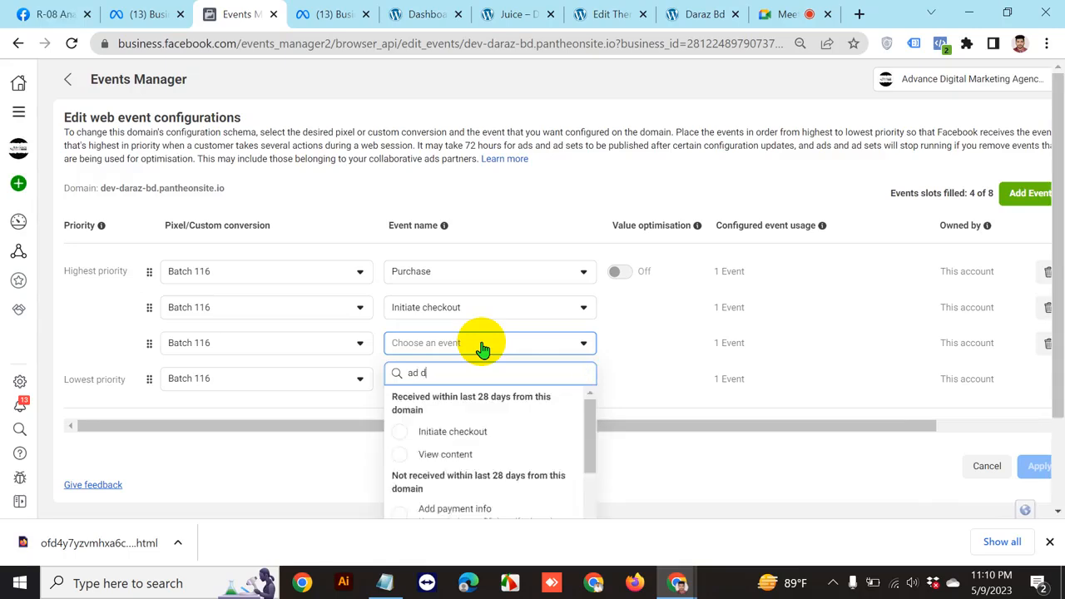
pyautogui.press('BackSpace')
pyautogui.press('BackSpace')
pyautogui.write('d t')
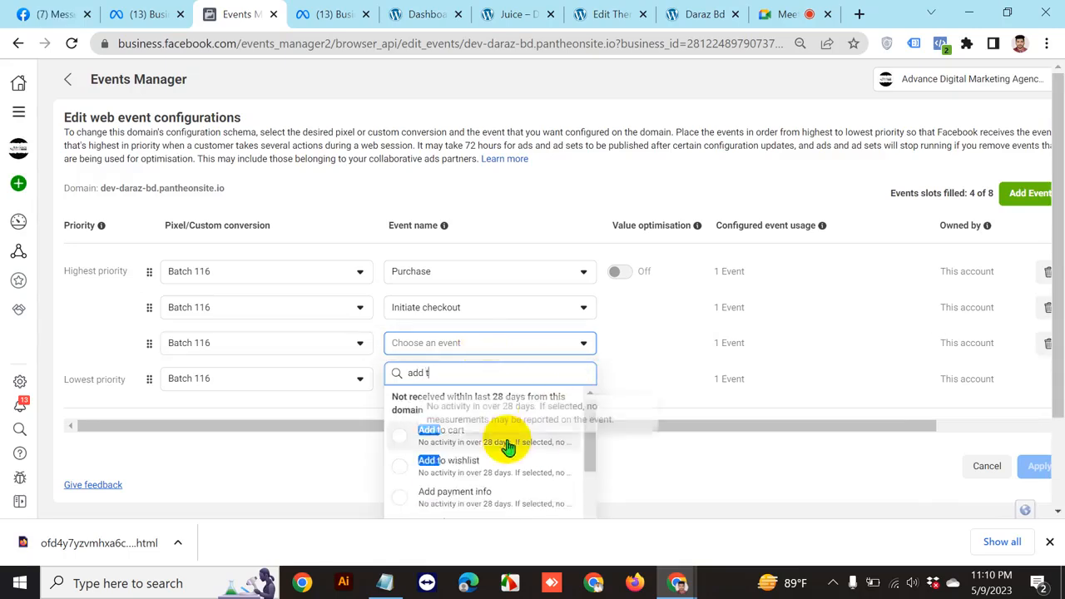
pyautogui.click(503, 441)
pyautogui.click(491, 377)
pyautogui.write('vie')
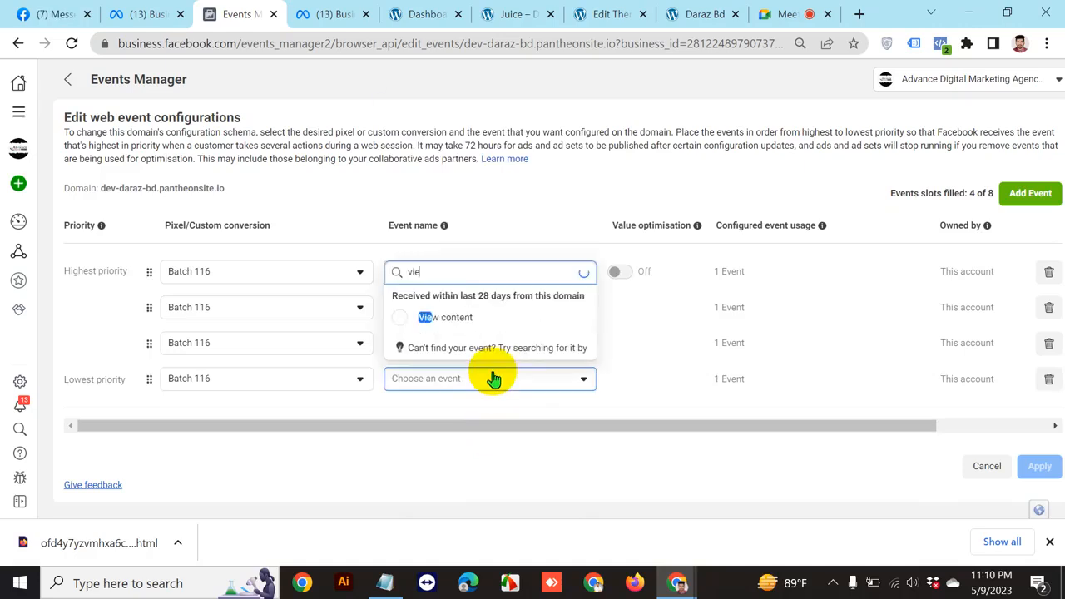
pyautogui.click(456, 163)
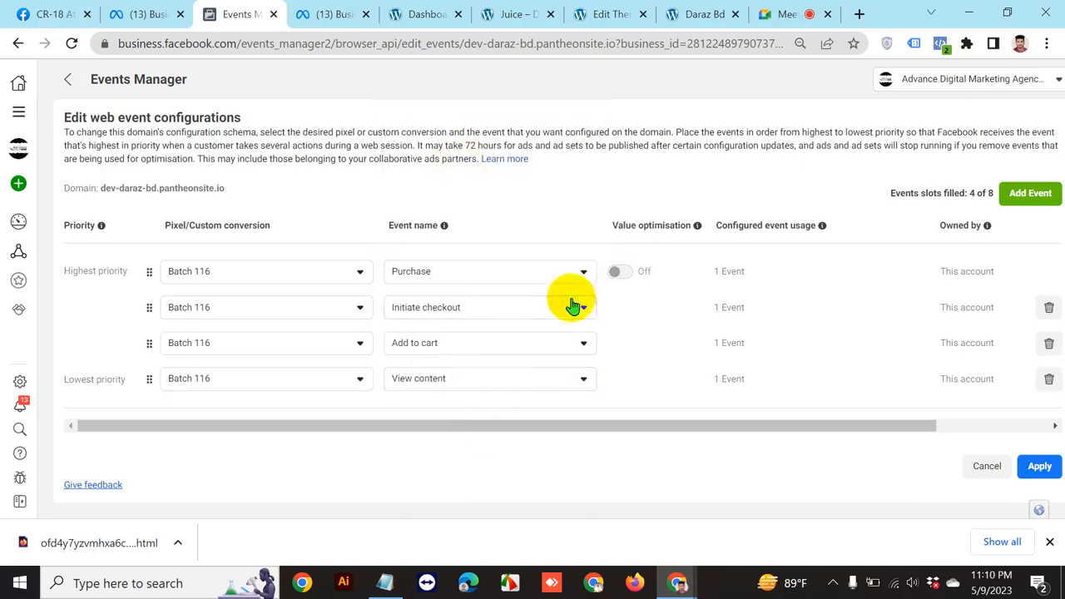
# Apply and confirm the domain's event configuration updates, and return to the Batch 116 overview in Data sources
pyautogui.click(1042, 466)
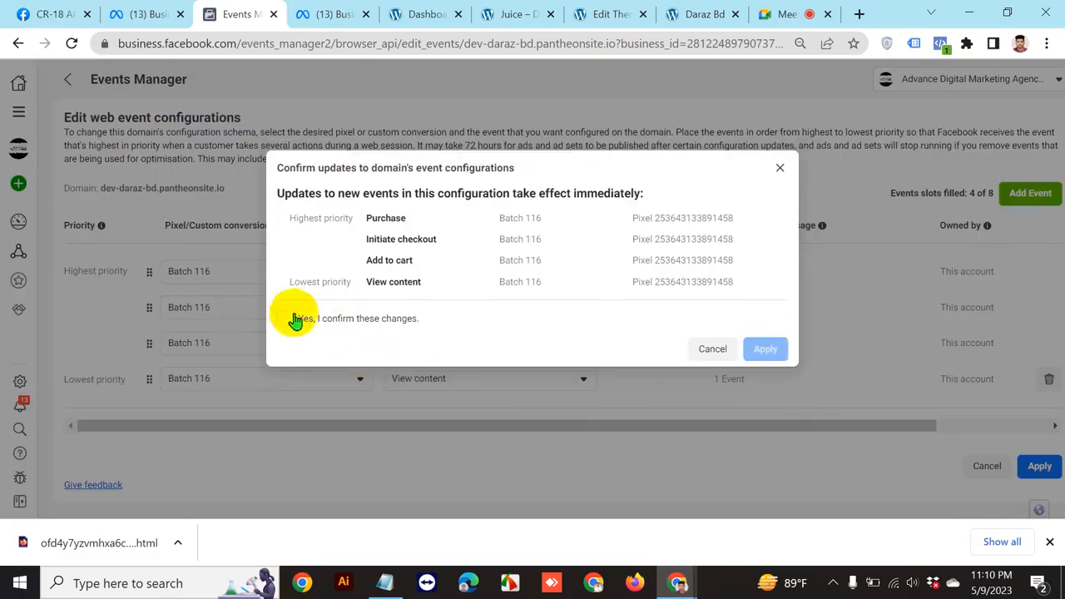
pyautogui.click(286, 320)
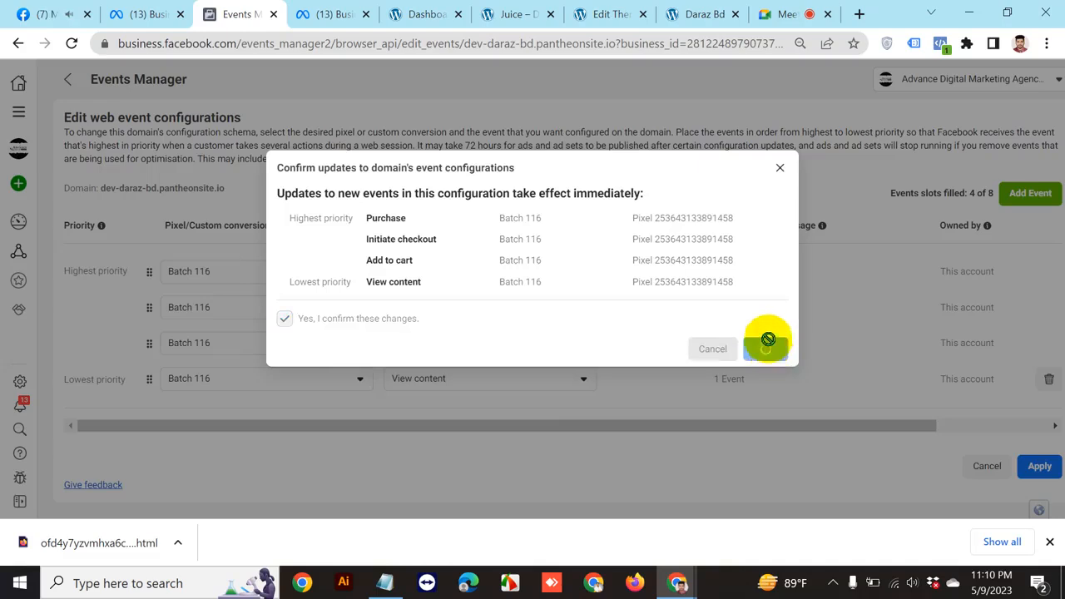
pyautogui.click(717, 281)
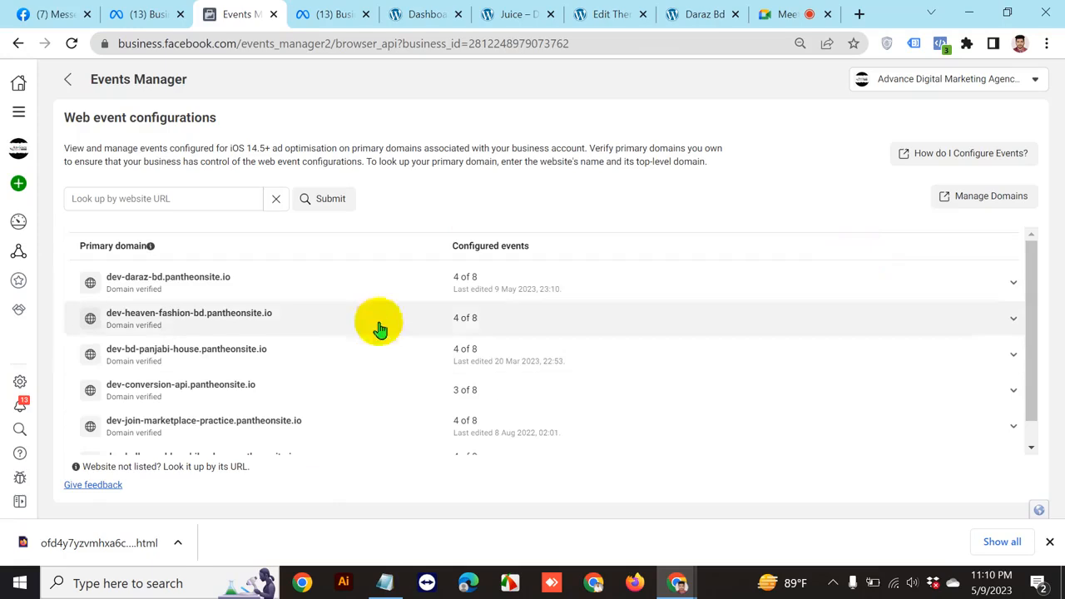
pyautogui.click(30, 258)
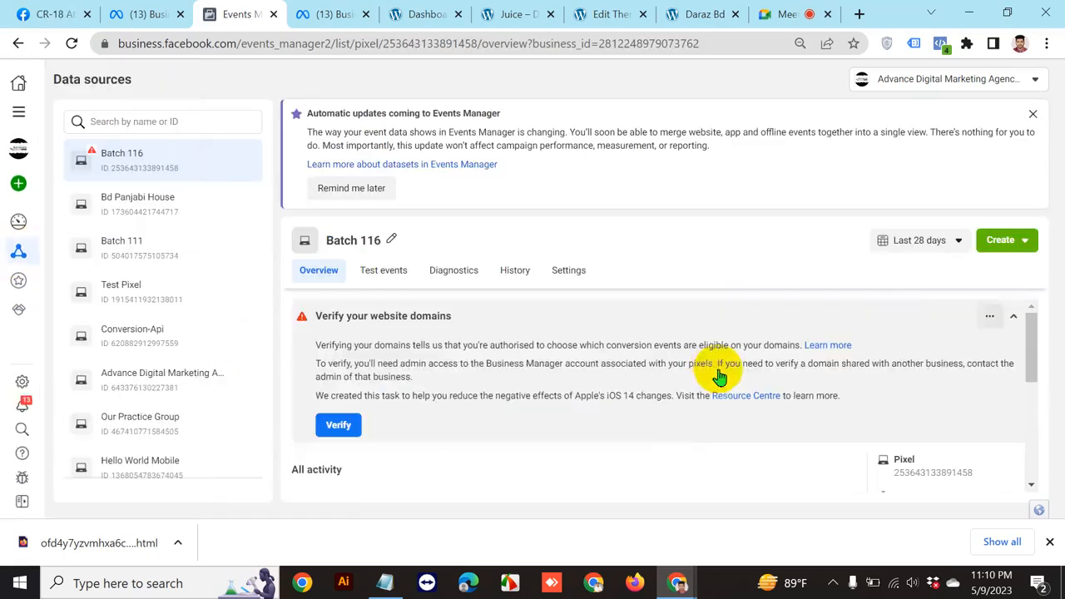
# Mark the "Verify your website domains" task as complete for Batch 116 and reload the overview
pyautogui.click(989, 318)
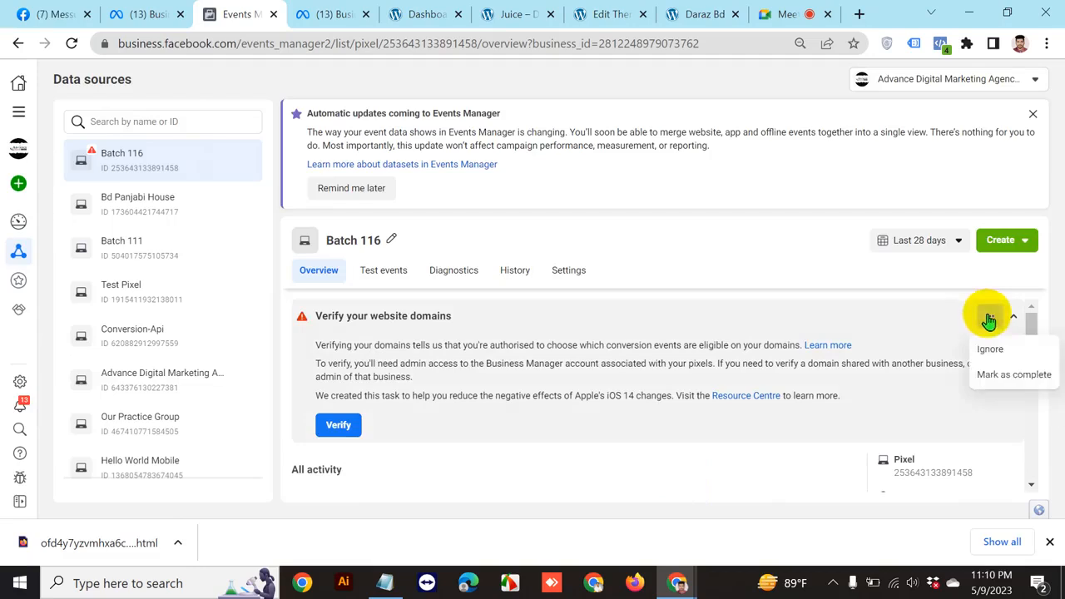
pyautogui.click(1003, 372)
pyautogui.click(664, 281)
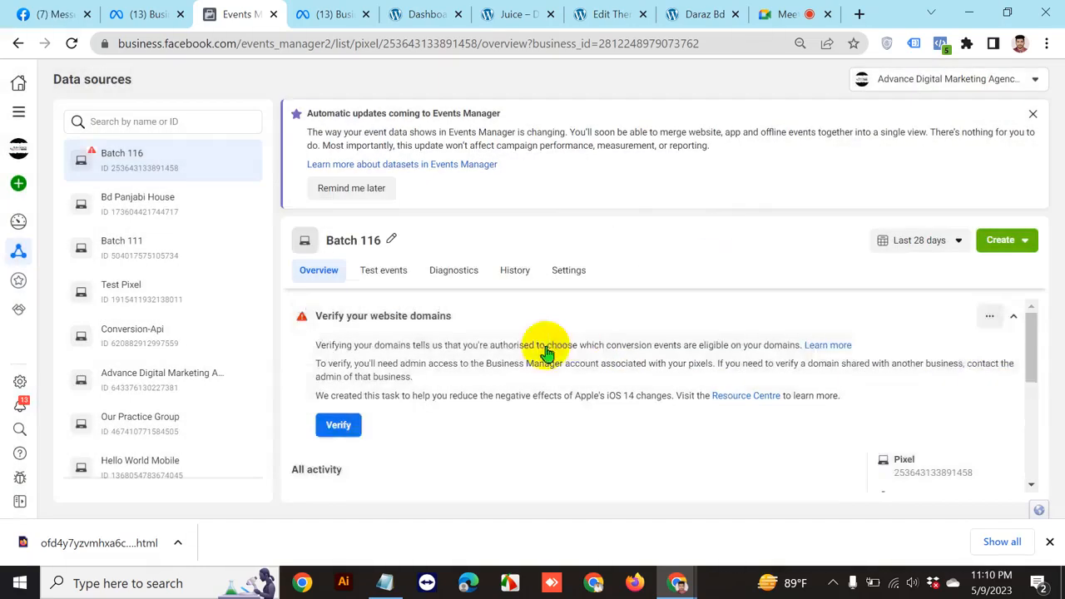
pyautogui.click(74, 43)
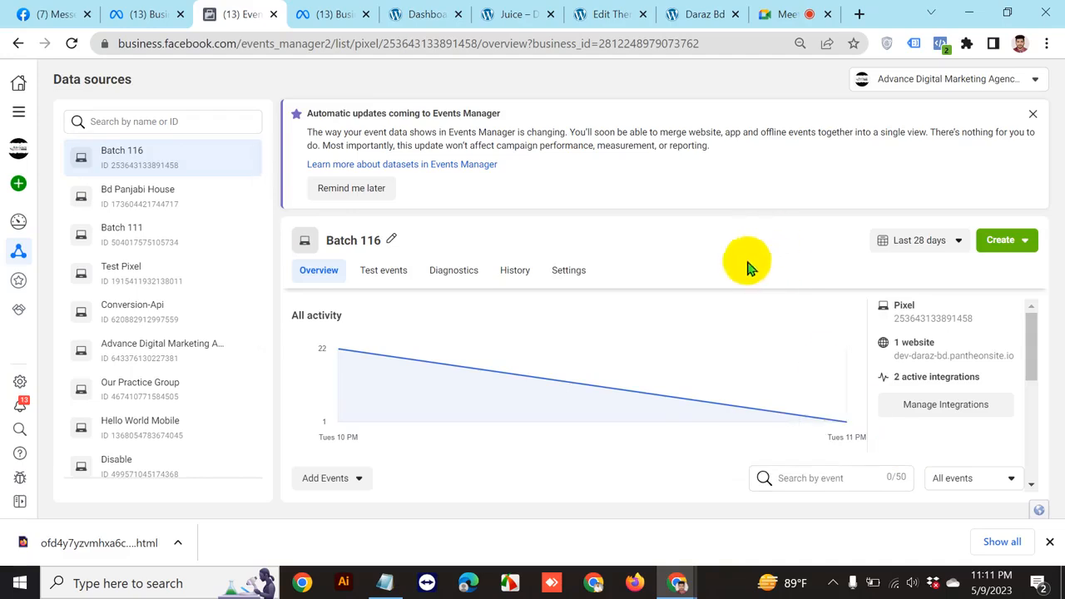
# Turn on "Track events automatically without code" in the Batch 116 pixel's settings
pyautogui.click(588, 275)
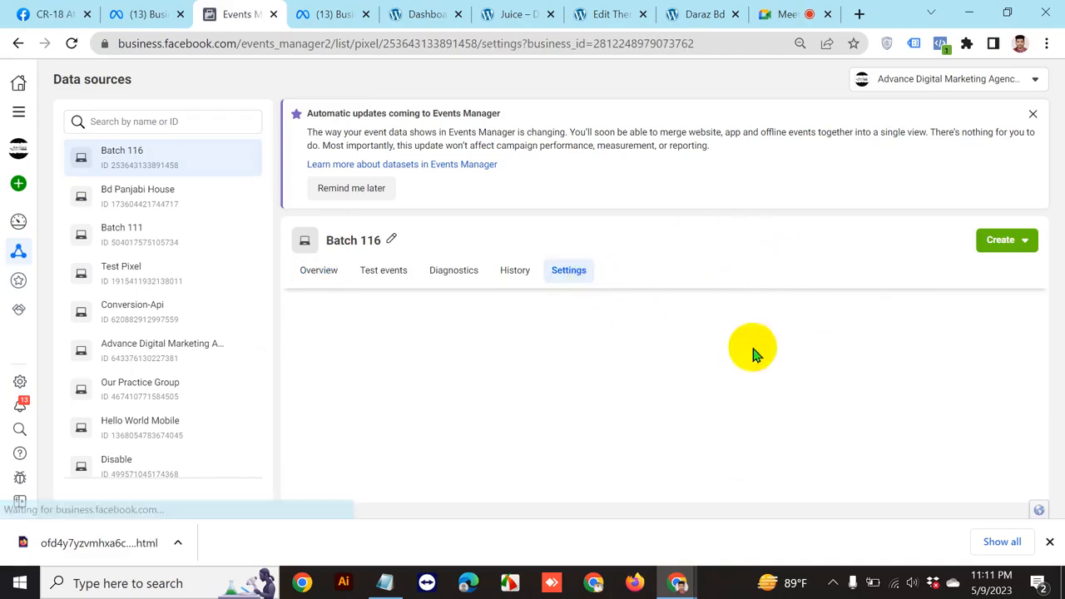
pyautogui.scroll(-2, 991, 349)
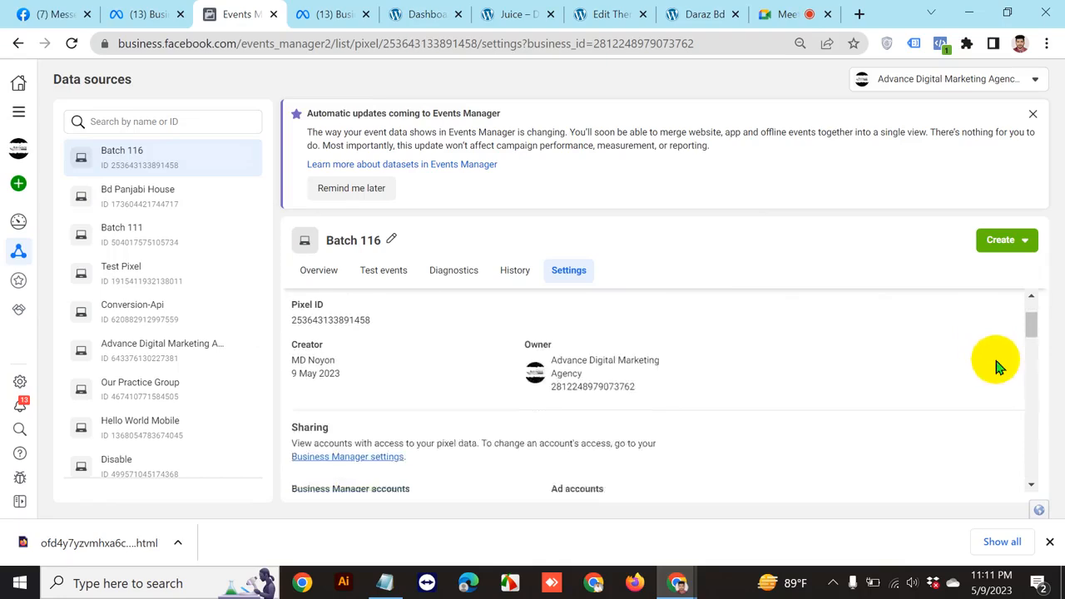
pyautogui.scroll(-5, 891, 392)
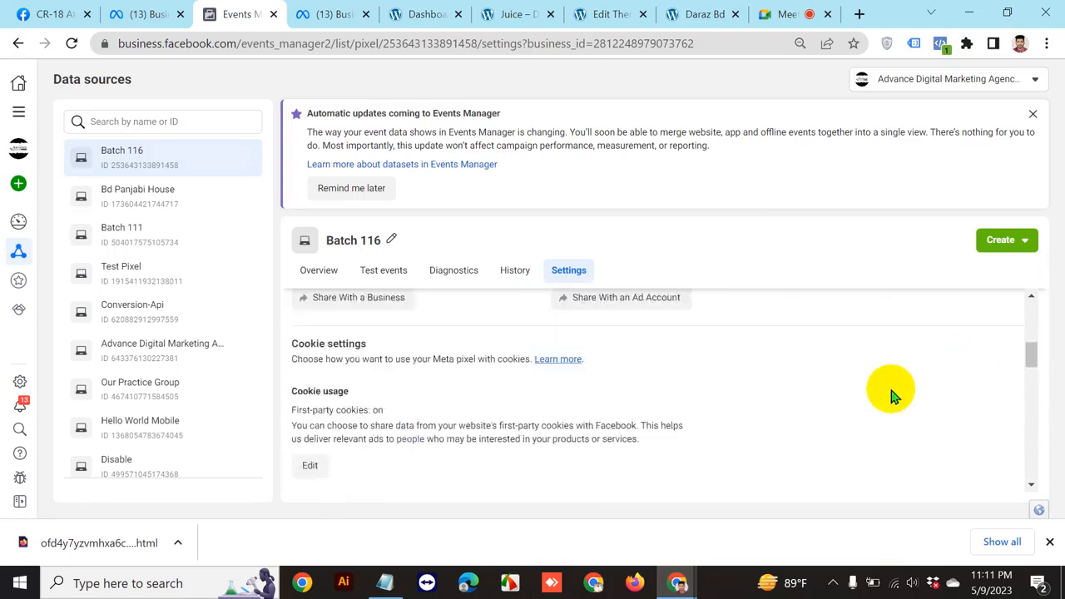
pyautogui.scroll(-1, 891, 396)
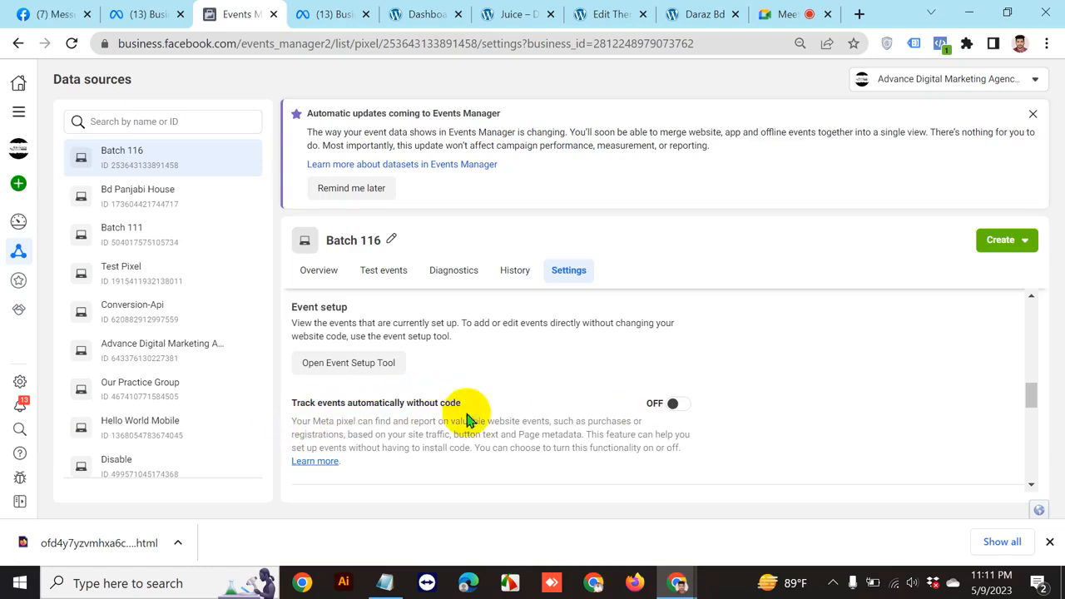
pyautogui.click(673, 404)
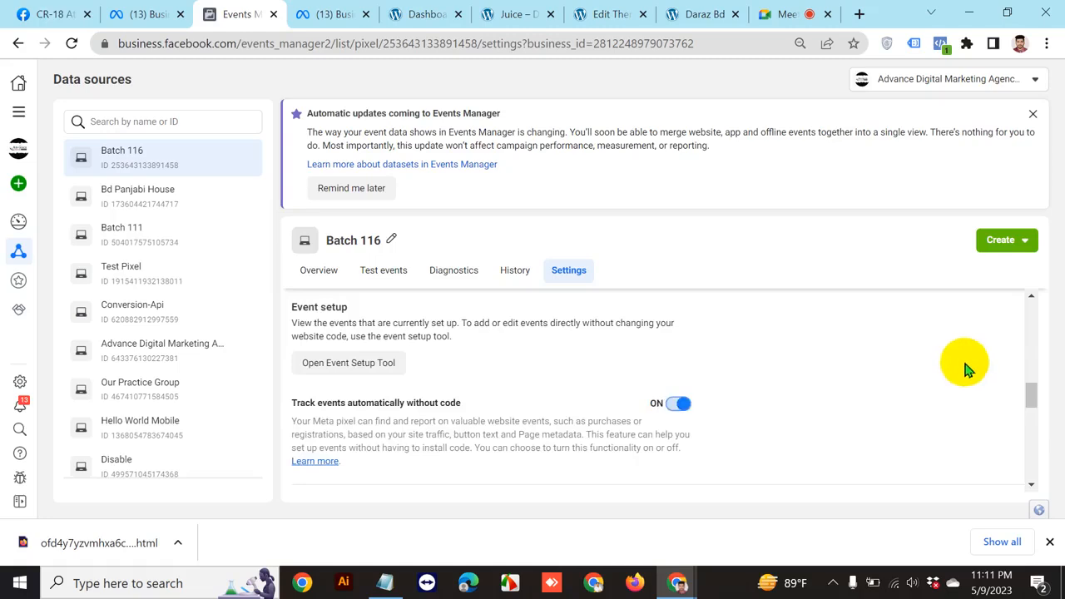
# Create an allow list in the pixel's traffic permissions and add dev-daraz-bd.pantheonsite.io to it
pyautogui.scroll(-5, 852, 383)
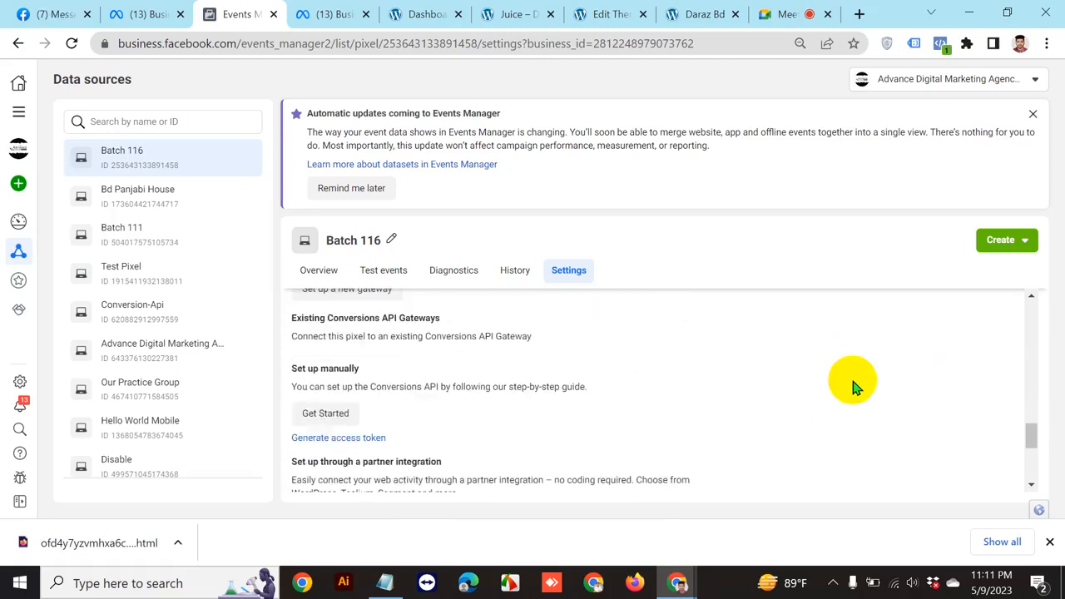
pyautogui.scroll(-3, 855, 382)
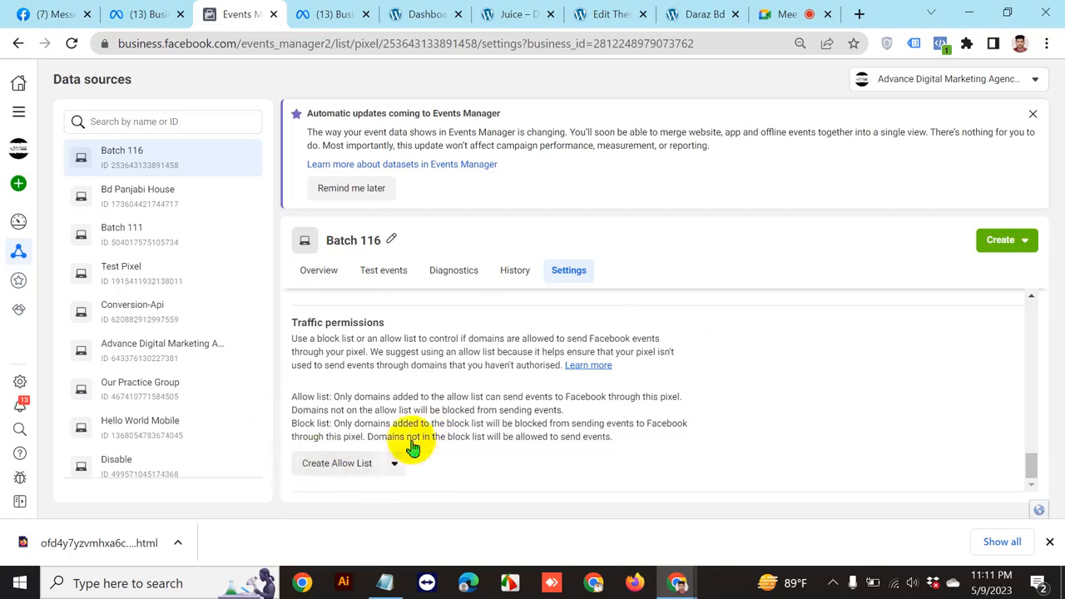
pyautogui.click(344, 466)
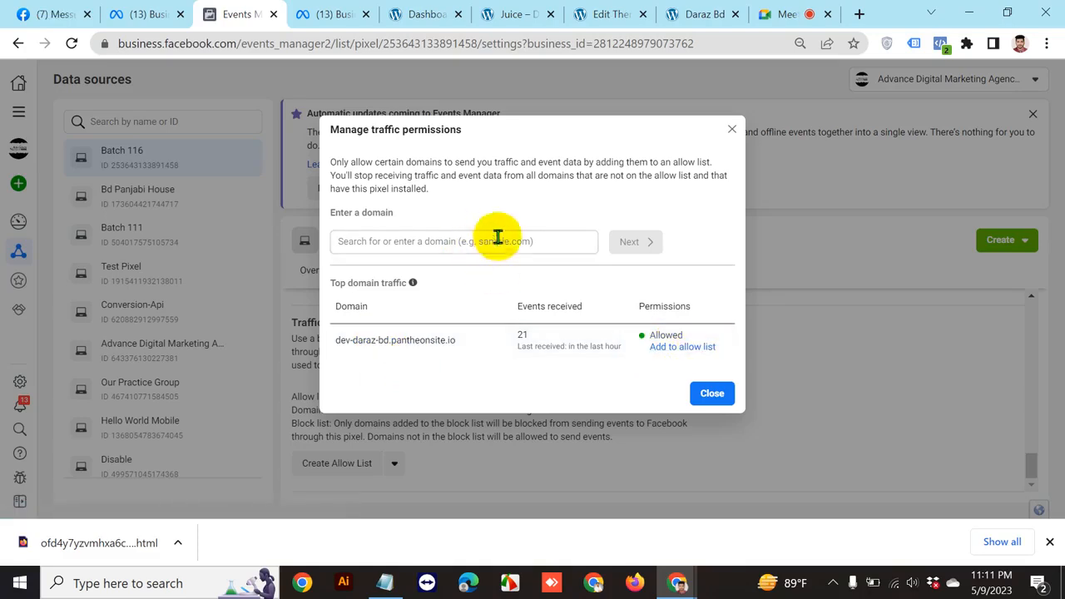
pyautogui.click(702, 347)
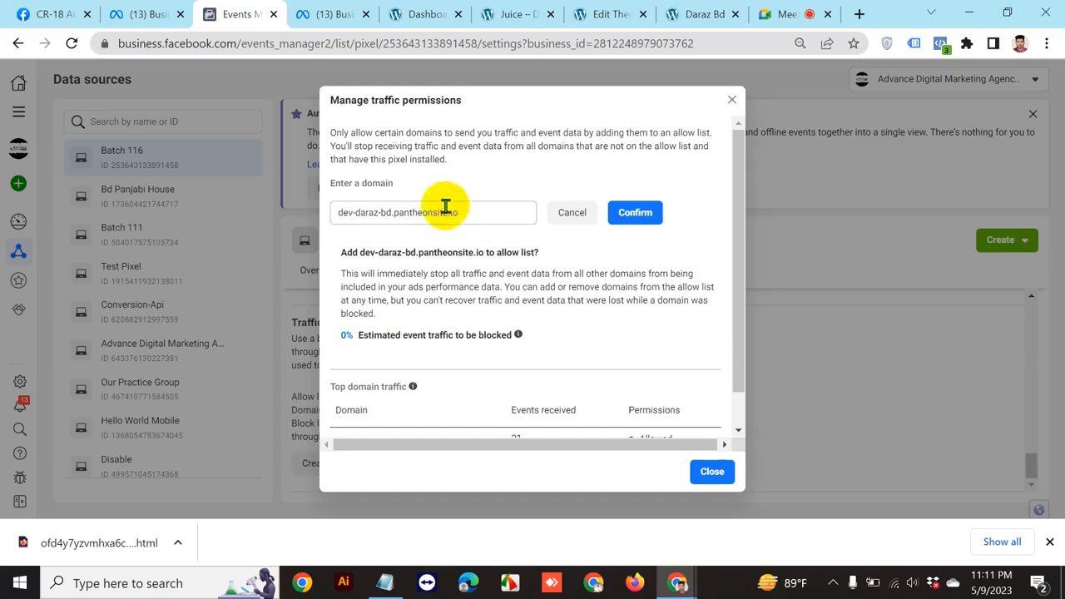
pyautogui.click(635, 212)
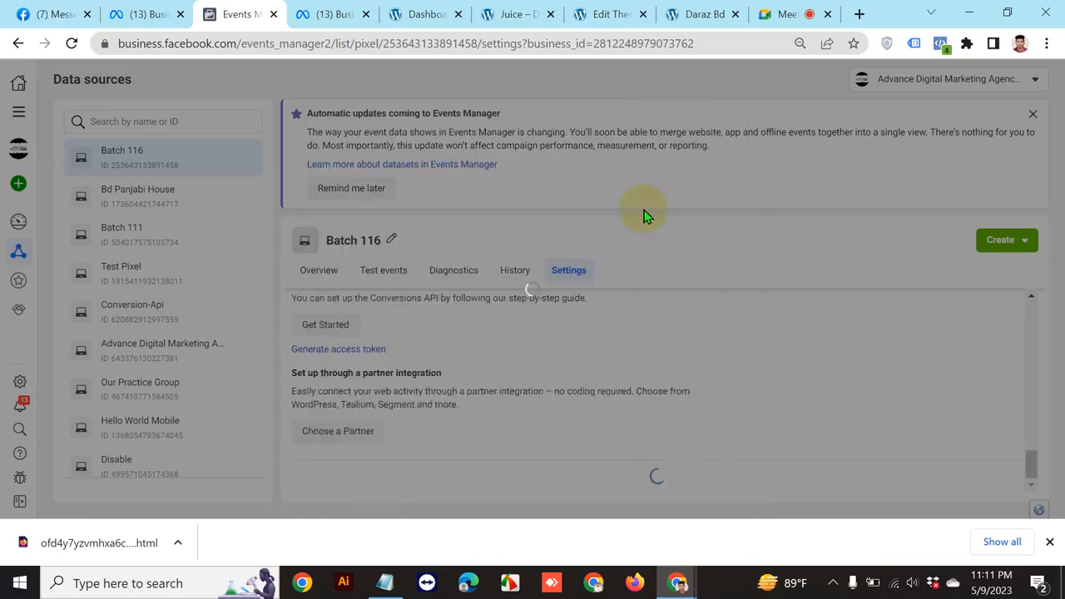
pyautogui.click(711, 466)
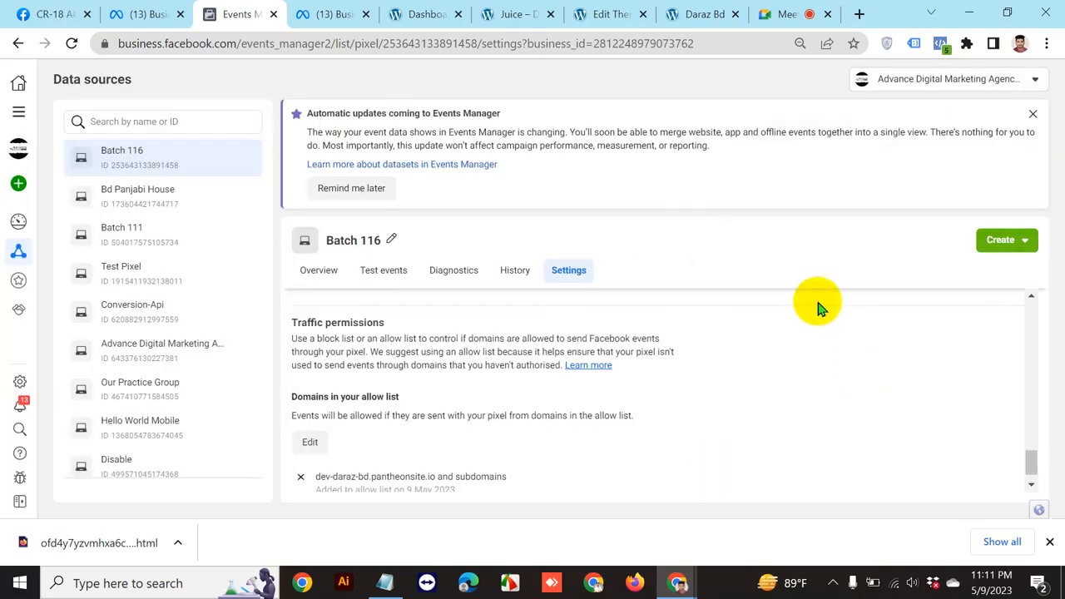
# Reload the Batch 116 overview and examine its activity, connected website and the status of each event
pyautogui.click(315, 270)
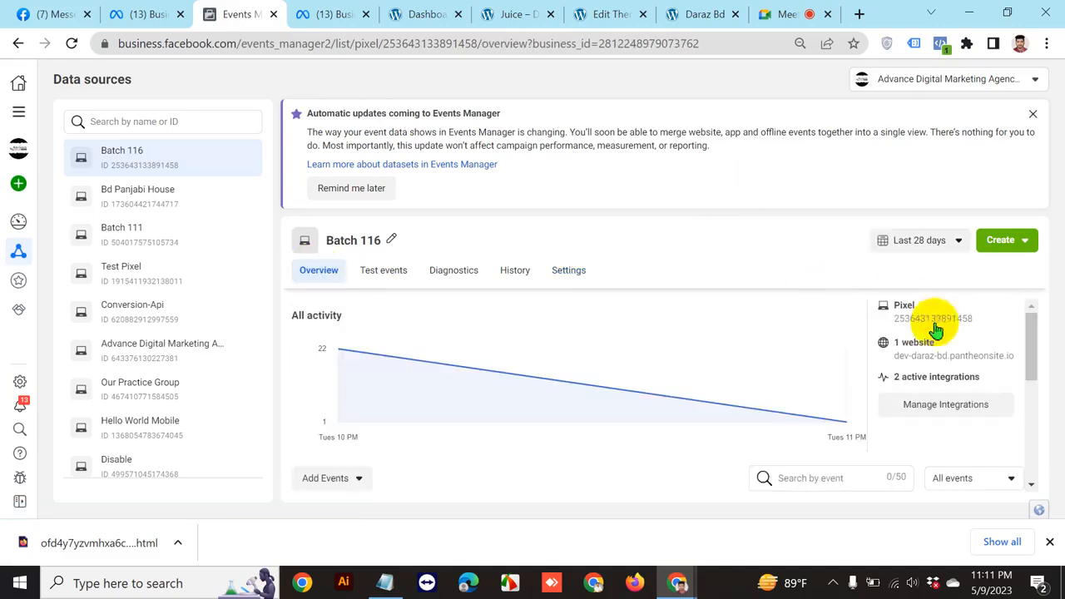
pyautogui.click(72, 44)
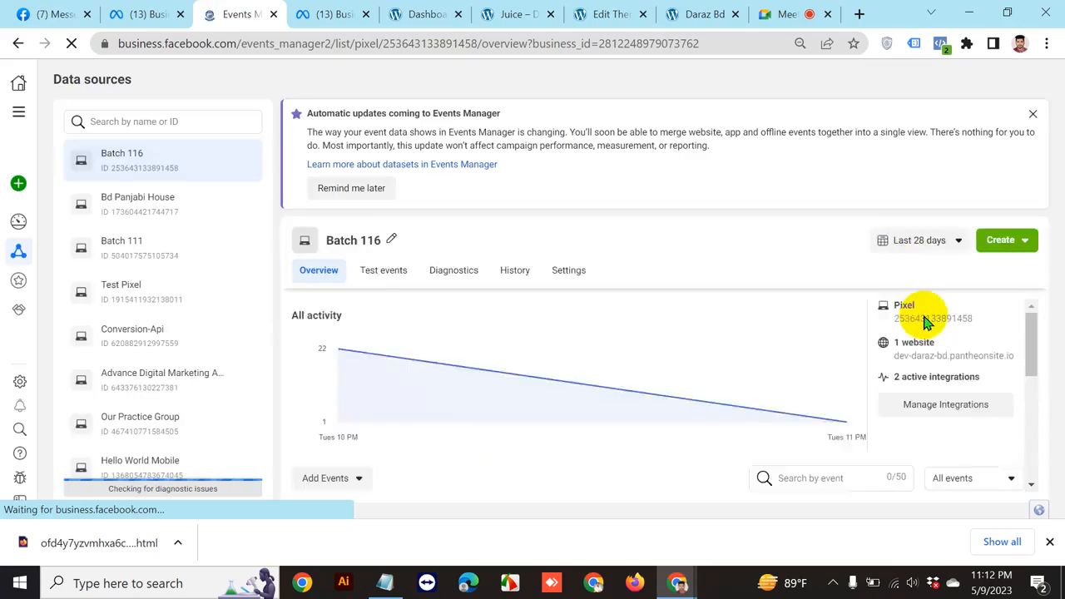
pyautogui.scroll(-3, 927, 323)
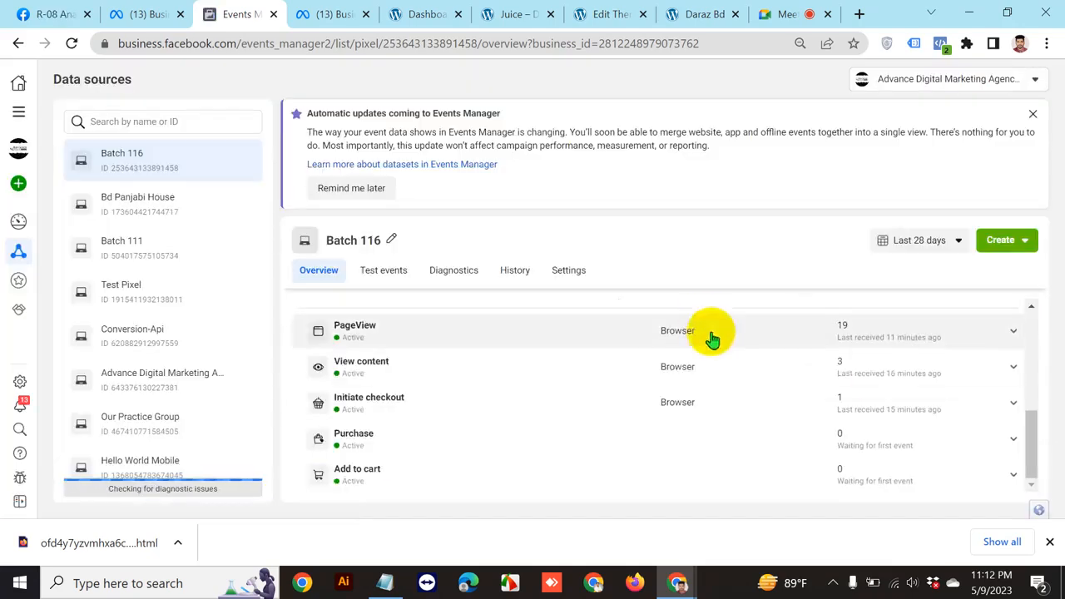
pyautogui.scroll(2, 816, 424)
pyautogui.scroll(2, 820, 429)
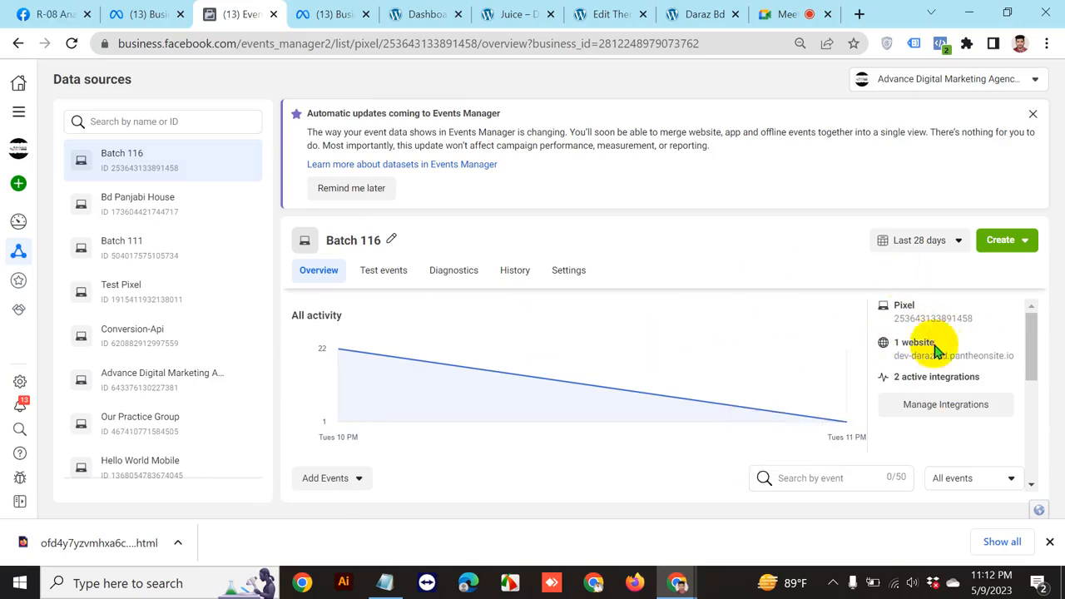
pyautogui.moveTo(885, 335); pyautogui.dragTo(985, 337)
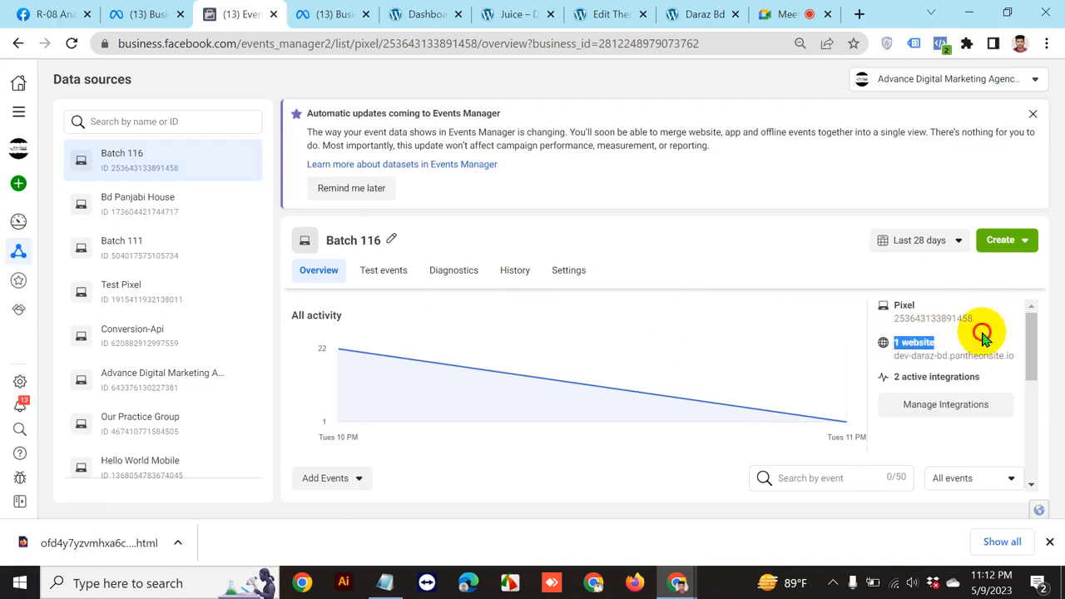
pyautogui.click(983, 333)
pyautogui.moveTo(909, 356); pyautogui.dragTo(994, 356)
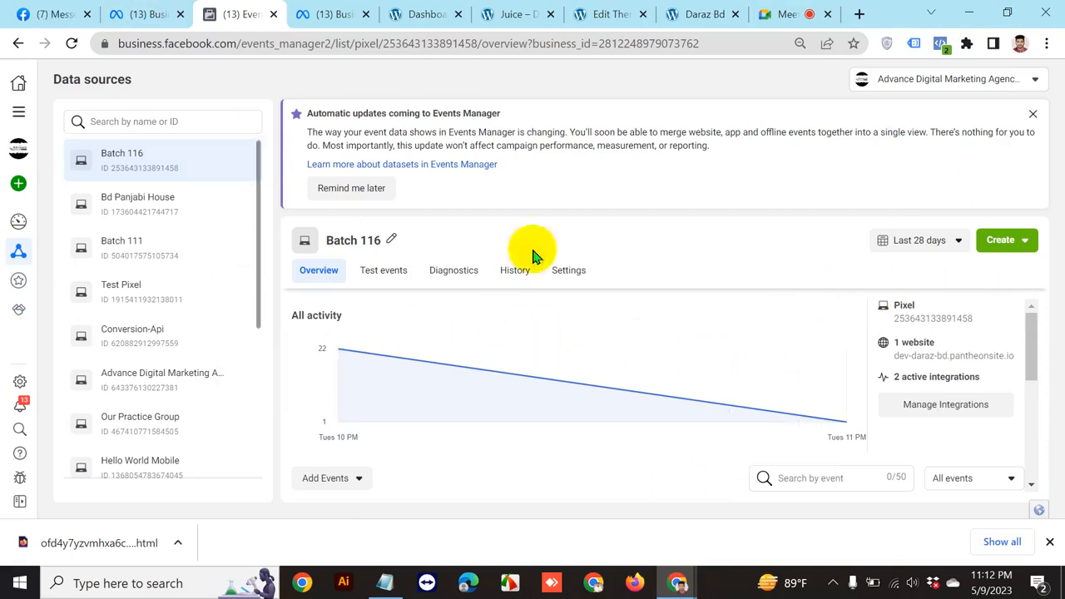
pyautogui.scroll(-5, 987, 357)
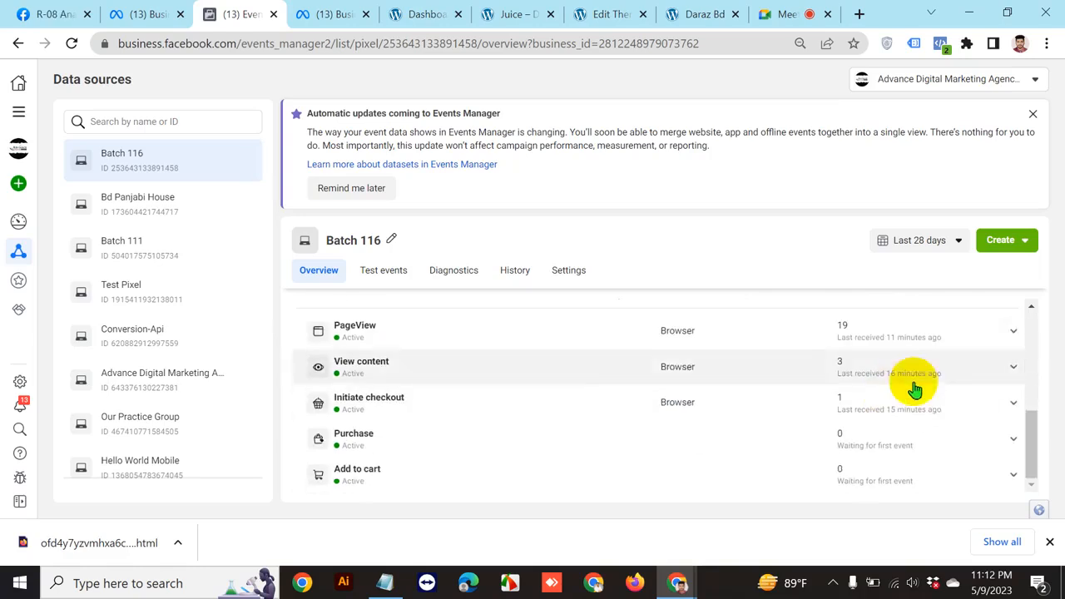
pyautogui.scroll(2, 915, 390)
pyautogui.scroll(-2, 915, 389)
pyautogui.scroll(5, 915, 388)
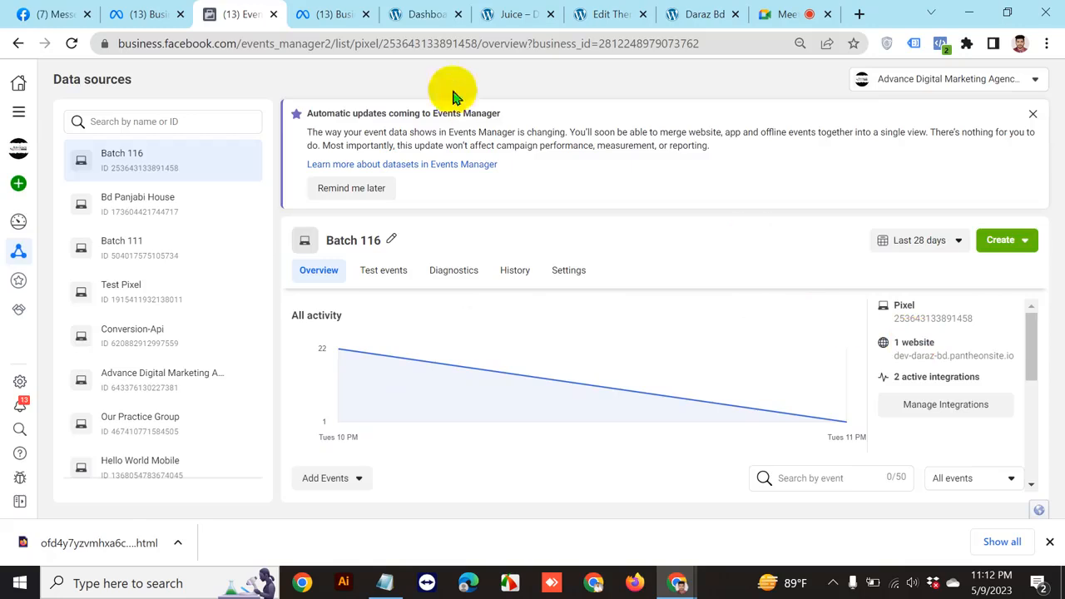
pyautogui.click(410, 13)
pyautogui.click(400, 44)
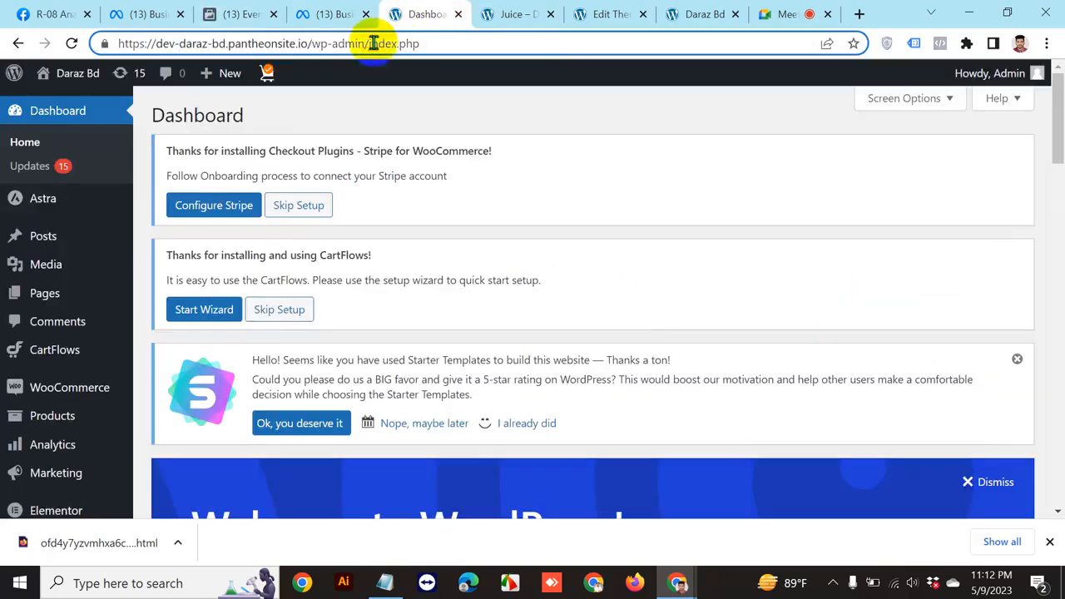
pyautogui.moveTo(315, 41); pyautogui.dragTo(159, 47)
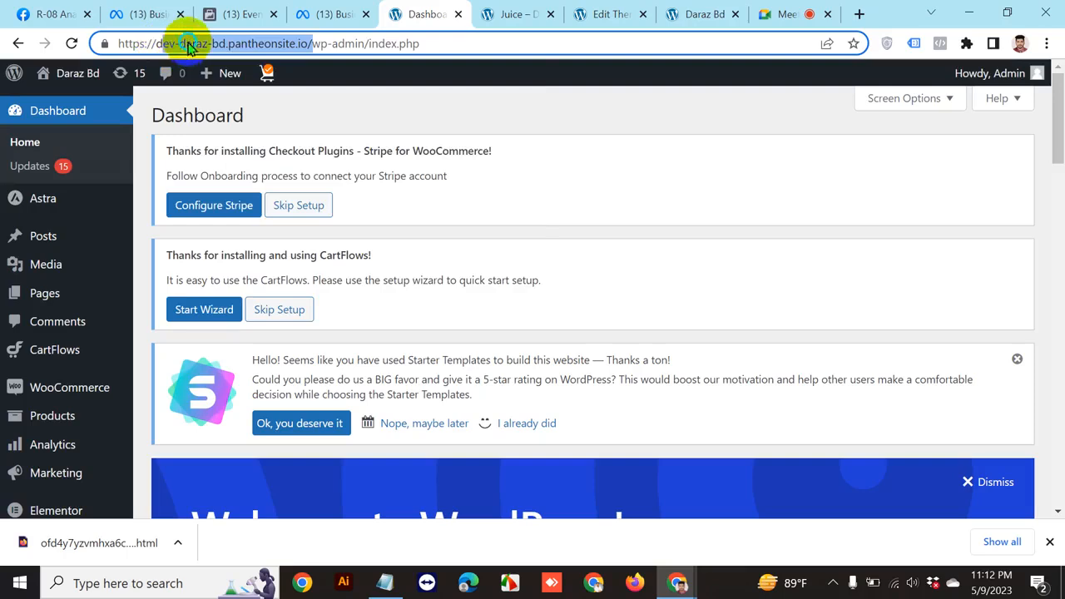
pyautogui.rightClick(189, 46)
pyautogui.click(179, 43)
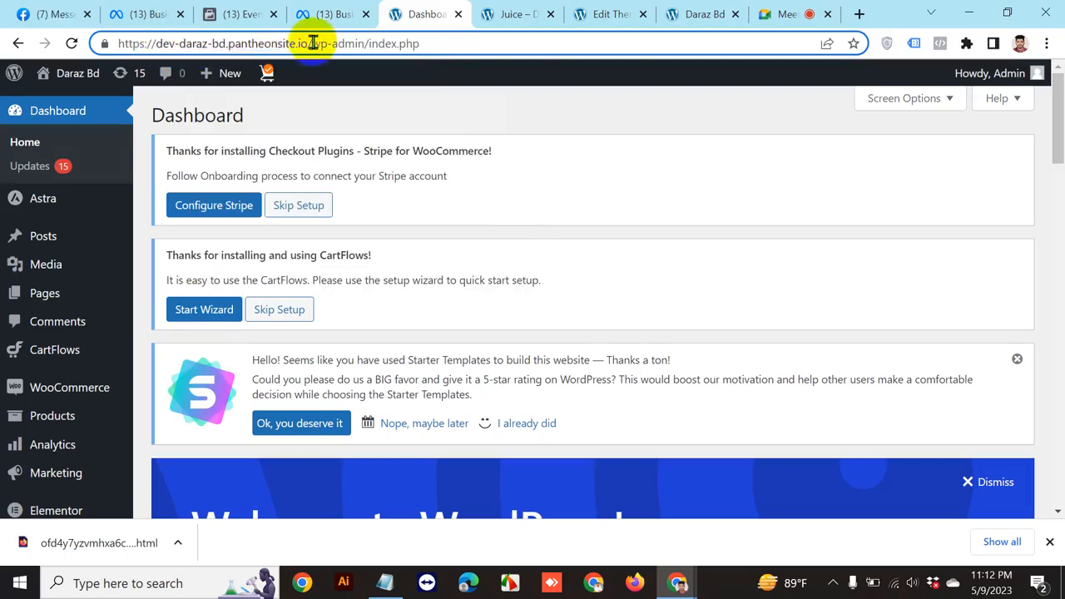
pyautogui.moveTo(313, 42); pyautogui.dragTo(102, 43)
pyautogui.rightClick(147, 44)
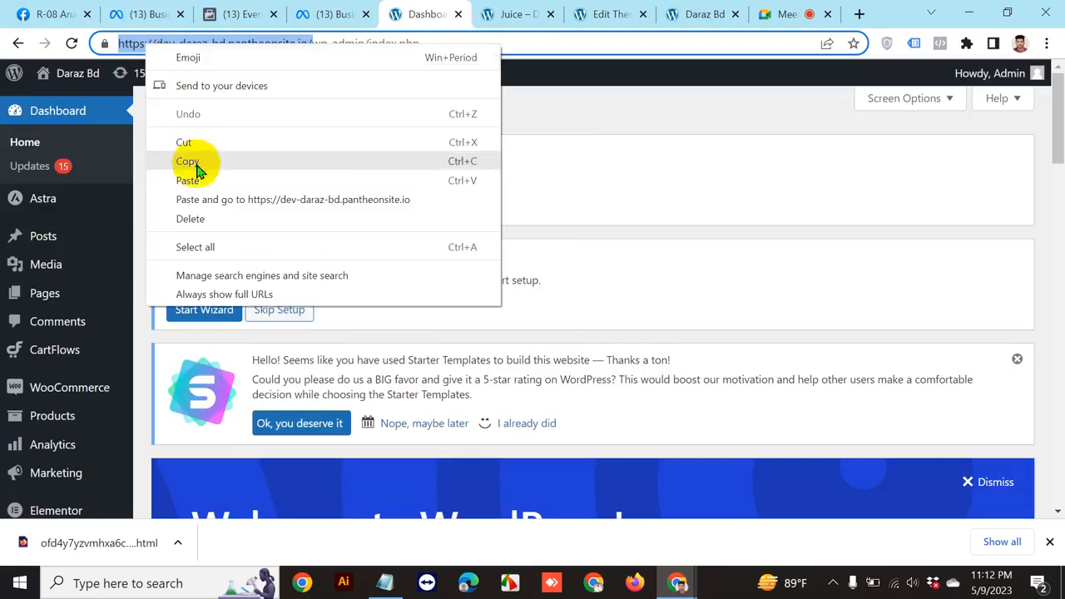
pyautogui.click(197, 169)
# Switch Meta Business settings to the SUS MART BD account and look through its data sources and other sections for domain settings
pyautogui.click(146, 14)
pyautogui.click(133, 129)
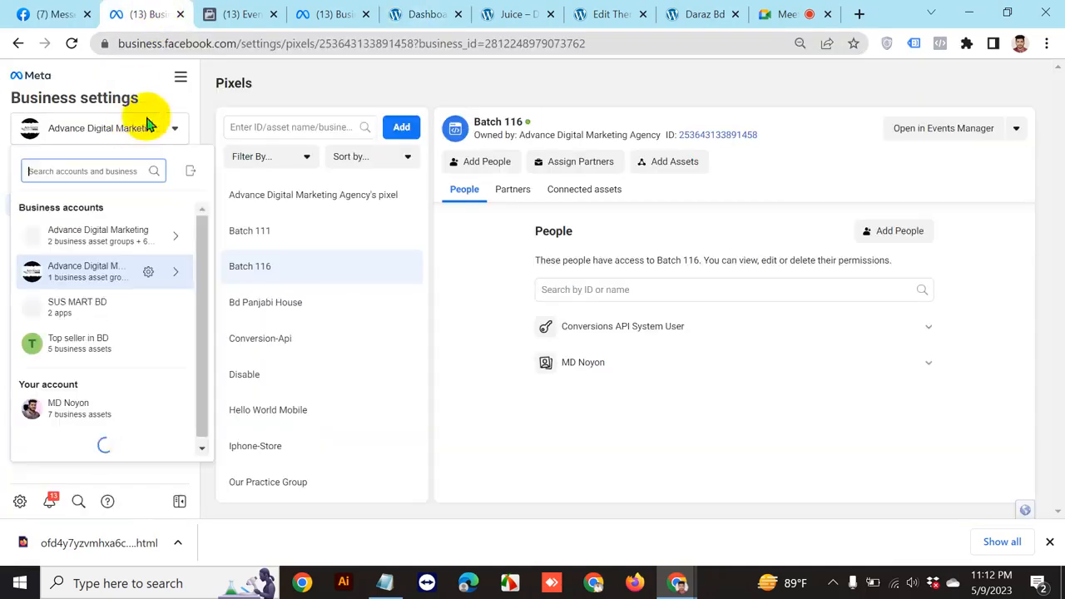
pyautogui.click(72, 306)
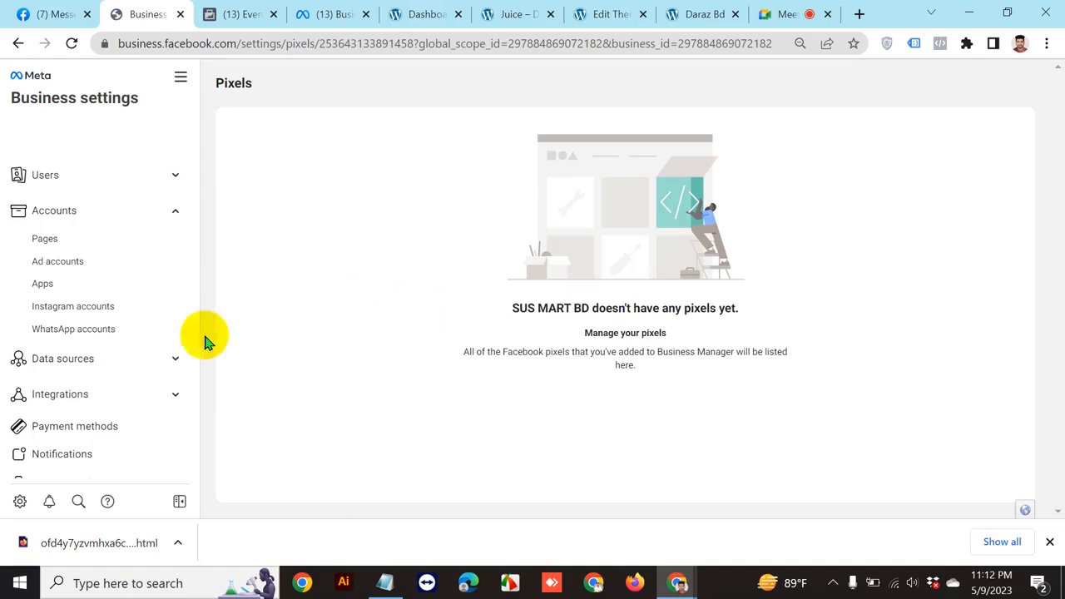
pyautogui.click(173, 357)
pyautogui.scroll(-1, 134, 399)
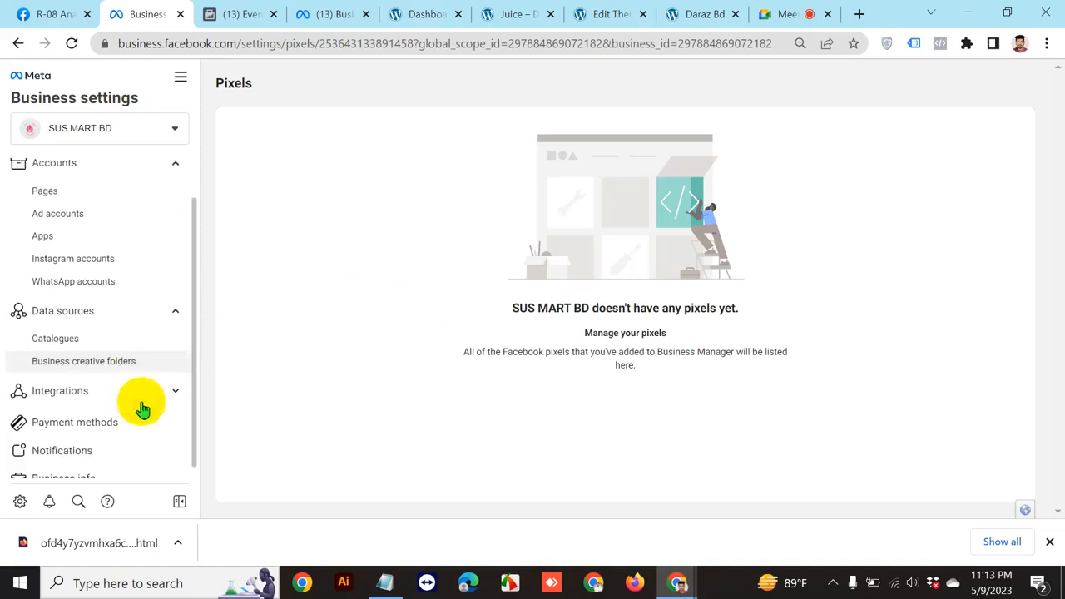
pyautogui.scroll(1, 113, 375)
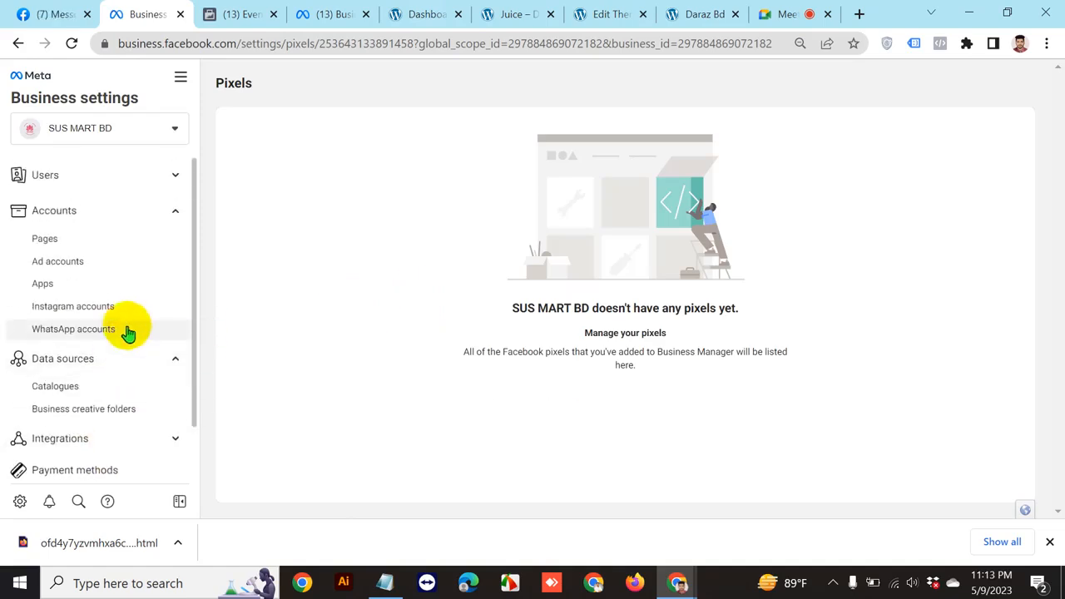
pyautogui.scroll(-1, 126, 350)
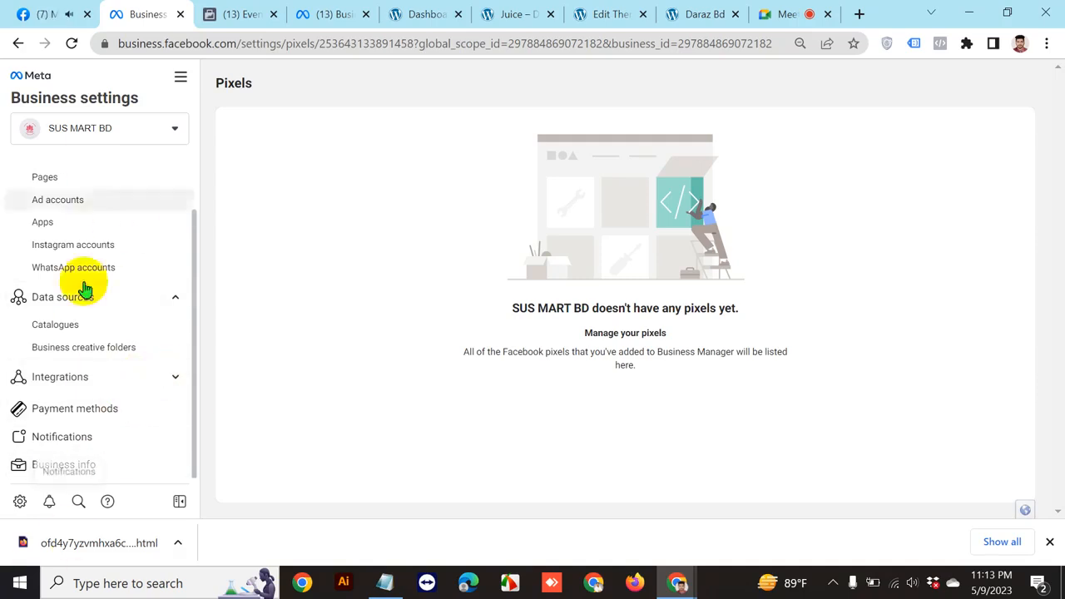
# Switch Business settings to the Top seller in BD account and open its list of domains under Brand Safety and Suitability
pyautogui.click(98, 133)
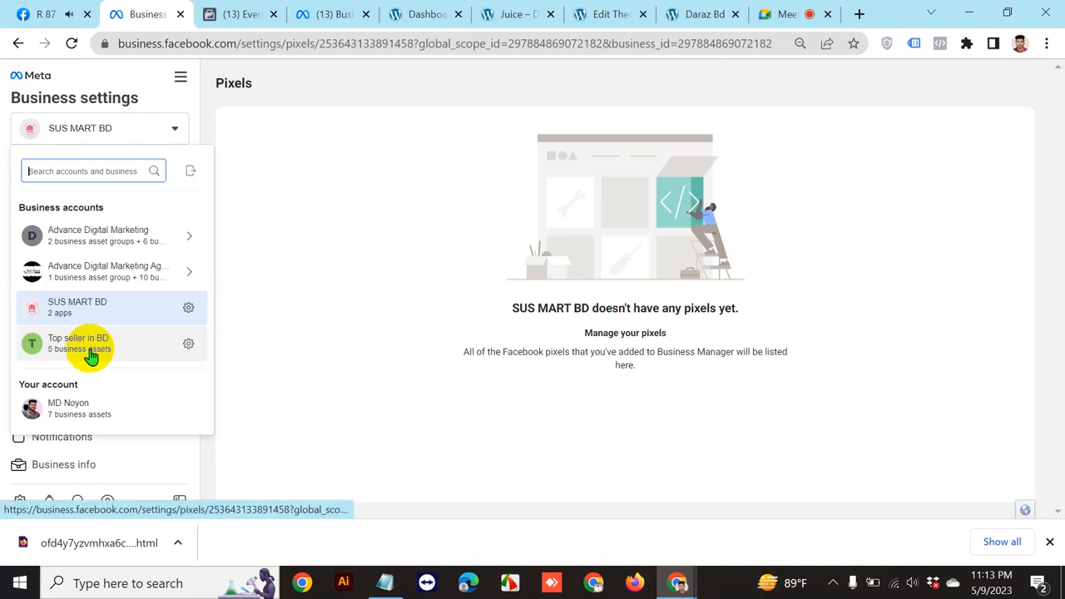
pyautogui.click(92, 354)
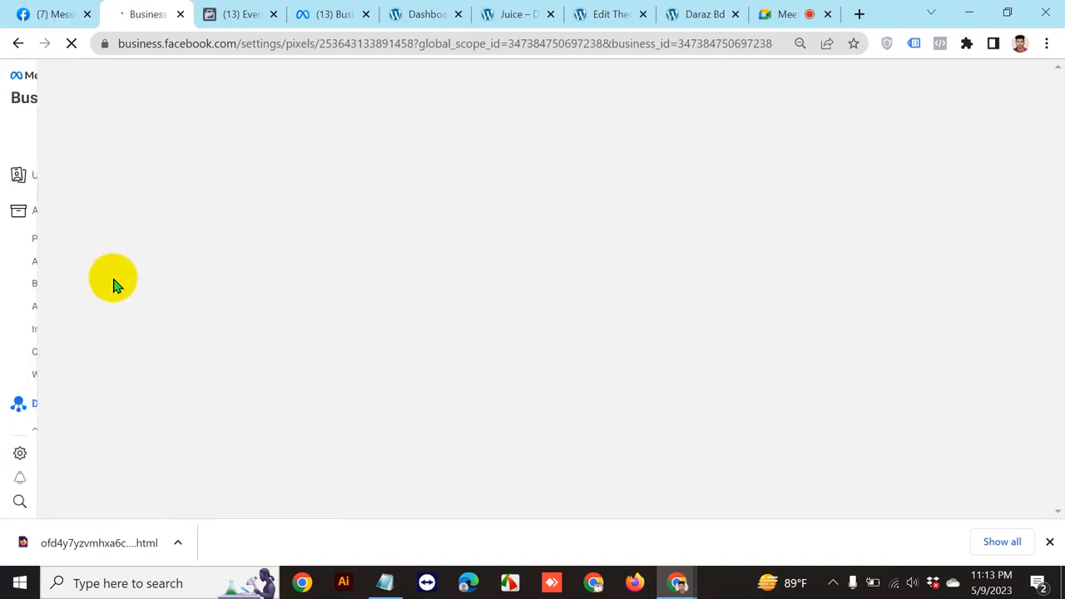
pyautogui.scroll(-5, 135, 278)
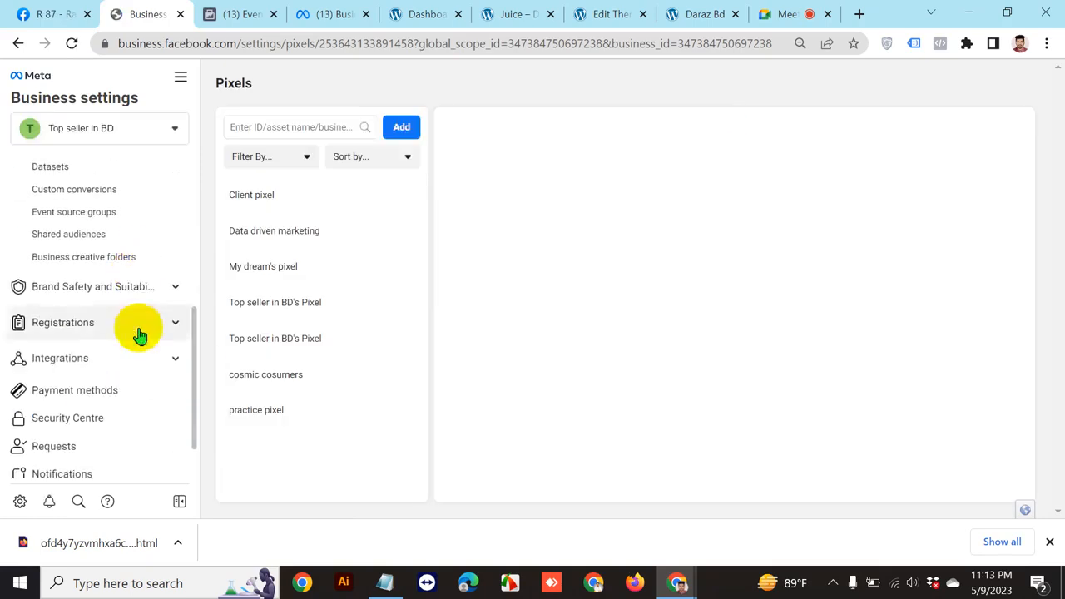
pyautogui.click(146, 286)
pyautogui.click(113, 323)
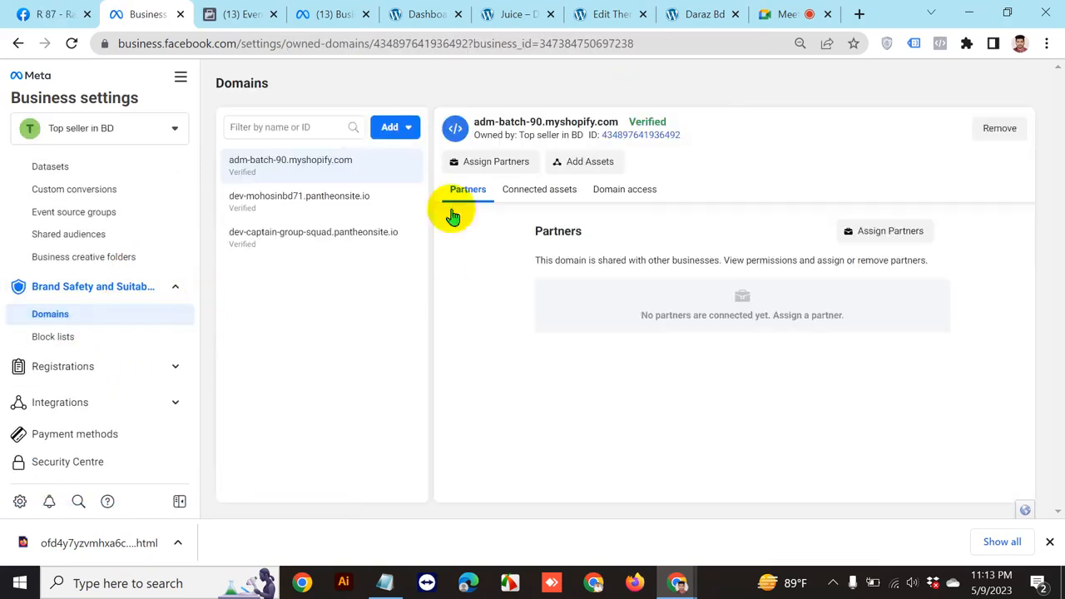
pyautogui.click(403, 128)
pyautogui.click(432, 208)
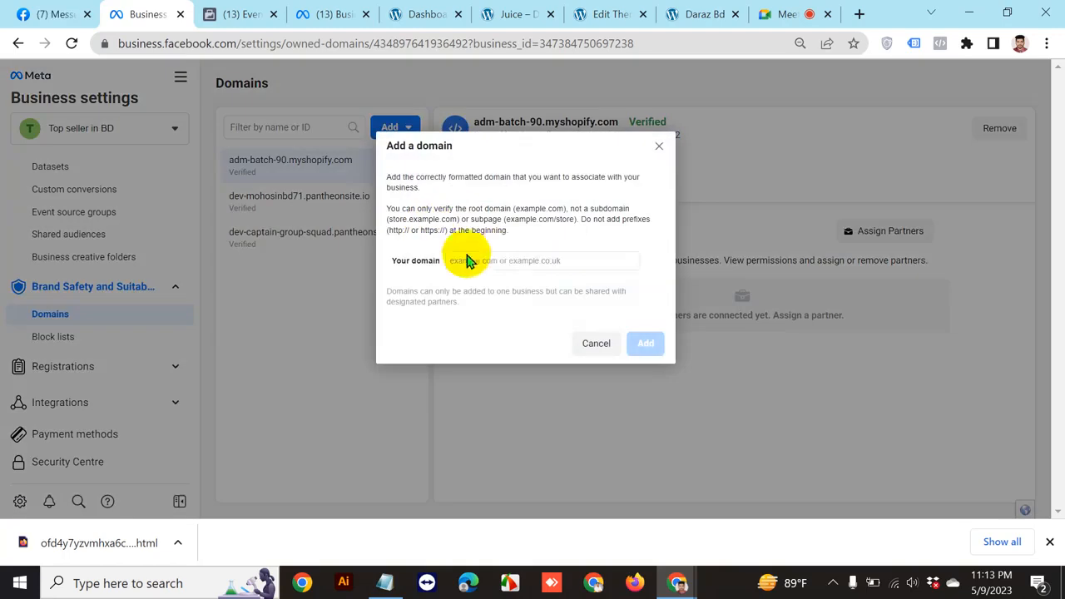
pyautogui.click(521, 260)
pyautogui.hotkey('ctrl', 'v')
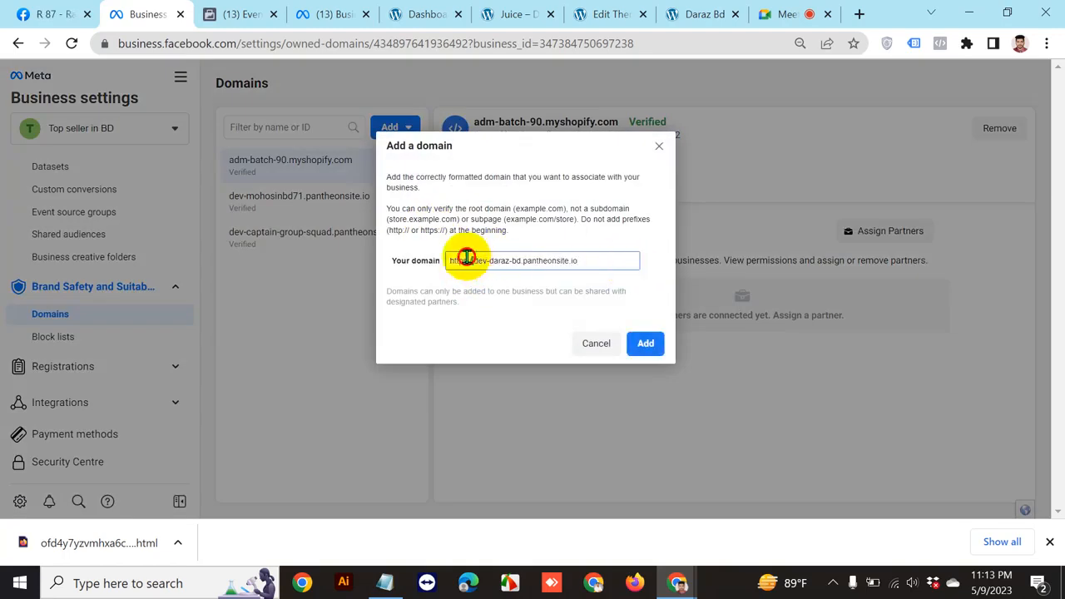
pyautogui.moveTo(467, 258); pyautogui.dragTo(472, 260)
pyautogui.press('BackSpace')
pyautogui.click(645, 343)
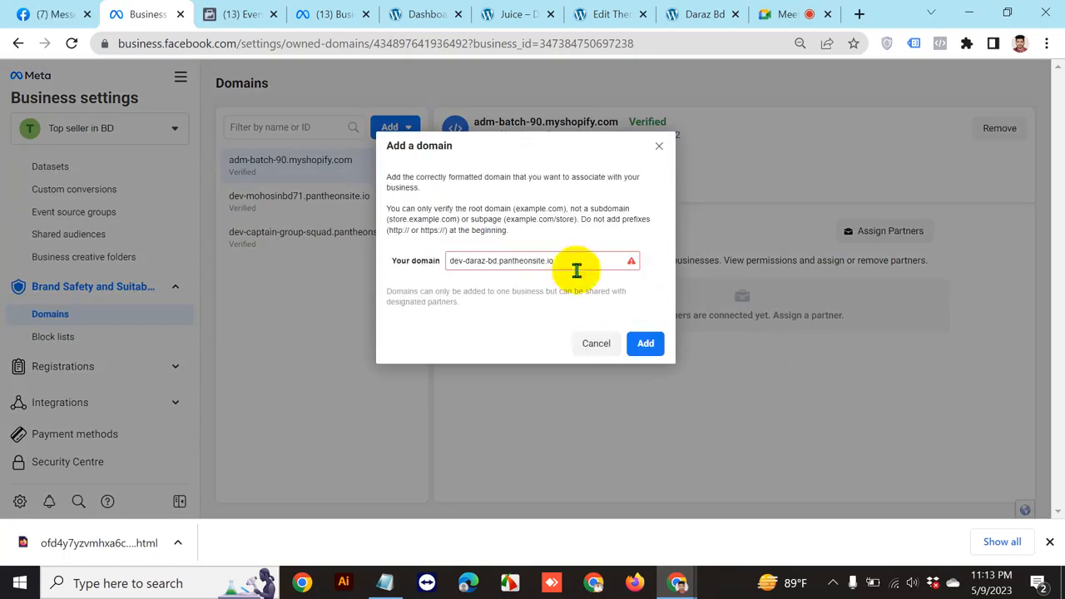
pyautogui.moveTo(633, 271)
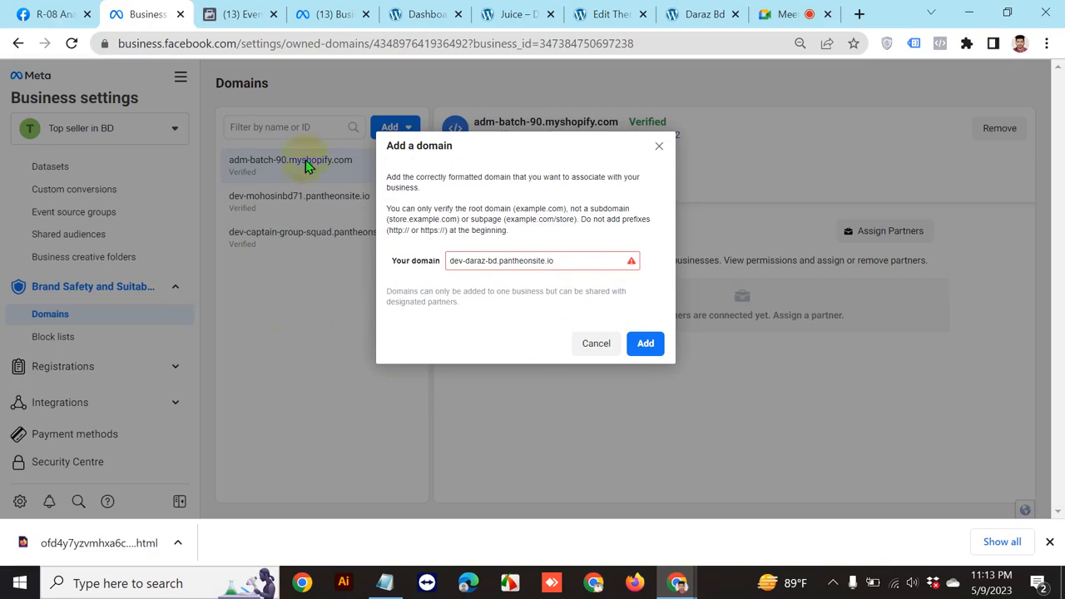
pyautogui.click(604, 346)
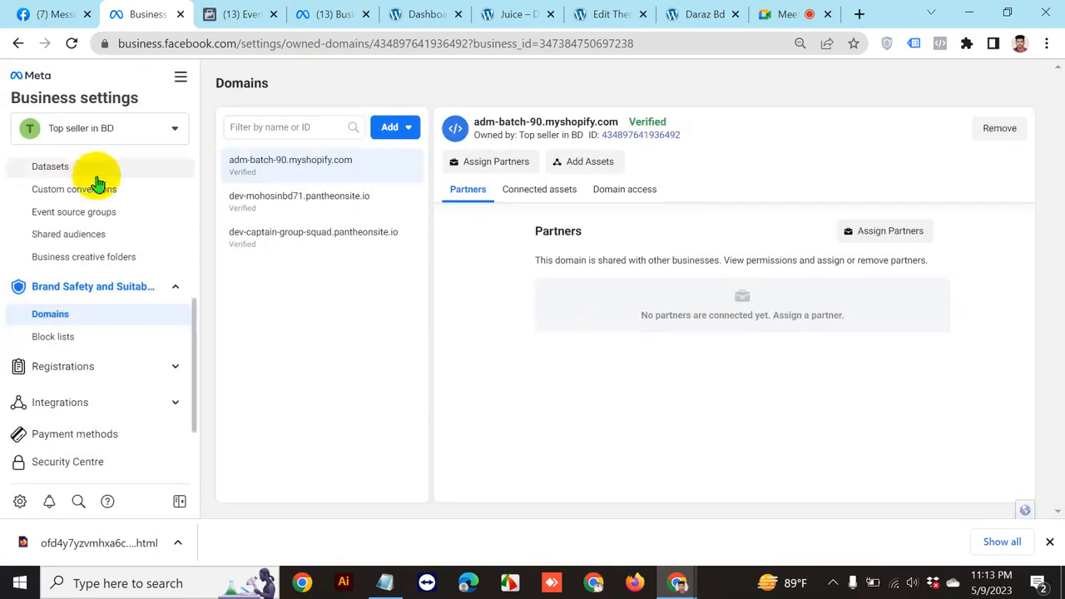
# Switch Business settings to the Advance Digital Marketing Agency account and open its domains under Brand Safety and Suitability
pyautogui.click(108, 129)
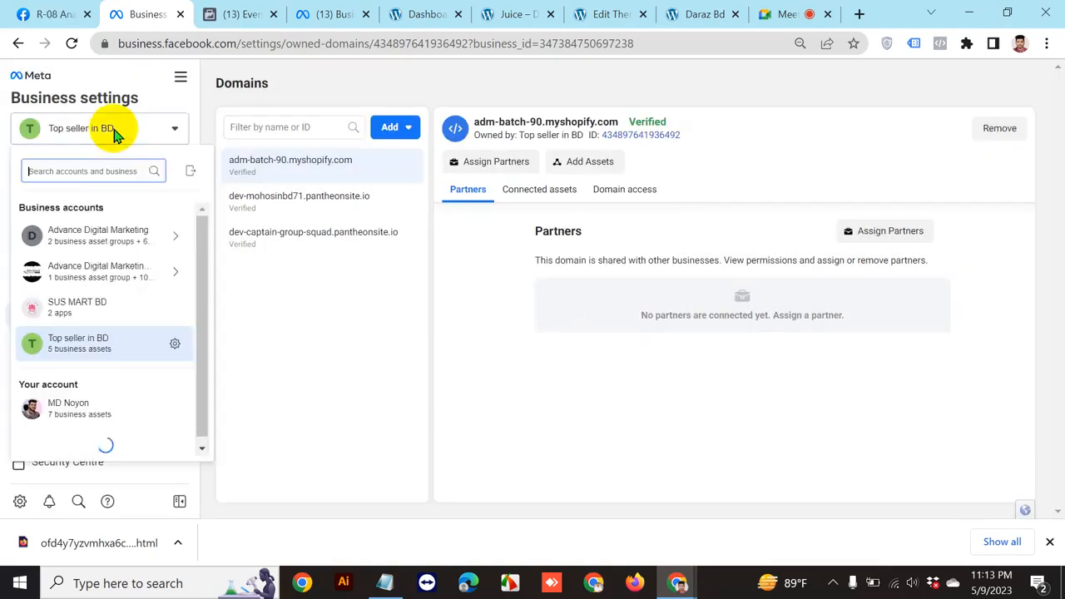
pyautogui.click(91, 283)
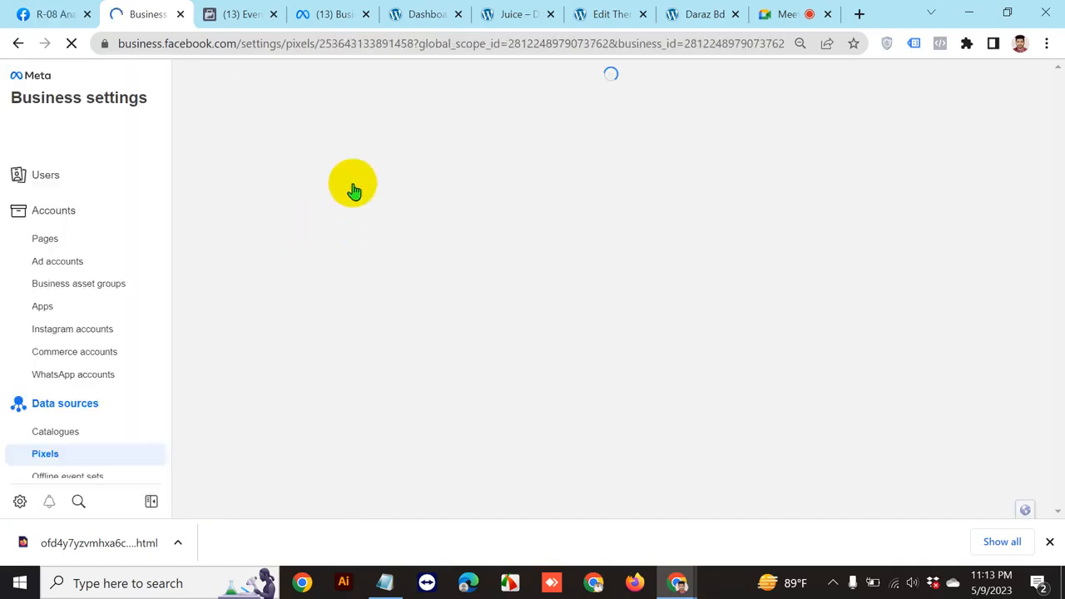
pyautogui.scroll(-4, 109, 319)
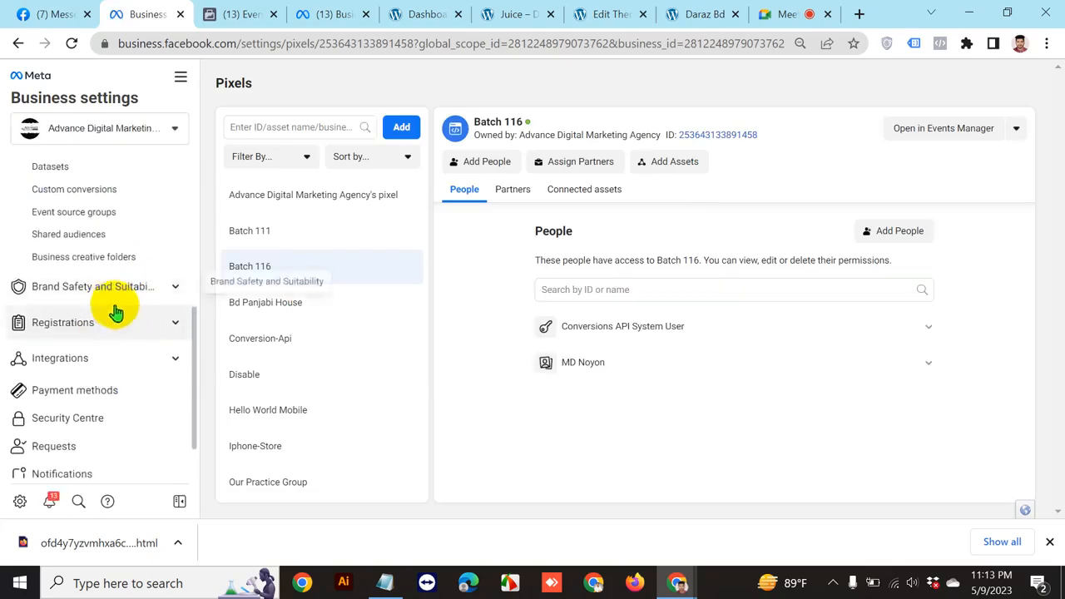
pyautogui.click(127, 286)
pyautogui.click(123, 313)
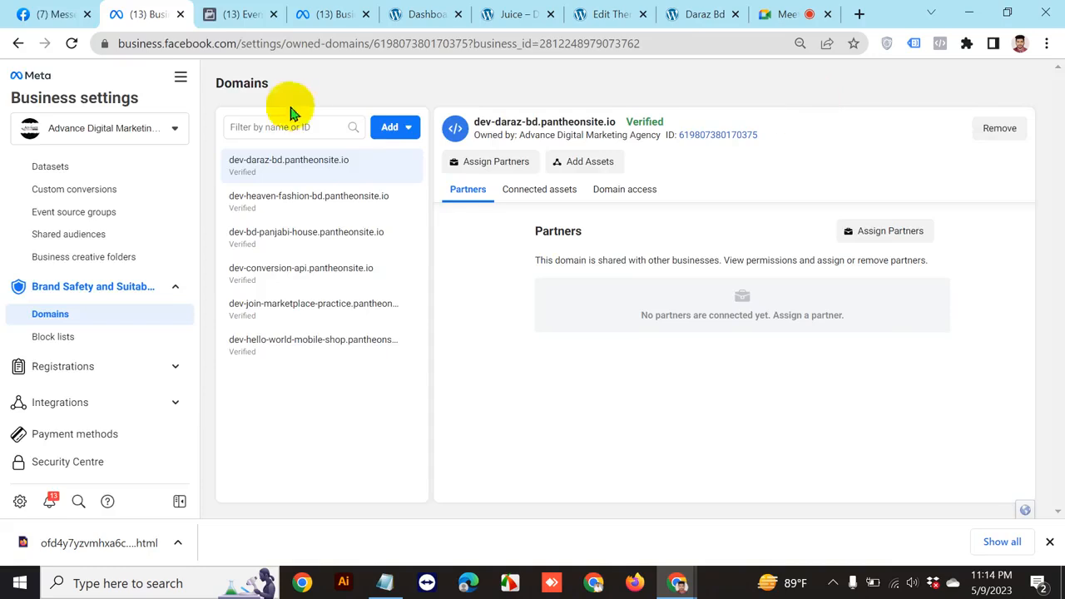
# Compare the account's verified domain with the Batch 116 pixel overview, examining its activity graph, connected website and event statuses
pyautogui.click(247, 13)
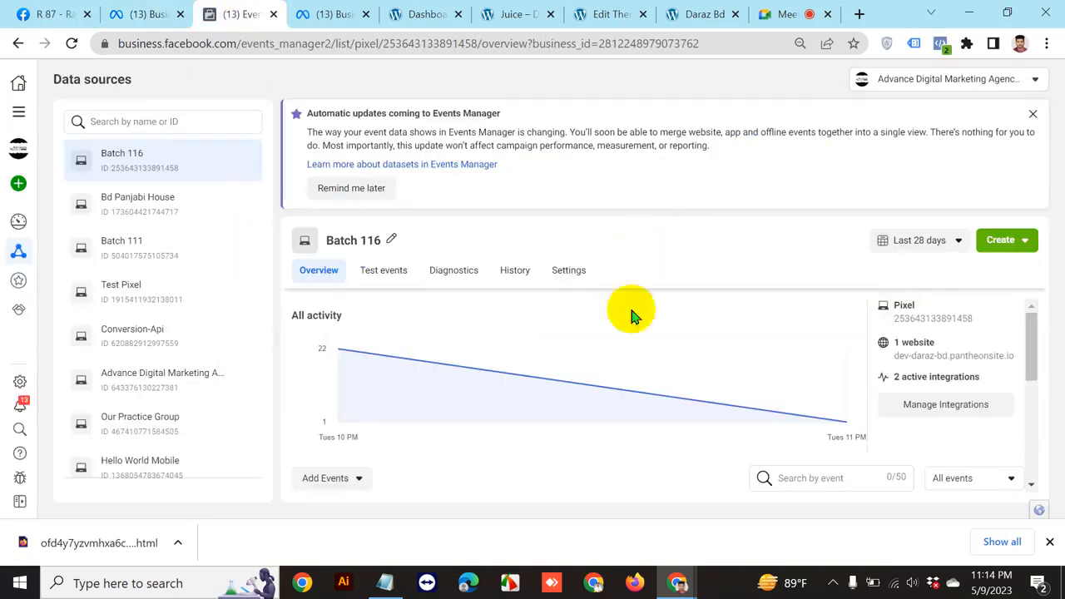
pyautogui.scroll(-3, 596, 348)
pyautogui.click(154, 13)
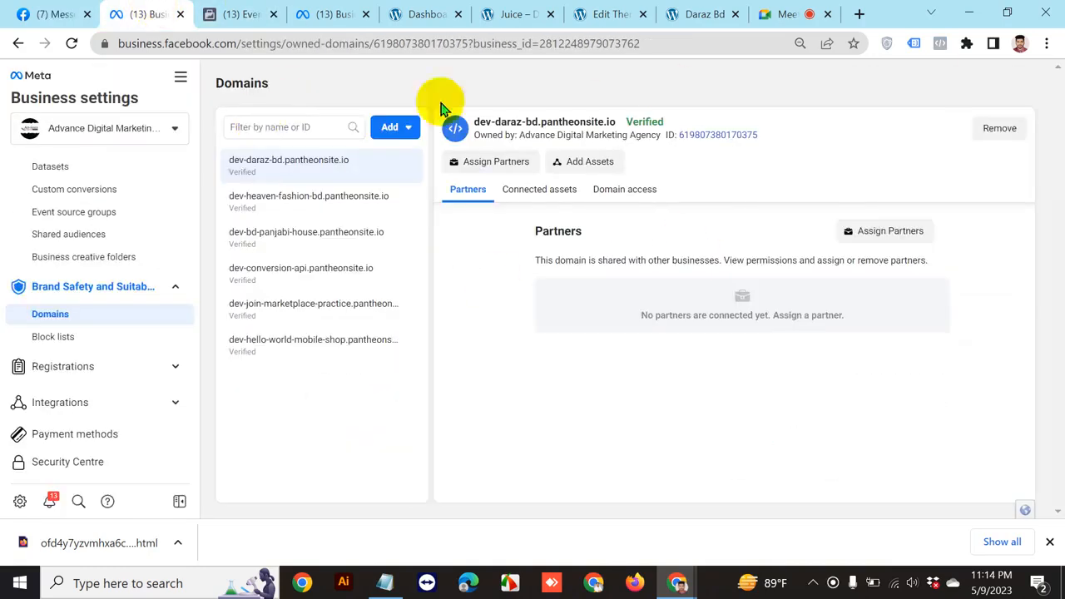
pyautogui.click(243, 10)
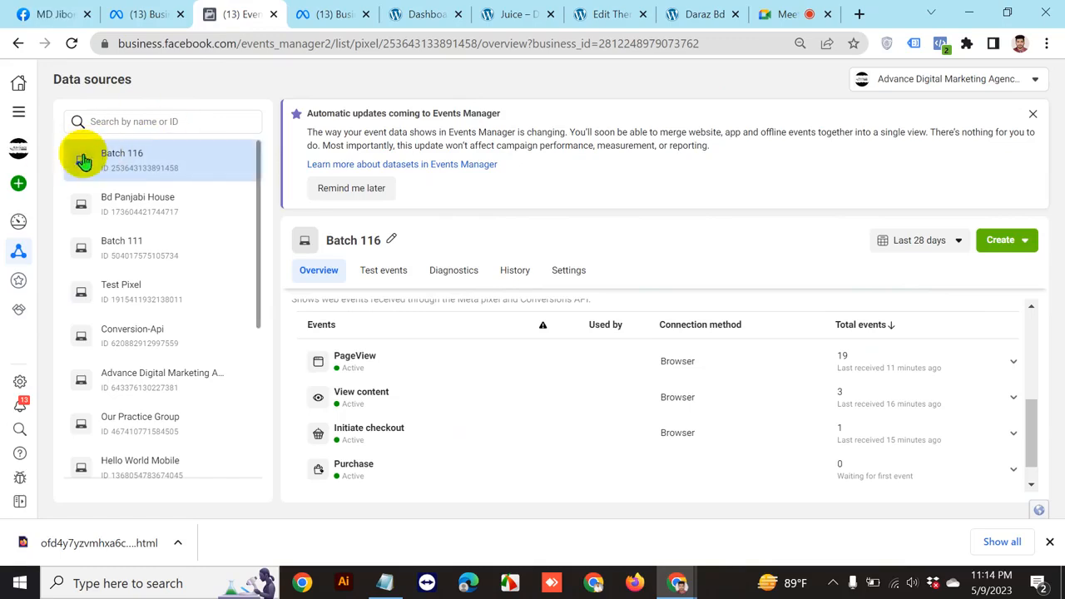
pyautogui.scroll(-2, 844, 408)
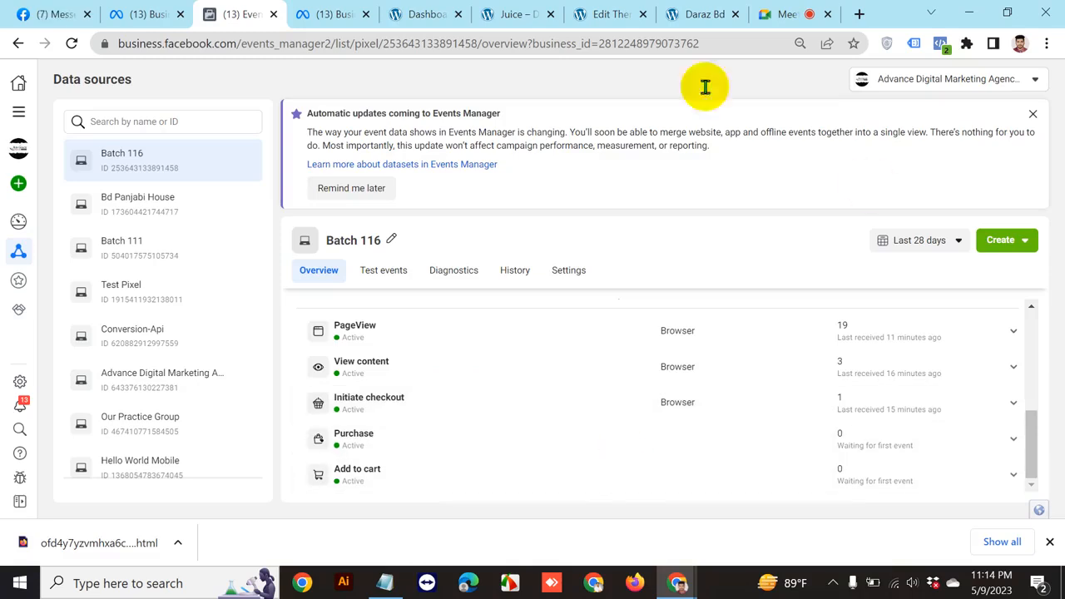
pyautogui.scroll(5, 737, 316)
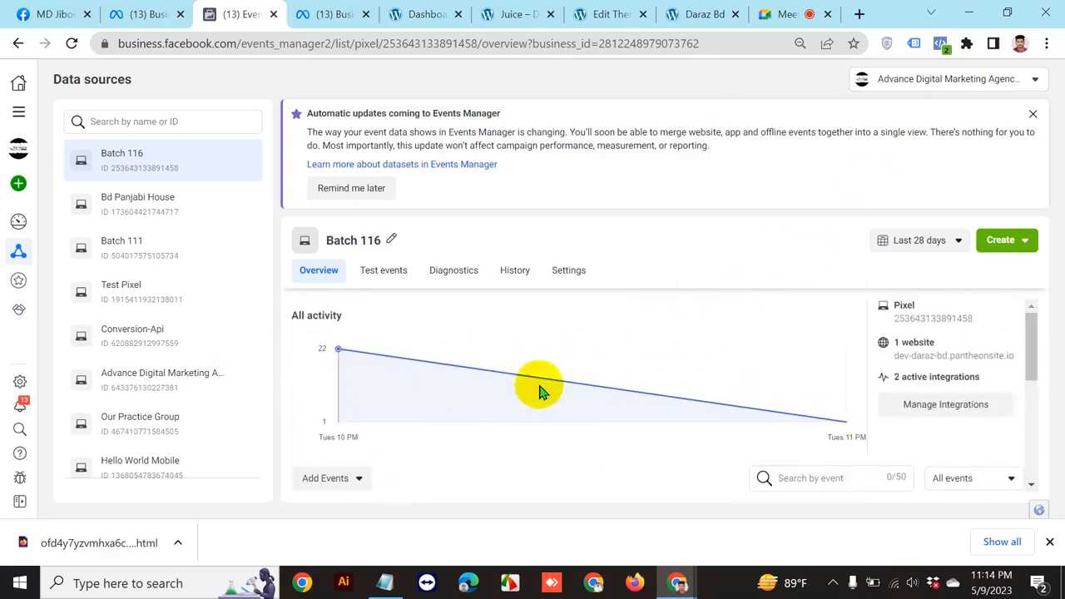
pyautogui.scroll(-4, 749, 360)
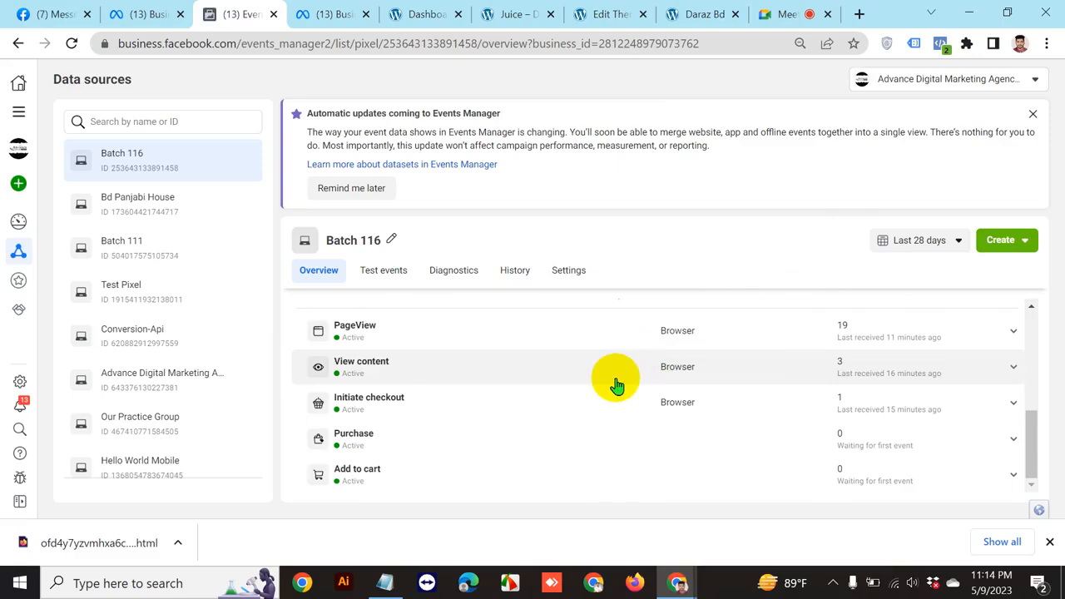
pyautogui.scroll(4, 625, 382)
pyautogui.scroll(-4, 628, 375)
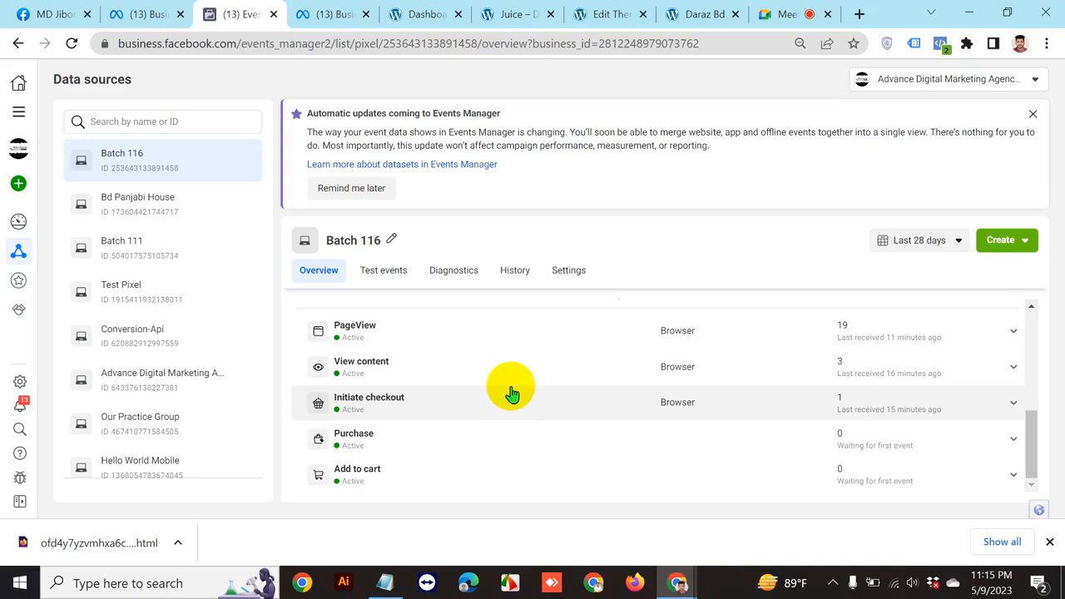
pyautogui.scroll(3, 513, 391)
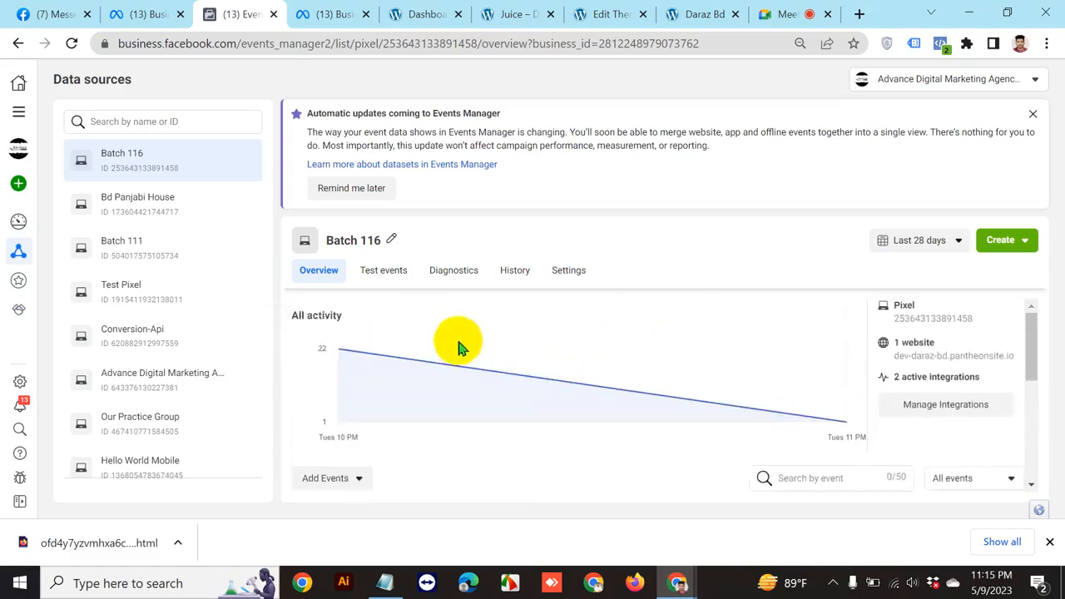
pyautogui.scroll(-3, 458, 344)
pyautogui.scroll(3, 466, 338)
# Start a browser event test for the Batch 116 pixel by opening dev-daraz-bd.pantheonsite.io from Test events
pyautogui.click(384, 269)
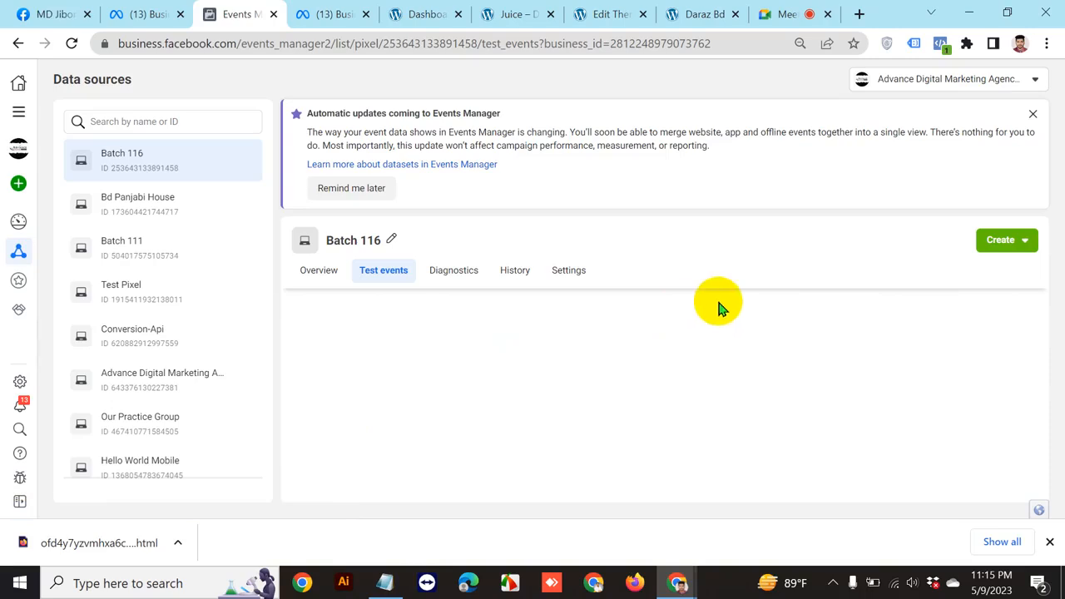
pyautogui.scroll(-5, 733, 350)
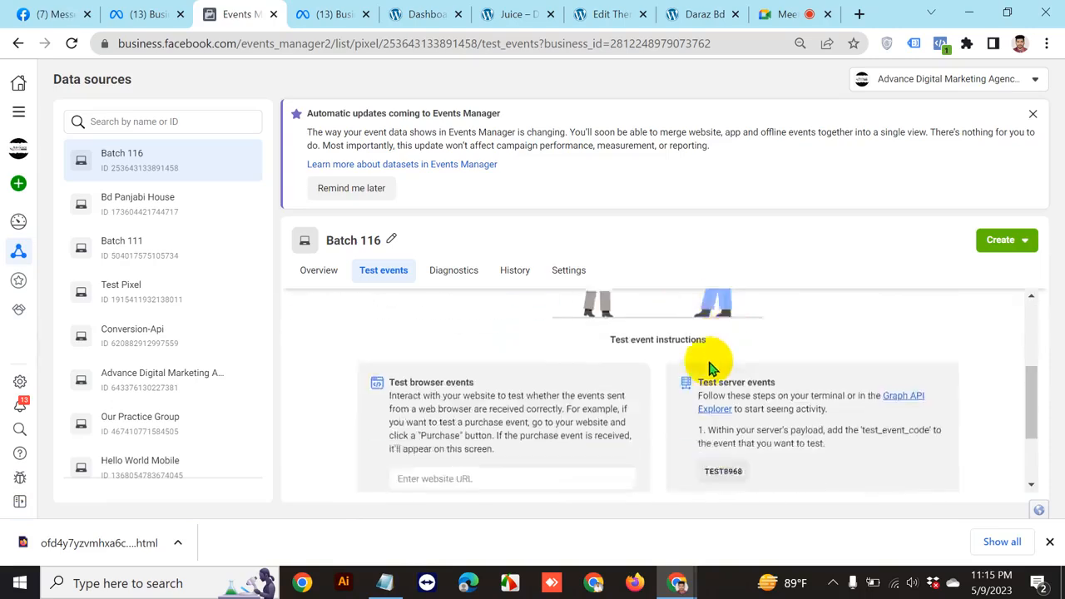
pyautogui.click(529, 366)
pyautogui.click(510, 398)
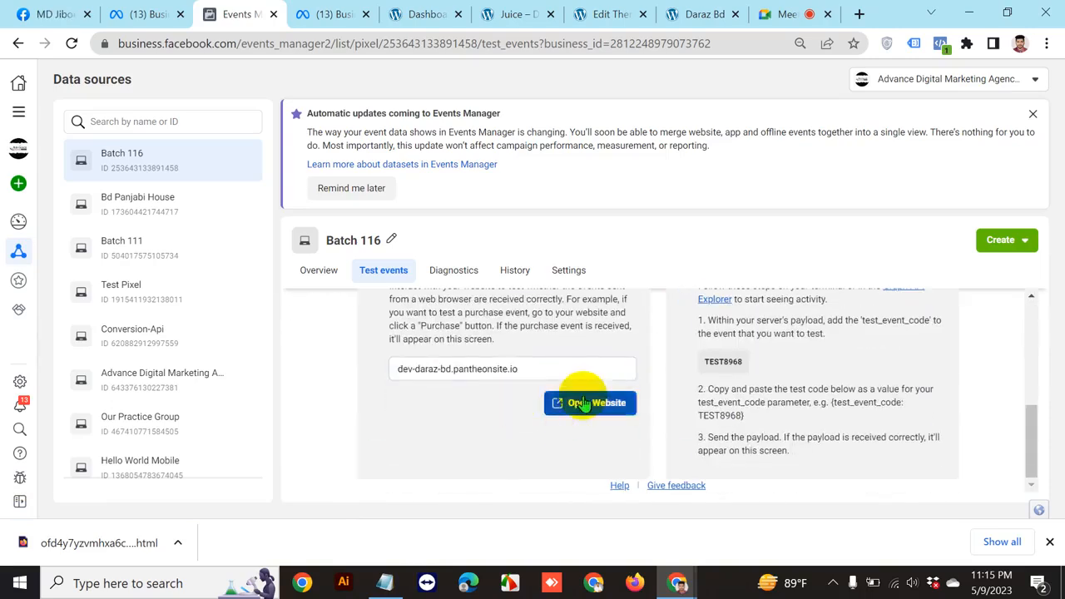
pyautogui.click(590, 405)
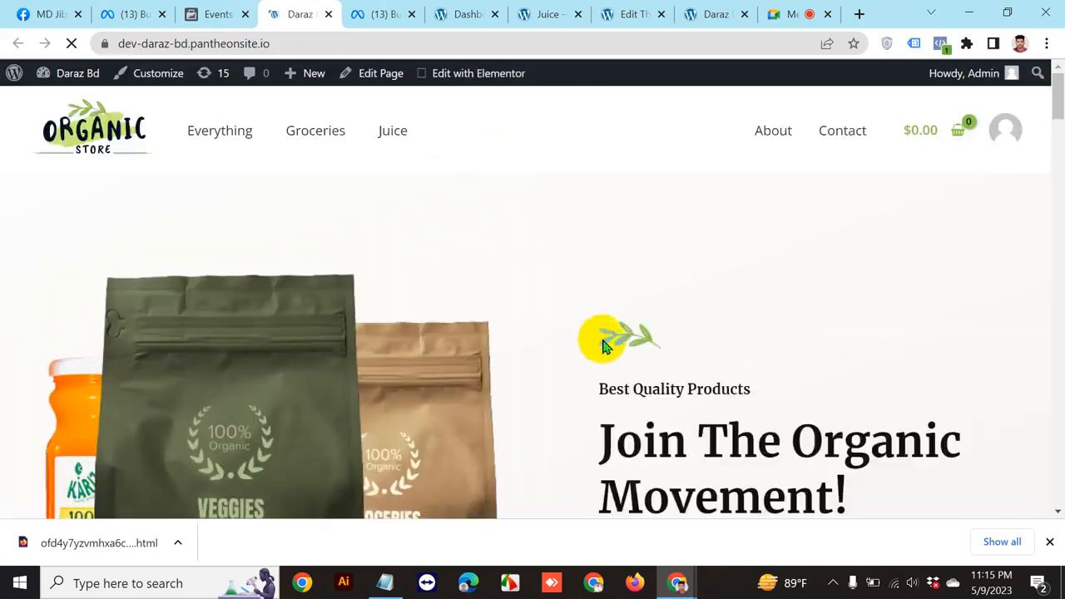
# Open the Assorted Coffee product page on the store and check which test events Batch 116 receives
pyautogui.scroll(-5, 606, 340)
pyautogui.scroll(-8, 603, 339)
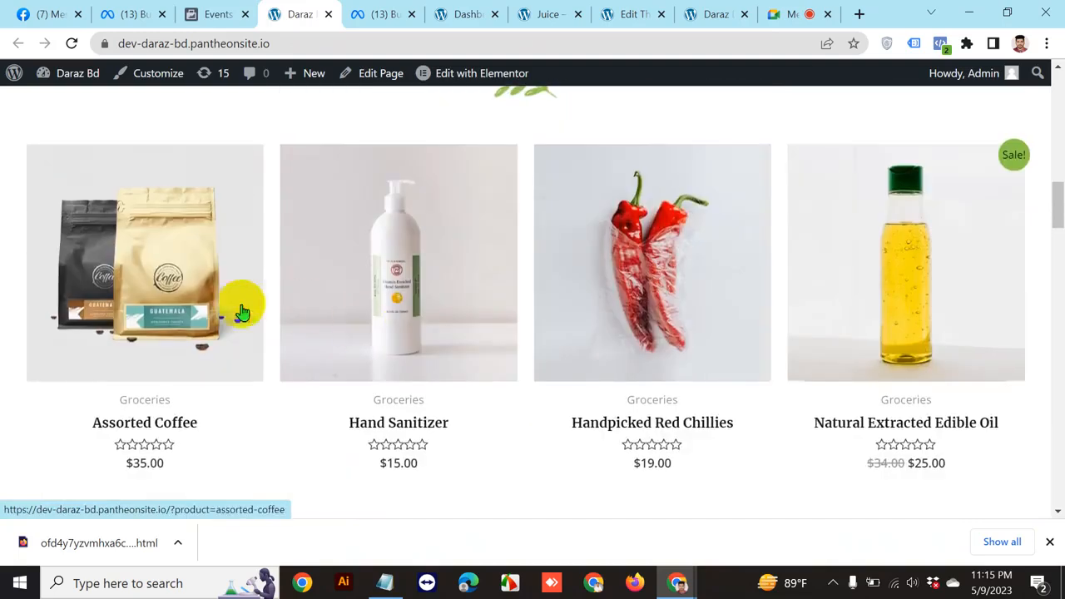
pyautogui.click(212, 250)
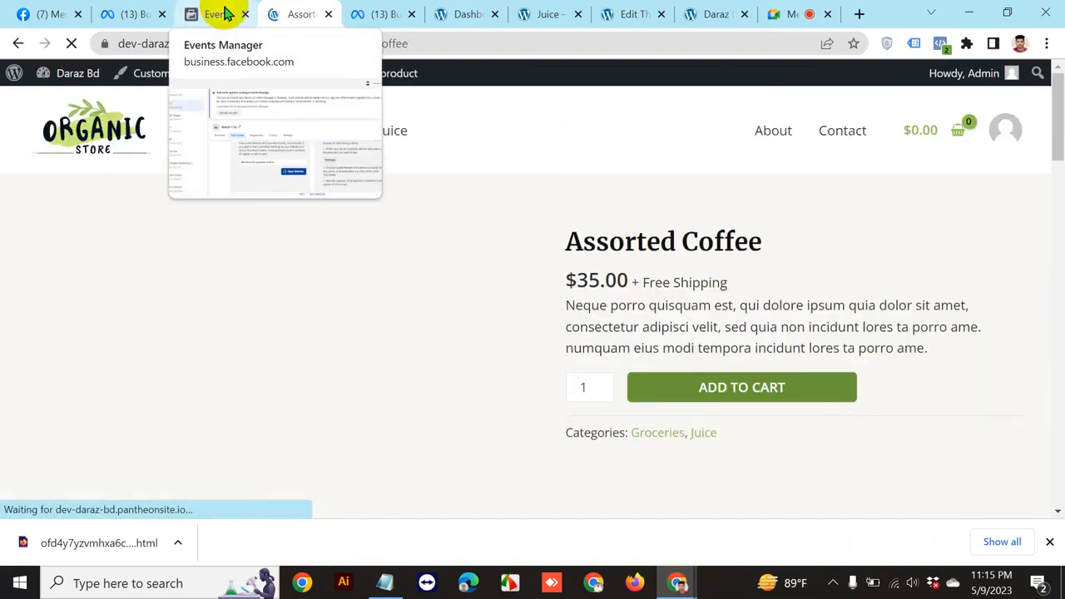
pyautogui.click(223, 14)
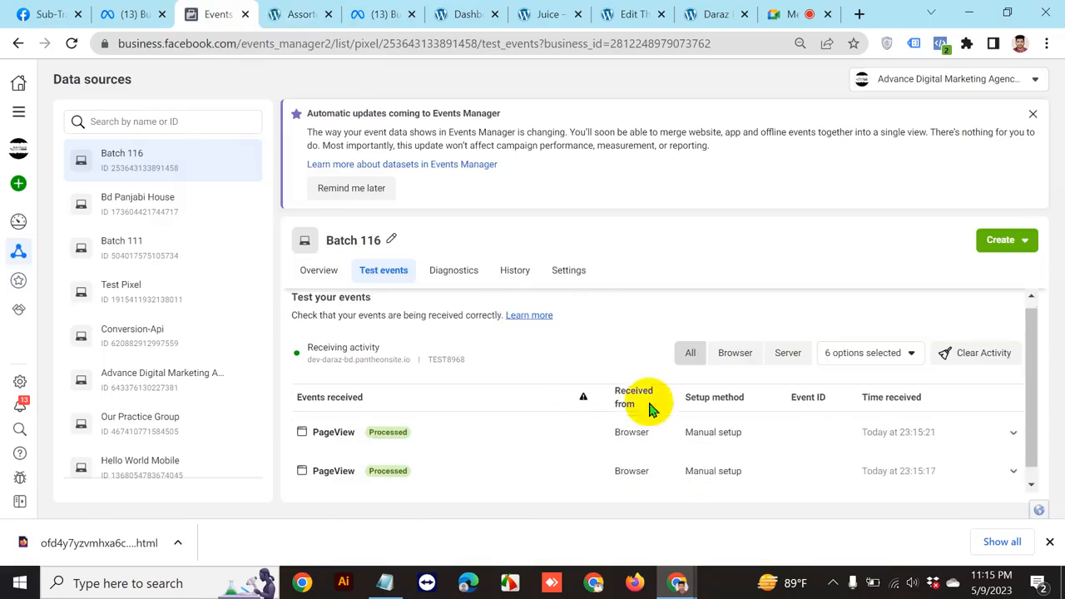
pyautogui.scroll(-1, 649, 408)
pyautogui.scroll(1, 542, 383)
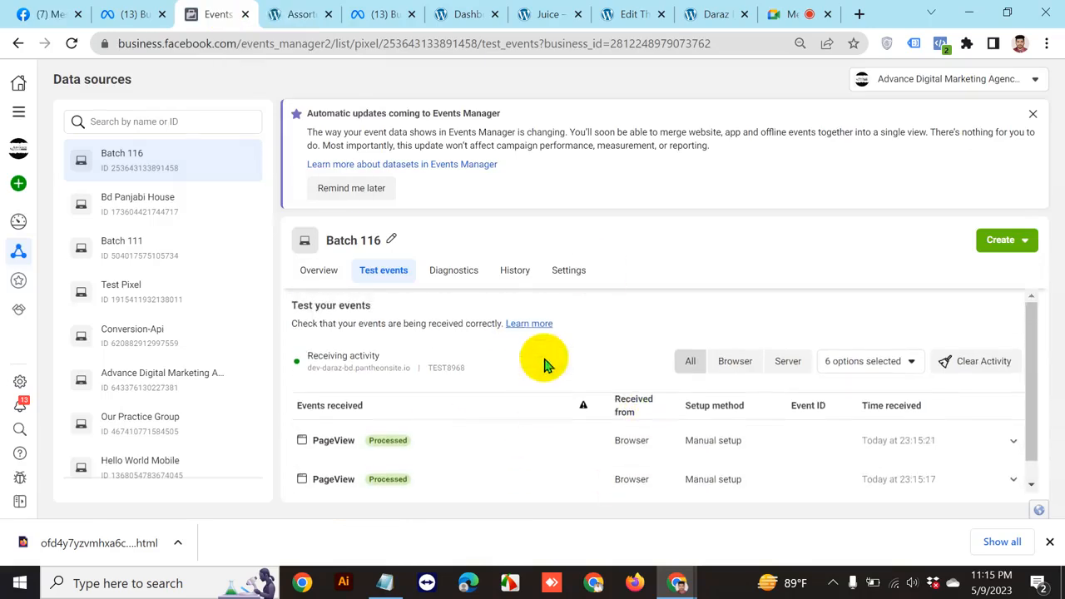
pyautogui.scroll(-1, 591, 433)
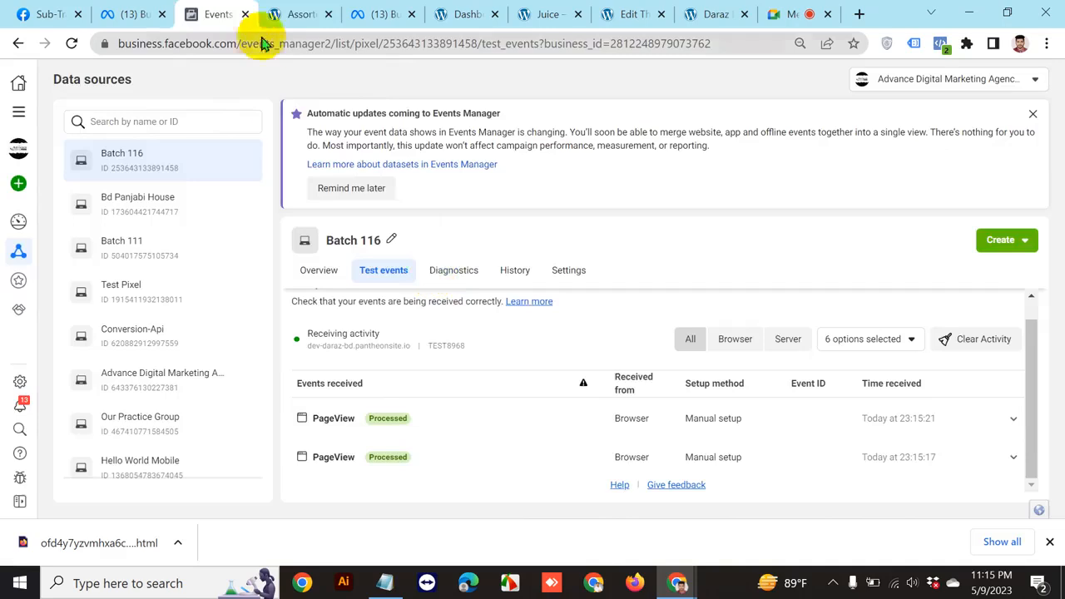
# Add one Assorted Coffee to the store cart and review the resulting activity in Batch 116's test events
pyautogui.click(280, 14)
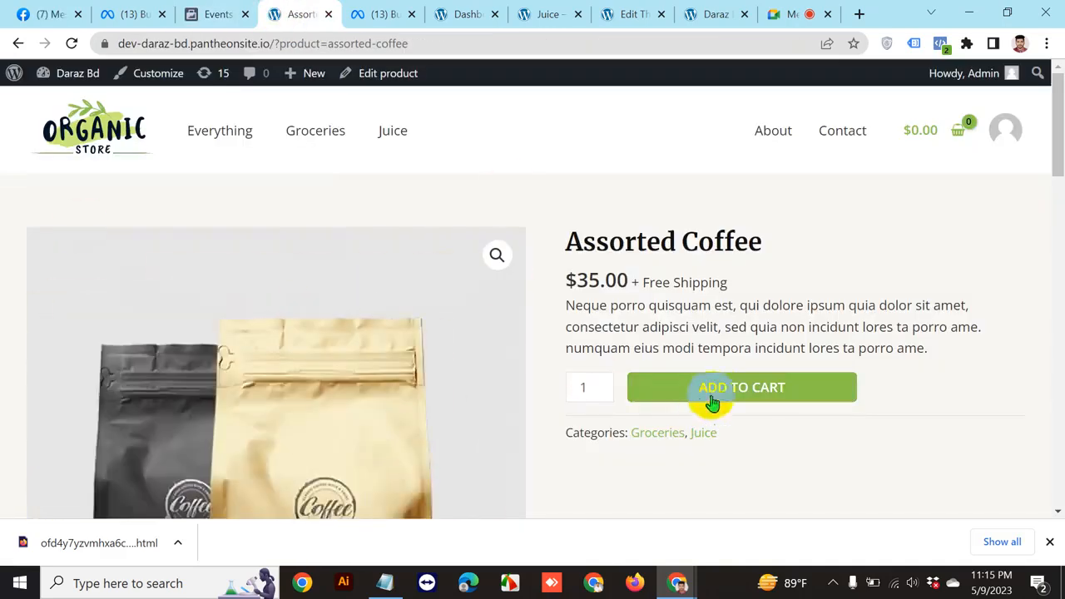
pyautogui.click(709, 400)
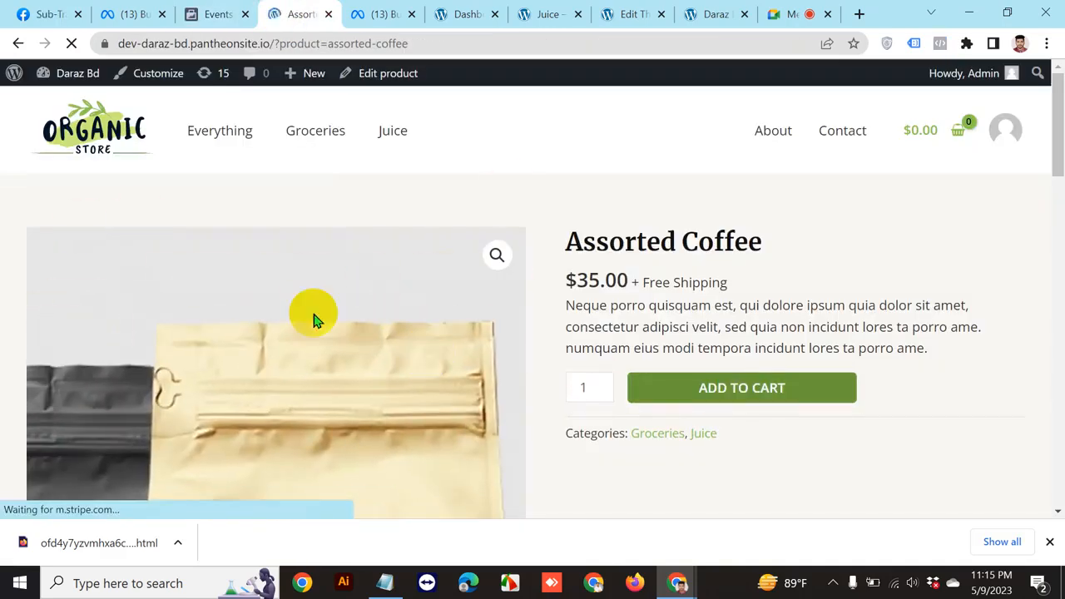
pyautogui.click(216, 13)
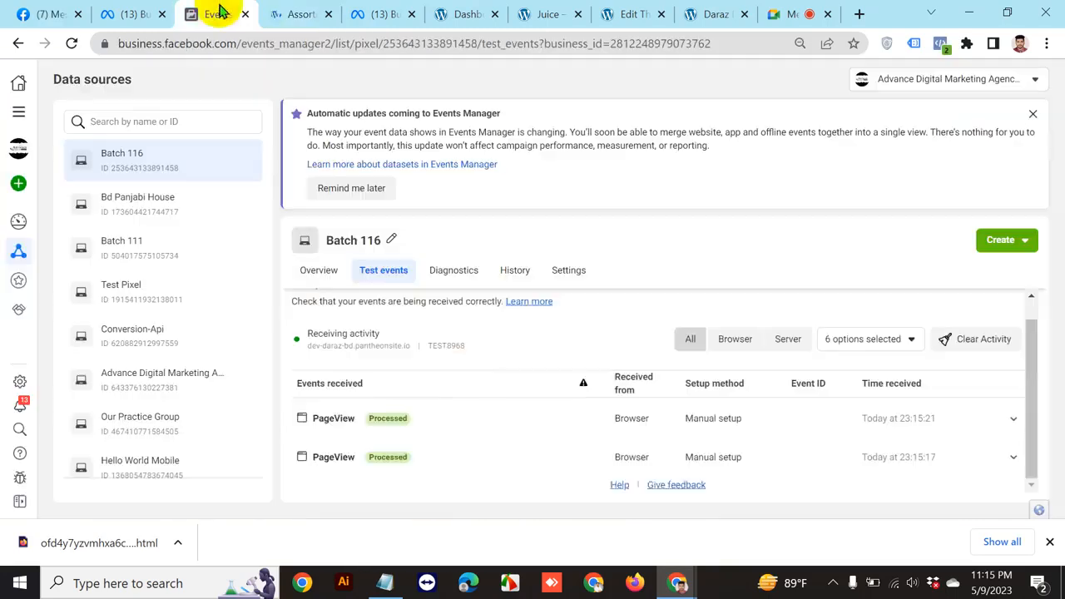
pyautogui.scroll(-1, 554, 404)
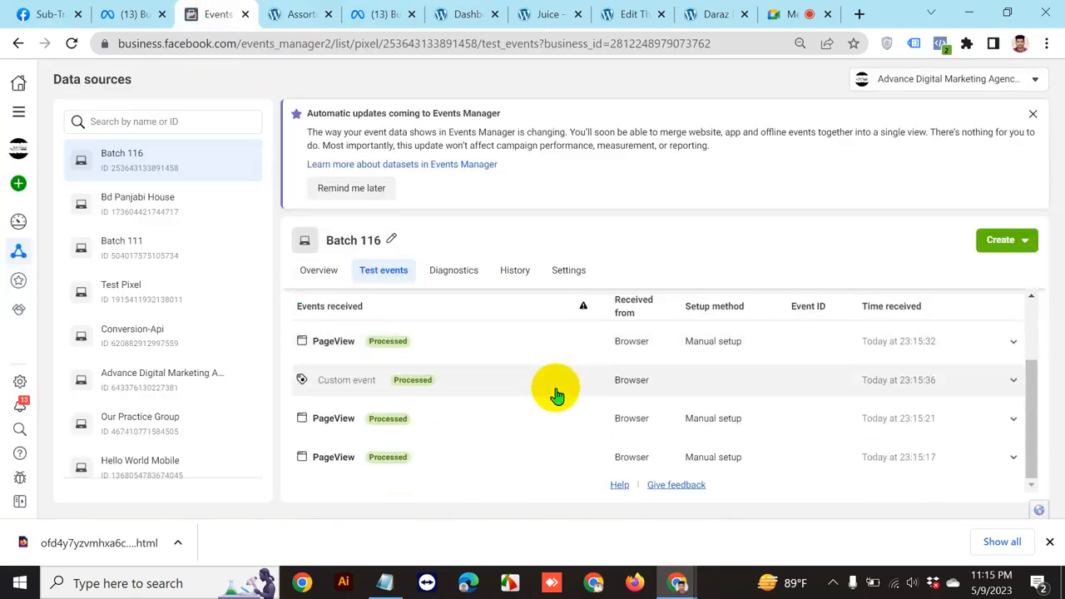
pyautogui.scroll(1, 556, 394)
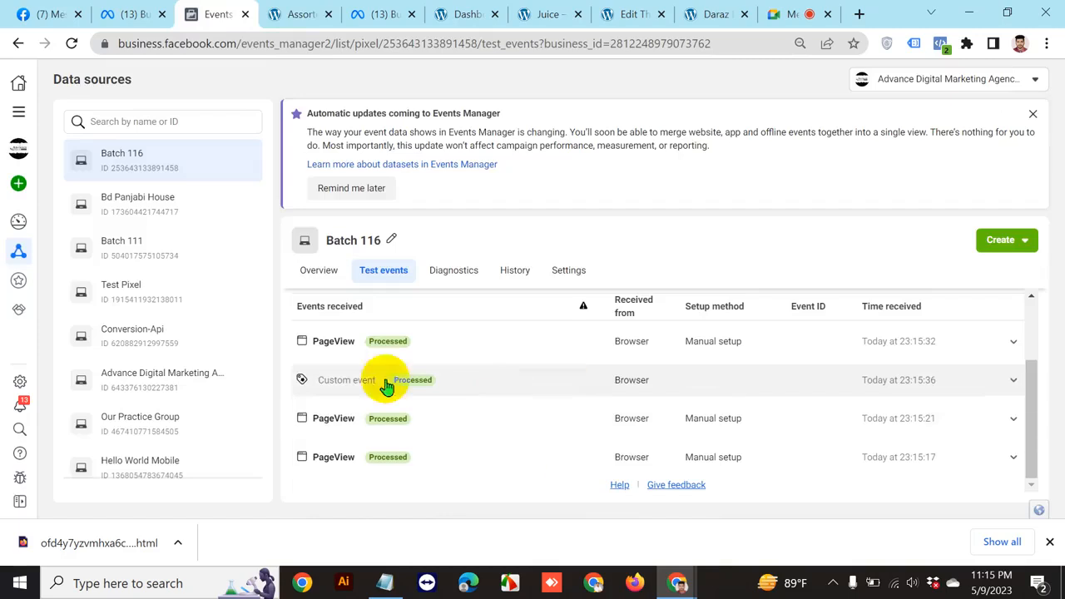
# View the store's cart and check the events received for it in Test events
pyautogui.click(299, 17)
pyautogui.click(953, 273)
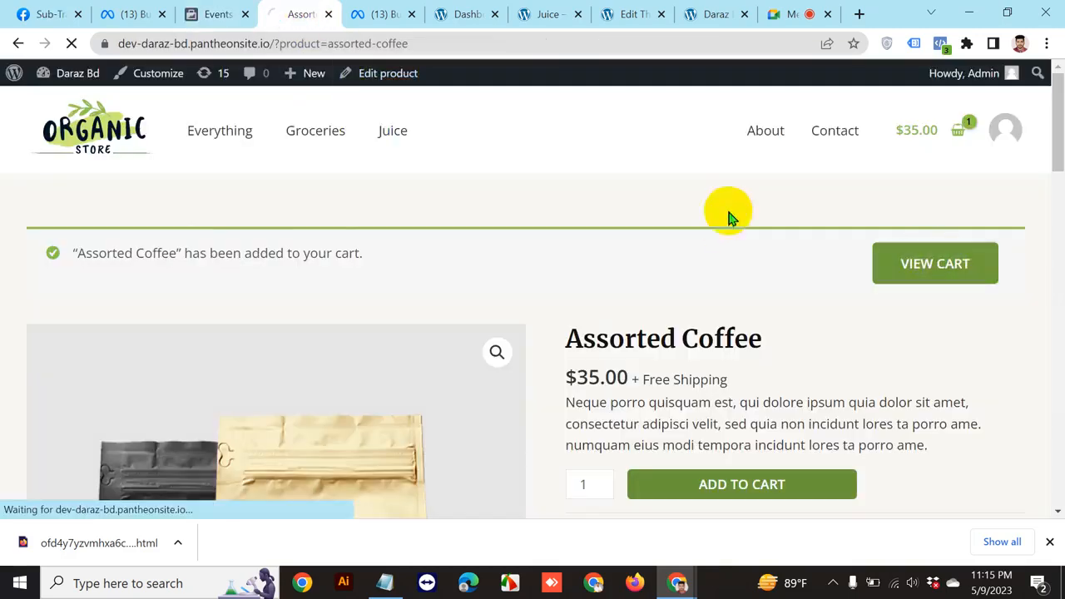
pyautogui.click(219, 15)
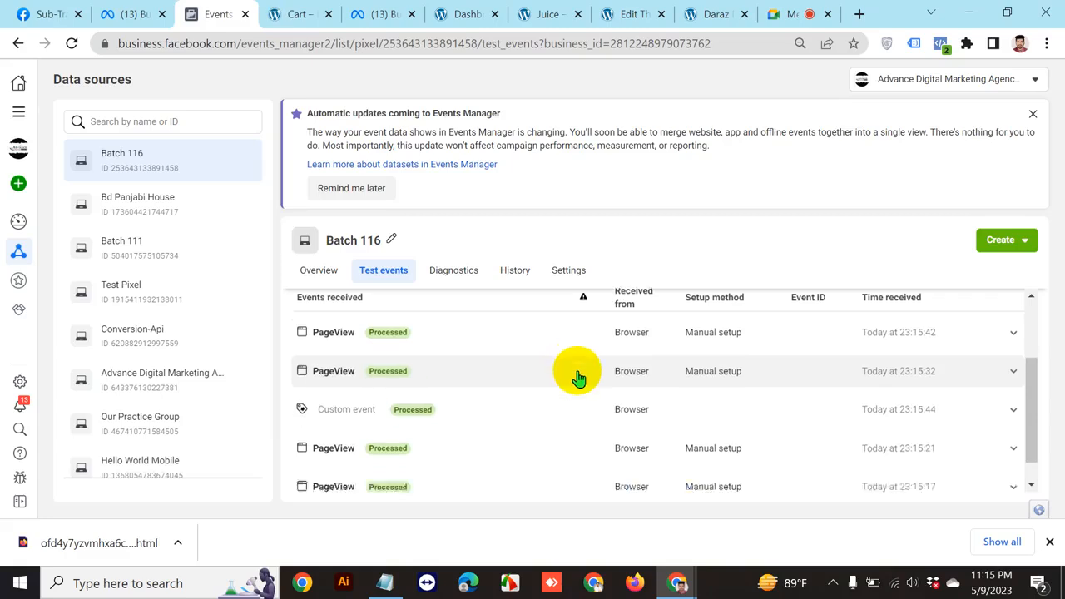
pyautogui.scroll(3, 579, 379)
# Check out the cart with one Assorted Coffee and place the cash-on-delivery order using the prefilled billing details
pyautogui.click(289, 9)
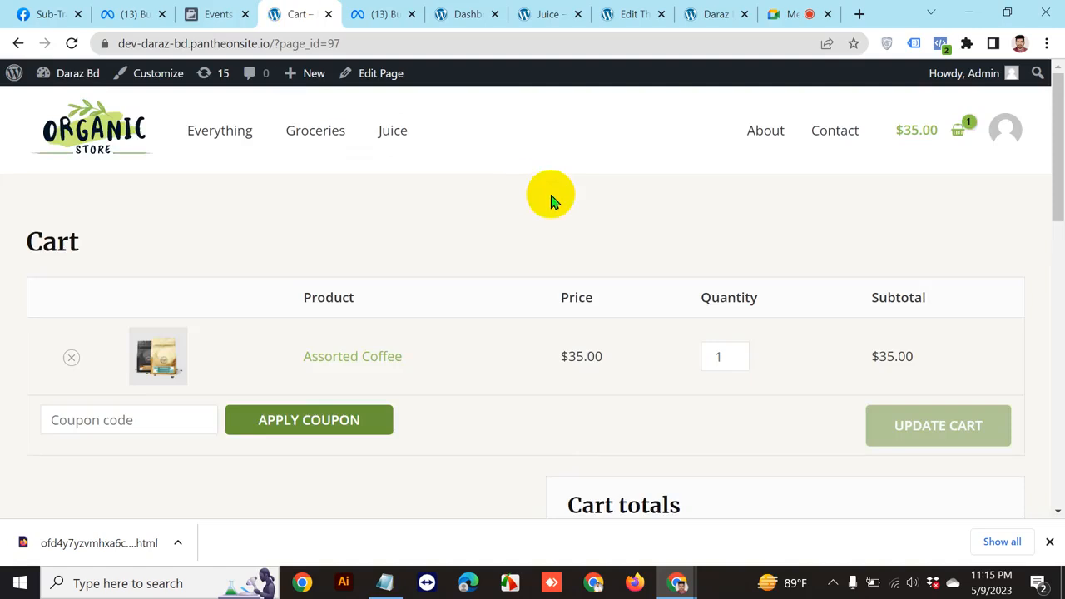
pyautogui.scroll(-1, 551, 200)
pyautogui.scroll(-5, 551, 193)
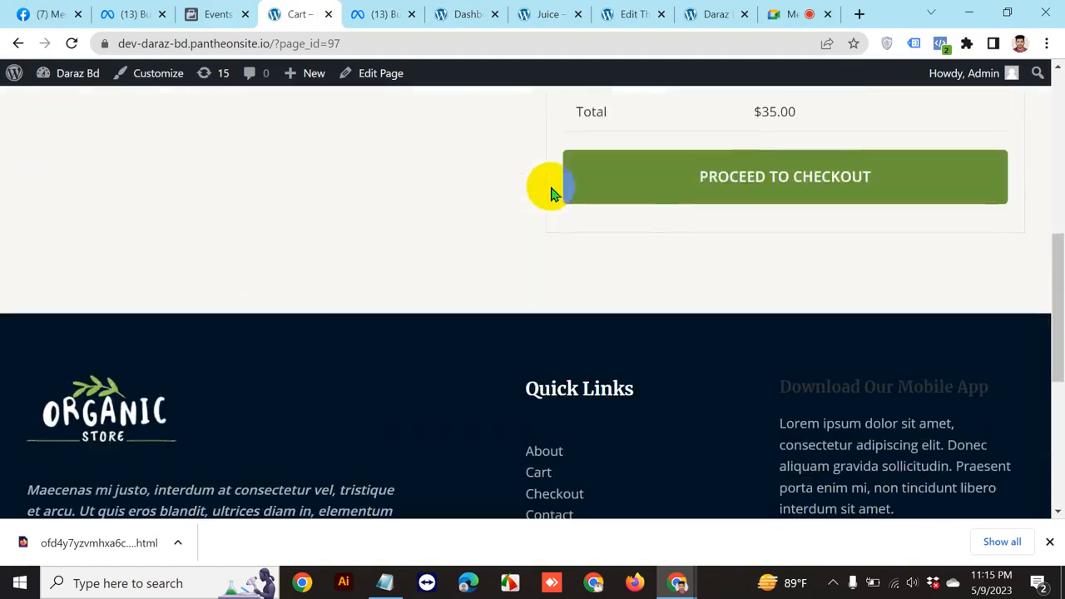
pyautogui.click(752, 181)
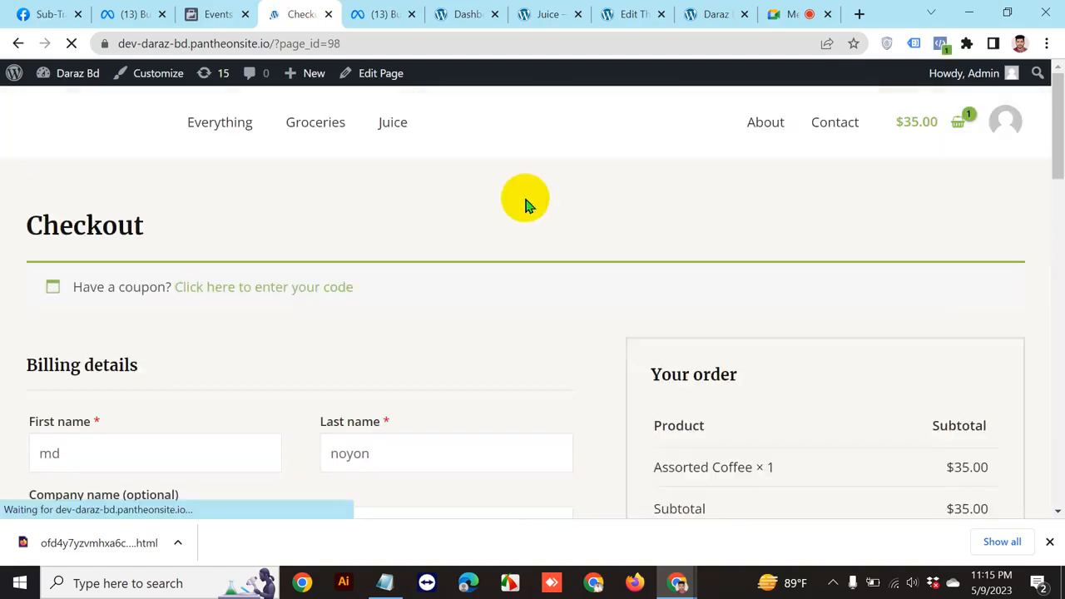
pyautogui.scroll(-4, 525, 203)
pyautogui.scroll(-3, 525, 204)
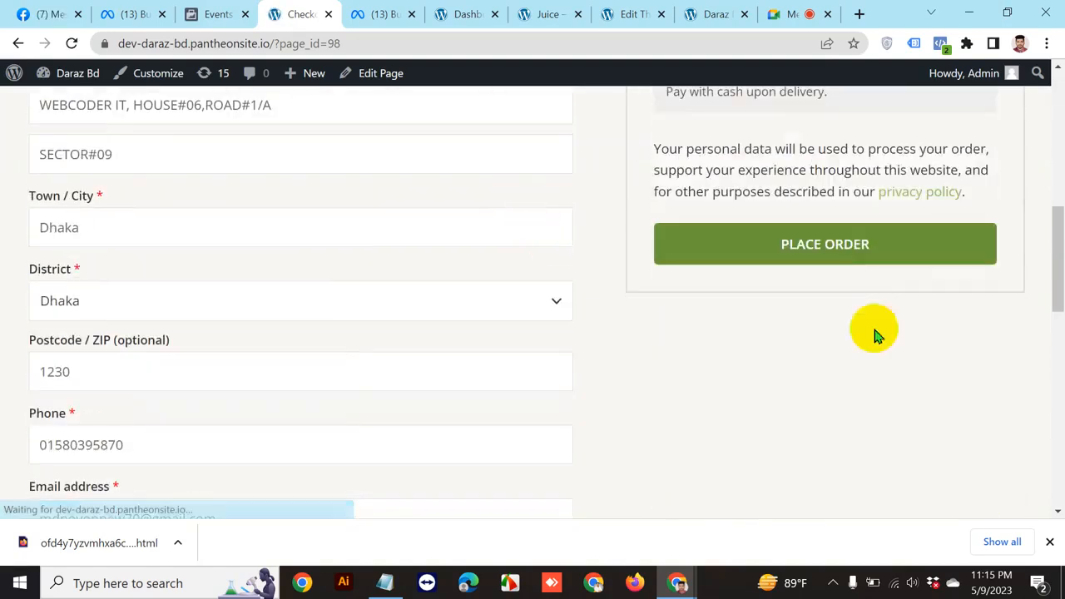
pyautogui.click(874, 252)
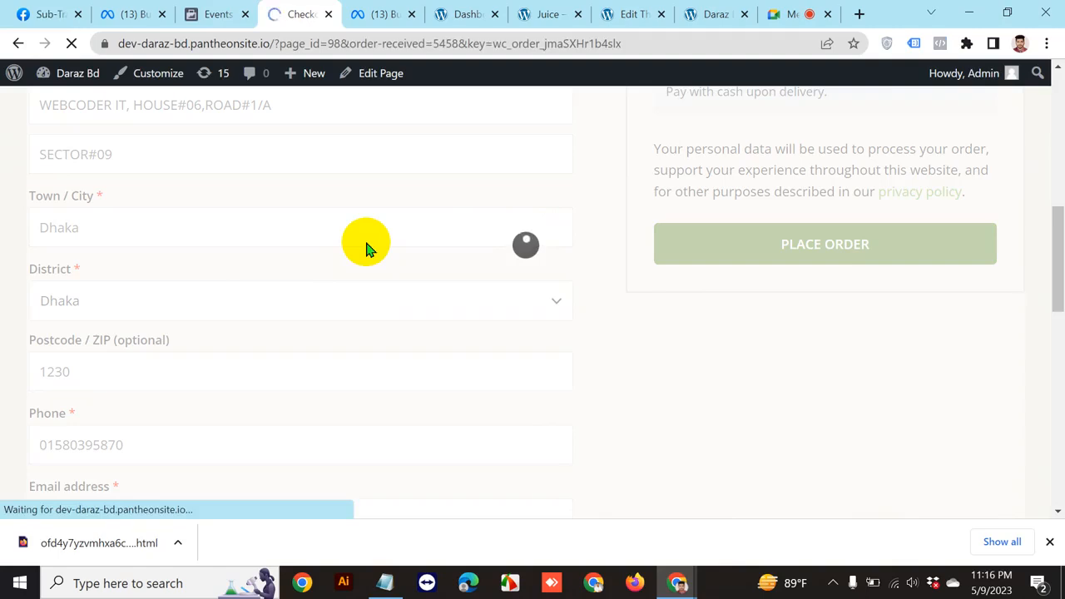
# Examine the checkout and purchase events received from the store order in Batch 116's test events
pyautogui.click(218, 14)
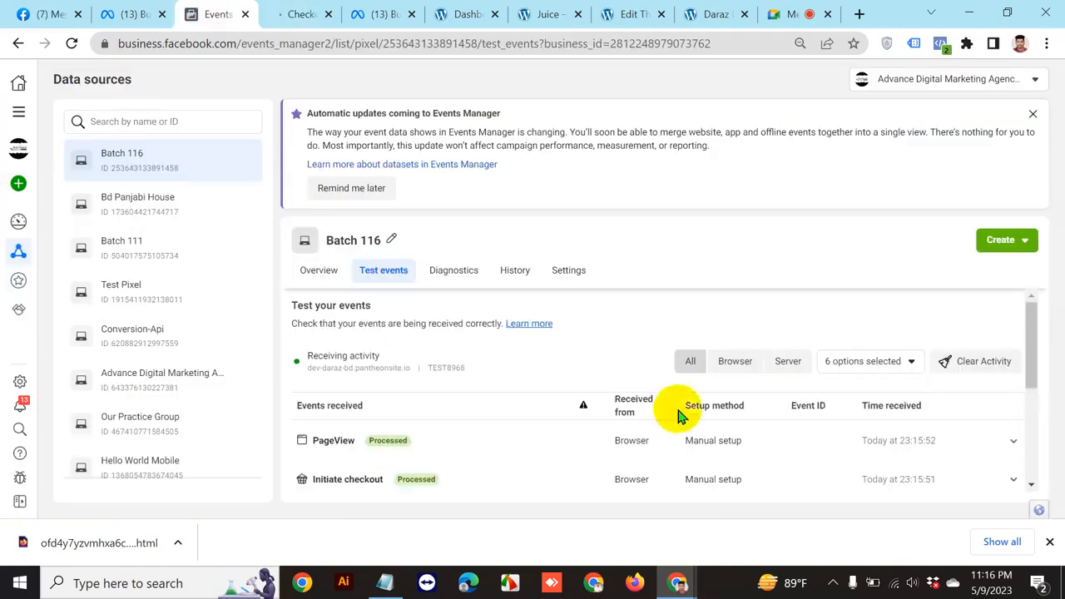
pyautogui.scroll(-5, 679, 416)
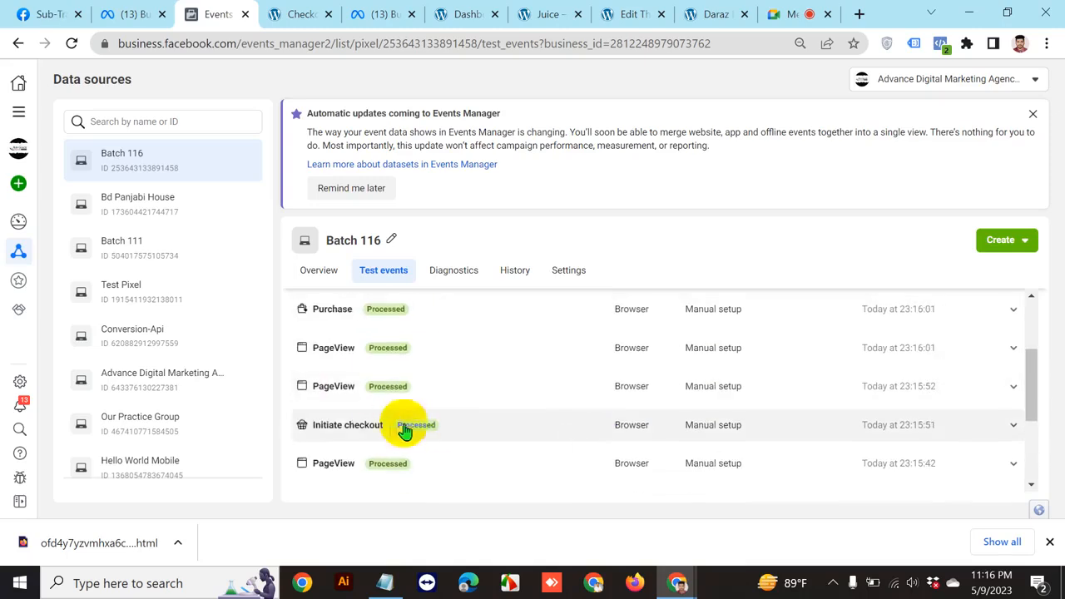
pyautogui.scroll(-3, 449, 397)
pyautogui.scroll(5, 449, 397)
pyautogui.scroll(-2, 392, 374)
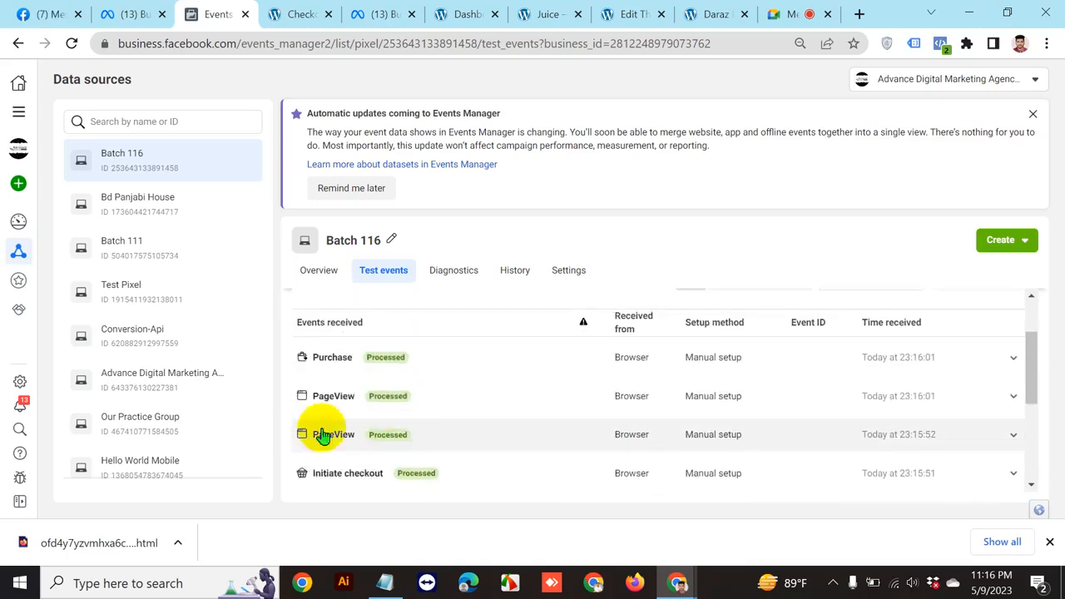
pyautogui.scroll(-4, 323, 436)
pyautogui.scroll(3, 430, 428)
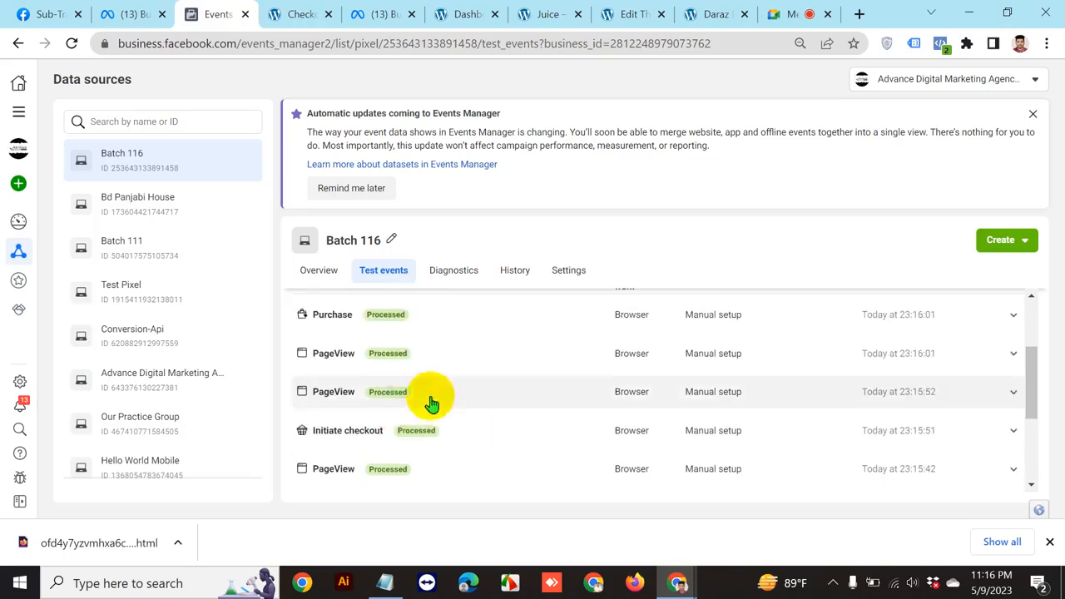
pyautogui.scroll(2, 432, 404)
pyautogui.scroll(-2, 502, 423)
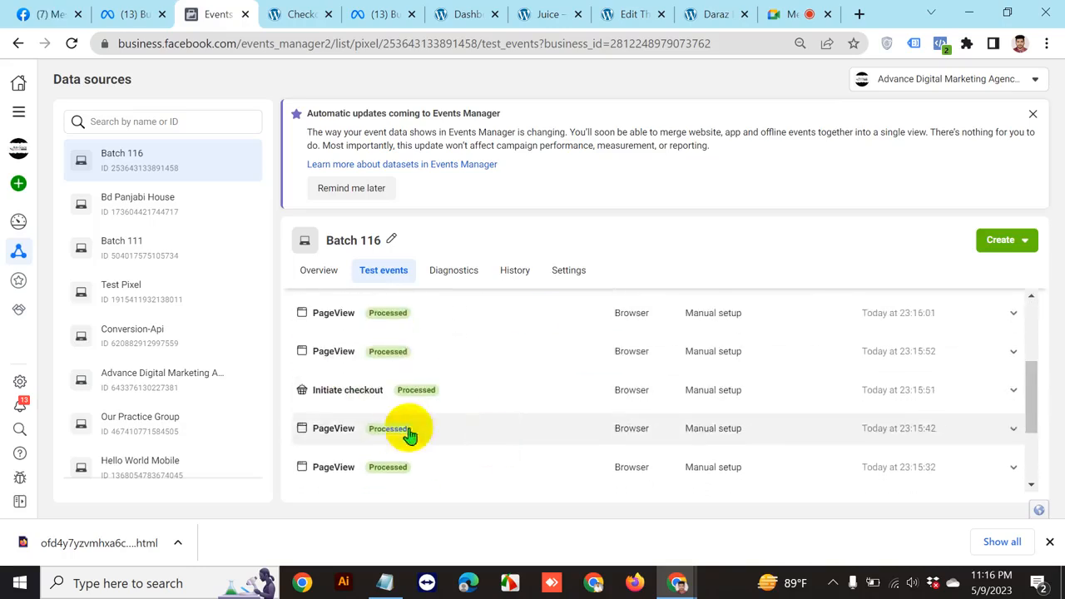
# Open the store's WordPress dashboard from the order confirmation page and go to its permalink settings
pyautogui.click(308, 13)
pyautogui.click(67, 77)
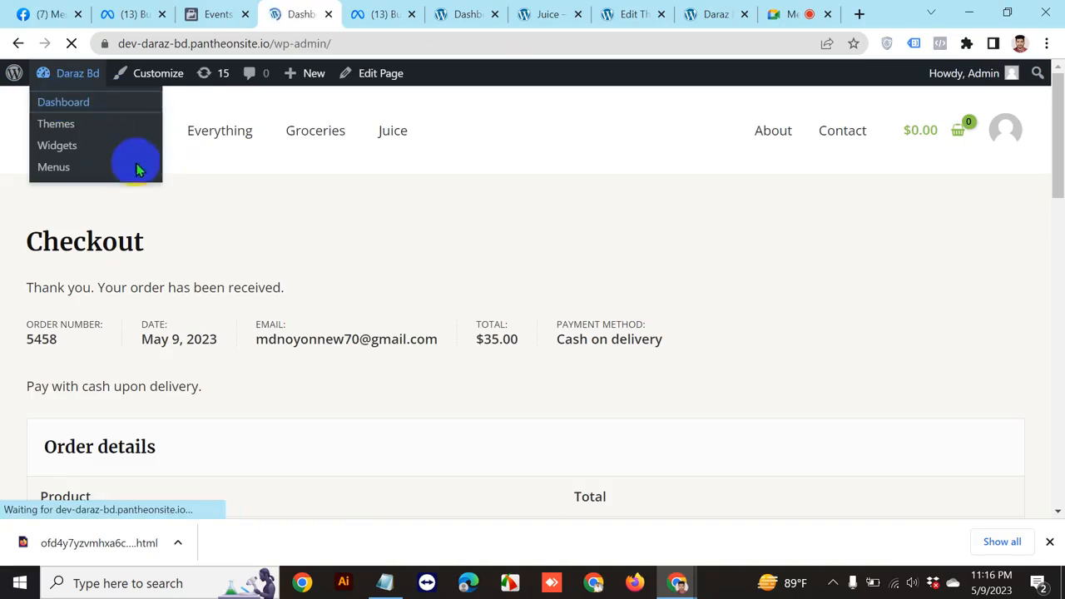
pyautogui.scroll(-4, 95, 316)
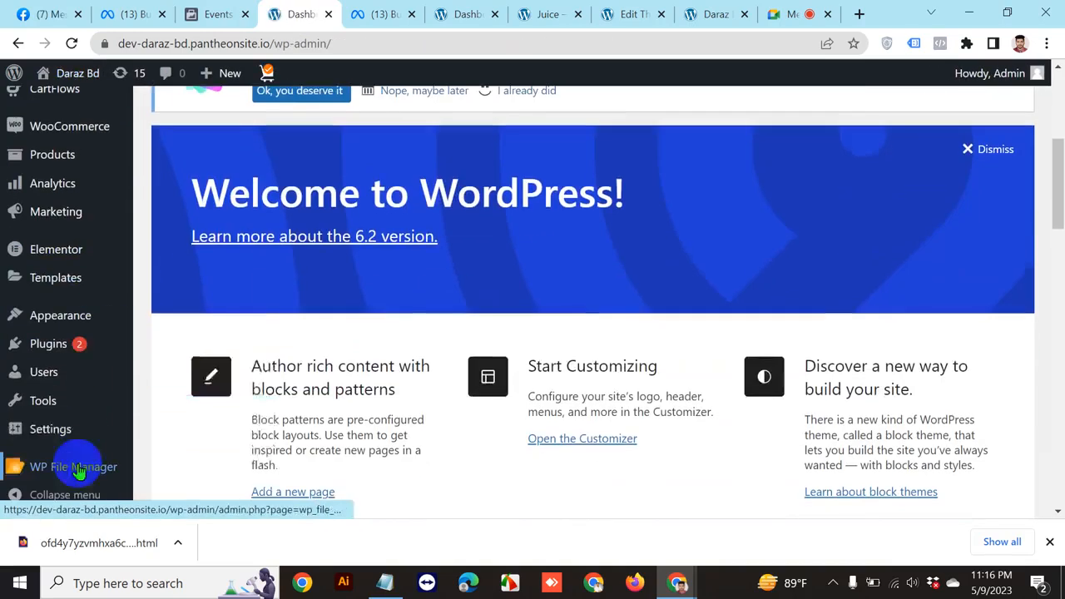
pyautogui.moveTo(65, 425)
pyautogui.click(190, 406)
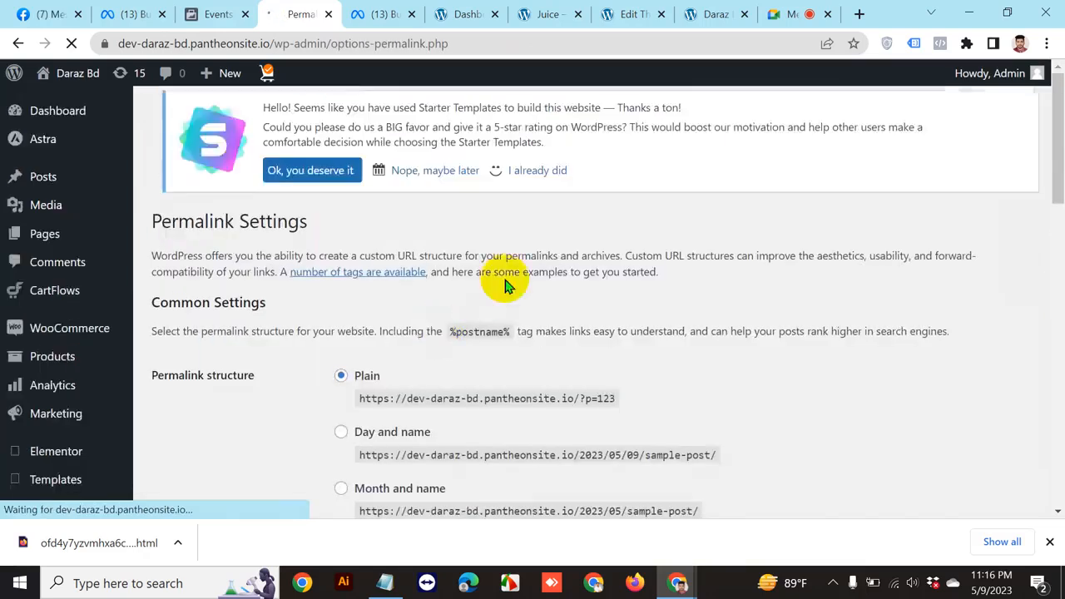
# Set the site's permalink structure to Post name and save the changes
pyautogui.scroll(-5, 506, 283)
pyautogui.scroll(2, 491, 317)
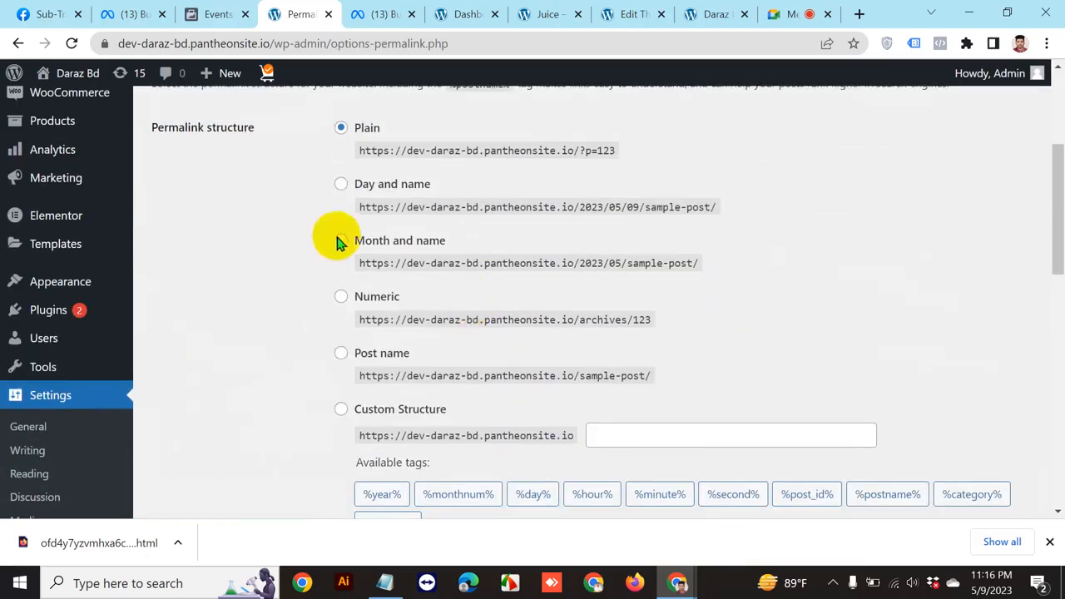
pyautogui.click(340, 356)
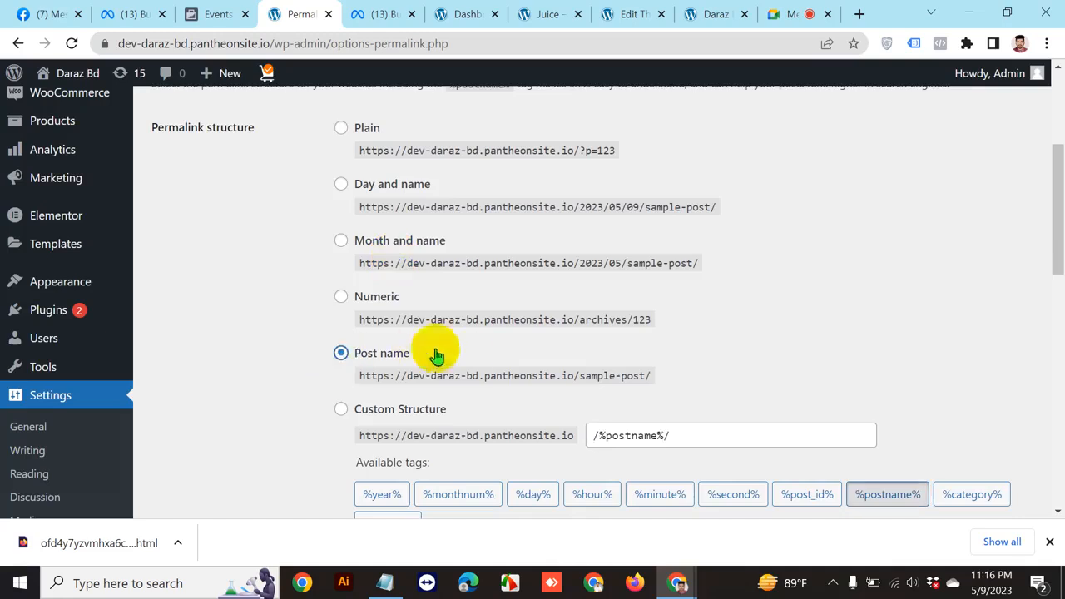
pyautogui.scroll(-8, 435, 352)
pyautogui.scroll(-2, 452, 400)
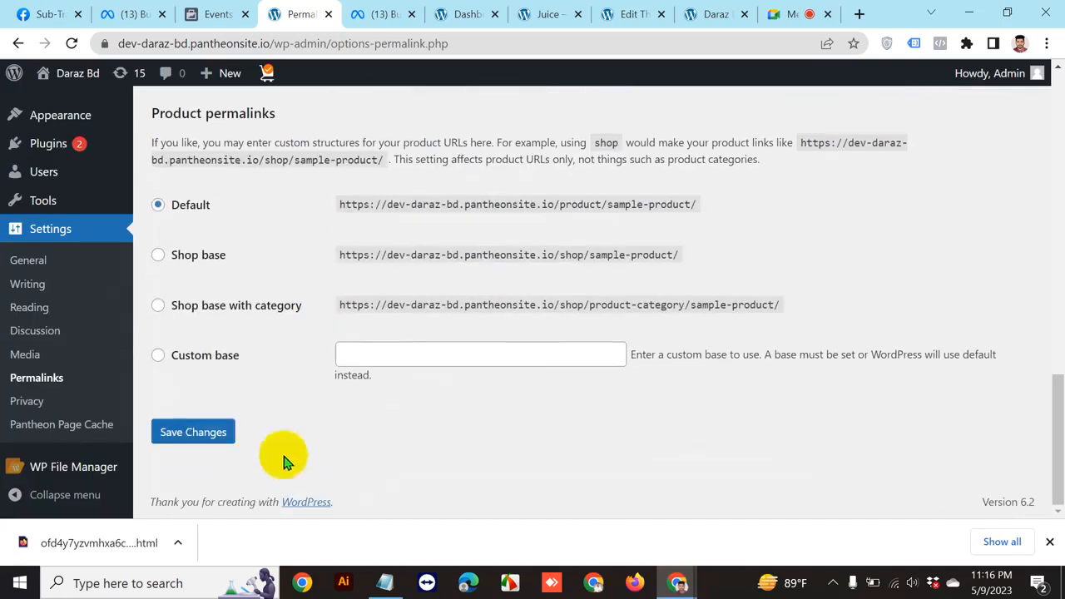
pyautogui.click(193, 432)
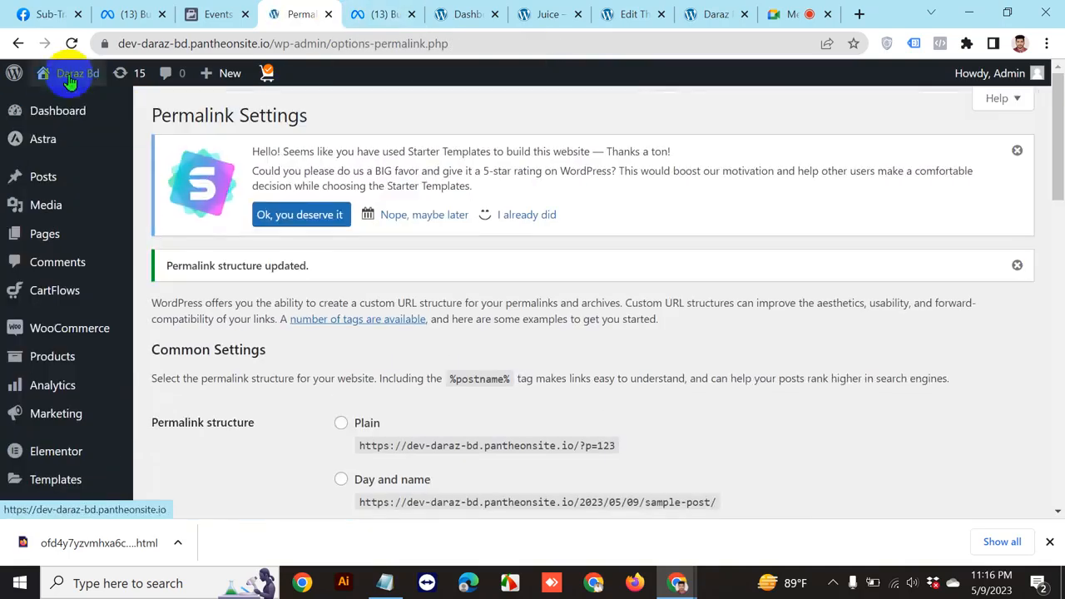
# Visit the store in a new tab and inspect the Assorted Coffee product page's URL against the permalink settings
pyautogui.moveTo(75, 79)
pyautogui.keyDown('ctrl'); pyautogui.click(71, 104); pyautogui.keyUp('ctrl')
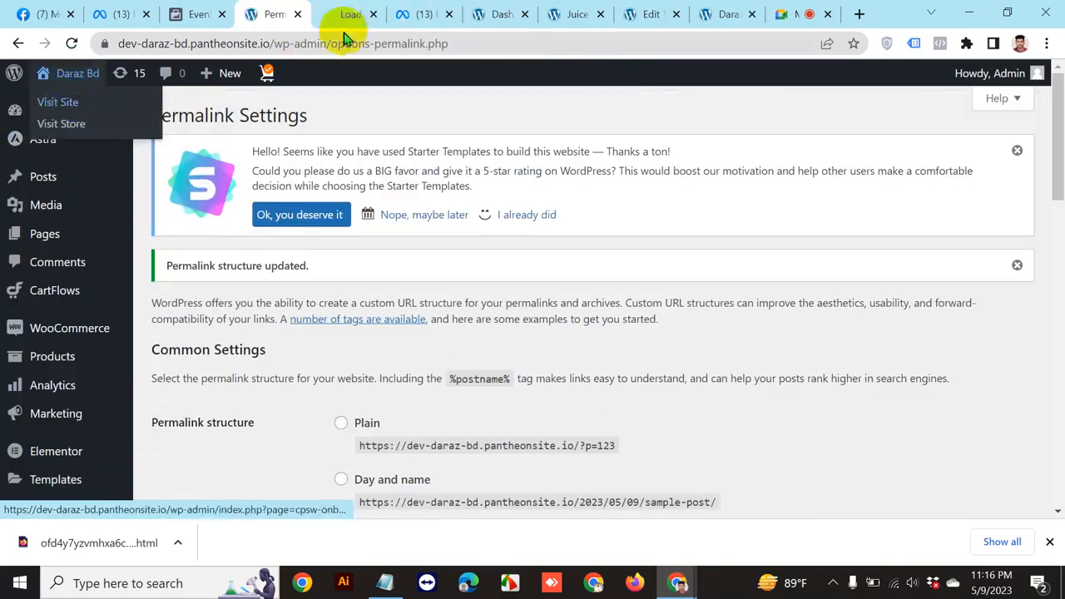
pyautogui.click(349, 14)
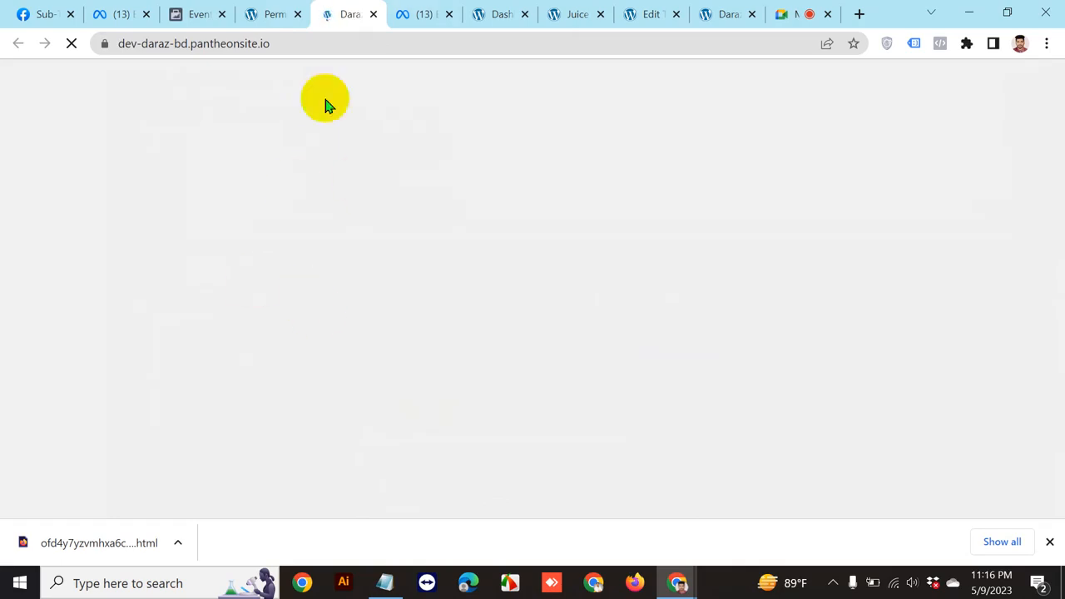
pyautogui.scroll(-5, 354, 224)
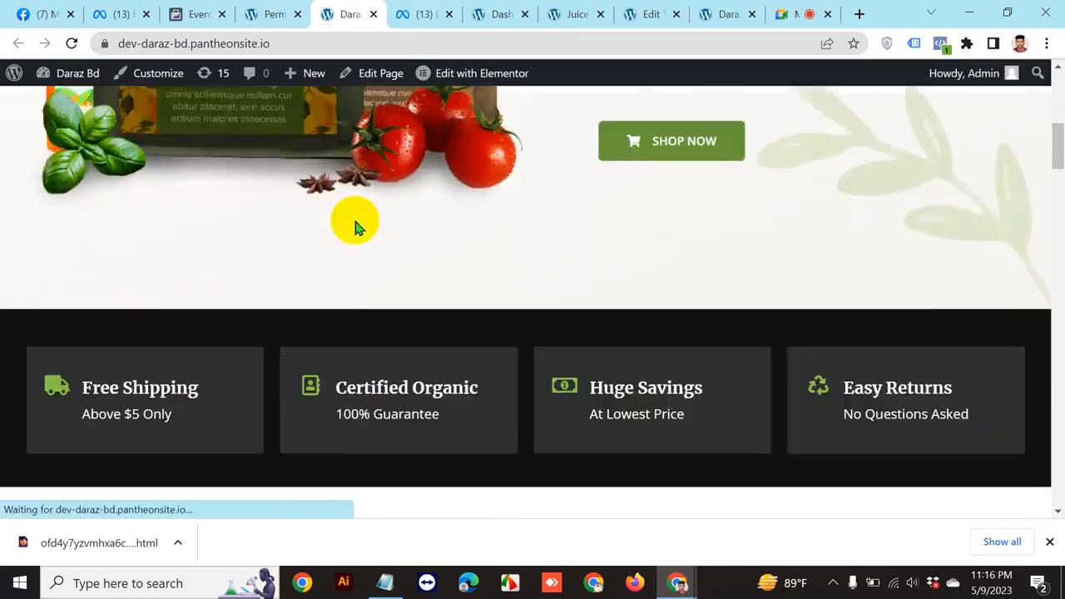
pyautogui.scroll(-9, 356, 226)
pyautogui.scroll(2, 302, 333)
pyautogui.click(325, 241)
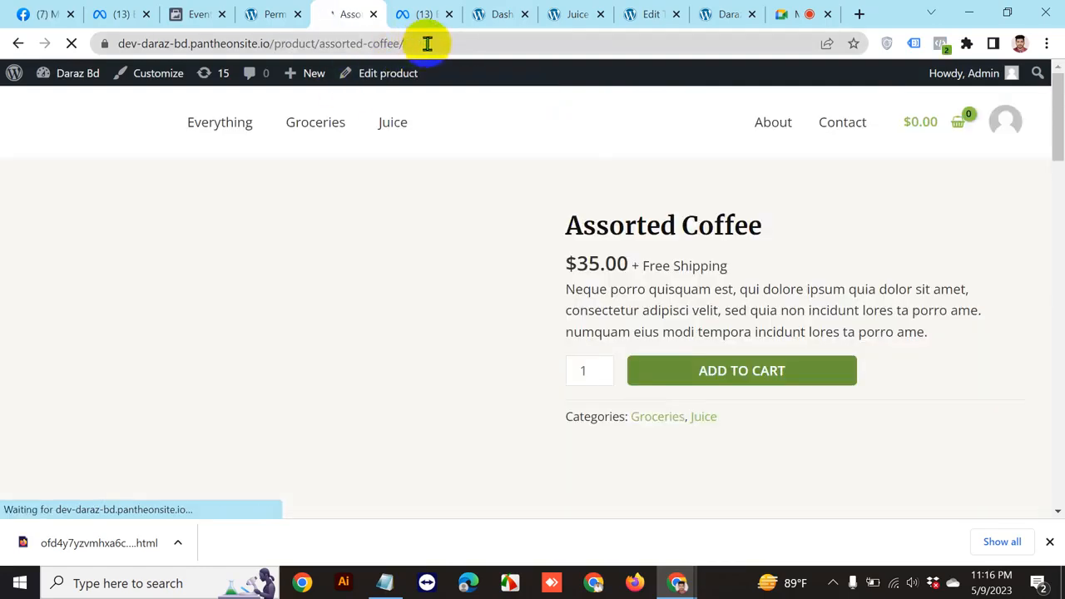
pyautogui.doubleClick(430, 44)
pyautogui.moveTo(363, 43); pyautogui.dragTo(19, 47)
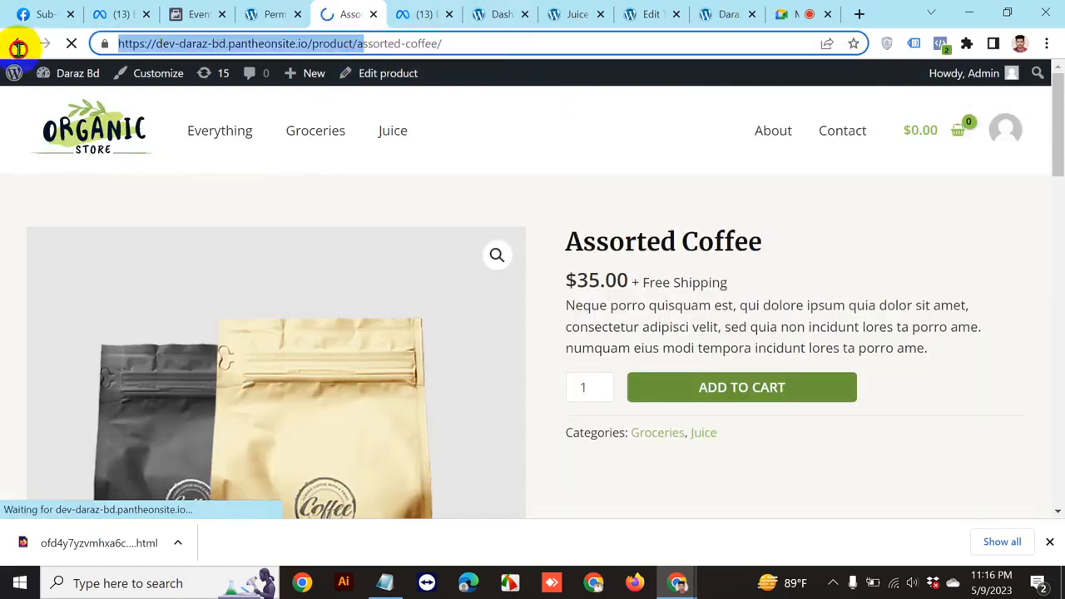
pyautogui.click(276, 11)
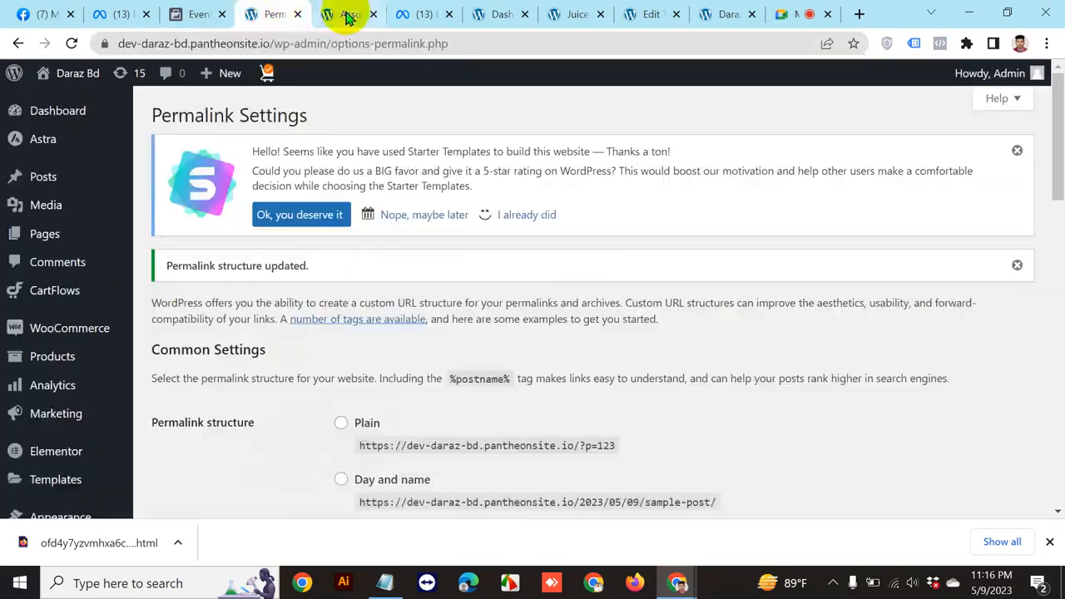
# Add one Assorted Coffee to the store cart, view the cart and inspect the cart page's URL
pyautogui.click(344, 14)
pyautogui.scroll(-2, 766, 268)
pyautogui.click(637, 215)
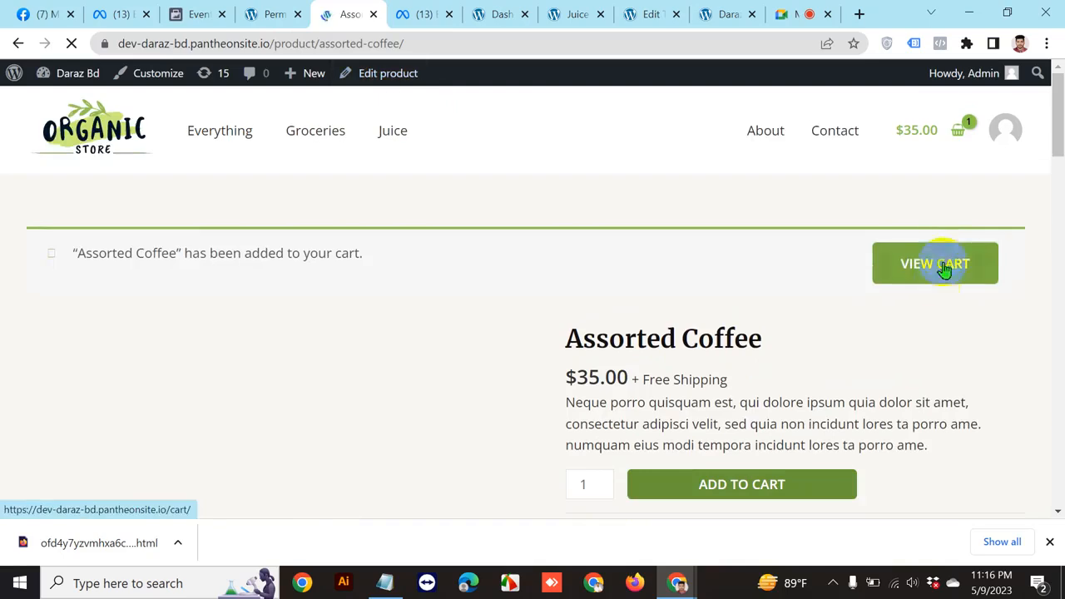
pyautogui.click(312, 41)
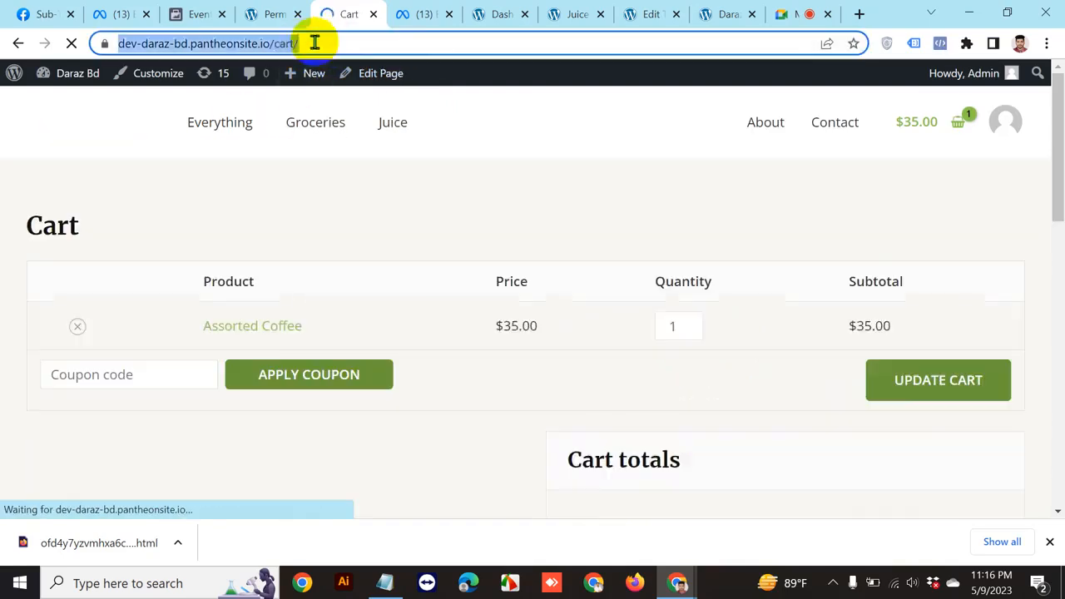
pyautogui.moveTo(350, 42); pyautogui.dragTo(118, 42)
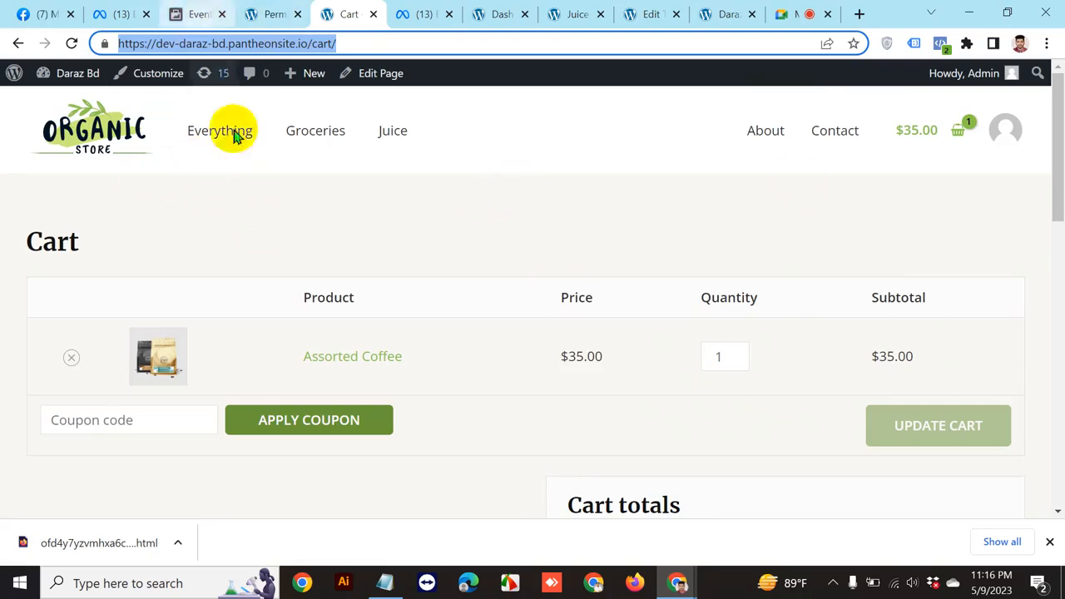
# Return to Batch 116's test events in Events Manager and dismiss the automatic updates notice above them
pyautogui.click(193, 14)
pyautogui.scroll(5, 458, 326)
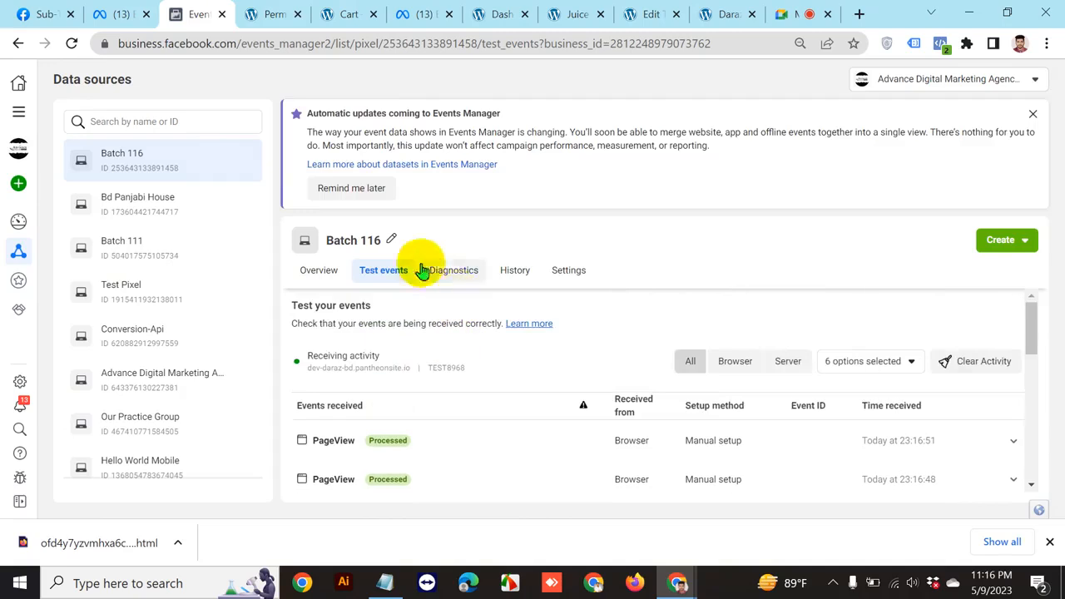
pyautogui.click(1034, 114)
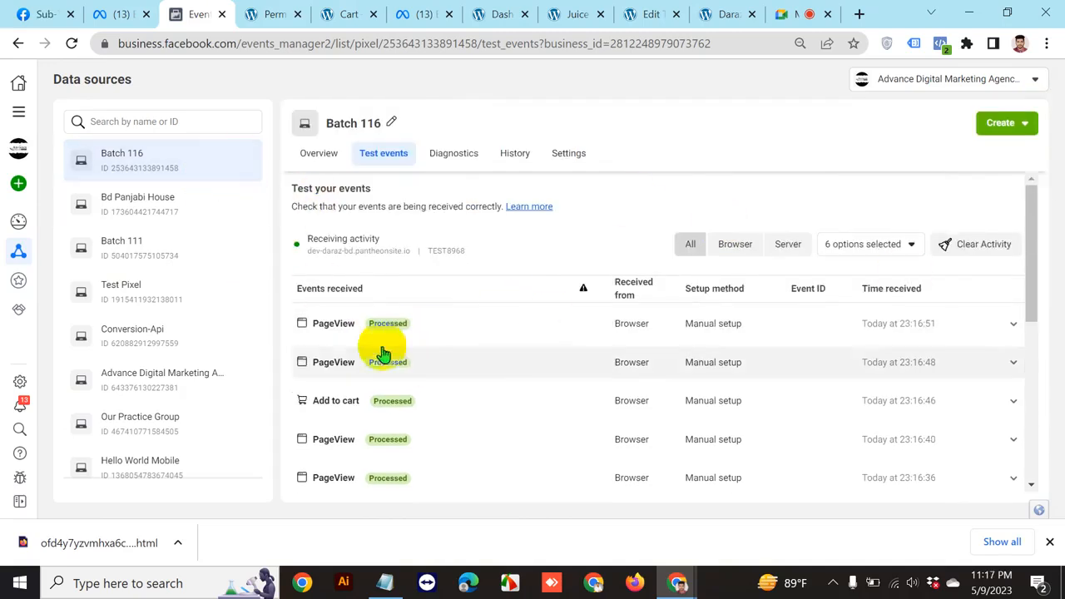
# Review the activity chart and the list of events in Batch 116's overview
pyautogui.click(320, 156)
pyautogui.scroll(-2, 691, 323)
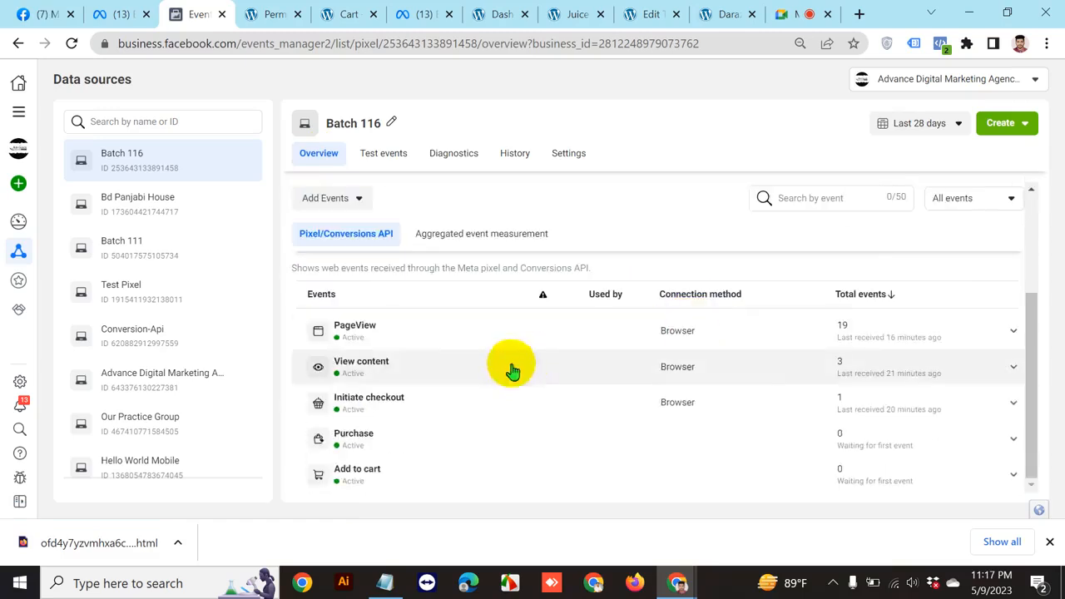
pyautogui.scroll(3, 435, 361)
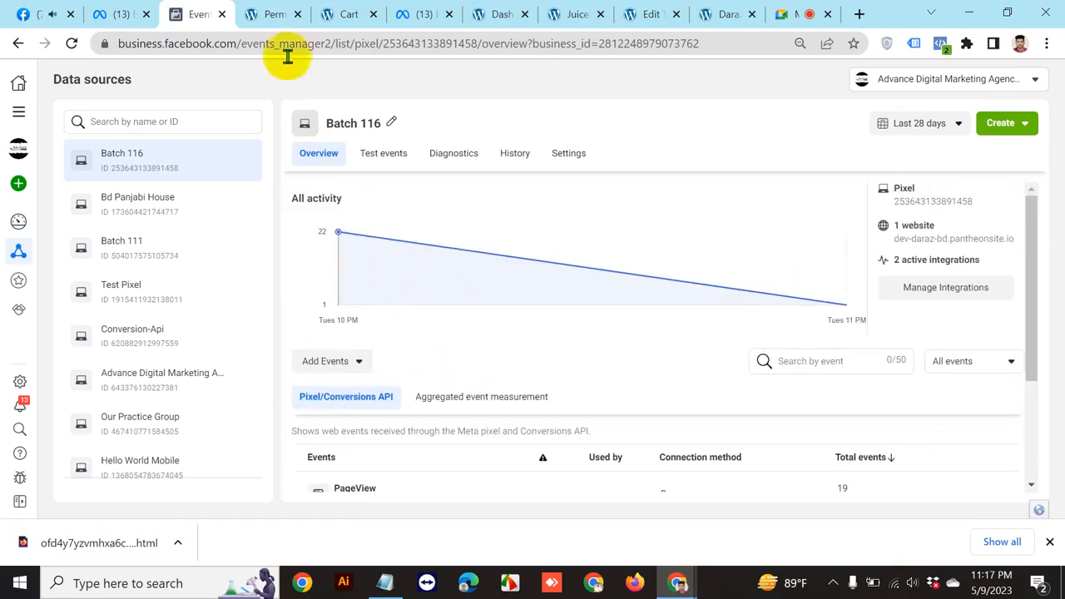
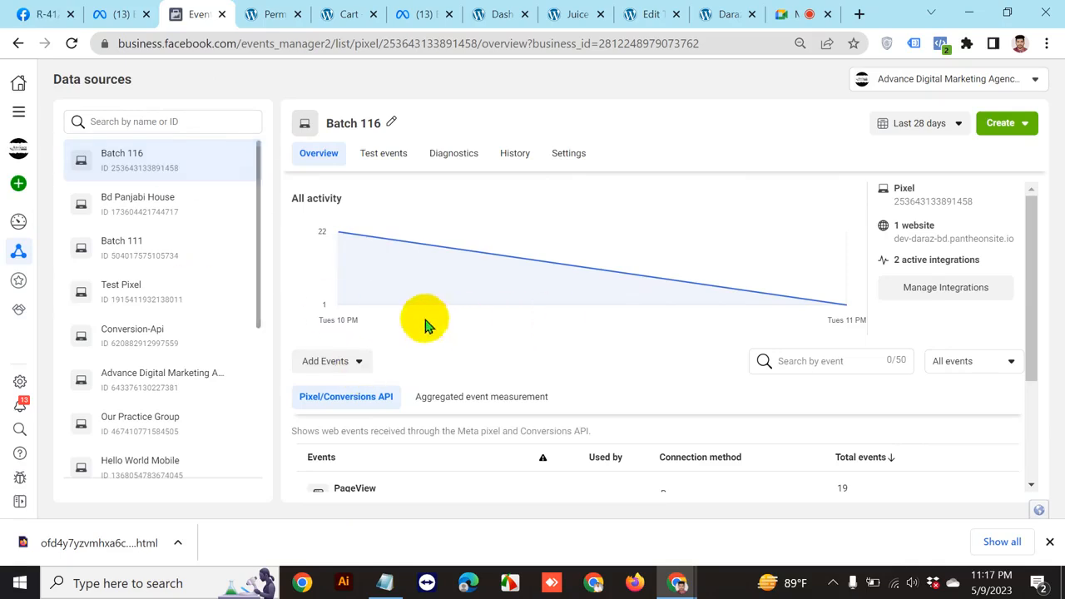
# Start adding pixel events to Batch 116 with the Event Setup Tool
pyautogui.click(363, 362)
pyautogui.click(361, 361)
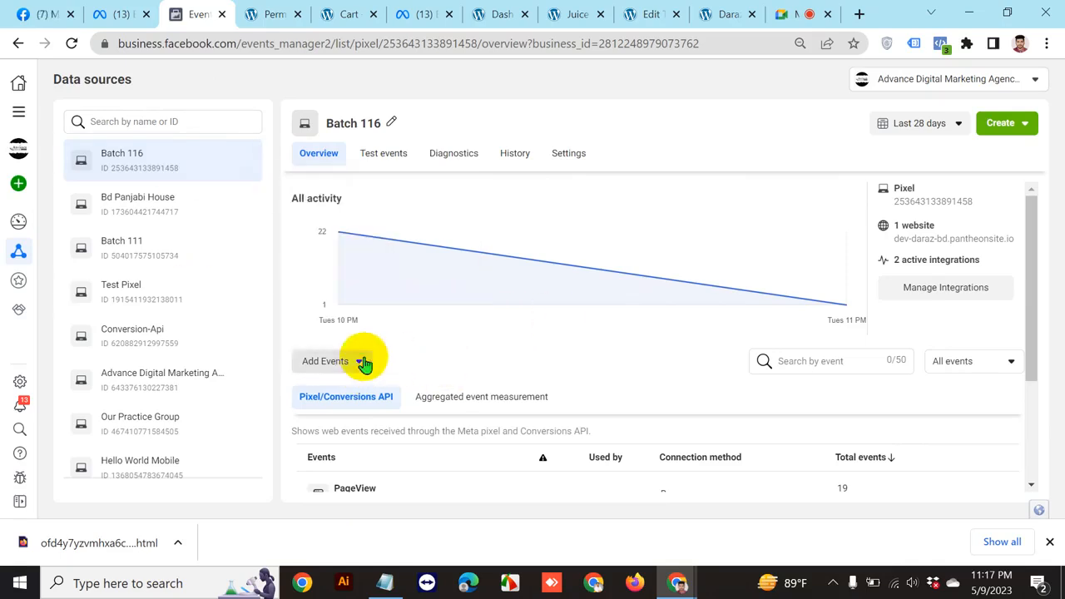
pyautogui.click(364, 361)
pyautogui.click(380, 322)
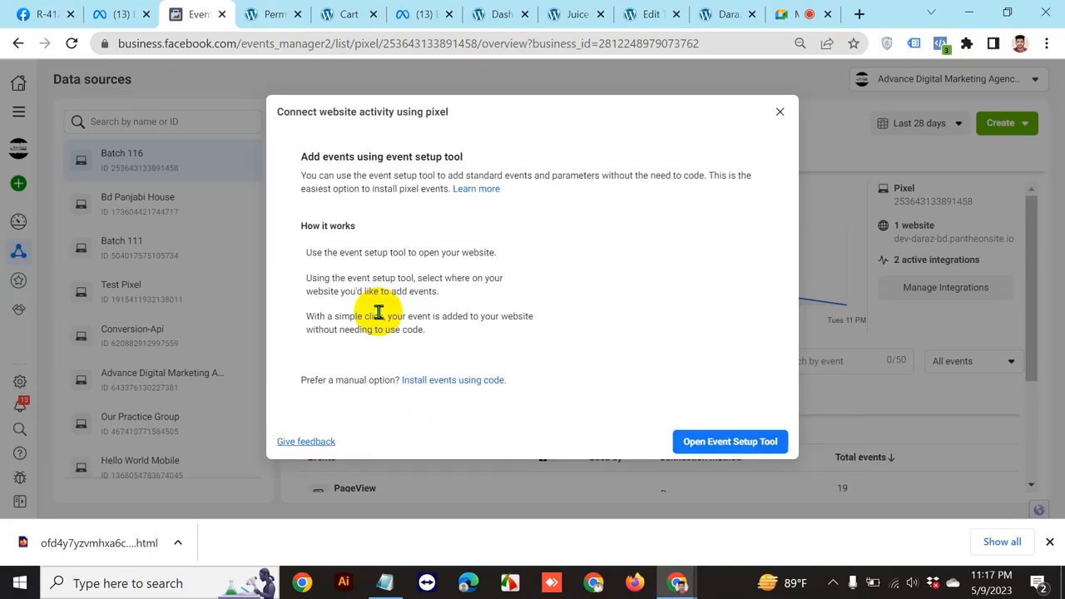
pyautogui.click(726, 442)
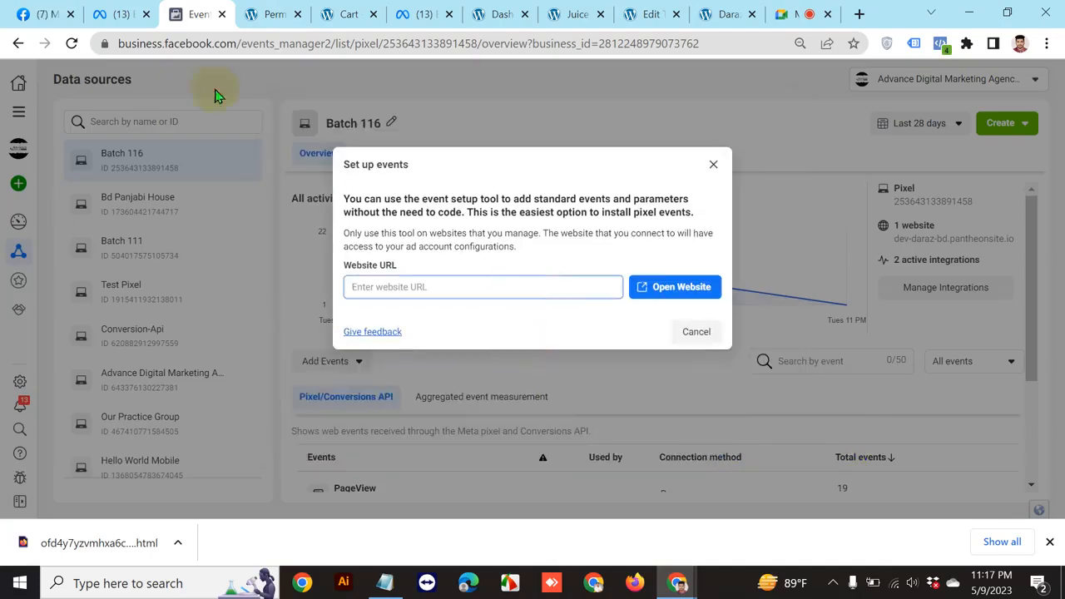
pyautogui.click(273, 14)
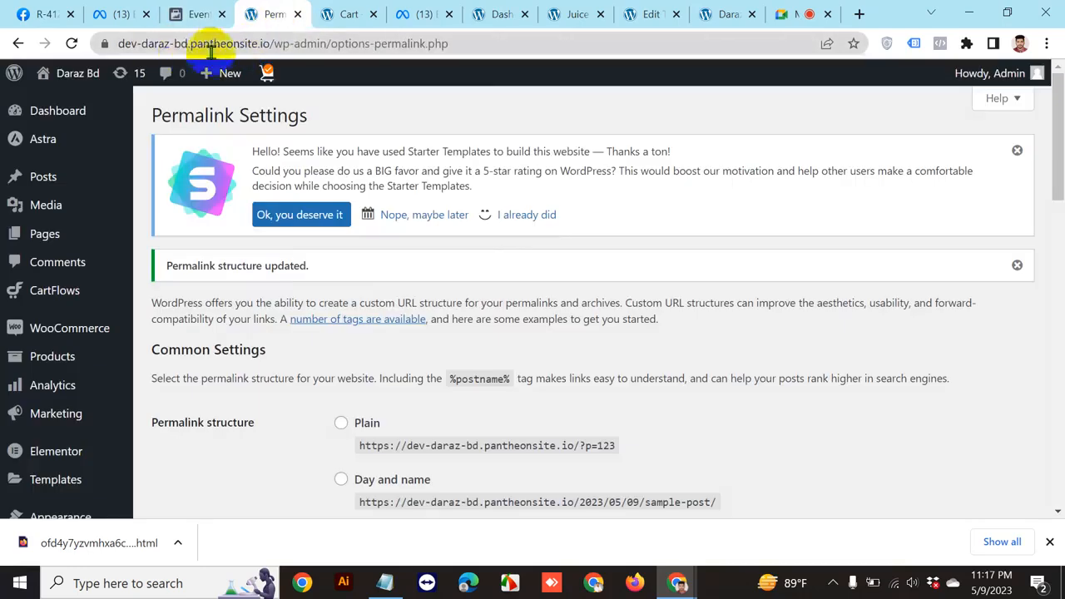
pyautogui.doubleClick(232, 46)
pyautogui.click(303, 43)
pyautogui.moveTo(315, 41); pyautogui.dragTo(43, 40)
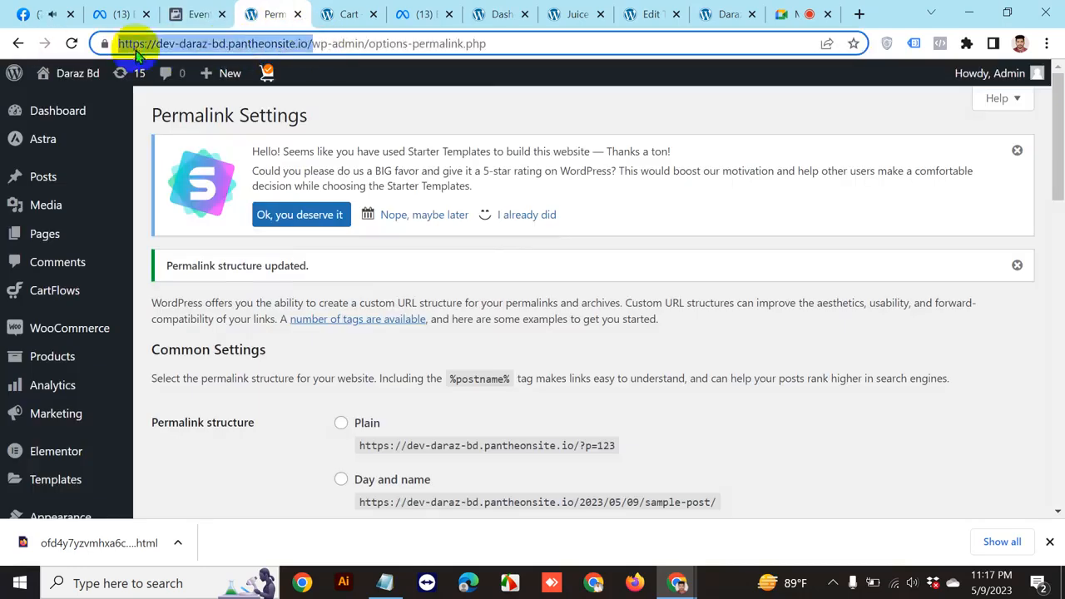
pyautogui.rightClick(137, 50)
pyautogui.click(179, 164)
pyautogui.click(197, 14)
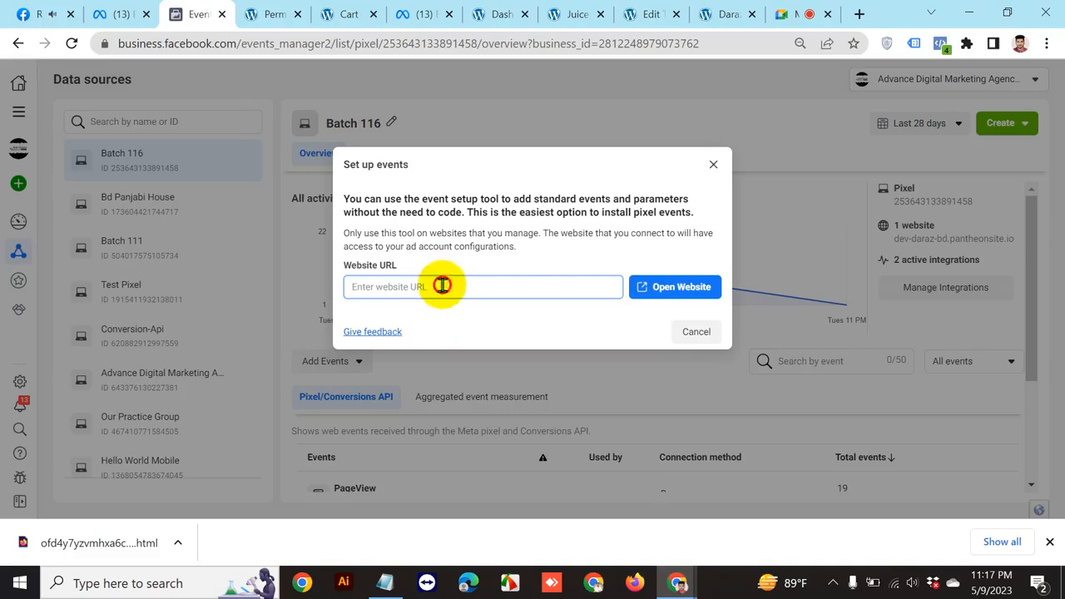
pyautogui.rightClick(442, 286)
pyautogui.click(535, 392)
pyautogui.click(694, 293)
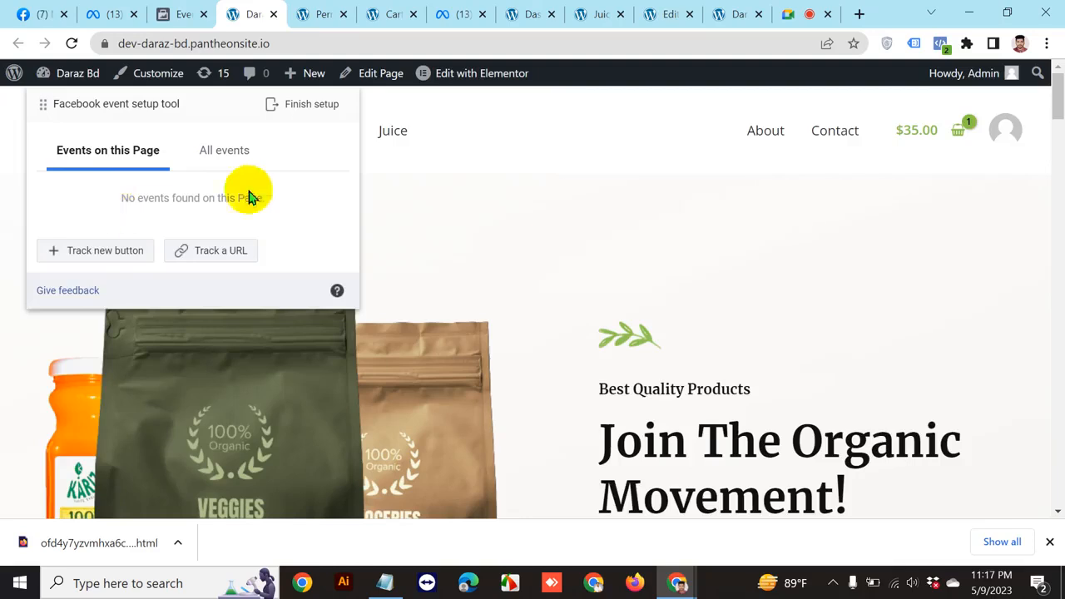
# Delete the existing View content event triggered by URLs containing "product" from the list of all events
pyautogui.click(227, 151)
pyautogui.scroll(-2, 265, 241)
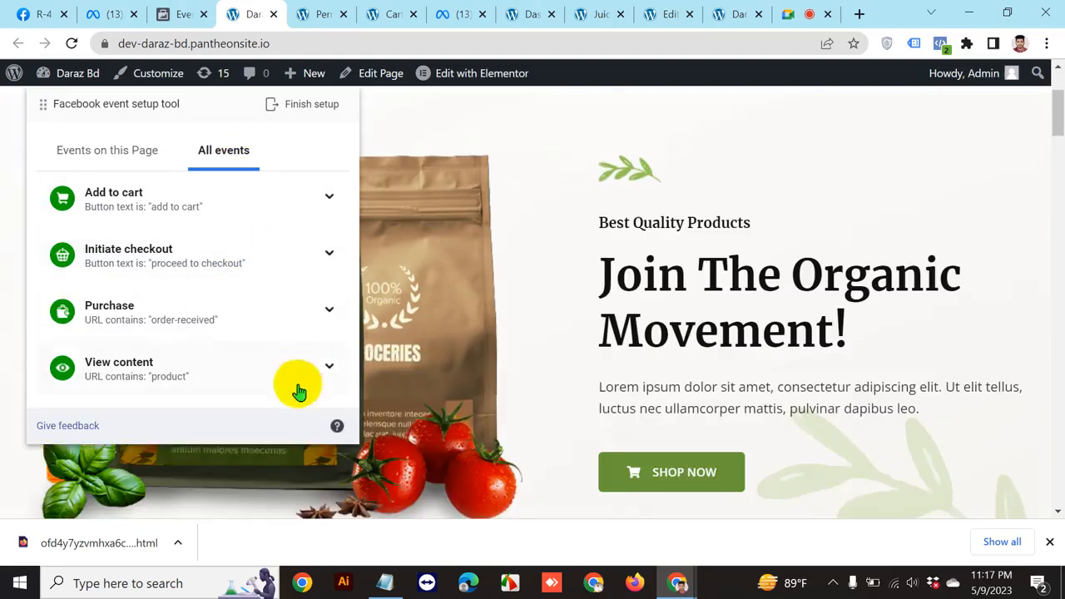
pyautogui.click(329, 367)
pyautogui.scroll(-6, 174, 369)
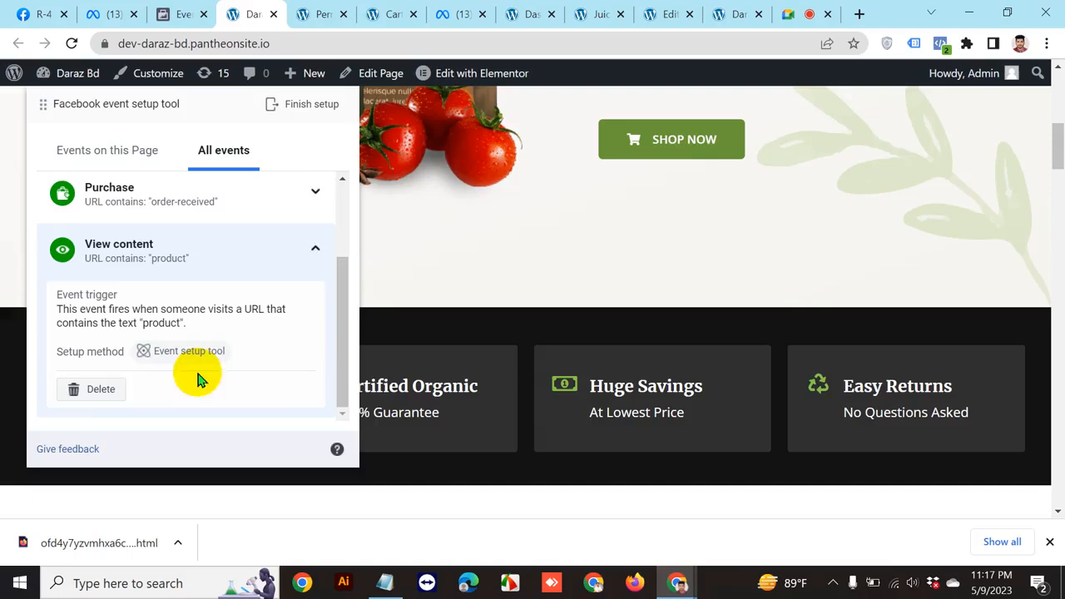
pyautogui.click(90, 389)
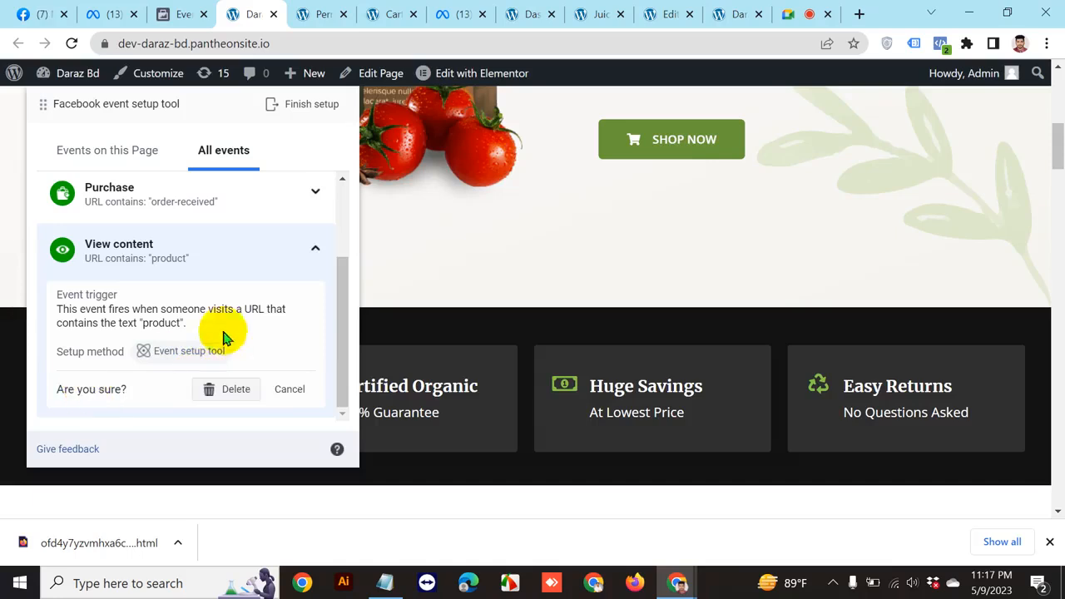
pyautogui.click(235, 391)
# Delete the existing Add to cart event triggered by the "add to cart" button text
pyautogui.scroll(2, 266, 285)
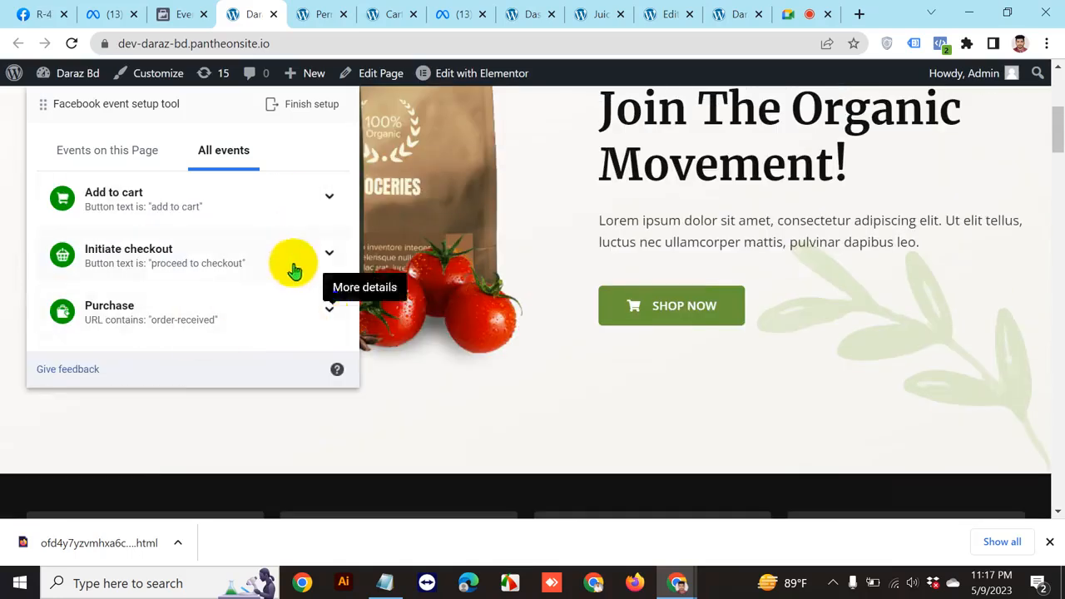
pyautogui.click(331, 194)
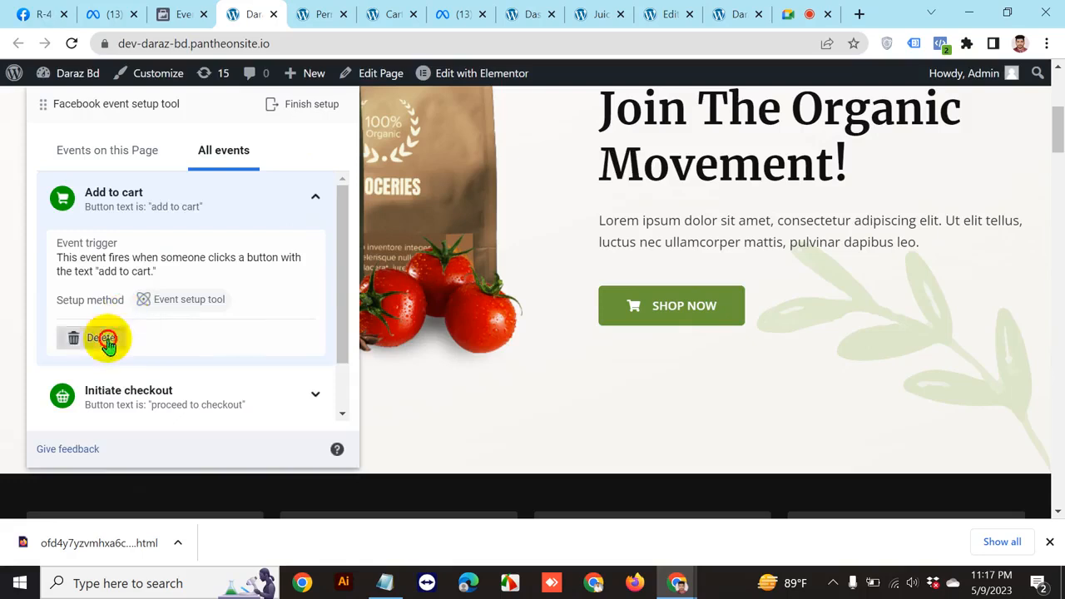
pyautogui.click(106, 338)
pyautogui.click(278, 338)
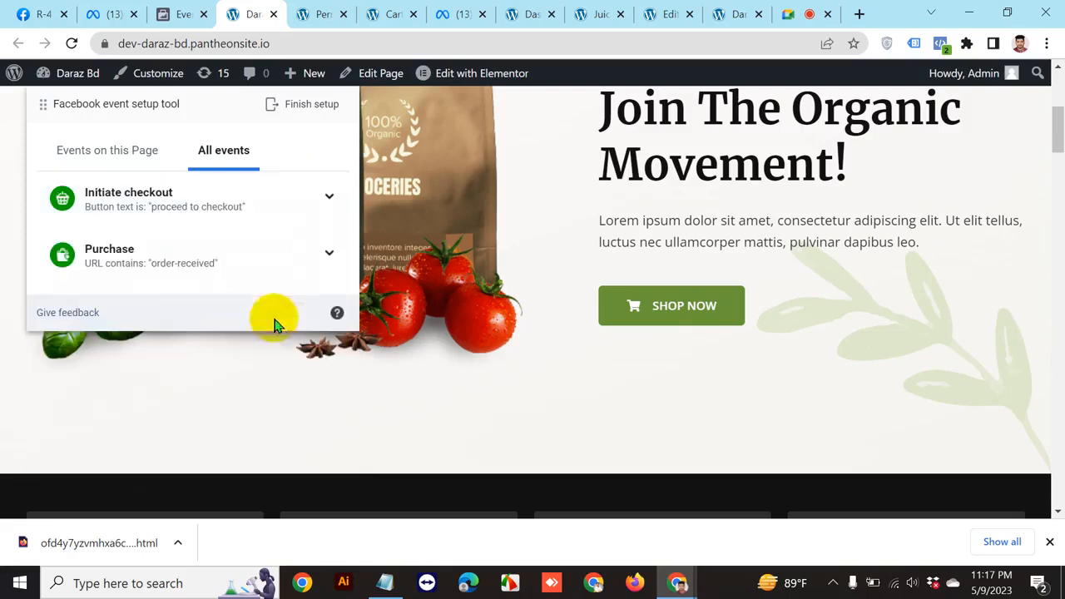
# Return to the current page's events and open the Assorted Coffee product from the Best Selling Products
pyautogui.click(93, 154)
pyautogui.scroll(-4, 369, 288)
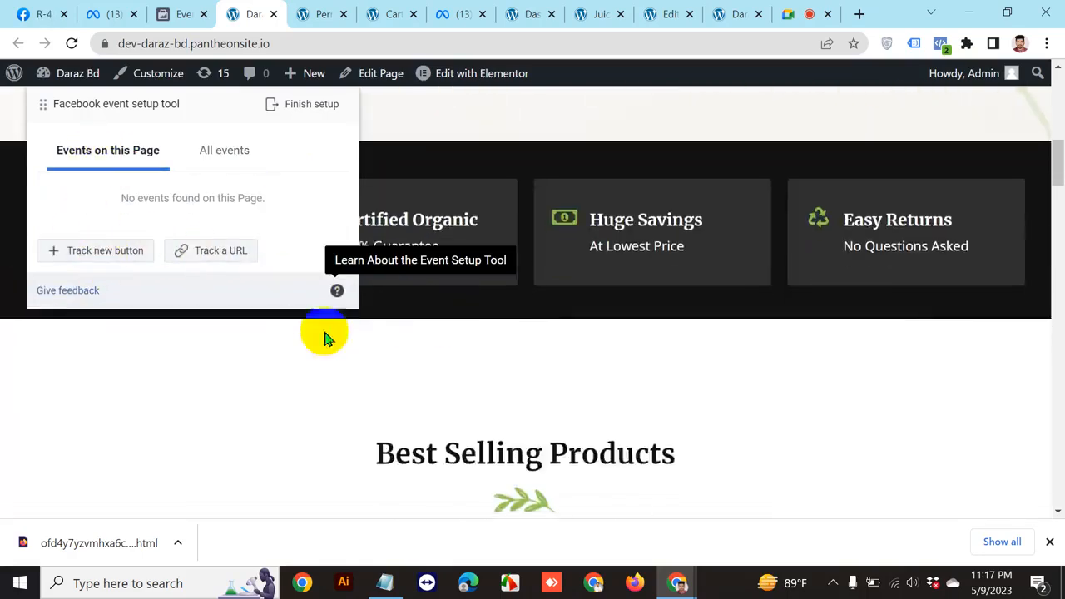
pyautogui.scroll(-1, 325, 339)
pyautogui.scroll(-2, 369, 374)
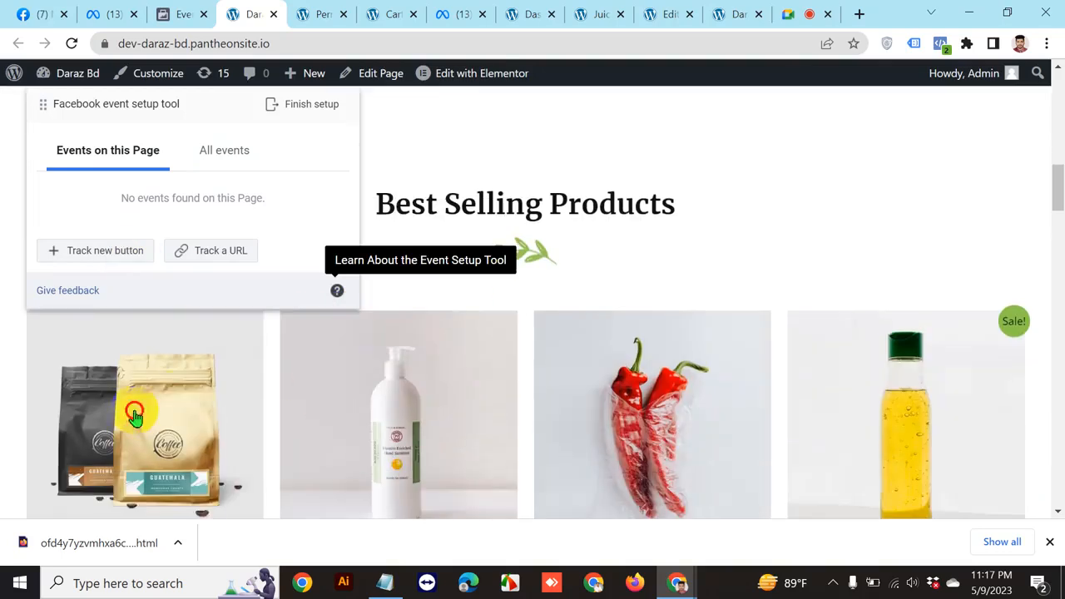
pyautogui.click(422, 334)
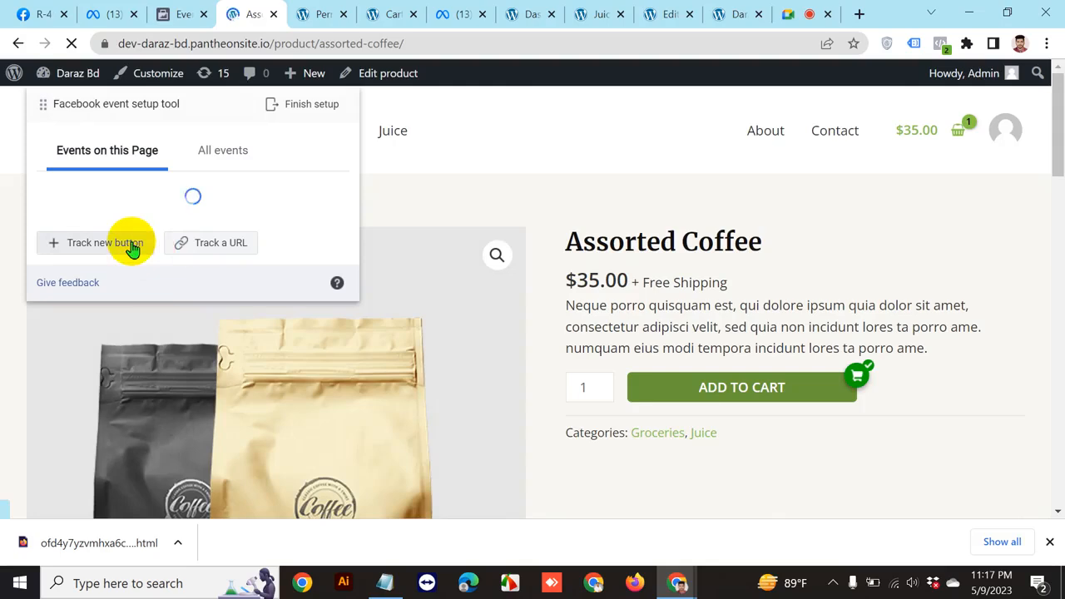
pyautogui.click(204, 244)
pyautogui.click(80, 212)
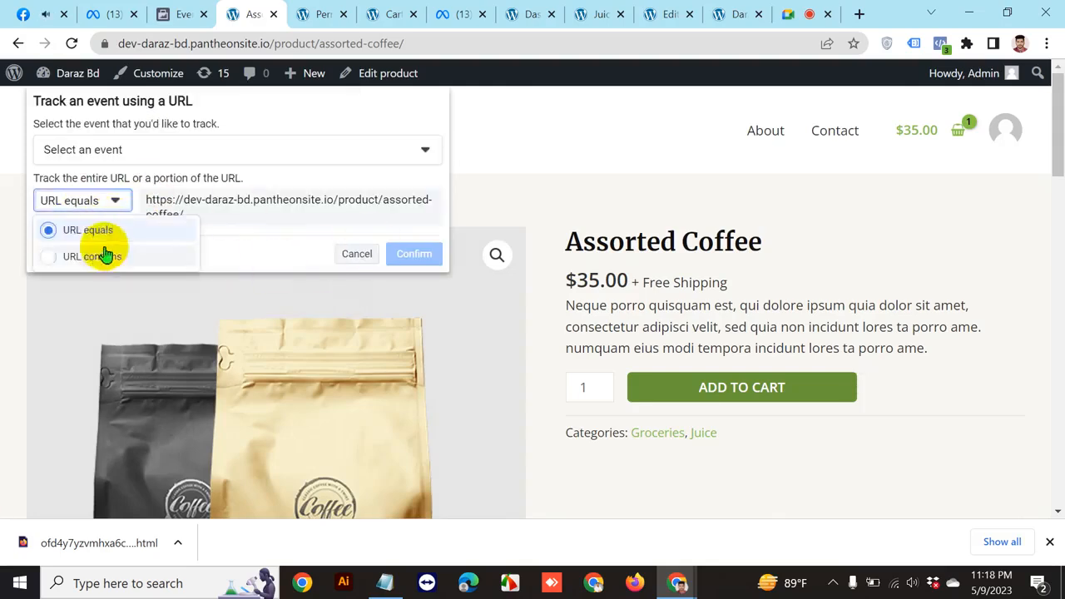
pyautogui.click(100, 252)
pyautogui.click(303, 219)
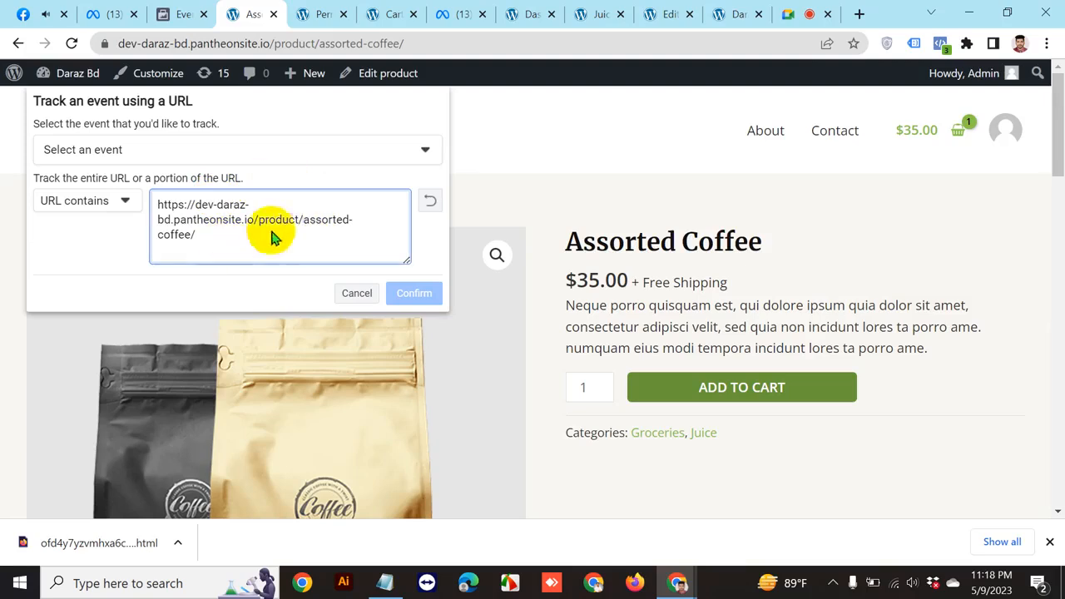
pyautogui.press('BackSpace')
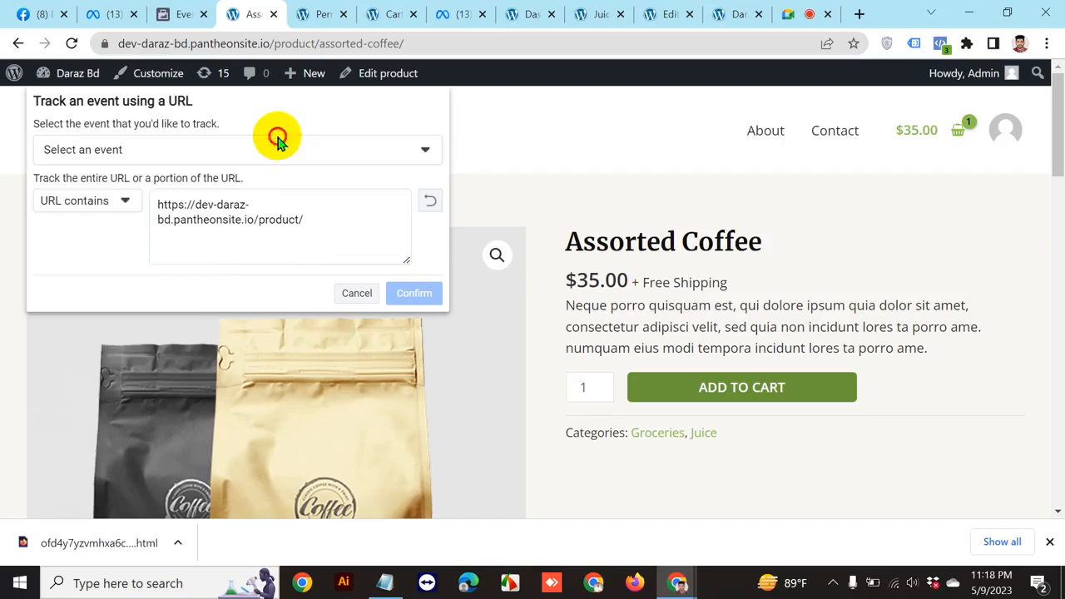
# Assign the View content event to the product URL rule and confirm it
pyautogui.click(277, 142)
pyautogui.scroll(-5, 155, 238)
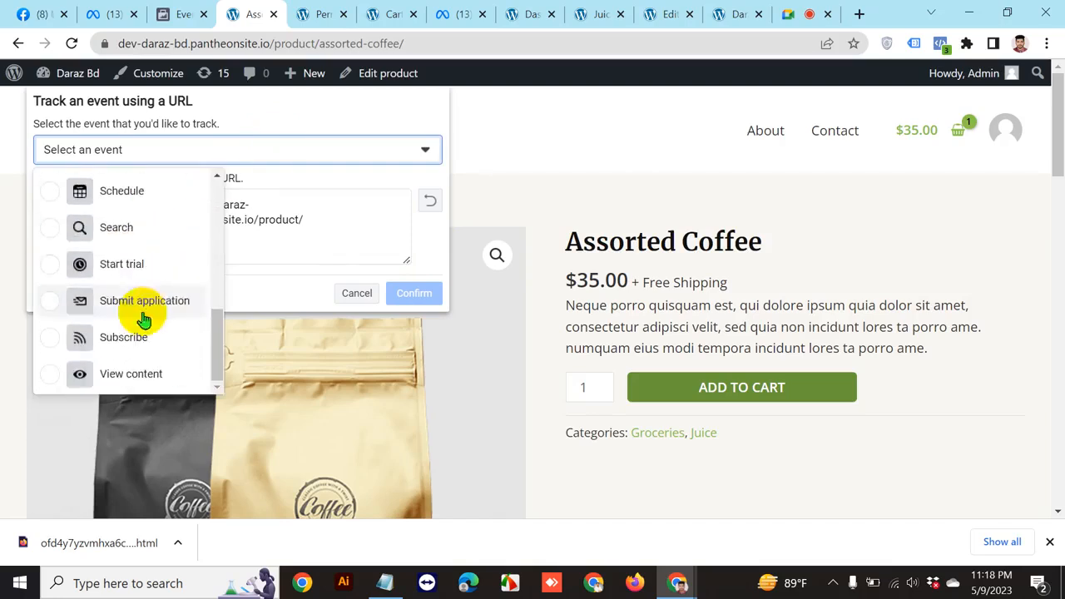
pyautogui.click(131, 374)
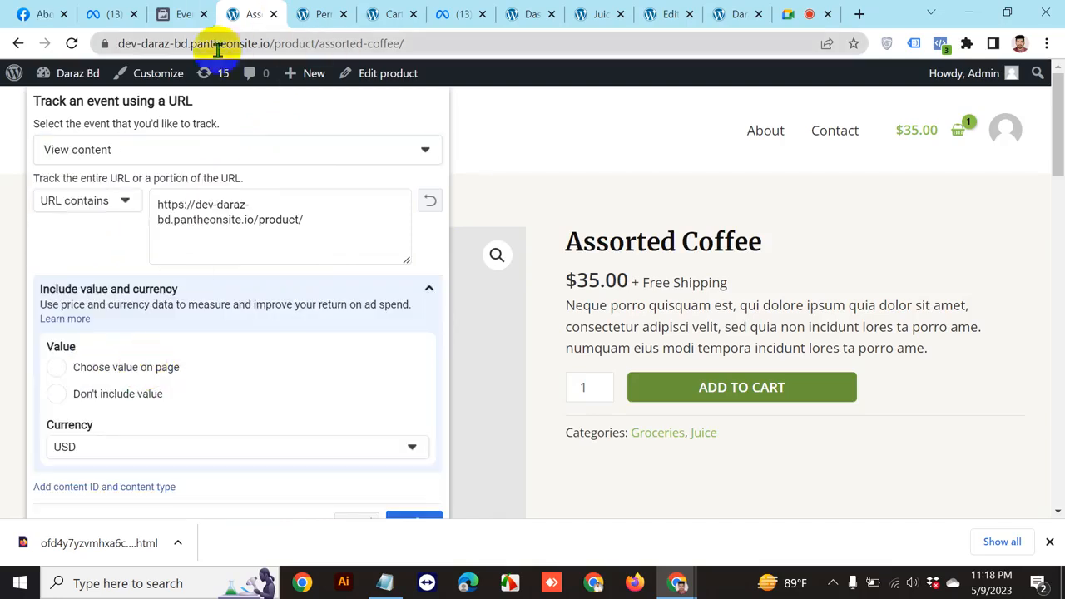
pyautogui.scroll(-4, 266, 308)
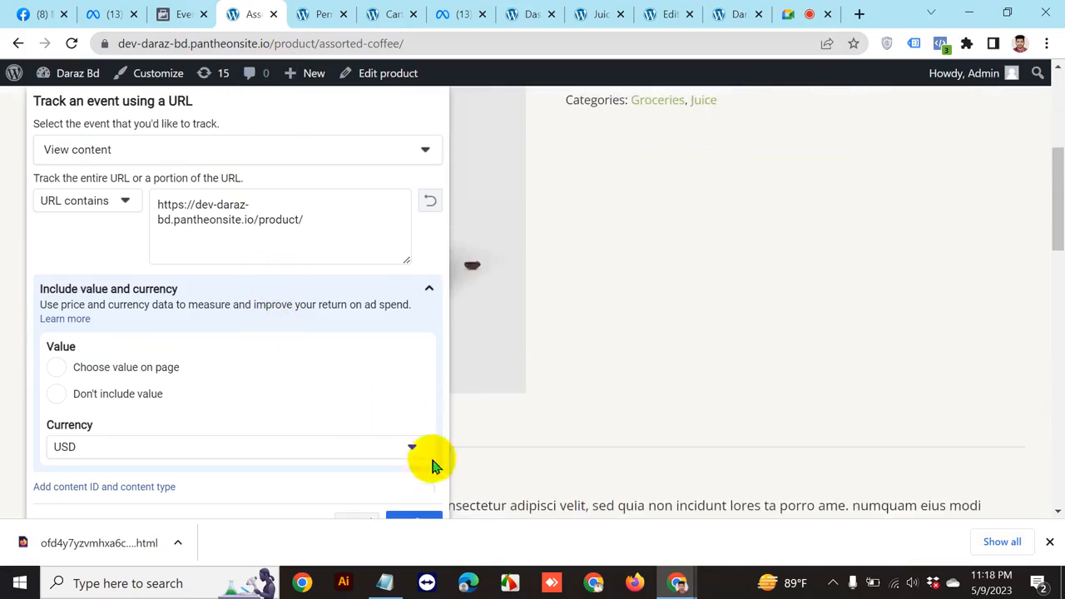
pyautogui.scroll(-2, 463, 491)
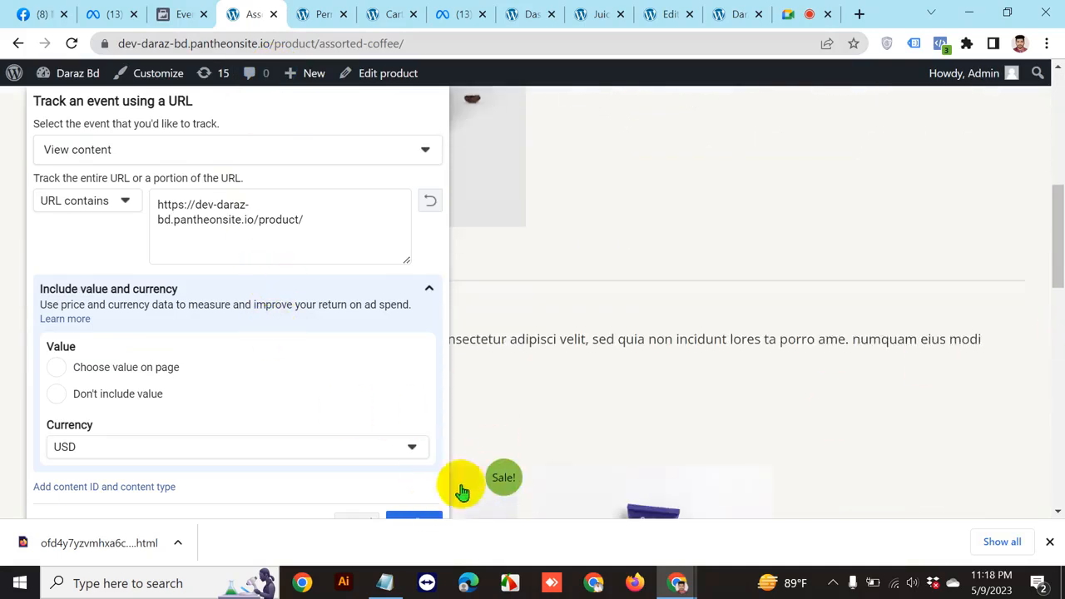
pyautogui.click(425, 519)
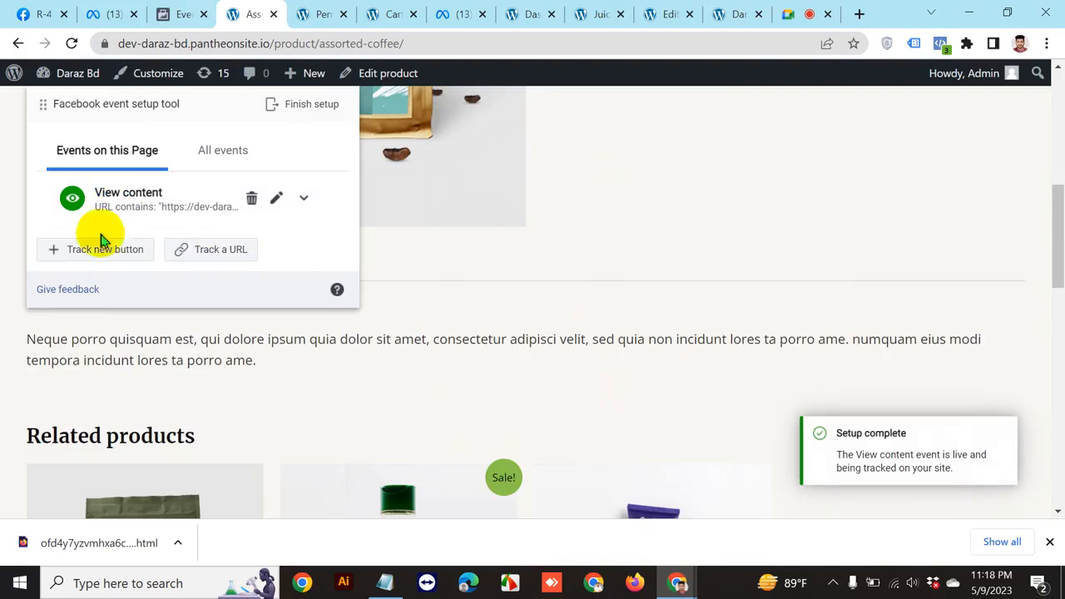
# Add one more Assorted Coffee to the store cart and view the cart
pyautogui.scroll(-3, 675, 333)
pyautogui.scroll(10, 662, 316)
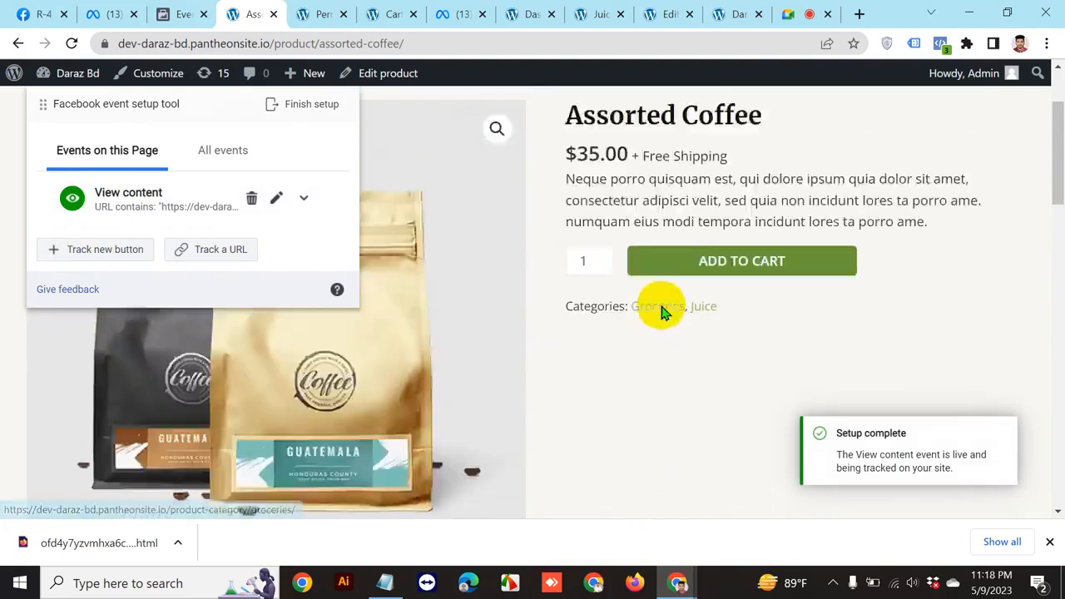
pyautogui.click(703, 389)
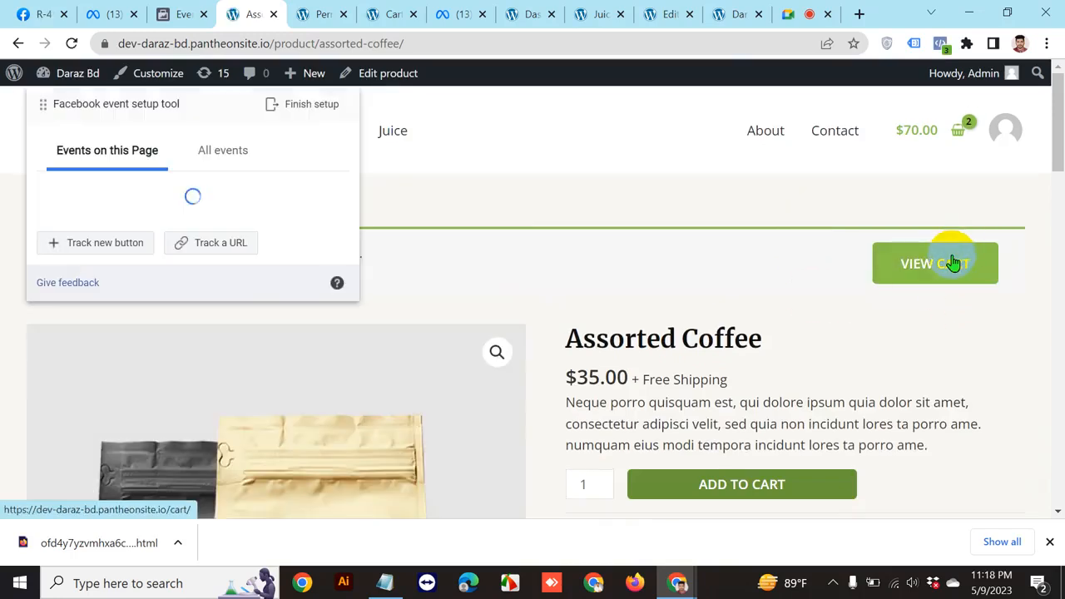
pyautogui.click(950, 265)
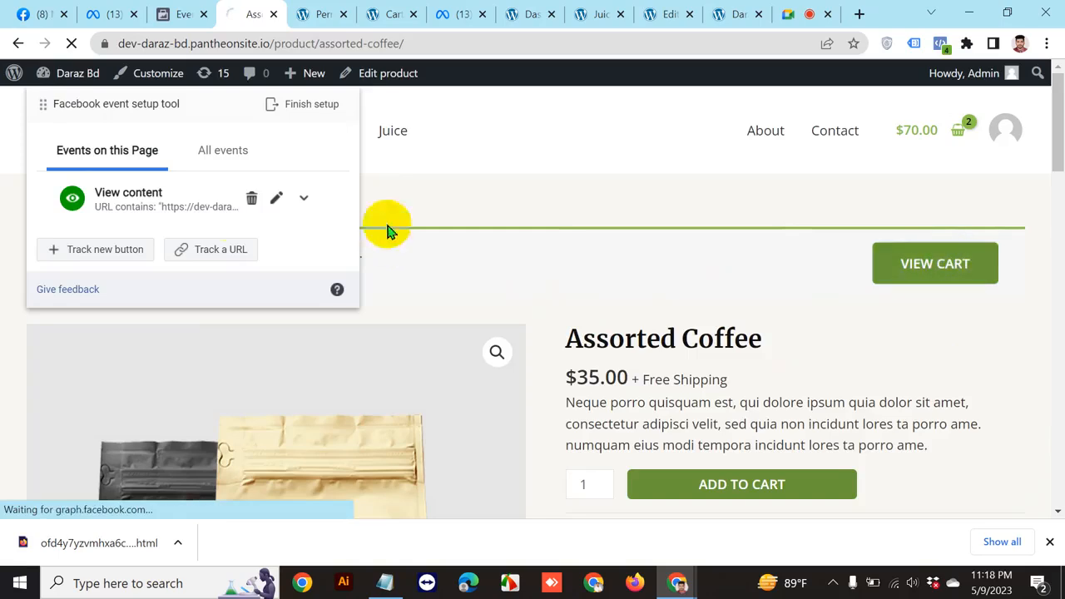
pyautogui.click(240, 250)
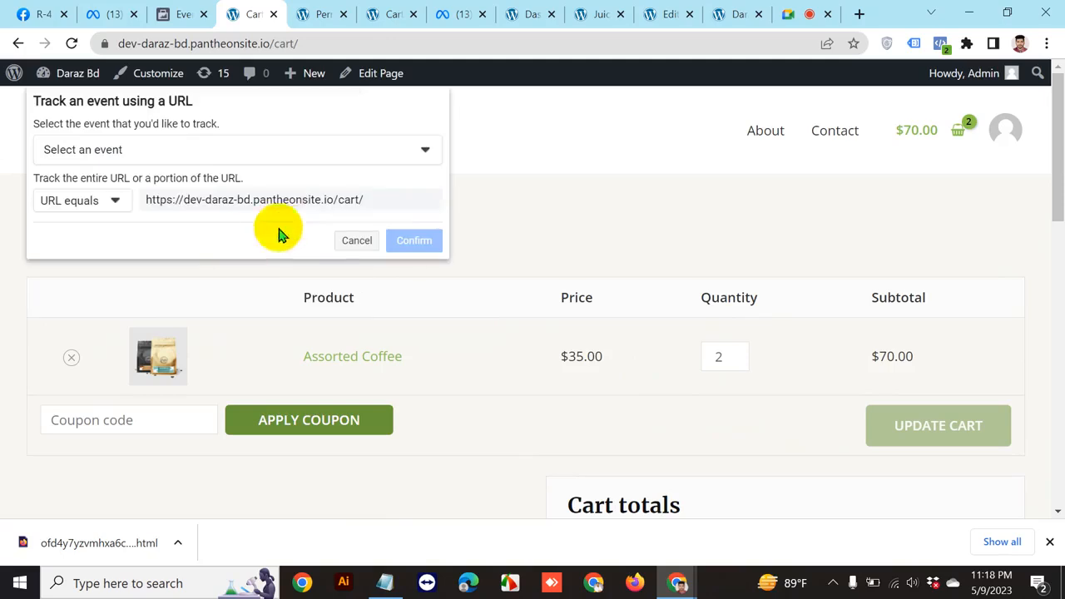
pyautogui.click(107, 200)
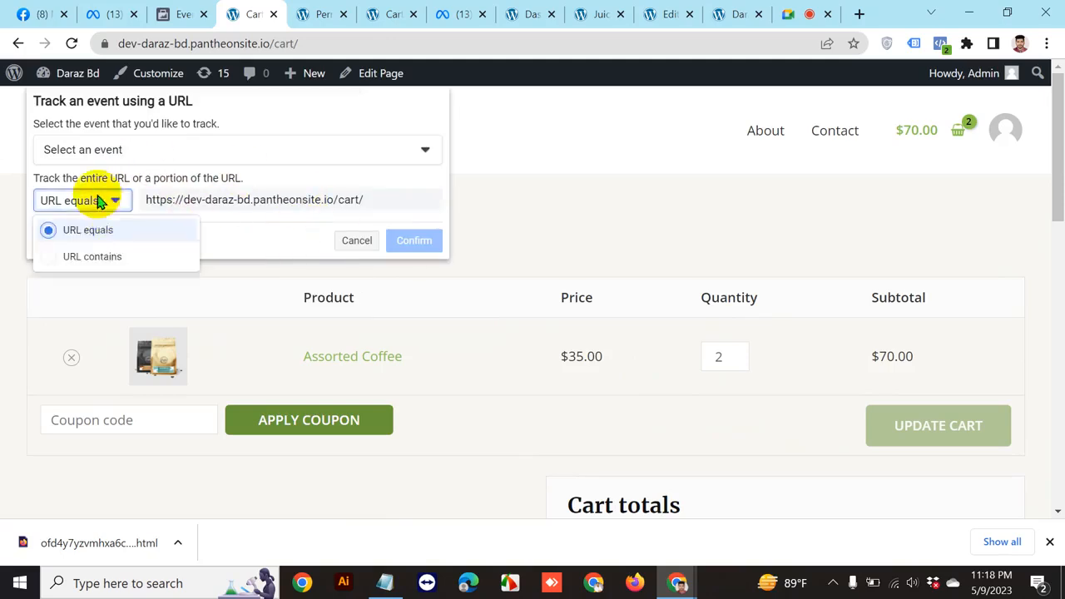
pyautogui.click(107, 256)
pyautogui.click(178, 149)
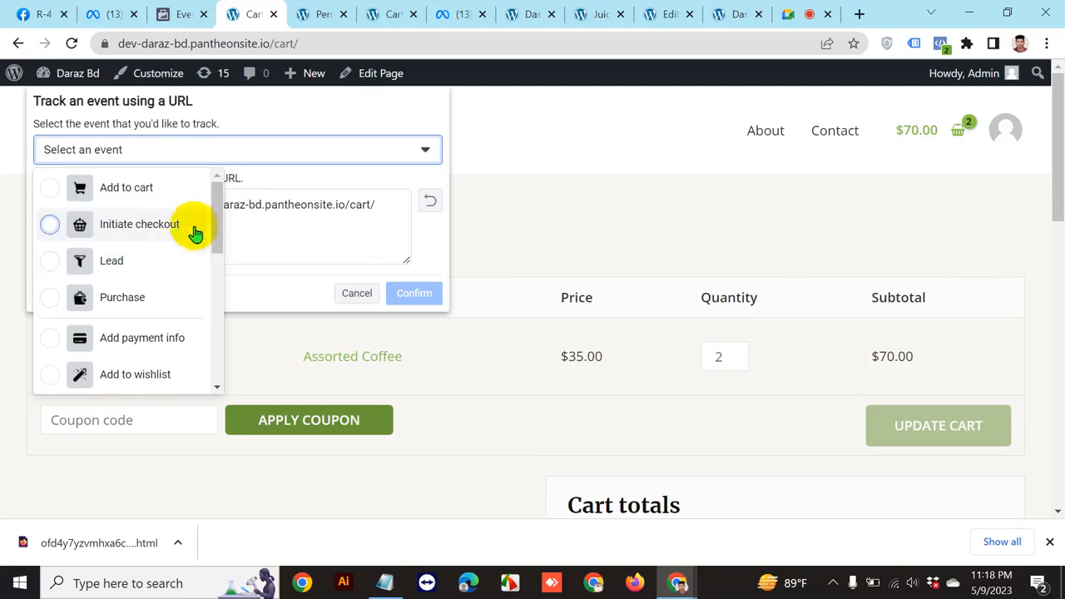
pyautogui.moveTo(218, 215); pyautogui.dragTo(192, 190)
pyautogui.click(190, 189)
pyautogui.click(322, 207)
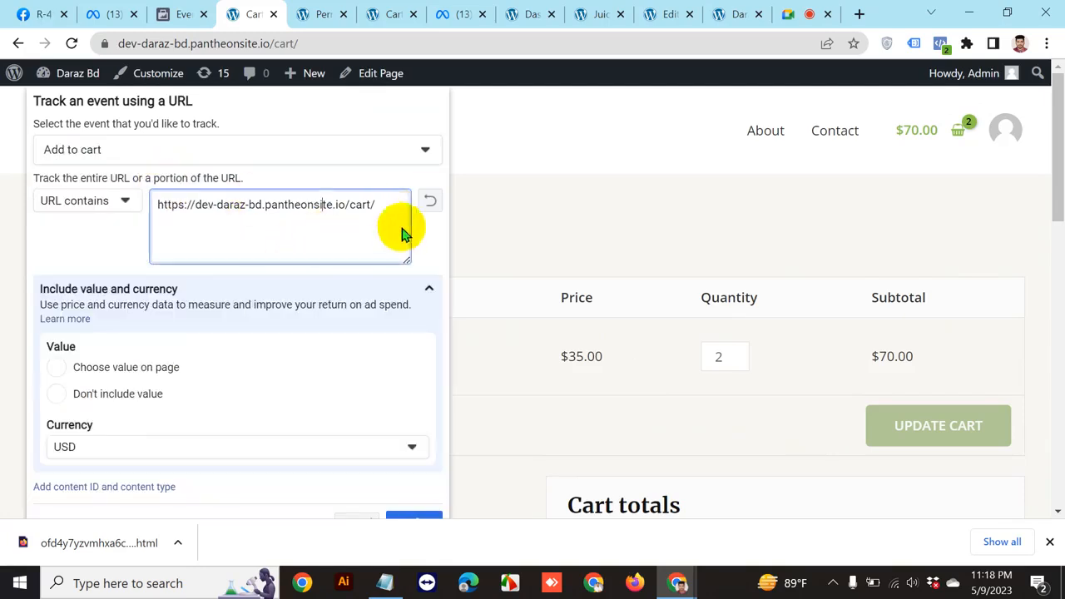
pyautogui.scroll(-2, 416, 333)
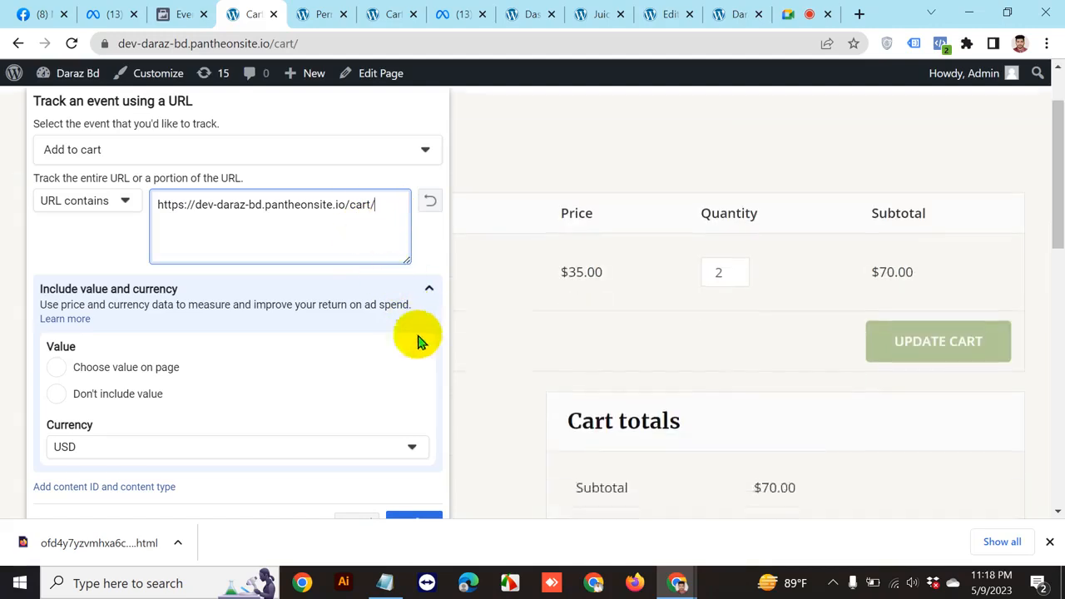
pyautogui.click(432, 517)
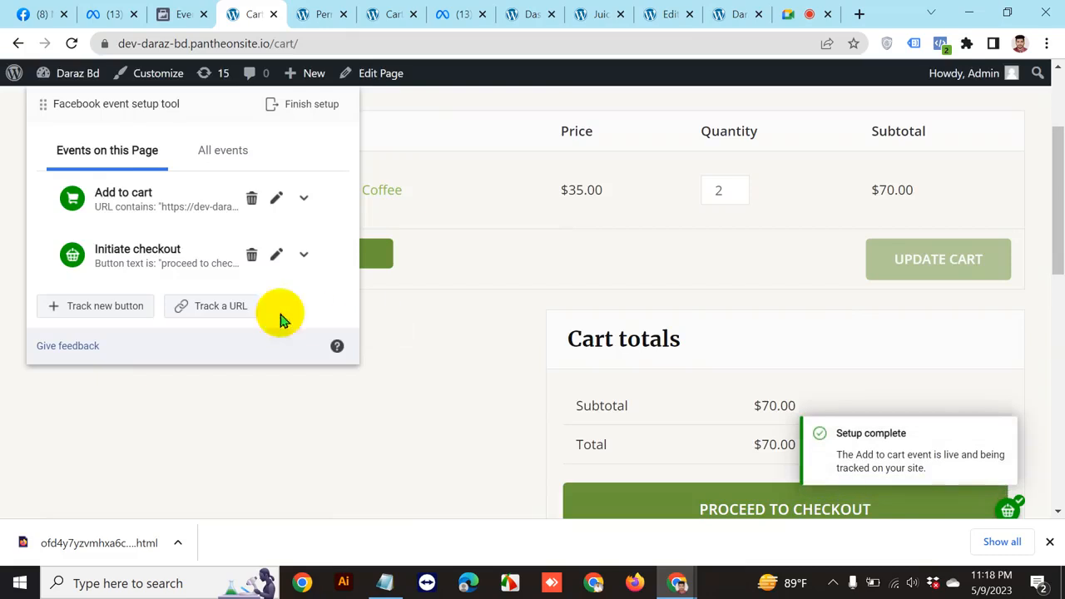
# Review the added and deleted events, finish the event setup and return to Events Manager
pyautogui.click(303, 105)
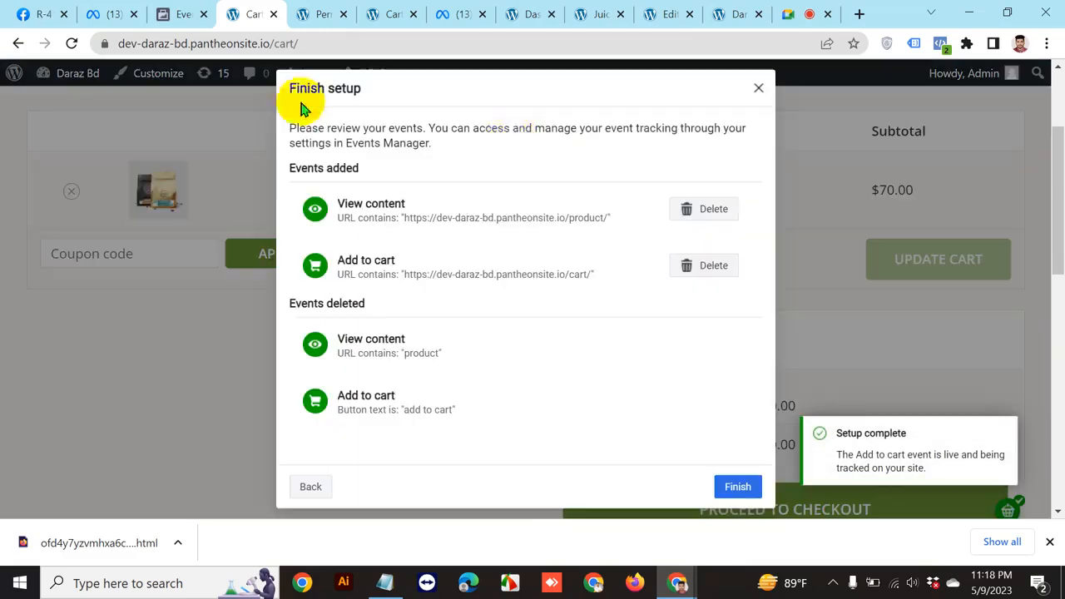
pyautogui.click(738, 491)
pyautogui.click(682, 354)
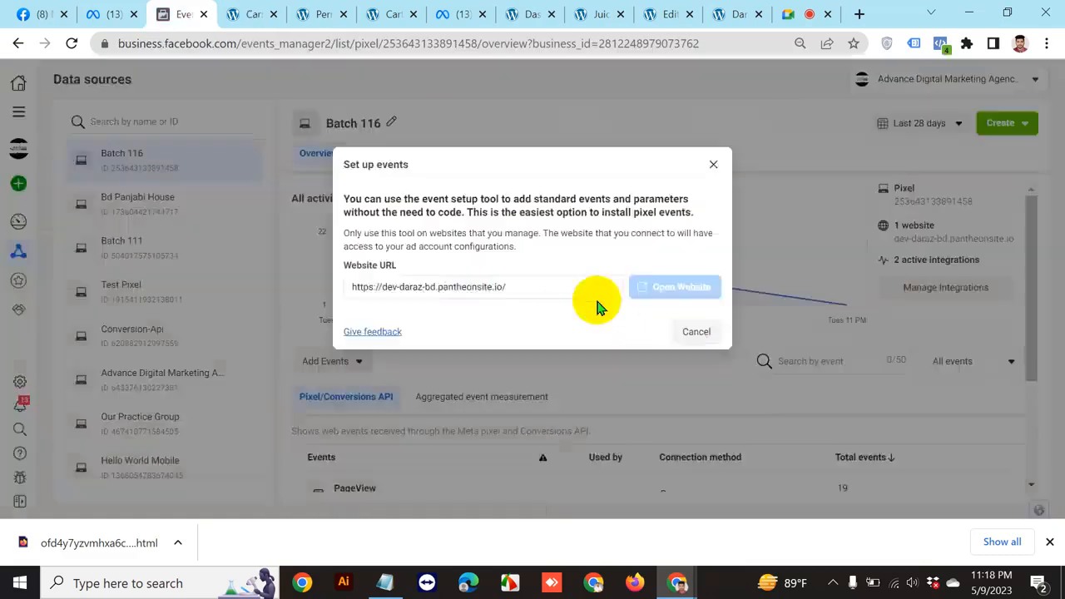
# Reload the Batch 116 overview in Events Manager and review its list of tracked events
pyautogui.scroll(-2, 682, 350)
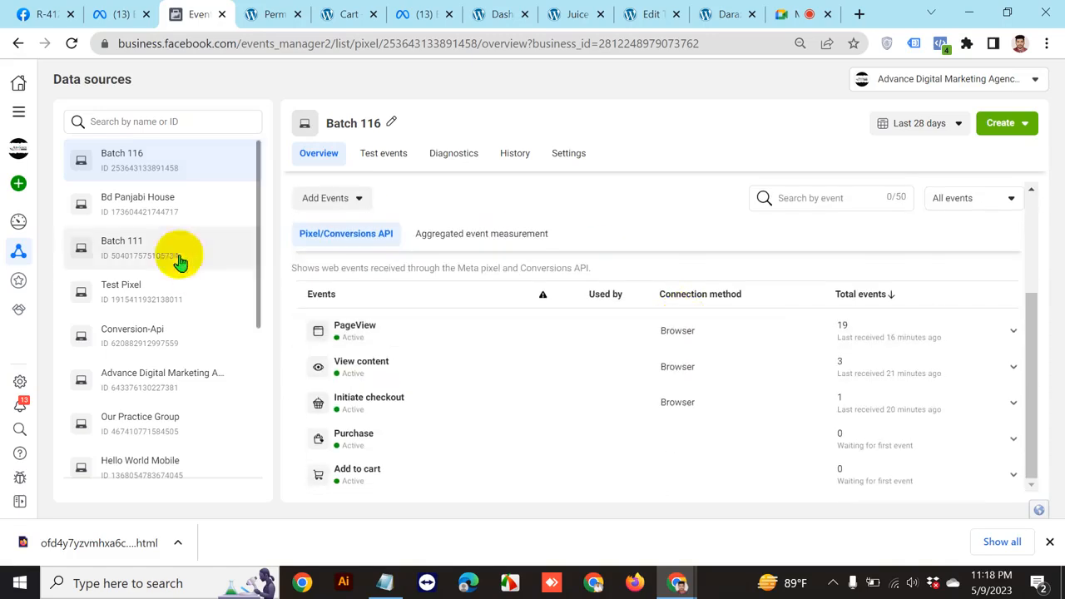
pyautogui.click(72, 43)
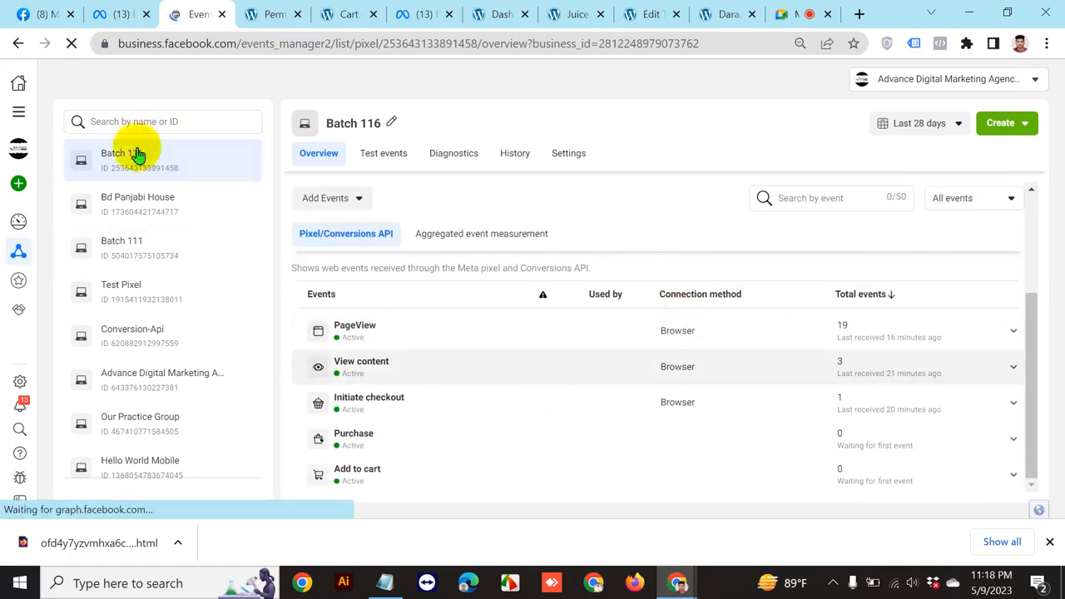
pyautogui.click(272, 23)
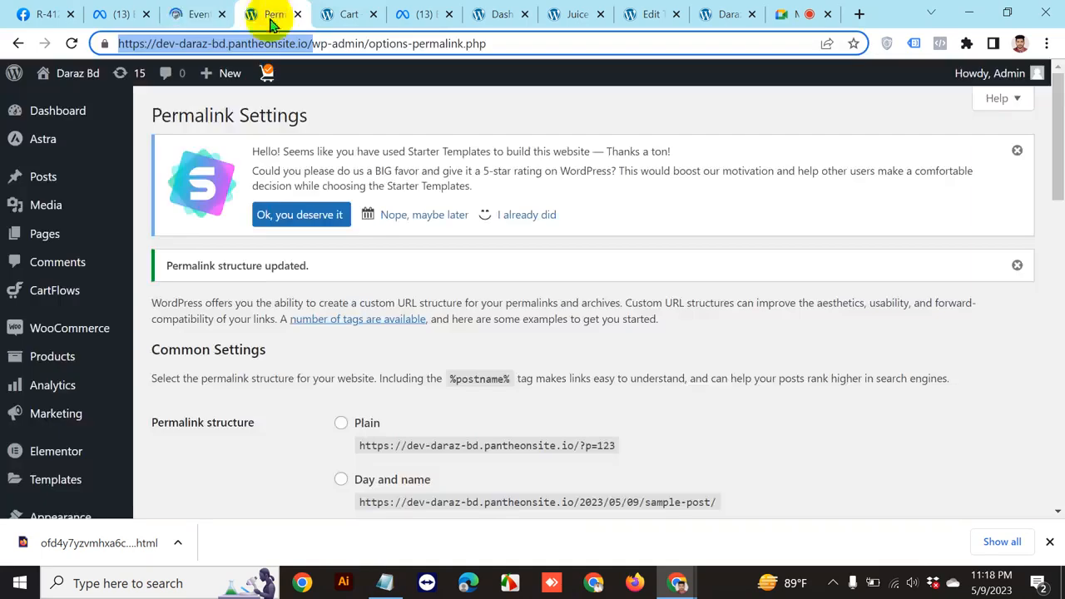
pyautogui.scroll(-3, 586, 433)
pyautogui.hotkey('ctrl', 'Tab')
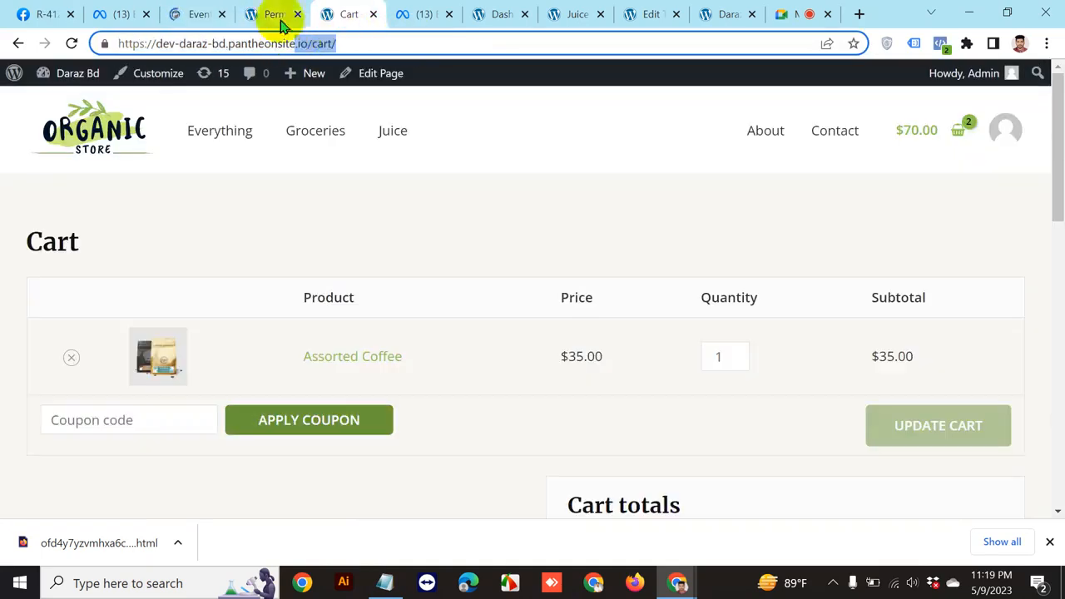
pyautogui.click(181, 15)
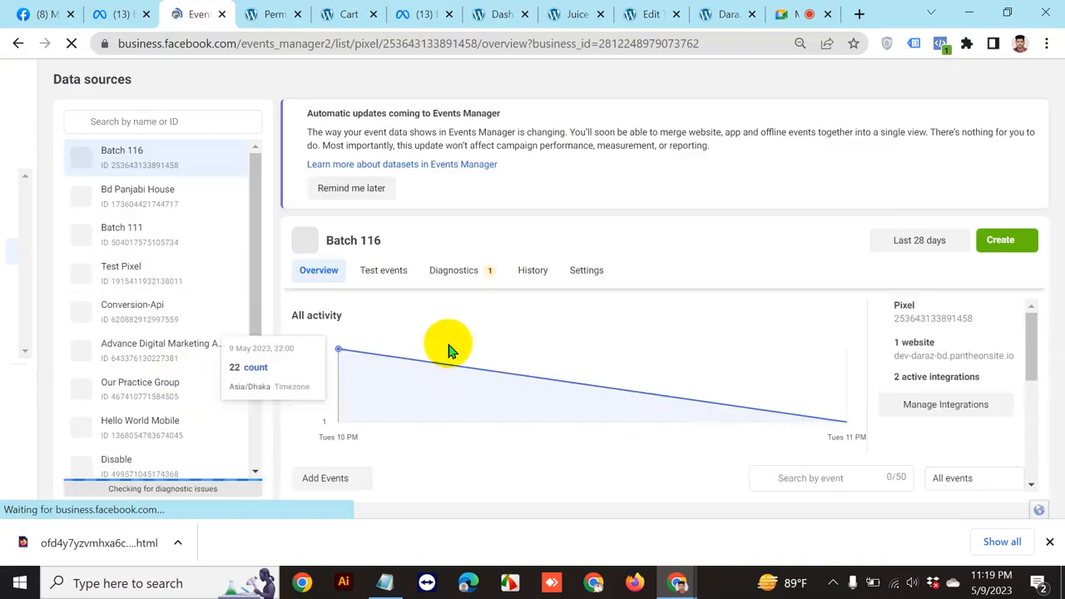
pyautogui.scroll(-5, 603, 369)
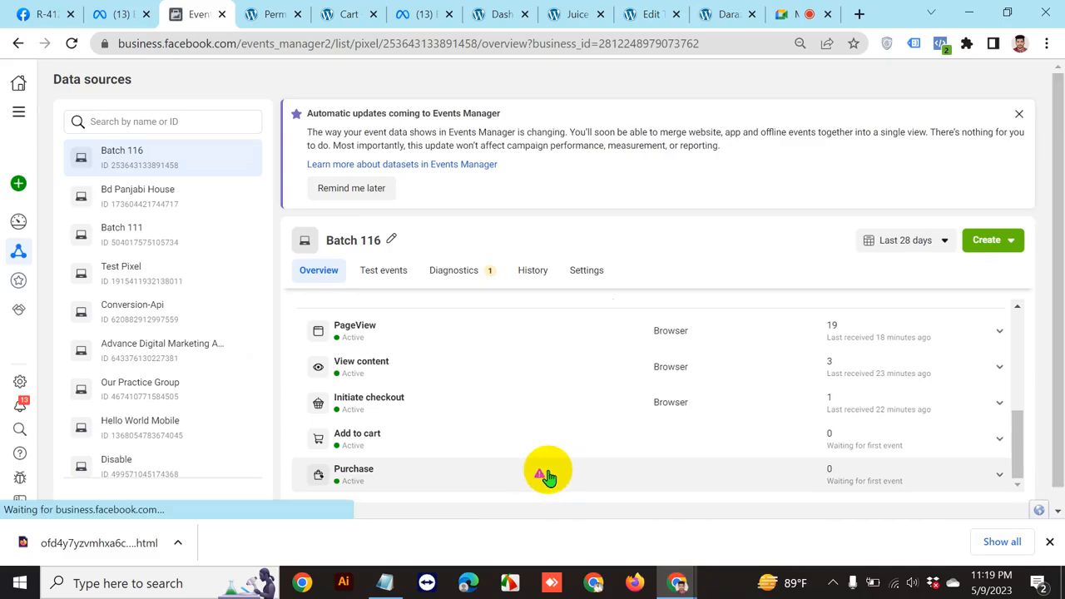
# Inspect the Purchase event's diagnostic issue and expand the guidance on how to fix it
pyautogui.moveTo(543, 476)
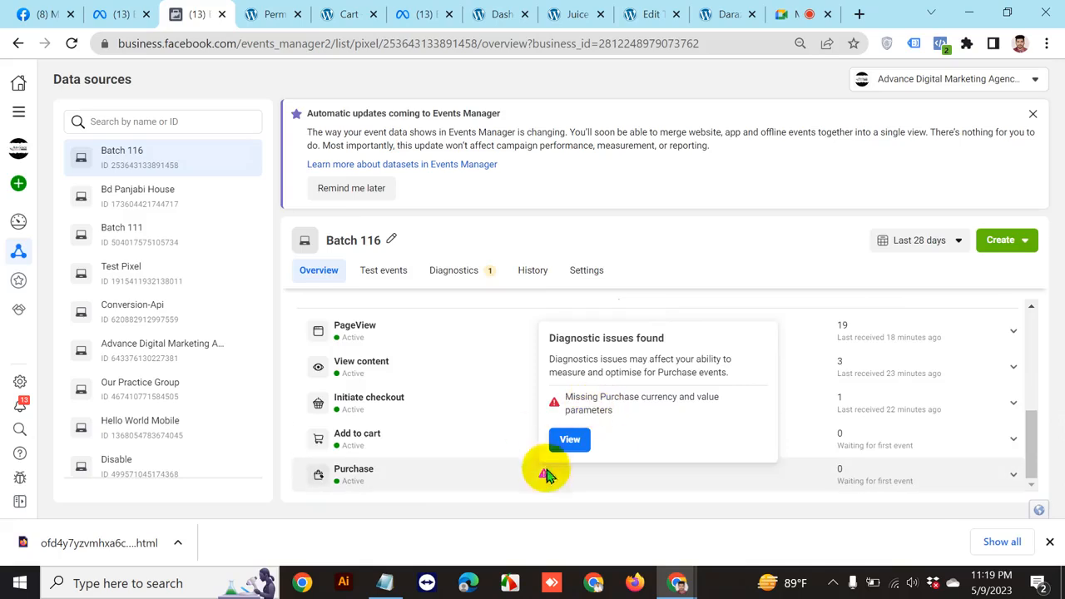
pyautogui.click(483, 276)
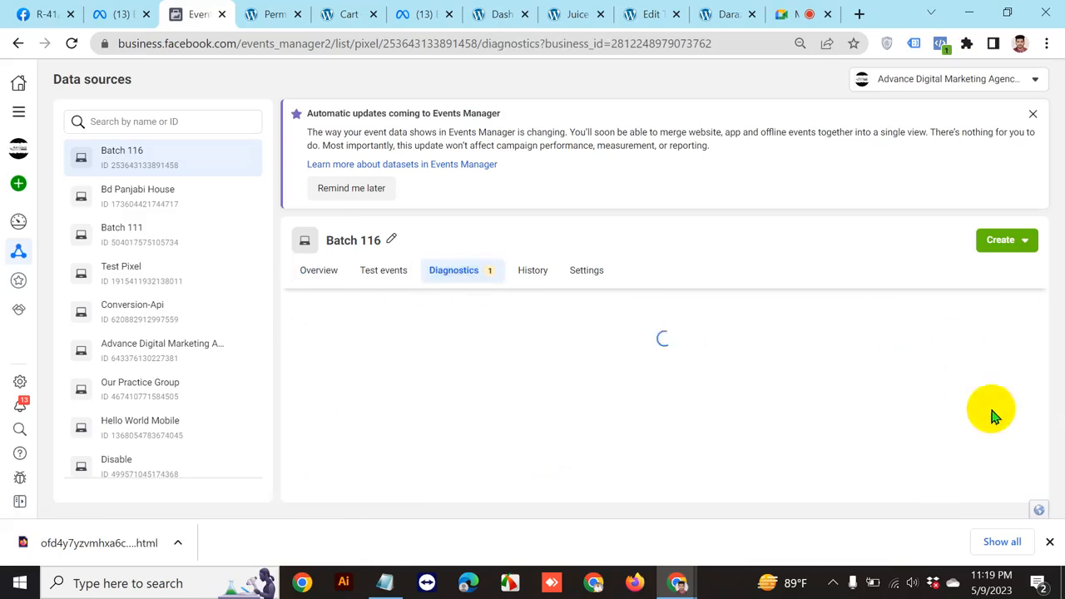
pyautogui.scroll(-1, 985, 405)
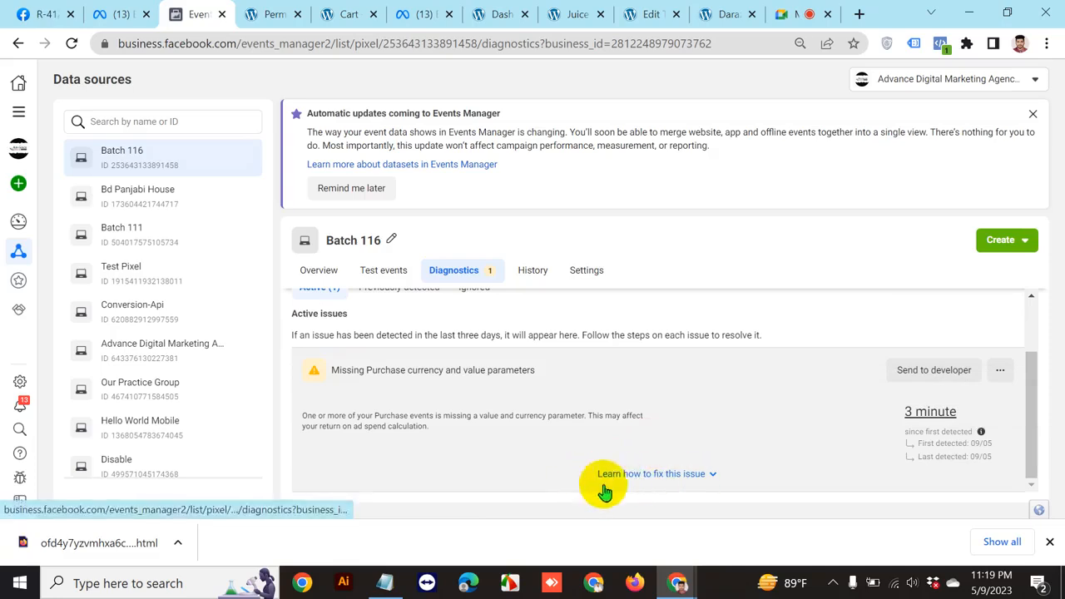
pyautogui.click(718, 473)
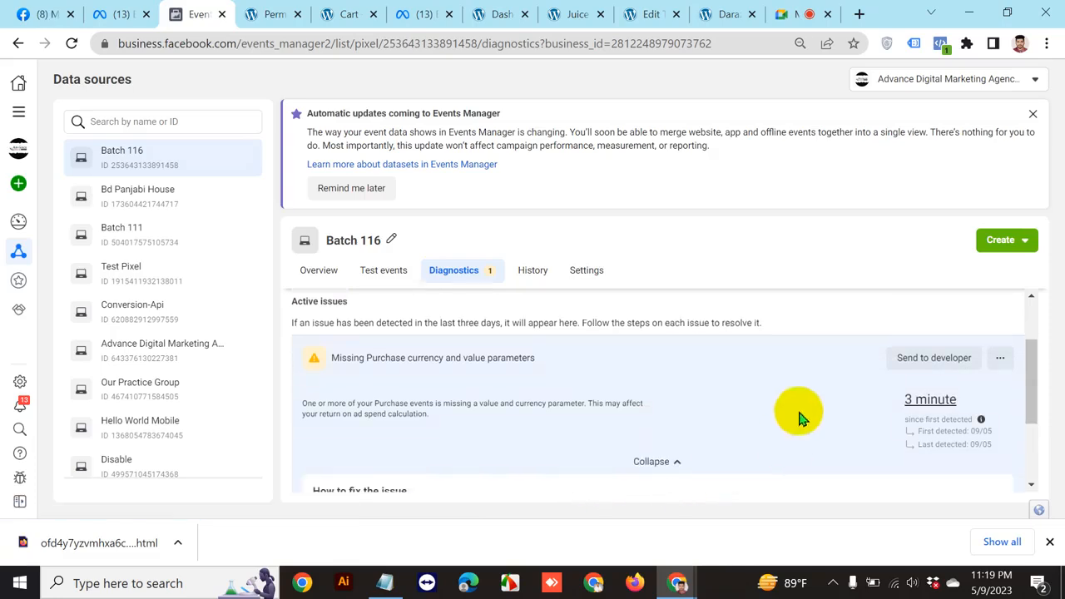
pyautogui.scroll(-2, 832, 416)
pyautogui.click(957, 399)
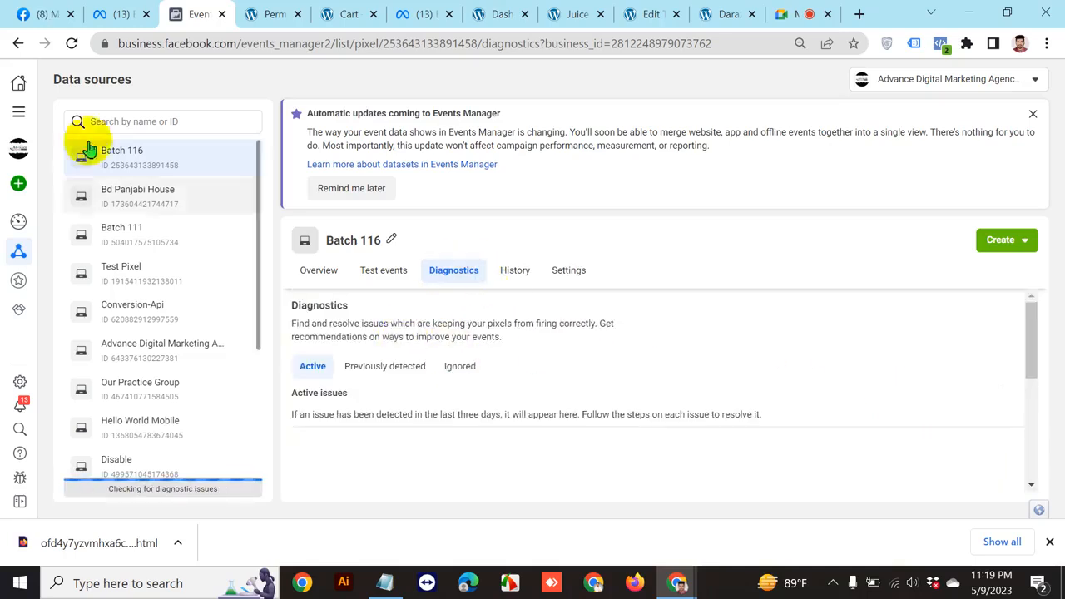
# Return to the Batch 116 overview, refresh the page and check the status of each event
pyautogui.click(301, 266)
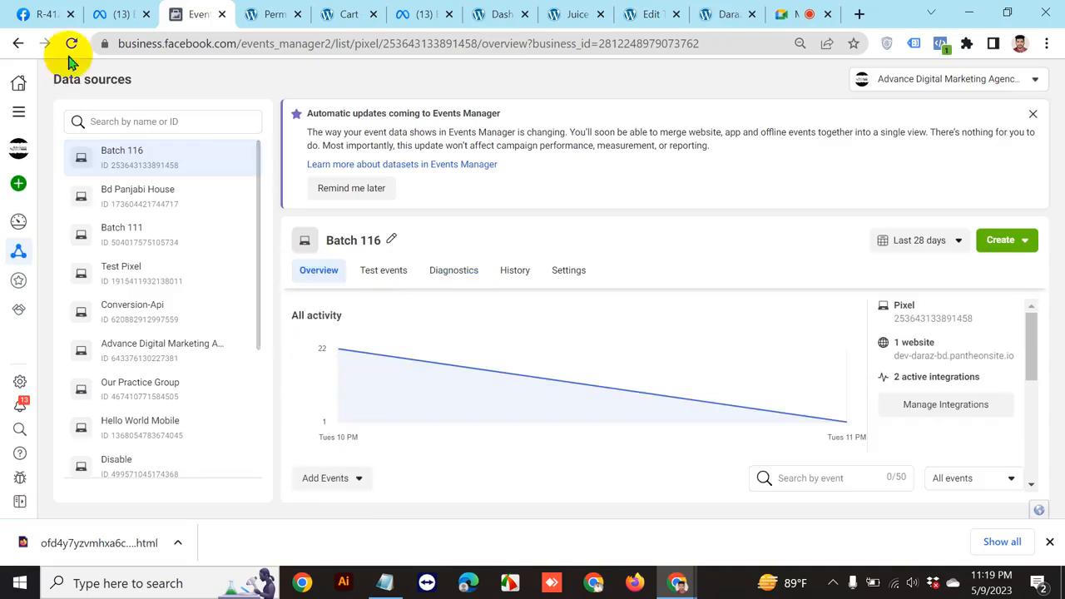
pyautogui.click(71, 46)
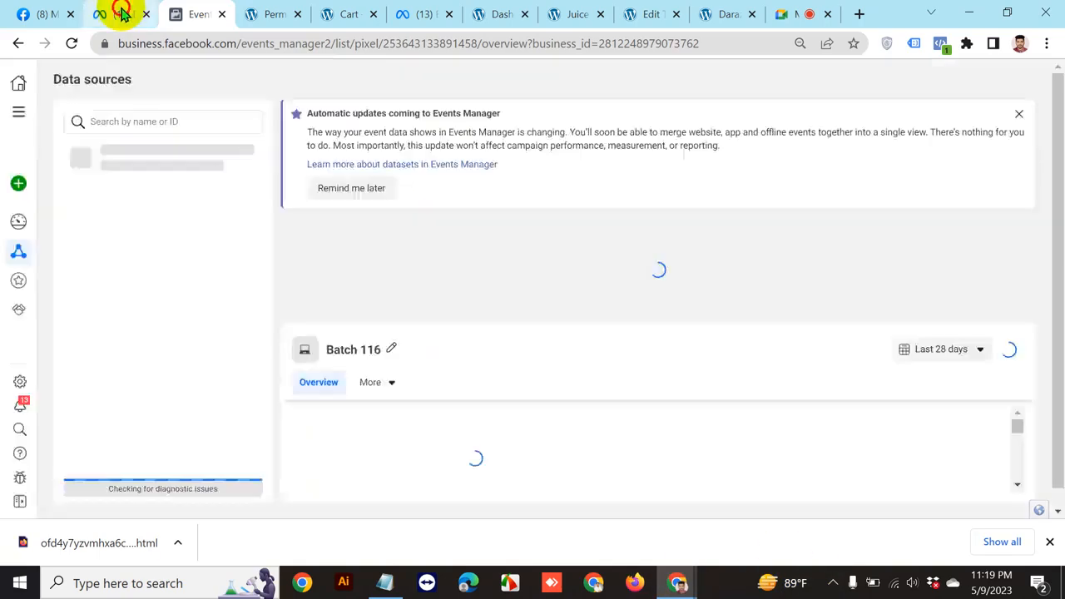
pyautogui.click(119, 14)
pyautogui.click(187, 14)
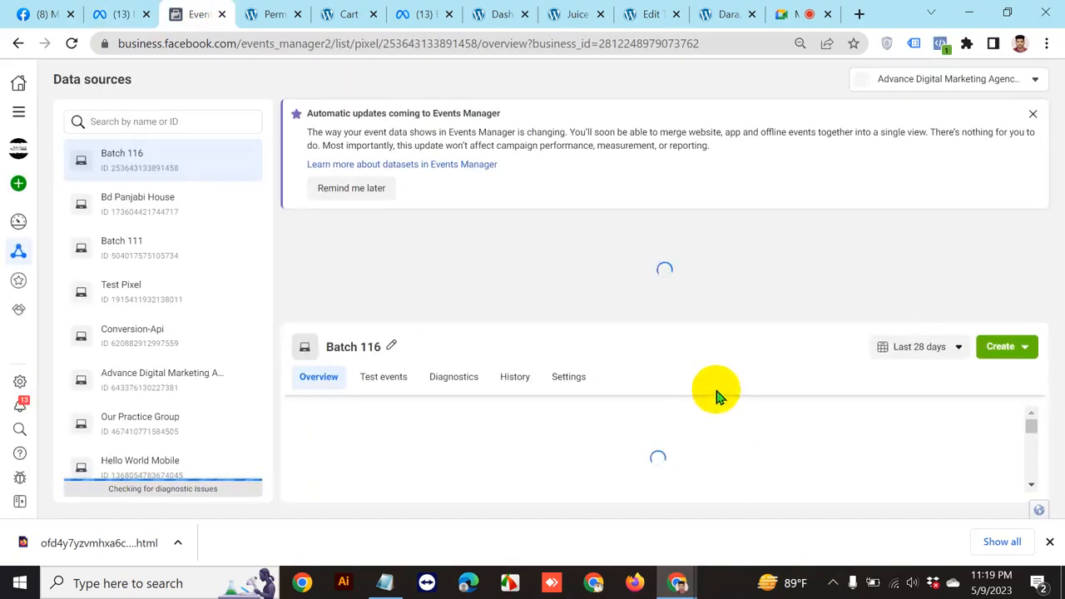
pyautogui.scroll(-5, 673, 392)
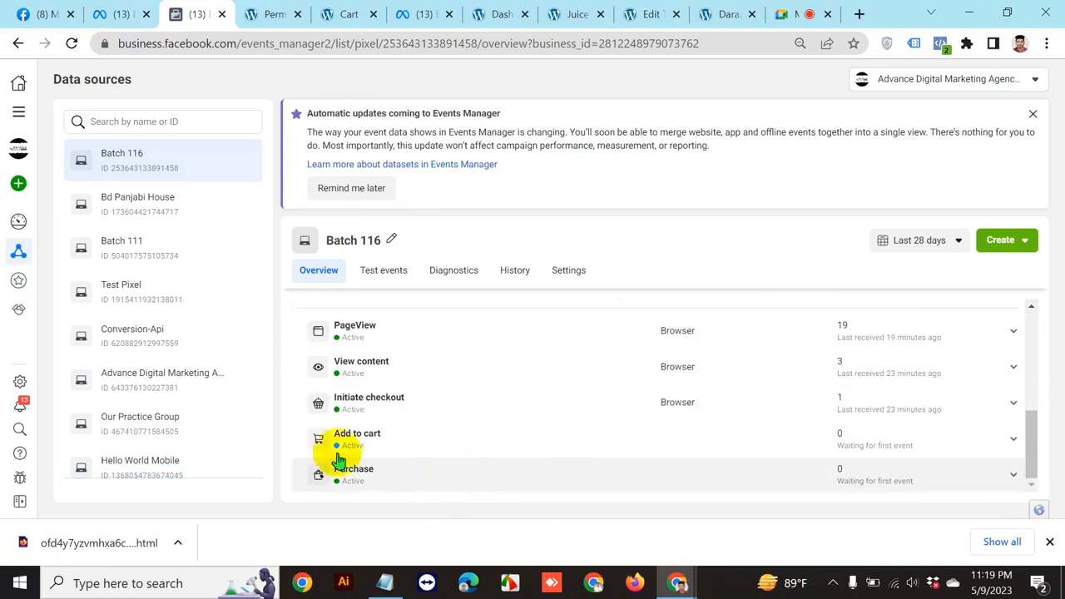
pyautogui.scroll(2, 500, 416)
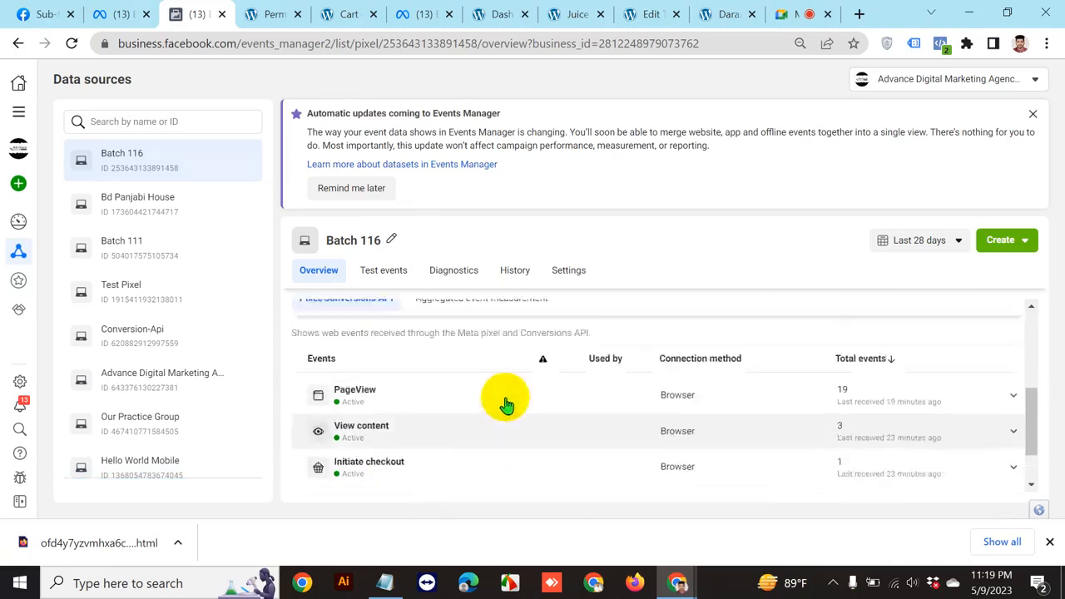
pyautogui.scroll(-2, 508, 400)
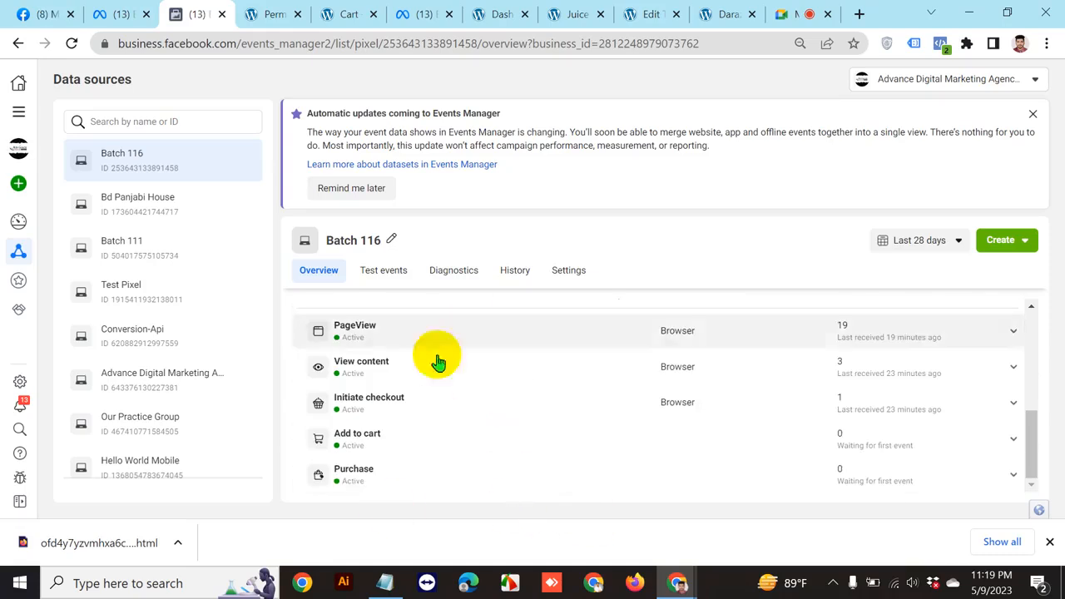
# Start a browser event test for Batch 116 by opening dev-daraz-bd.pantheonsite.io from Test events
pyautogui.click(388, 273)
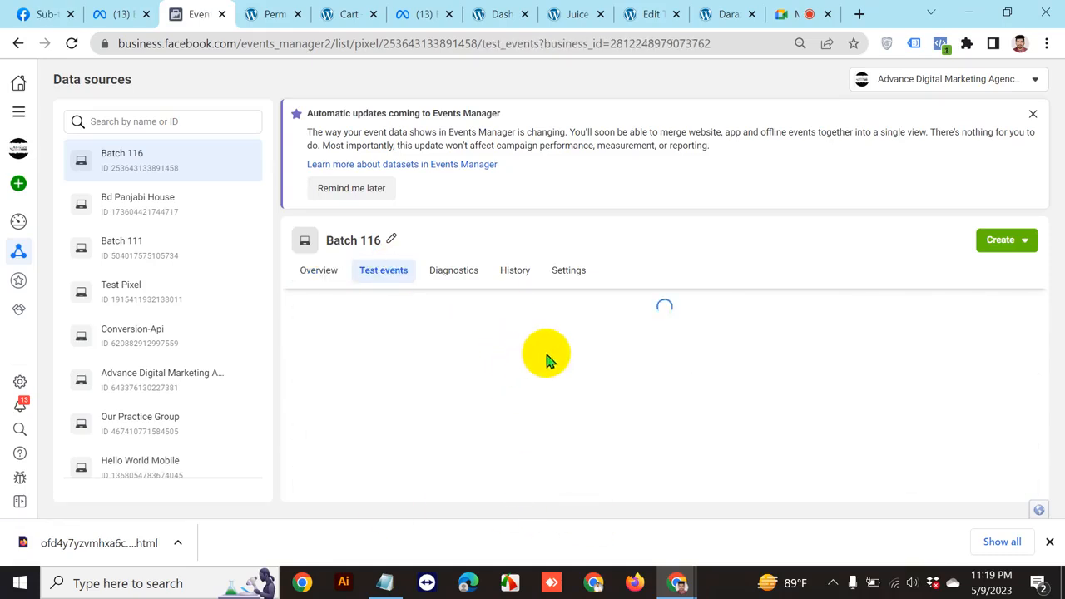
pyautogui.scroll(-3, 550, 349)
pyautogui.click(519, 407)
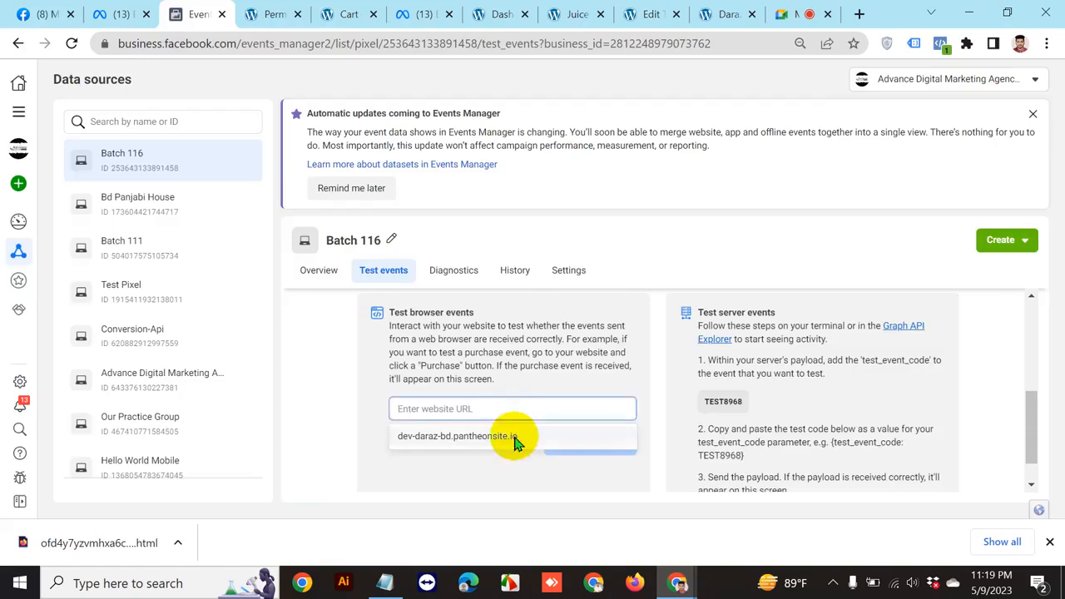
pyautogui.click(474, 436)
pyautogui.click(583, 444)
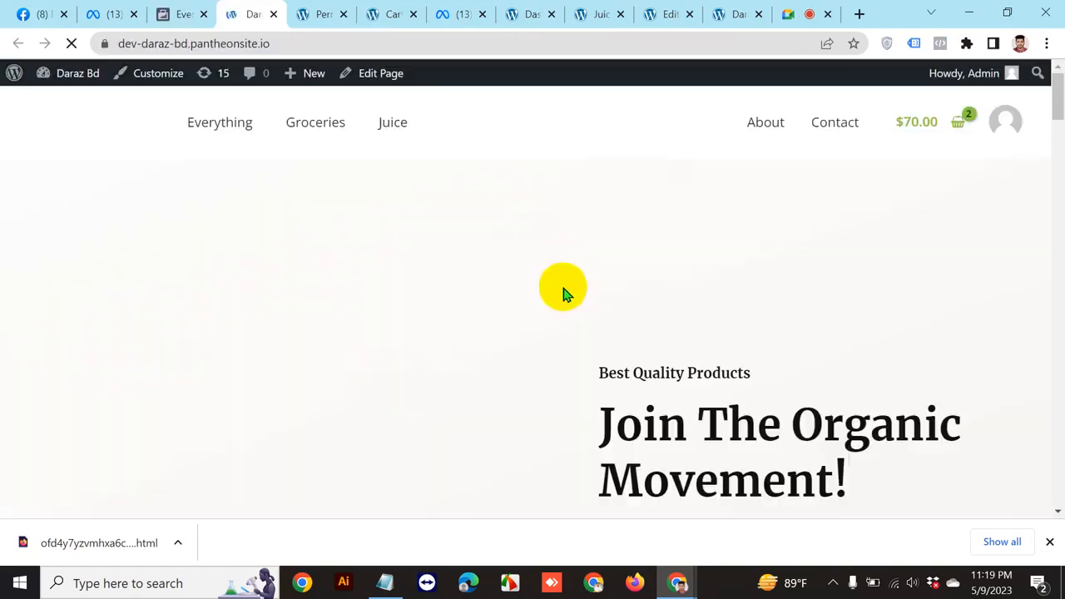
# Examine the store homepage, including its web address, header, promotional sections and Best Selling Products
pyautogui.scroll(-10, 585, 268)
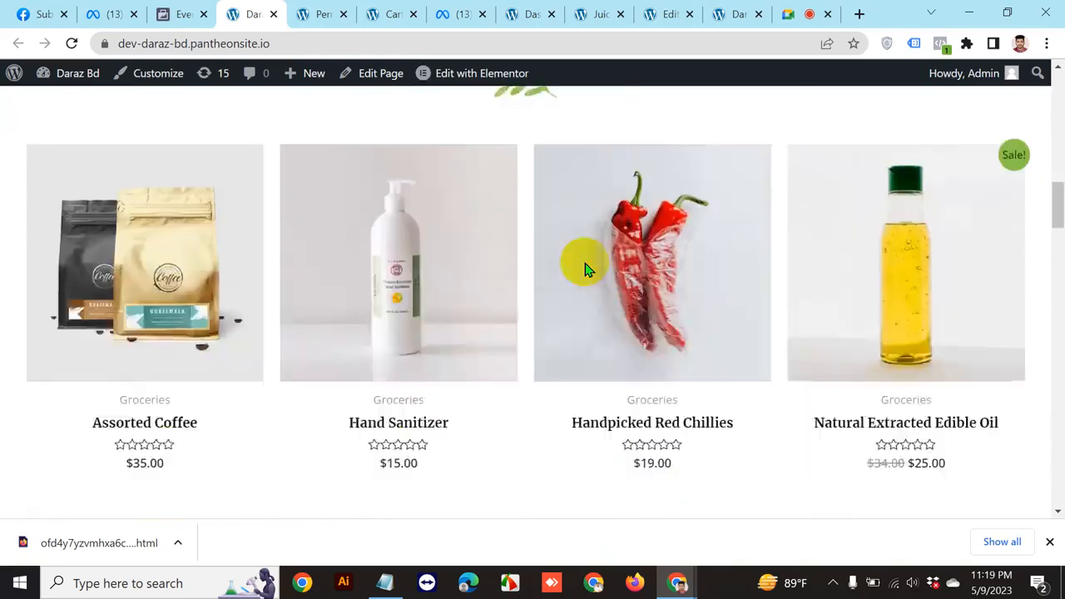
pyautogui.scroll(5, 245, 342)
pyautogui.scroll(-3, 252, 342)
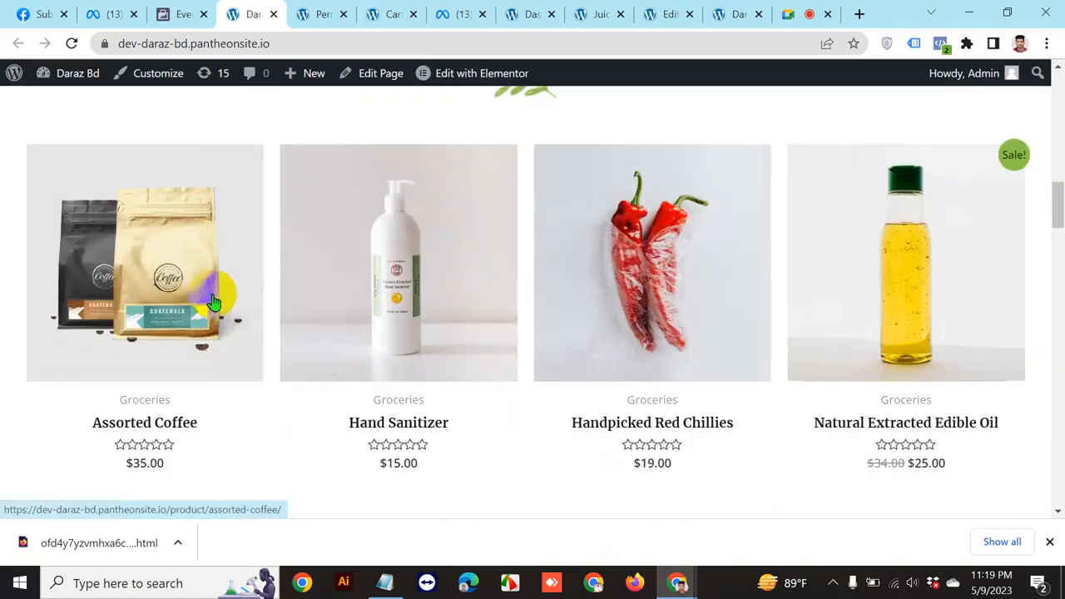
pyautogui.scroll(6, 283, 304)
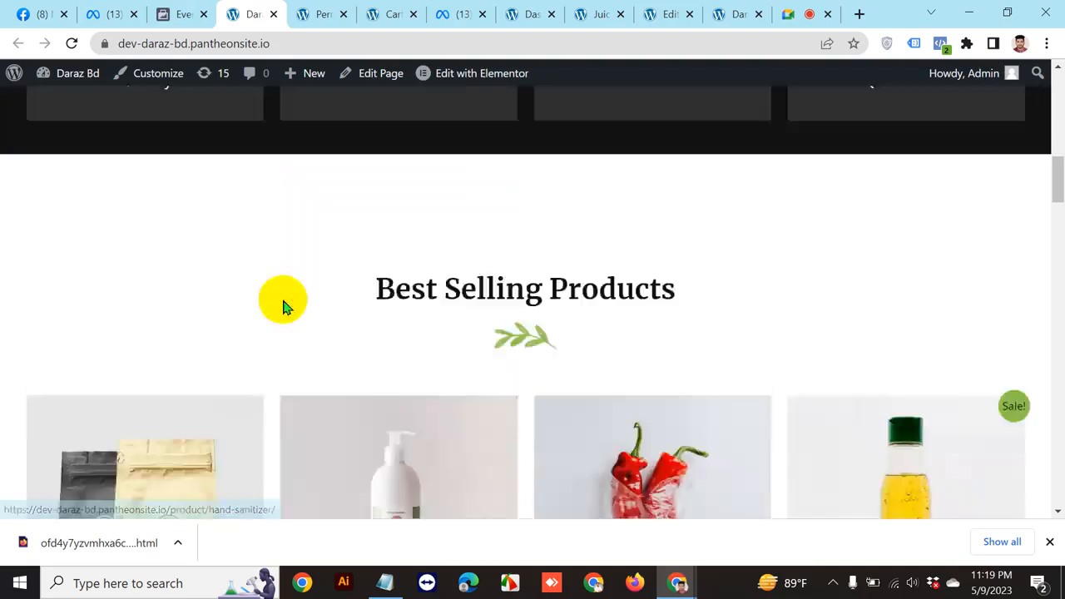
pyautogui.scroll(-5, 638, 191)
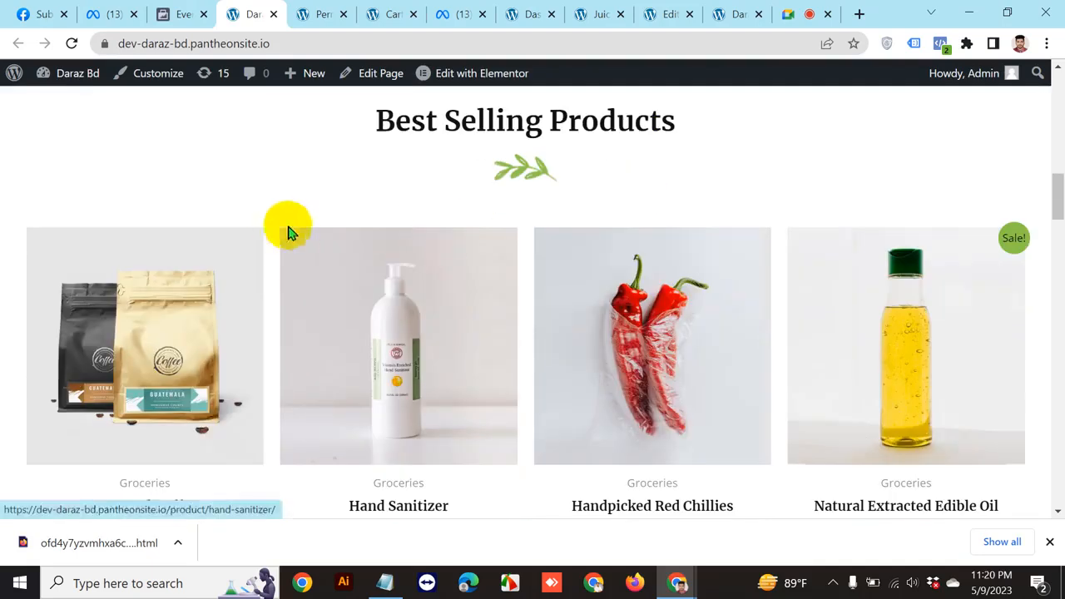
pyautogui.click(291, 41)
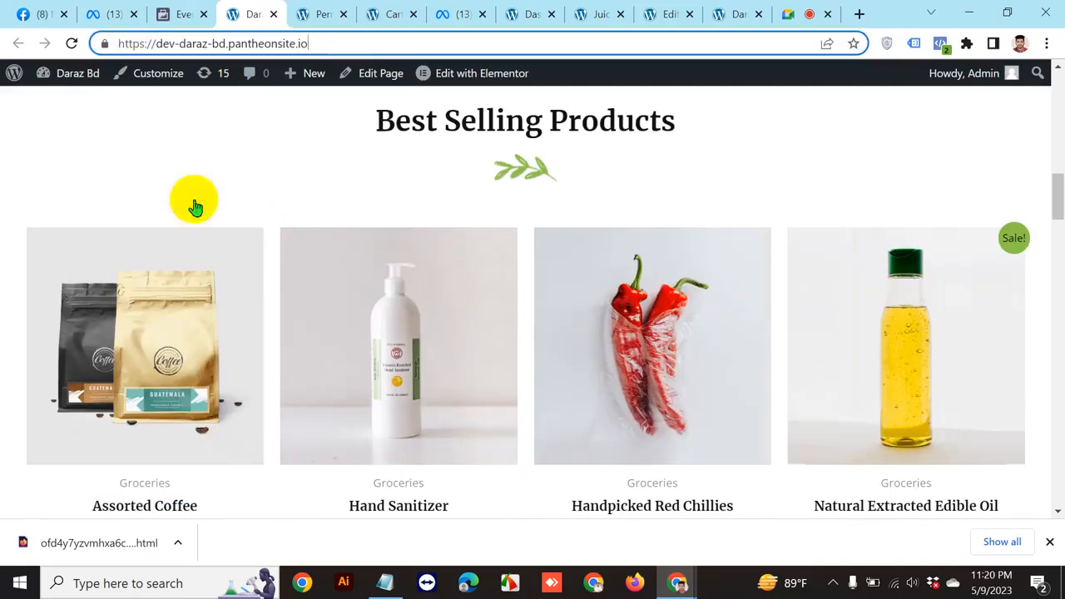
pyautogui.moveTo(338, 40); pyautogui.dragTo(74, 40)
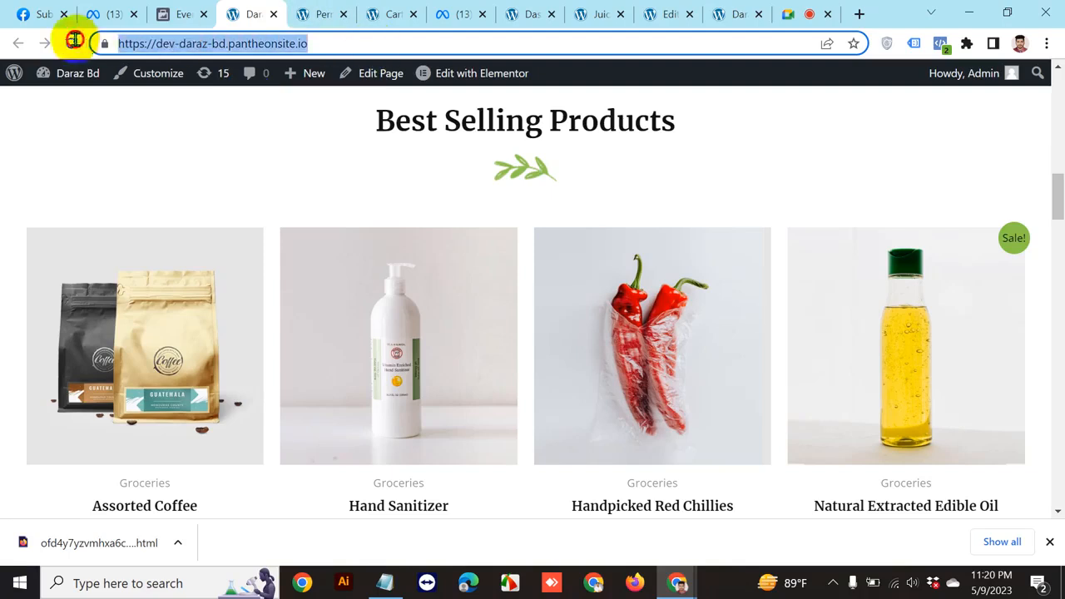
pyautogui.moveTo(362, 40); pyautogui.dragTo(116, 52)
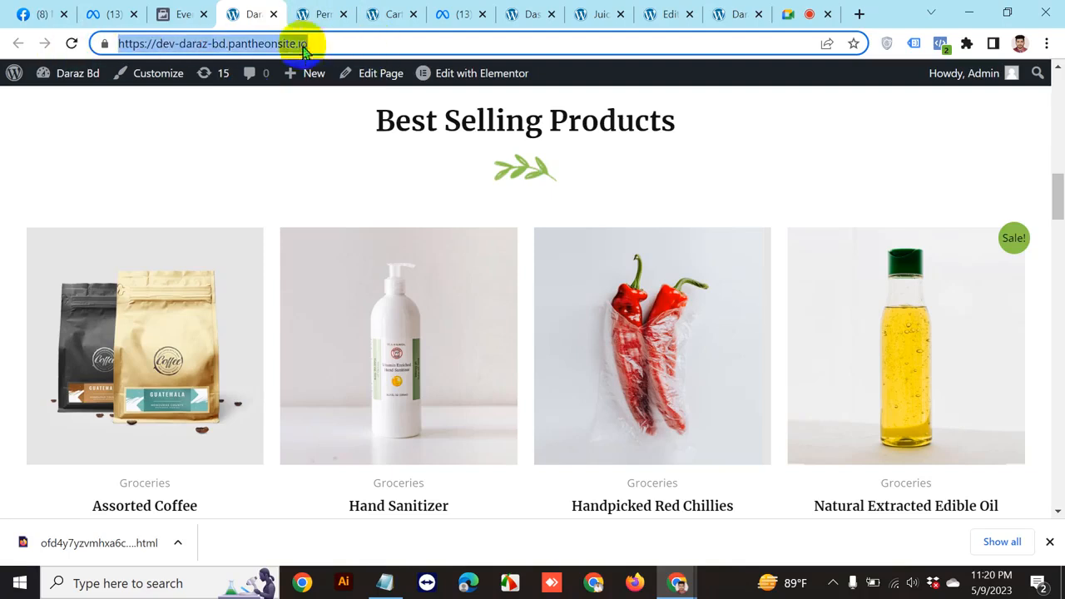
pyautogui.click(337, 42)
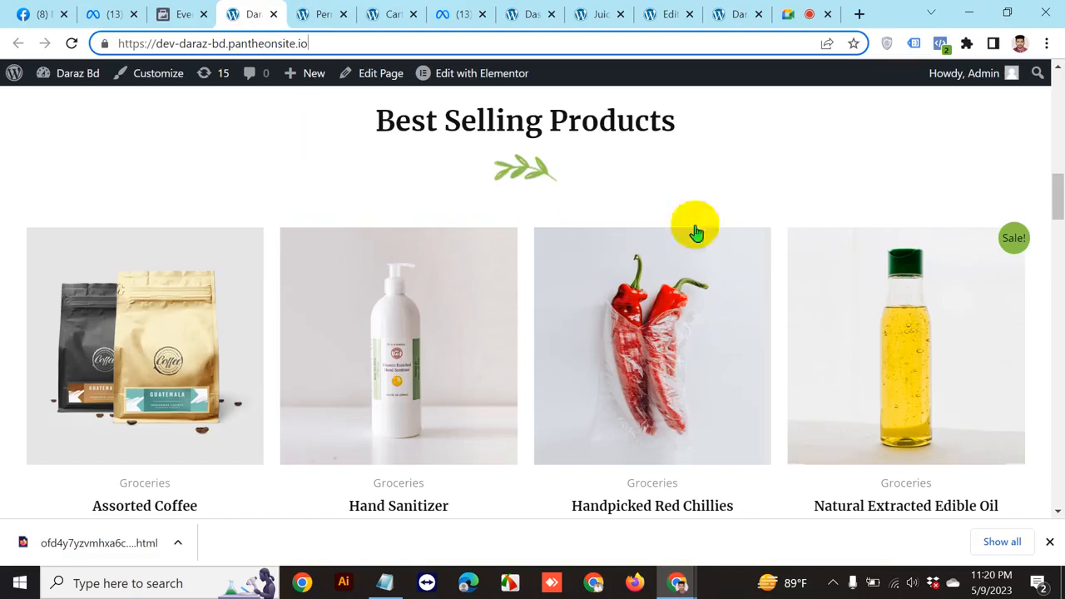
pyautogui.scroll(10, 525, 275)
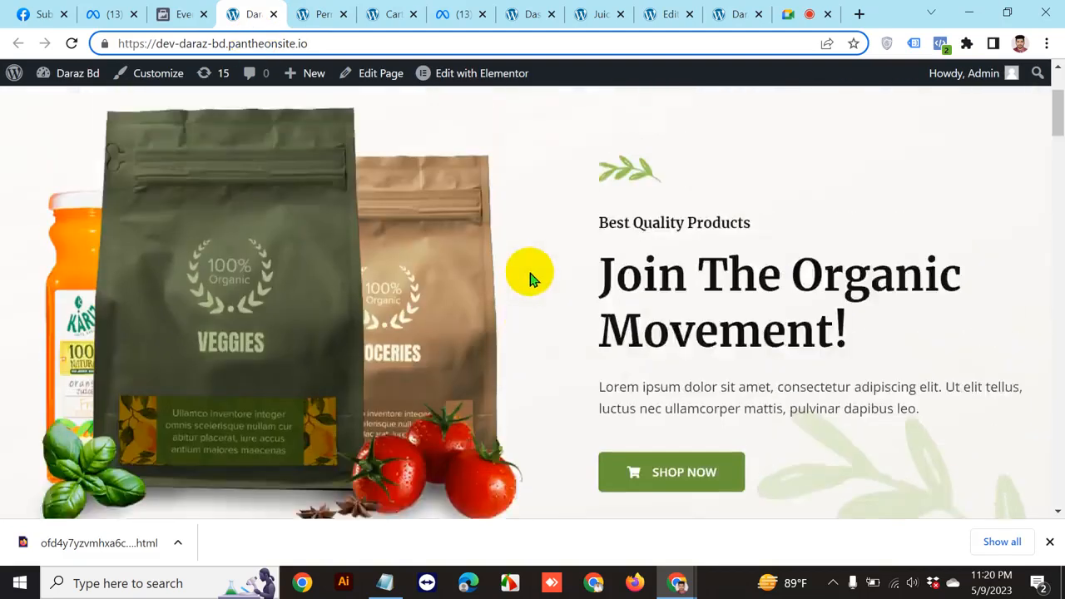
pyautogui.scroll(-8, 533, 278)
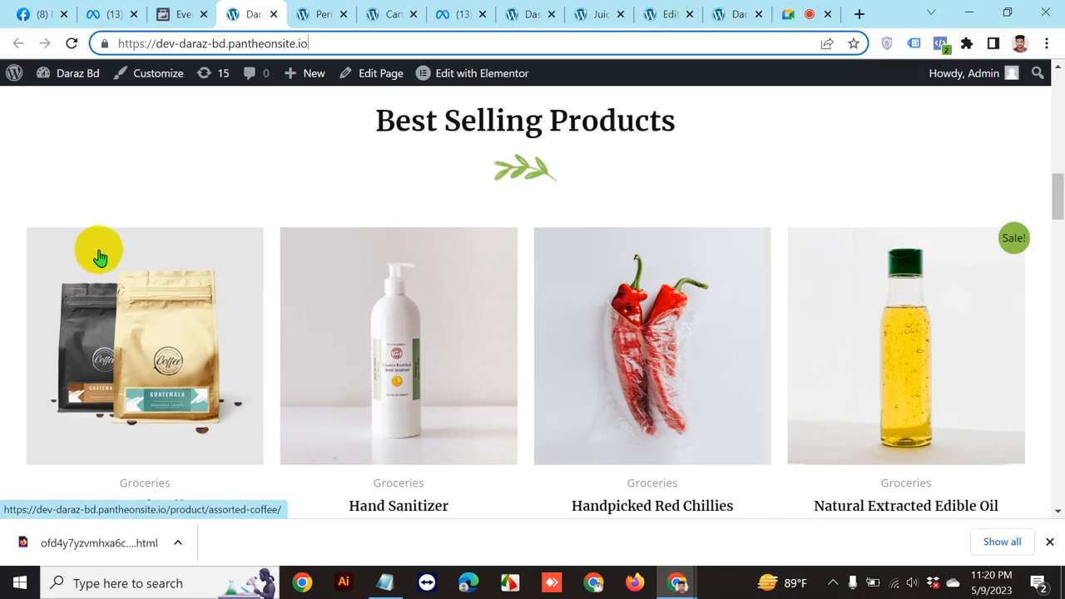
pyautogui.scroll(7, 624, 233)
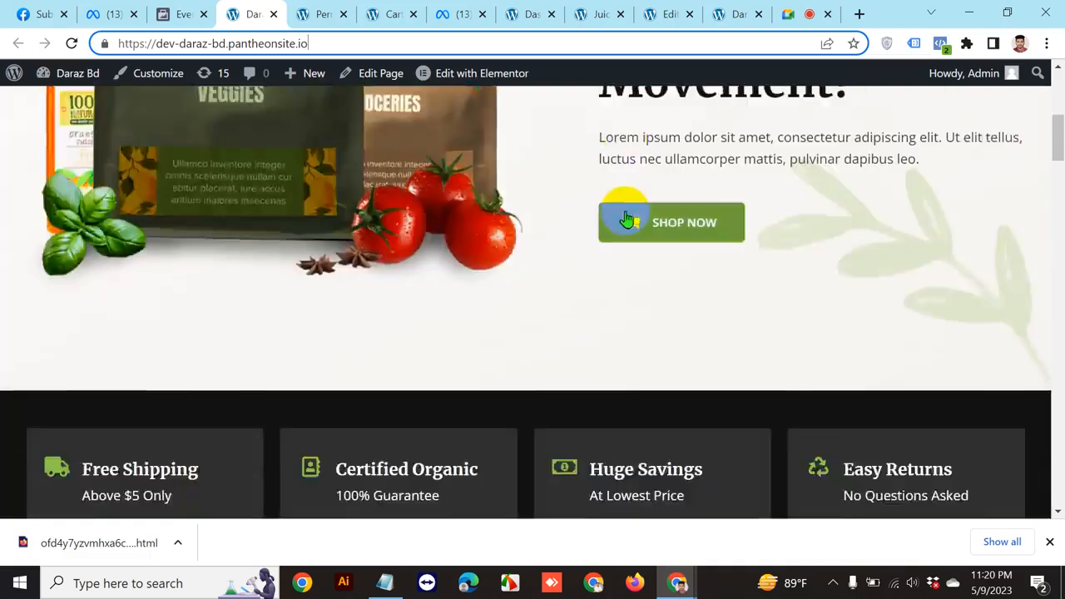
pyautogui.scroll(5, 627, 219)
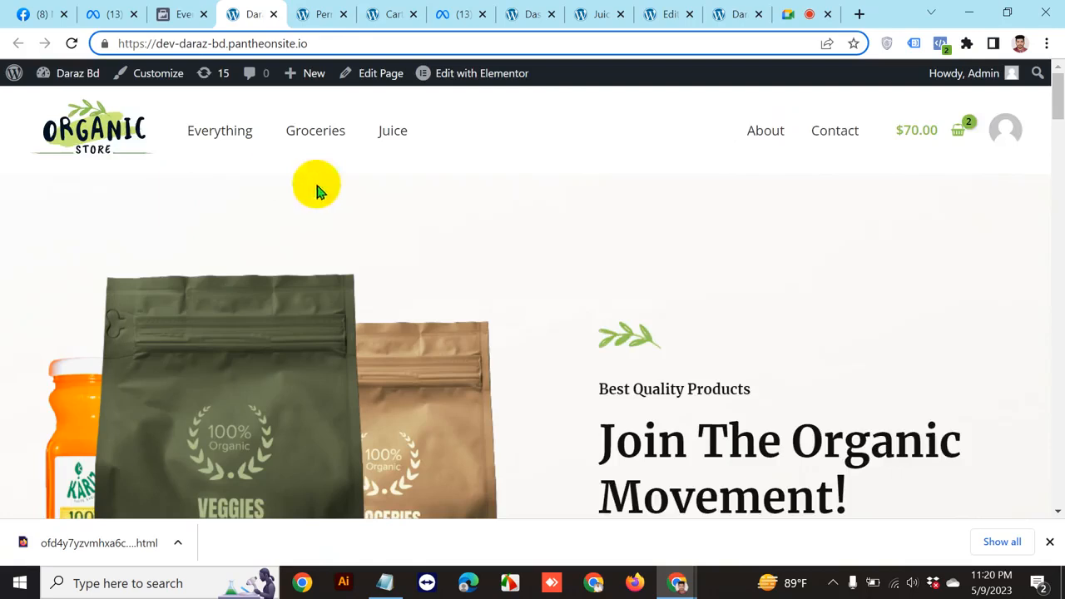
pyautogui.scroll(-1, 388, 191)
pyautogui.scroll(1, 524, 342)
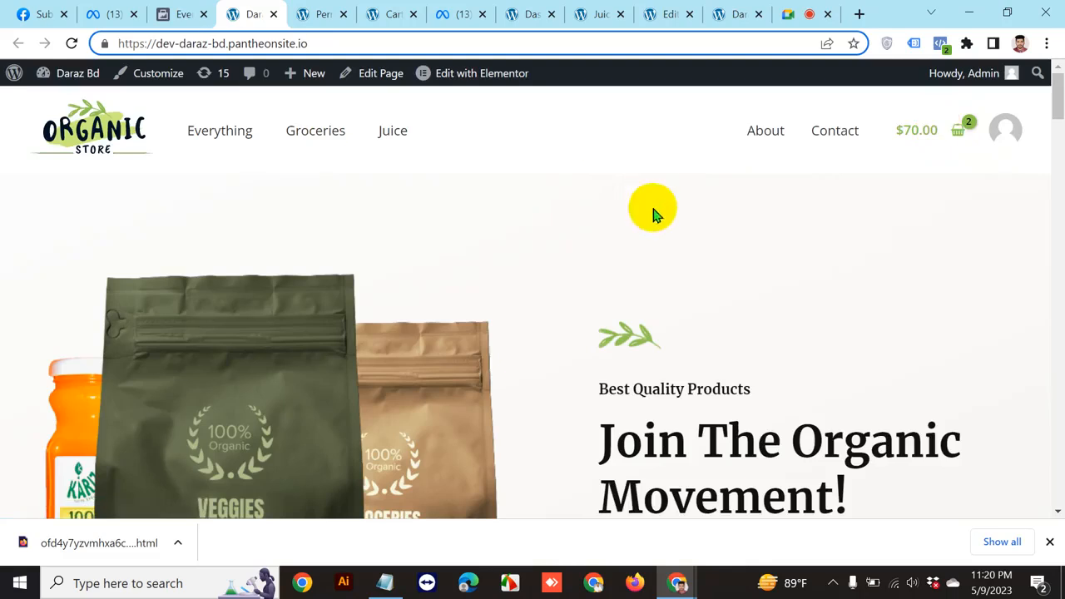
pyautogui.scroll(-15, 657, 178)
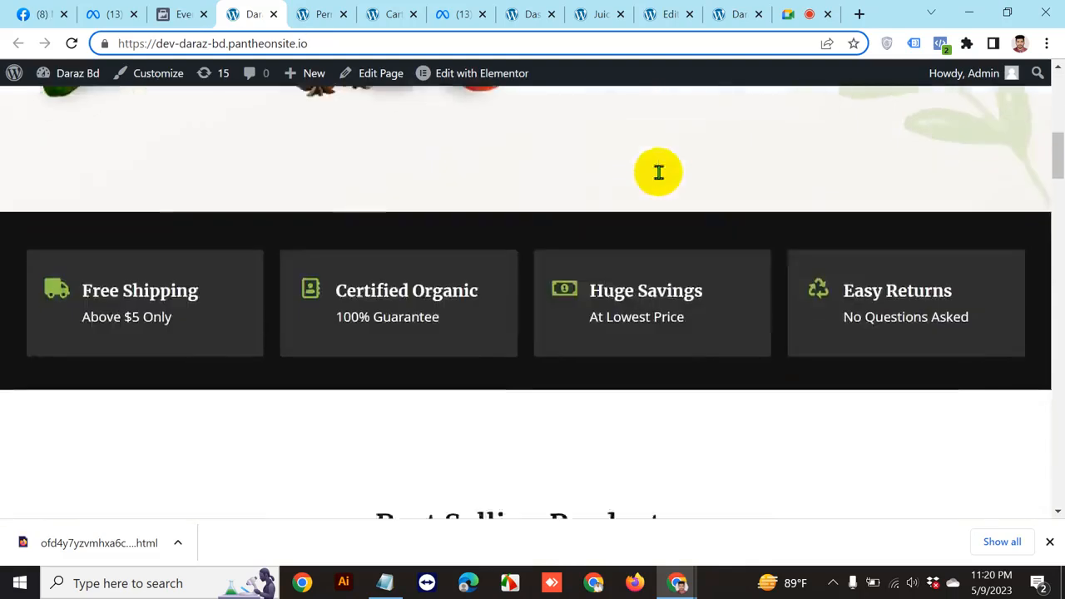
pyautogui.scroll(3, 450, 249)
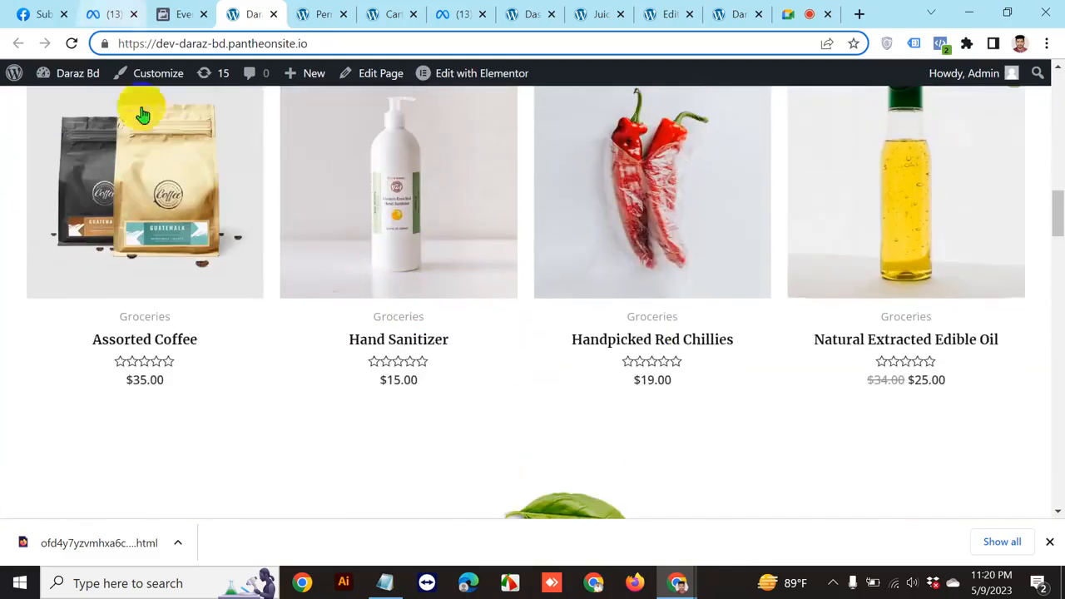
# Find Assorted Coffee in the store homepage's product list, add one to the cart and open the cart
pyautogui.scroll(2, 732, 250)
pyautogui.scroll(10, 742, 249)
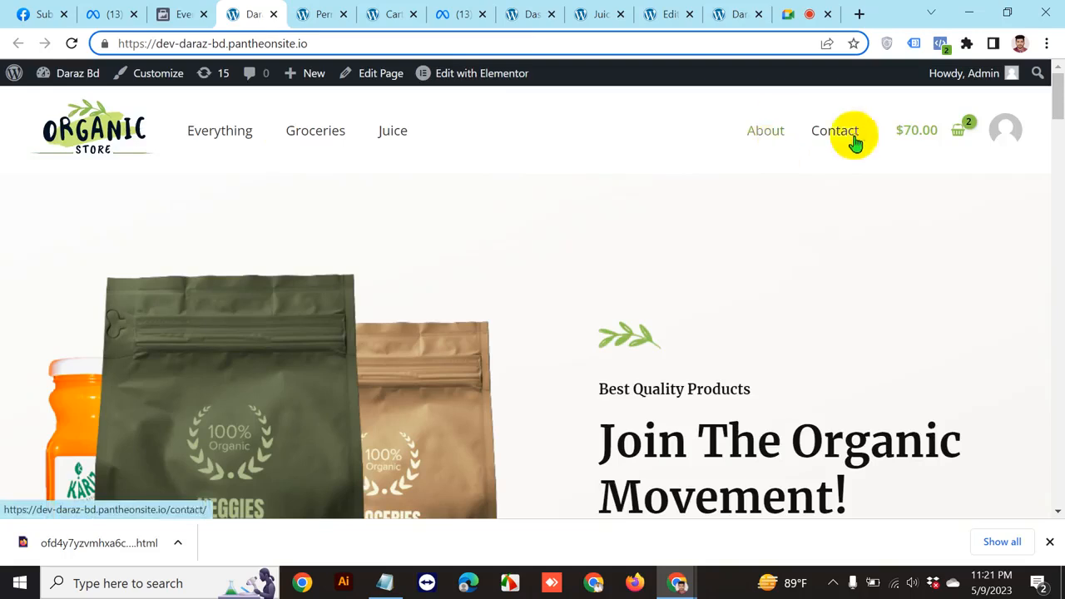
pyautogui.scroll(-15, 791, 228)
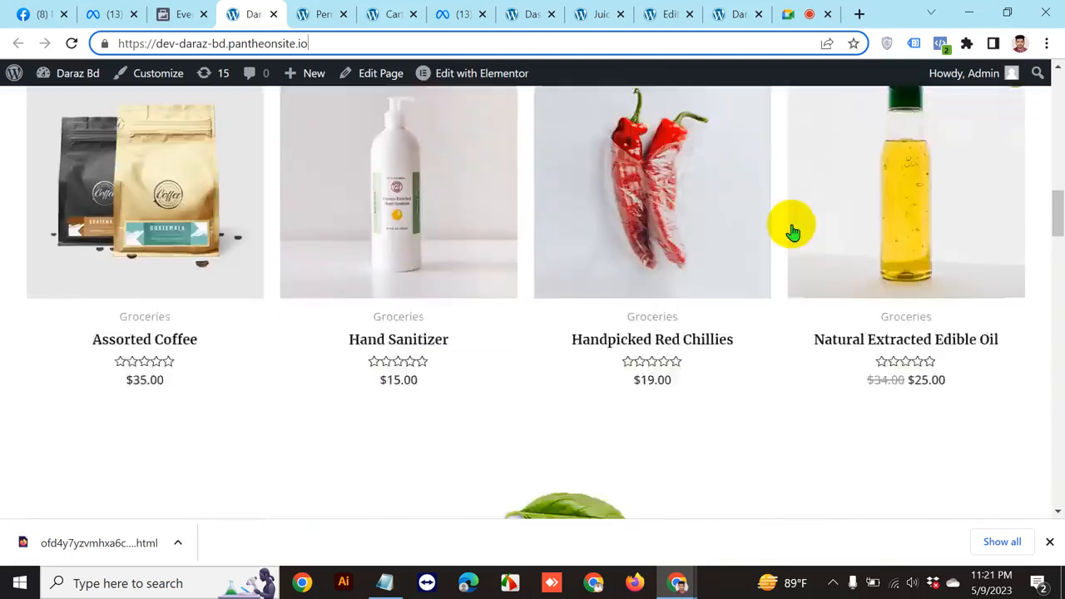
pyautogui.scroll(4, 792, 222)
pyautogui.scroll(10, 792, 216)
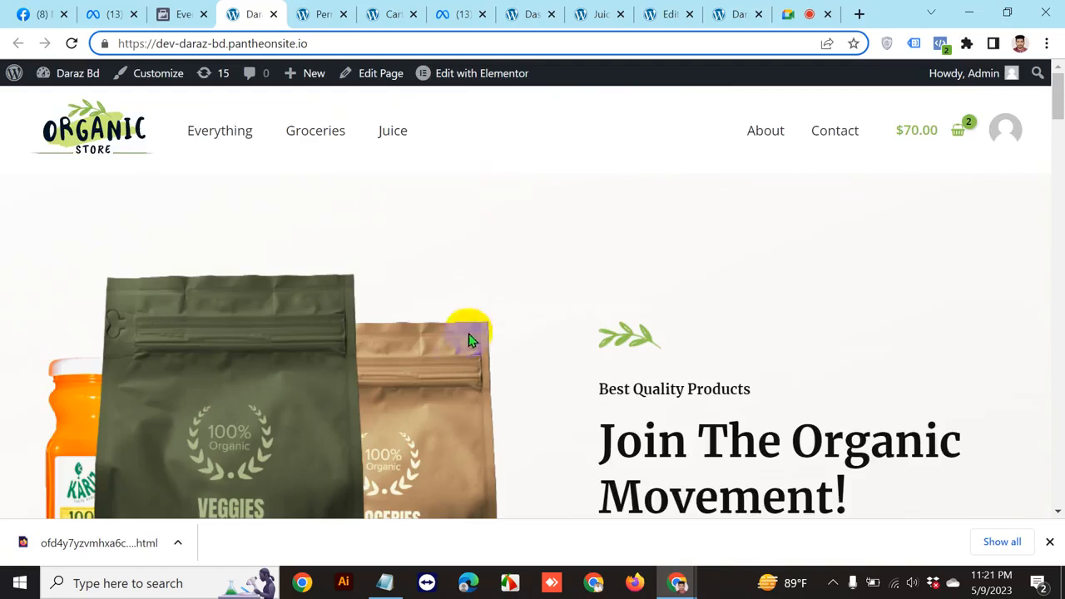
pyautogui.scroll(-10, 644, 236)
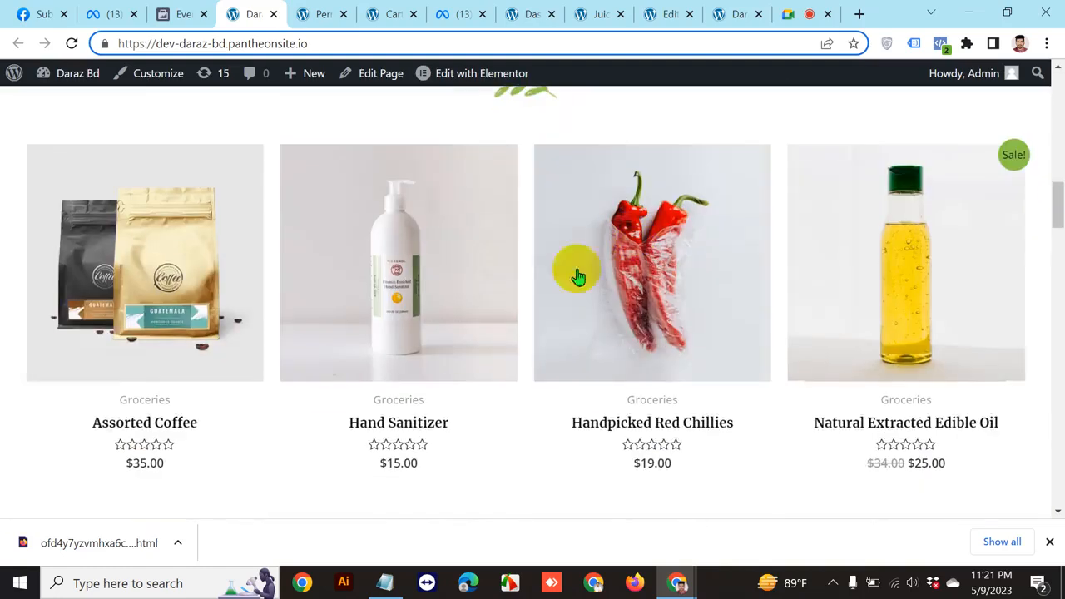
pyautogui.click(128, 292)
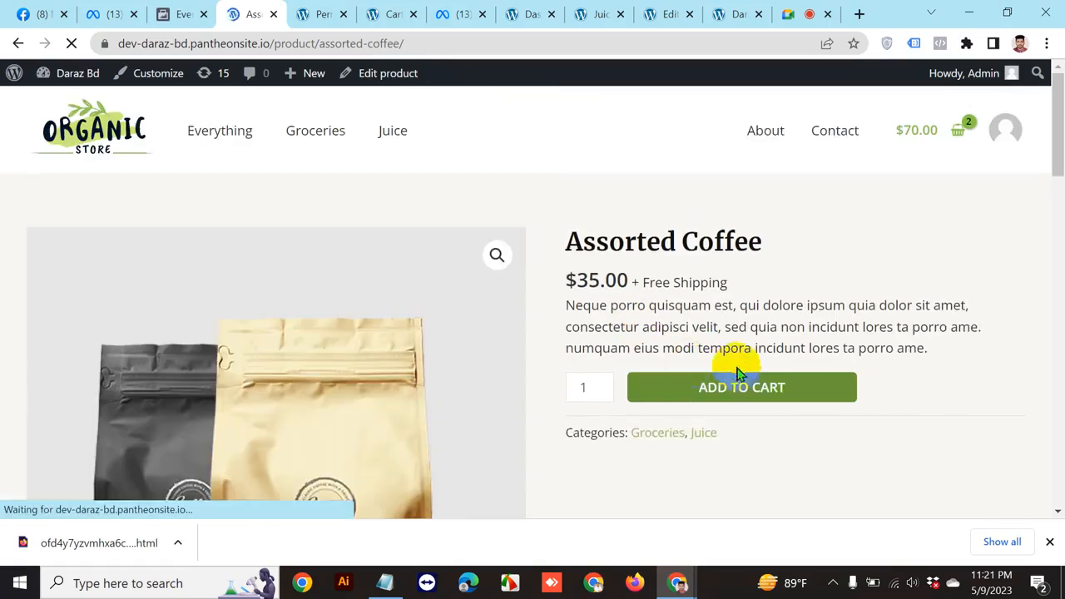
pyautogui.click(738, 395)
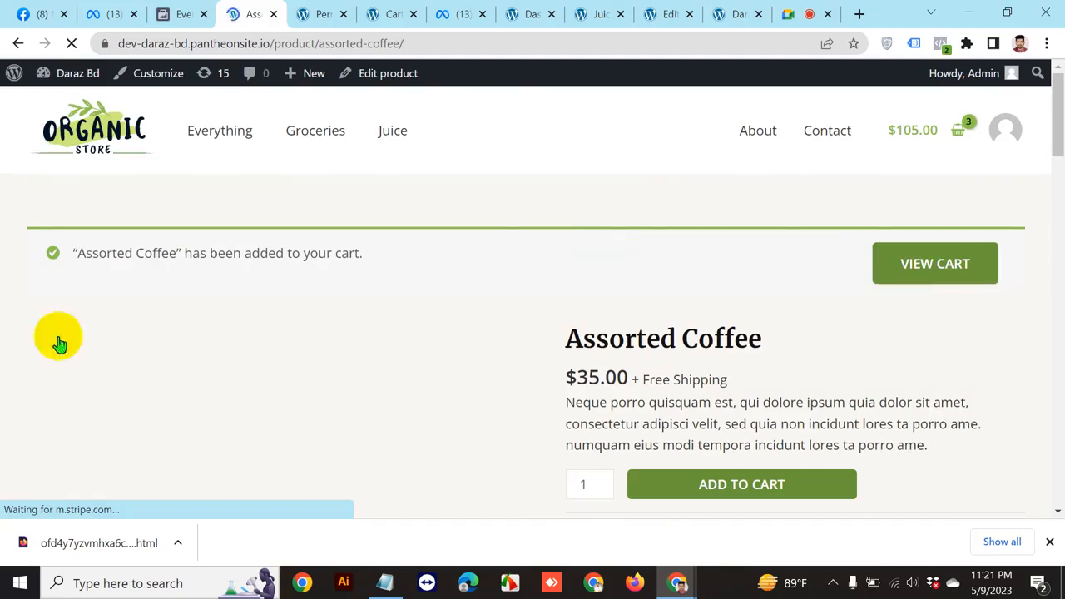
pyautogui.click(938, 272)
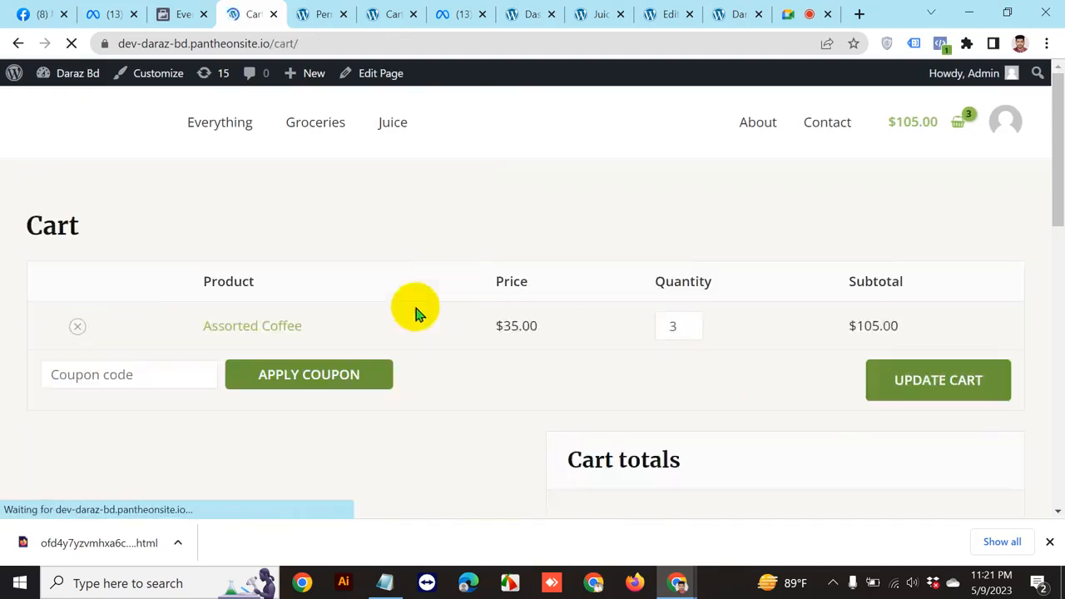
pyautogui.scroll(-4, 479, 283)
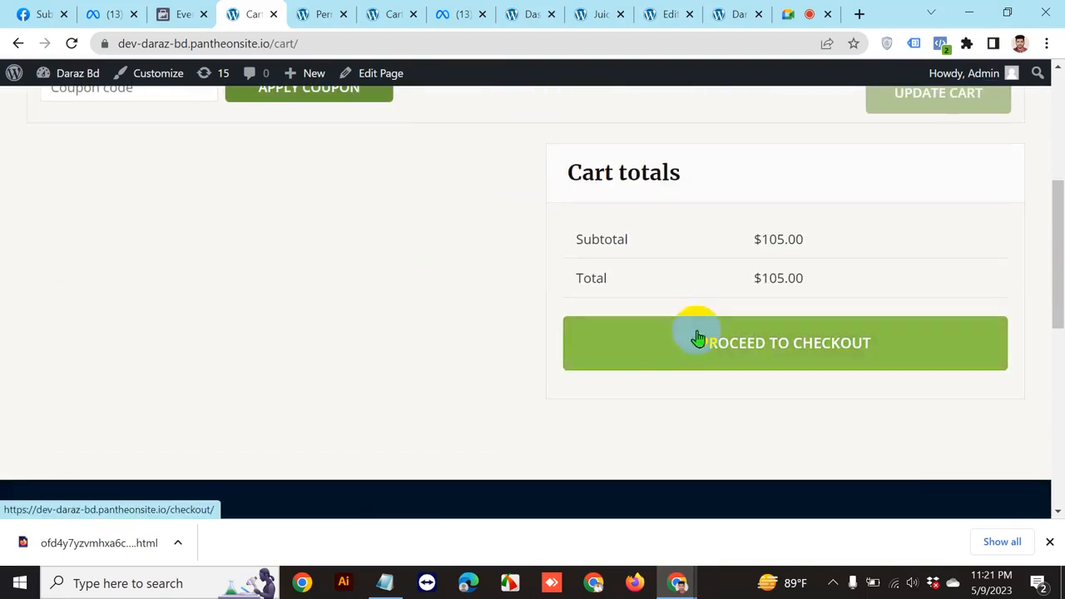
# Review the Notepad list of events to test: View content, Add To Cart, Checkout and Purchase
pyautogui.click(388, 583)
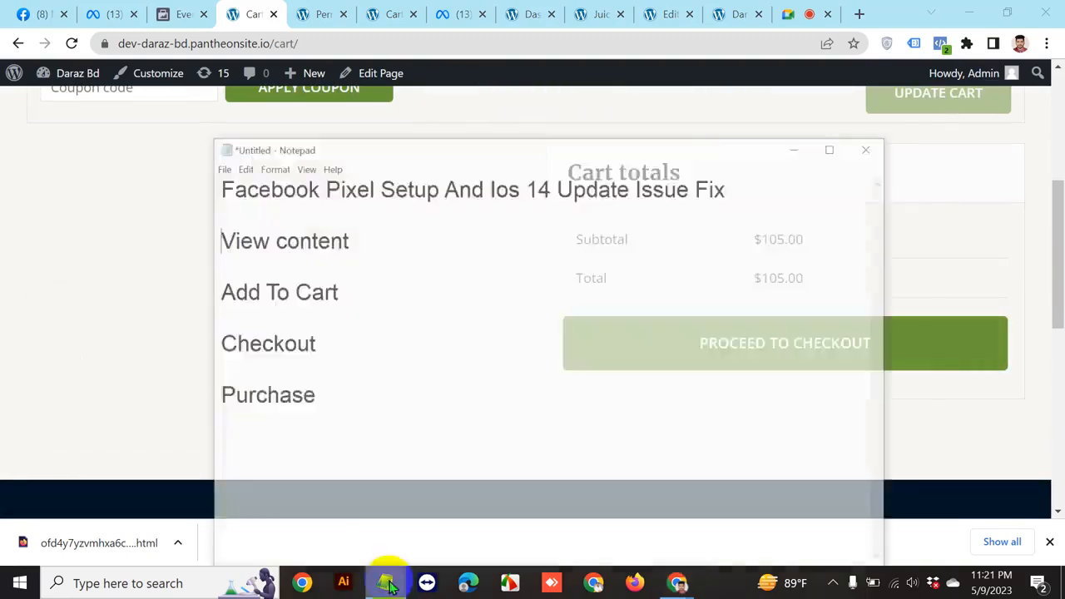
pyautogui.moveTo(322, 388); pyautogui.dragTo(352, 371)
pyautogui.click(203, 203)
pyautogui.click(825, 108)
# Proceed from the cart to checkout and place the Assorted Coffee order with cash on delivery
pyautogui.scroll(4, 552, 323)
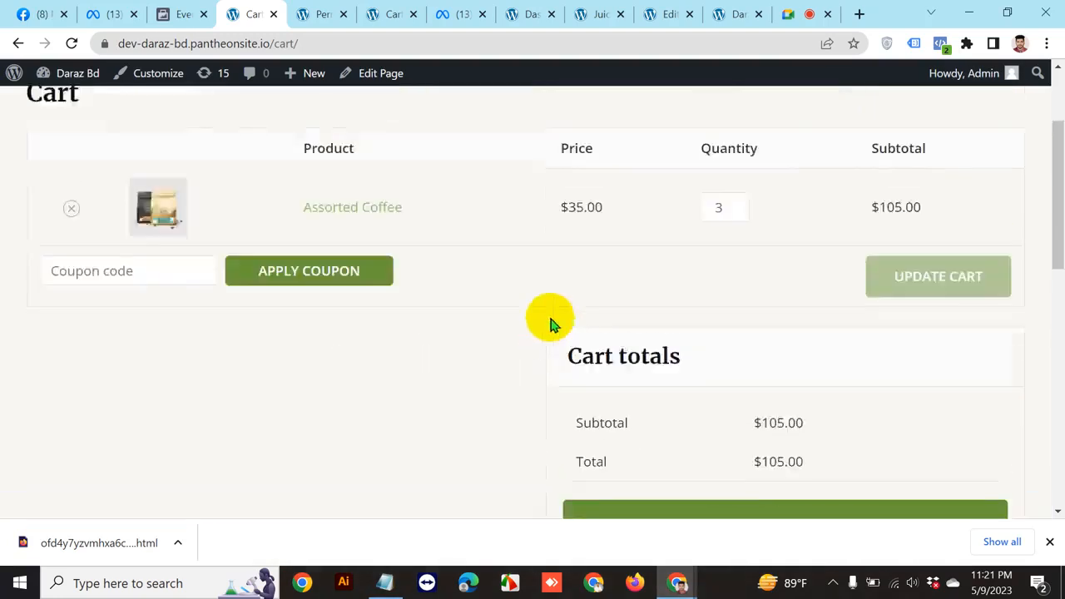
pyautogui.scroll(-2, 457, 254)
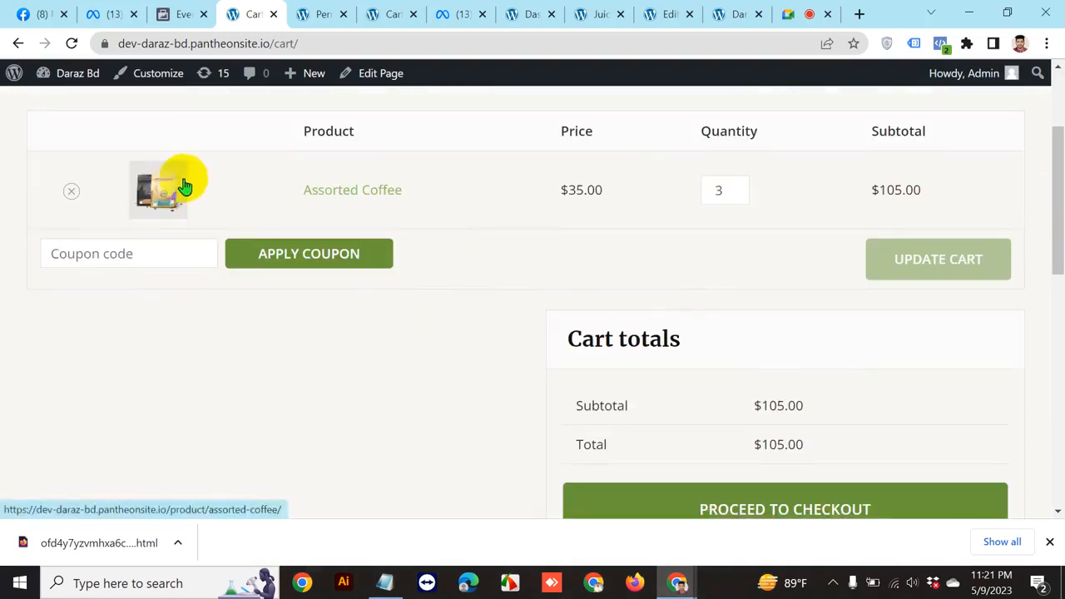
pyautogui.scroll(-2, 644, 275)
pyautogui.scroll(1, 525, 402)
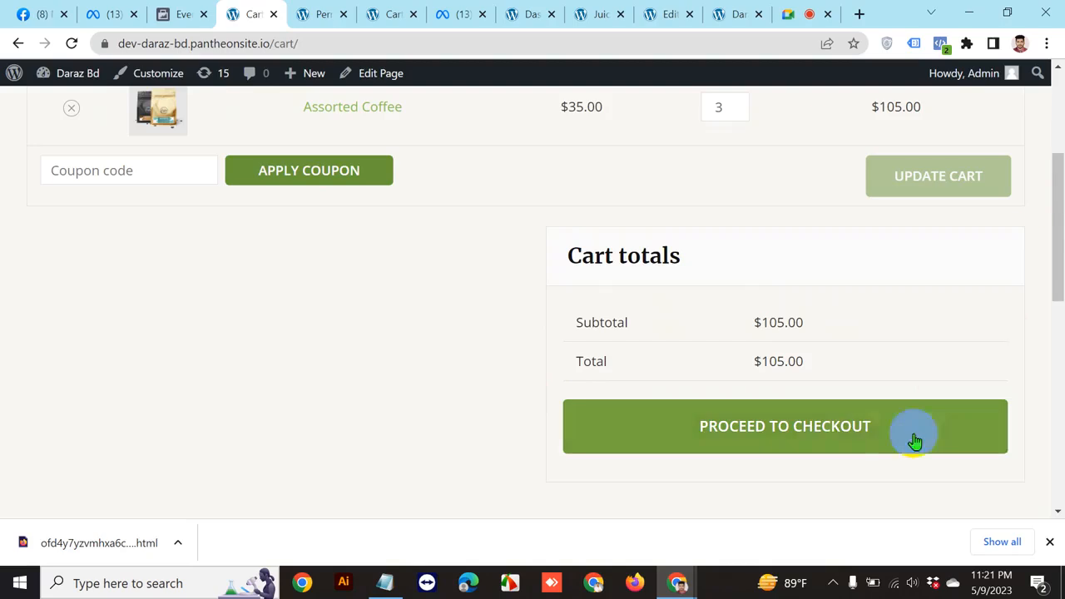
pyautogui.click(851, 427)
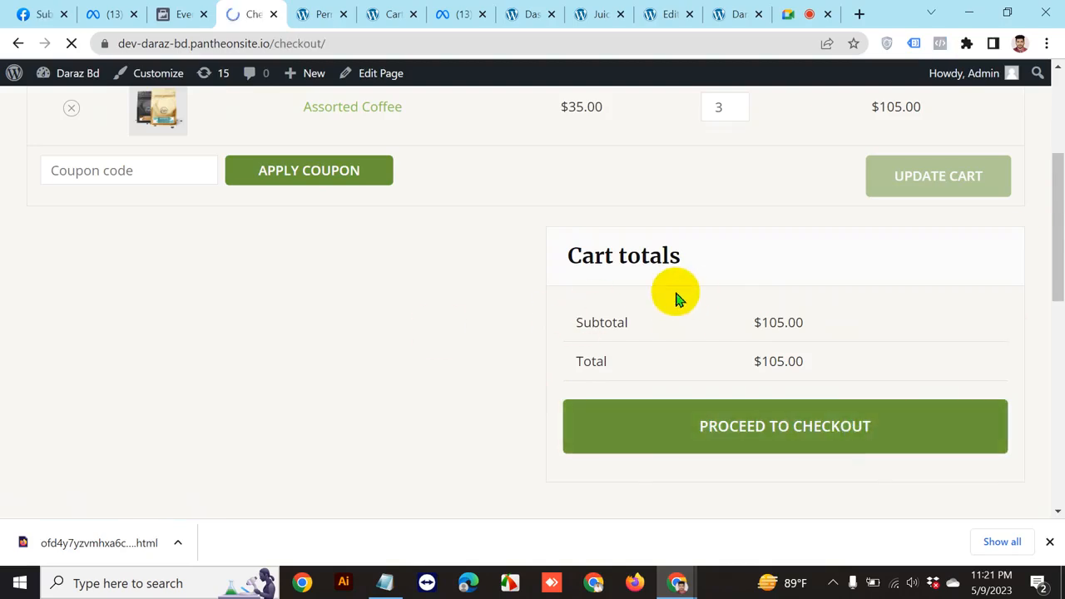
pyautogui.scroll(-6, 634, 349)
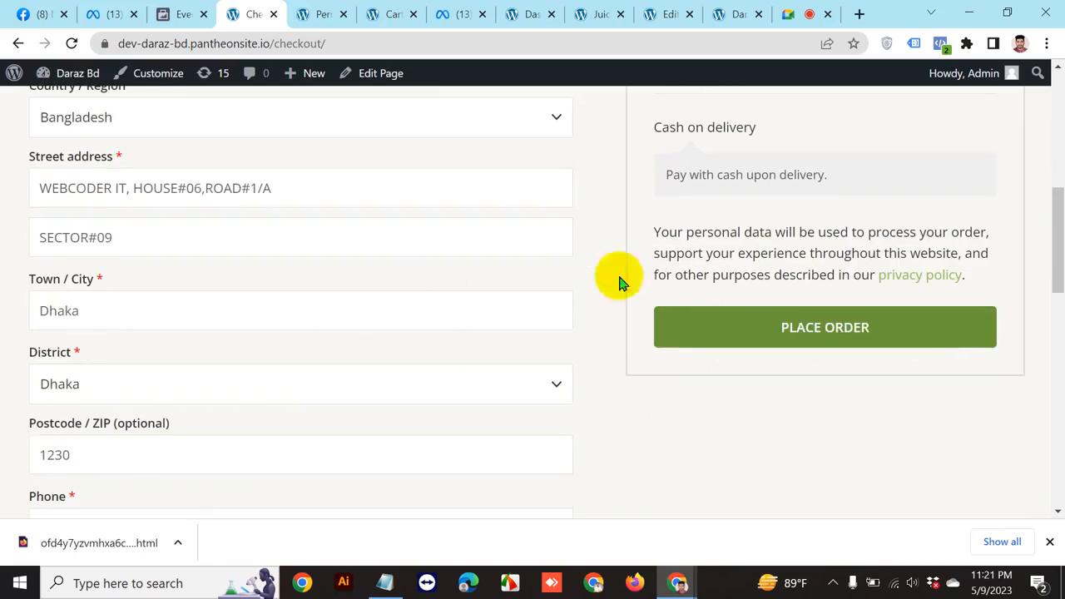
pyautogui.click(756, 337)
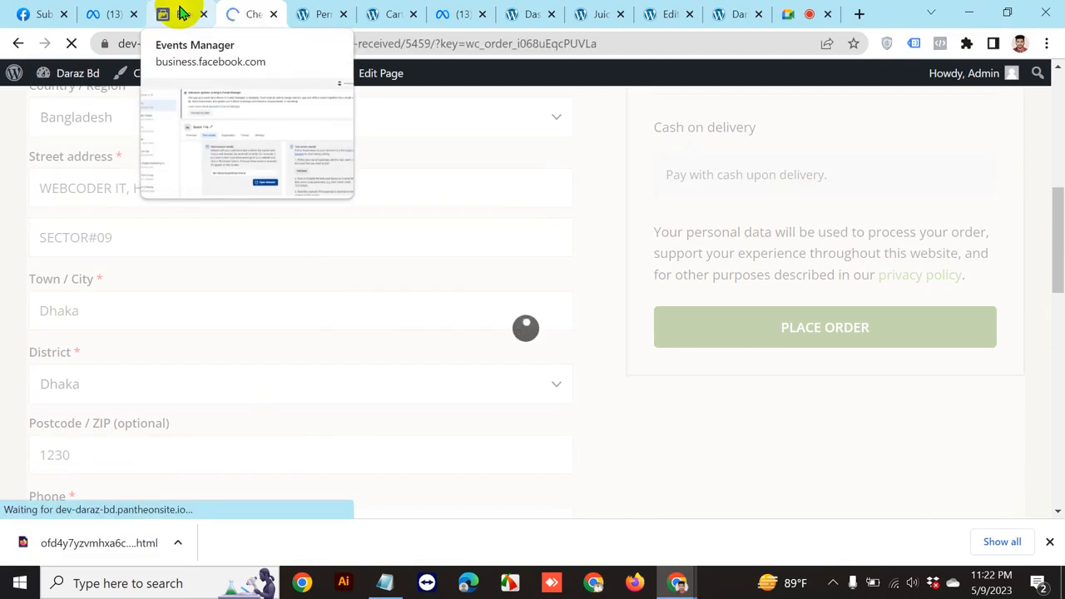
# Switch to Events Manager and review the received test events for Batch 116, expanding the Add to cart and Purchase entries
pyautogui.click(183, 13)
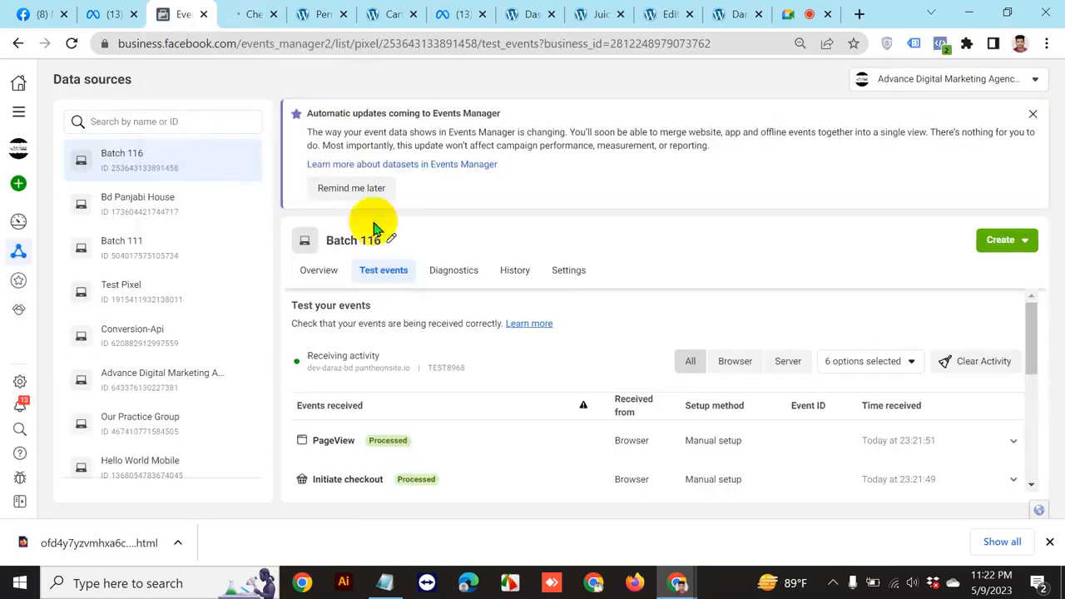
pyautogui.scroll(-10, 982, 407)
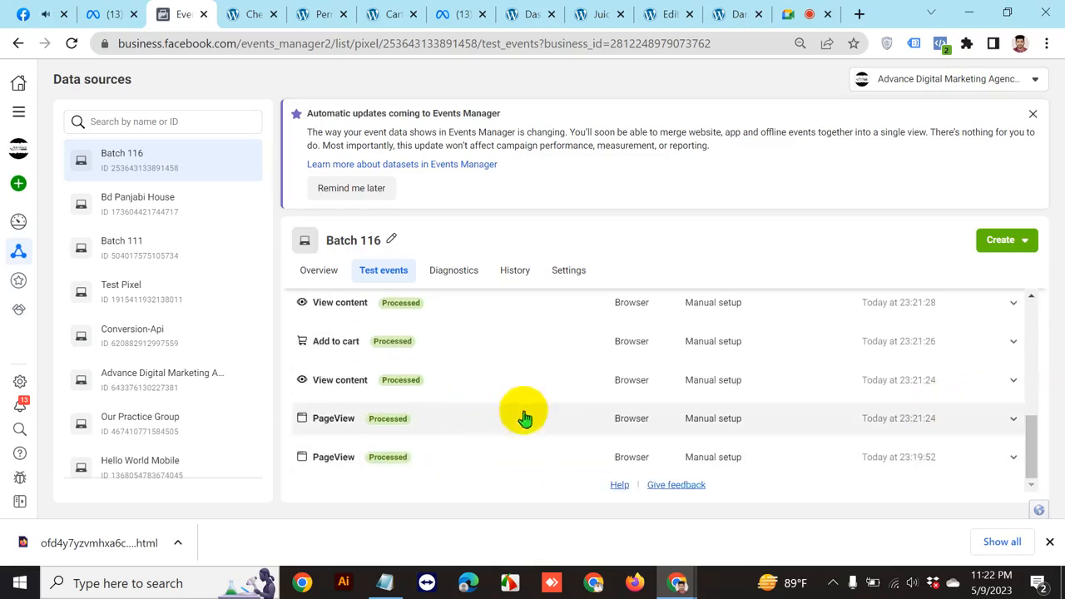
pyautogui.click(344, 387)
pyautogui.scroll(1, 533, 406)
pyautogui.click(386, 412)
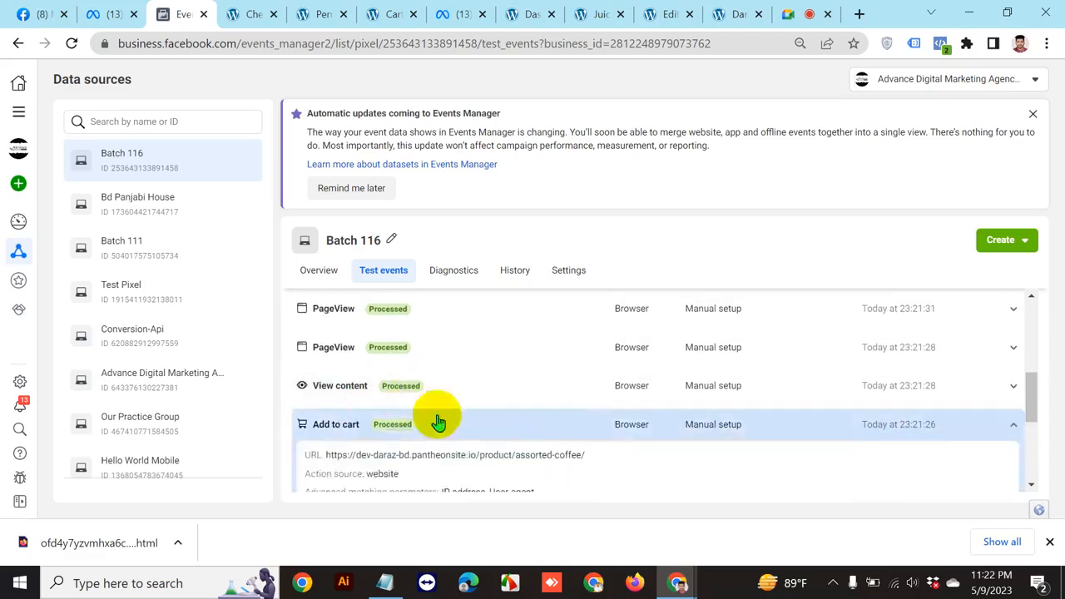
pyautogui.scroll(2, 541, 416)
pyautogui.click(436, 426)
pyautogui.scroll(1, 450, 431)
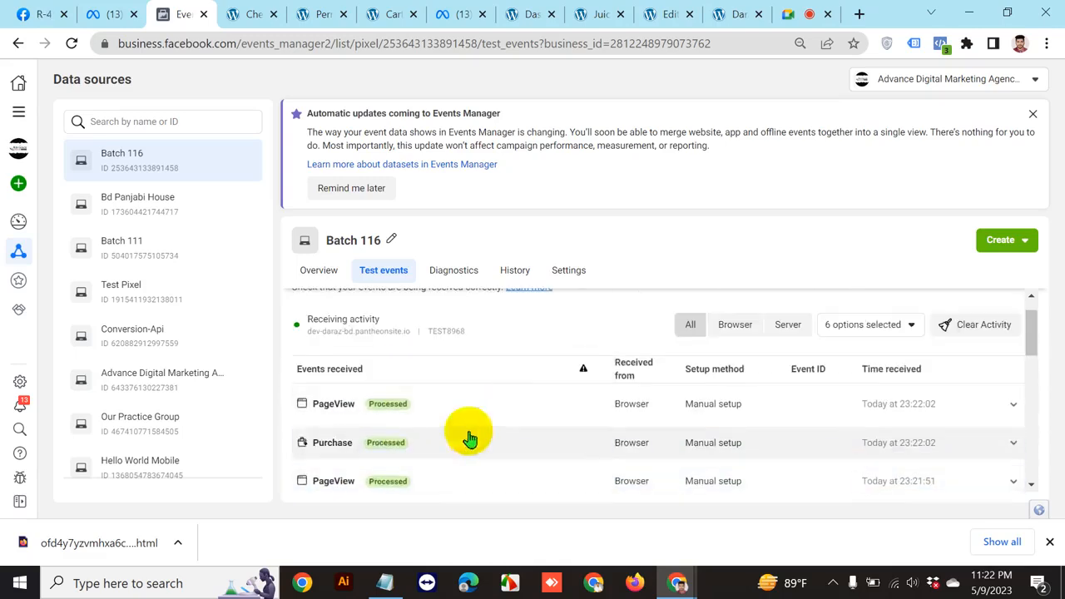
pyautogui.click(613, 437)
pyautogui.scroll(-2, 725, 405)
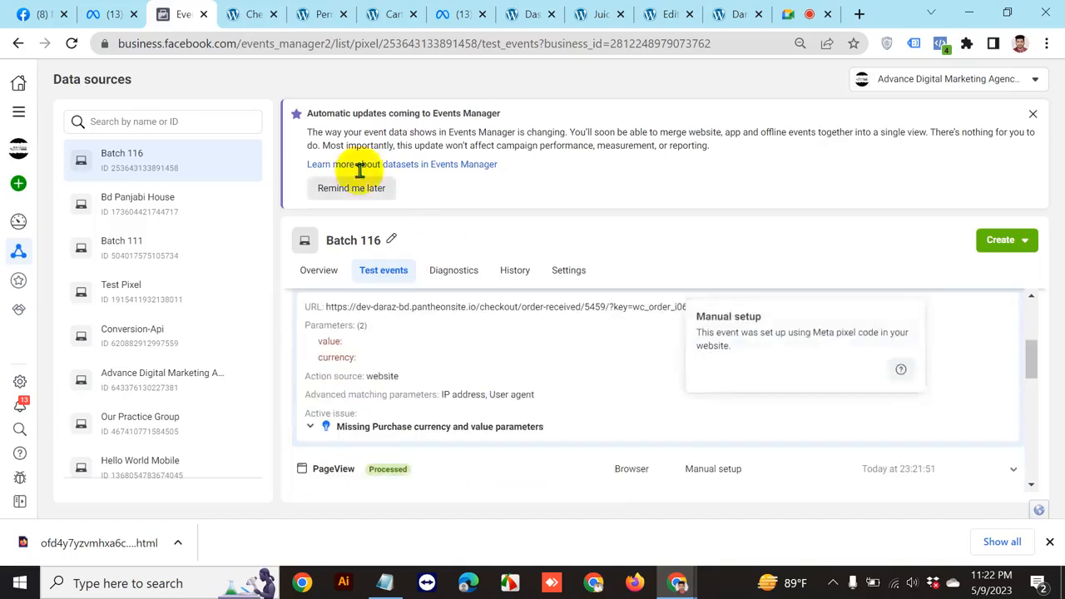
# Examine the store's order confirmation page, including its order details and the checkout part of its web address
pyautogui.click(265, 15)
pyautogui.scroll(-5, 398, 245)
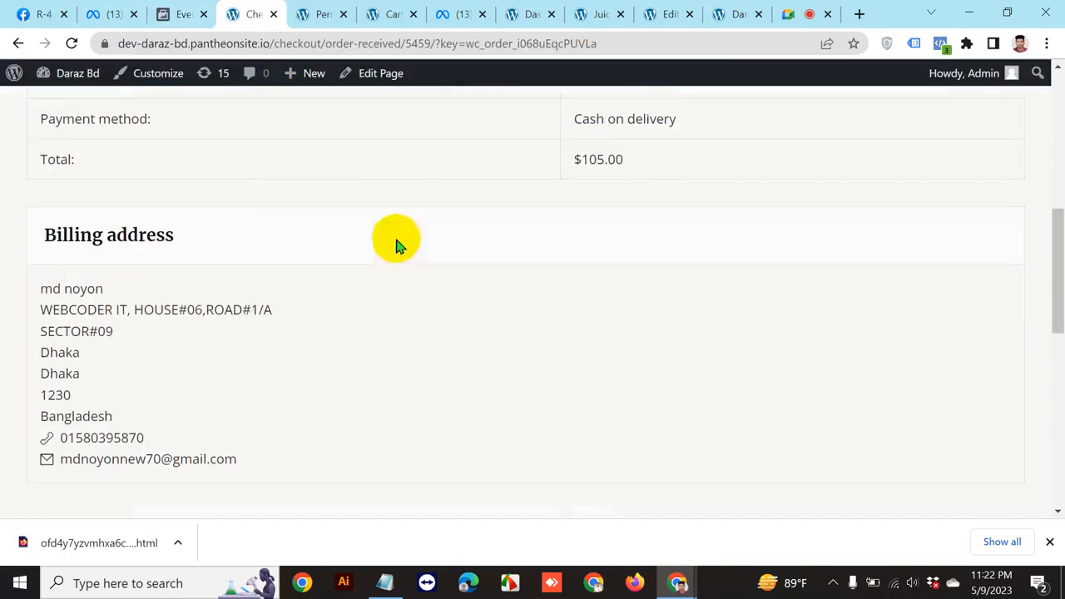
pyautogui.click(322, 14)
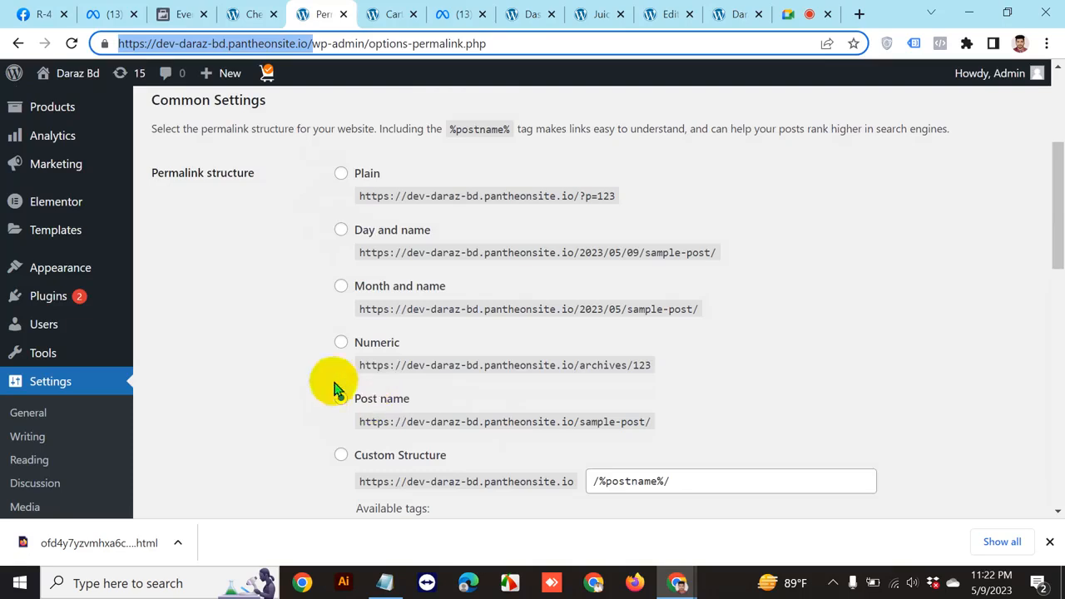
pyautogui.click(233, 12)
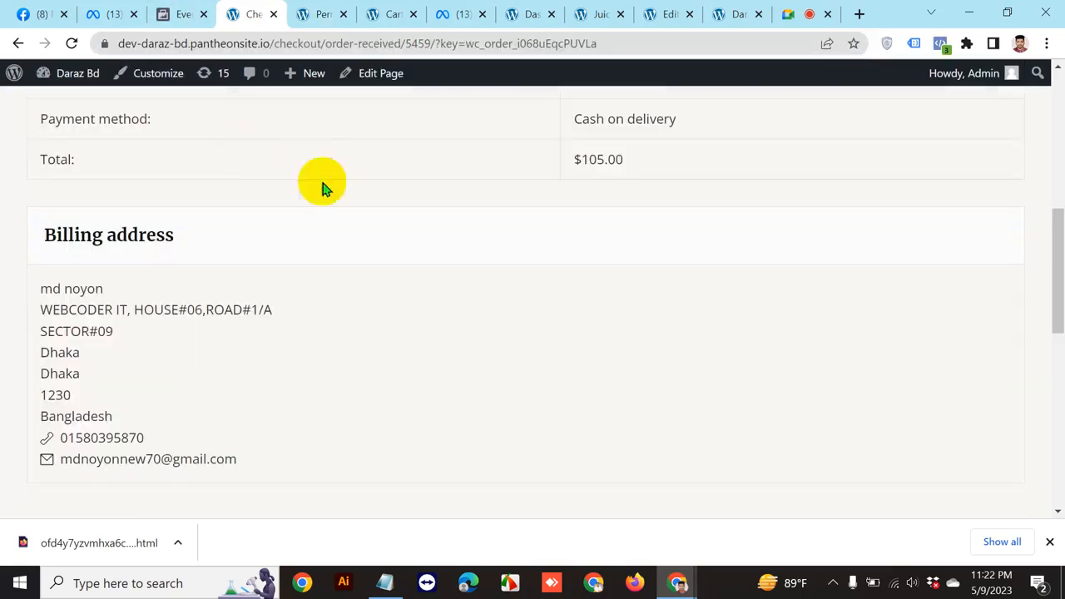
pyautogui.scroll(8, 423, 274)
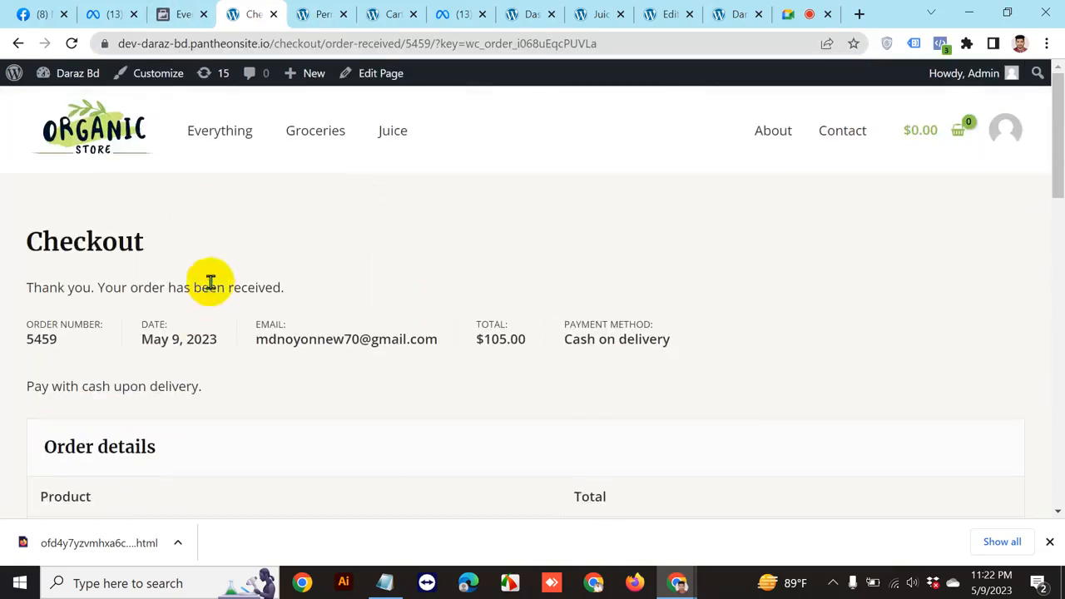
pyautogui.scroll(-3, 323, 283)
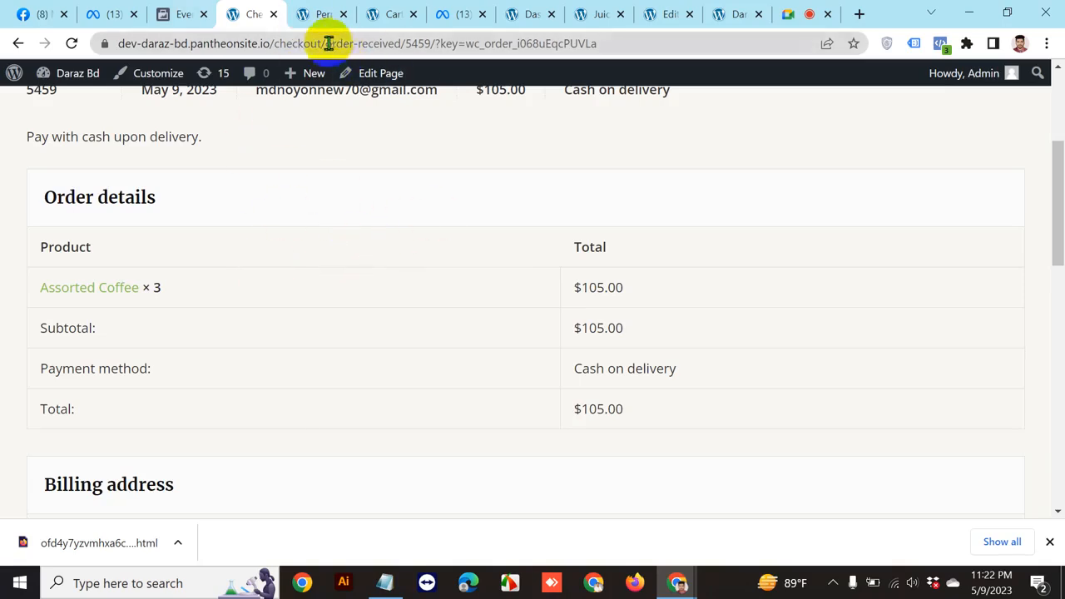
pyautogui.moveTo(329, 43); pyautogui.dragTo(83, 41)
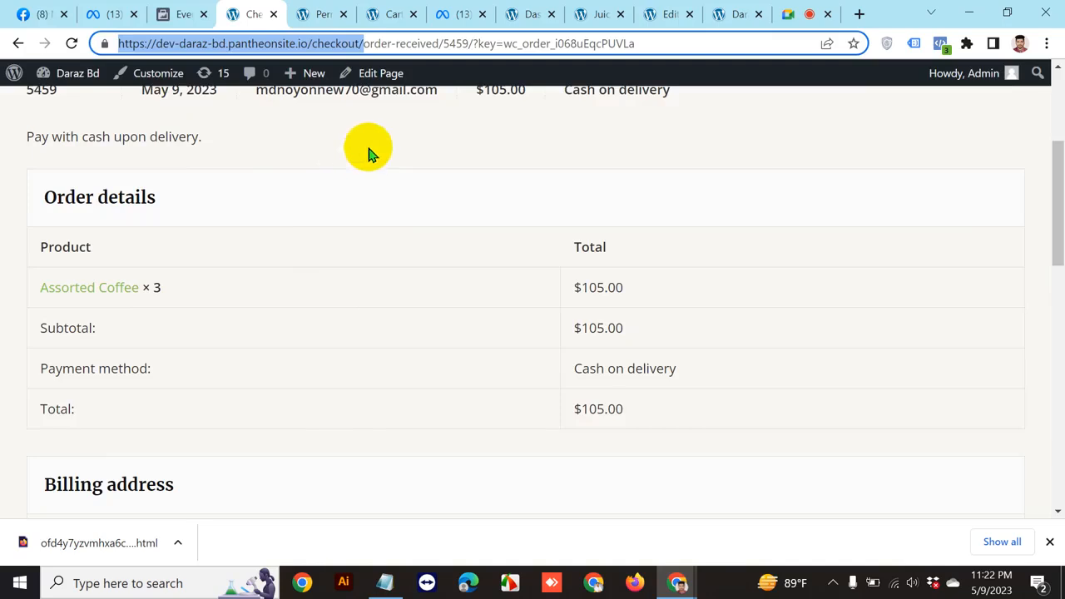
# Compare the Purchase test event's URL in Events Manager and check each event's status in the Batch 116 overview
pyautogui.click(188, 14)
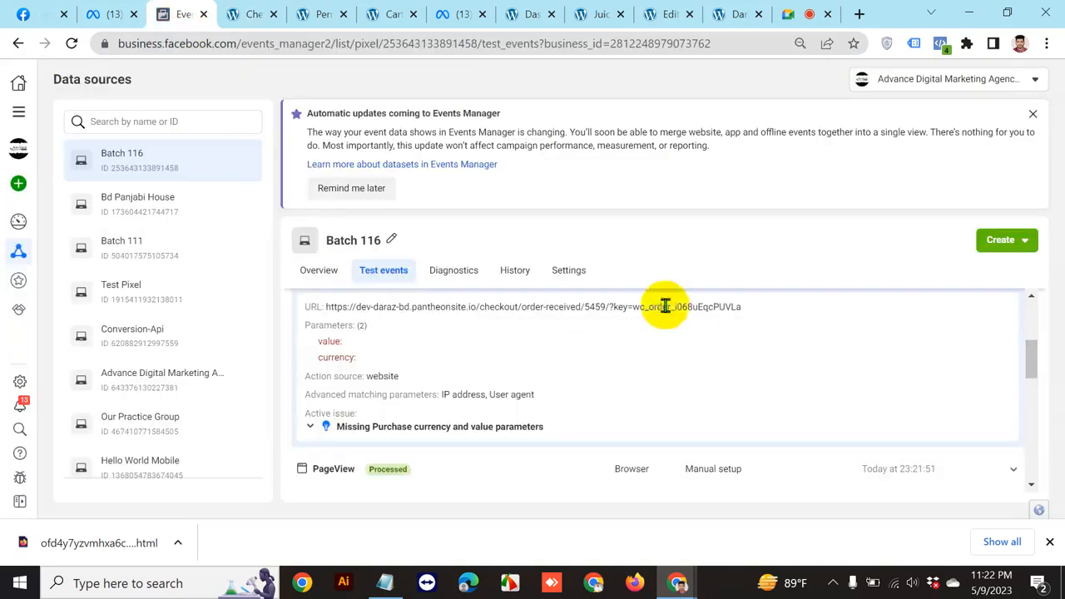
pyautogui.scroll(-5, 670, 300)
pyautogui.click(317, 269)
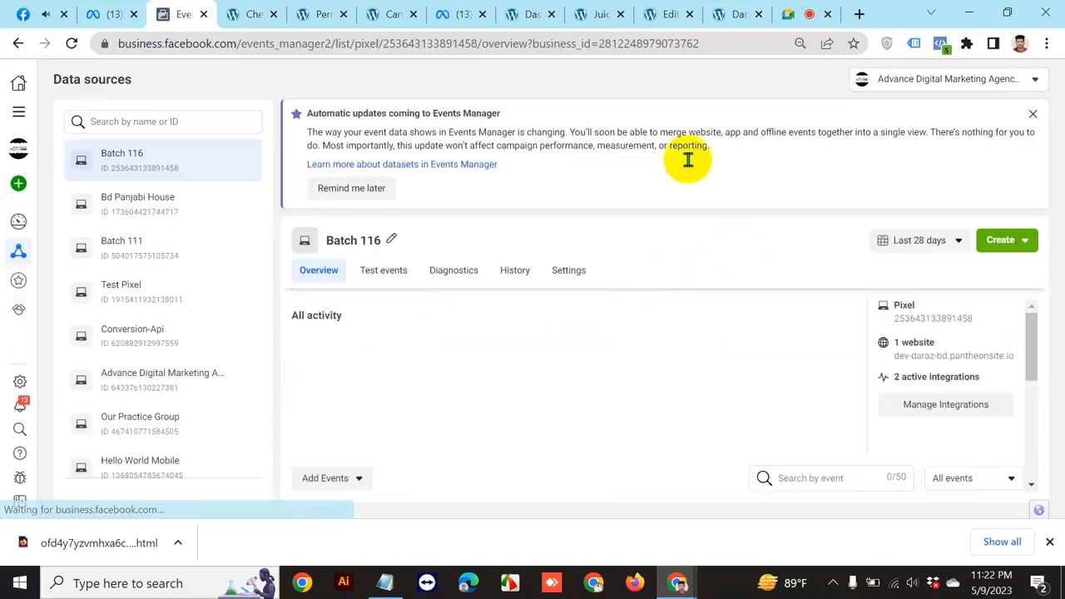
pyautogui.scroll(-6, 586, 395)
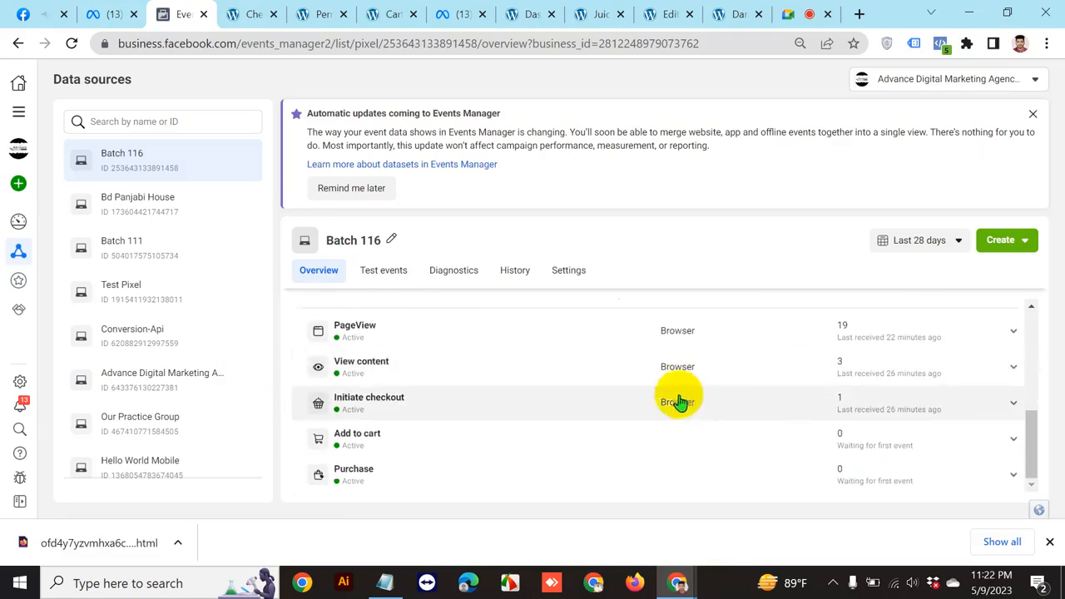